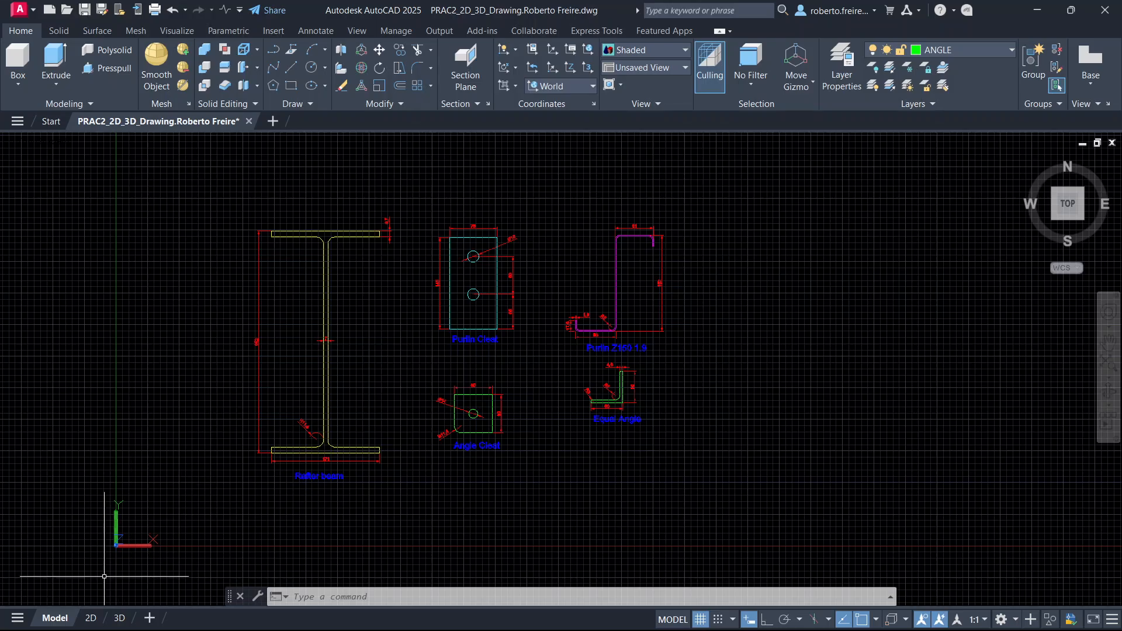
# On the 2D layout, move the viewport frame to the Defpoints layer.
pyautogui.click(92, 618)
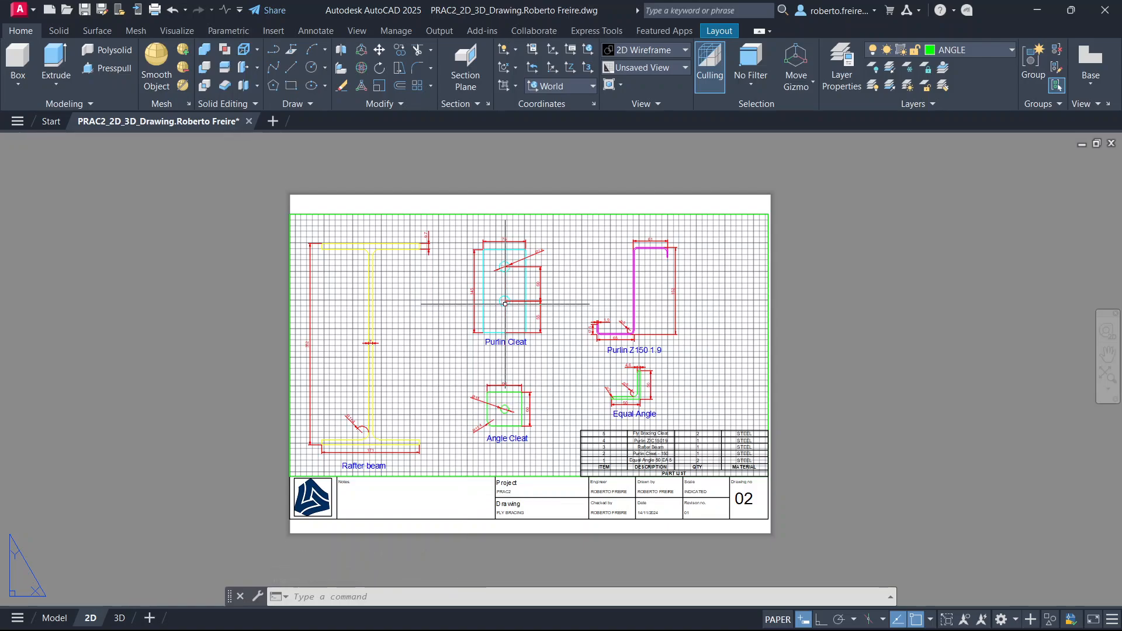
pyautogui.click(521, 214)
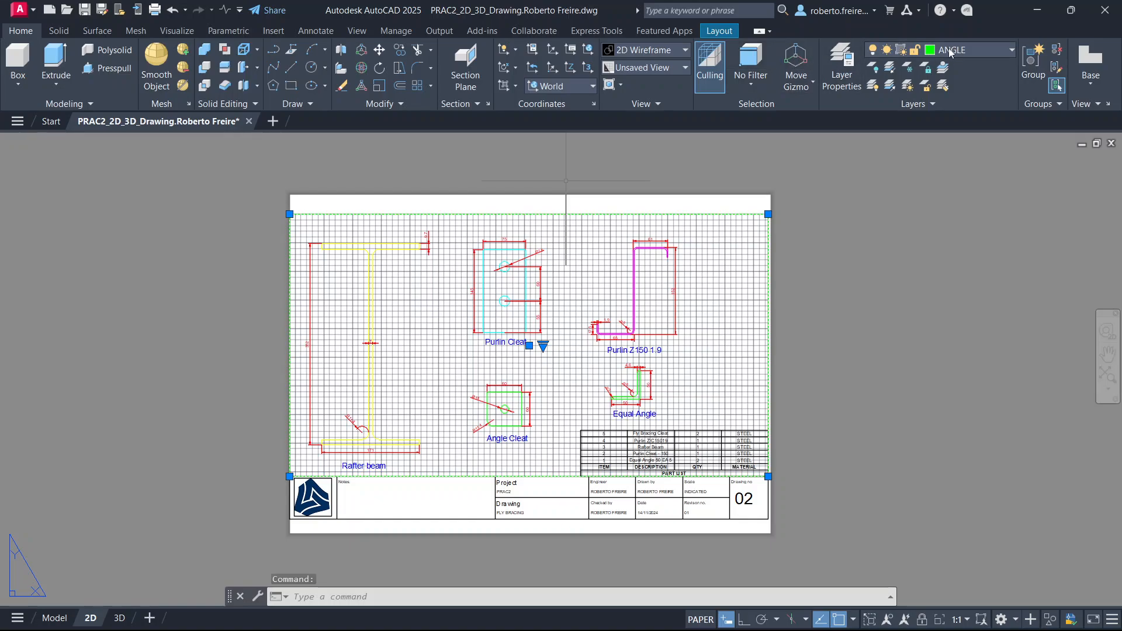
pyautogui.click(968, 49)
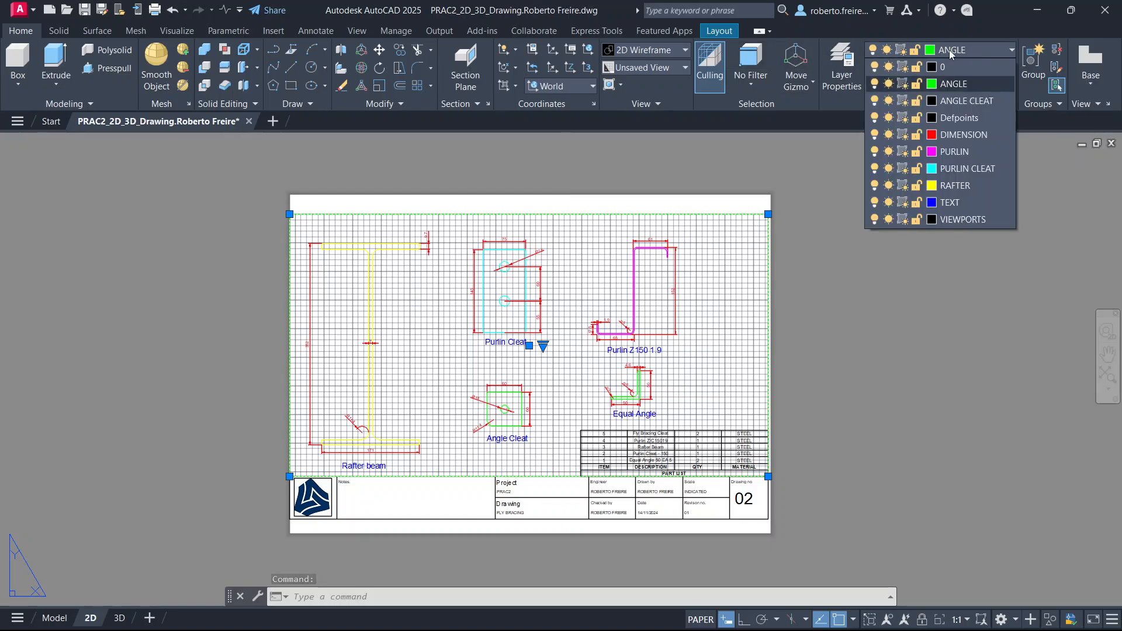
pyautogui.click(952, 119)
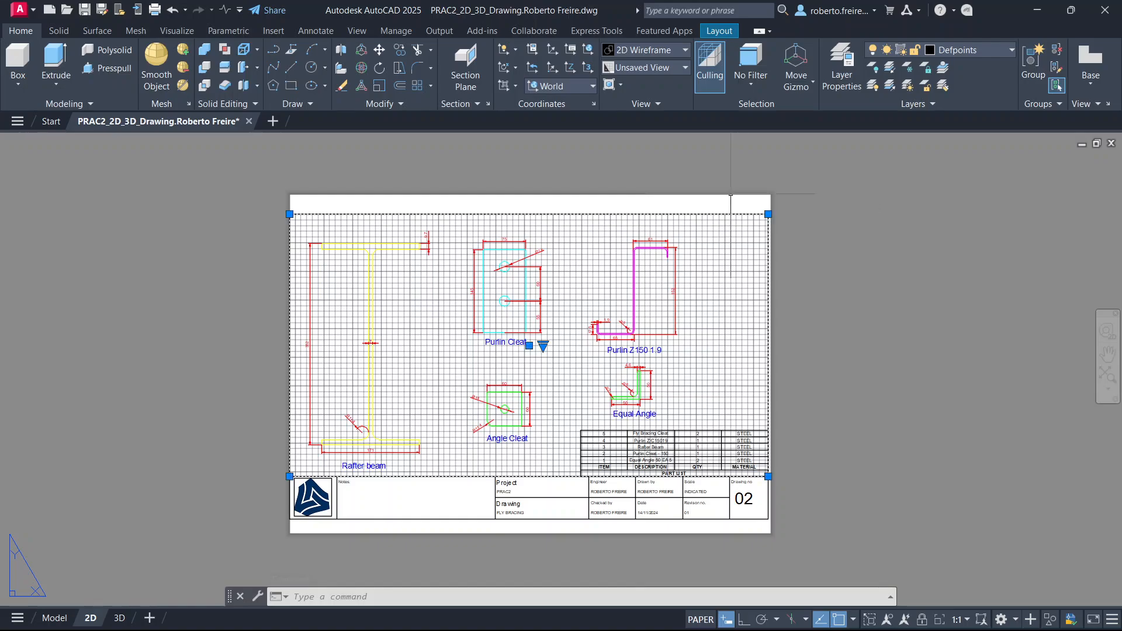
pyautogui.press('Escape')
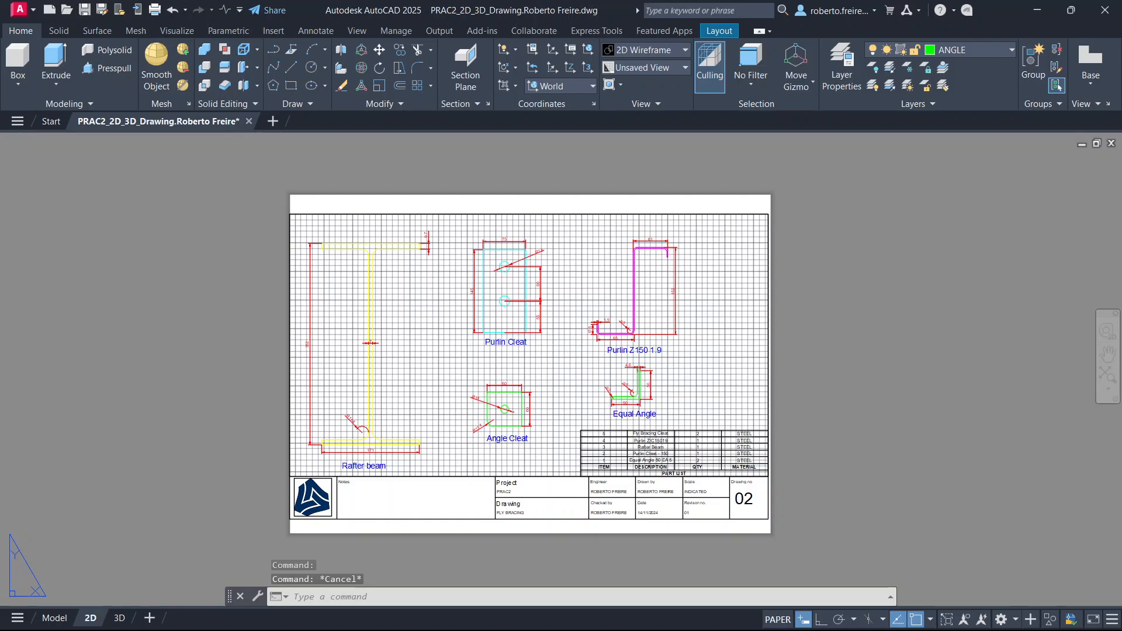
# Preview the plot of the 2D layout and examine the component views, part list and title block.
pyautogui.hotkey('ctrl', 'p')
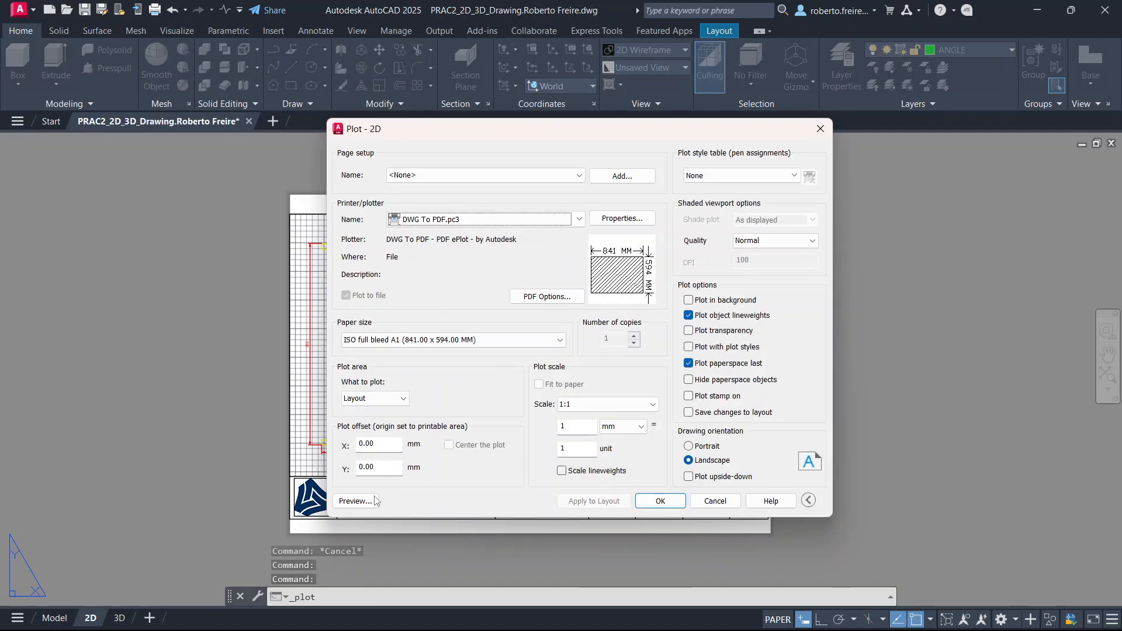
pyautogui.click(373, 501)
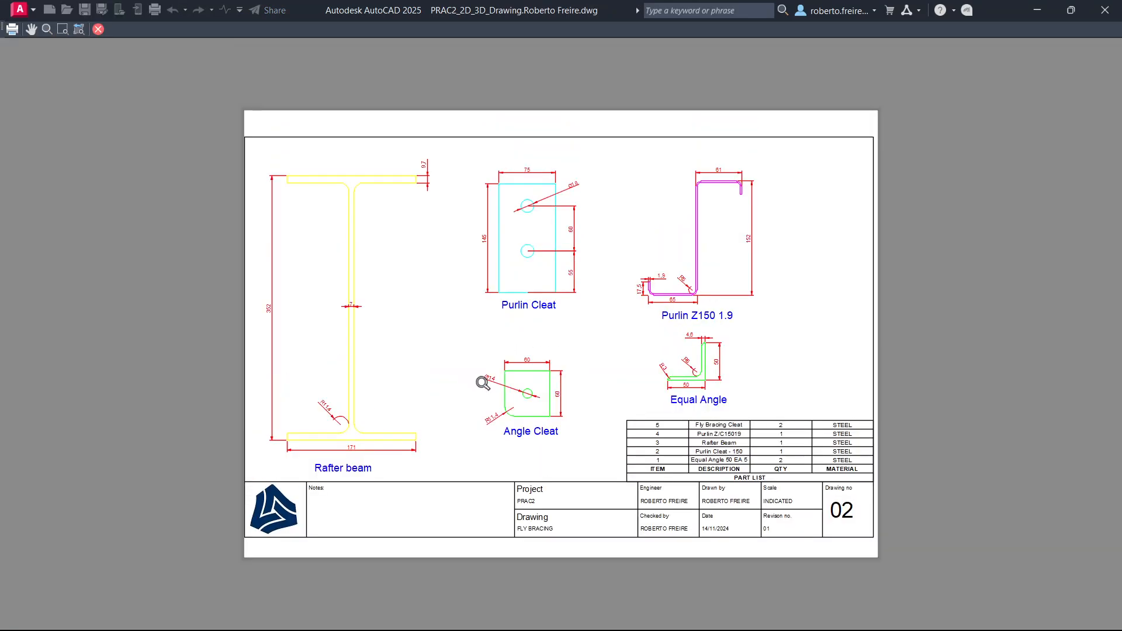
pyautogui.scroll(2, 531, 404)
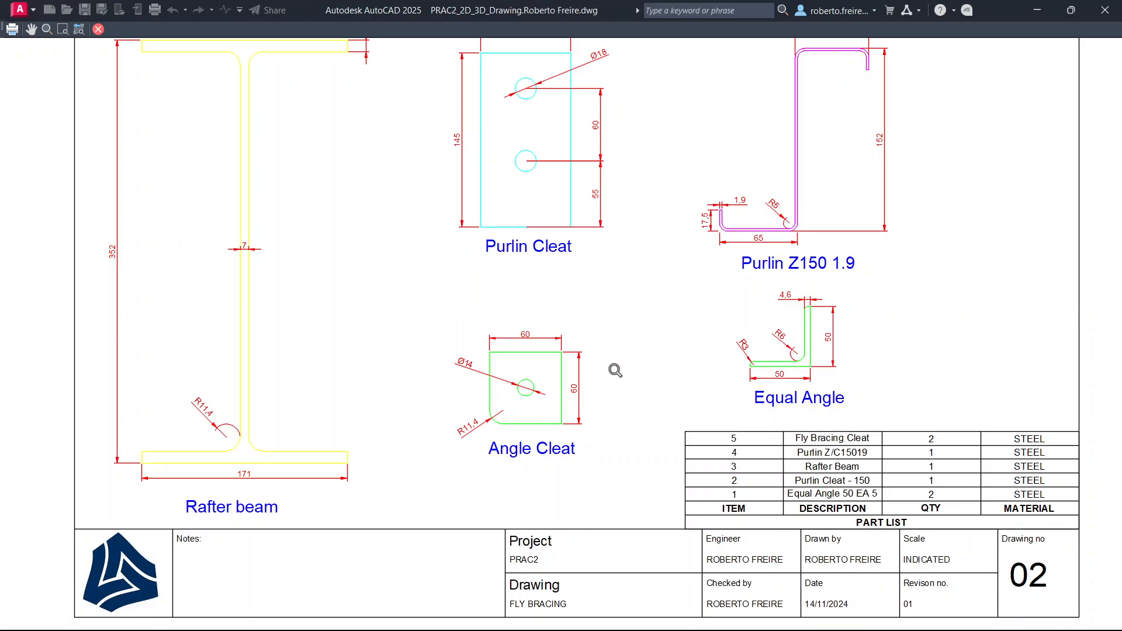
pyautogui.scroll(-2, 616, 370)
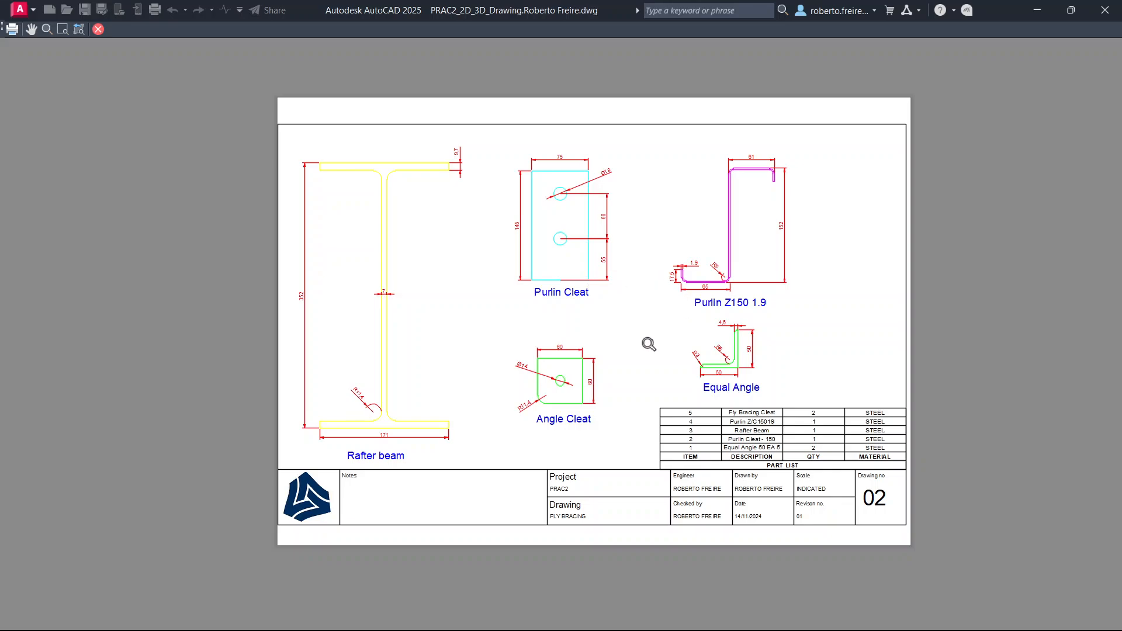
pyautogui.scroll(5, 875, 499)
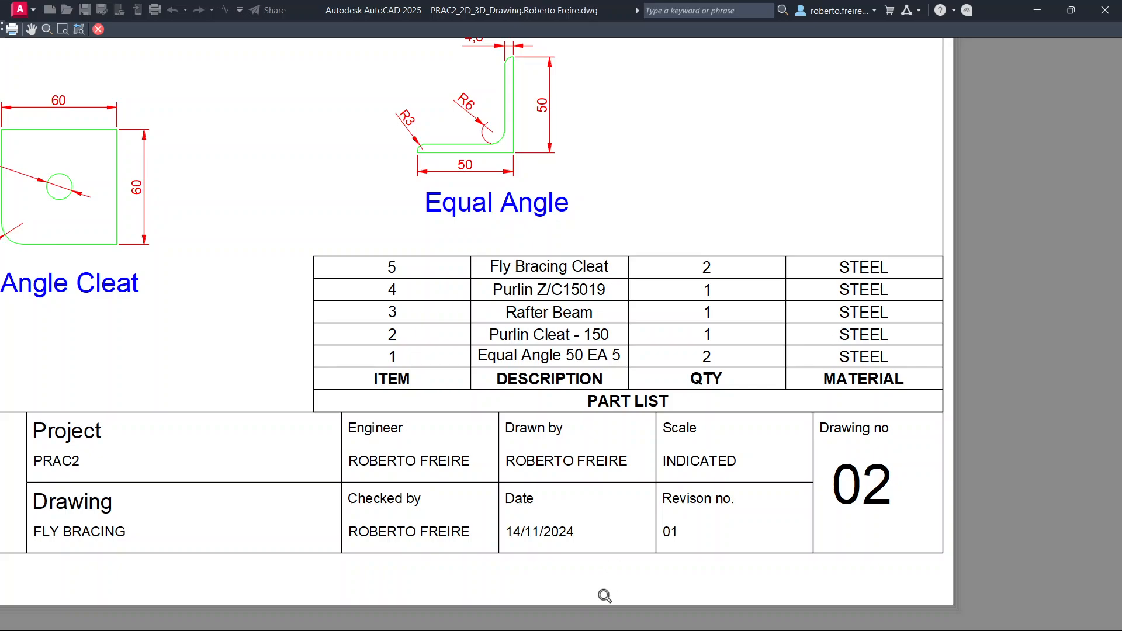
# Switch to the browser and examine the Zinc entry of the fly bracing material table in the PRAC2 3D Fly Bracing Specifications PDF.
pyautogui.moveTo(596, 628)
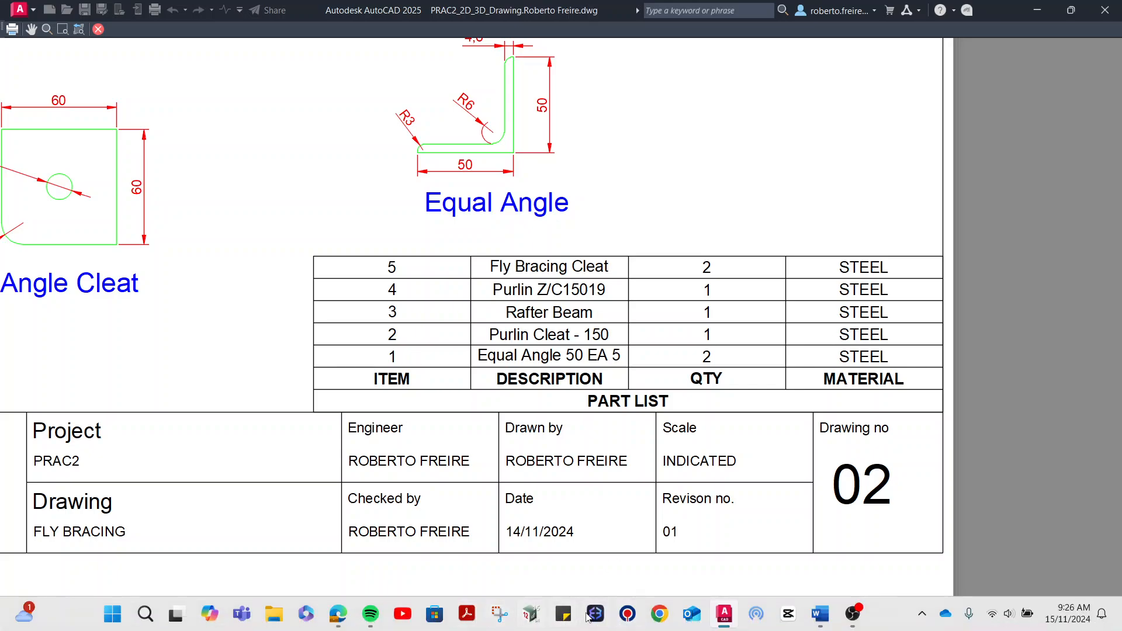
pyautogui.click(348, 618)
pyautogui.click(400, 16)
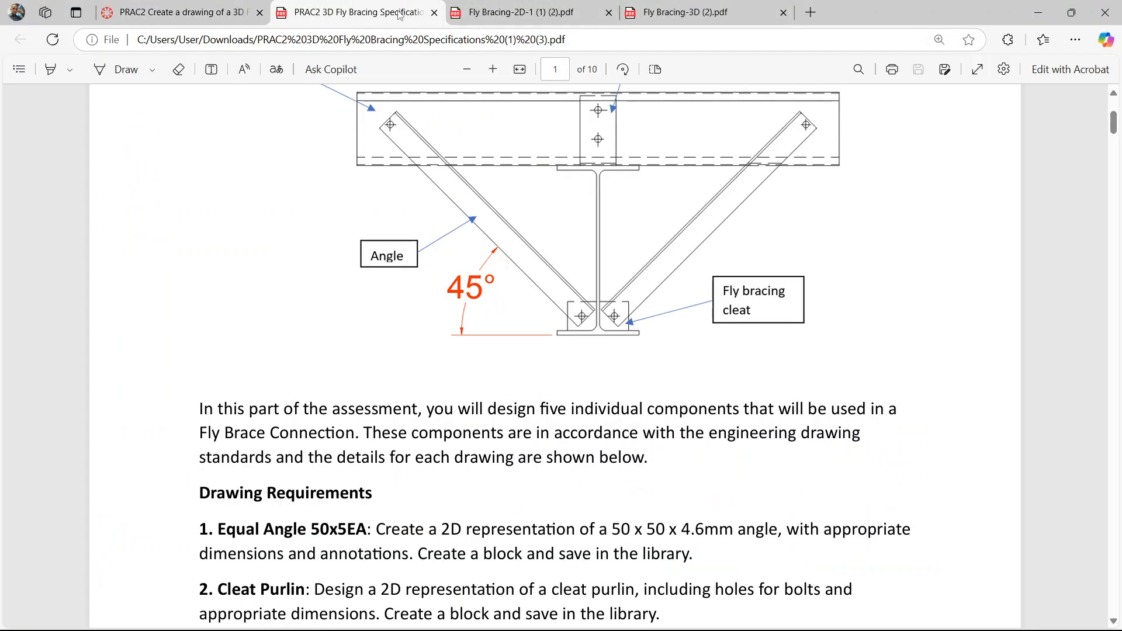
pyautogui.scroll(-15, 1117, 149)
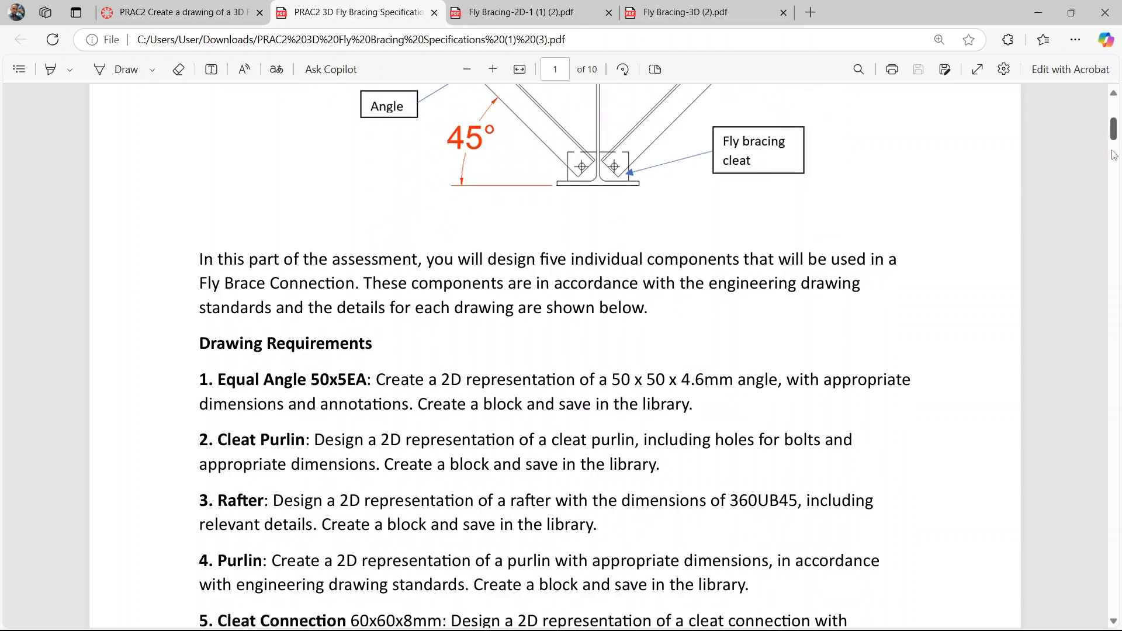
pyautogui.scroll(-20, 1110, 261)
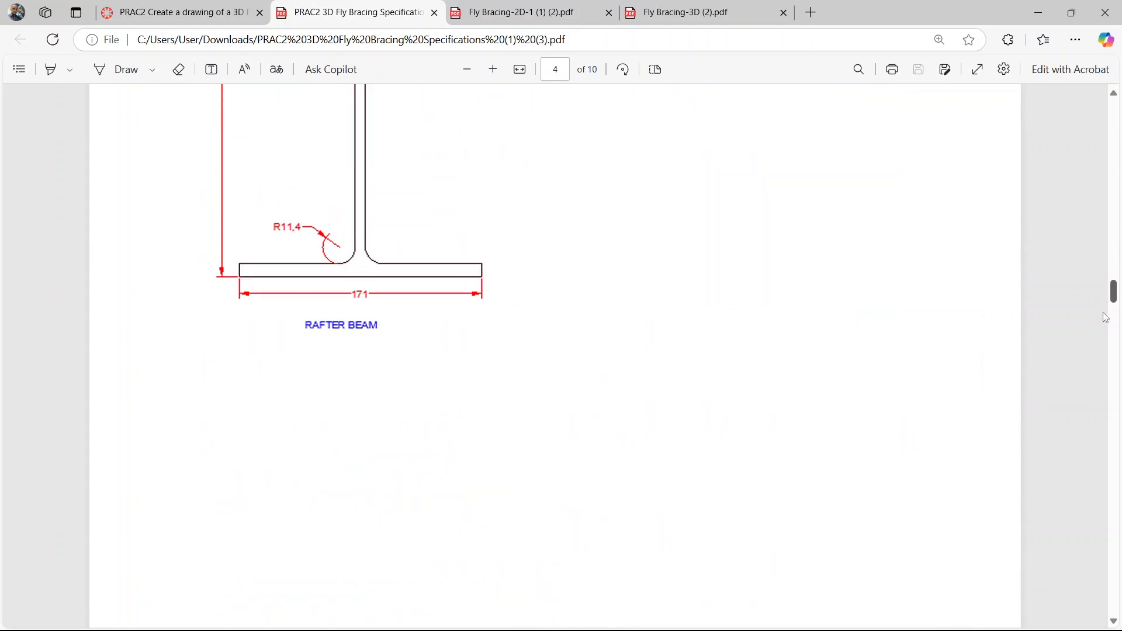
pyautogui.scroll(-20, 1094, 401)
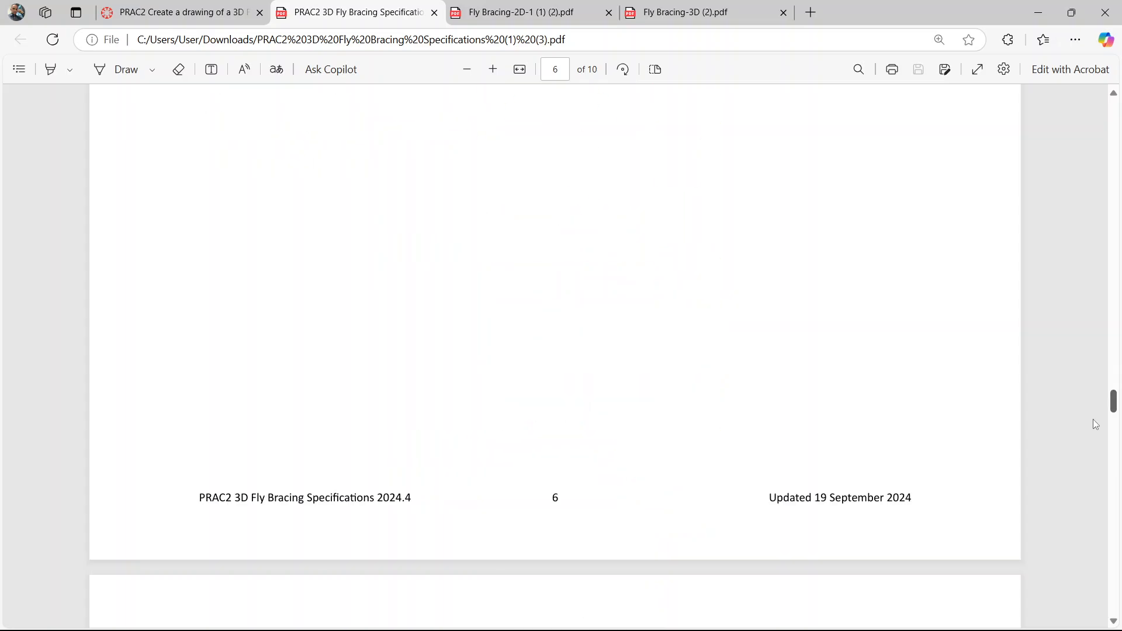
pyautogui.scroll(-20, 1085, 475)
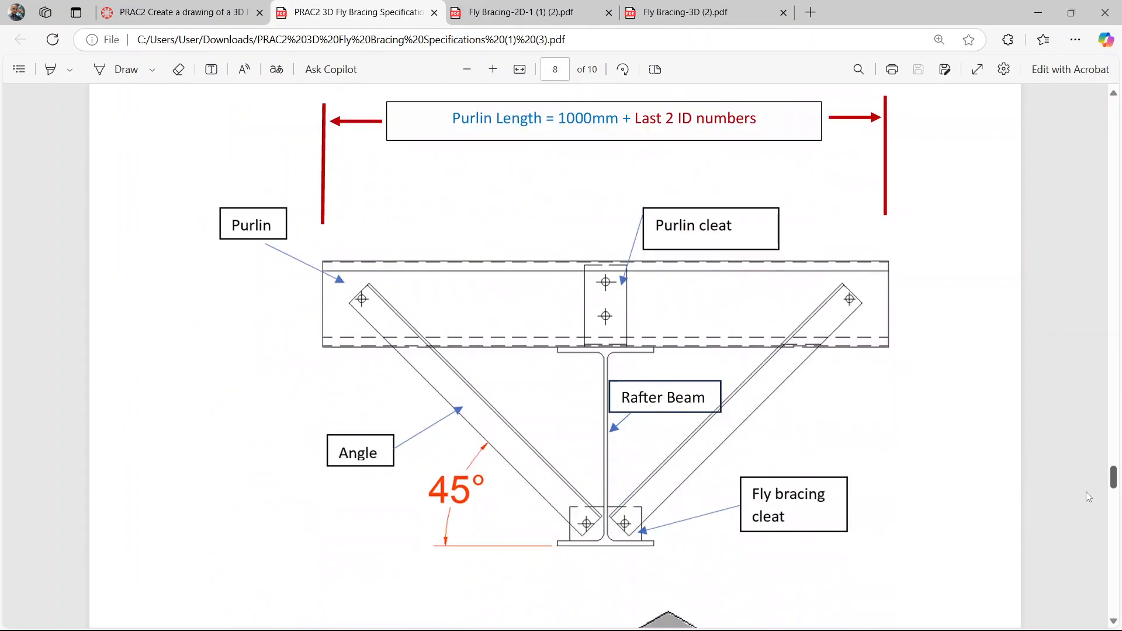
pyautogui.scroll(-1, 1075, 538)
pyautogui.scroll(1, 1074, 529)
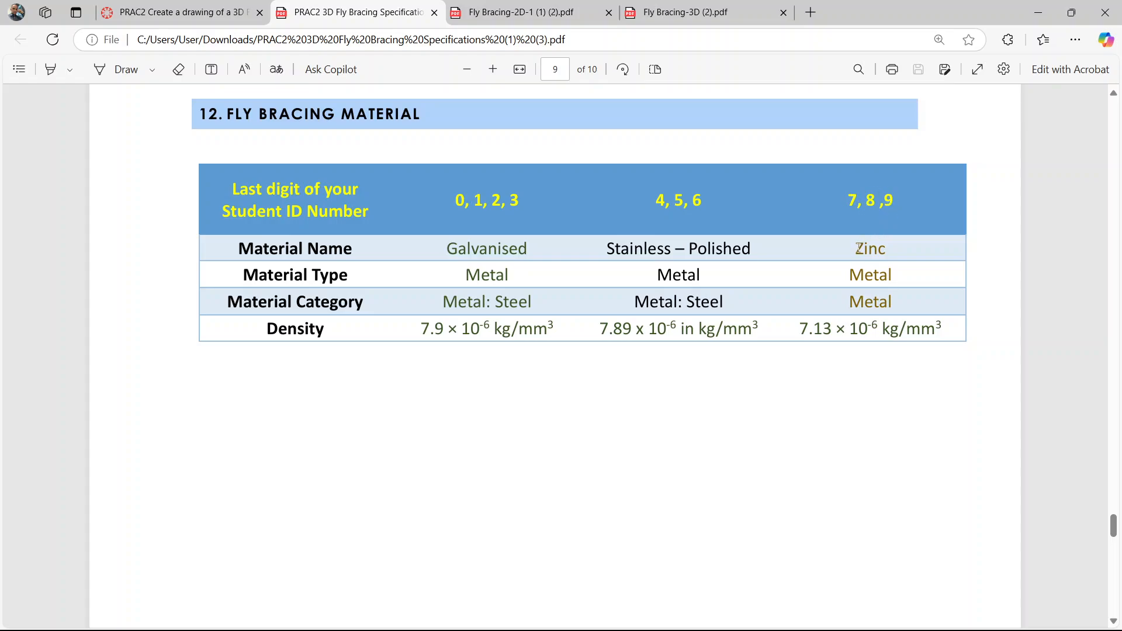
pyautogui.moveTo(858, 247)
pyautogui.mouseDown()
pyautogui.moveTo(880, 248)
pyautogui.moveTo(868, 252)
pyautogui.mouseUp()
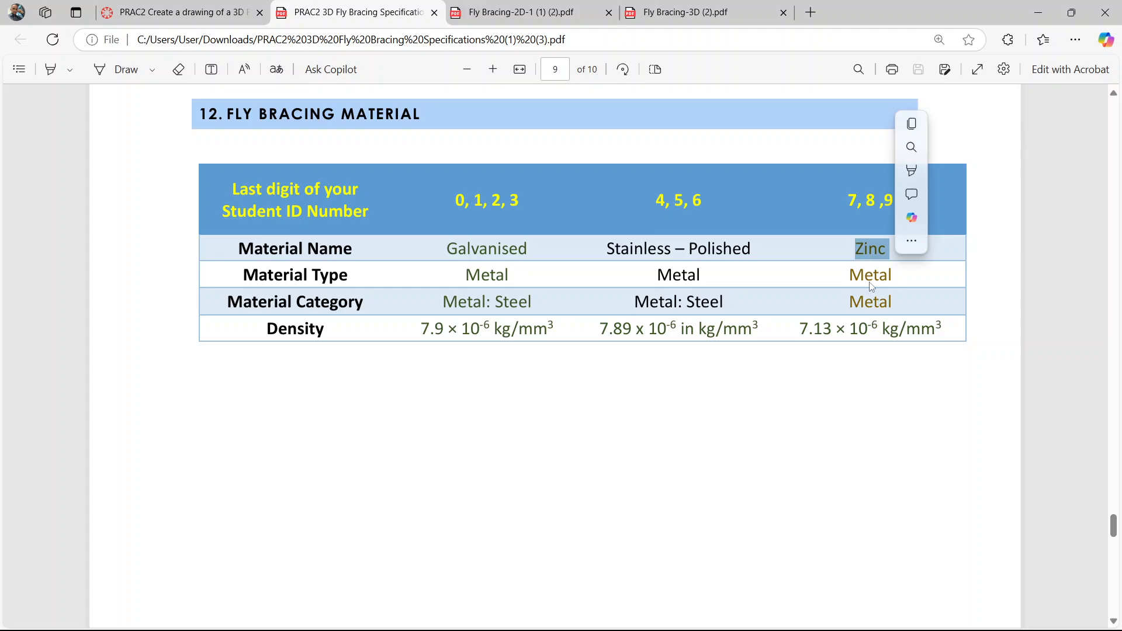
# Return to AutoCAD, review the whole 2D sheet in the plot preview, and close the plot without printing.
pyautogui.moveTo(791, 628)
pyautogui.click(728, 618)
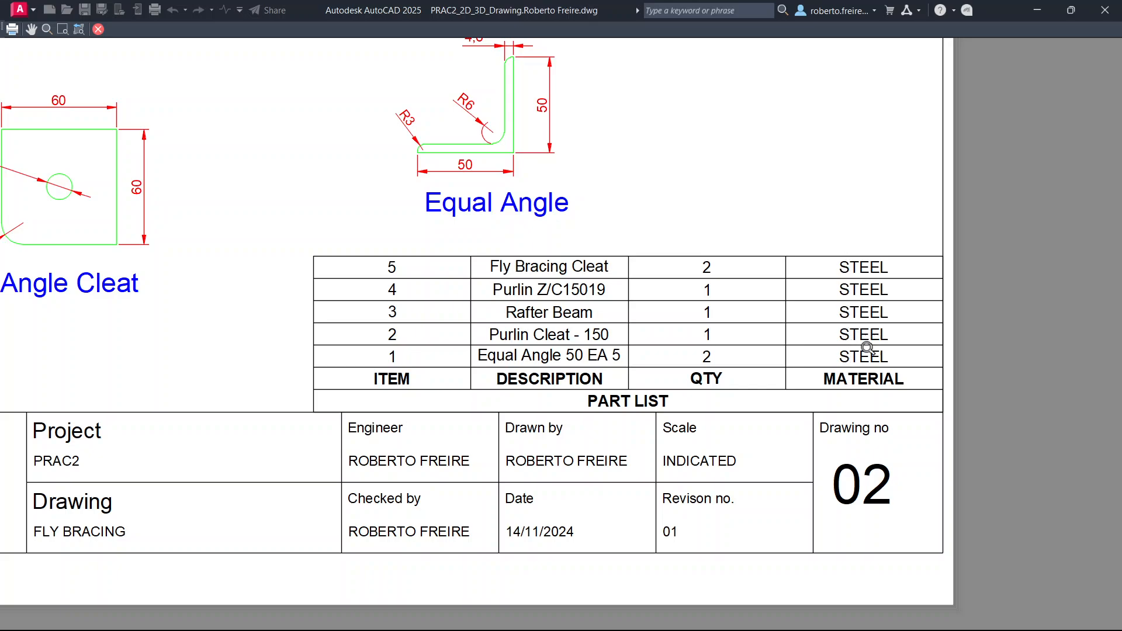
pyautogui.scroll(-2, 871, 377)
pyautogui.scroll(-4, 870, 374)
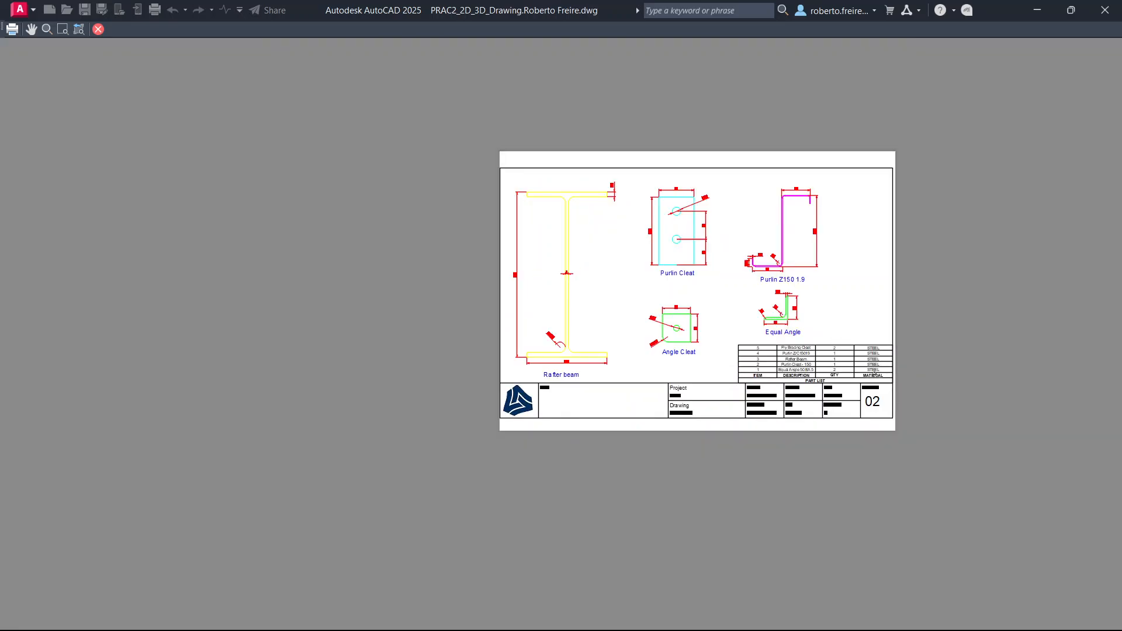
pyautogui.scroll(3, 852, 340)
pyautogui.moveTo(842, 316); pyautogui.dragTo(763, 275, button='middle')
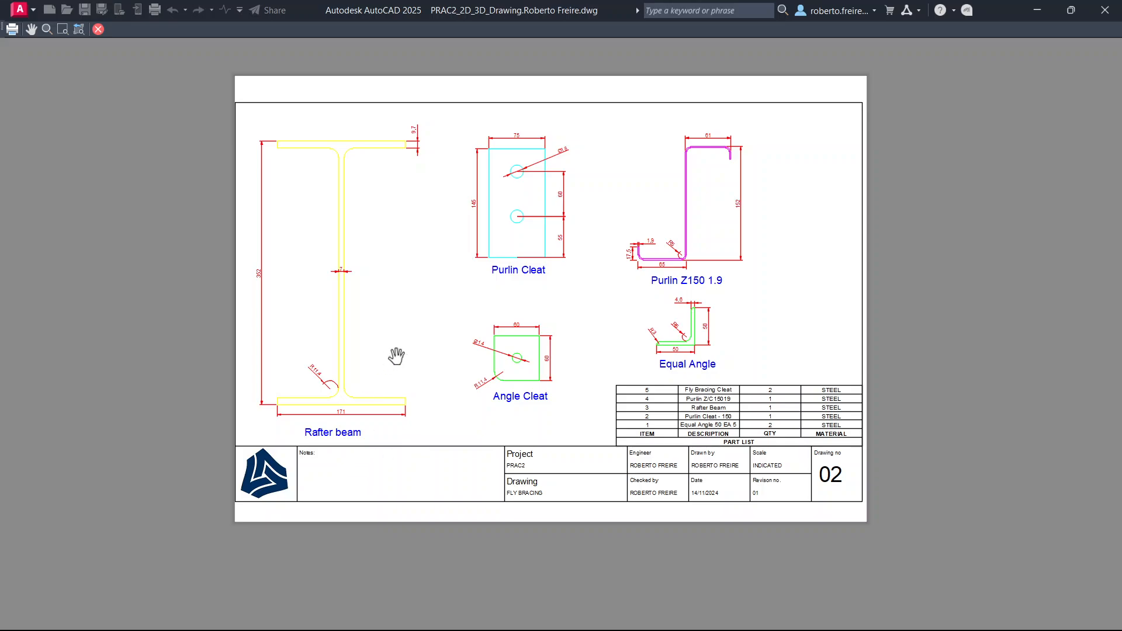
pyautogui.press('Escape')
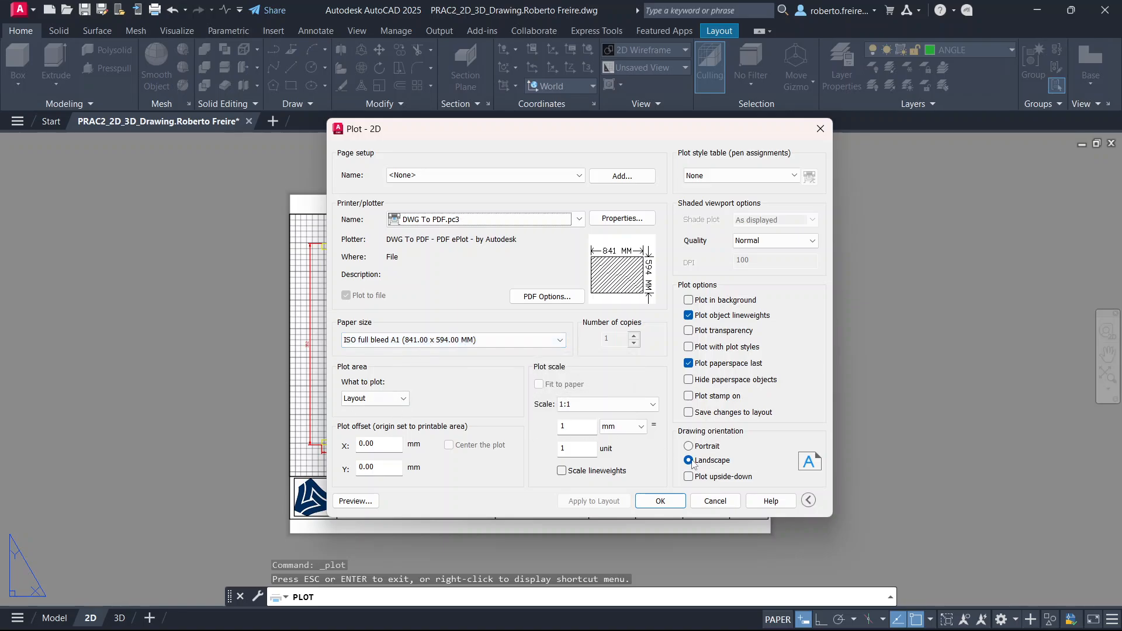
pyautogui.click(713, 502)
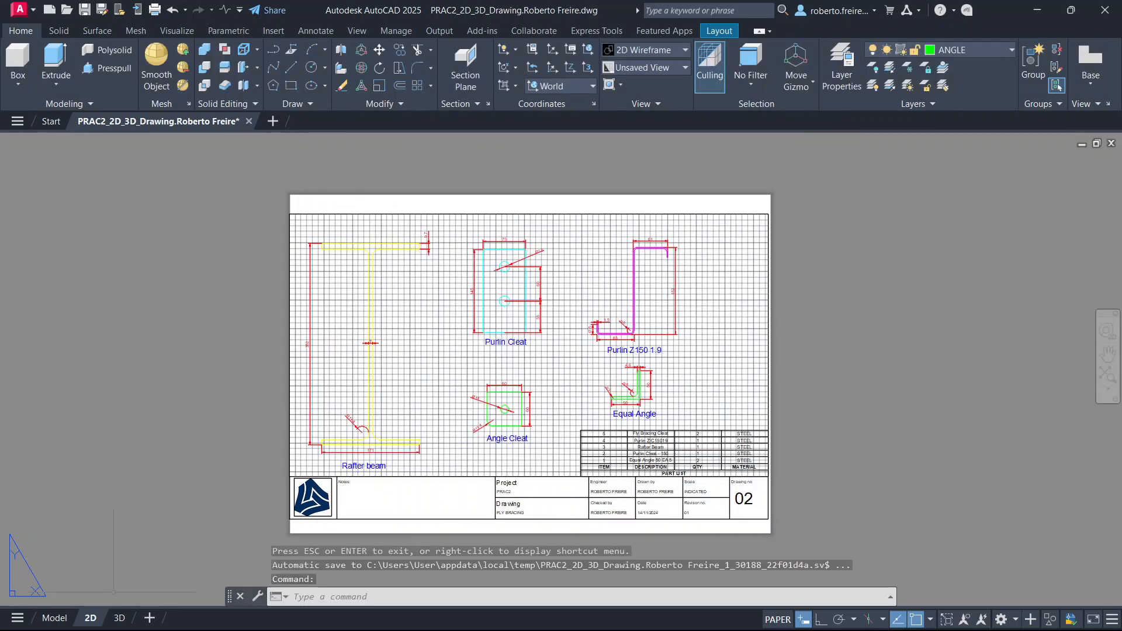
# Open the 3D layout and check the plotter, paper size and orientation in its page setup.
pyautogui.click(120, 618)
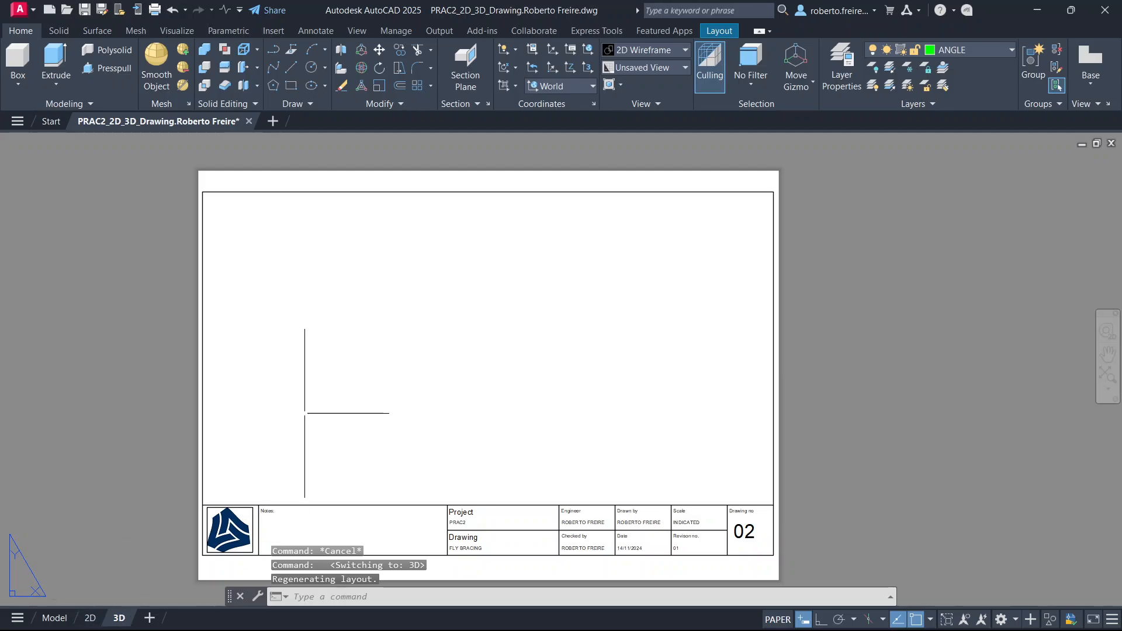
pyautogui.scroll(-2, 553, 288)
pyautogui.scroll(2, 487, 392)
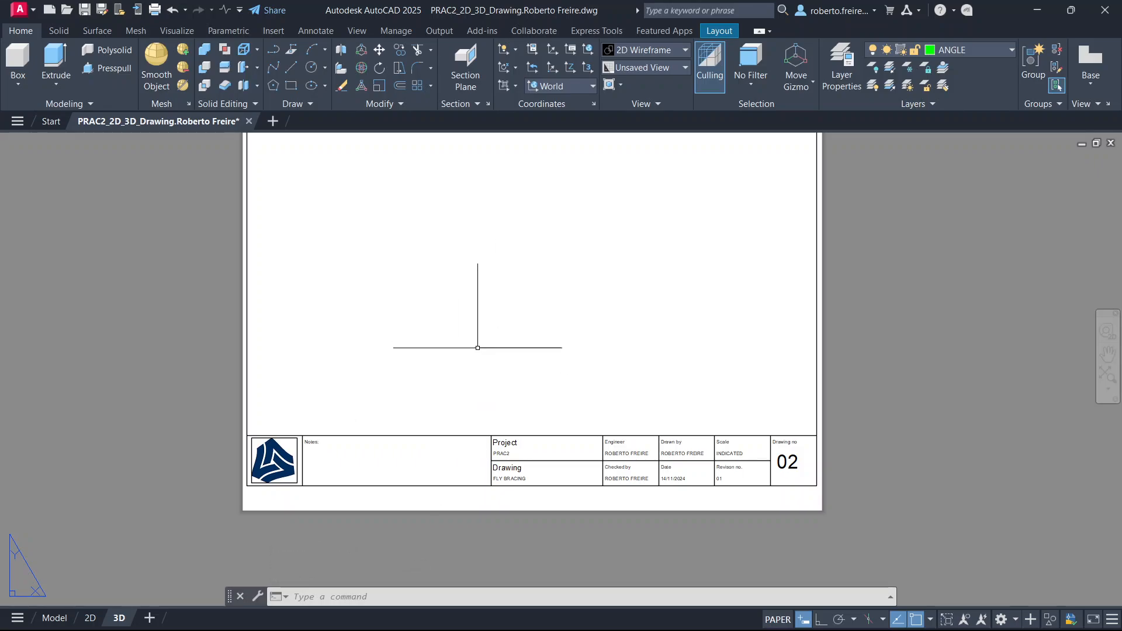
pyautogui.rightClick(119, 620)
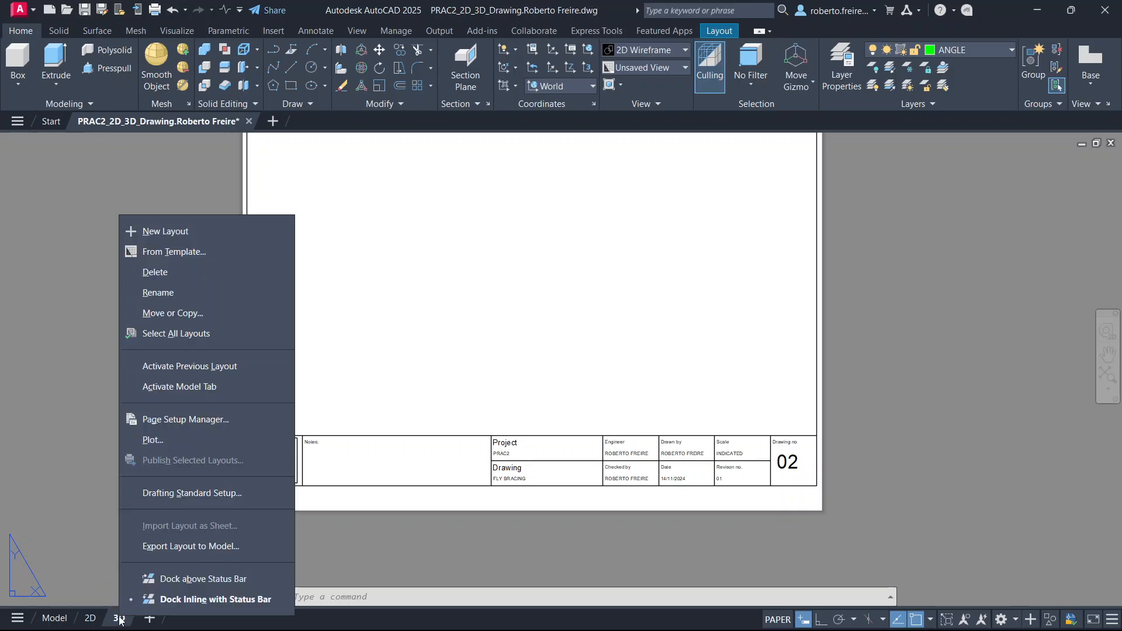
pyautogui.click(180, 418)
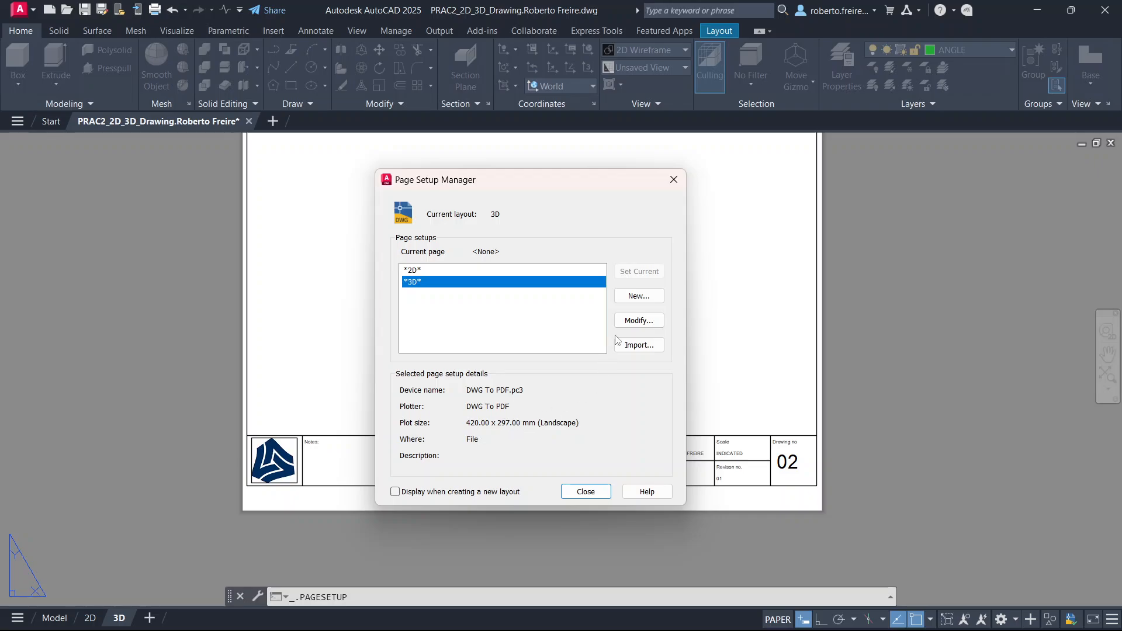
pyautogui.click(640, 320)
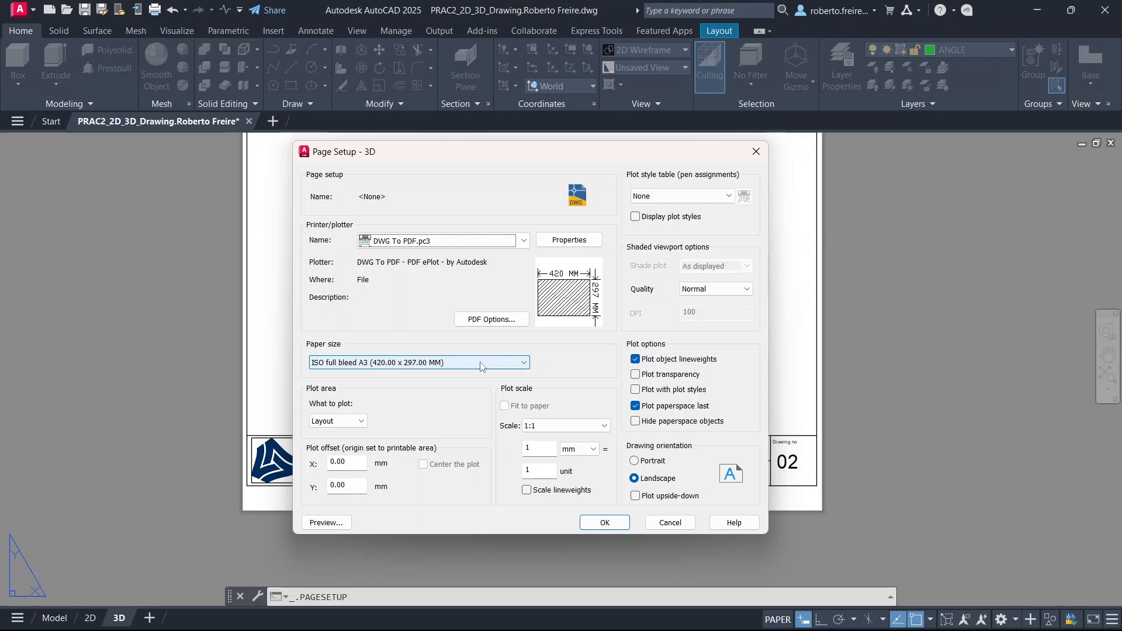
pyautogui.click(623, 522)
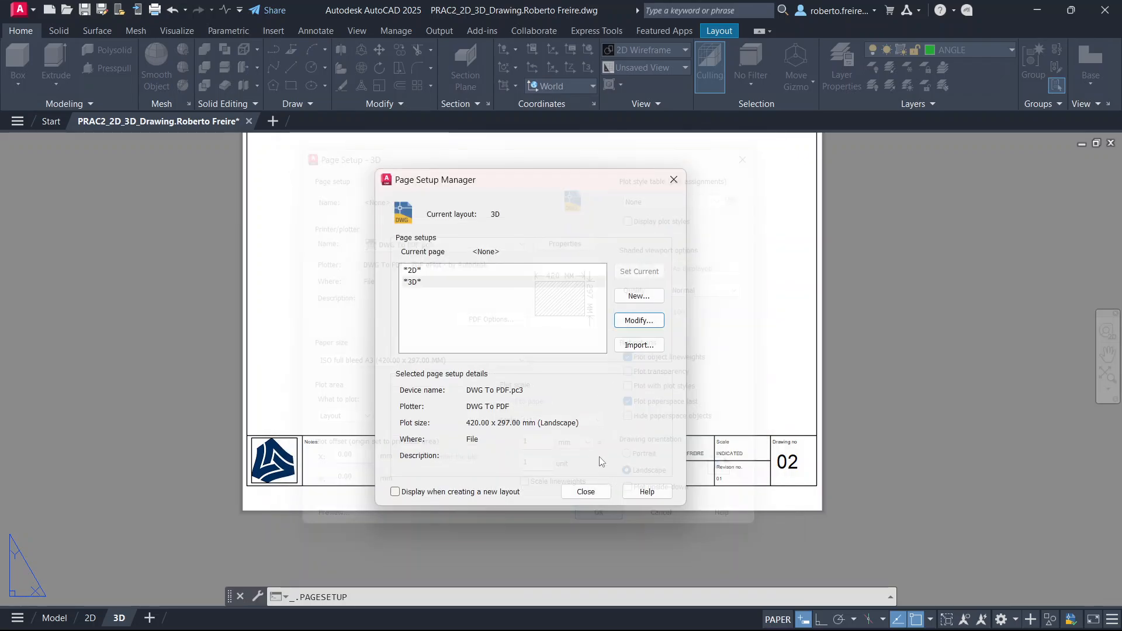
pyautogui.click(586, 493)
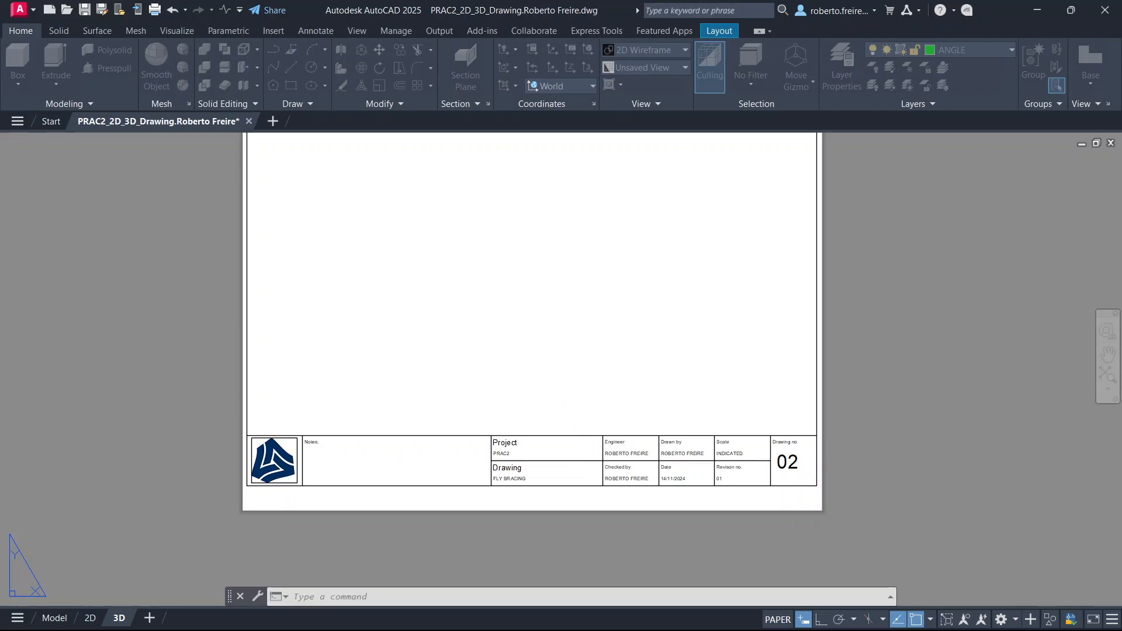
pyautogui.scroll(-2, 492, 415)
pyautogui.scroll(2, 501, 363)
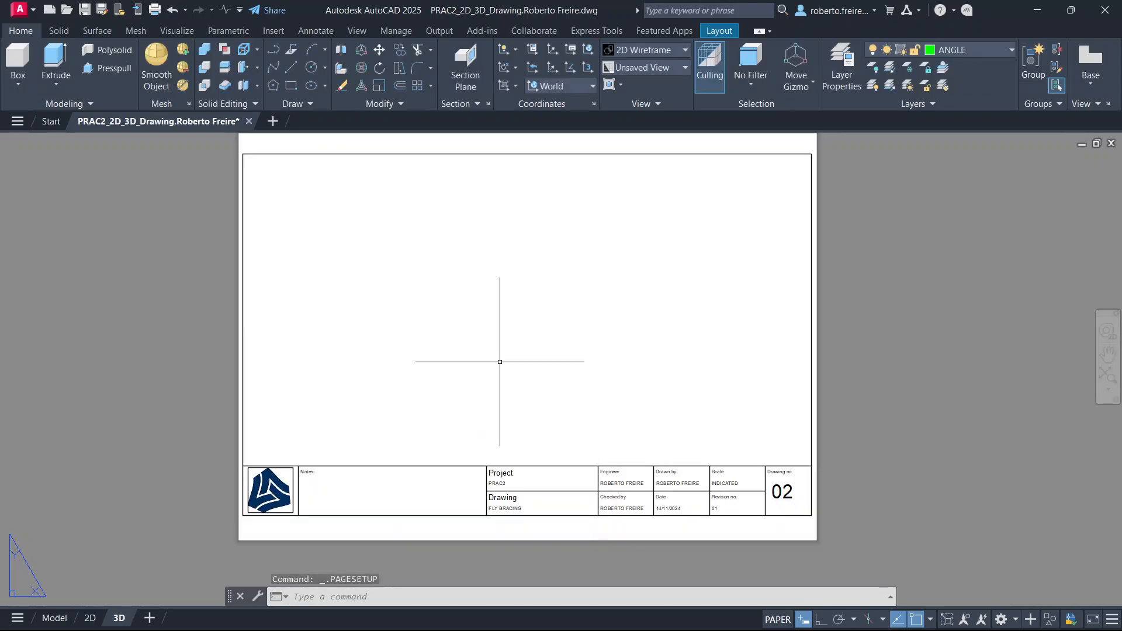
# Switch to model space and turn off the DIMENSION and TEXT layers.
pyautogui.click(48, 618)
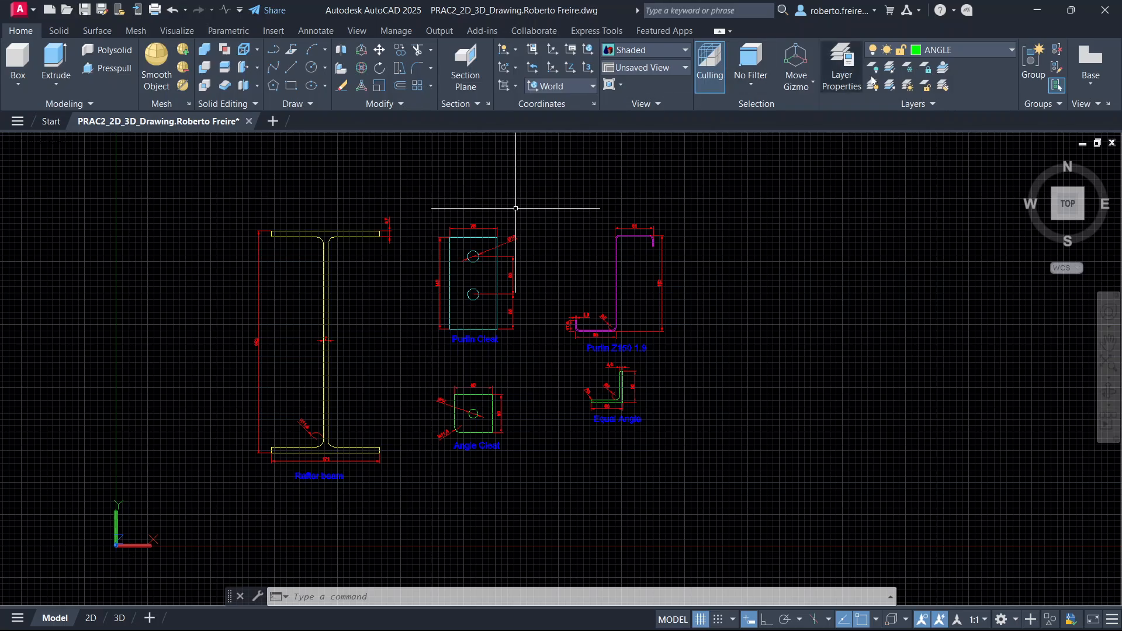
pyautogui.click(969, 50)
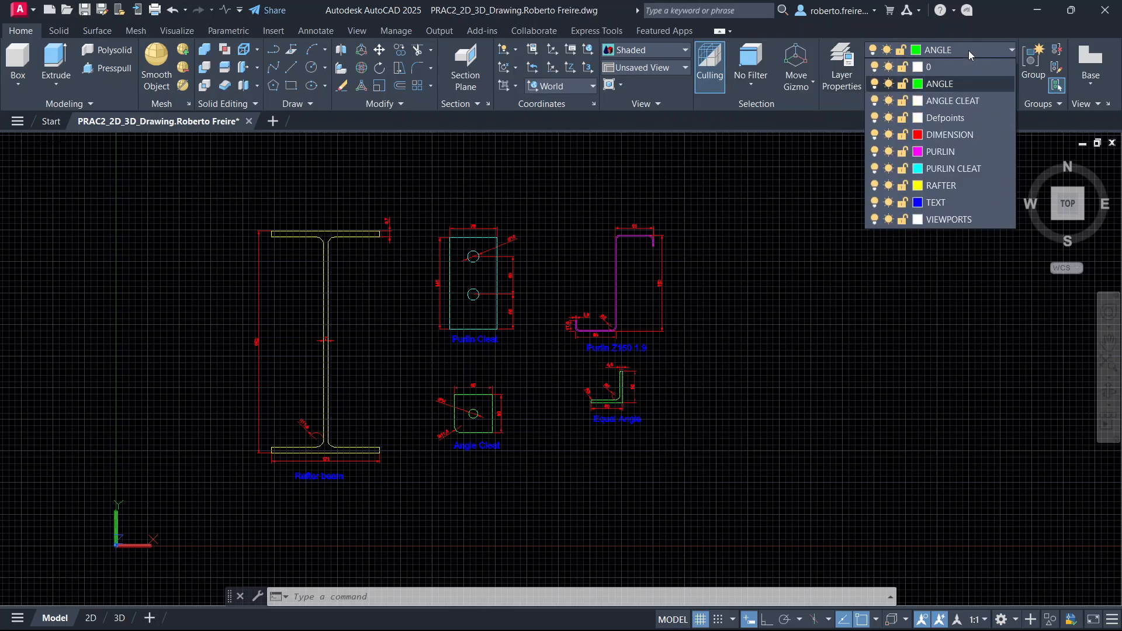
pyautogui.click(875, 135)
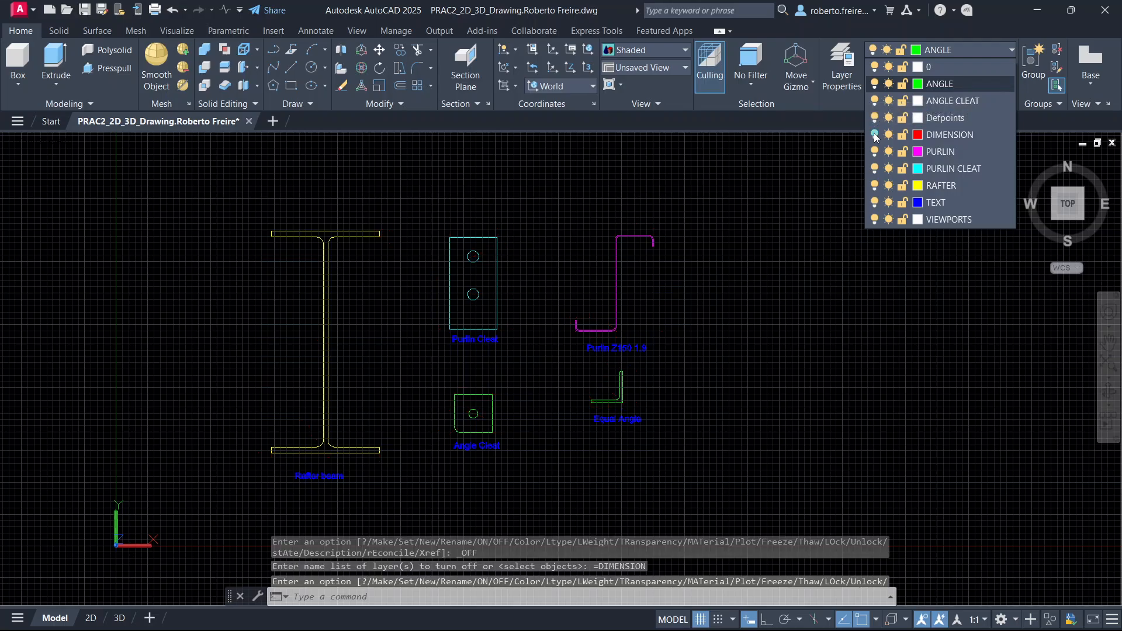
pyautogui.click(875, 203)
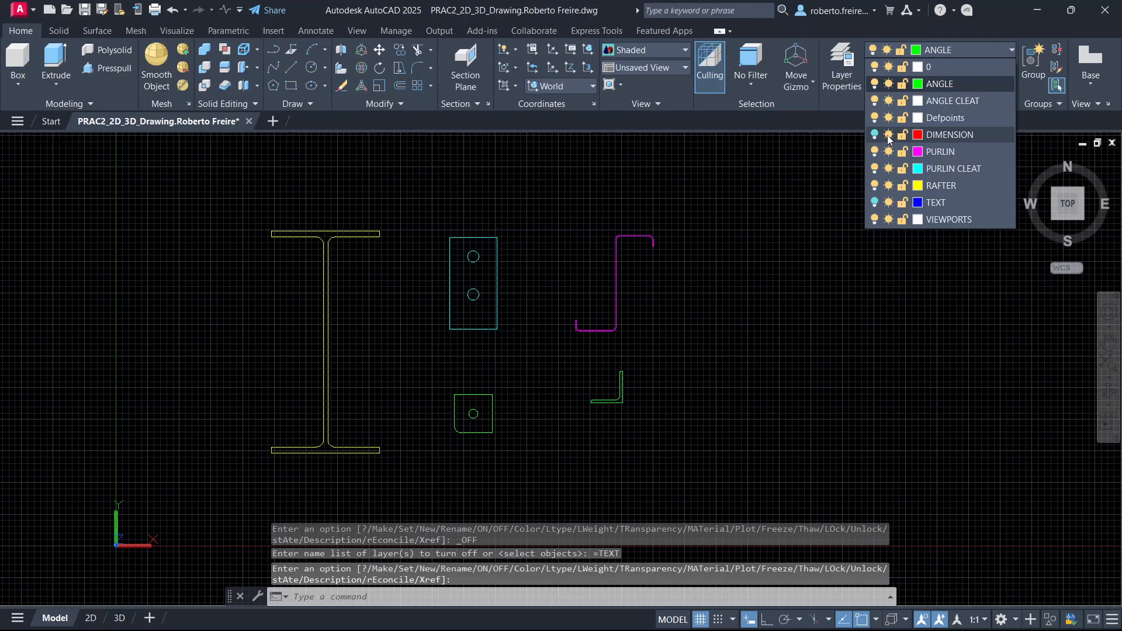
# Freeze the DIMENSION and TEXT layers.
pyautogui.click(889, 134)
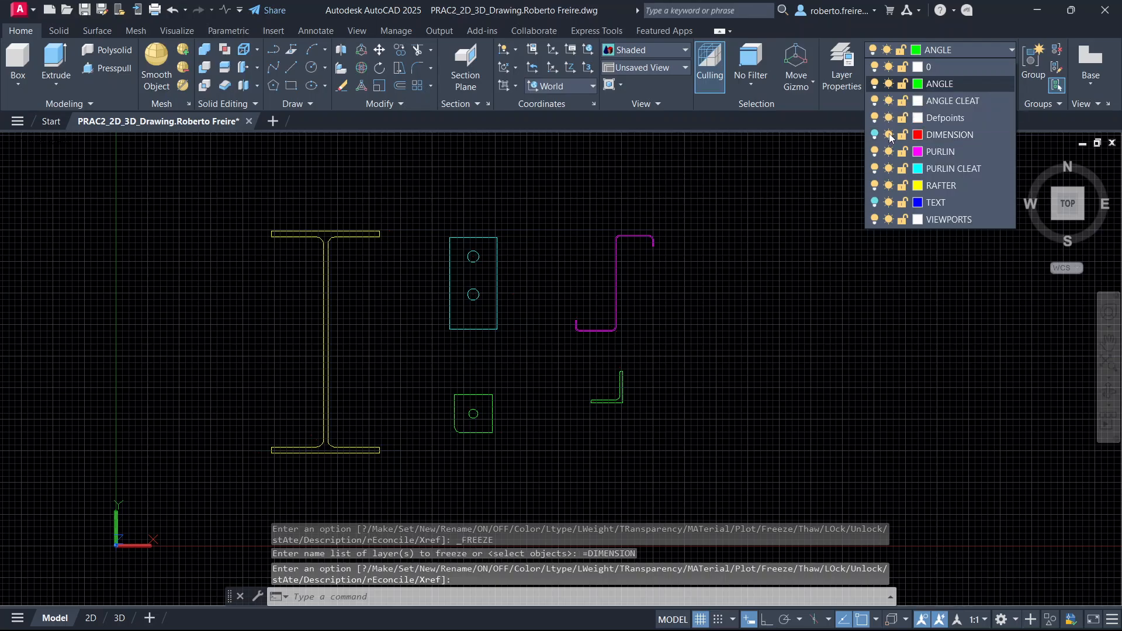
pyautogui.click(889, 202)
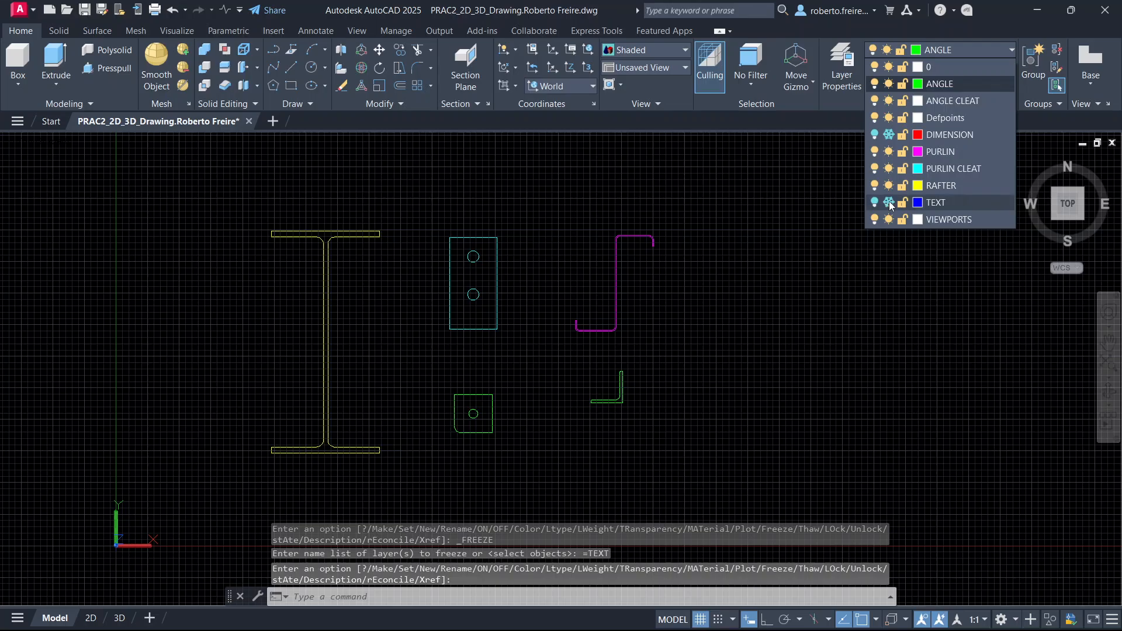
# Copy all the original 2D profiles and paste them into empty model space to the right of the existing duplicate set.
pyautogui.click(690, 193)
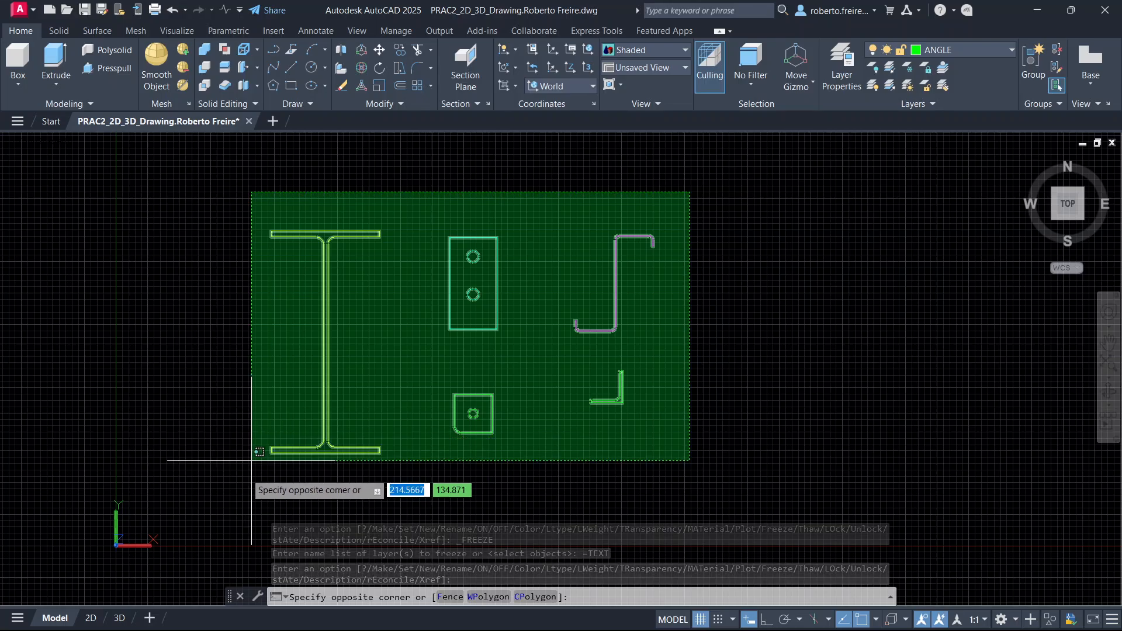
pyautogui.click(239, 474)
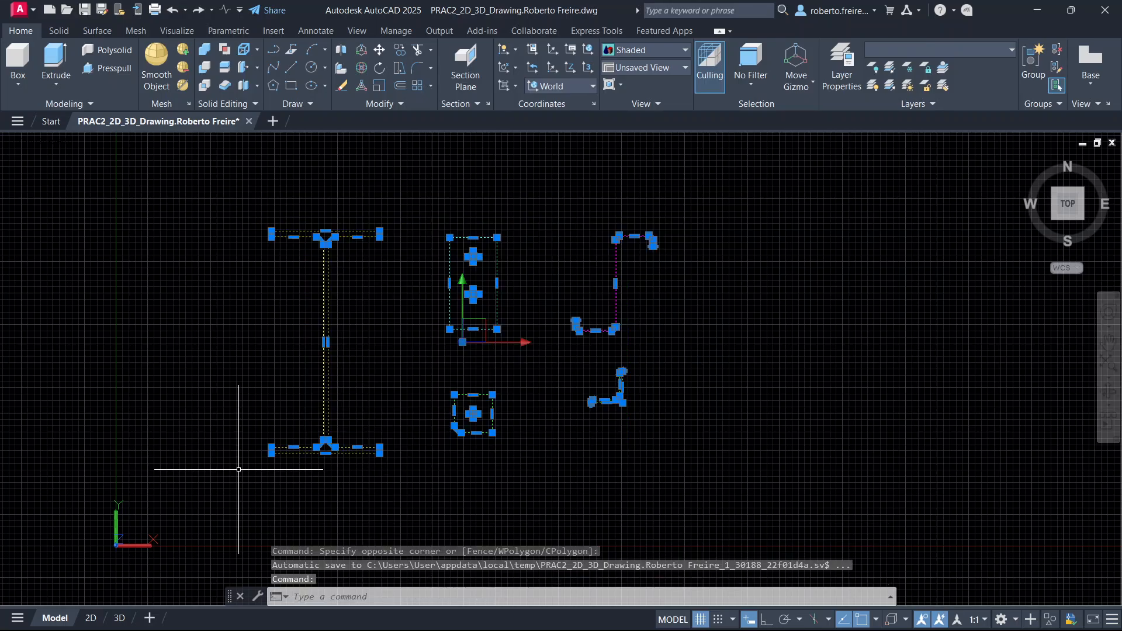
pyautogui.hotkey('ctrl', 'c')
pyautogui.scroll(-5, 234, 420)
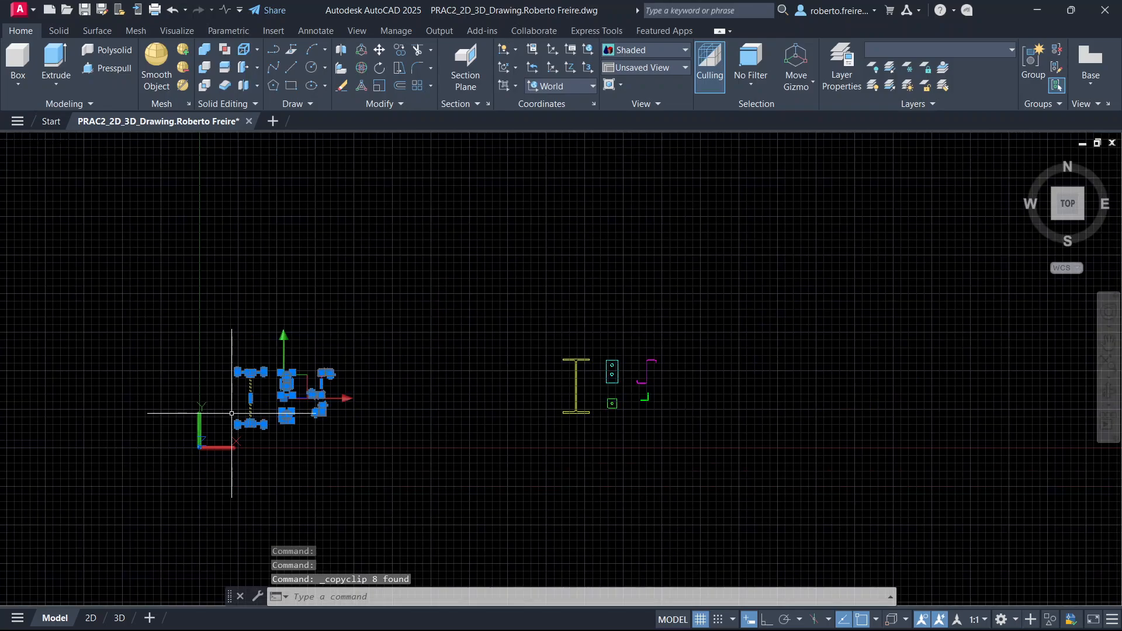
pyautogui.scroll(3, 644, 412)
pyautogui.scroll(-2, 671, 388)
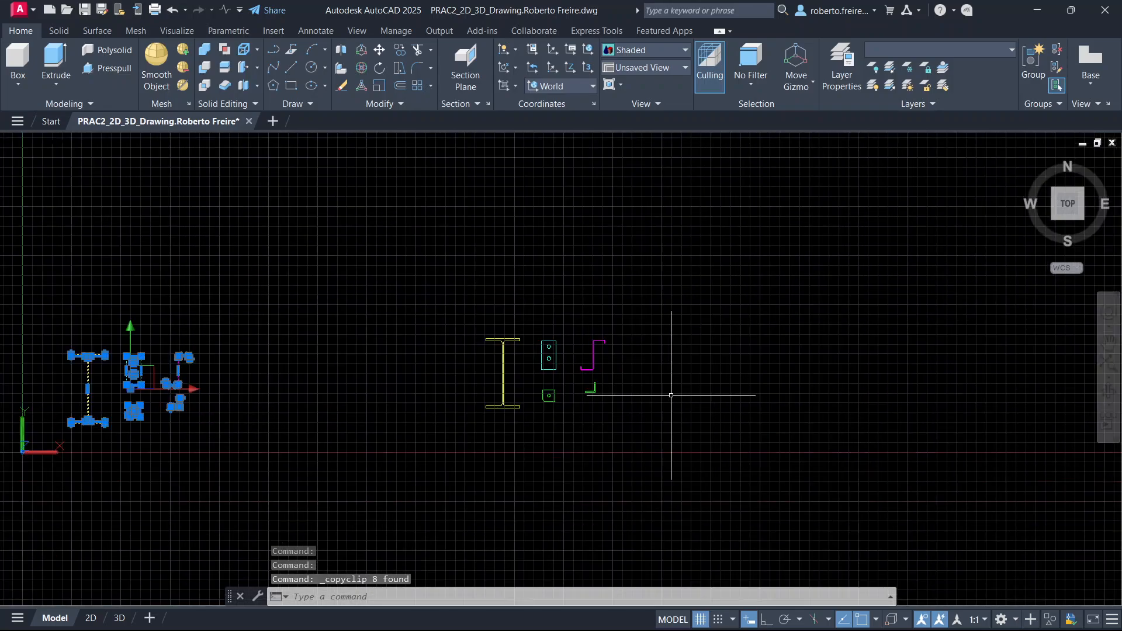
pyautogui.scroll(1, 731, 384)
pyautogui.hotkey('ctrl', 'v')
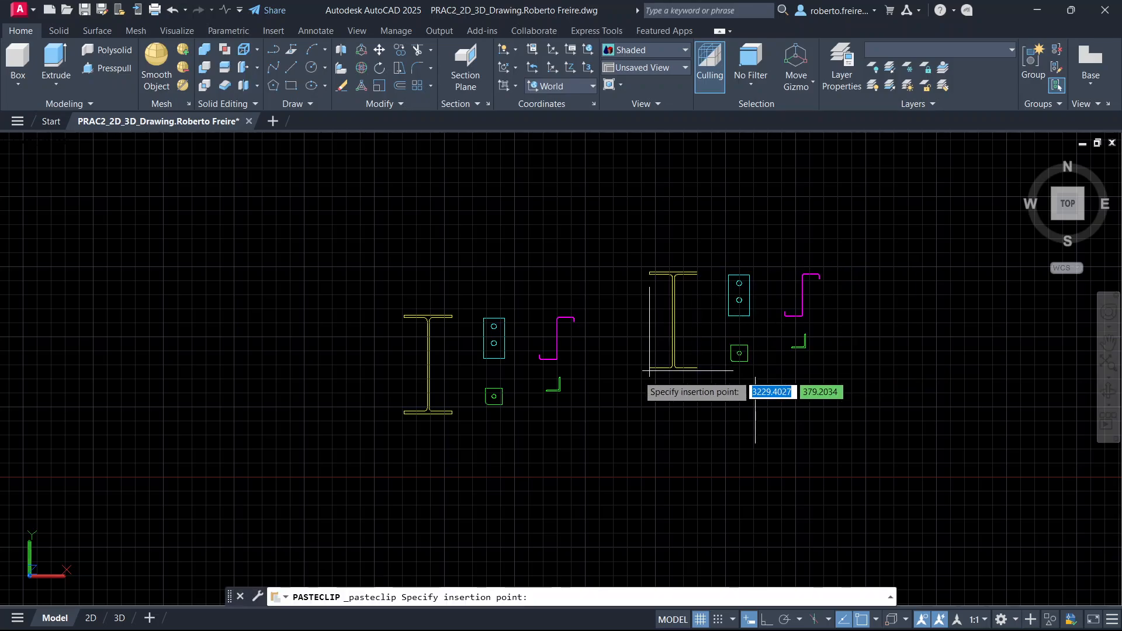
pyautogui.press('Escape')
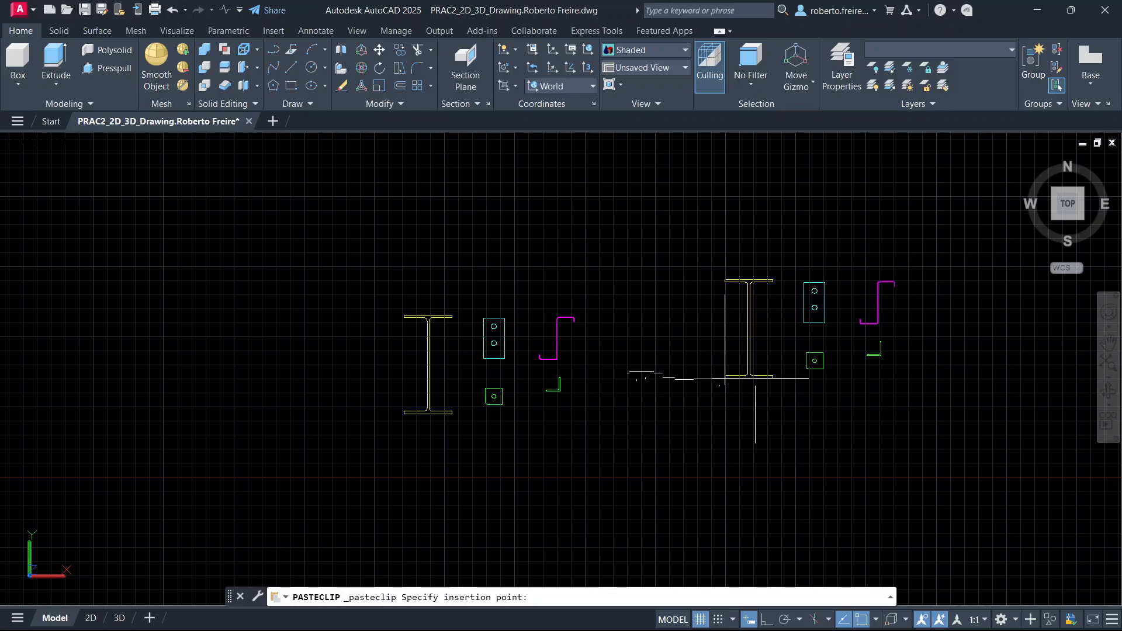
# Delete the older duplicate set of profiles, keeping the newly pasted set.
pyautogui.click(593, 272)
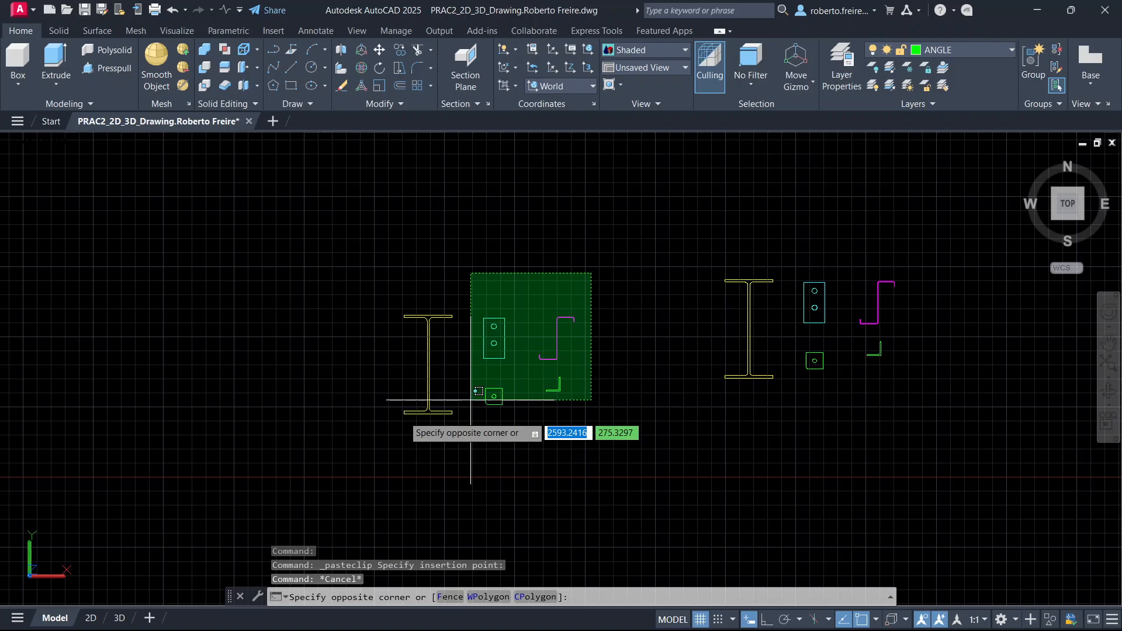
pyautogui.click(330, 435)
pyautogui.press('Delete')
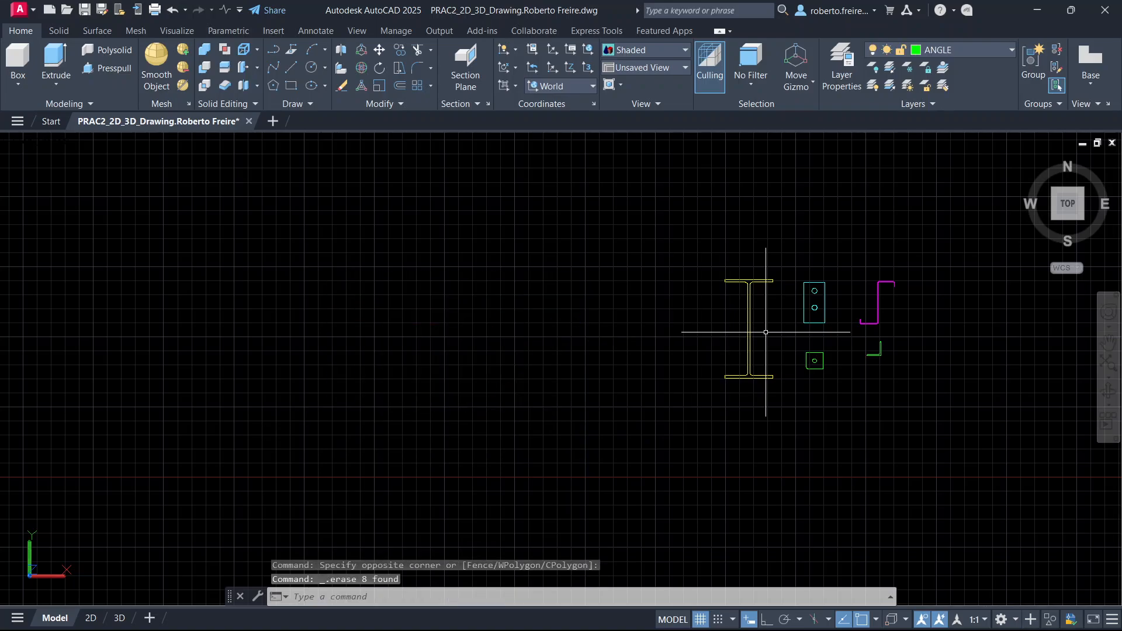
pyautogui.scroll(1, 889, 325)
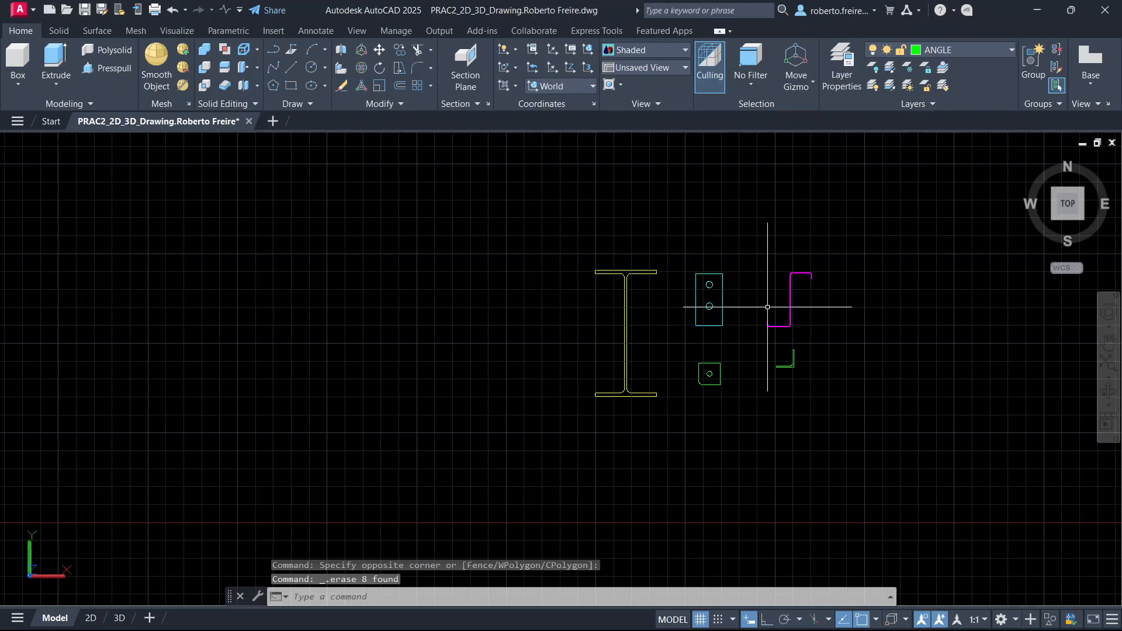
# Turn on and thaw both the DIMENSION and TEXT layers.
pyautogui.click(955, 49)
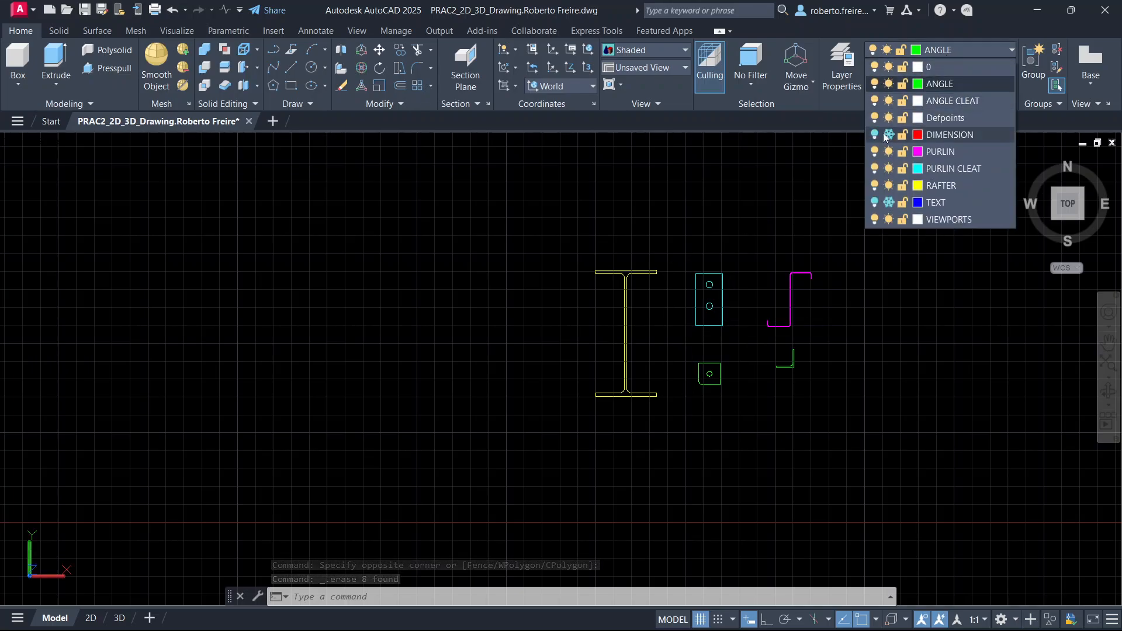
pyautogui.click(874, 135)
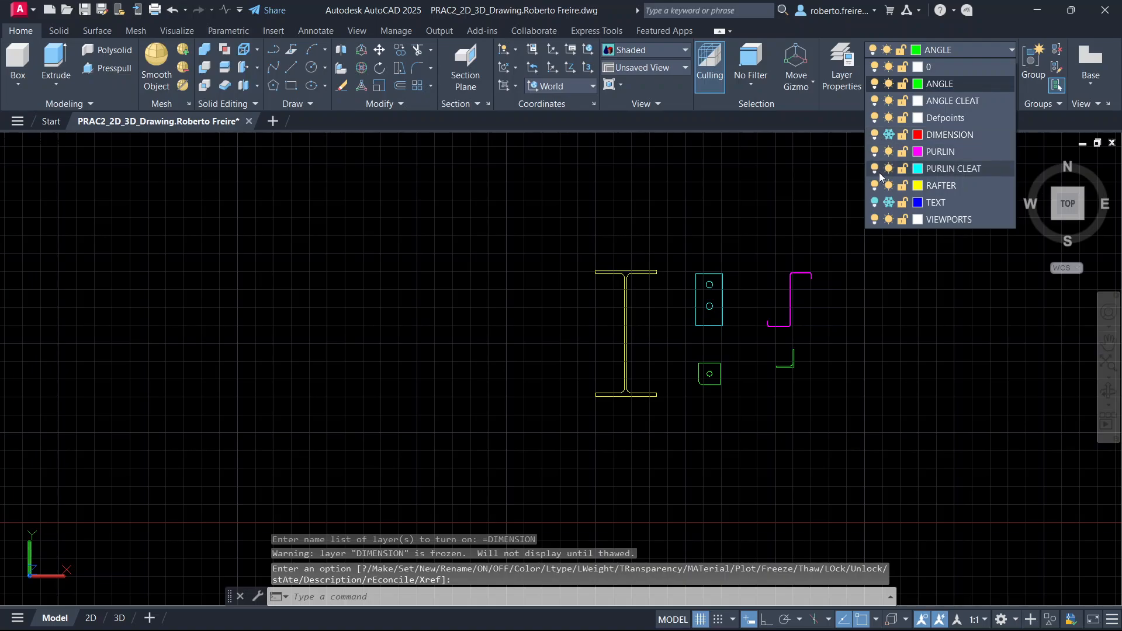
pyautogui.click(875, 202)
pyautogui.click(888, 203)
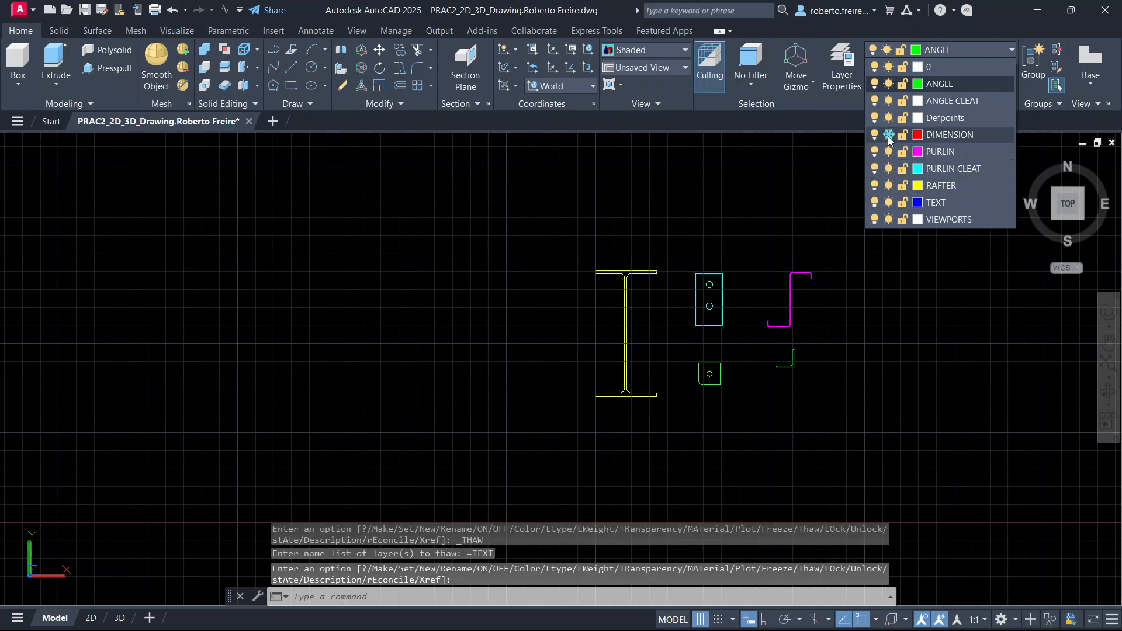
pyautogui.click(888, 135)
pyautogui.click(893, 264)
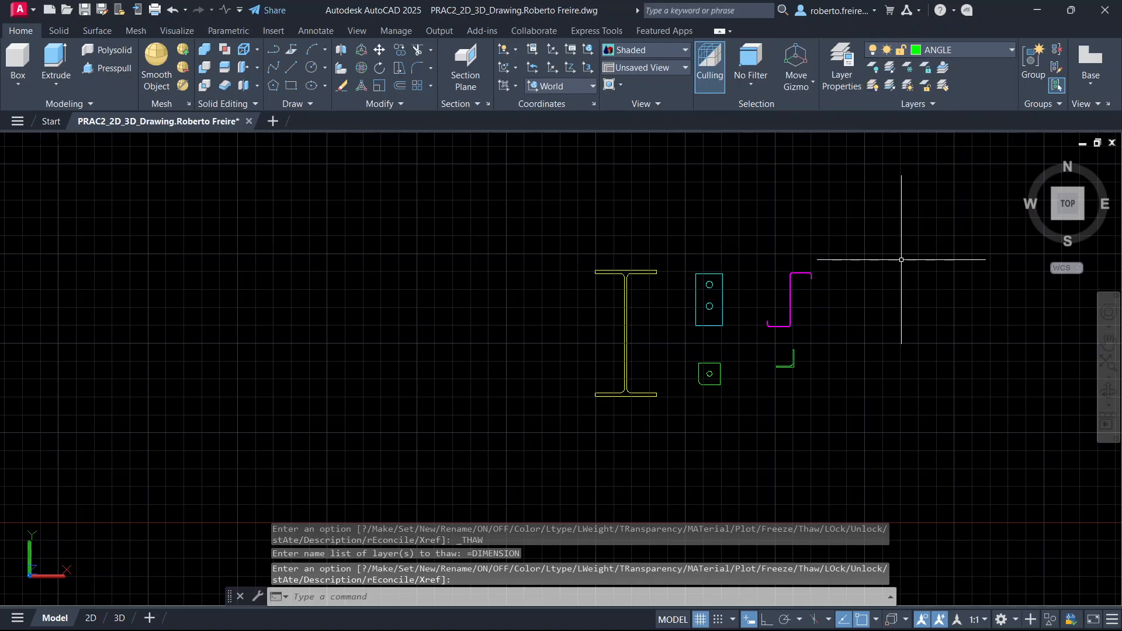
# Switch the model to the isometric home view with parallel projection and frame the copied profiles.
pyautogui.scroll(-3, 915, 261)
pyautogui.scroll(5, 431, 323)
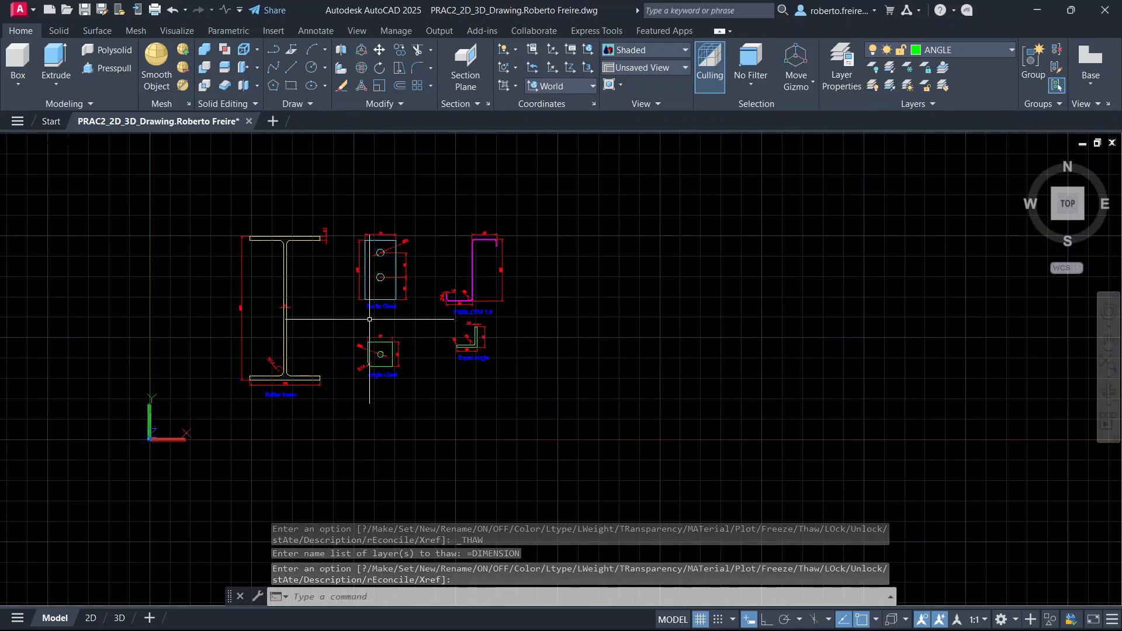
pyautogui.scroll(-4, 351, 304)
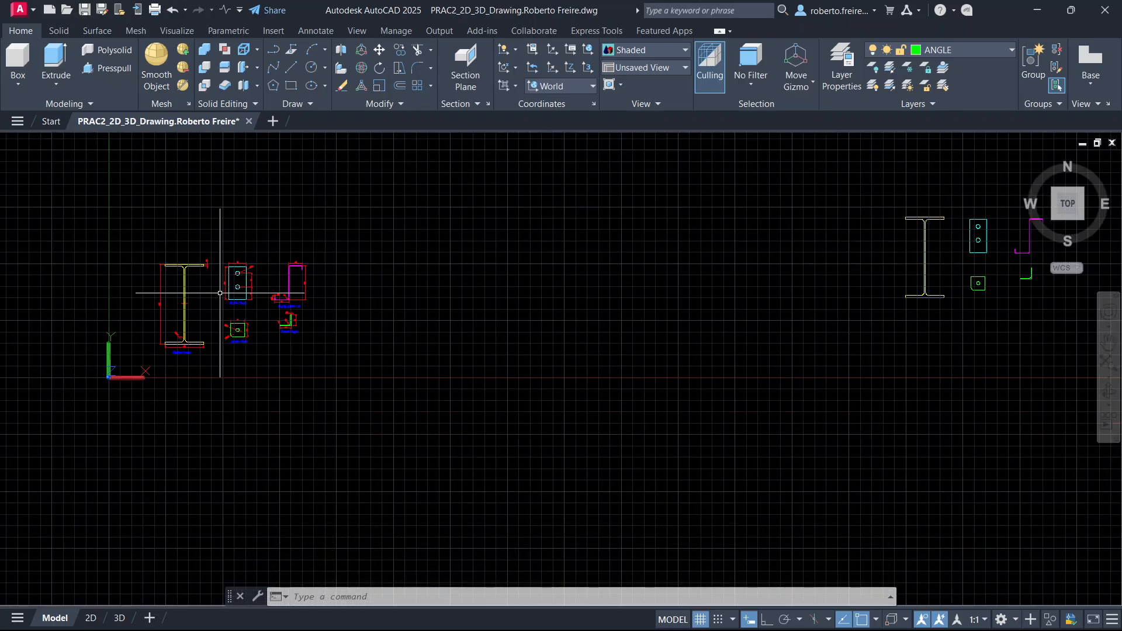
pyautogui.moveTo(772, 281); pyautogui.dragTo(478, 304, button='middle')
pyautogui.scroll(2, 792, 282)
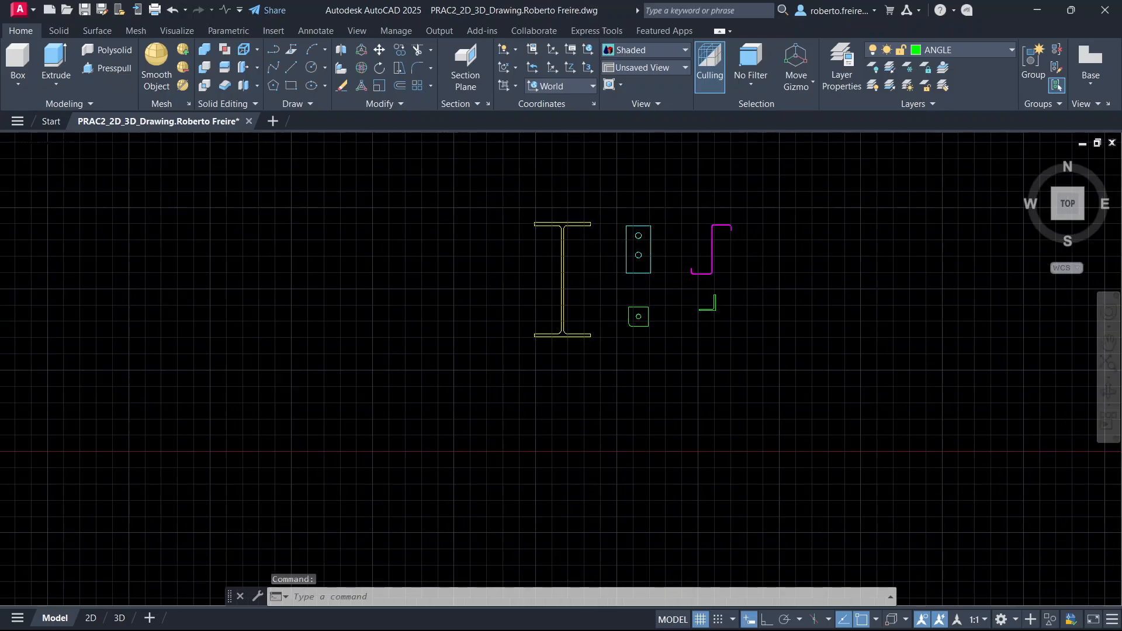
pyautogui.scroll(3, 770, 298)
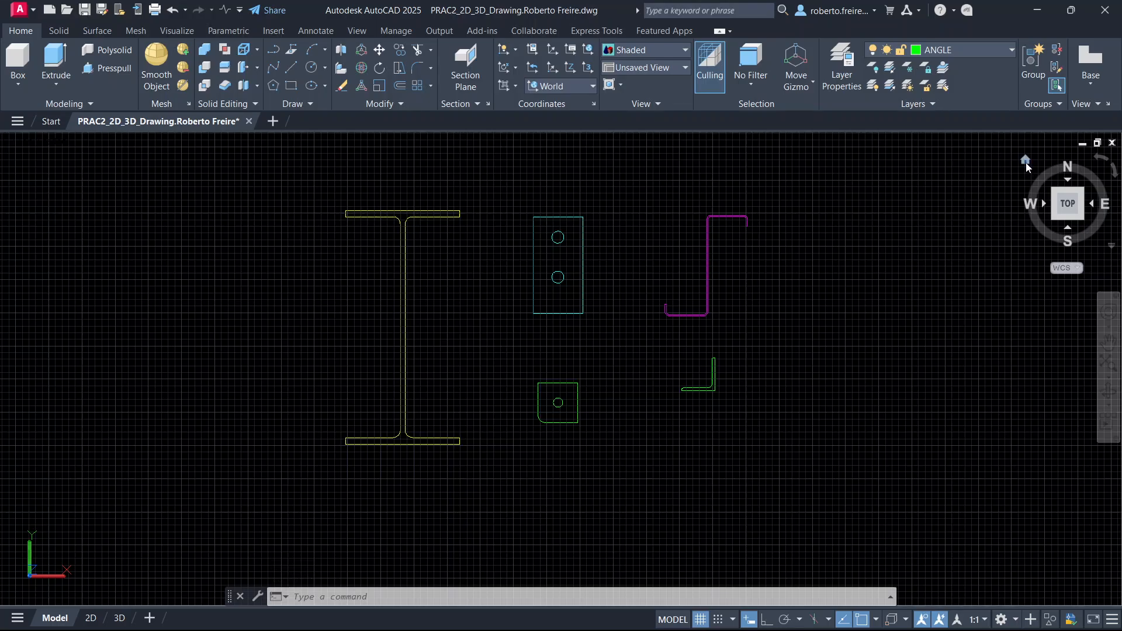
pyautogui.click(1025, 160)
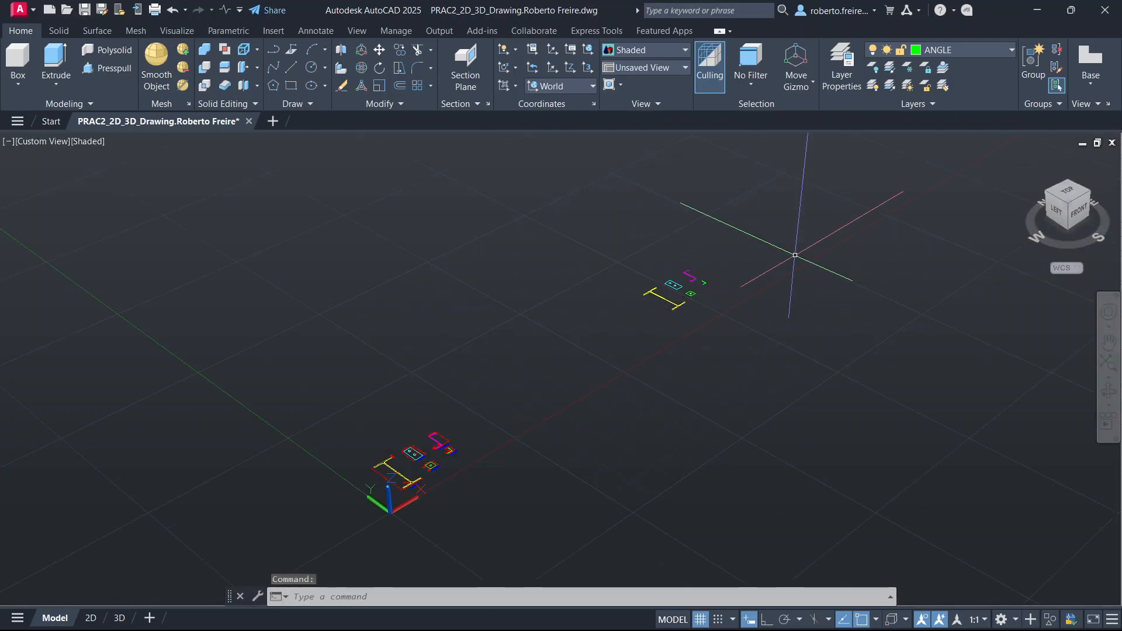
pyautogui.rightClick(1068, 206)
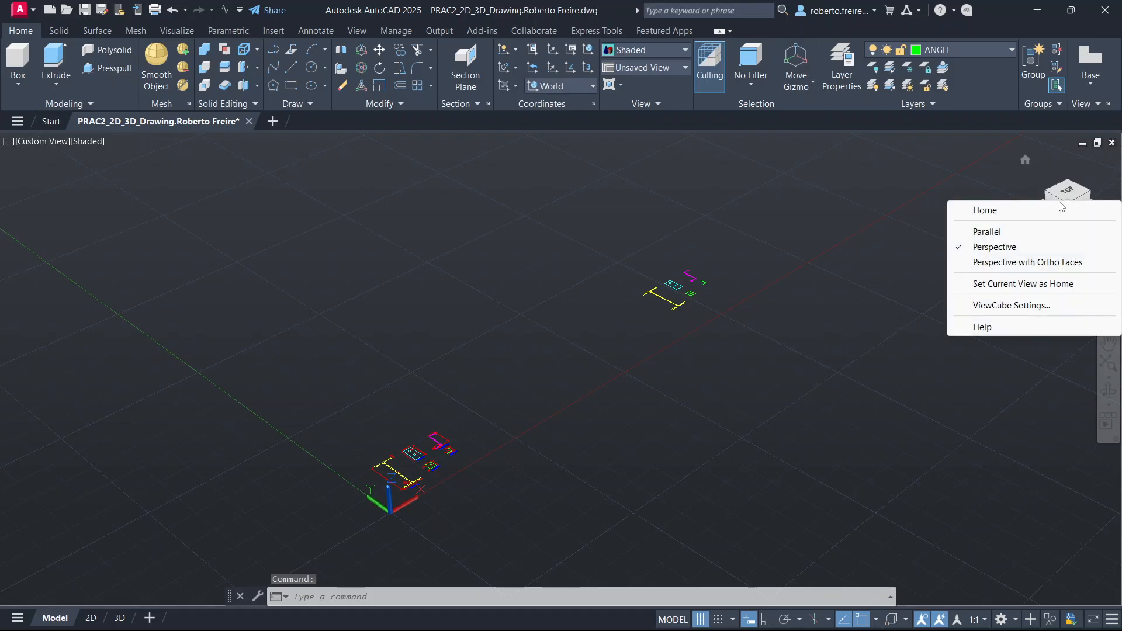
pyautogui.click(986, 232)
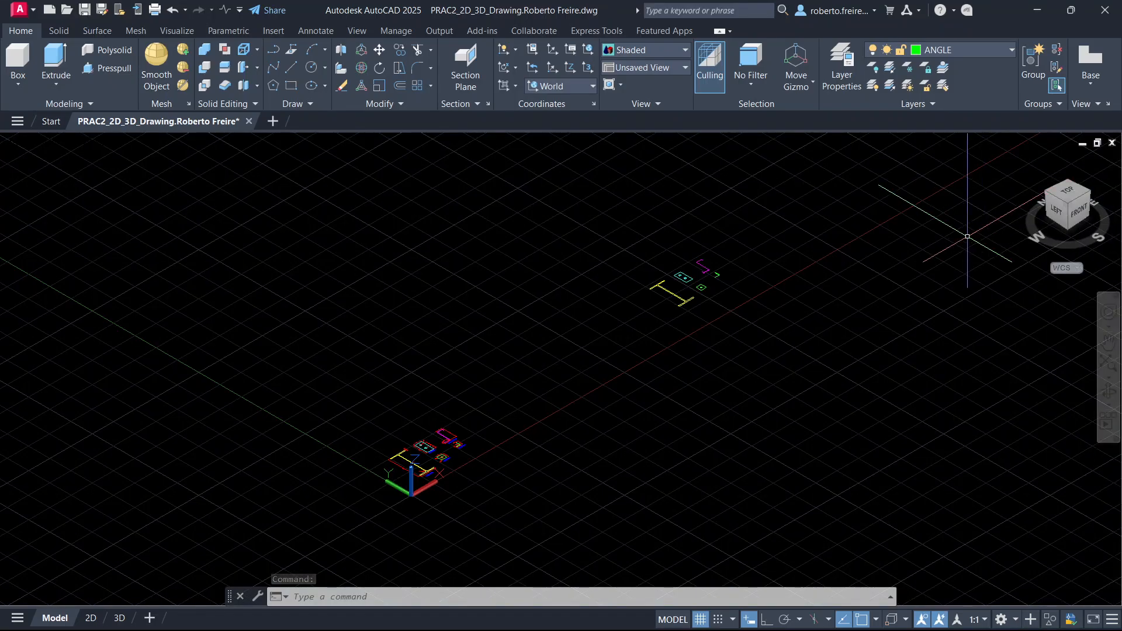
pyautogui.scroll(2, 730, 302)
pyautogui.scroll(6, 714, 268)
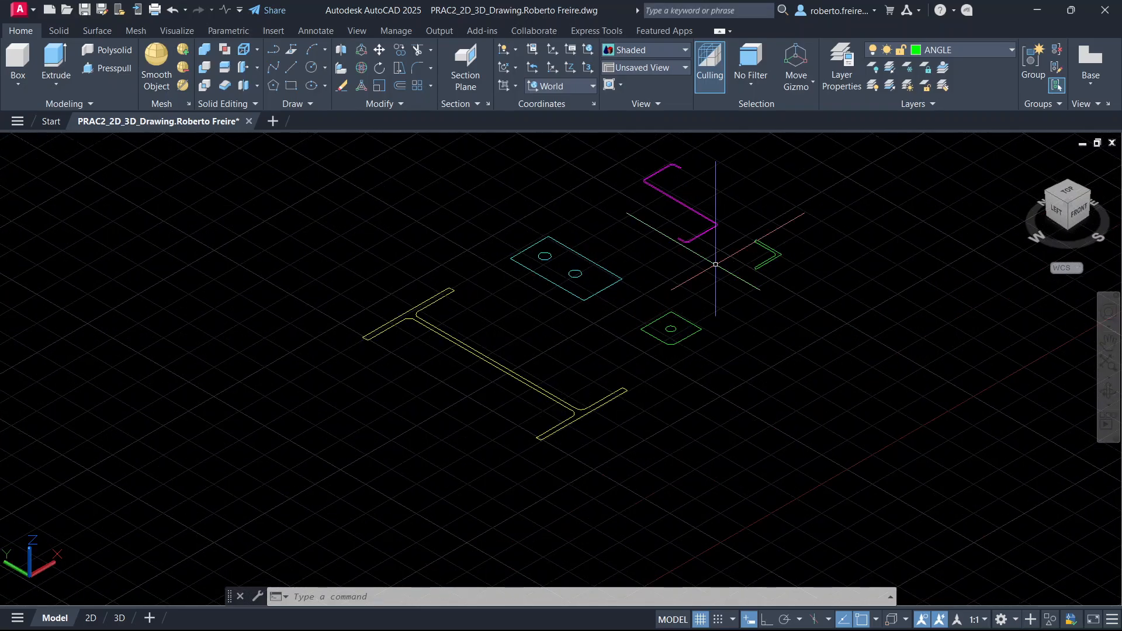
pyautogui.moveTo(714, 268); pyautogui.dragTo(700, 301, button='middle')
pyautogui.press('Escape')
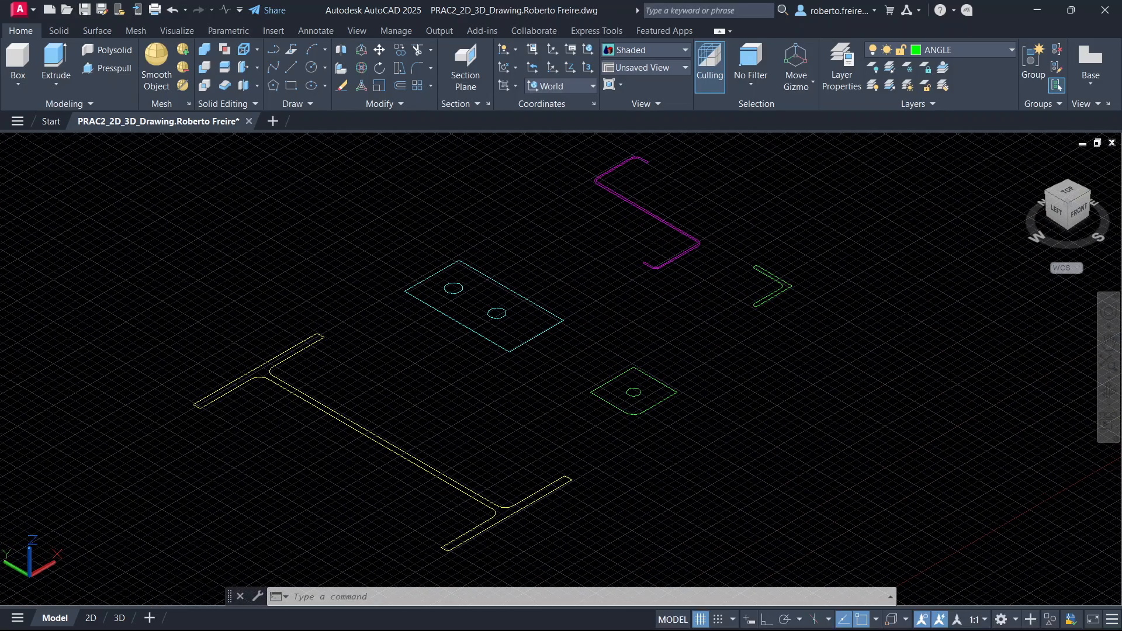
# Try to join the copied rafter profile's outline with the Join command, and leave the command.
pyautogui.scroll(-2, 696, 306)
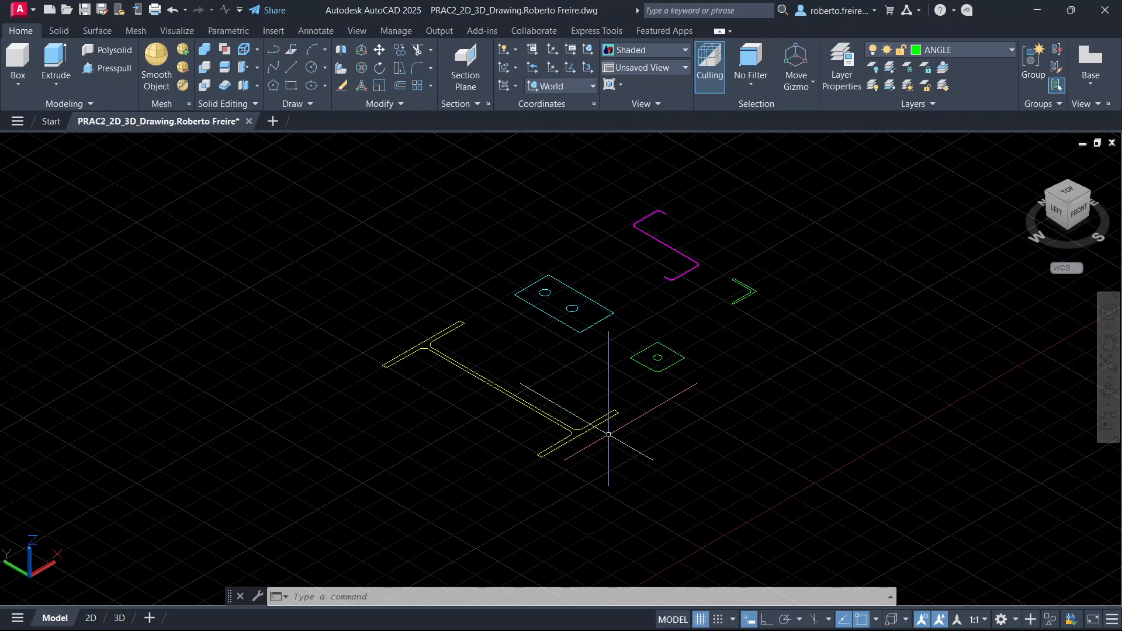
pyautogui.scroll(2, 608, 434)
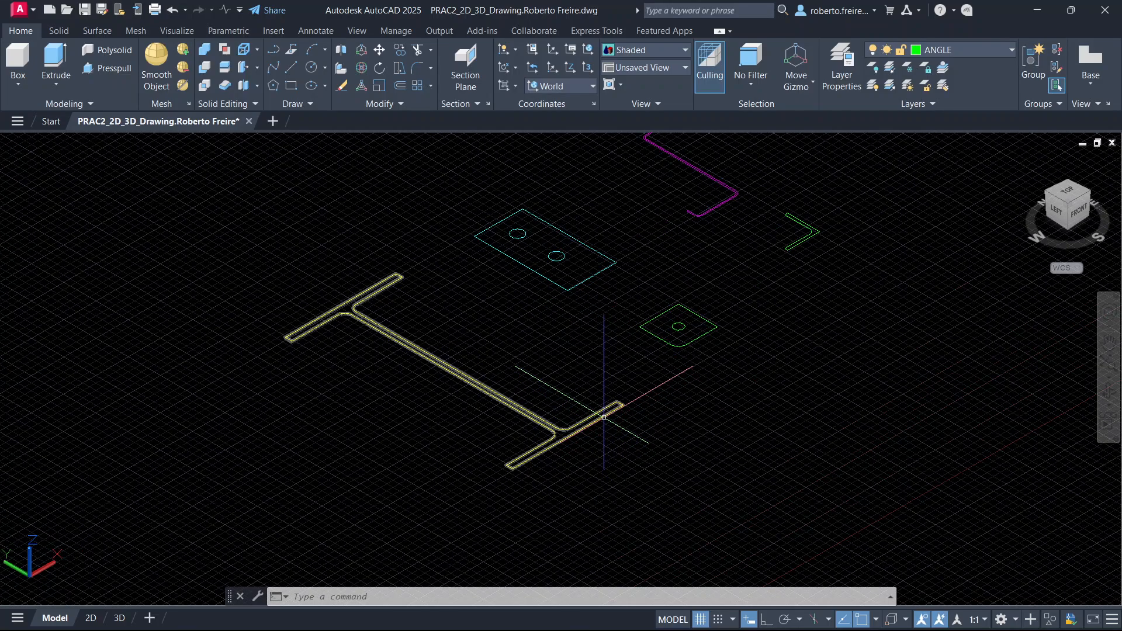
pyautogui.click(604, 416)
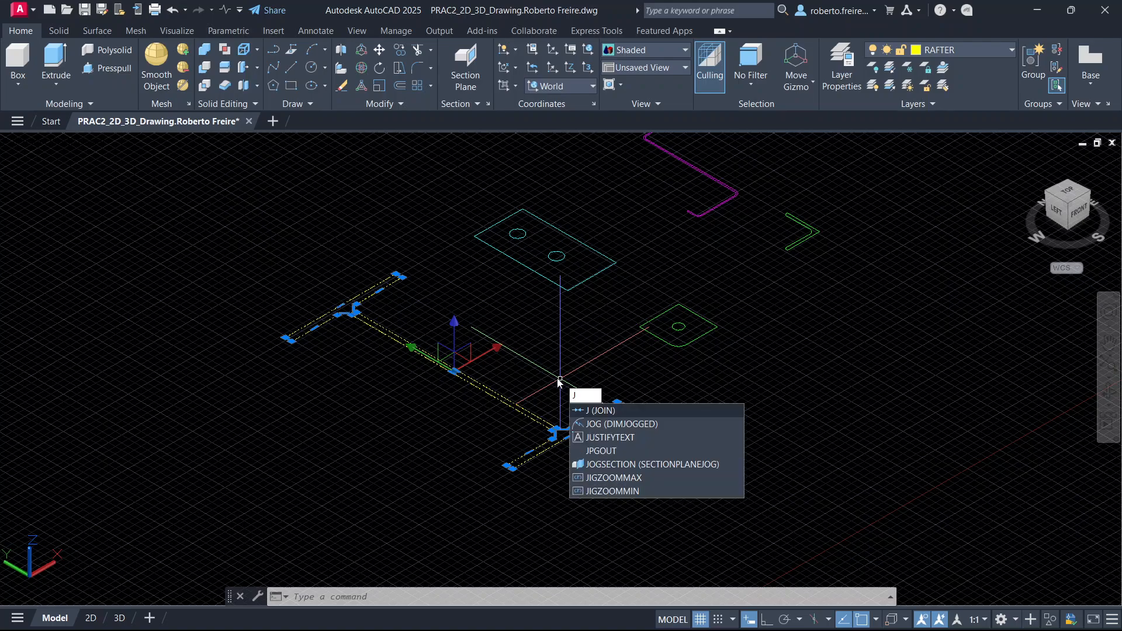
pyautogui.click(602, 411)
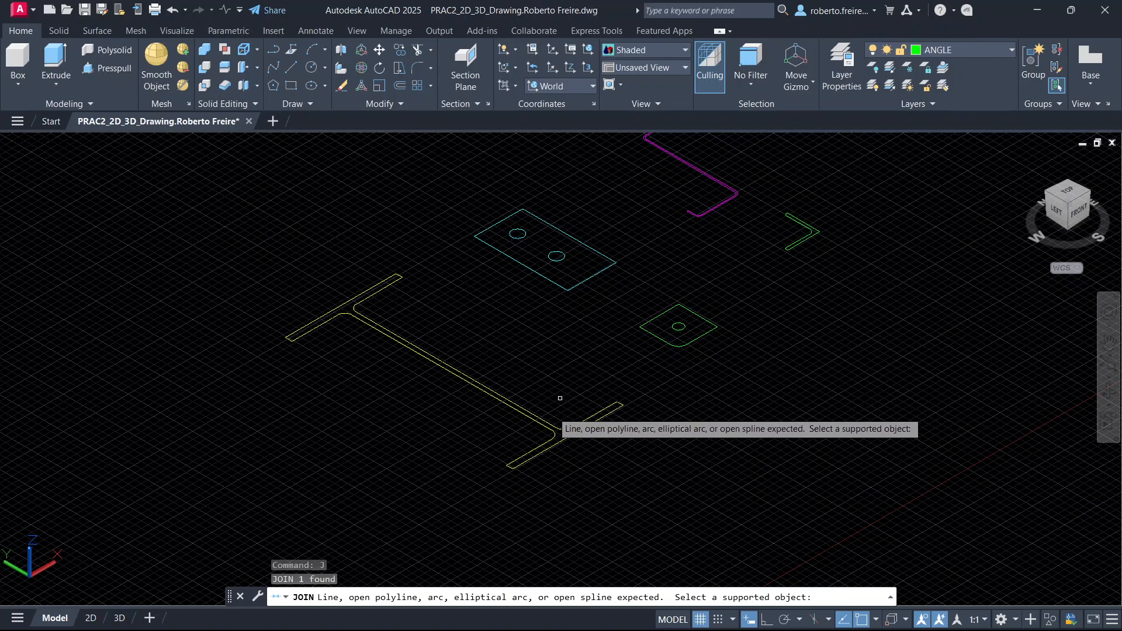
pyautogui.click(261, 260)
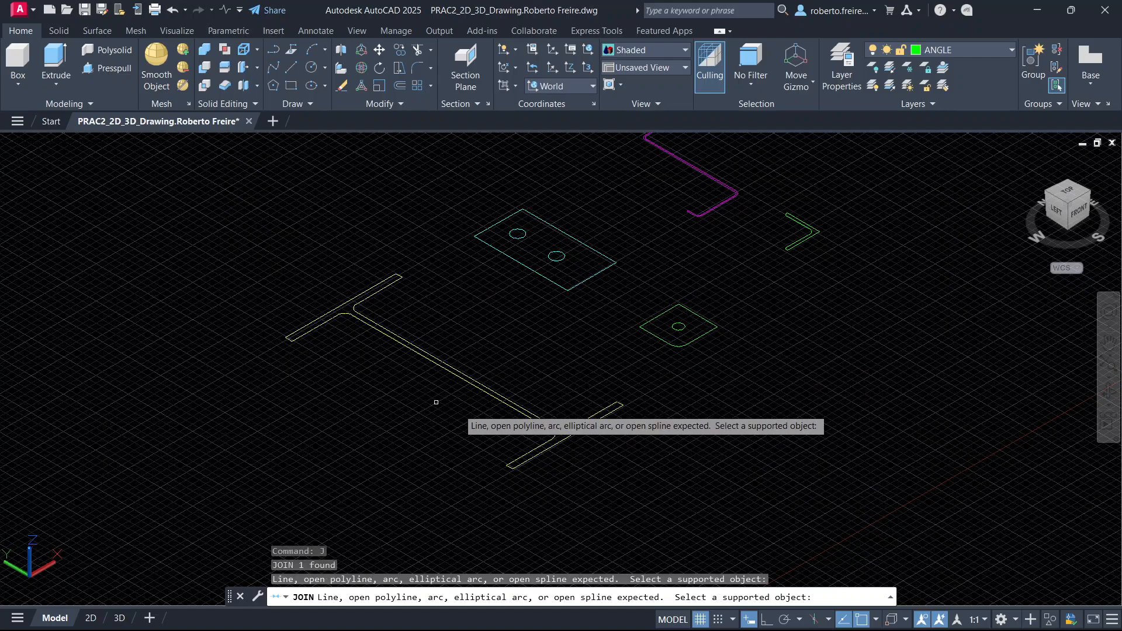
pyautogui.click(588, 418)
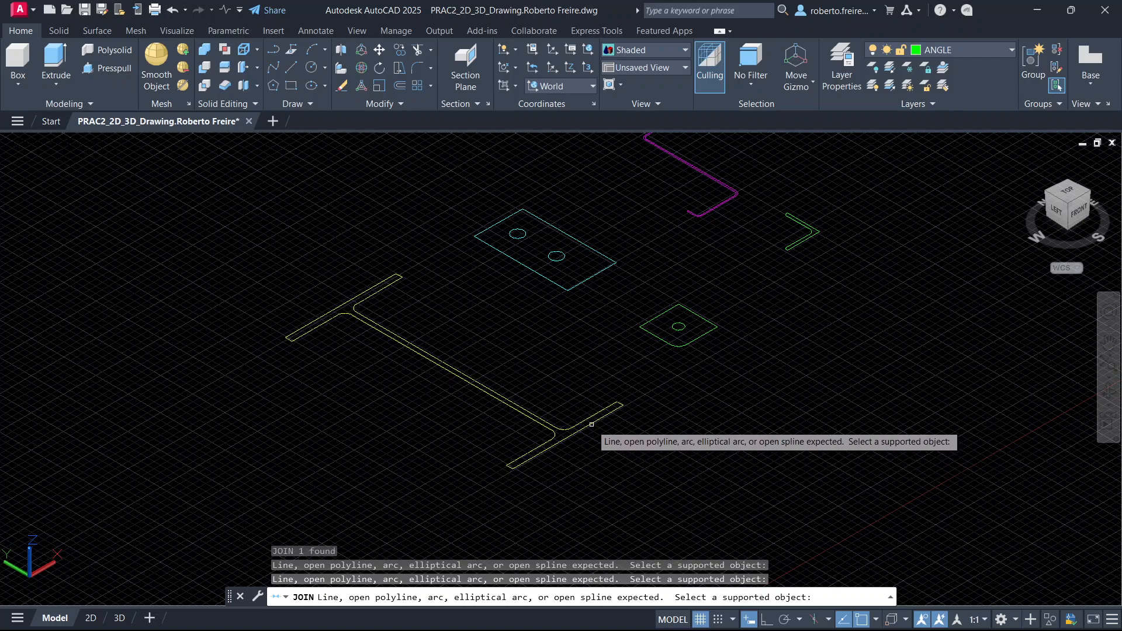
pyautogui.click(604, 432)
pyautogui.press('Escape')
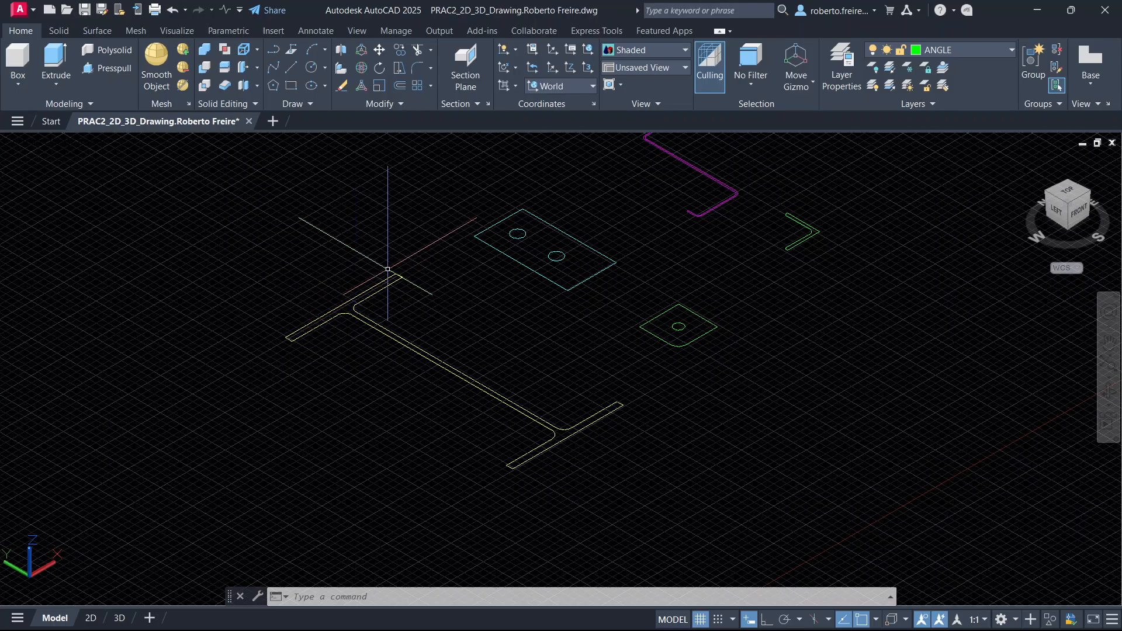
# Check whether the purlin cleat outline selects as one object, and look closely at the purlin and angle profiles.
pyautogui.scroll(-2, 502, 359)
pyautogui.scroll(3, 555, 289)
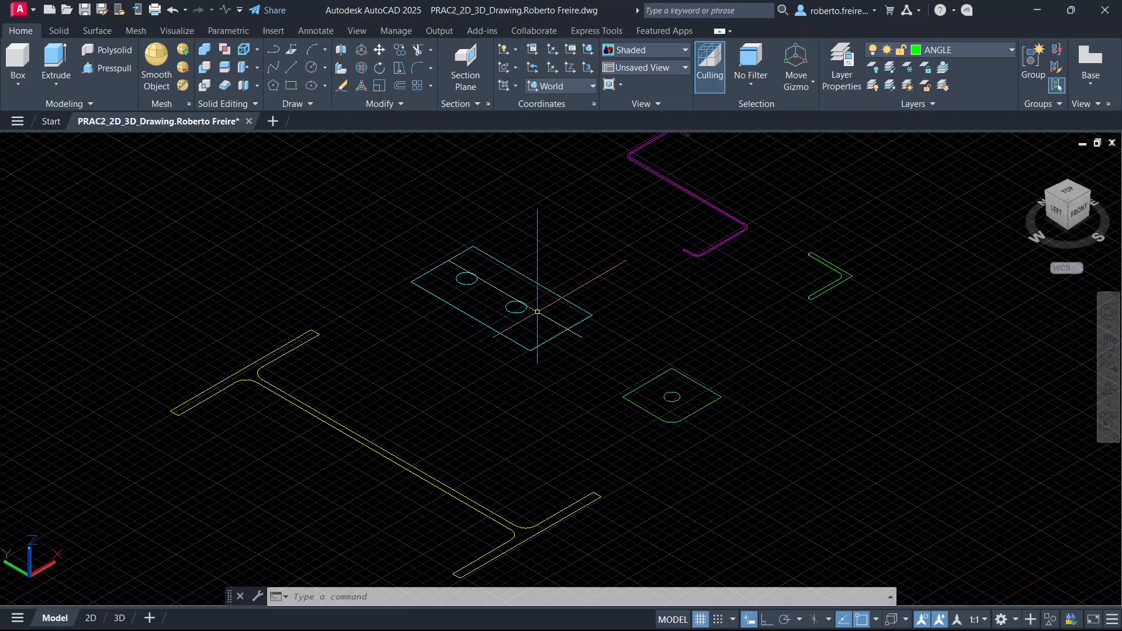
pyautogui.click(552, 292)
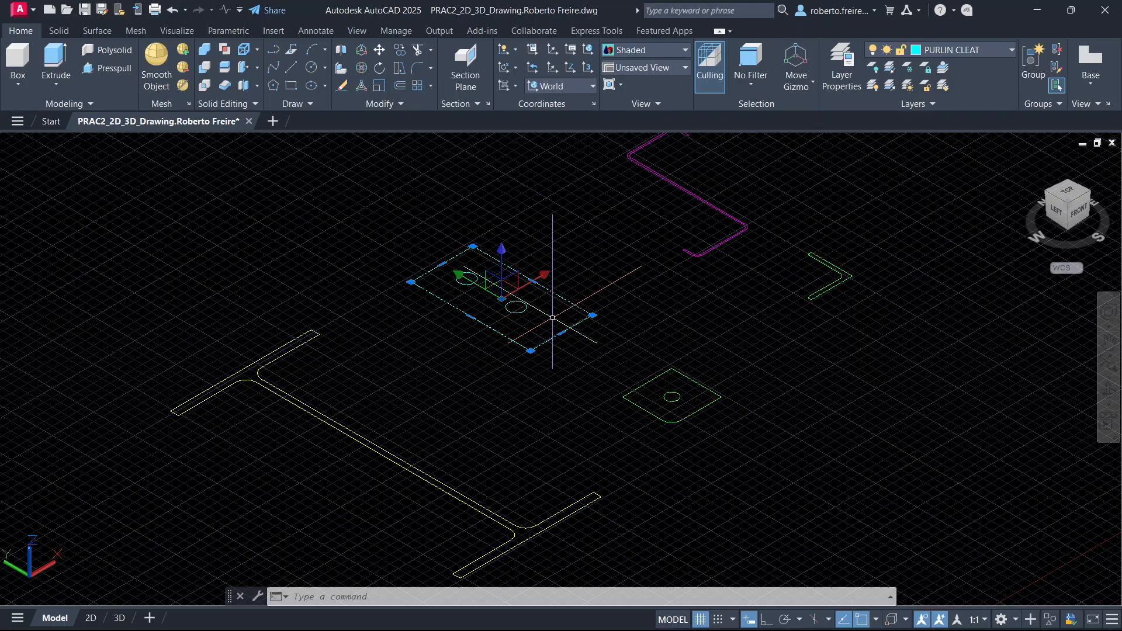
pyautogui.press('Escape')
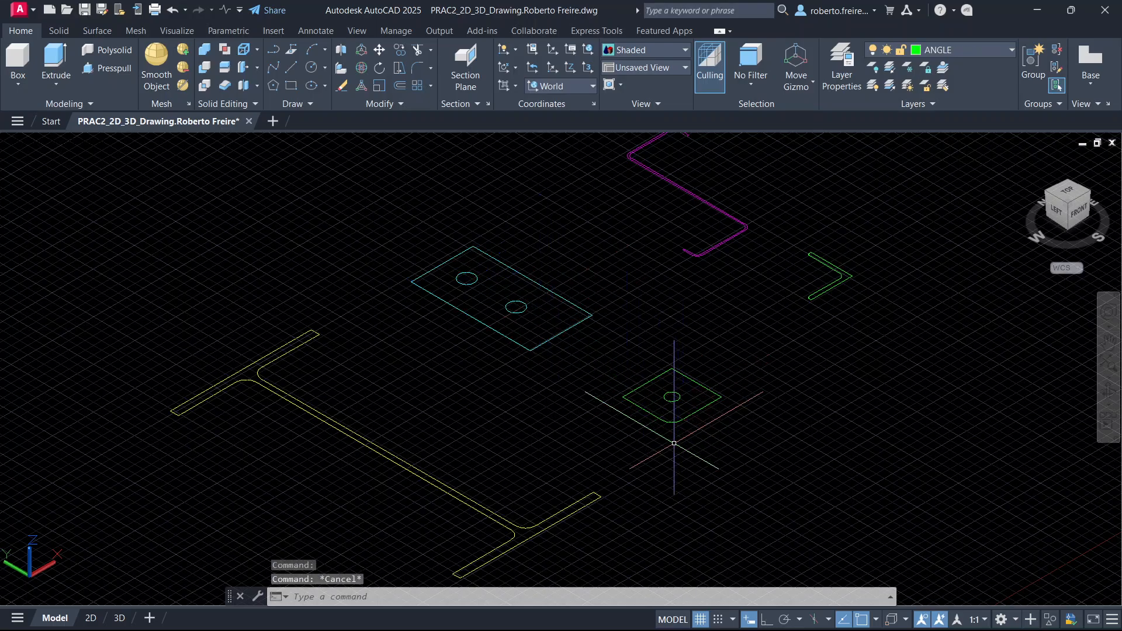
pyautogui.scroll(-2, 677, 450)
pyautogui.scroll(6, 713, 313)
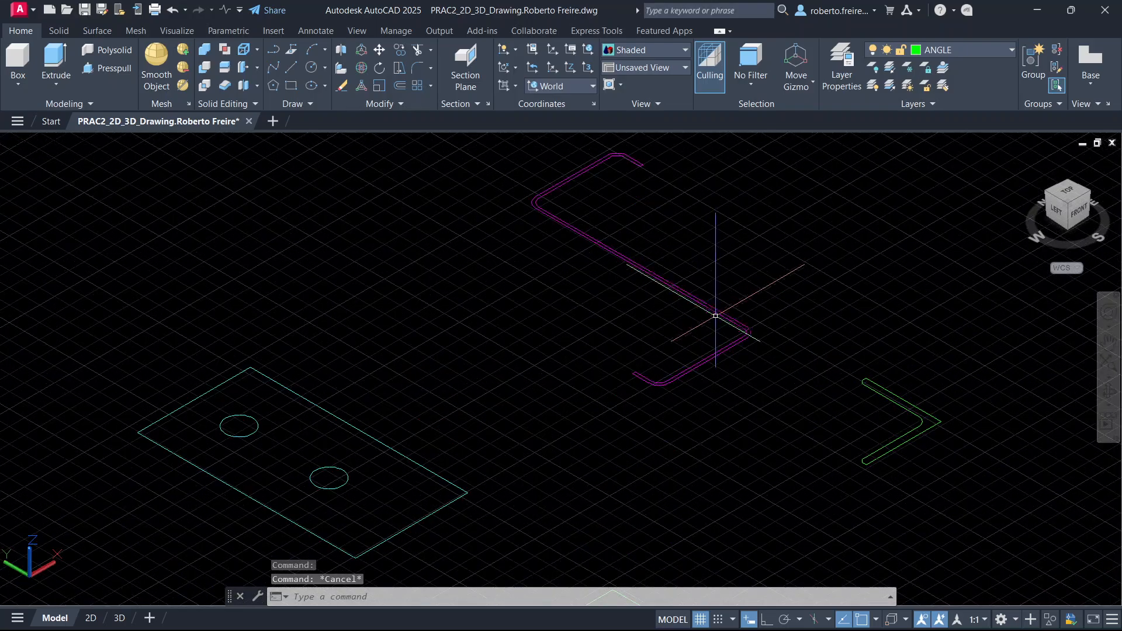
# Check whether the copied purlin outline selects as one object, examine both of its ends closely, and clear the selection.
pyautogui.moveTo(676, 388); pyautogui.dragTo(644, 377, button='middle')
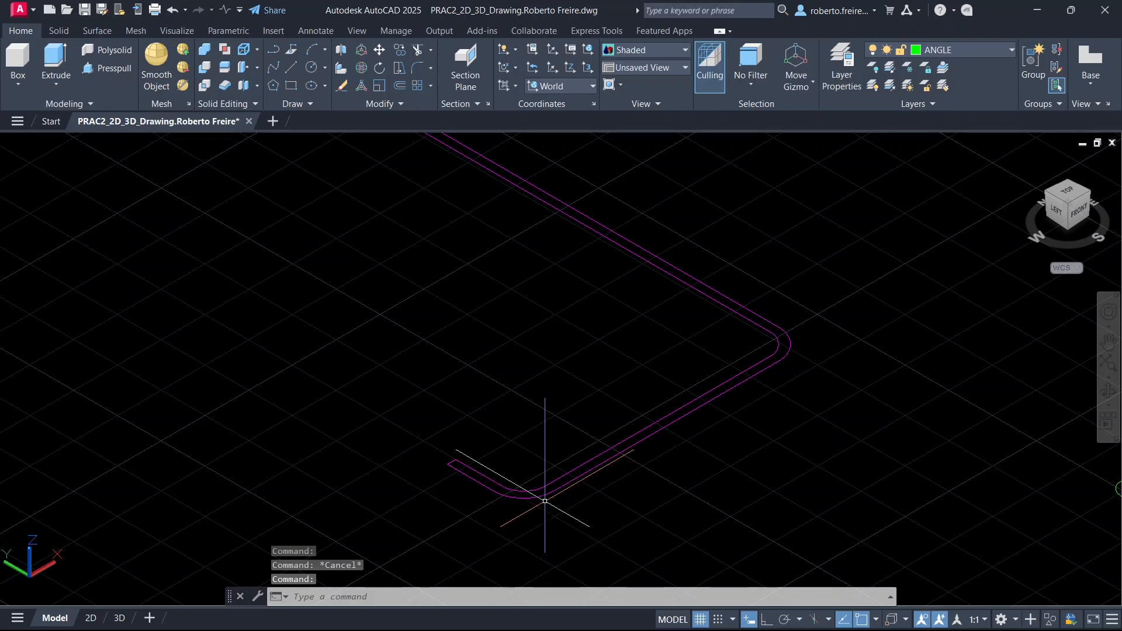
pyautogui.click(544, 498)
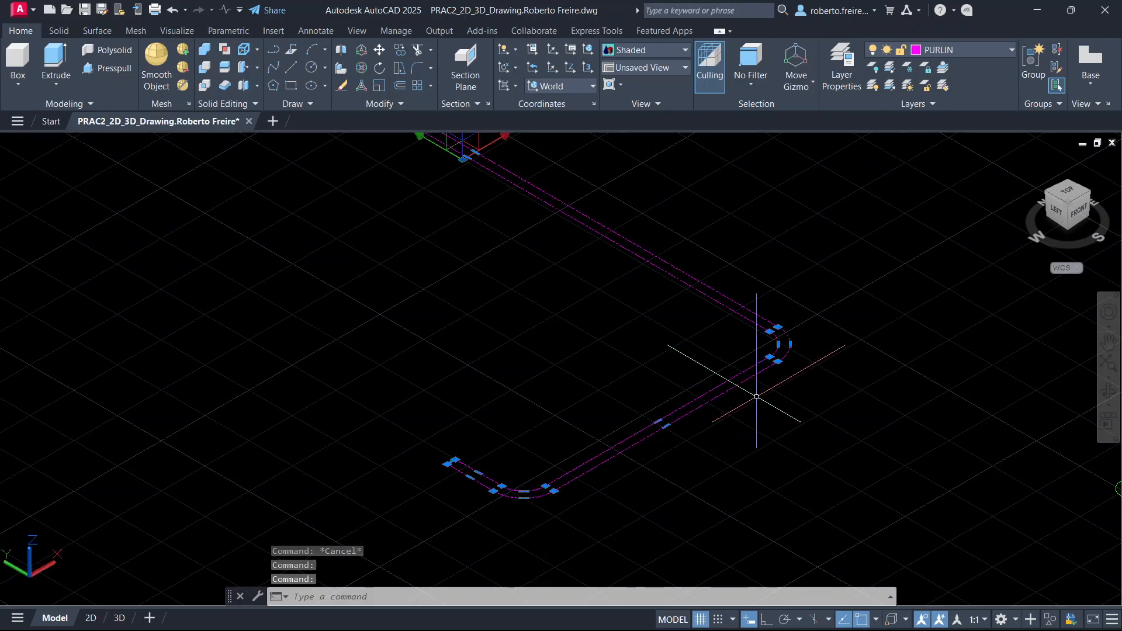
pyautogui.scroll(-1, 652, 426)
pyautogui.scroll(-1, 625, 345)
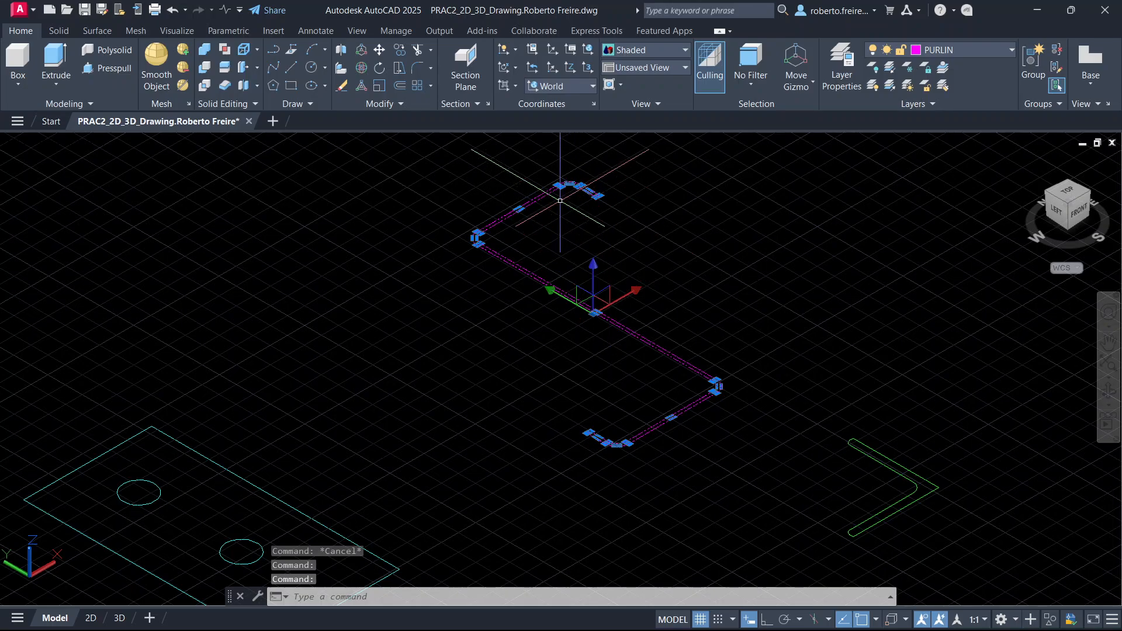
pyautogui.scroll(6, 560, 201)
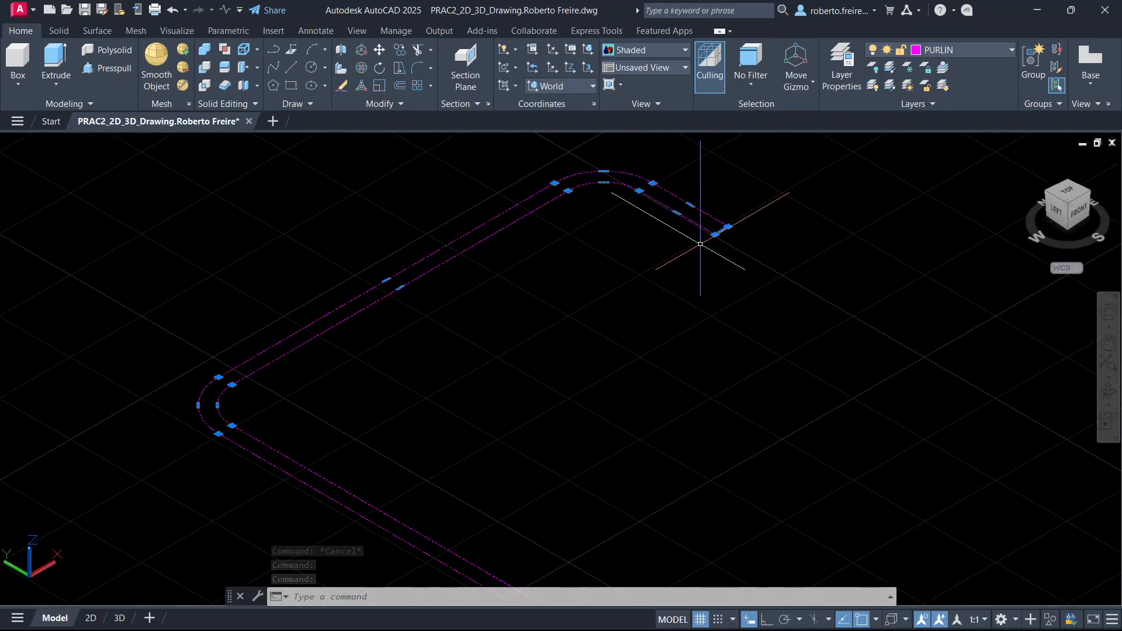
pyautogui.scroll(-2, 599, 239)
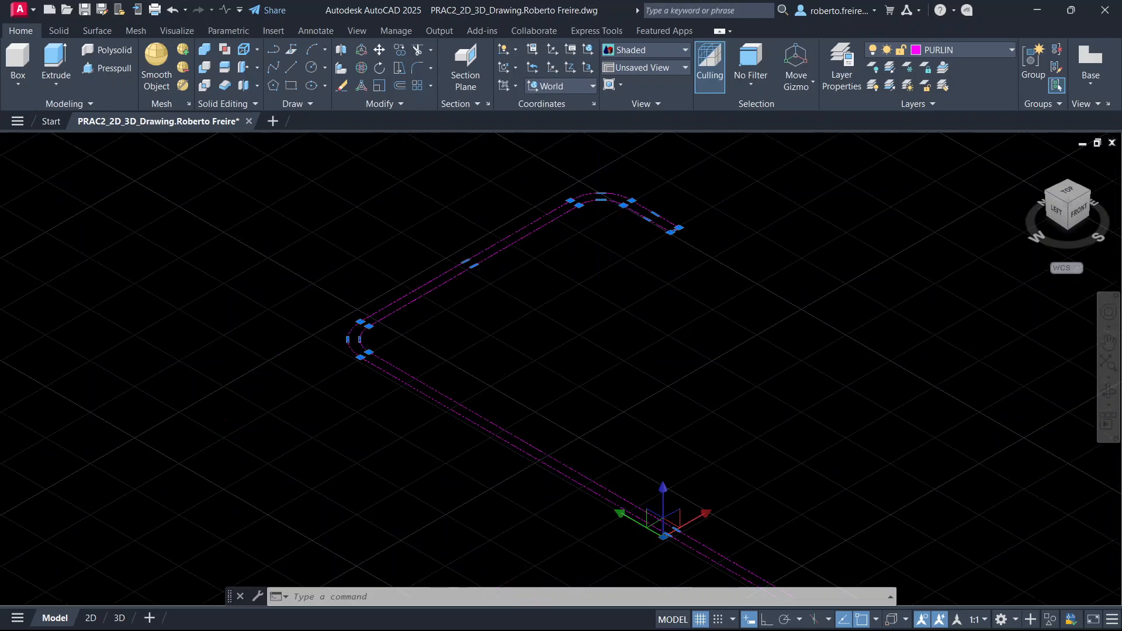
pyautogui.scroll(-2, 599, 228)
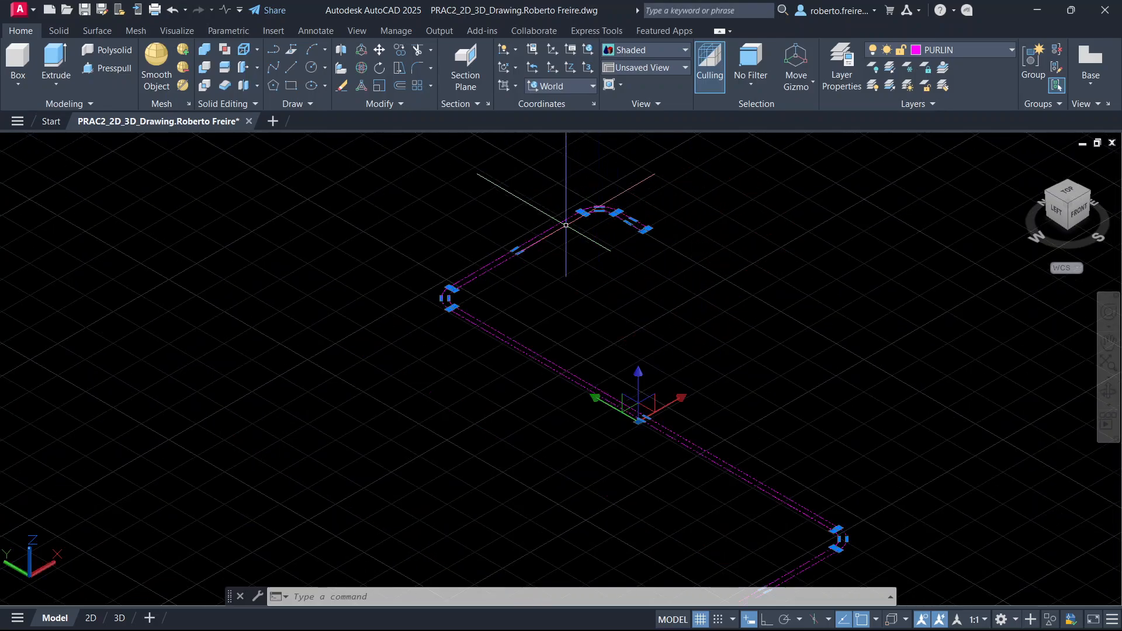
pyautogui.scroll(-4, 643, 401)
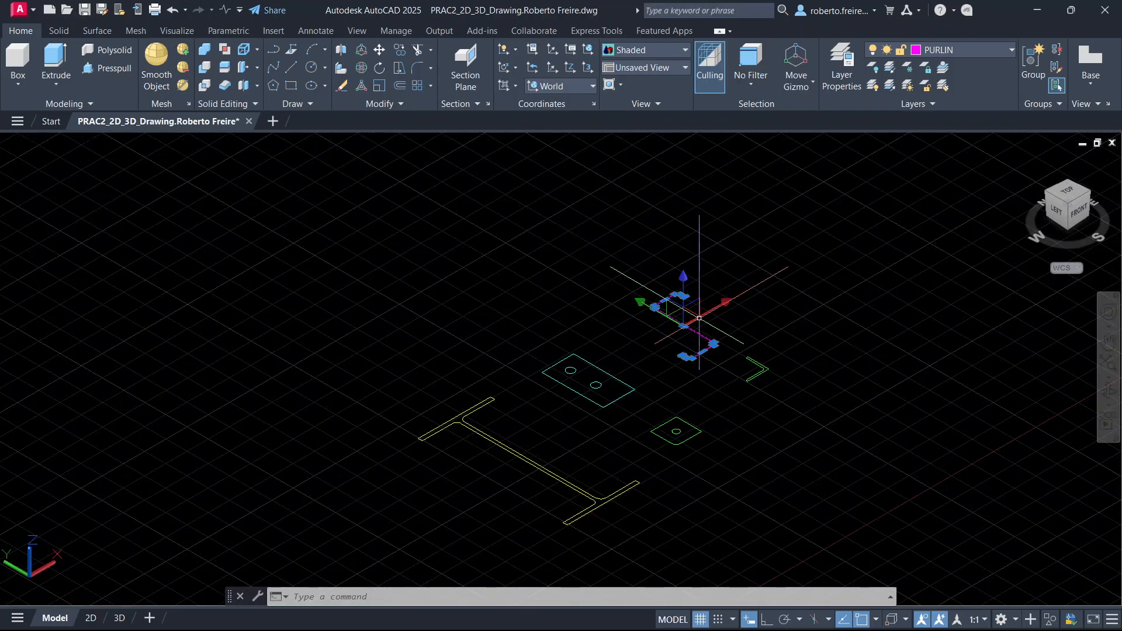
pyautogui.press('Escape')
pyautogui.scroll(3, 651, 503)
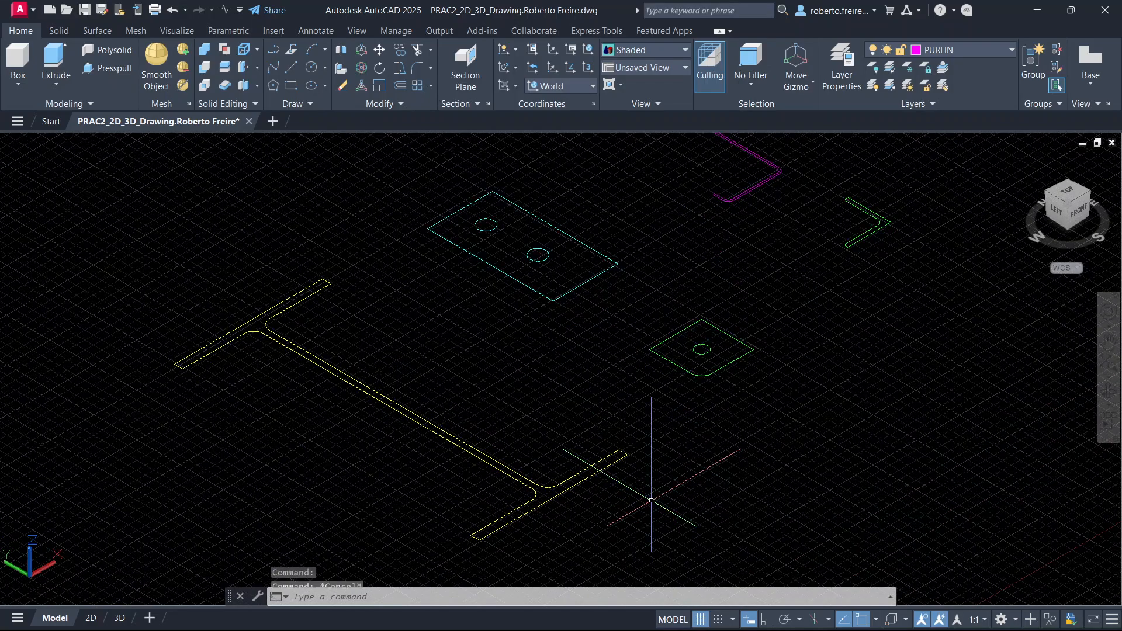
pyautogui.scroll(-2, 526, 371)
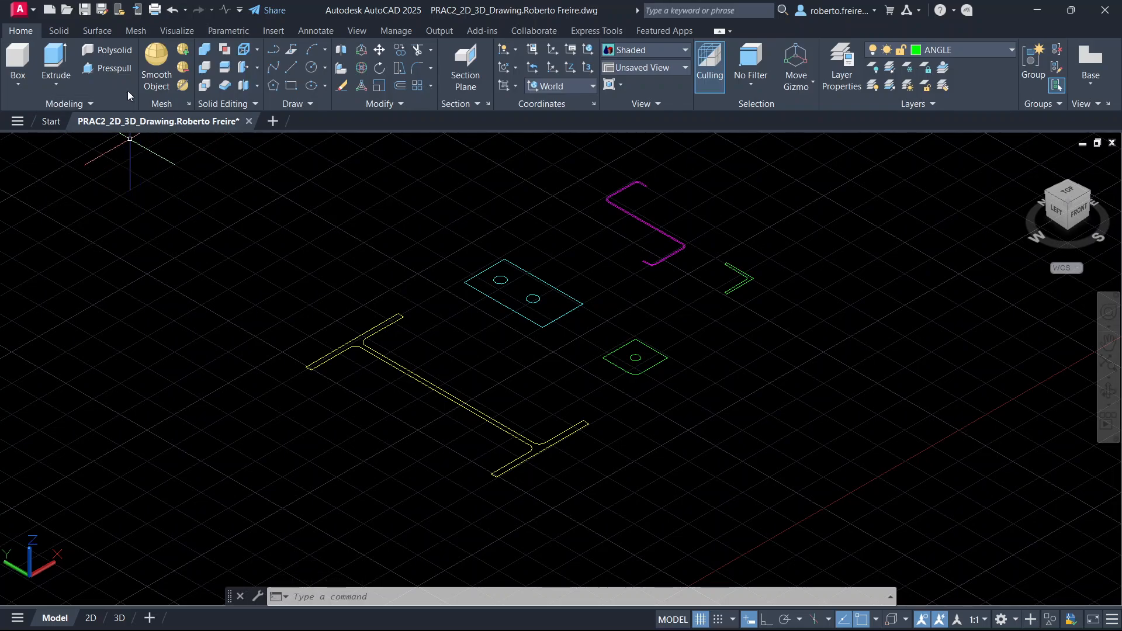
pyautogui.click(114, 68)
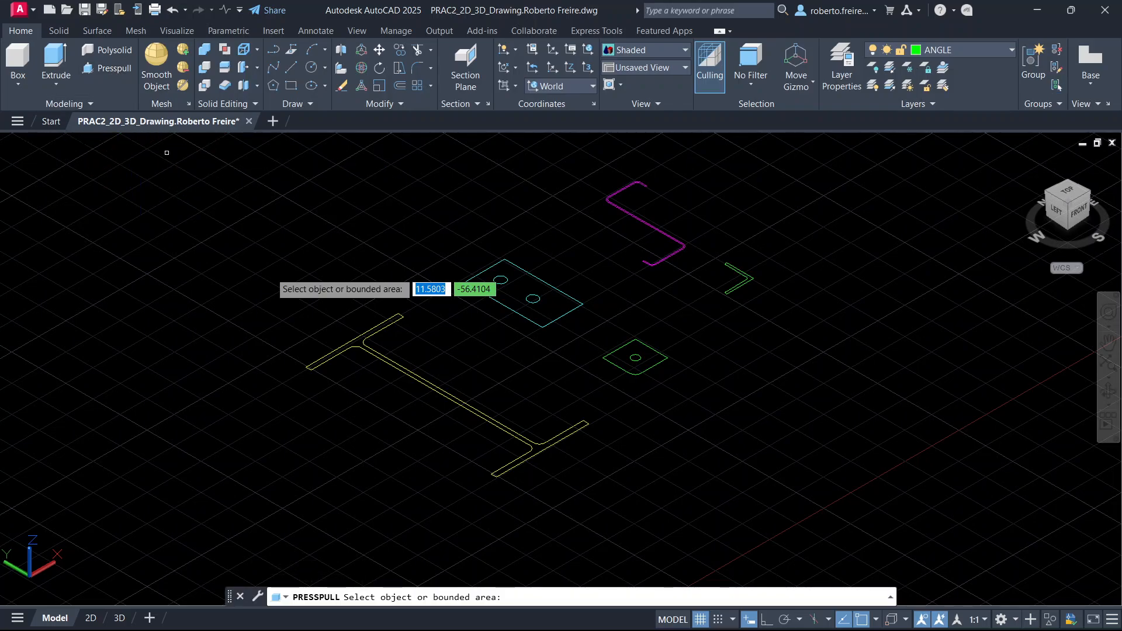
pyautogui.scroll(5, 331, 358)
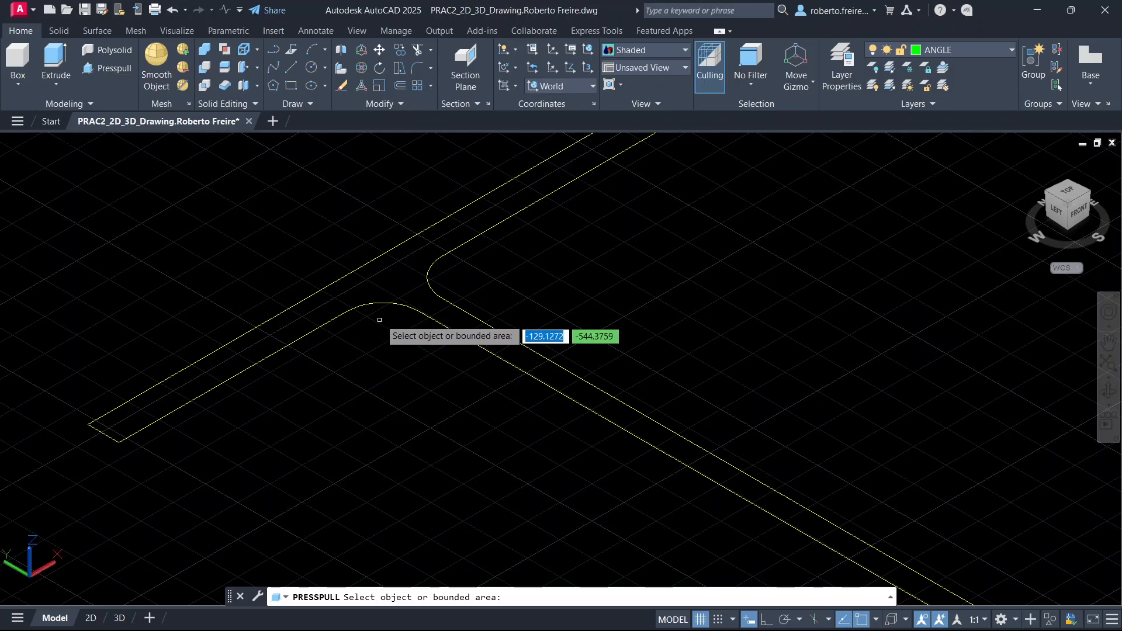
pyautogui.click(397, 275)
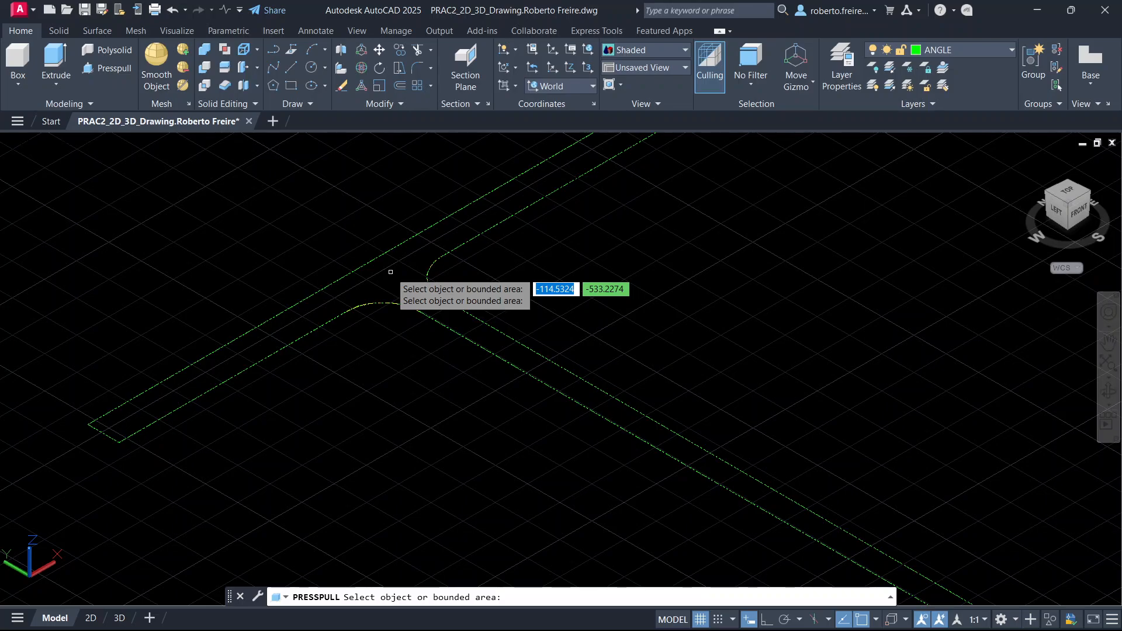
pyautogui.press('Escape')
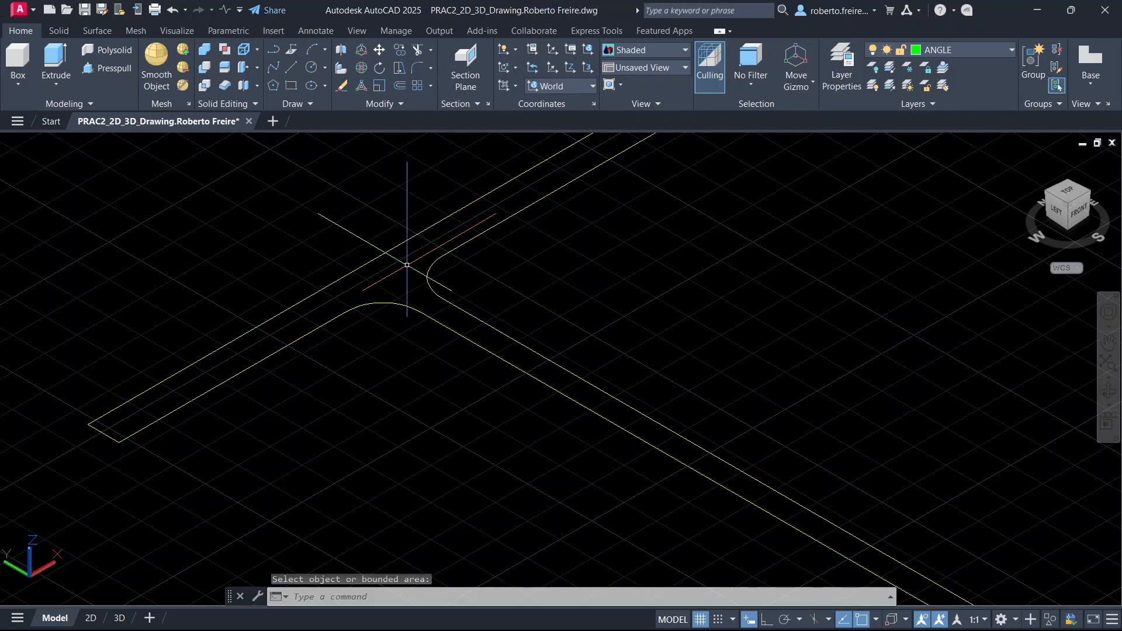
# Make RAFTER the current layer and look up the rafter length in the fly bracing specification PDF in the browser.
pyautogui.click(976, 48)
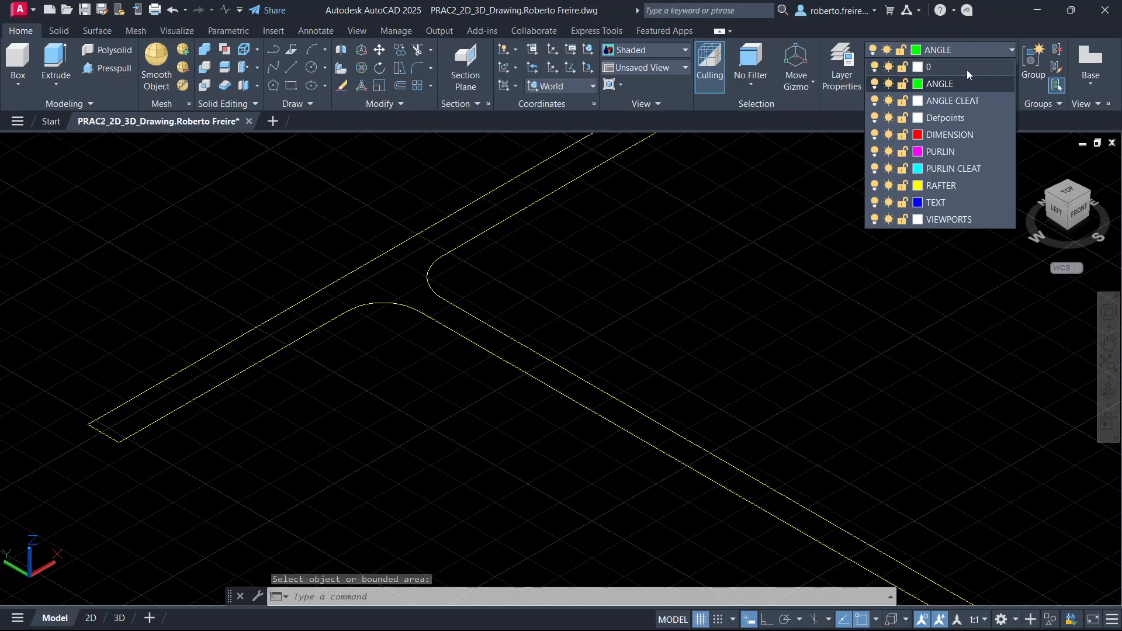
pyautogui.click(945, 186)
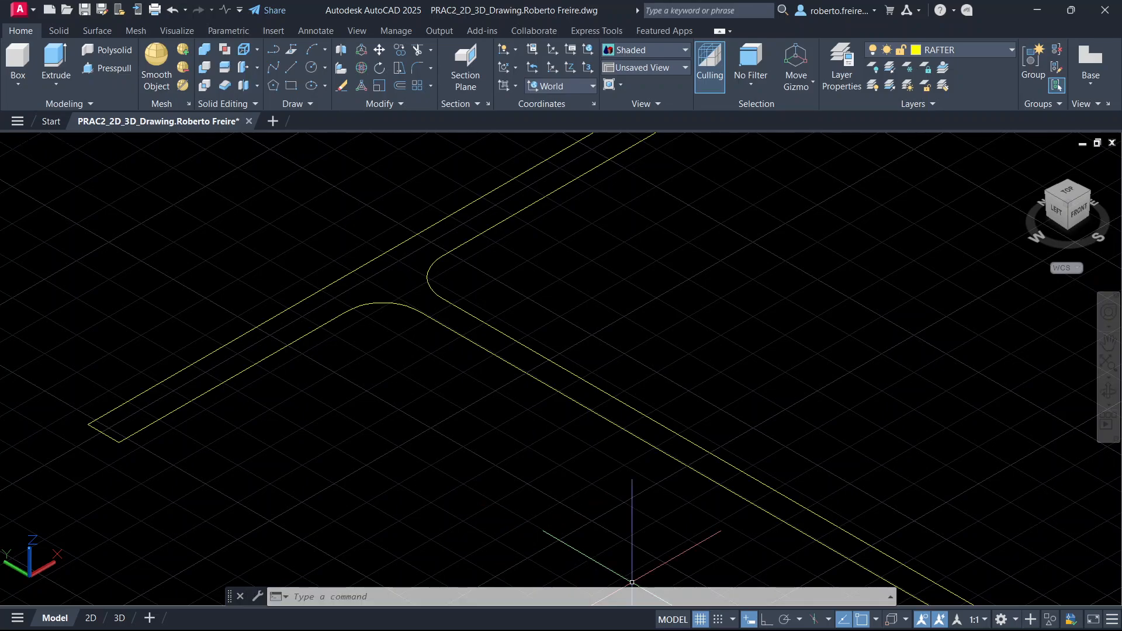
pyautogui.moveTo(729, 627)
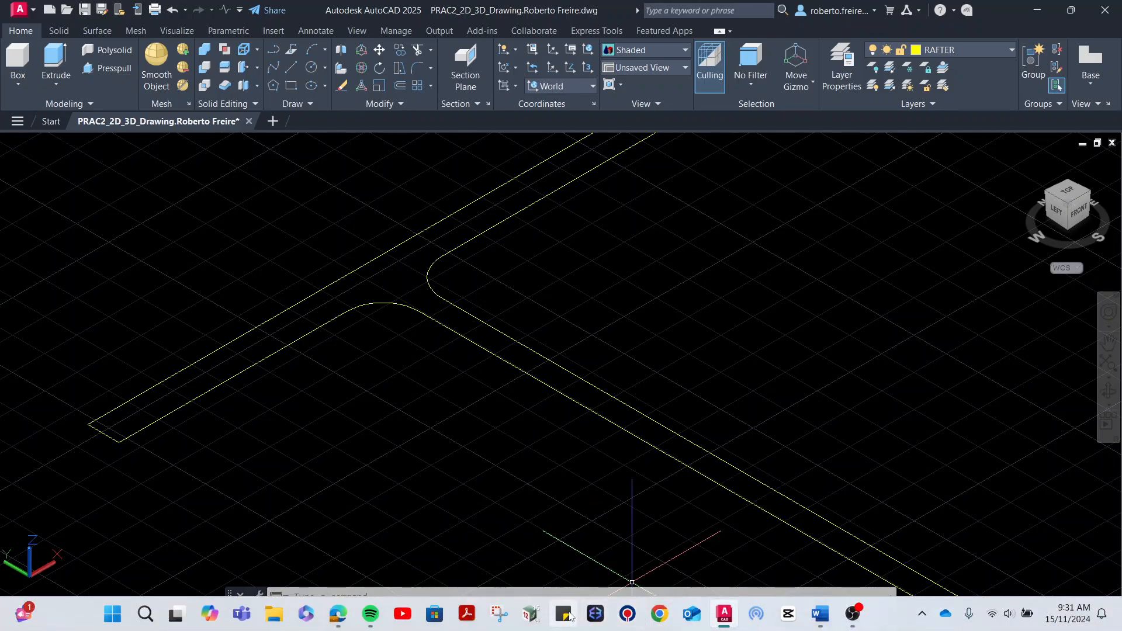
pyautogui.click(341, 615)
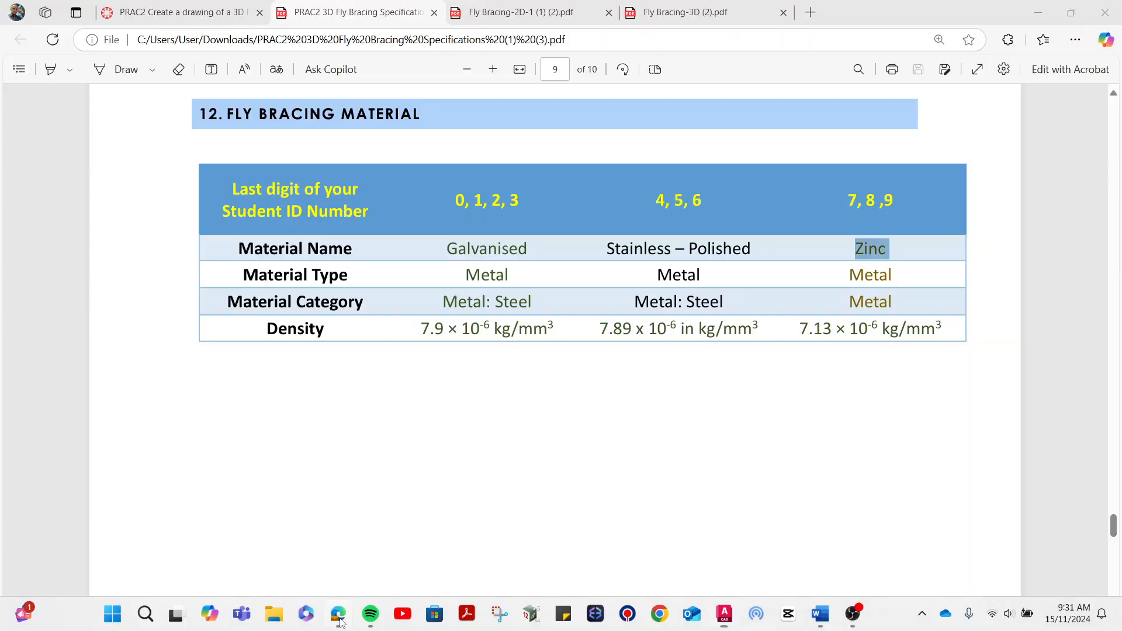
pyautogui.scroll(4, 1027, 493)
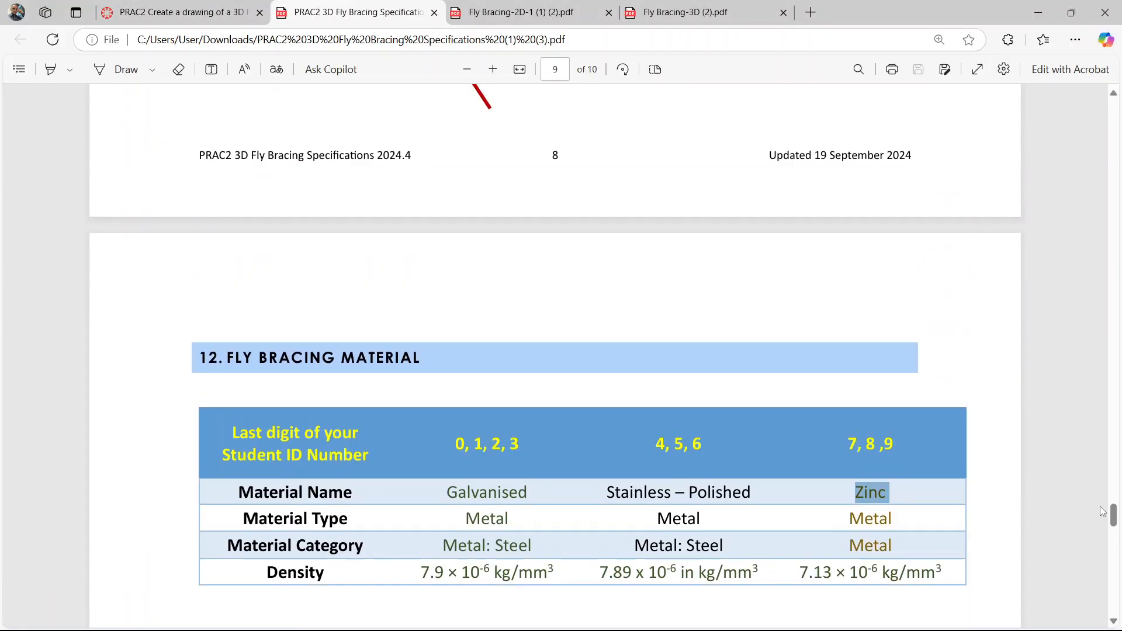
pyautogui.scroll(3, 1114, 504)
pyautogui.moveTo(1113, 476)
pyautogui.mouseDown()
pyautogui.moveTo(1113, 461)
pyautogui.moveTo(1108, 492)
pyautogui.mouseUp()
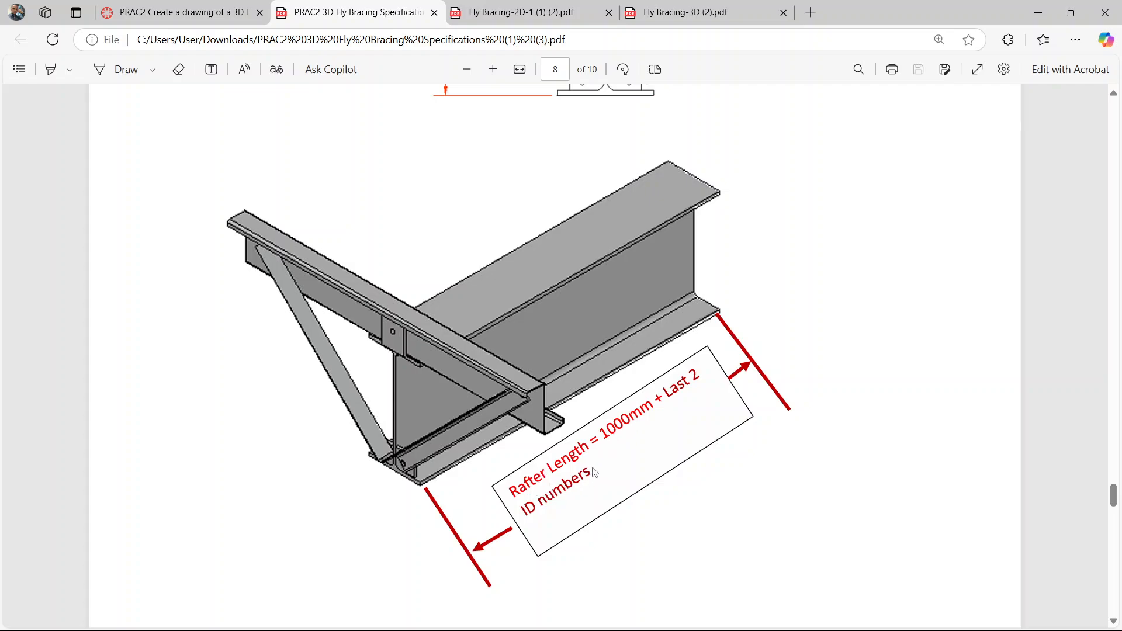
pyautogui.click(1039, 12)
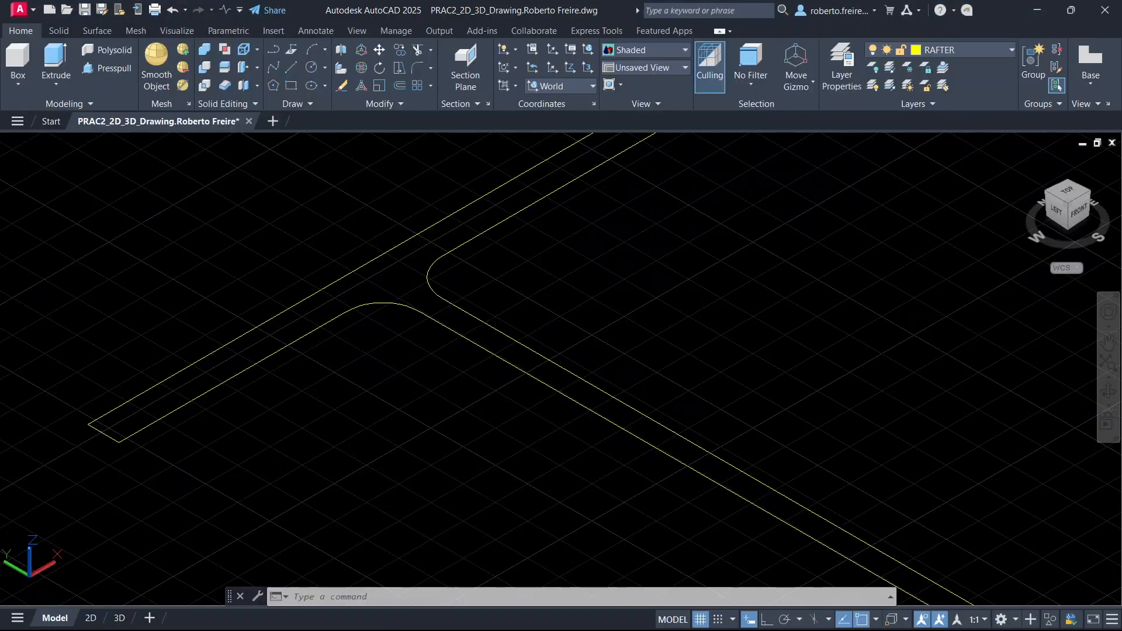
# Extrude the rafter's I-shaped profile to a height of 1000 mm with Presspull and end the command.
pyautogui.click(114, 68)
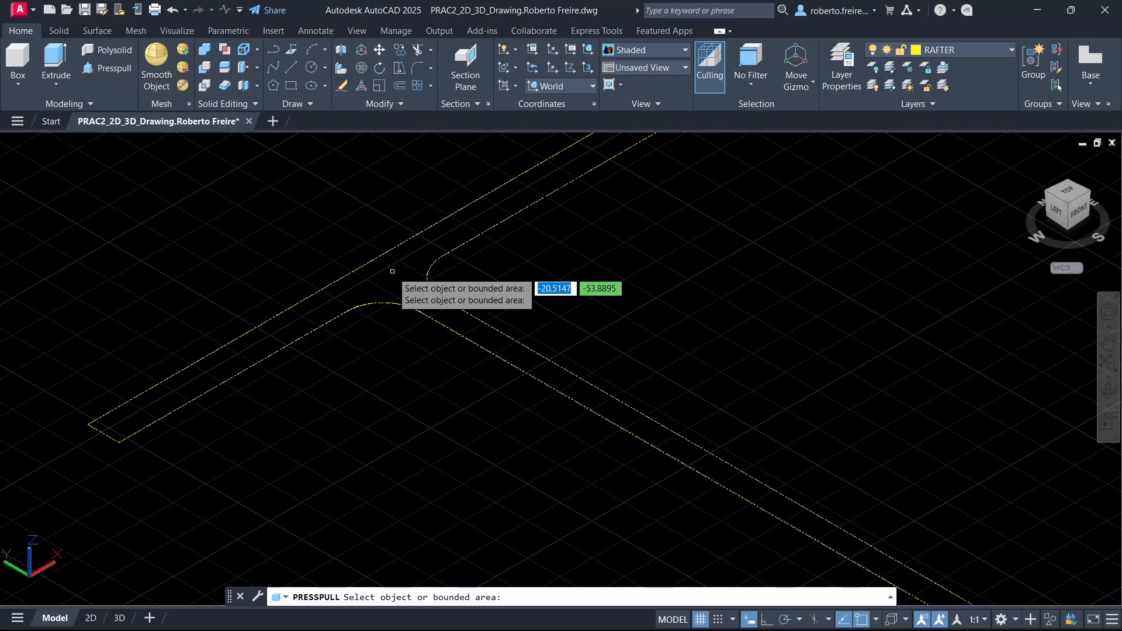
pyautogui.click(392, 271)
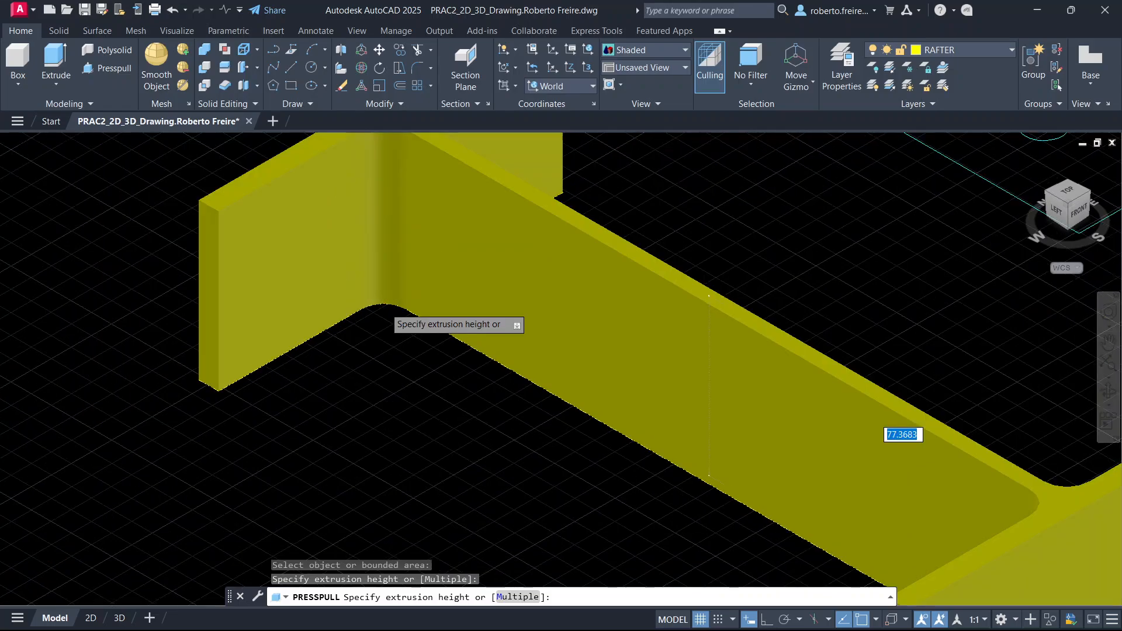
pyautogui.scroll(-5, 386, 308)
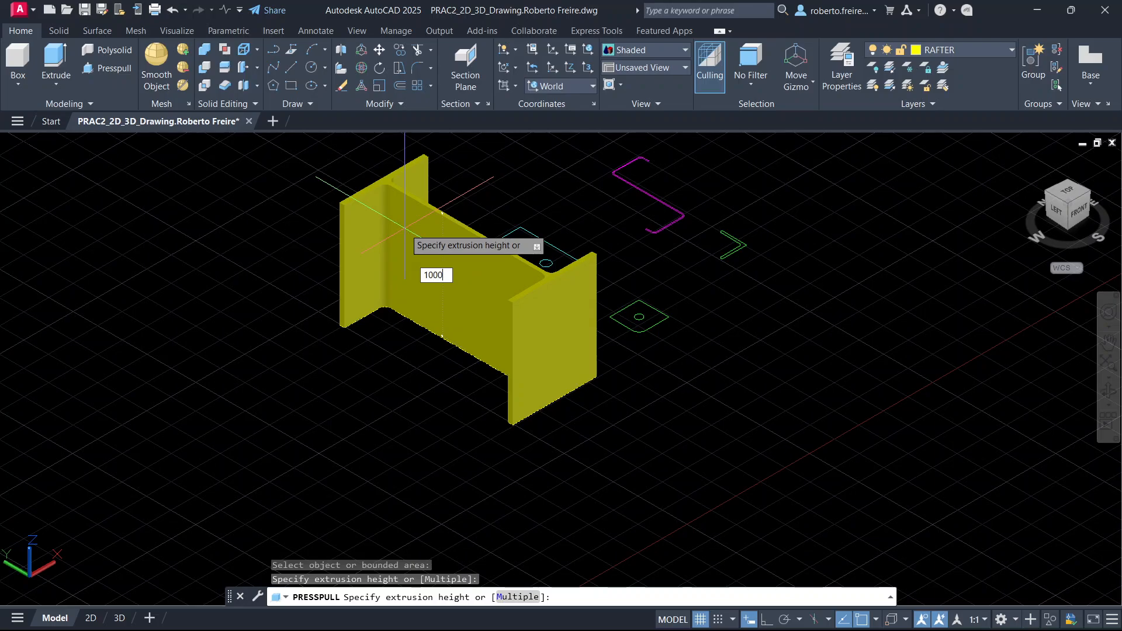
pyautogui.press('Return')
pyautogui.press('Return')
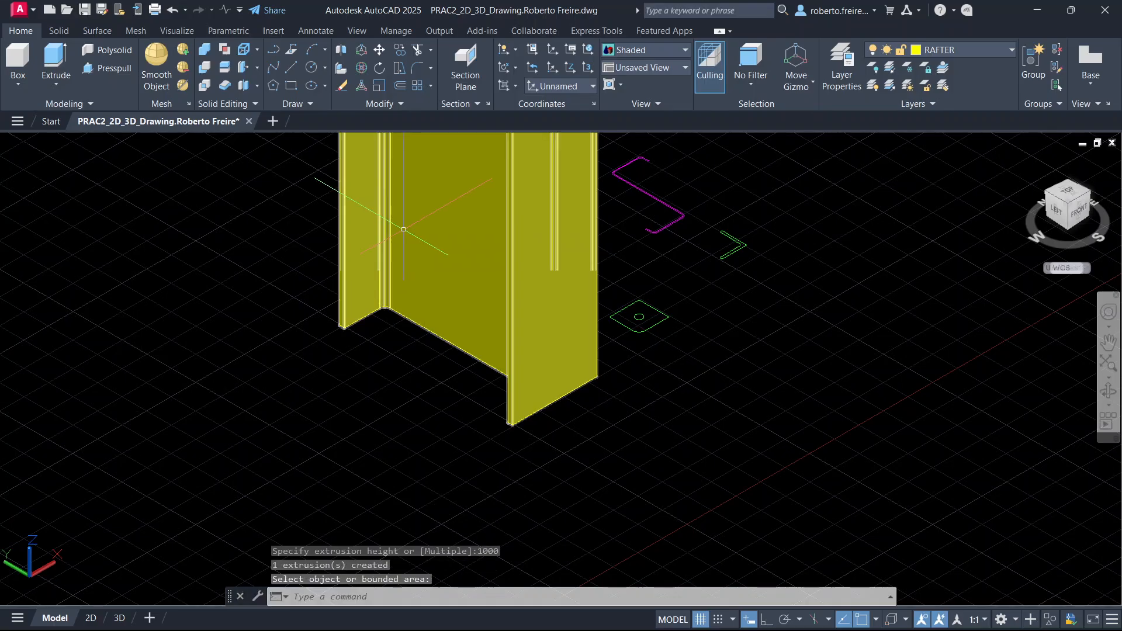
pyautogui.scroll(-3, 451, 377)
pyautogui.scroll(3, 497, 350)
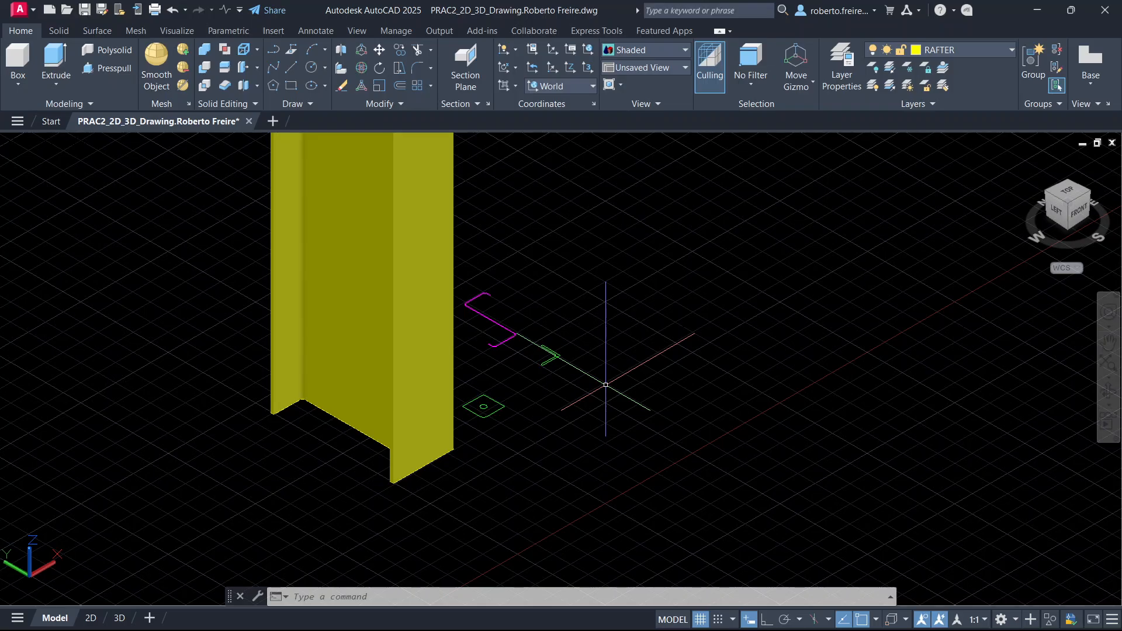
# Make PURLIN CLEAT the current layer and look up the cleat thickness in the specification PDF in the browser.
pyautogui.keyDown('shift'); pyautogui.moveTo(606, 385); pyautogui.dragTo(440, 405, button='middle'); pyautogui.keyUp('shift')
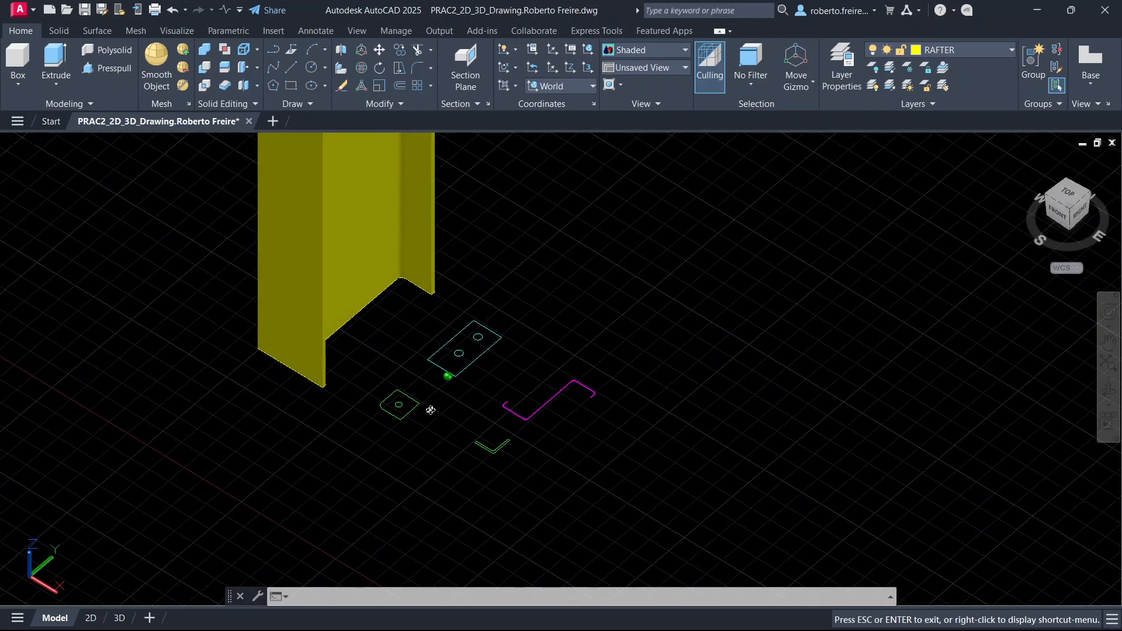
pyautogui.scroll(3, 441, 405)
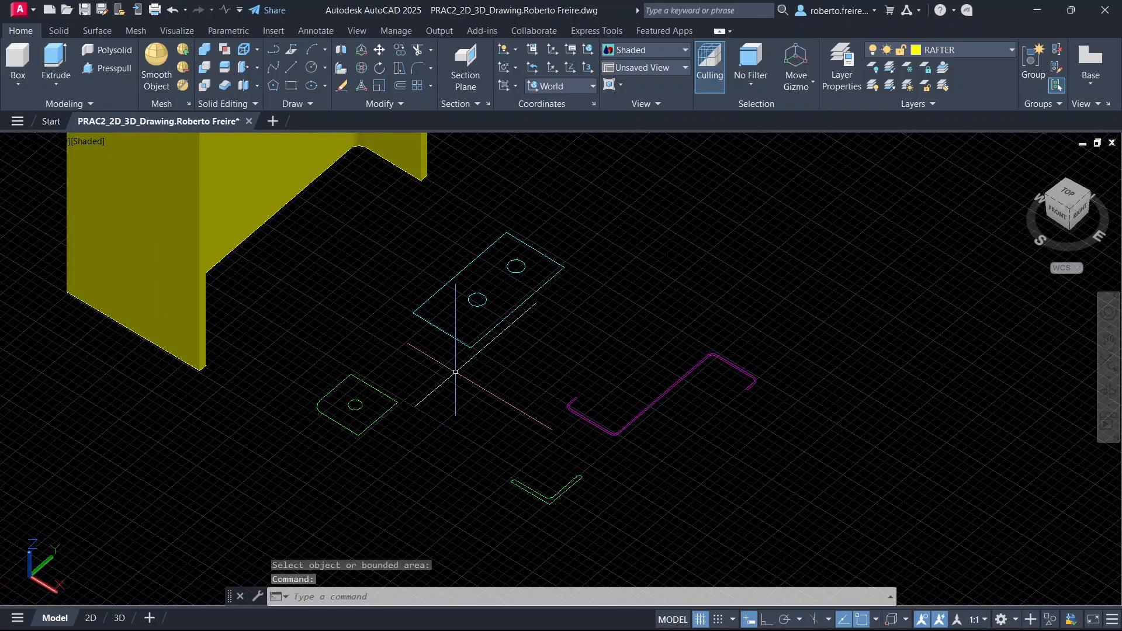
pyautogui.press('Escape')
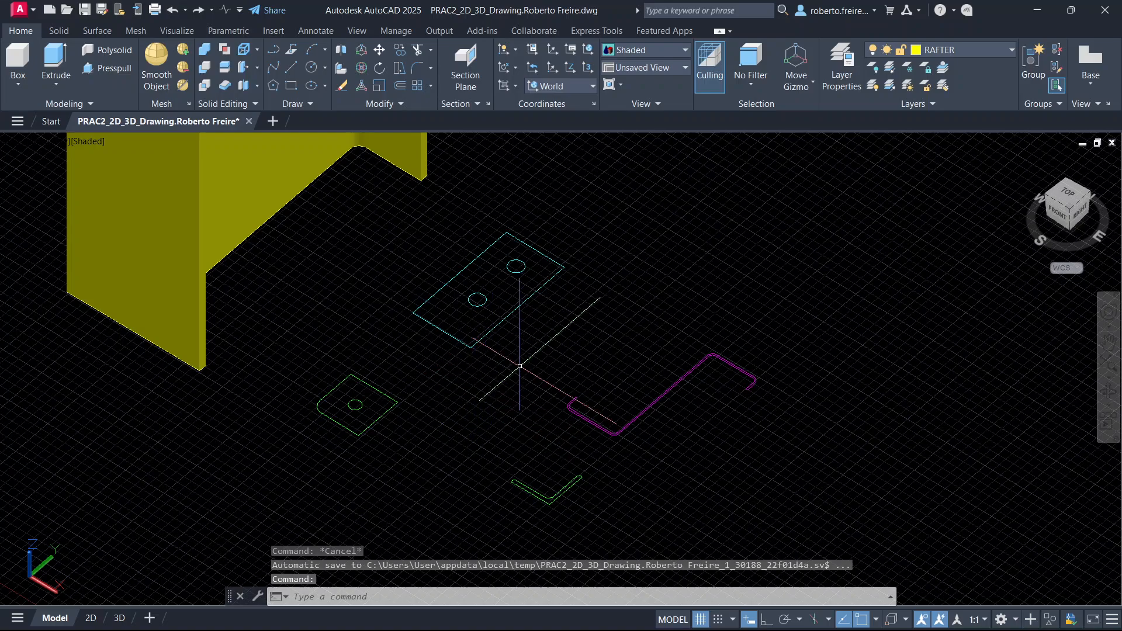
pyautogui.click(974, 50)
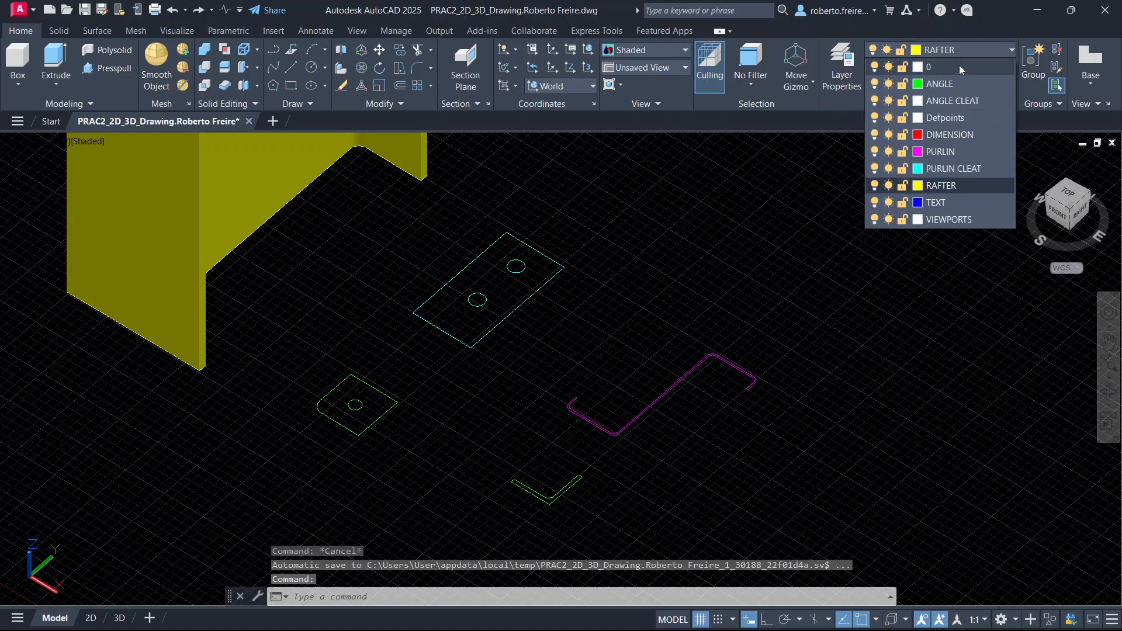
pyautogui.click(941, 165)
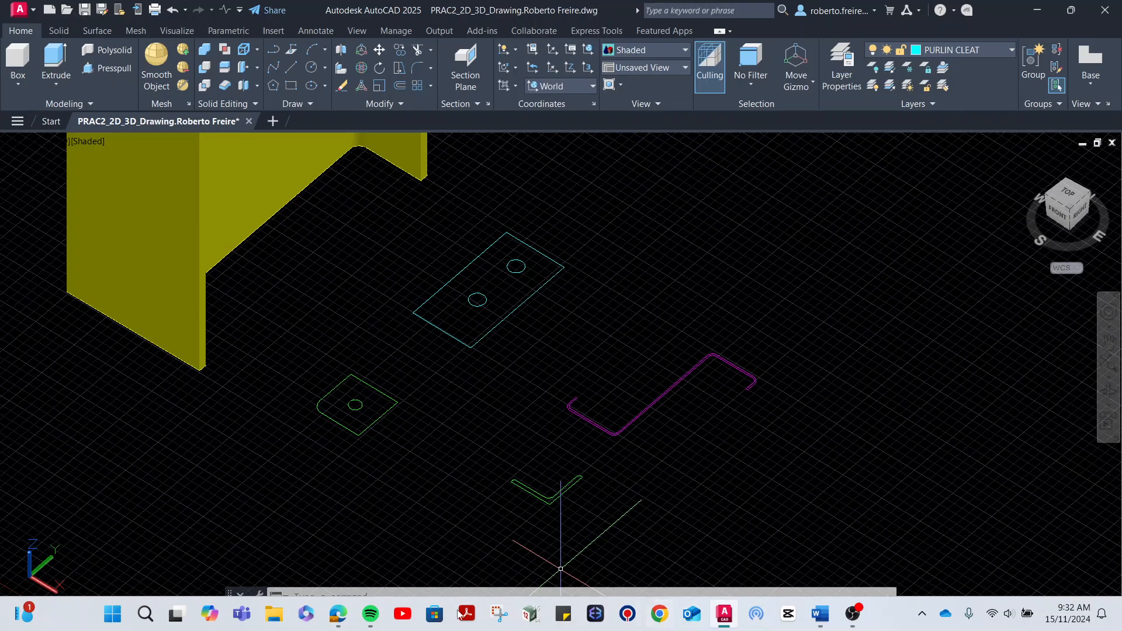
pyautogui.click(341, 617)
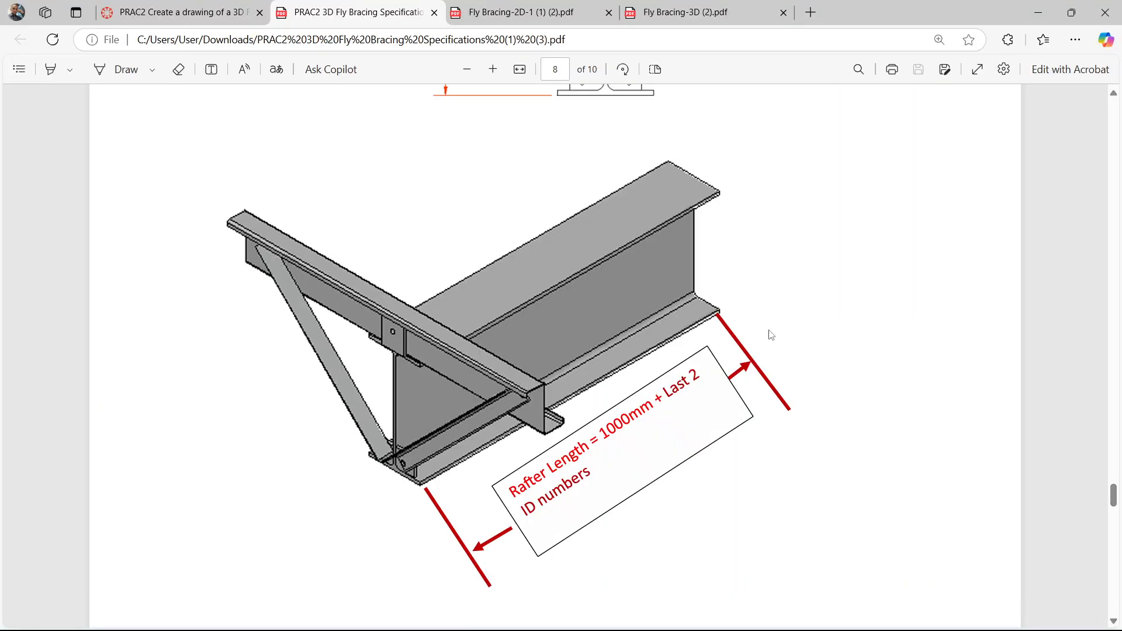
pyautogui.moveTo(1114, 496); pyautogui.dragTo(1118, 225)
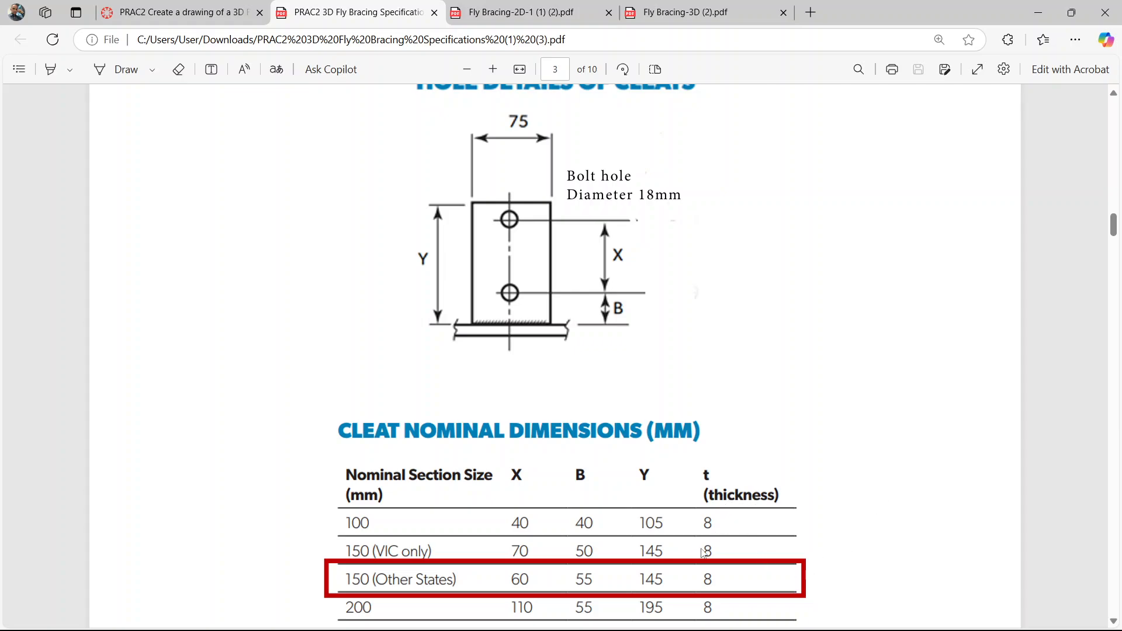
pyautogui.click(1039, 10)
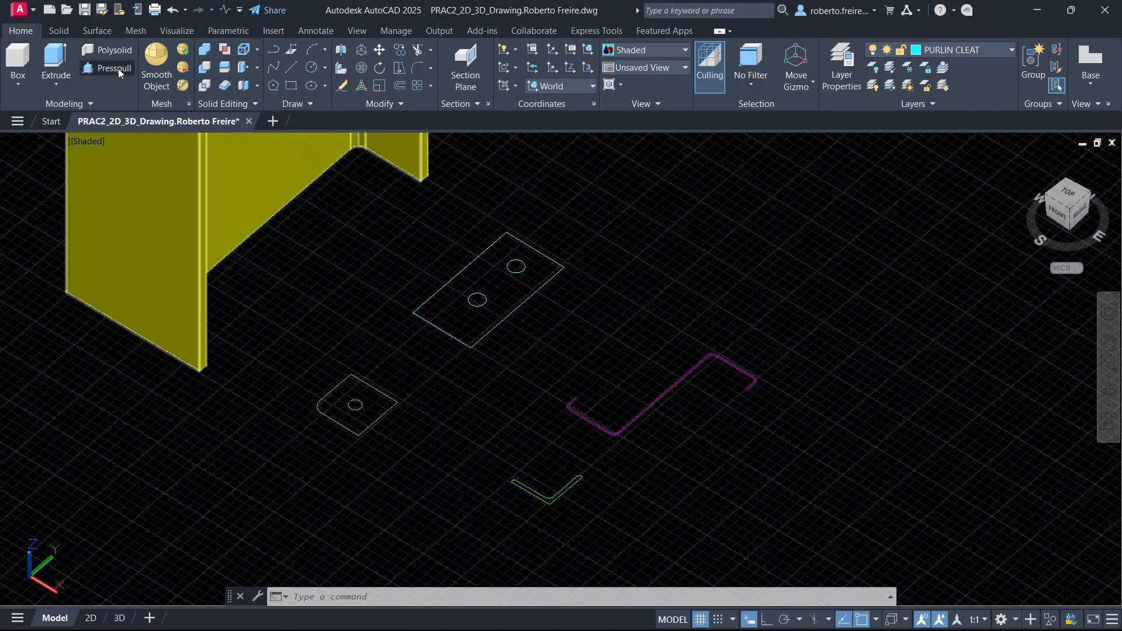
# Extrude the rectangular purlin cleat profile with its two holes to a thickness of 8 mm with Presspull.
pyautogui.click(119, 70)
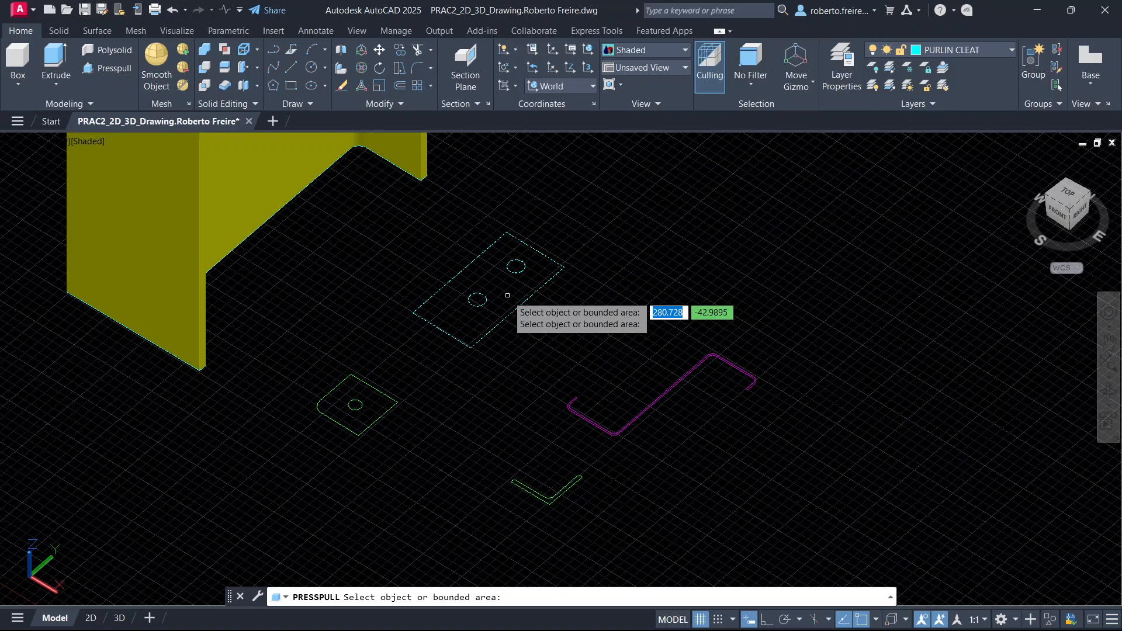
pyautogui.click(508, 295)
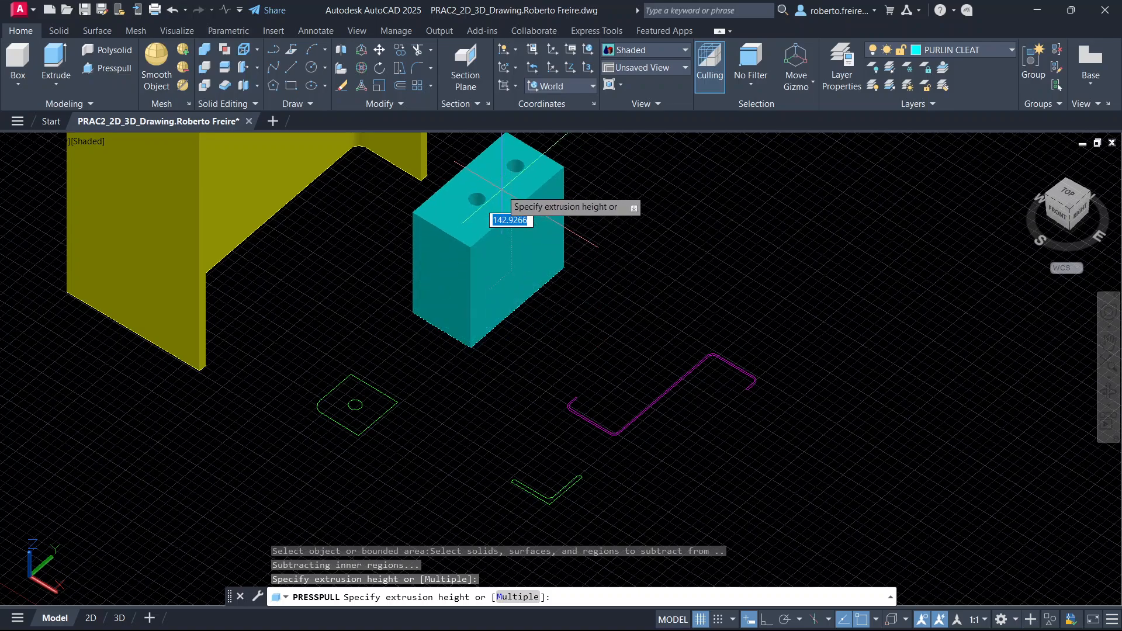
pyautogui.press('Return')
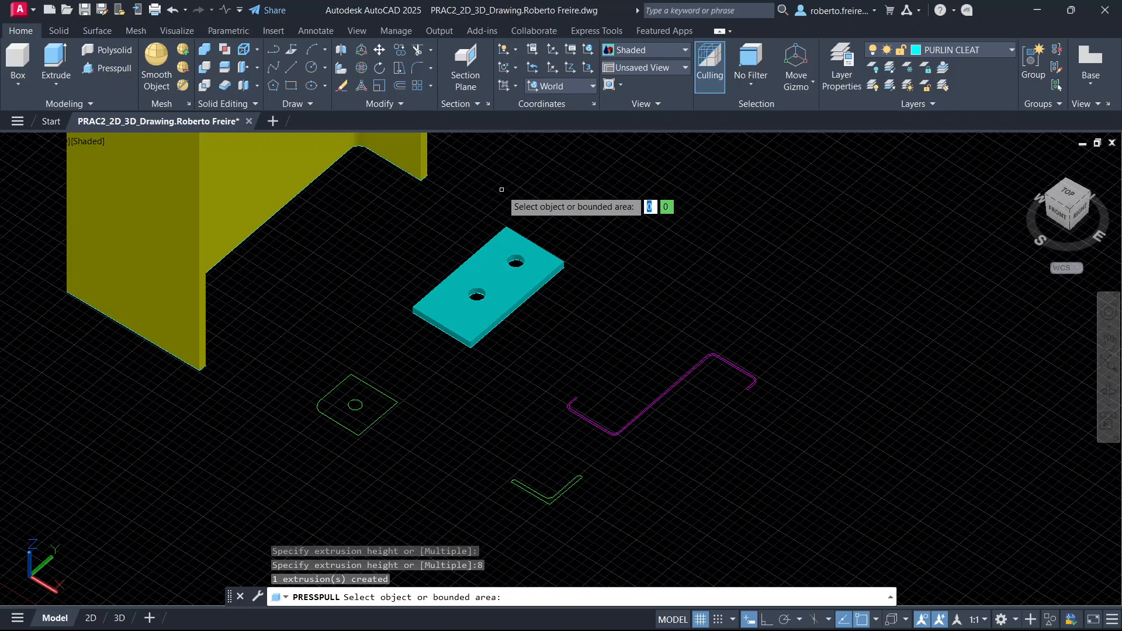
pyautogui.press('Return')
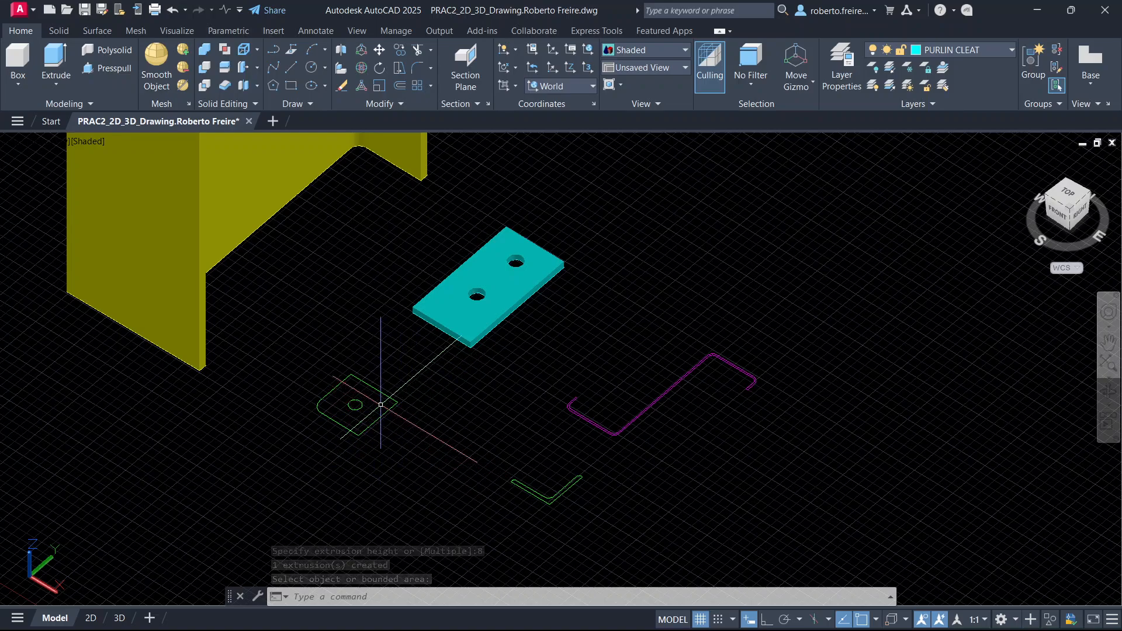
# Look up the fly bracing cleat thickness in the specification PDF in the browser and make ANGLE the current layer in AutoCAD.
pyautogui.hotkey('alt', 'Tab')
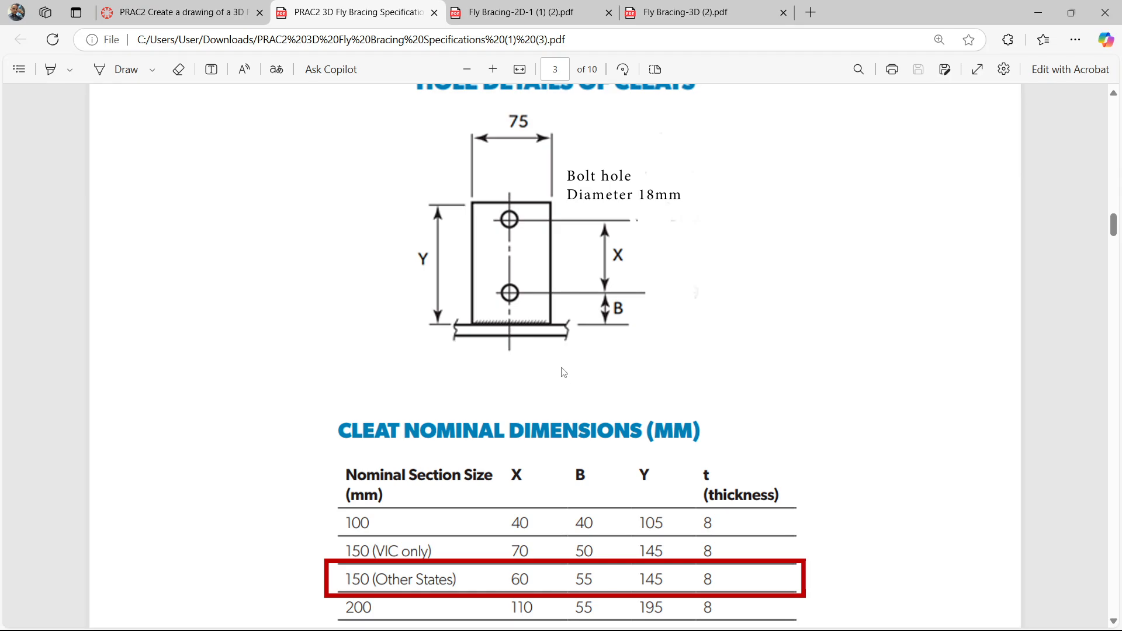
pyautogui.moveTo(1109, 236)
pyautogui.mouseDown()
pyautogui.moveTo(1110, 381)
pyautogui.moveTo(1109, 366)
pyautogui.mouseUp()
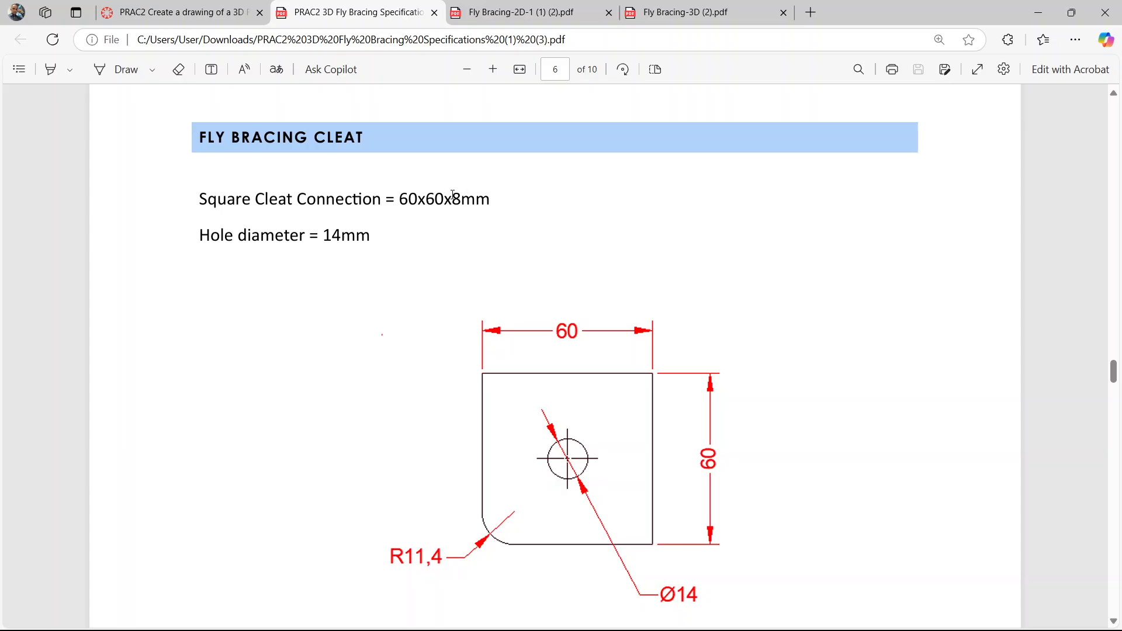
pyautogui.click(1038, 12)
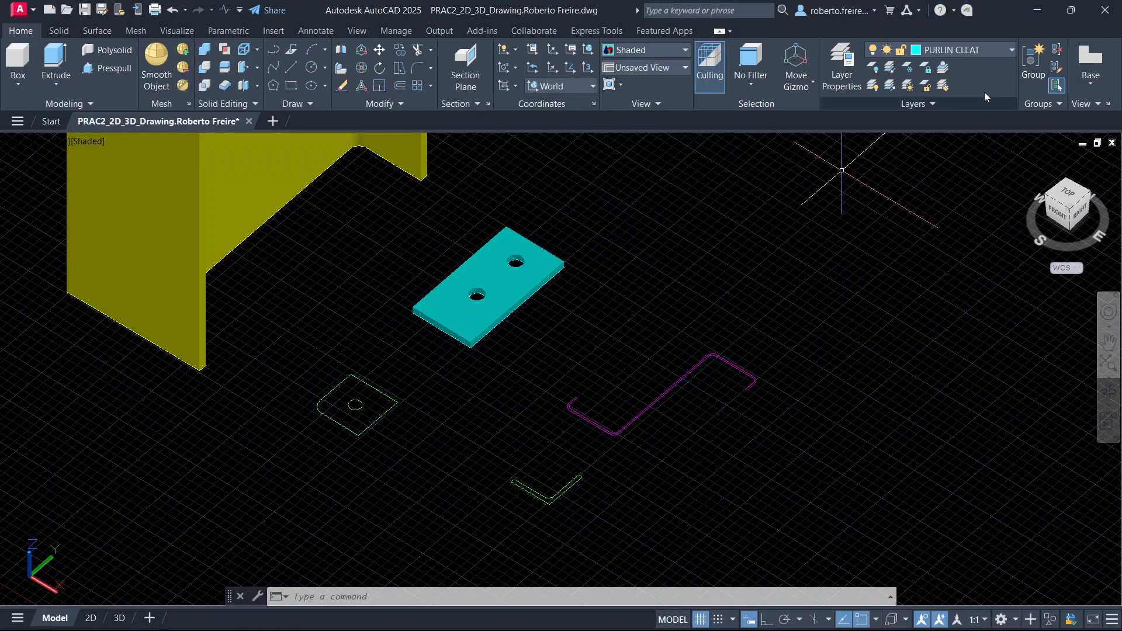
pyautogui.click(988, 50)
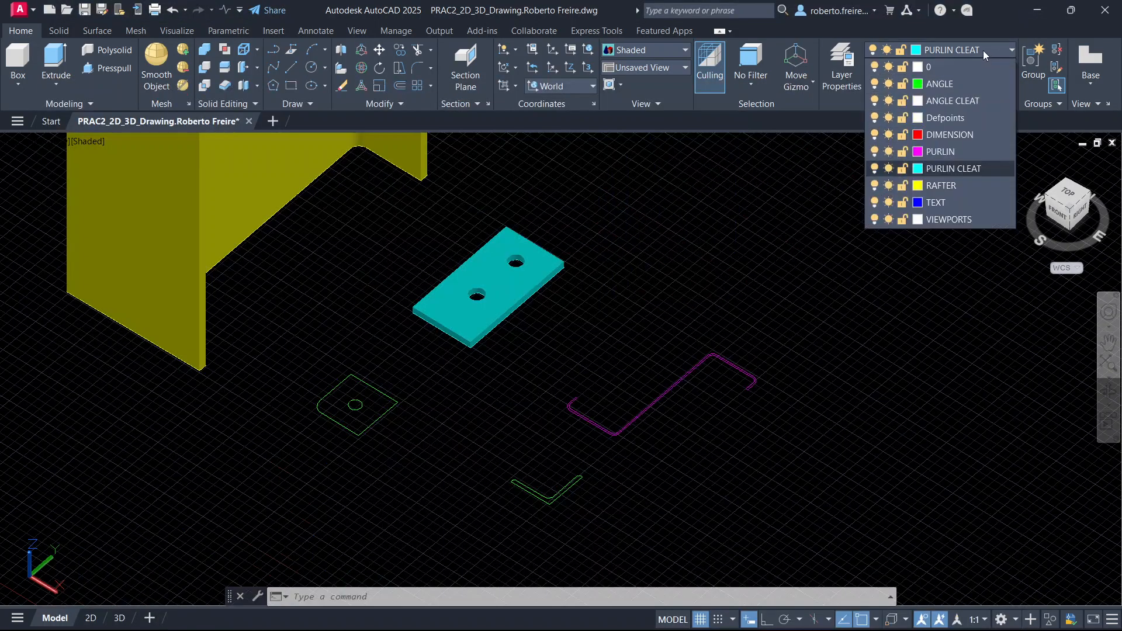
pyautogui.click(940, 83)
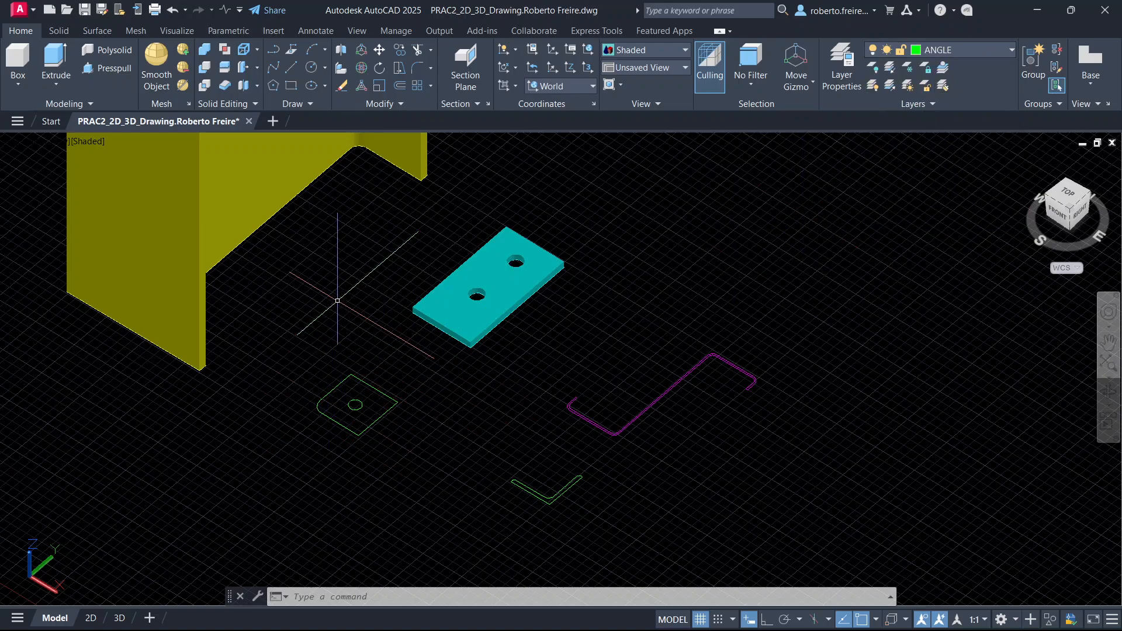
# Extrude the square fly bracing cleat with its central hole to a thickness of 8 mm with Presspull and end the command.
pyautogui.click(99, 69)
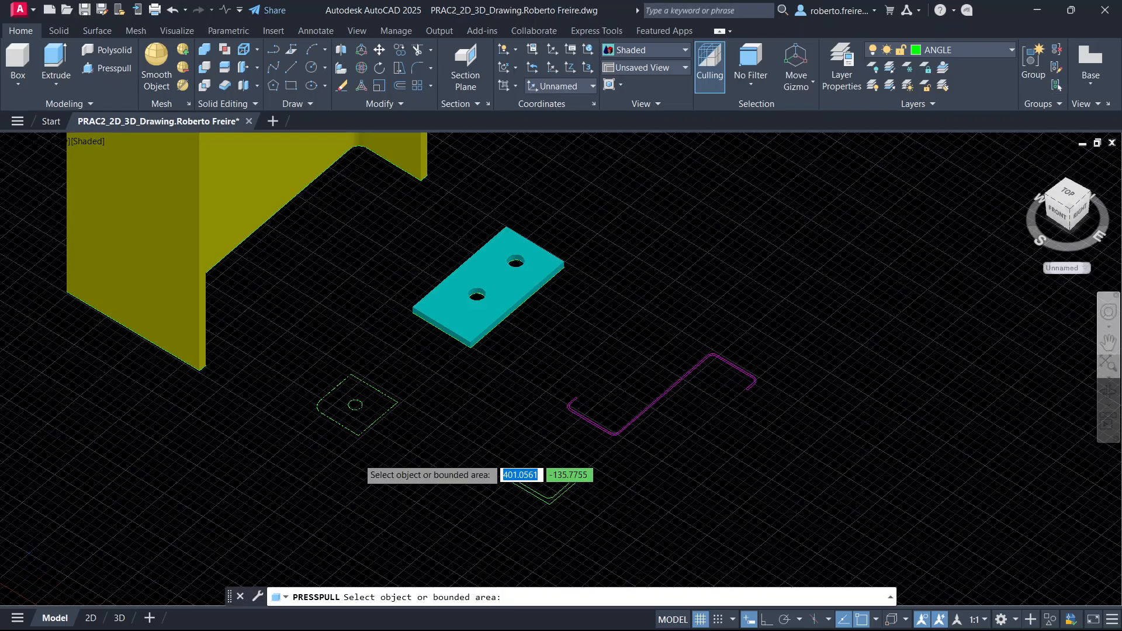
pyautogui.scroll(5, 356, 464)
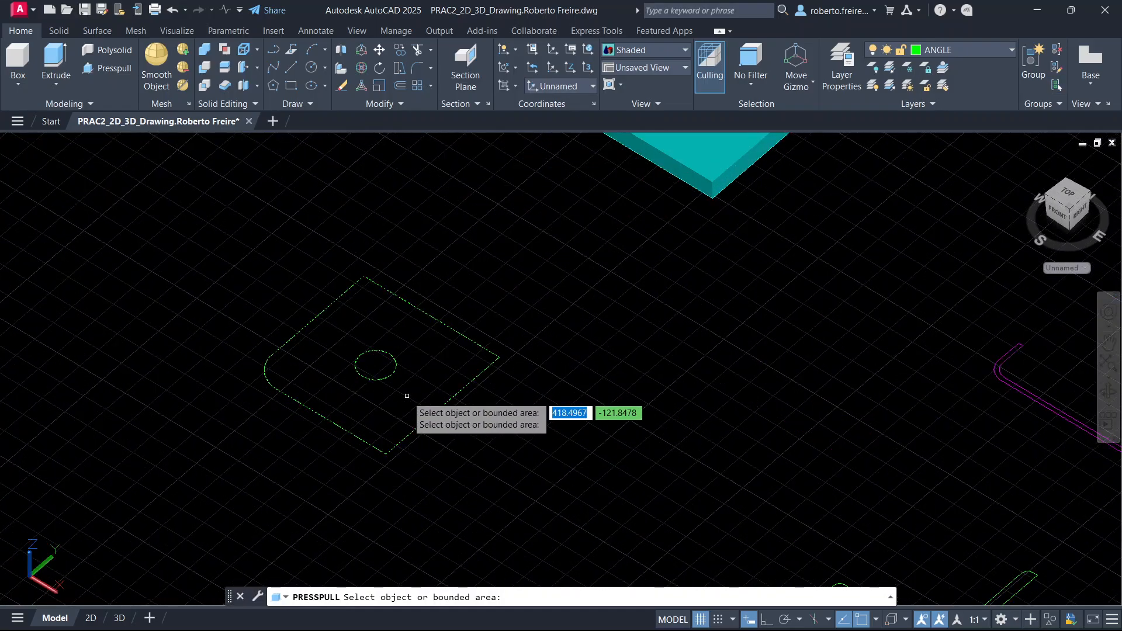
pyautogui.click(430, 364)
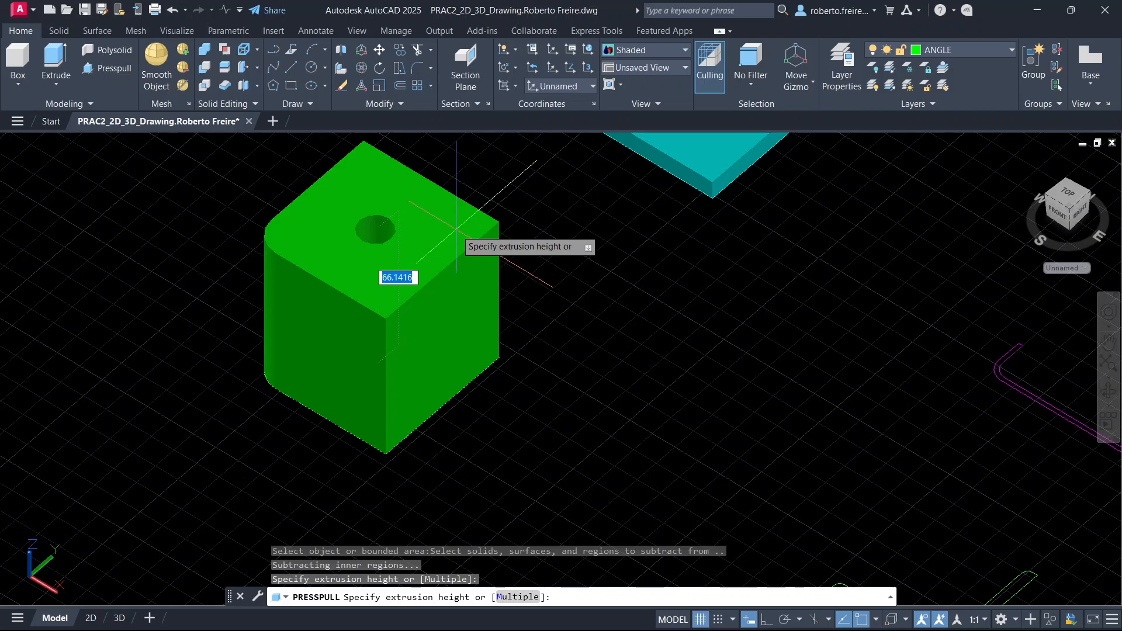
pyautogui.write('8')
pyautogui.press('Return')
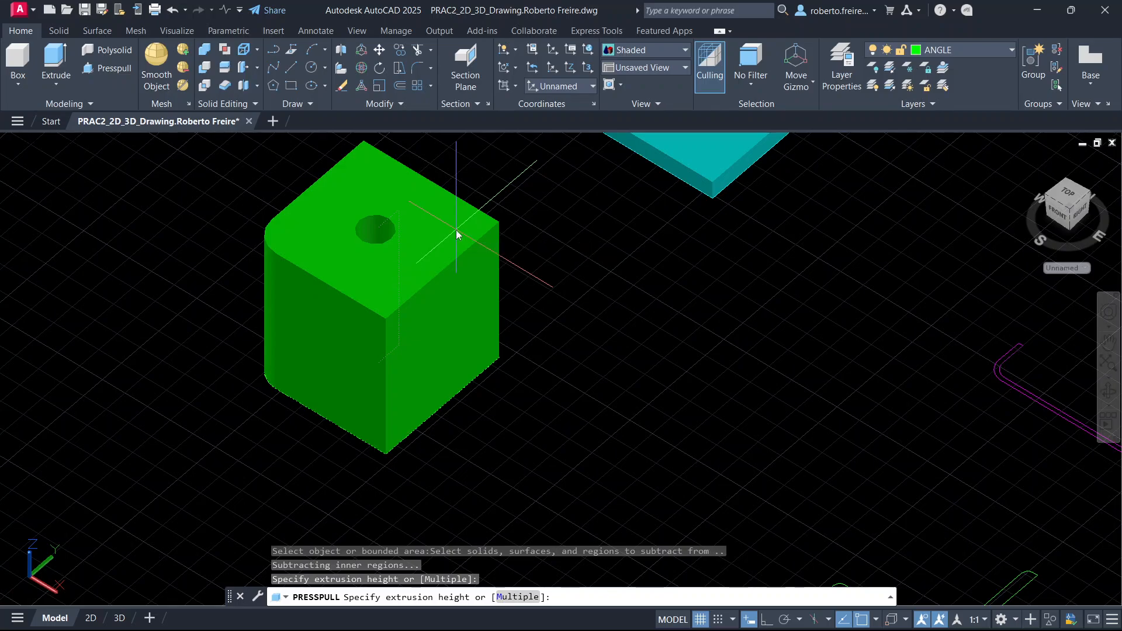
pyautogui.scroll(-6, 497, 404)
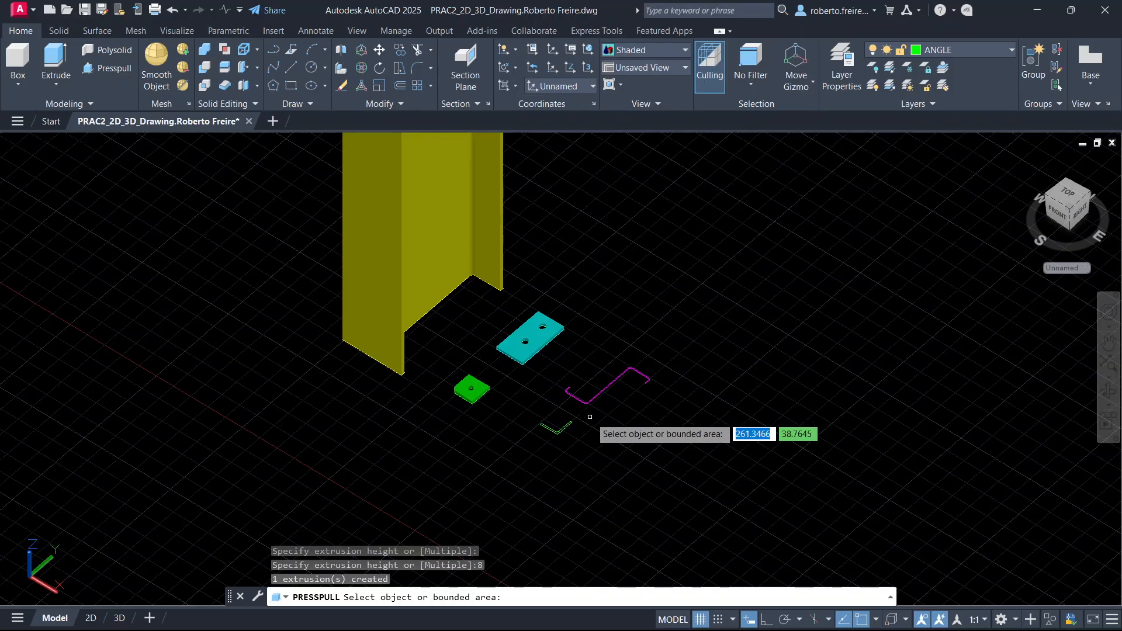
pyautogui.scroll(6, 590, 418)
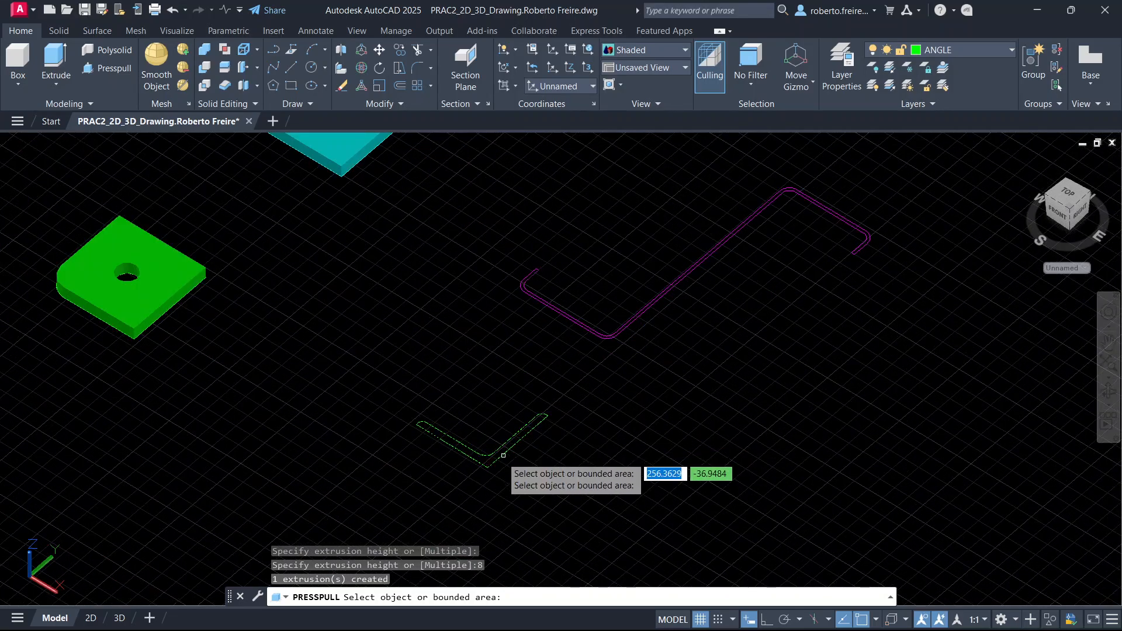
pyautogui.press('Escape')
# Move the L-shaped angle profile to the ANGLE CLEAT layer and clear the selection.
pyautogui.scroll(2, 489, 451)
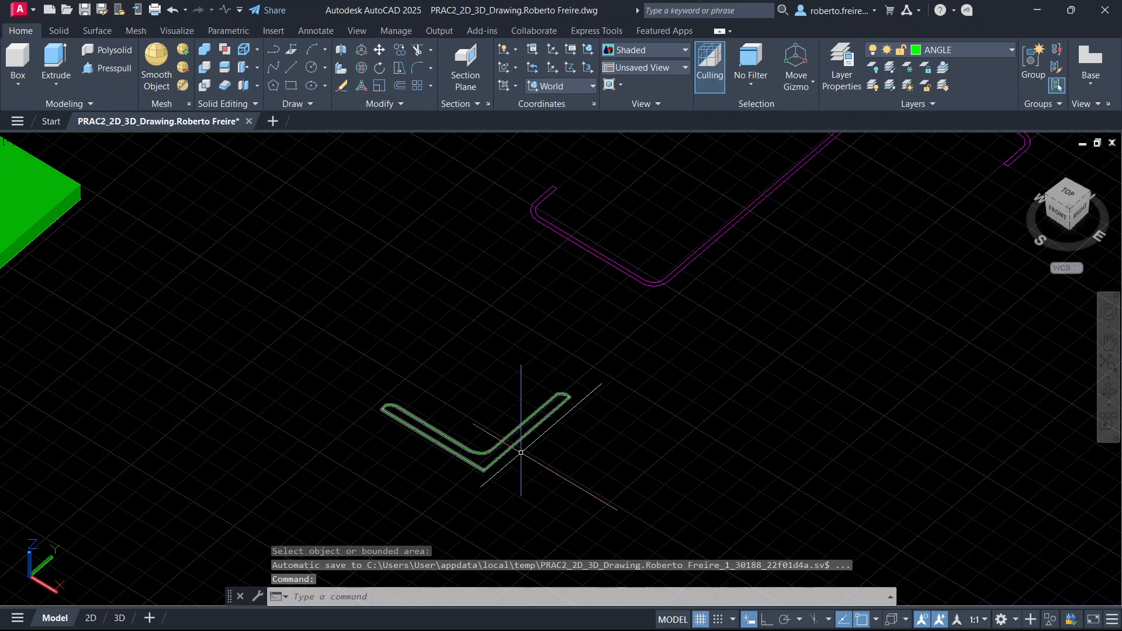
pyautogui.scroll(-3, 590, 430)
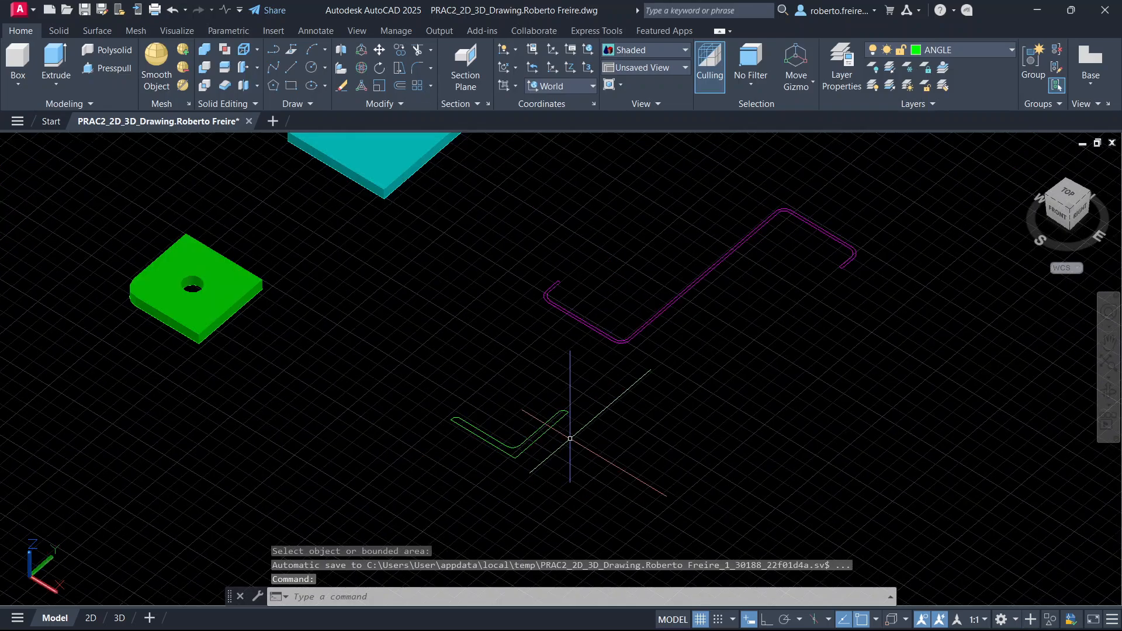
pyautogui.click(974, 47)
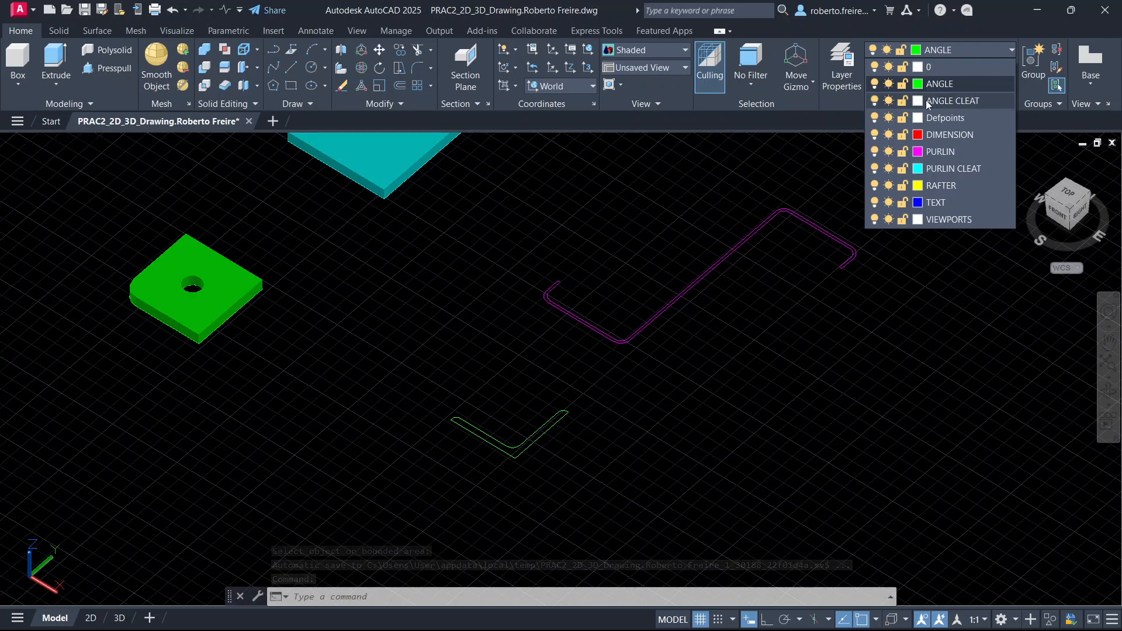
pyautogui.click(602, 395)
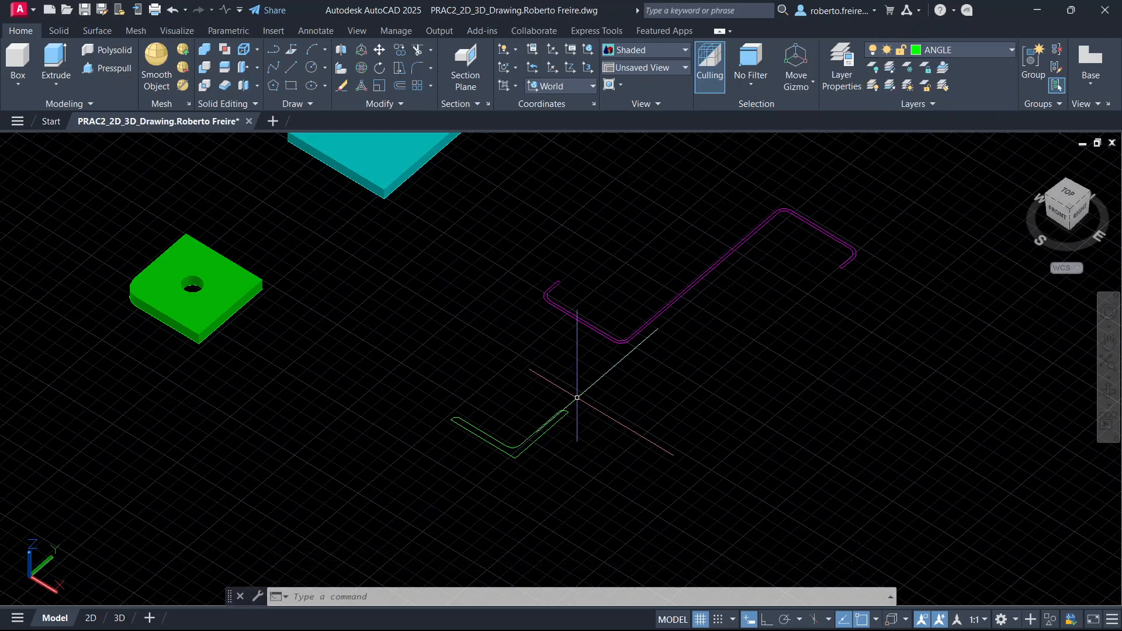
pyautogui.click(576, 396)
pyautogui.click(471, 479)
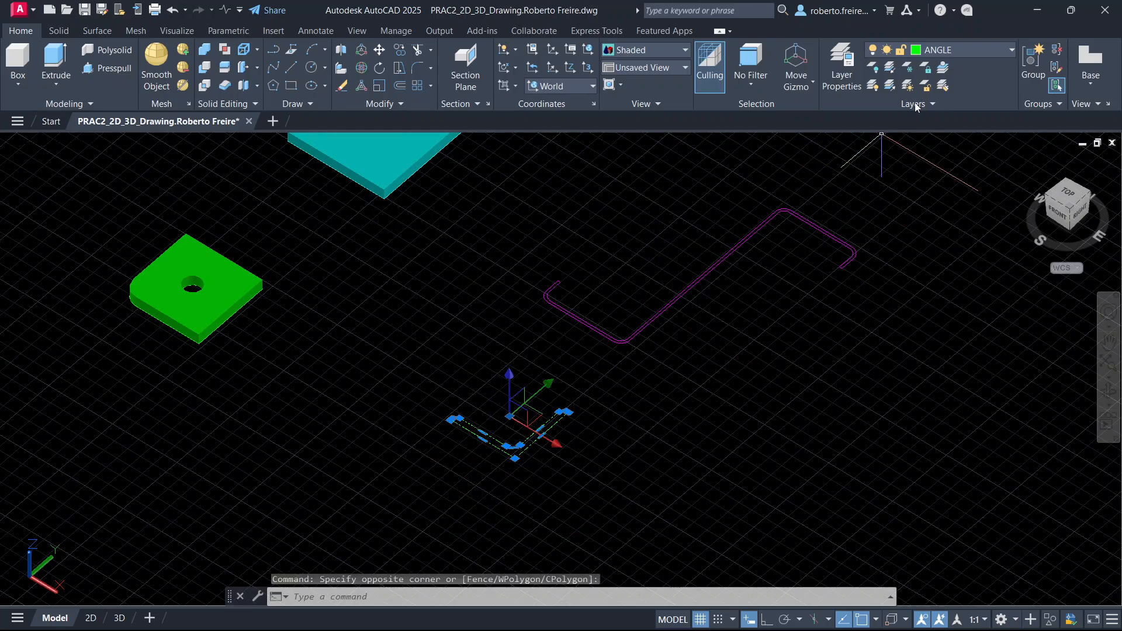
pyautogui.click(964, 47)
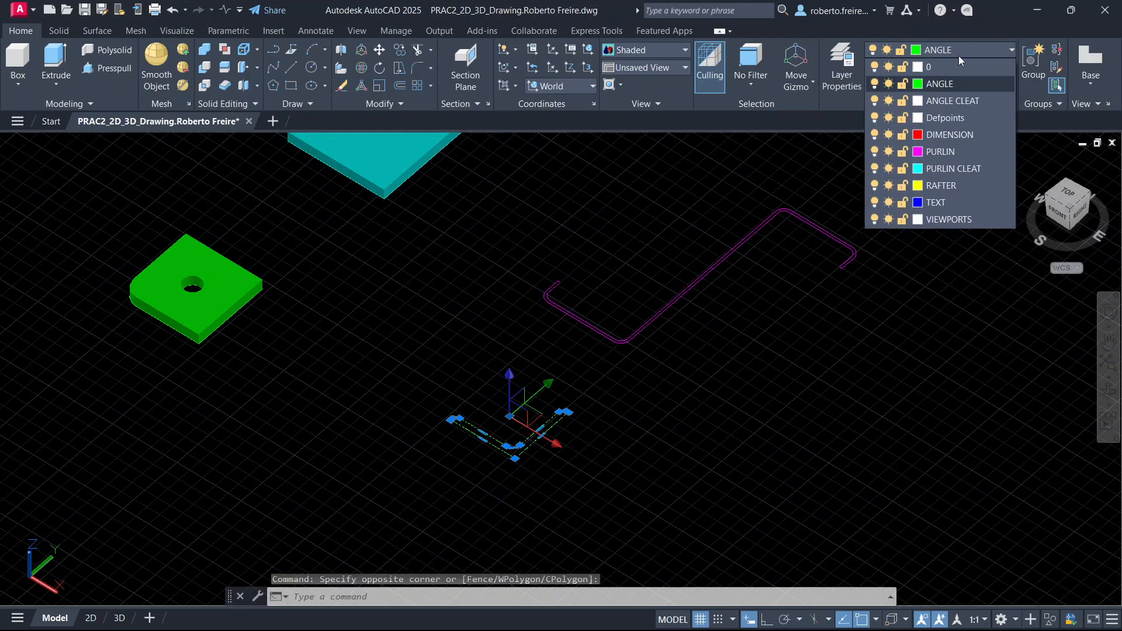
pyautogui.click(954, 101)
pyautogui.press('Escape')
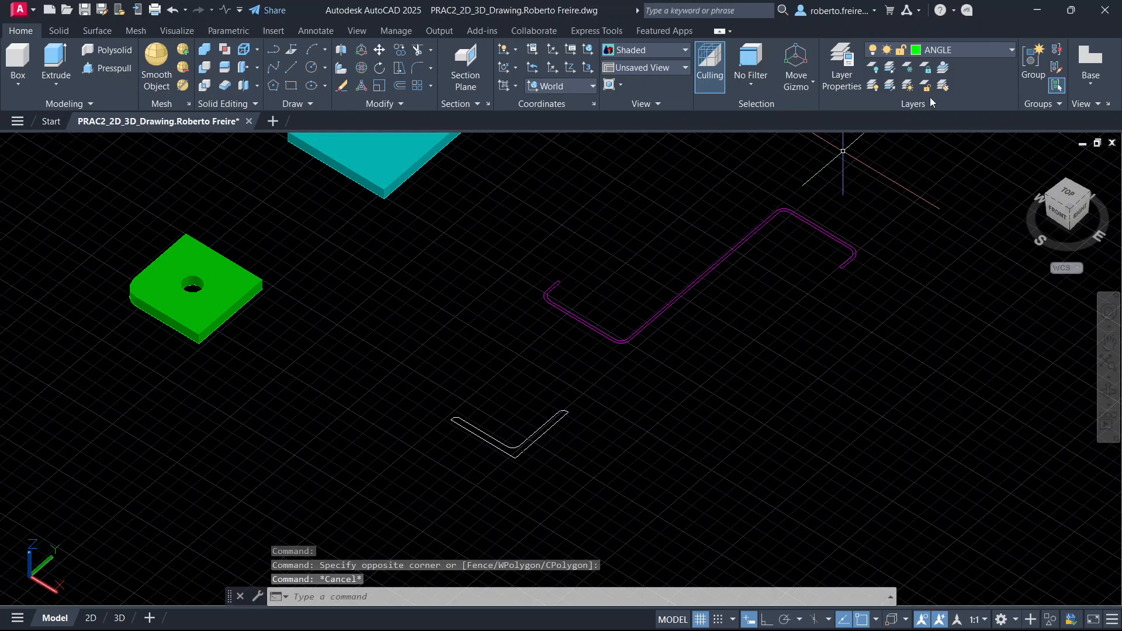
# Make ANGLE CLEAT the current layer and look up the angle length in the specification PDF in the browser.
pyautogui.click(977, 51)
pyautogui.click(953, 102)
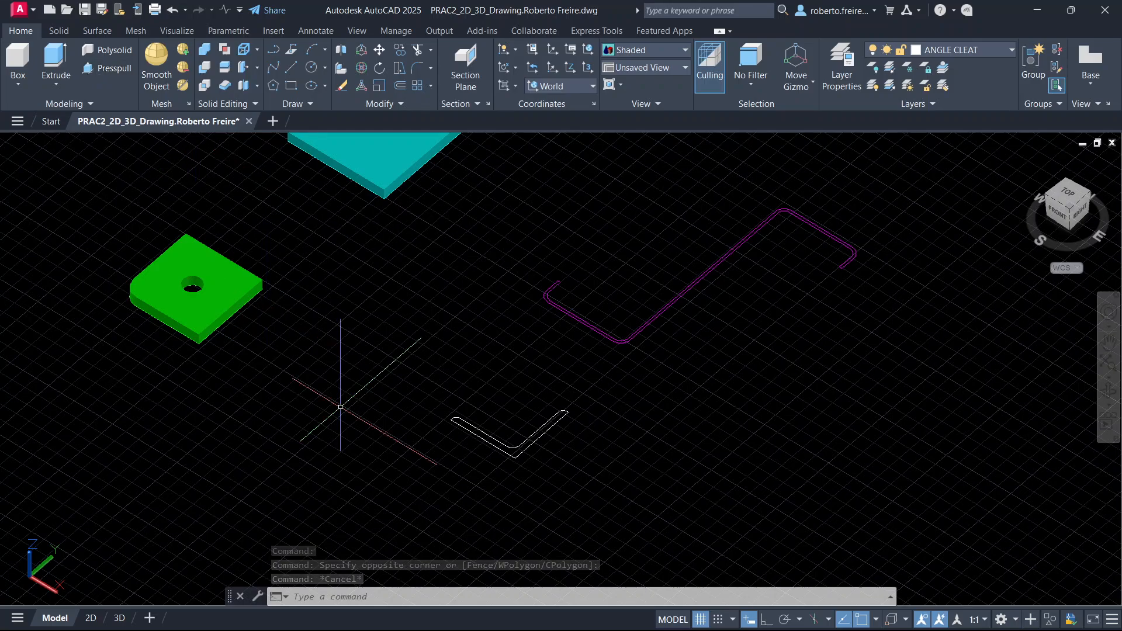
pyautogui.hotkey('alt', 'Tab')
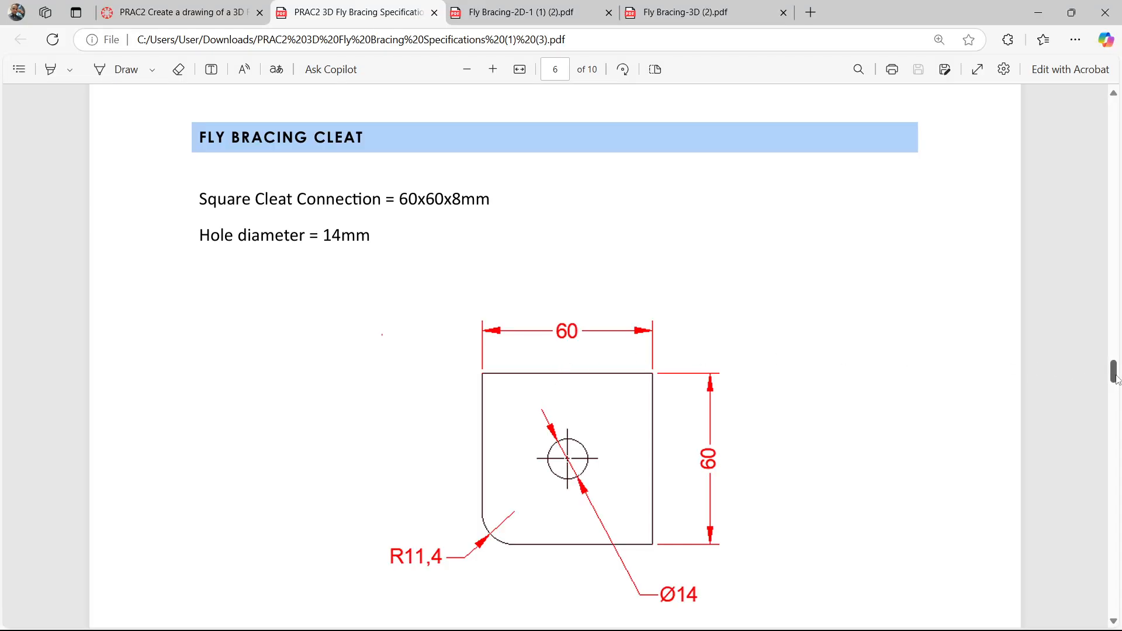
pyautogui.moveTo(1114, 377)
pyautogui.mouseDown()
pyautogui.moveTo(1110, 175)
pyautogui.moveTo(1110, 185)
pyautogui.mouseUp()
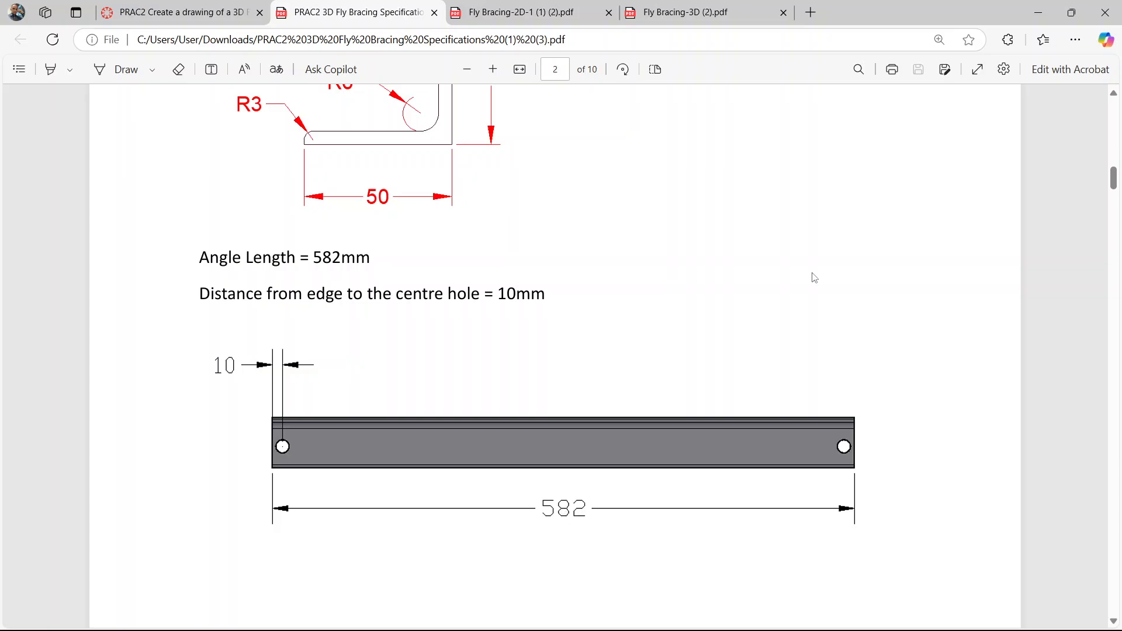
pyautogui.click(1046, 17)
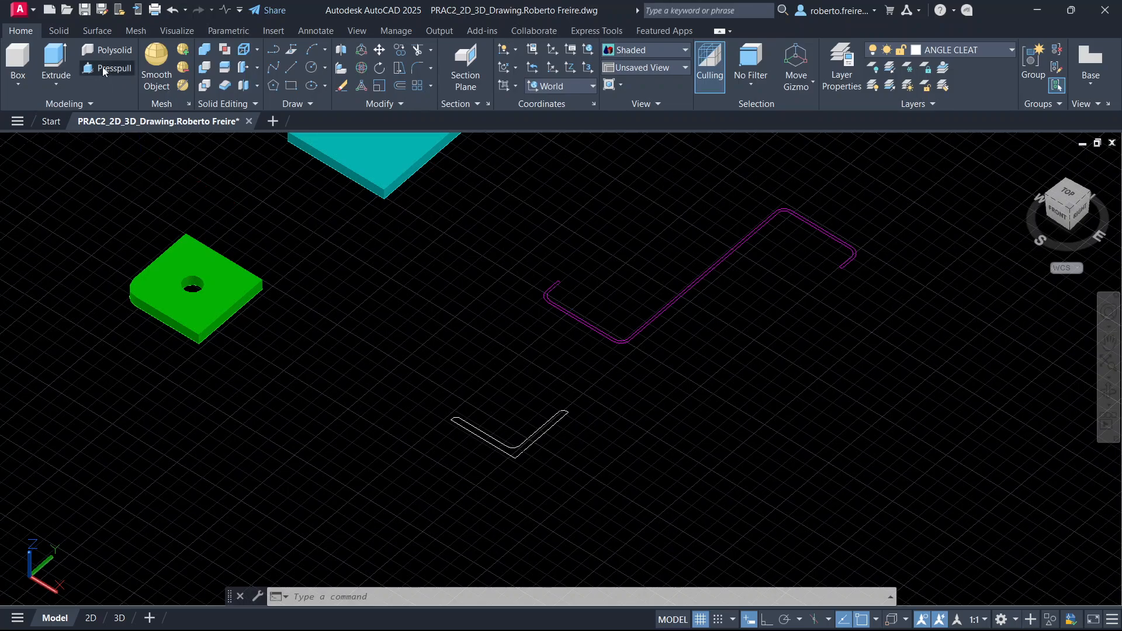
# Extrude the L-shaped angle profile to a height of 582 mm with Presspull and end the command.
pyautogui.hotkey('ctrl', 'shift', 'e')
pyautogui.scroll(2, 492, 436)
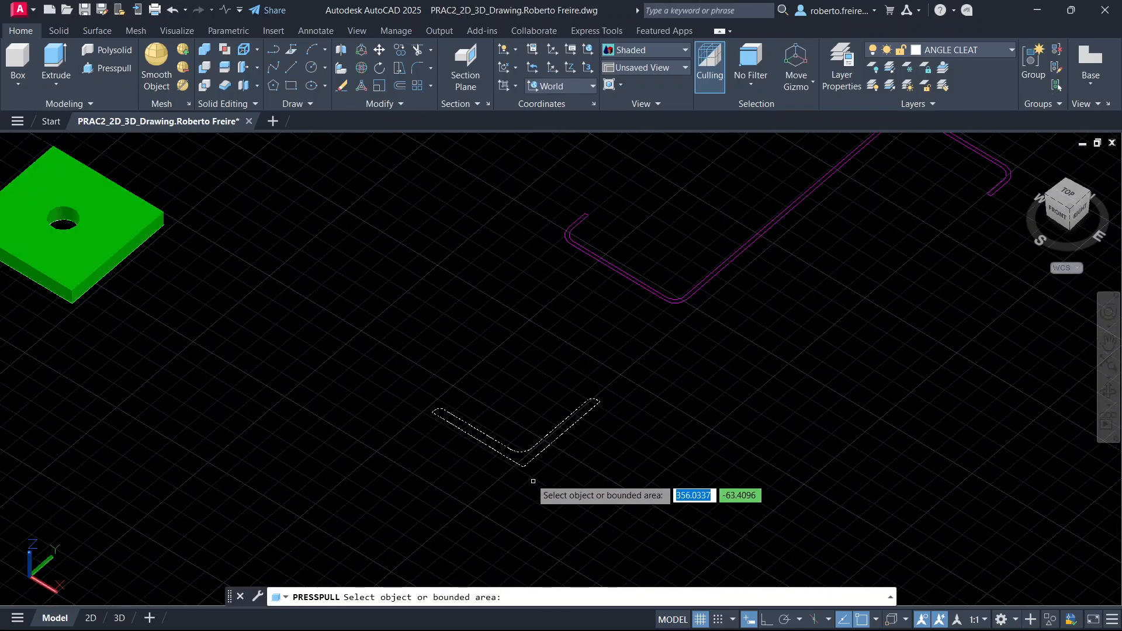
pyautogui.scroll(3, 524, 463)
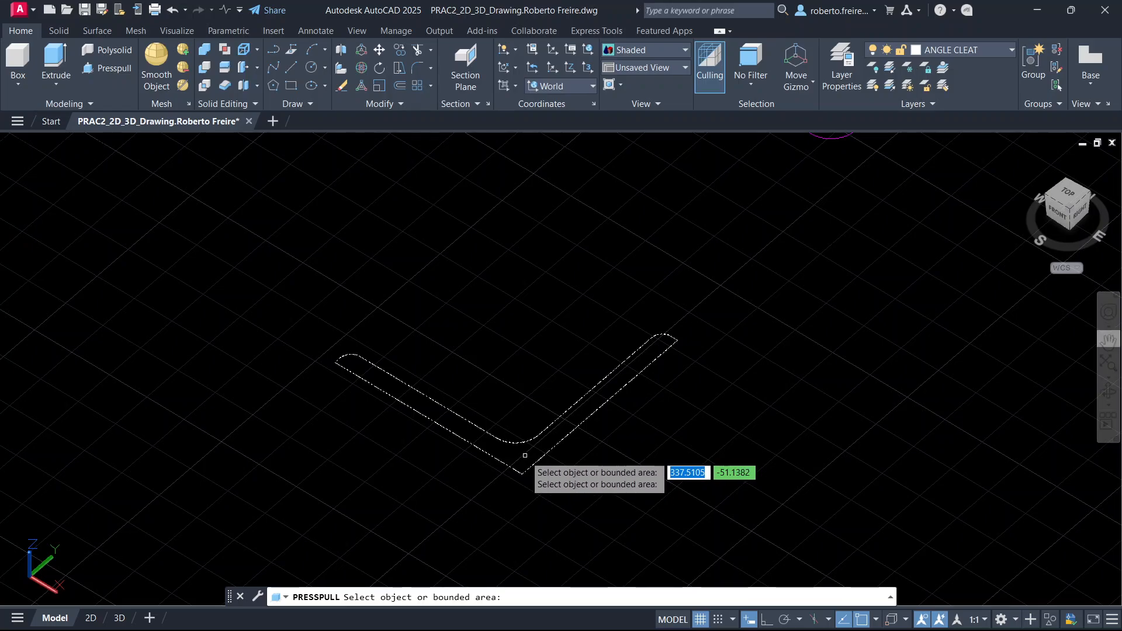
pyautogui.click(525, 456)
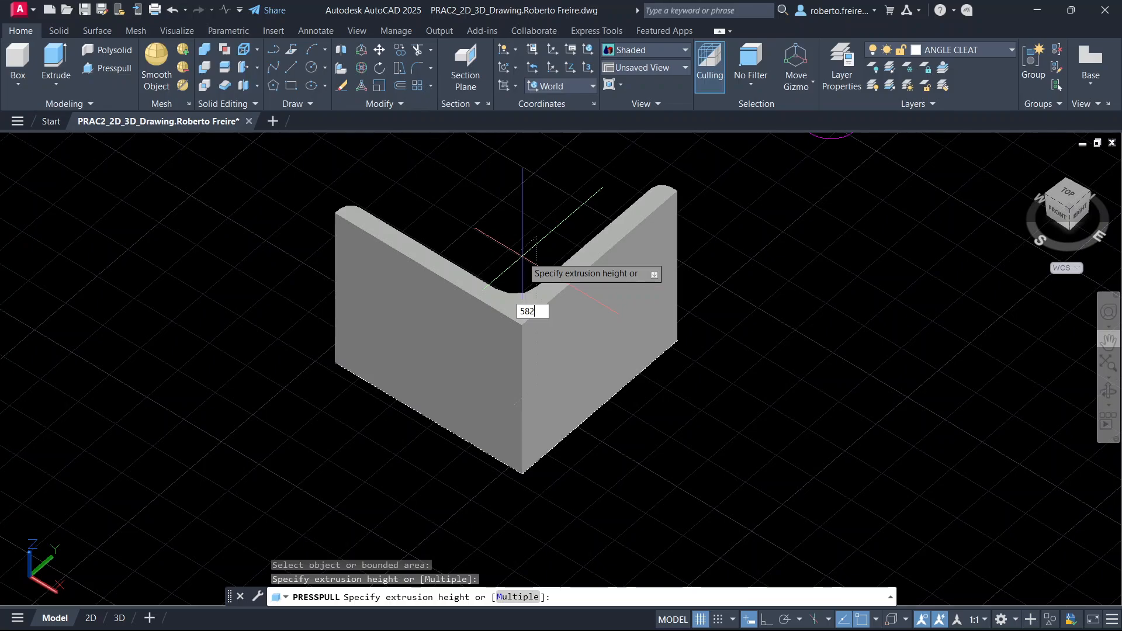
pyautogui.press('Return')
pyautogui.press('Return')
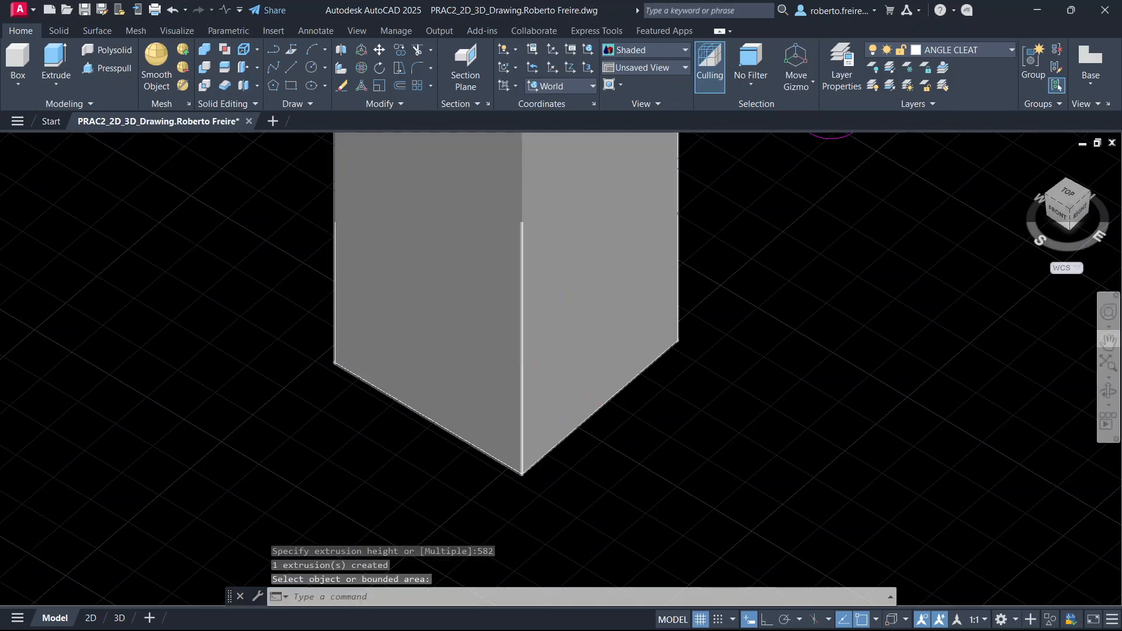
# Look up the purlin length on page 8 of the specification PDF in the browser and return to the AutoCAD drawing.
pyautogui.scroll(-6, 556, 401)
pyautogui.keyDown('shift'); pyautogui.moveTo(726, 325); pyautogui.dragTo(682, 368, button='middle'); pyautogui.keyUp('shift')
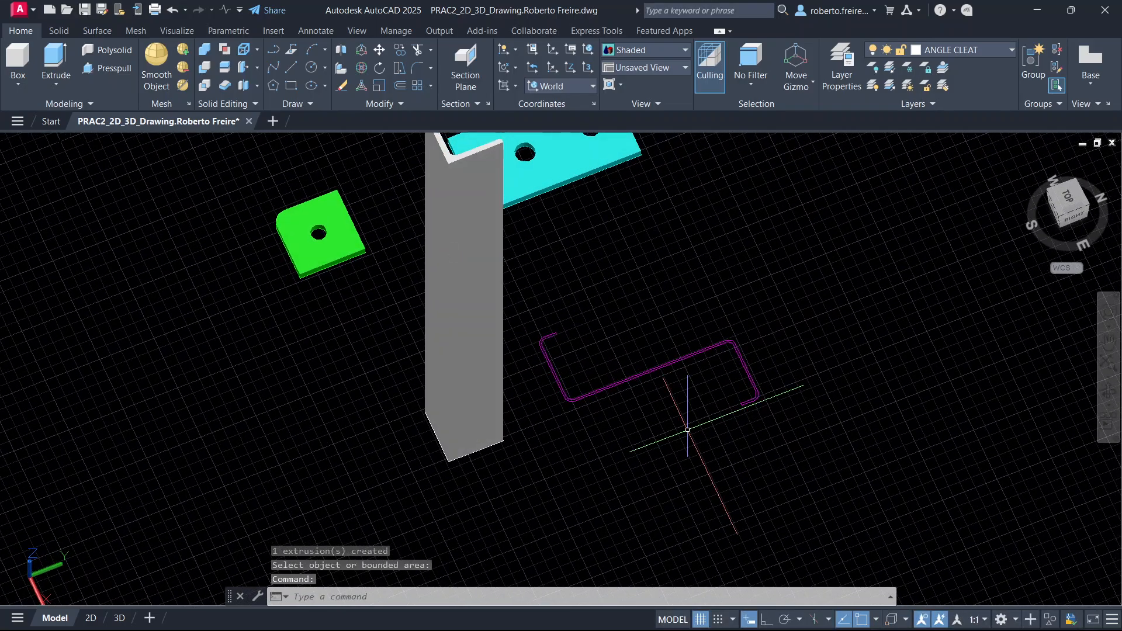
pyautogui.scroll(5, 688, 409)
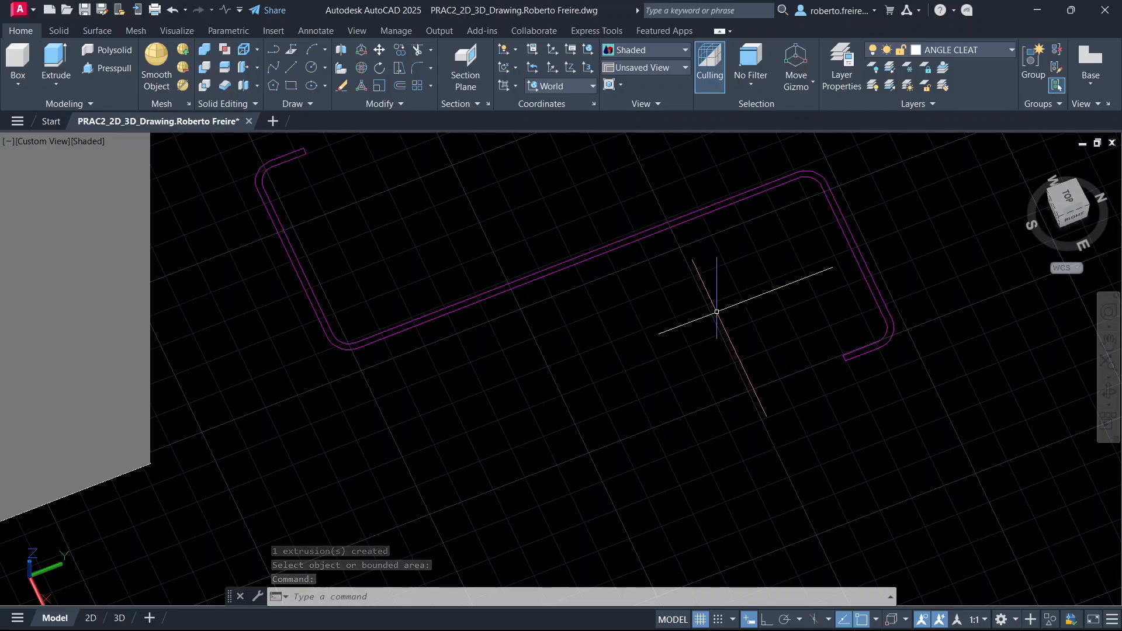
pyautogui.click(113, 68)
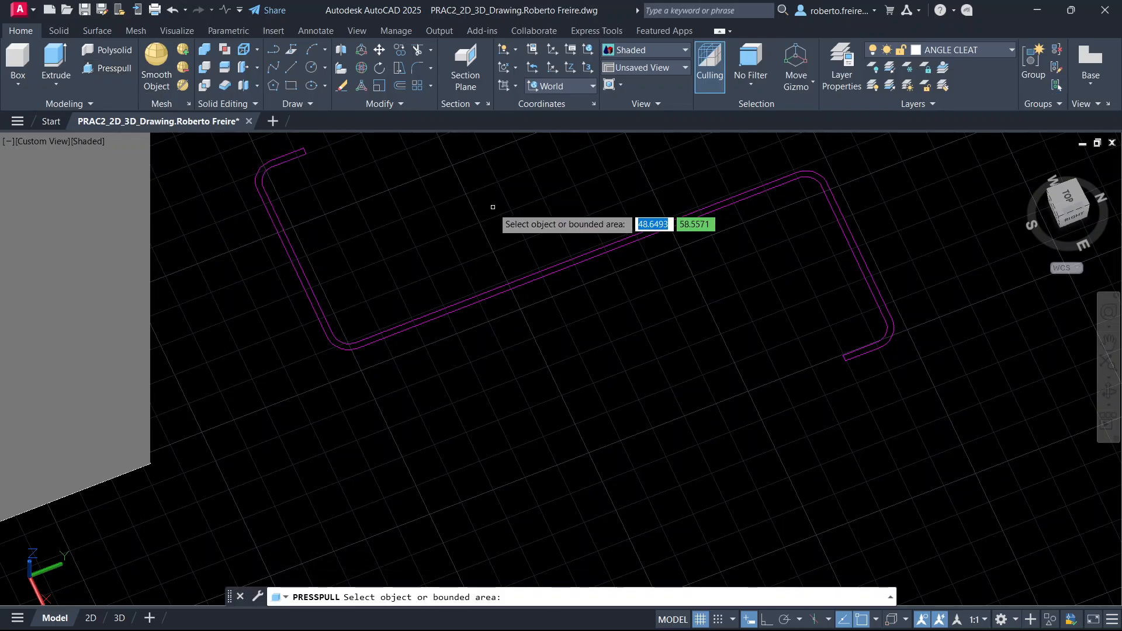
pyautogui.hotkey('alt', 'Tab')
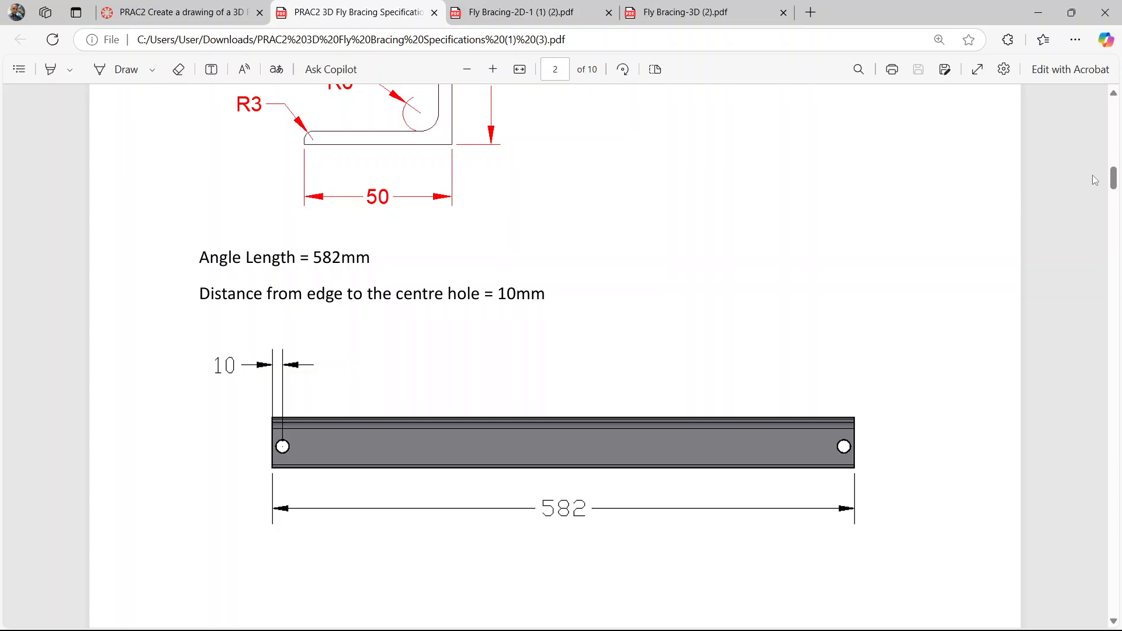
pyautogui.moveTo(1113, 181); pyautogui.dragTo(1105, 489)
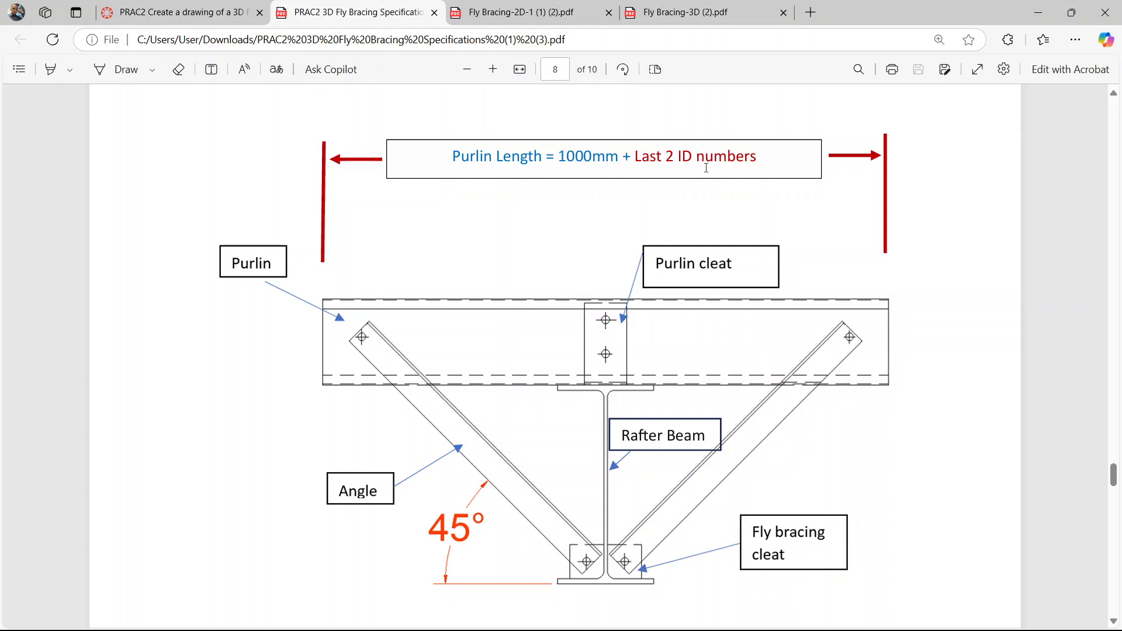
pyautogui.hotkey('alt', 'Tab')
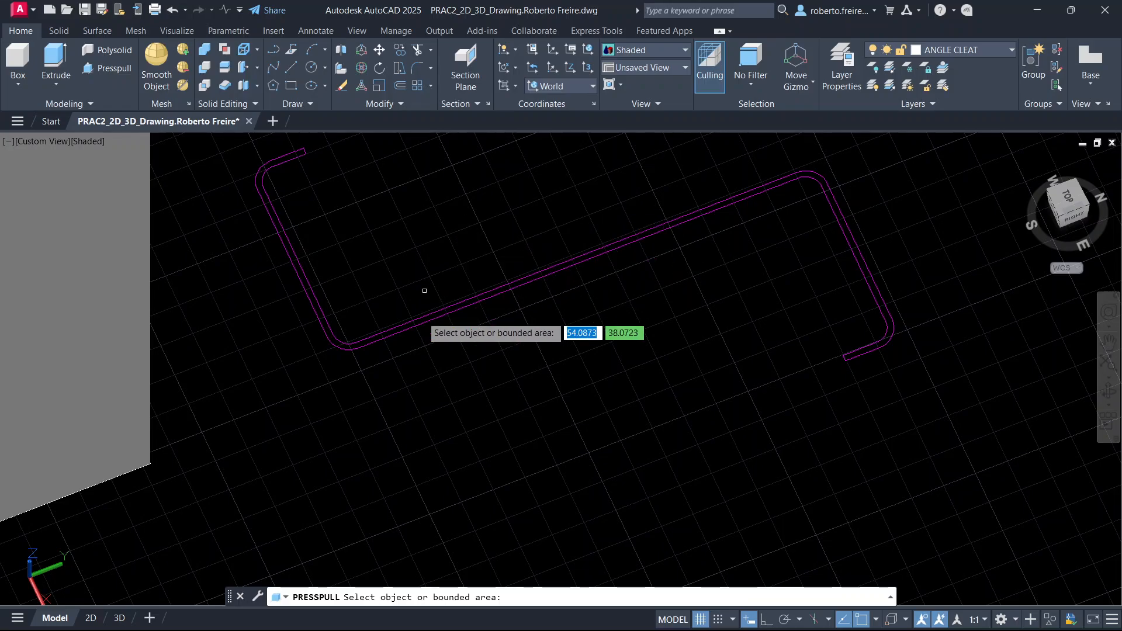
pyautogui.scroll(4, 424, 290)
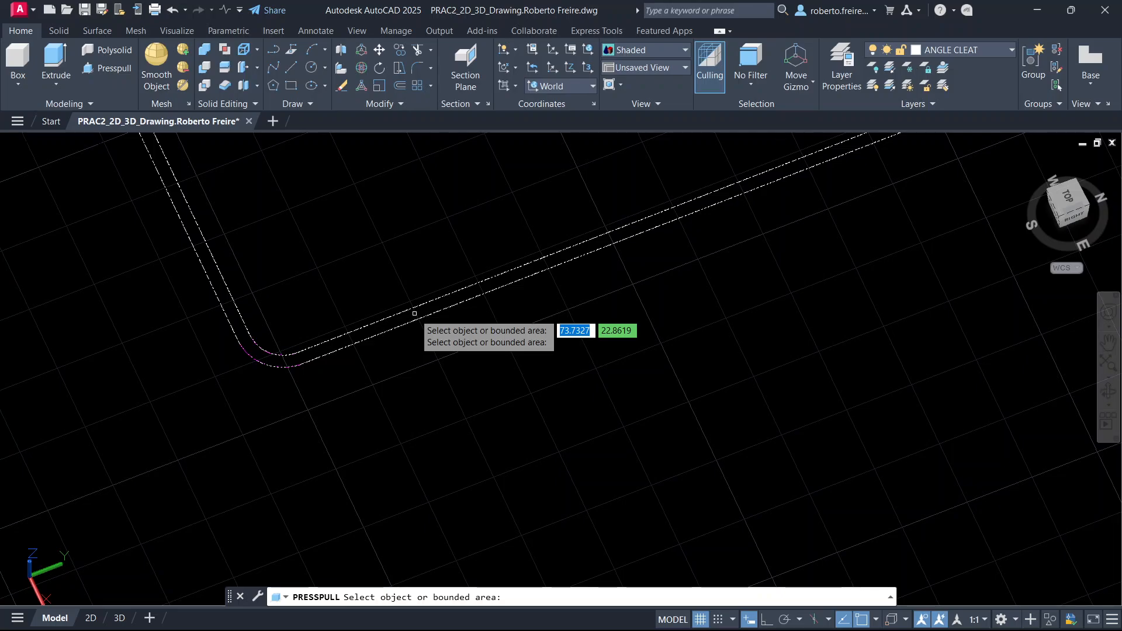
pyautogui.click(415, 313)
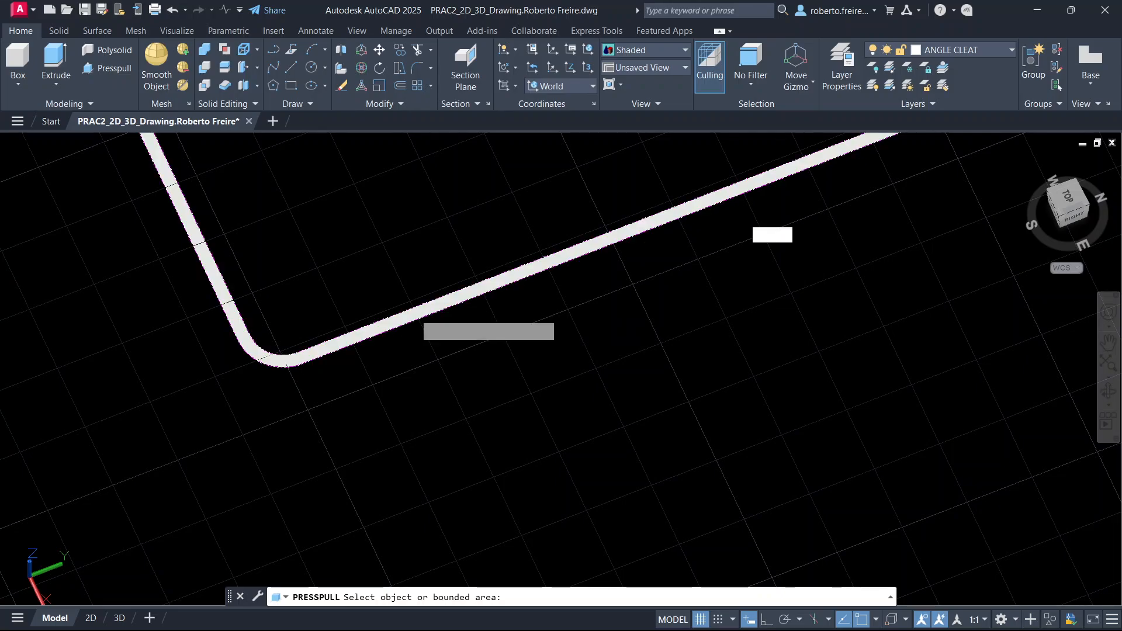
pyautogui.scroll(-4, 417, 304)
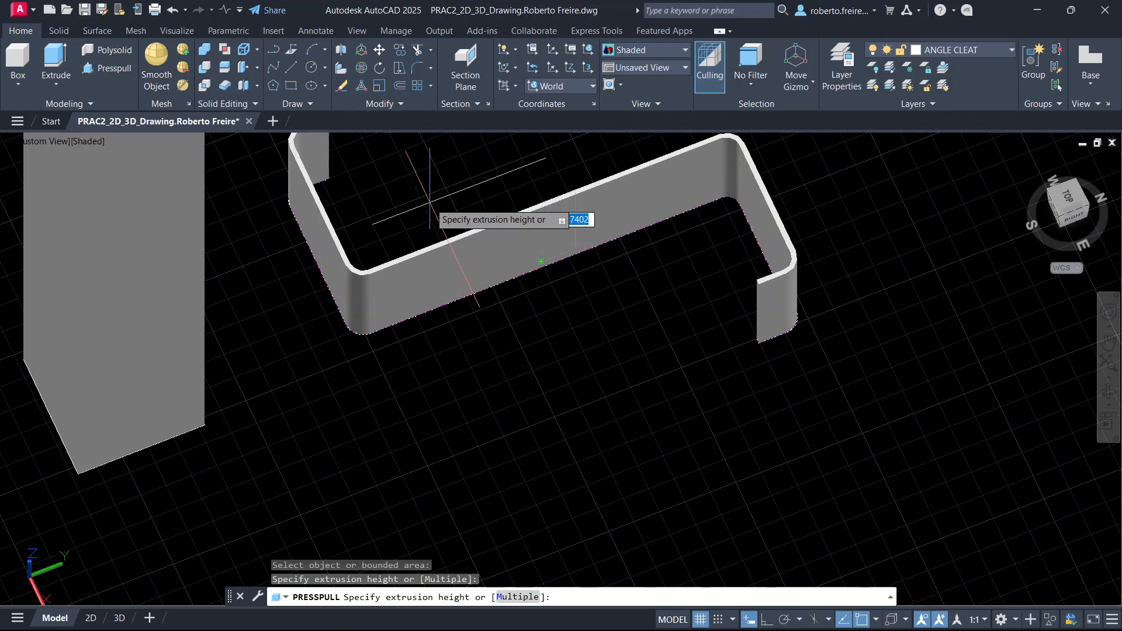
pyautogui.press('Escape')
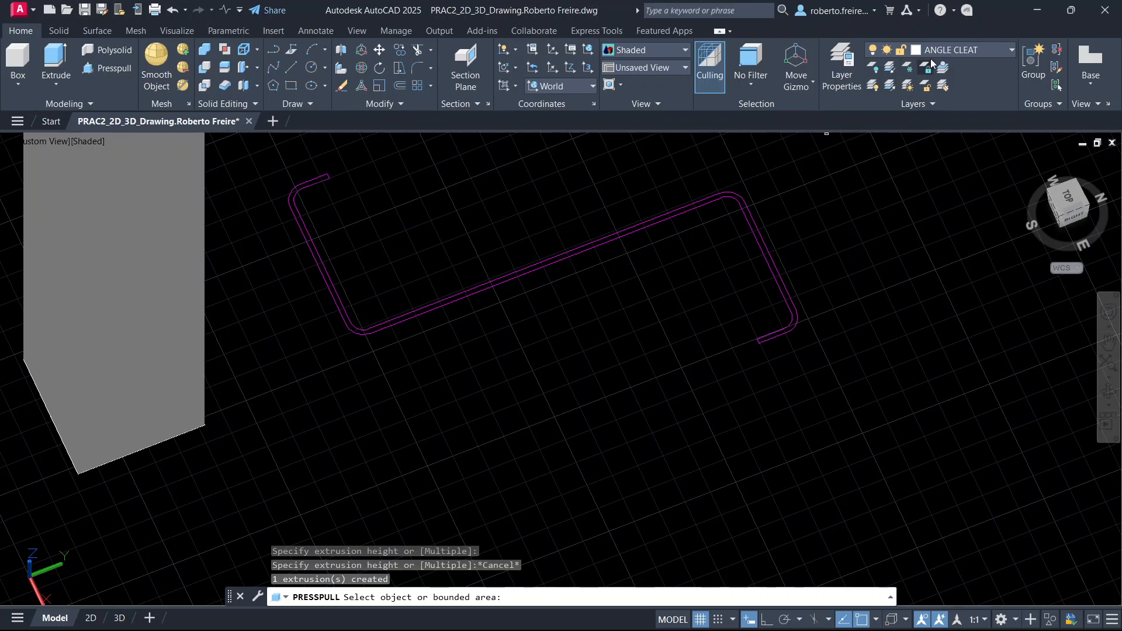
# Make PURLIN the current layer and extrude the purlin profile to a height of 1000 mm with Presspull, ending the command.
pyautogui.click(976, 47)
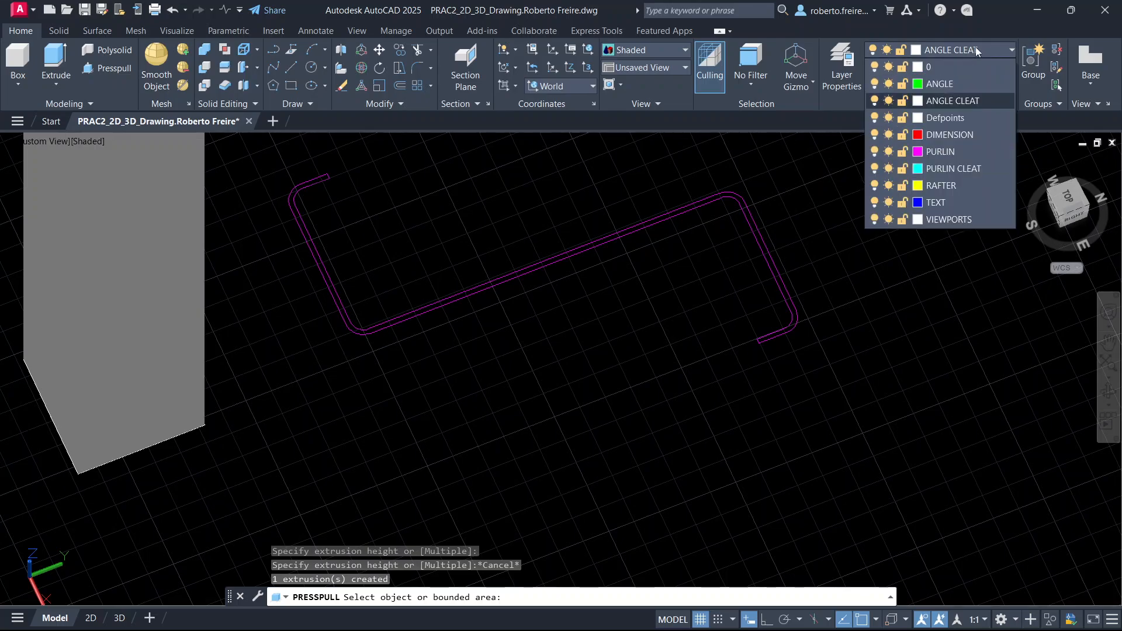
pyautogui.click(938, 152)
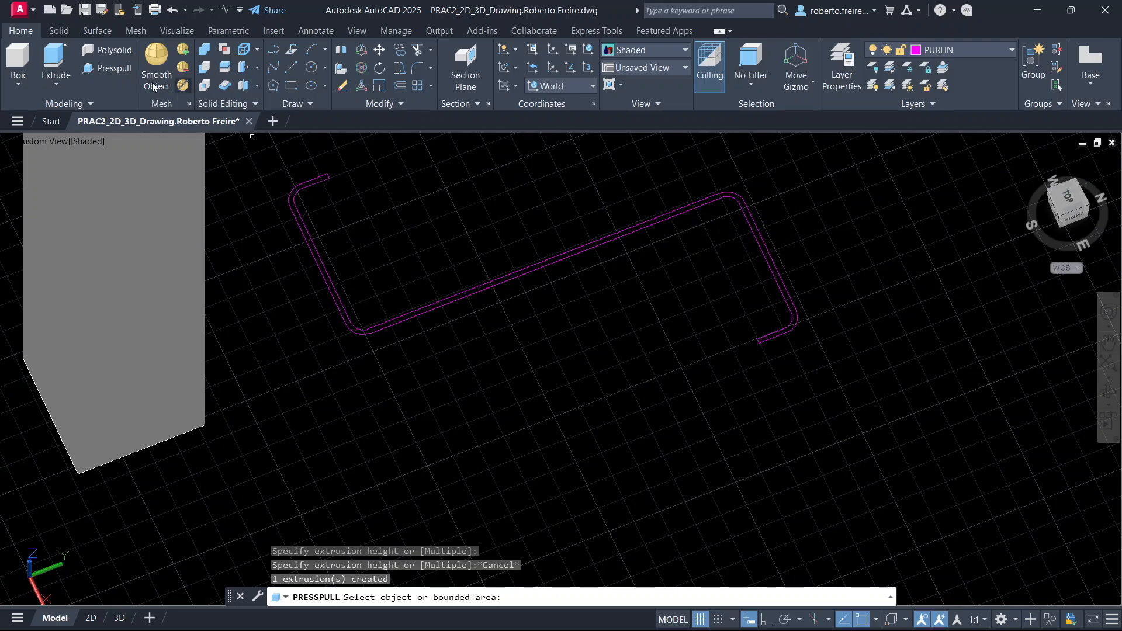
pyautogui.scroll(5, 409, 323)
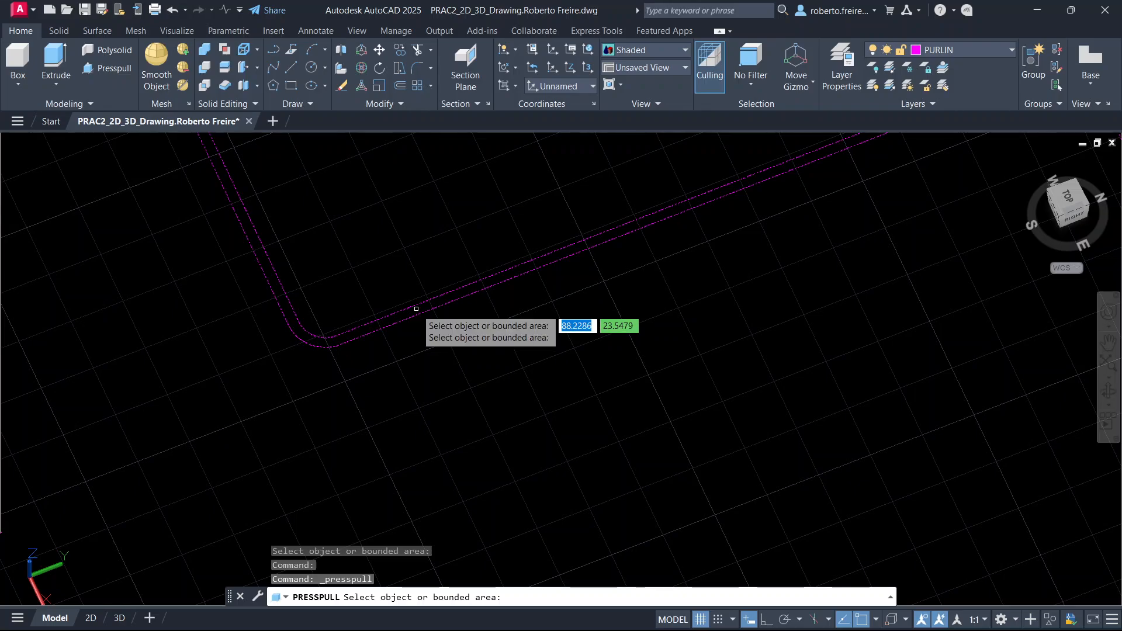
pyautogui.click(417, 309)
pyautogui.scroll(-7, 428, 251)
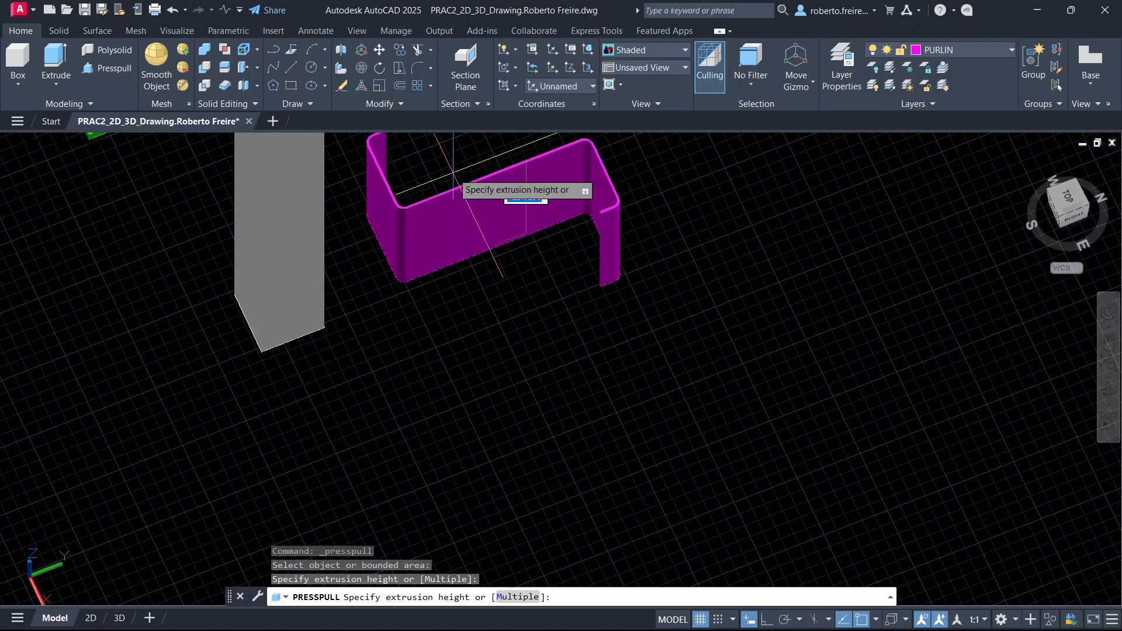
pyautogui.write('1000')
pyautogui.press('Return')
pyautogui.press('Return')
pyautogui.scroll(-4, 606, 358)
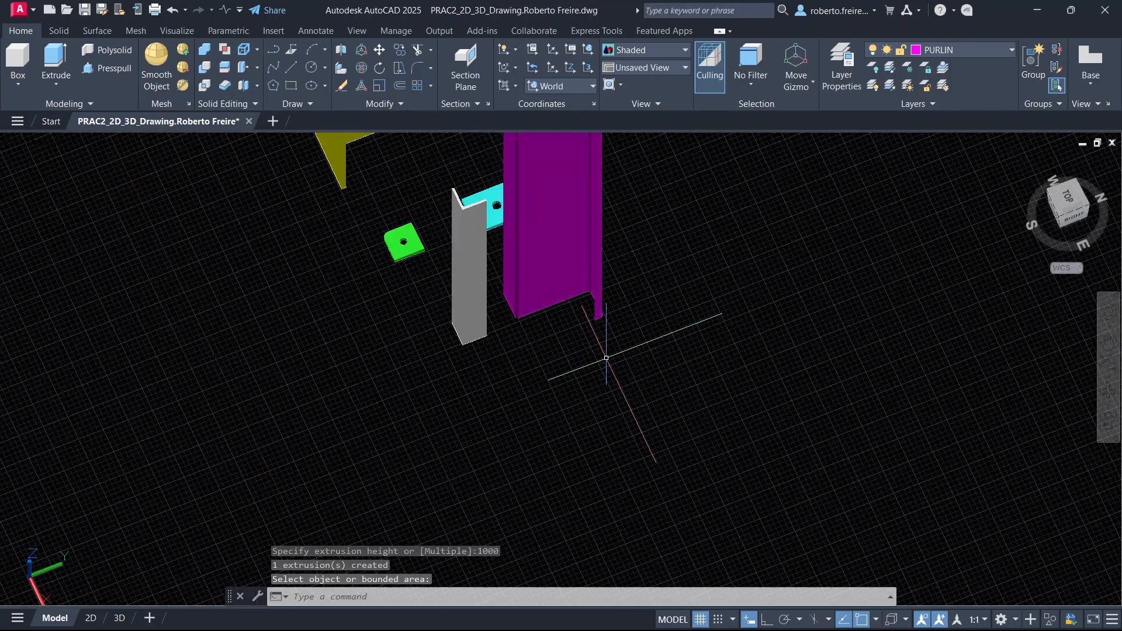
# Inspect the extruded parts and check their arrangement against the assembly drawing in the specification PDF in the browser.
pyautogui.scroll(-3, 607, 357)
pyautogui.keyDown('shift'); pyautogui.moveTo(605, 371); pyautogui.dragTo(797, 376, button='middle'); pyautogui.keyUp('shift')
pyautogui.scroll(4, 647, 324)
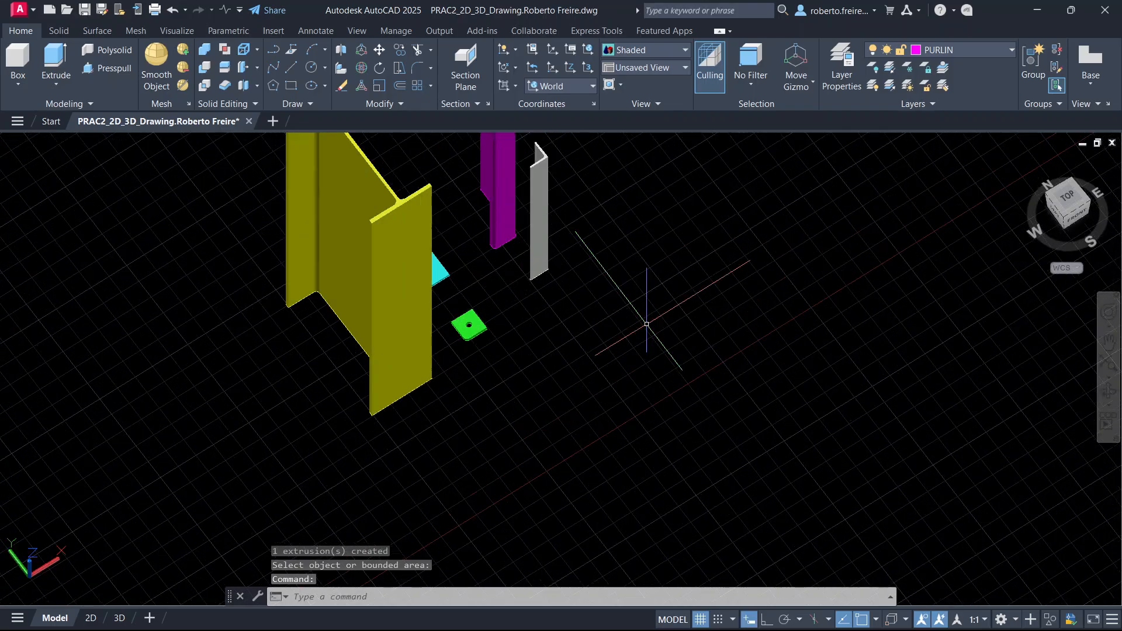
pyautogui.moveTo(571, 306); pyautogui.dragTo(621, 345, button='middle')
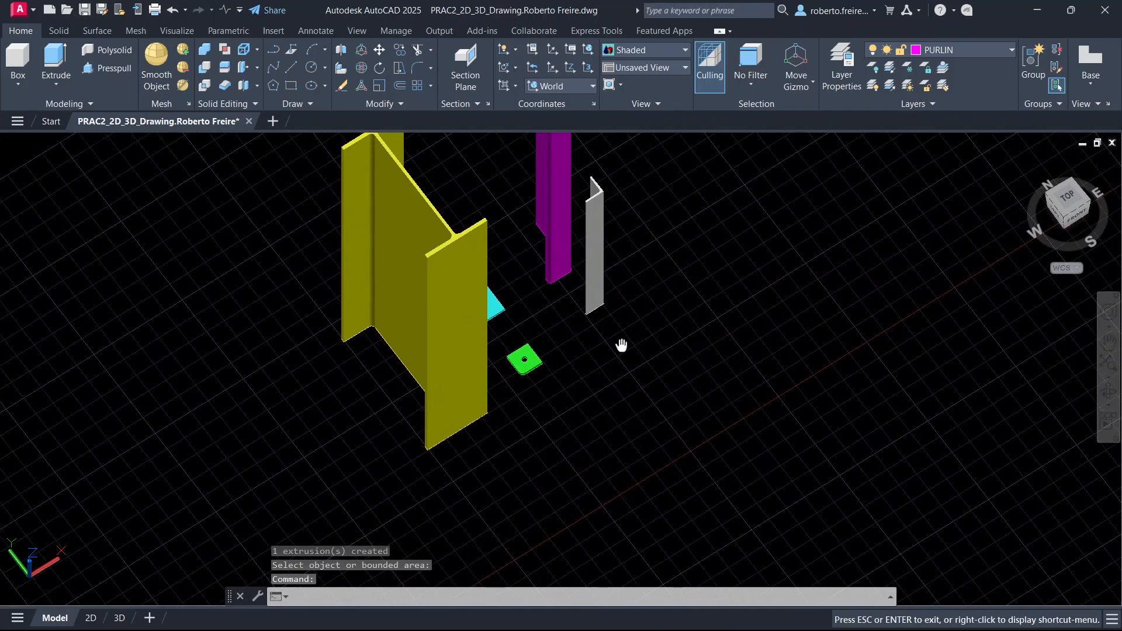
pyautogui.press('Escape')
pyautogui.scroll(-2, 613, 348)
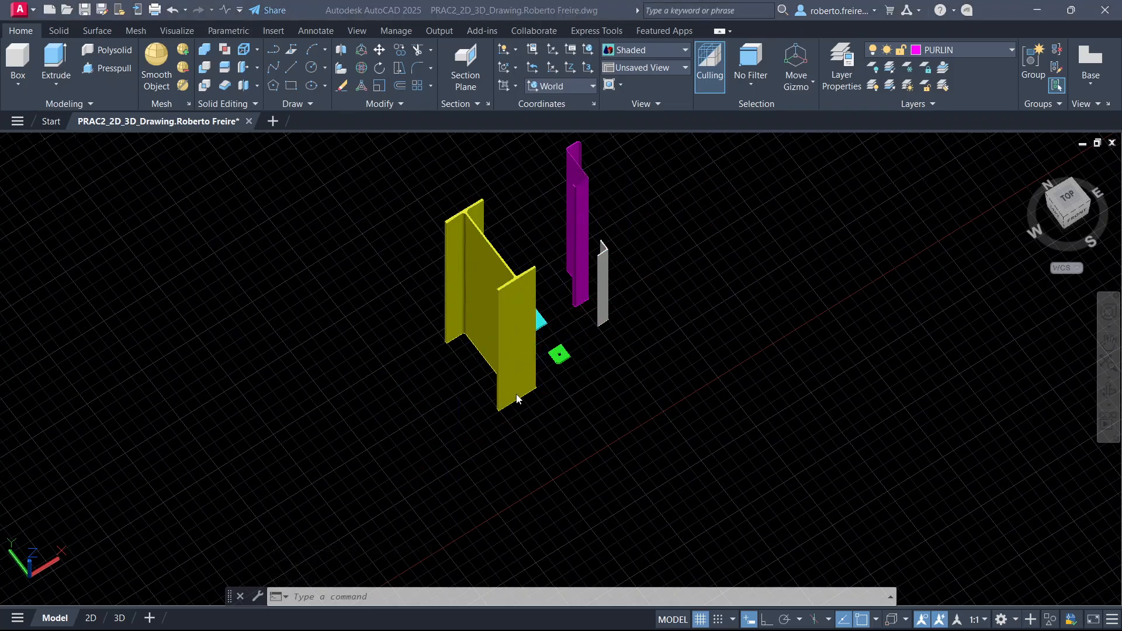
pyautogui.hotkey('alt', 'Tab')
pyautogui.scroll(-2, 408, 269)
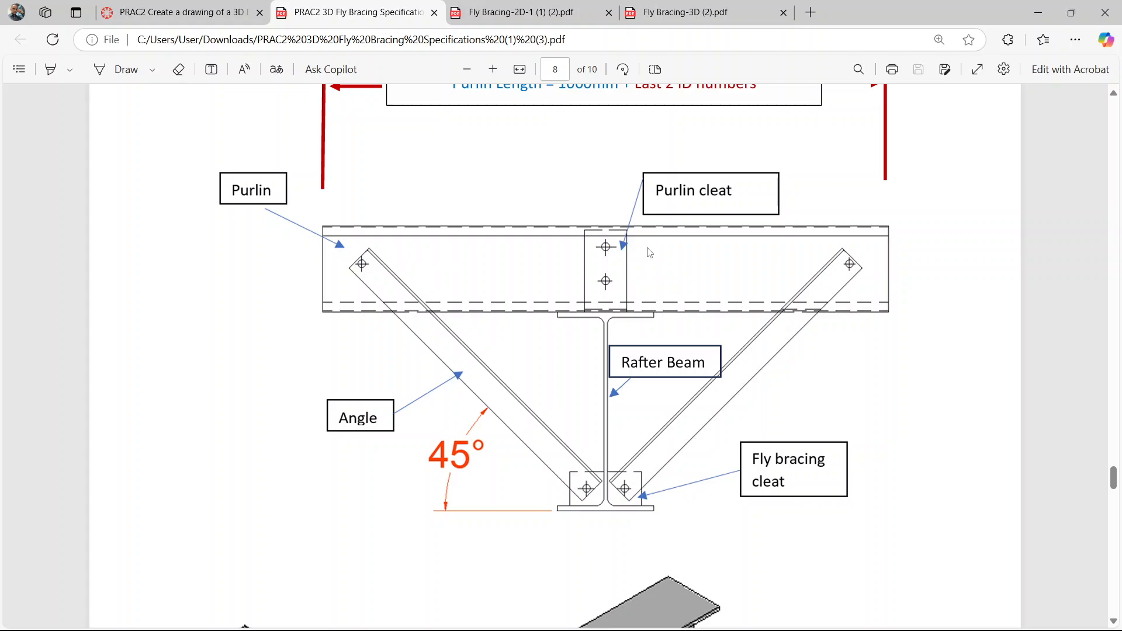
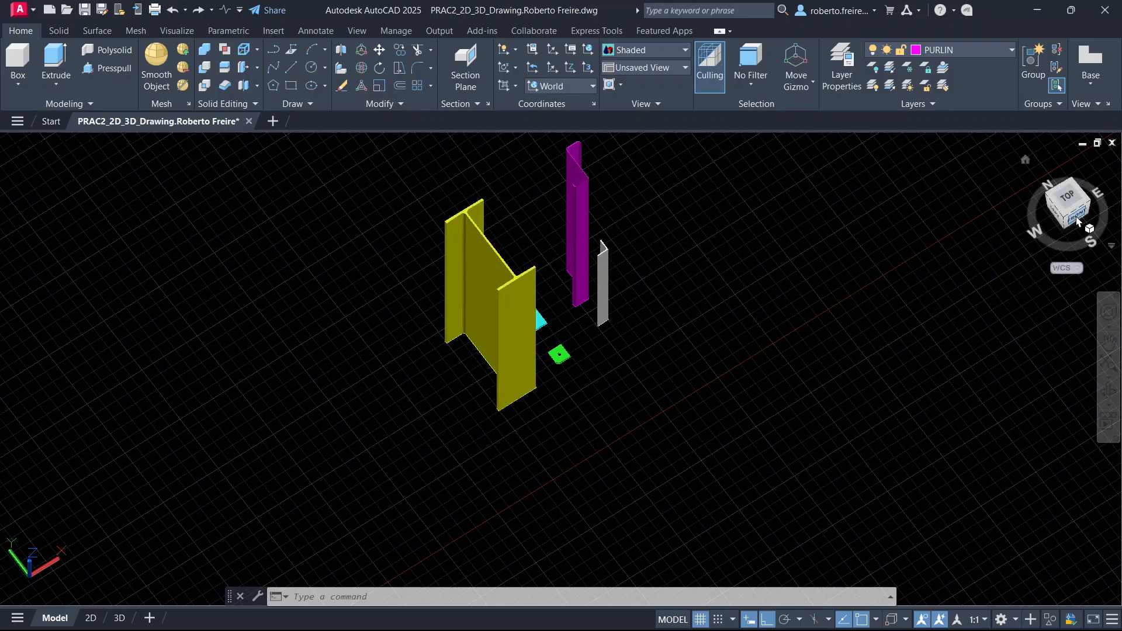
# Rotate the yellow rafter beam 270 degrees about the X axis with 3D Rotate so it lies horizontally, and clear the selection.
pyautogui.click(362, 69)
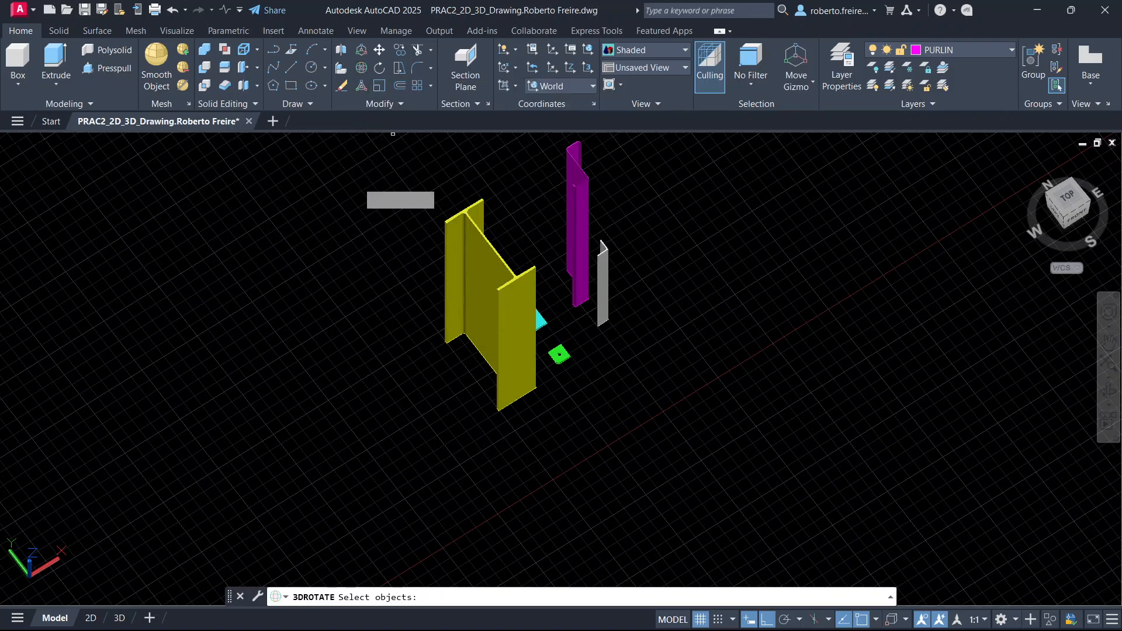
pyautogui.click(489, 269)
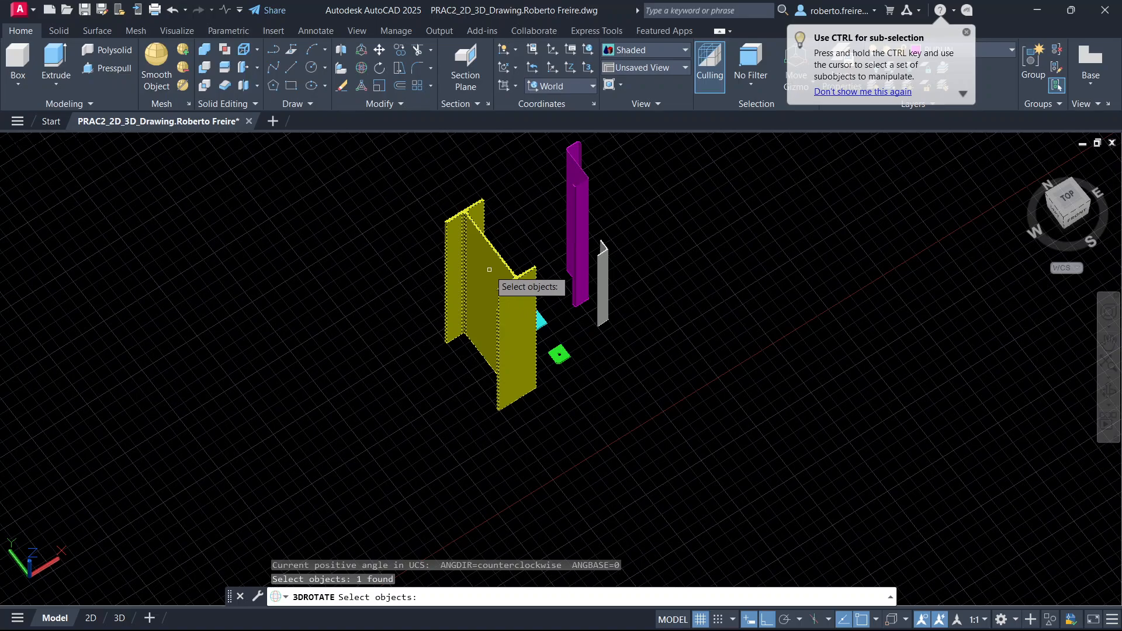
pyautogui.press('Return')
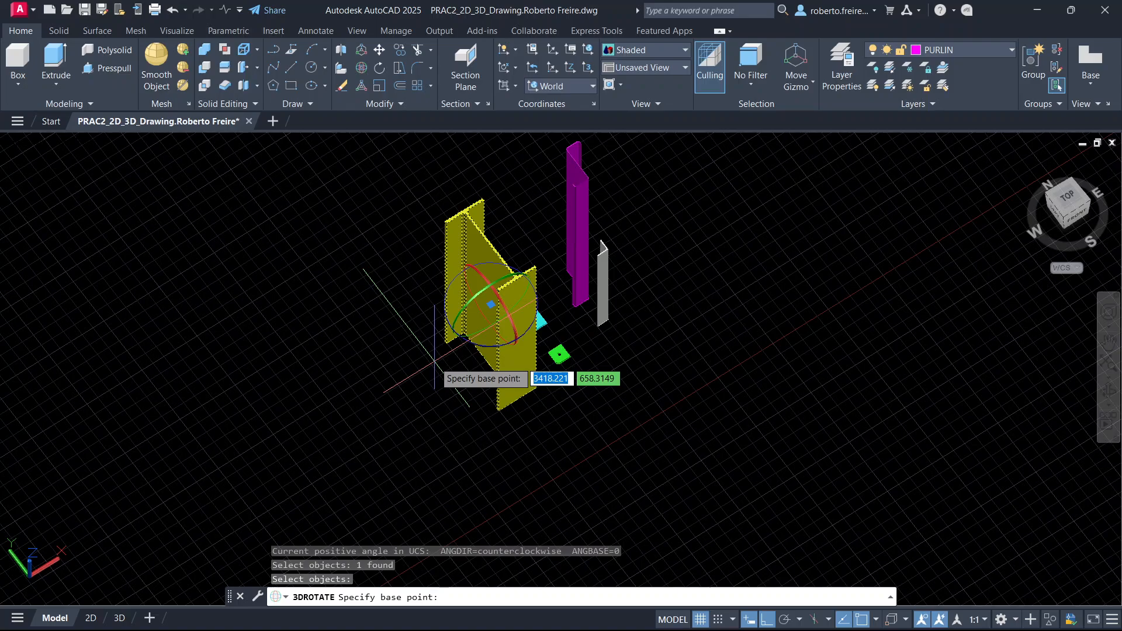
pyautogui.click(513, 331)
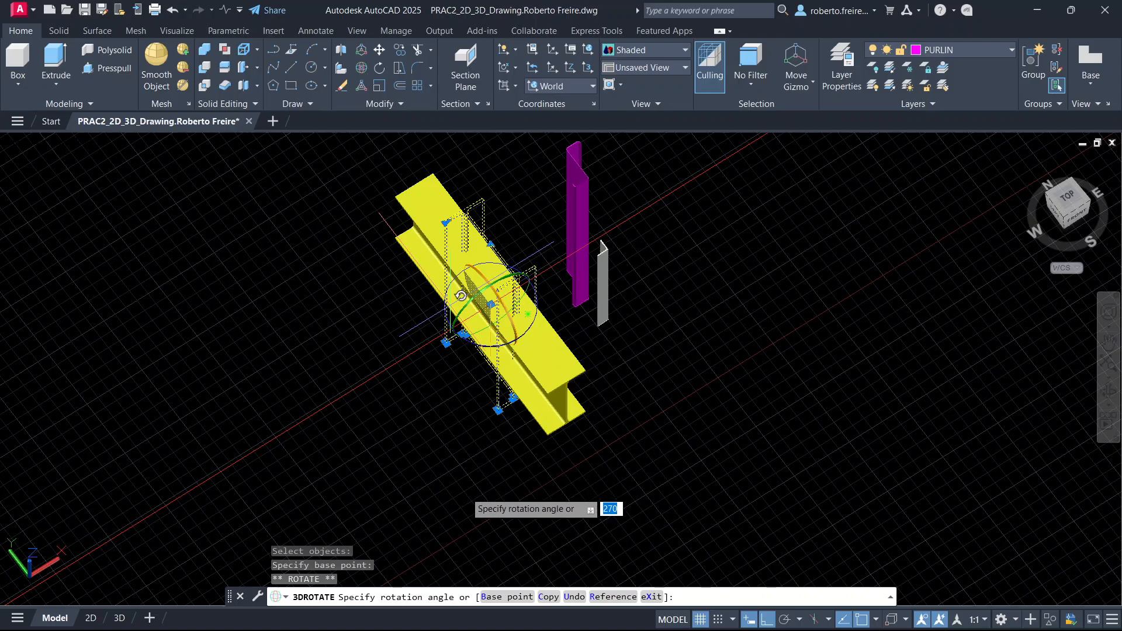
pyautogui.click(460, 295)
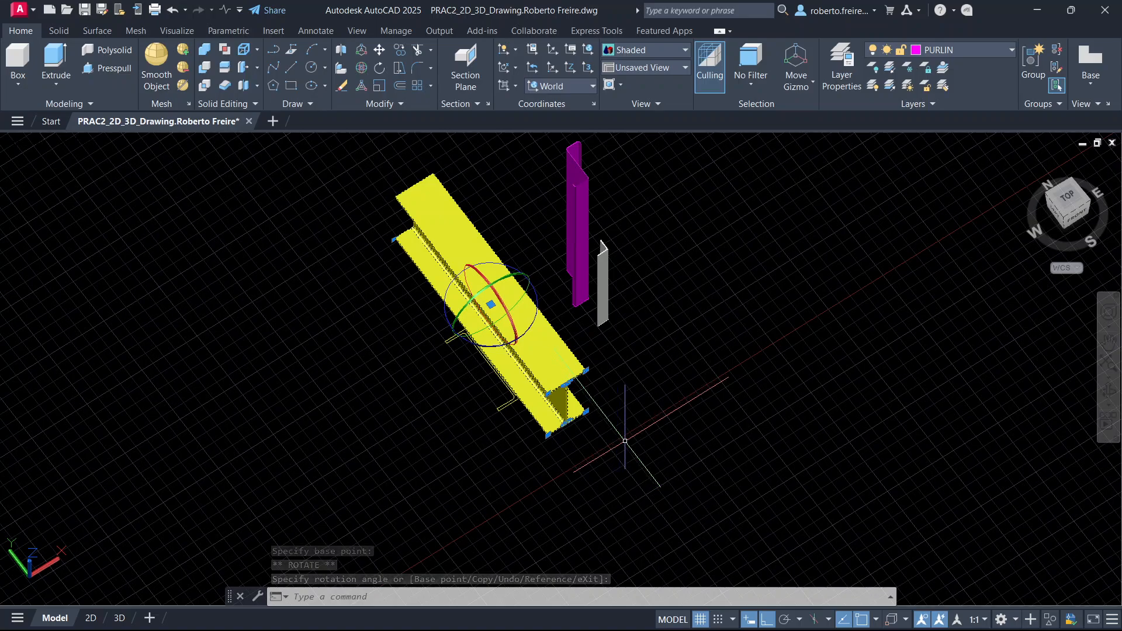
pyautogui.press('Escape')
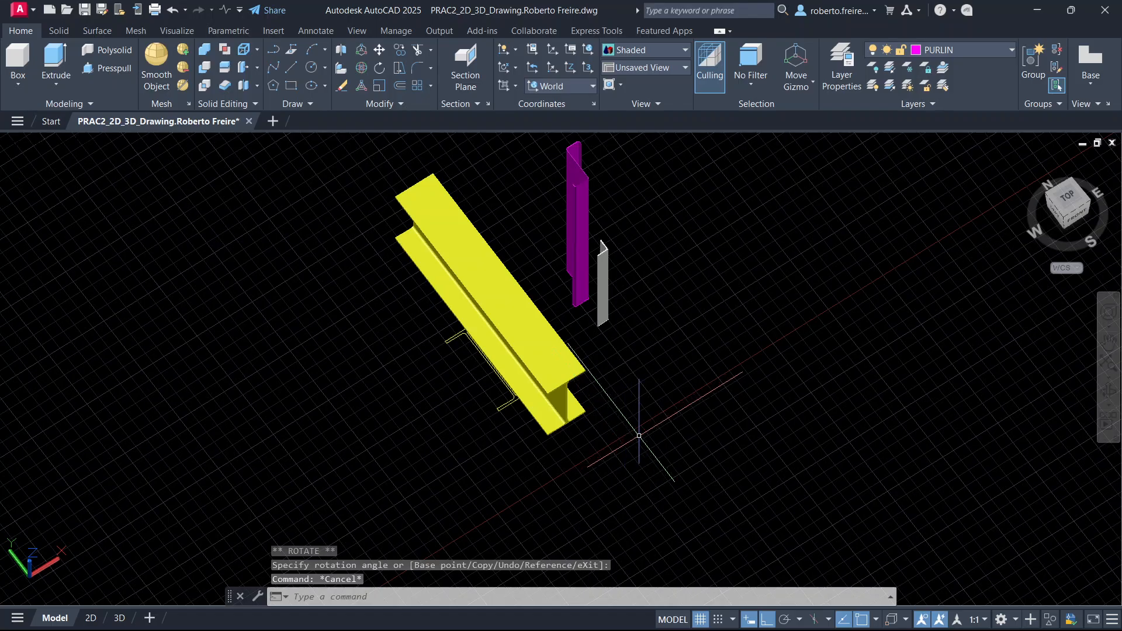
# Delete the leftover 2D I-shaped rafter profile beneath the rotated beam.
pyautogui.keyDown('shift'); pyautogui.moveTo(639, 436); pyautogui.dragTo(565, 392, button='middle'); pyautogui.keyUp('shift')
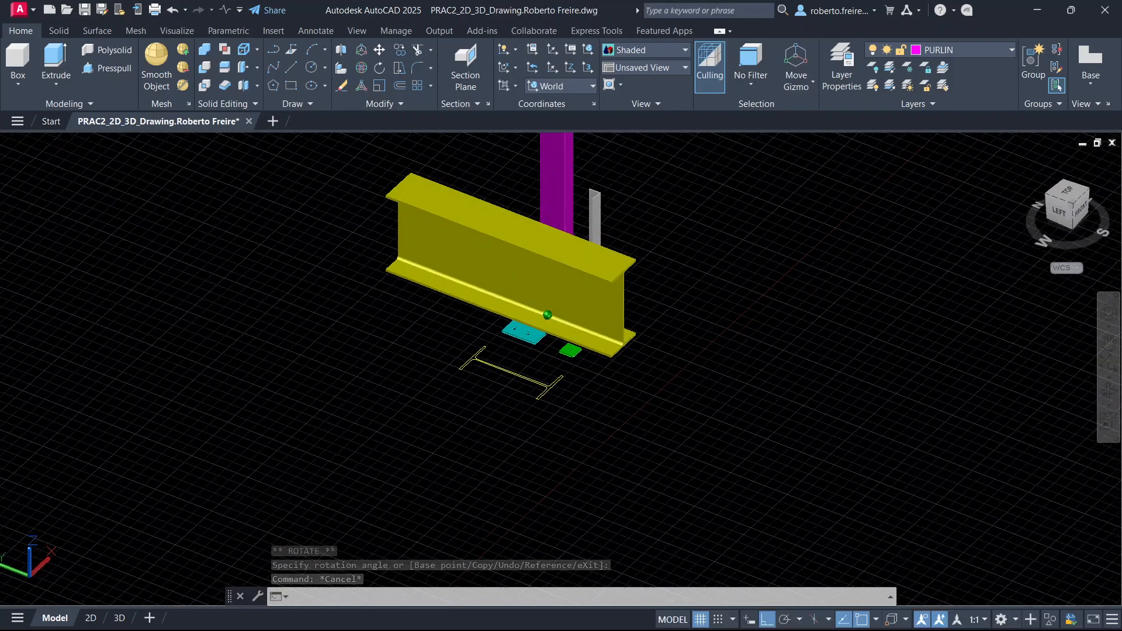
pyautogui.click(565, 371)
pyautogui.click(443, 420)
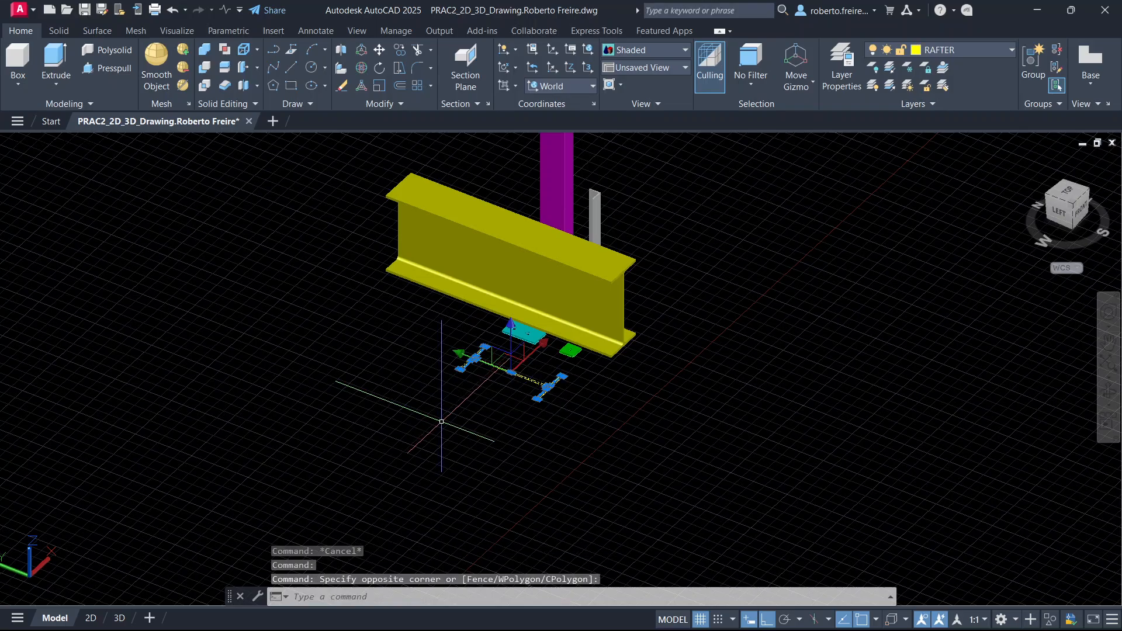
pyautogui.press('Delete')
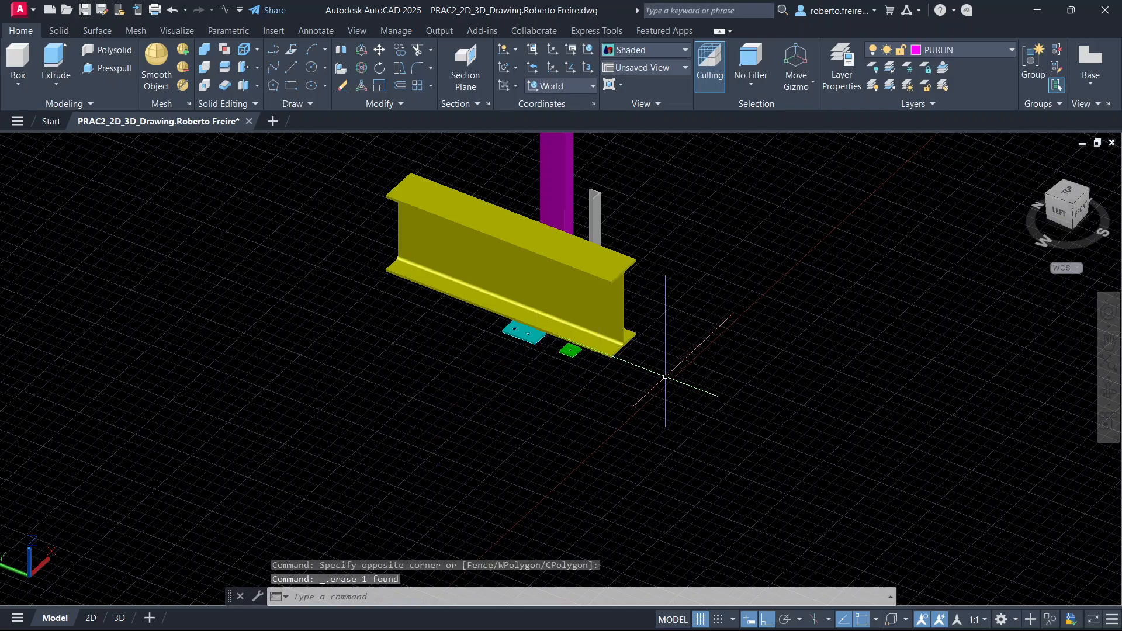
# Try rotating the cyan purlin cleat 90 degrees about the X axis with 3D Rotate so it stands upright.
pyautogui.keyDown('shift'); pyautogui.moveTo(665, 377); pyautogui.dragTo(628, 364, button='middle'); pyautogui.keyUp('shift')
pyautogui.scroll(3, 552, 235)
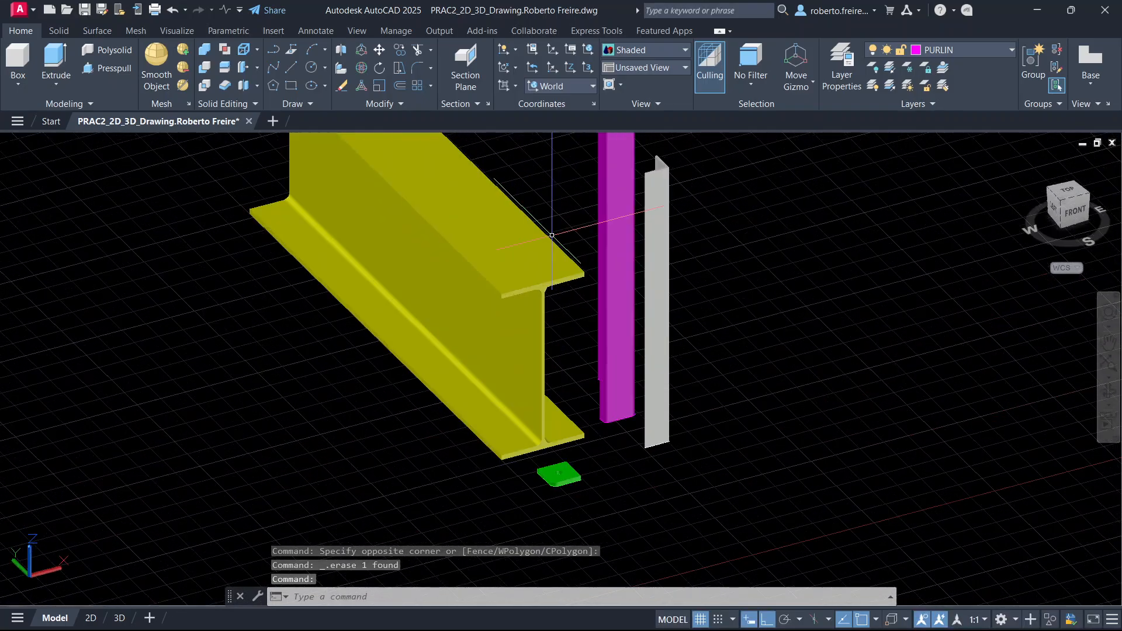
pyautogui.scroll(2, 552, 235)
pyautogui.scroll(-5, 531, 292)
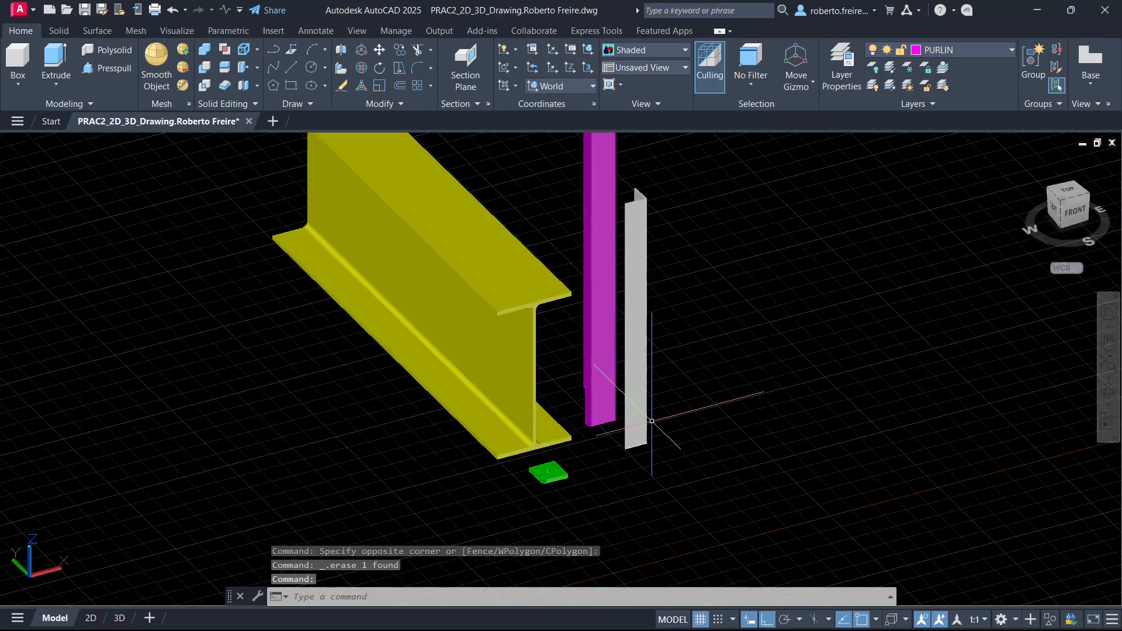
pyautogui.keyDown('shift'); pyautogui.moveTo(654, 433); pyautogui.dragTo(541, 413, button='middle'); pyautogui.keyUp('shift')
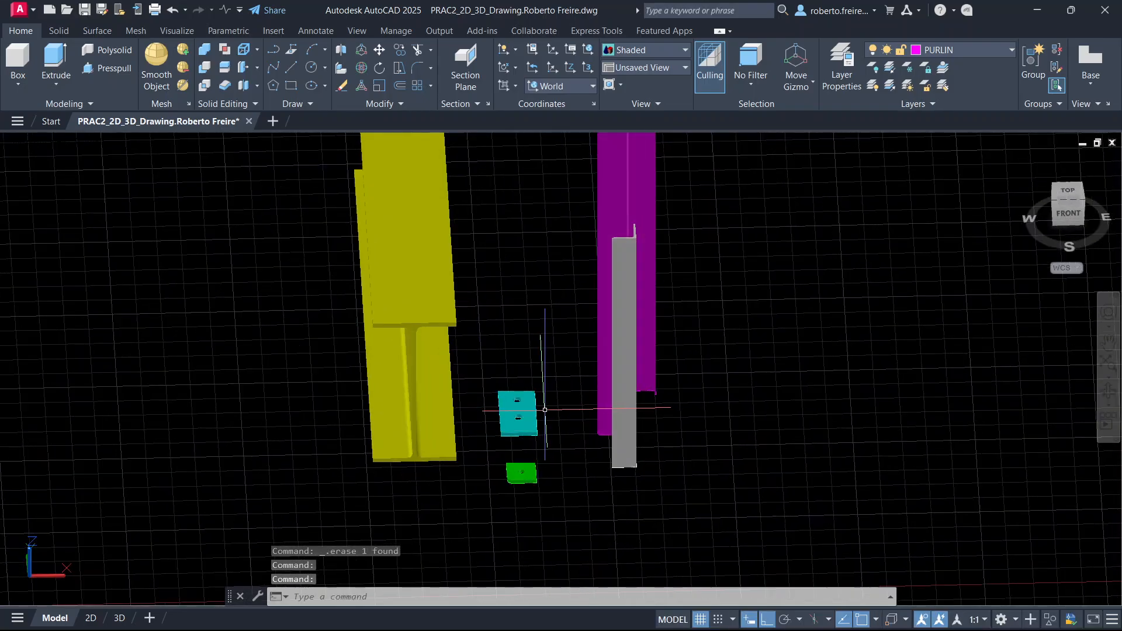
pyautogui.scroll(1, 519, 401)
pyautogui.scroll(3, 520, 418)
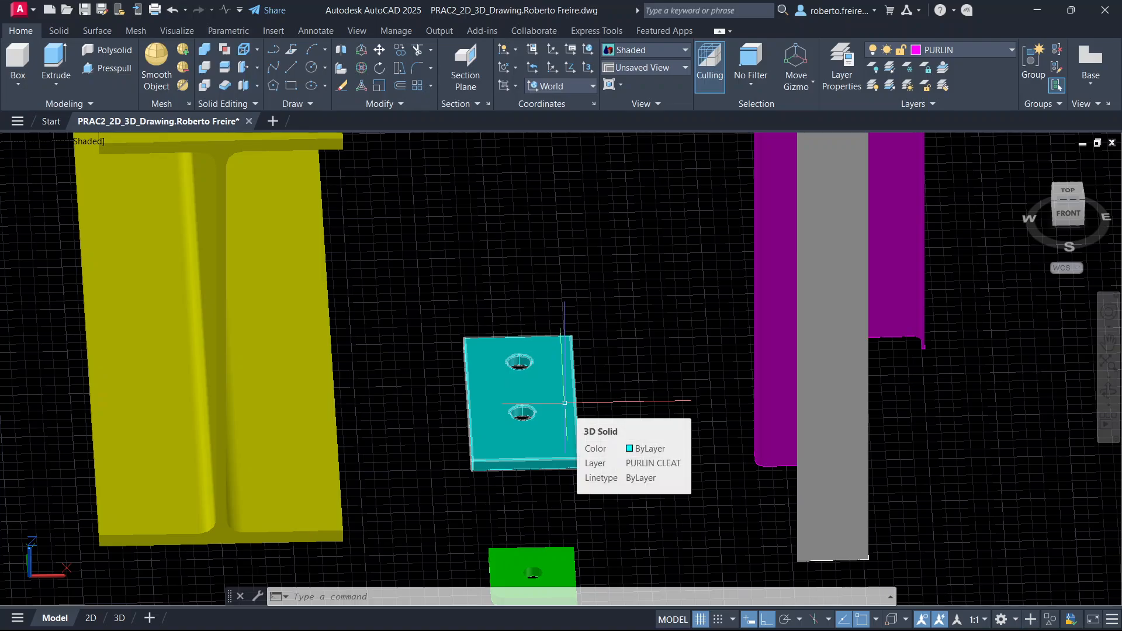
pyautogui.click(362, 70)
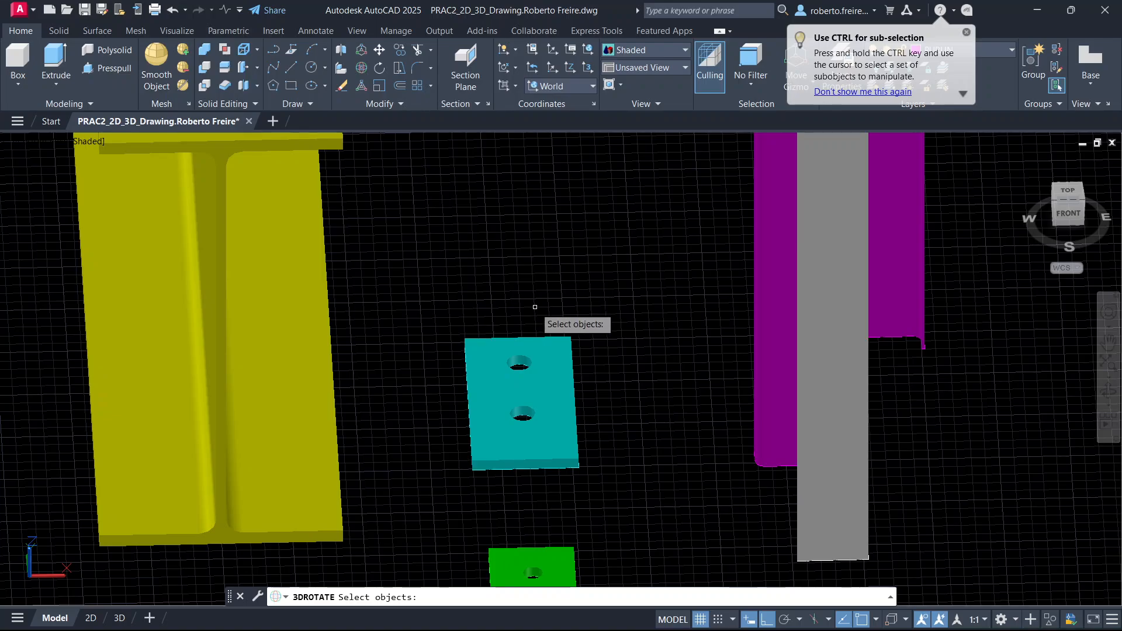
pyautogui.click(546, 381)
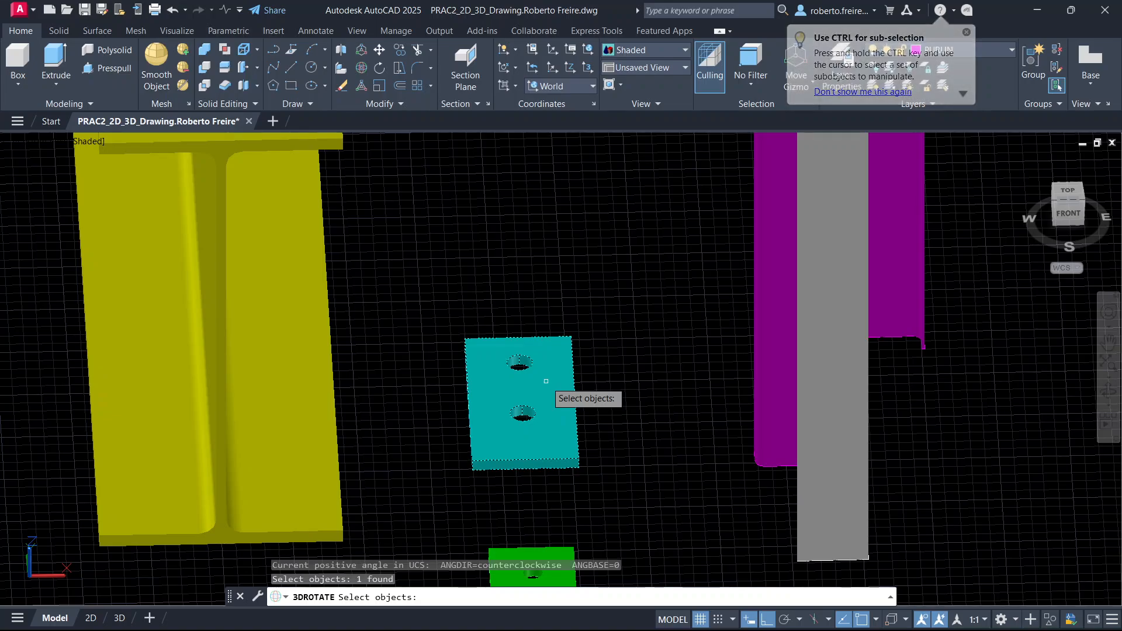
pyautogui.press('Return')
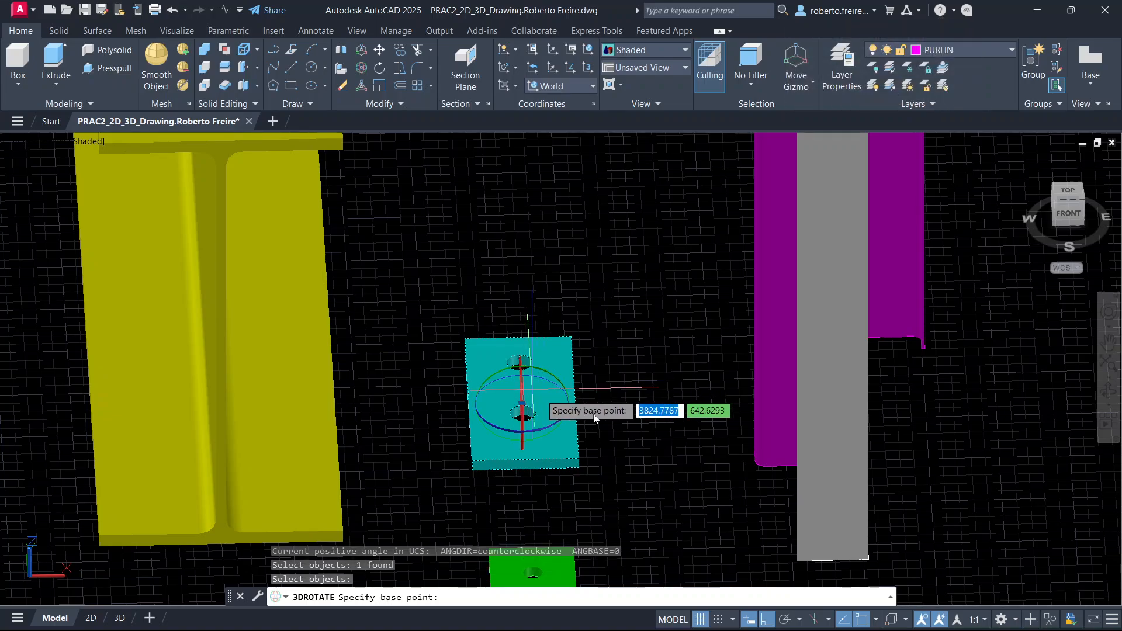
pyautogui.keyDown('shift'); pyautogui.moveTo(634, 471); pyautogui.dragTo(557, 444, button='middle'); pyautogui.keyUp('shift')
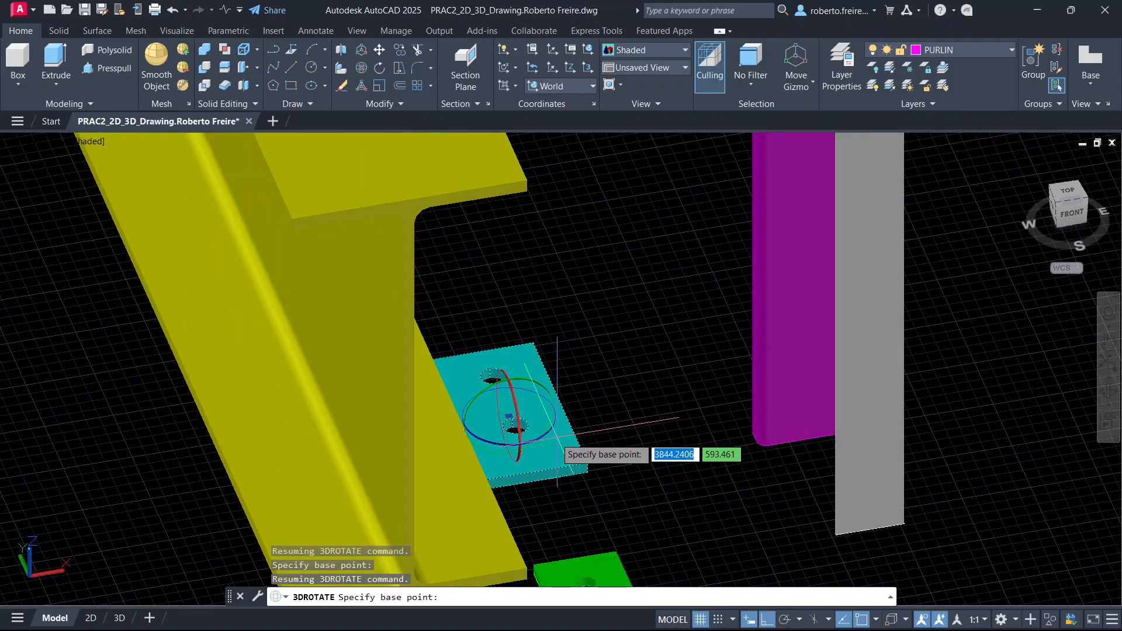
pyautogui.click(516, 407)
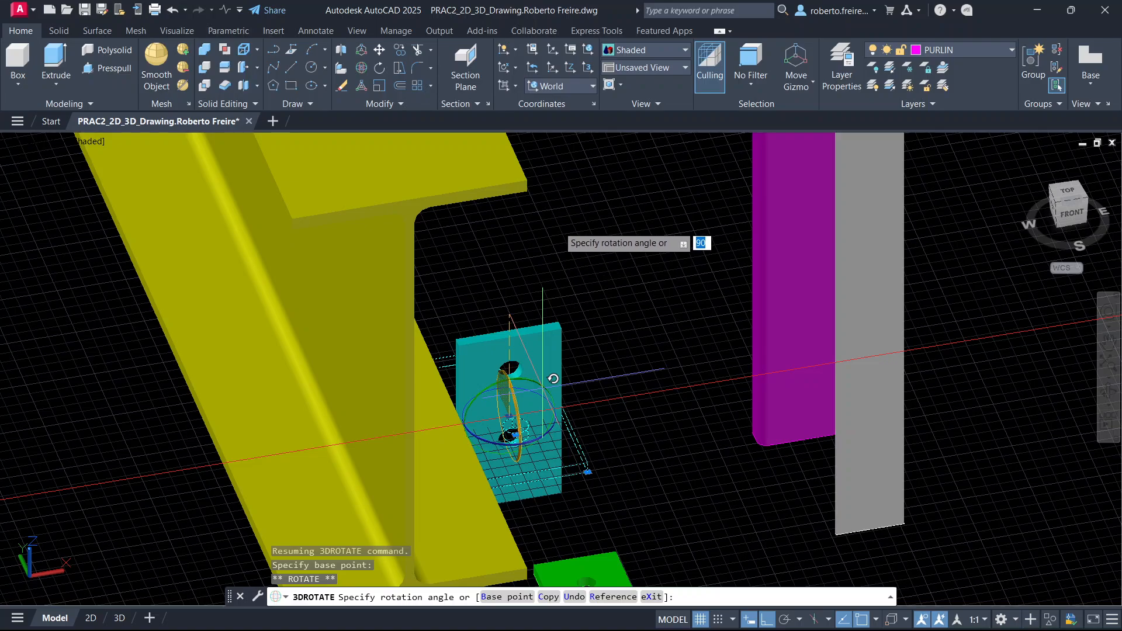
pyautogui.scroll(-3, 534, 414)
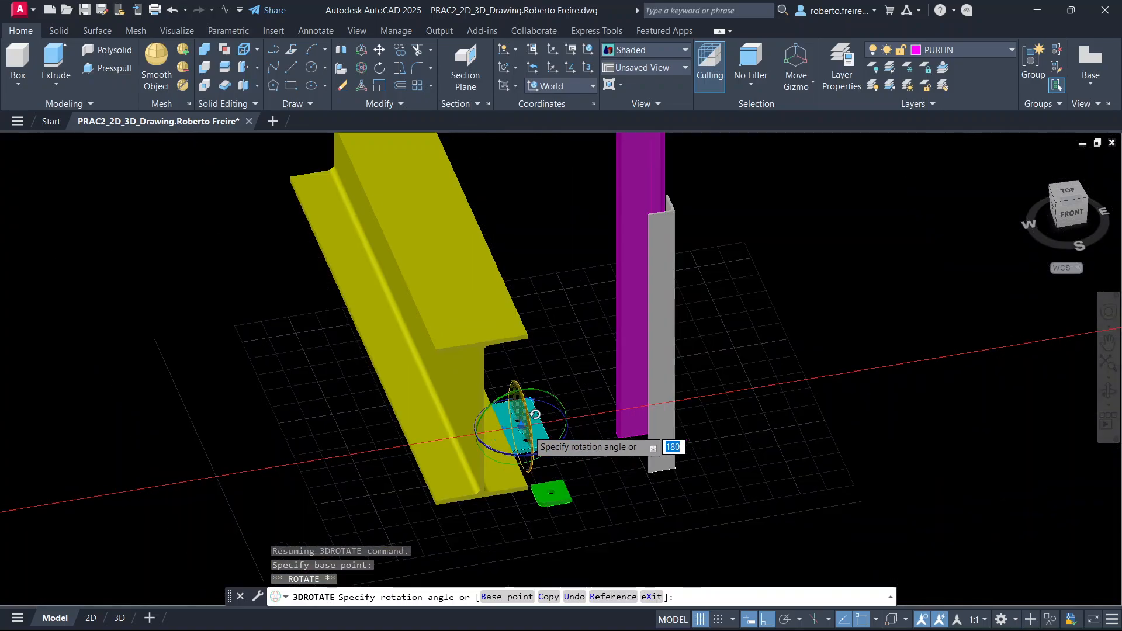
pyautogui.scroll(3, 526, 508)
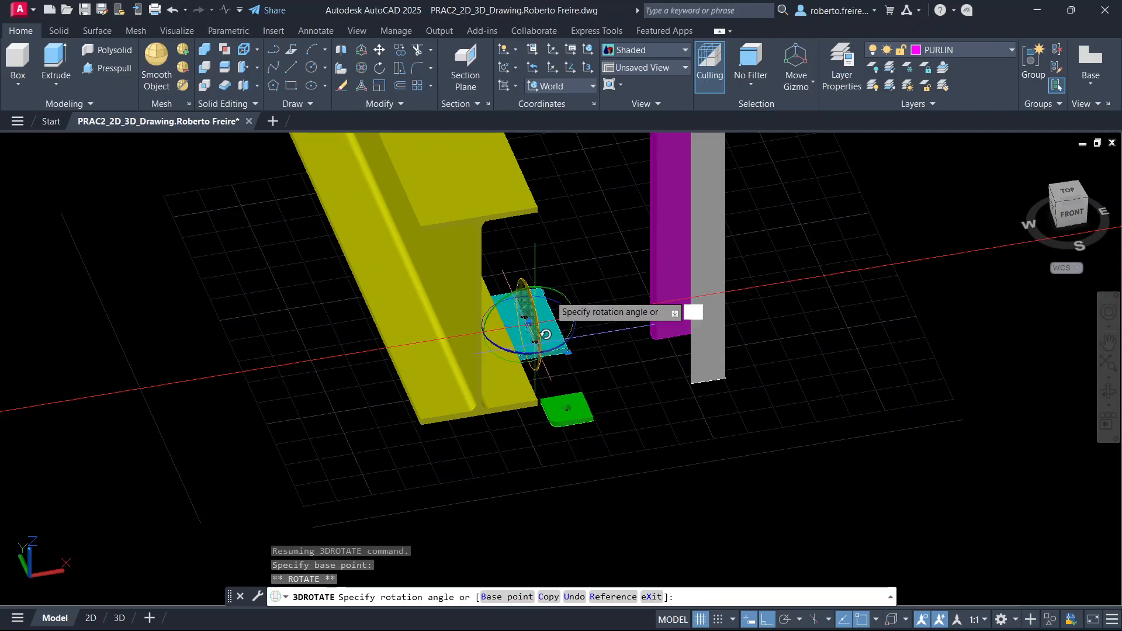
pyautogui.click(559, 290)
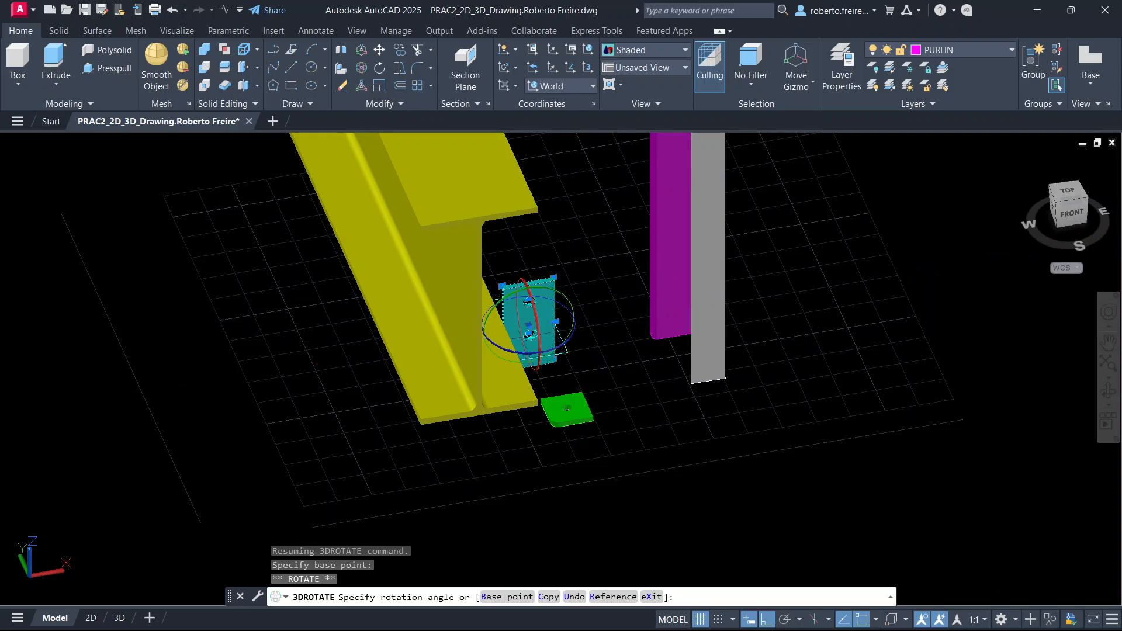
# Undo the purlin cleat's rotation.
pyautogui.scroll(5, 551, 379)
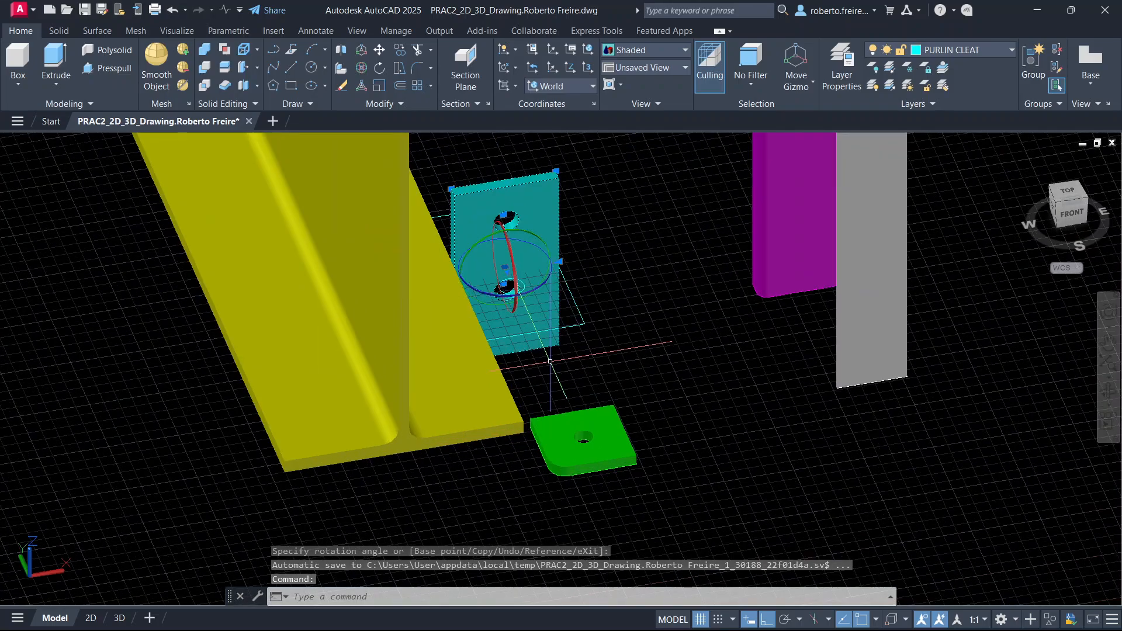
pyautogui.scroll(-2, 591, 373)
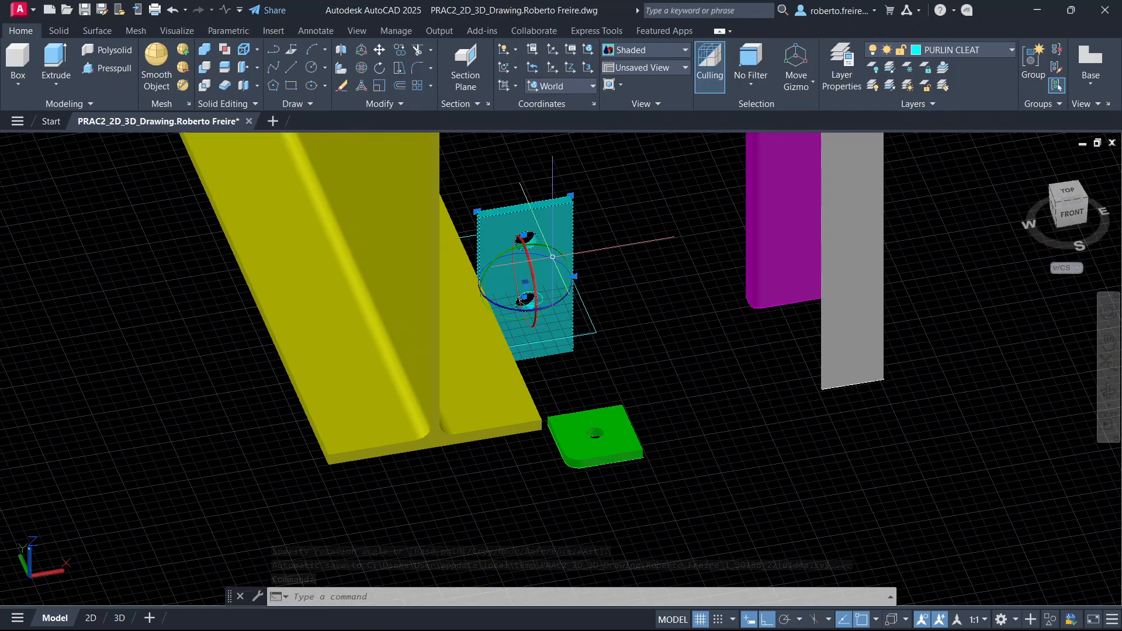
pyautogui.hotkey('ctrl', 'z')
pyautogui.hotkey('ctrl', 'z')
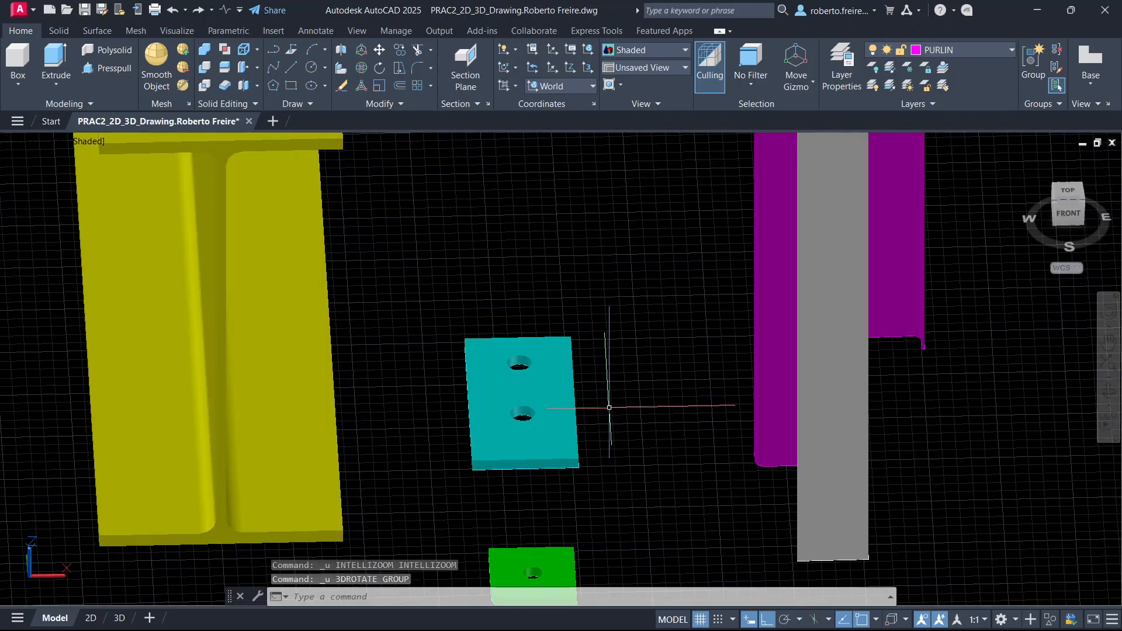
# Rotate the cyan purlin cleat 90 degrees about the X axis with 3D Rotate so it stands upright, and clear the selection.
pyautogui.scroll(-2, 605, 400)
pyautogui.scroll(4, 564, 403)
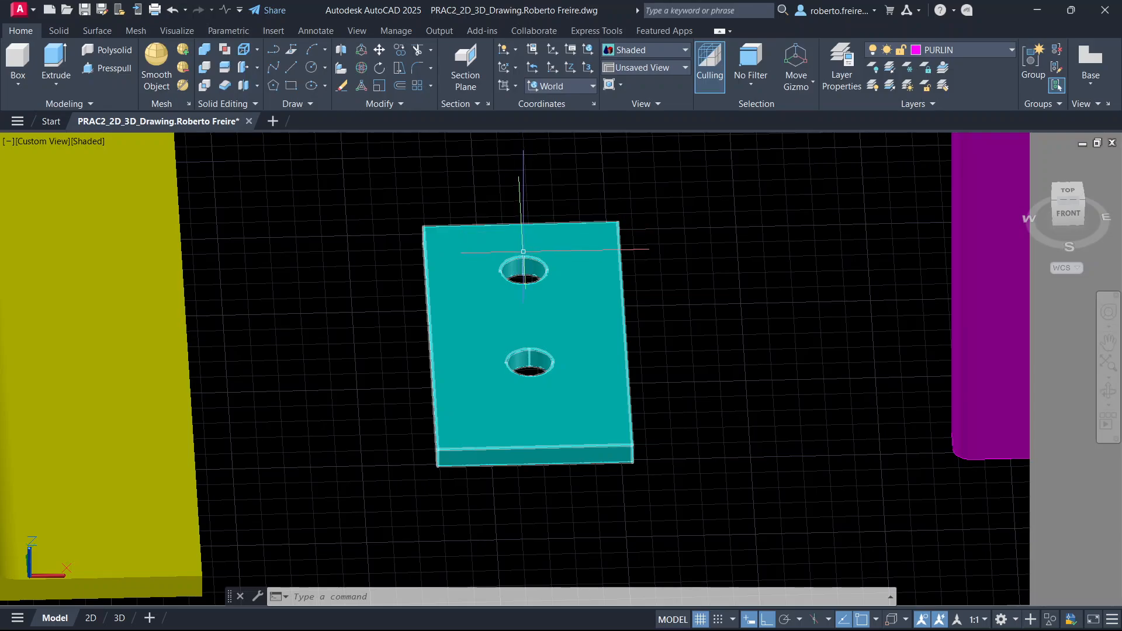
pyautogui.click(362, 69)
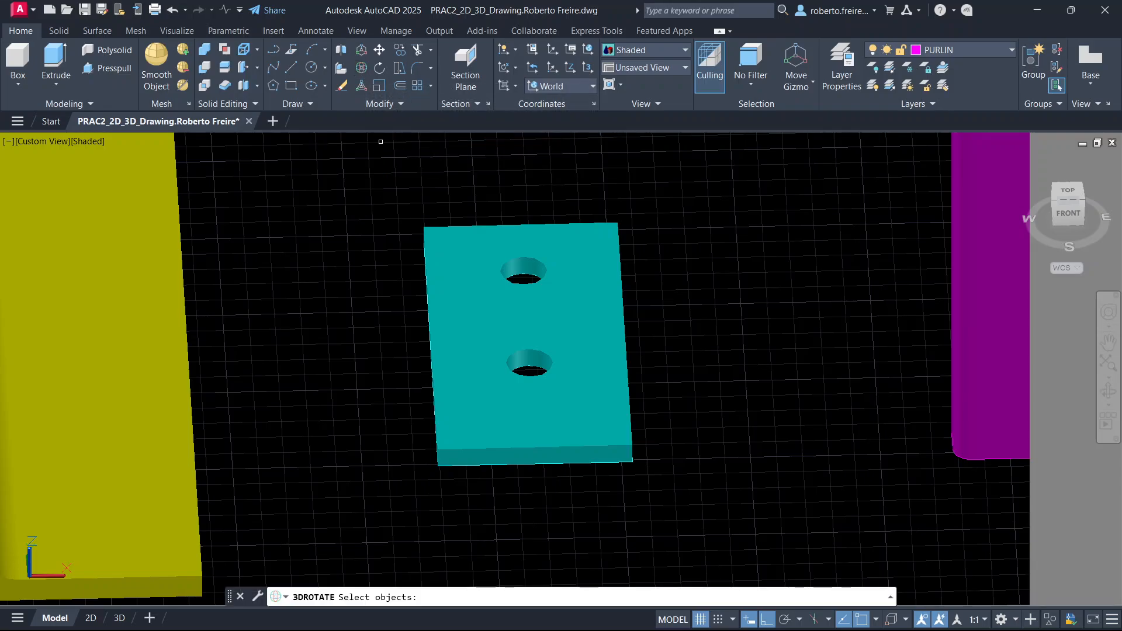
pyautogui.click(580, 314)
pyautogui.press('Return')
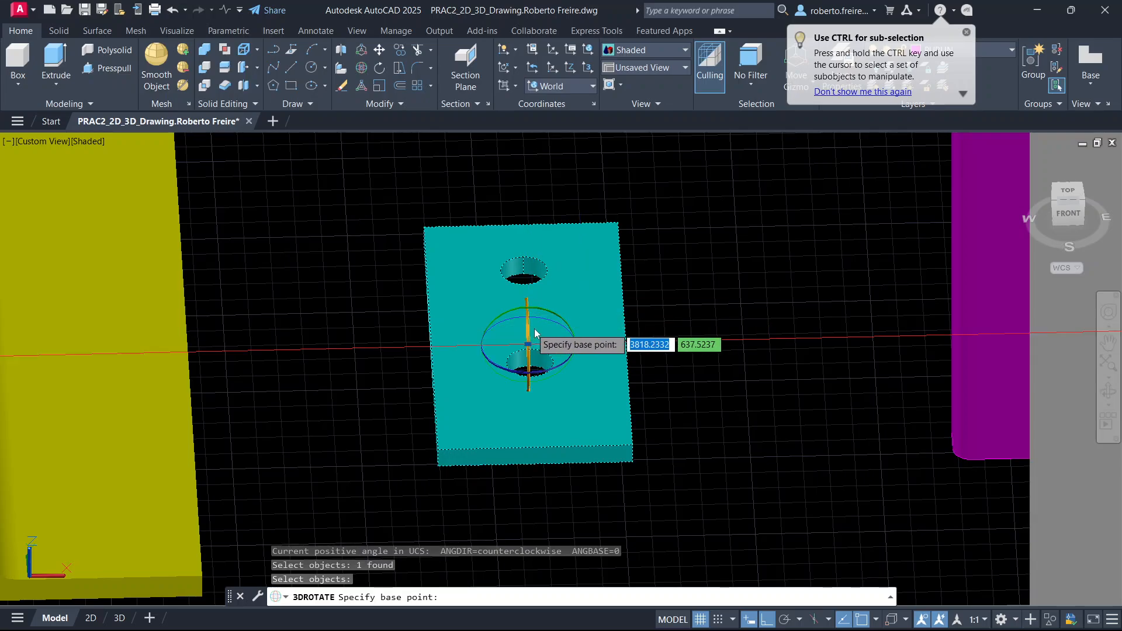
pyautogui.keyDown('shift'); pyautogui.moveTo(646, 349); pyautogui.dragTo(682, 353, button='middle'); pyautogui.keyUp('shift')
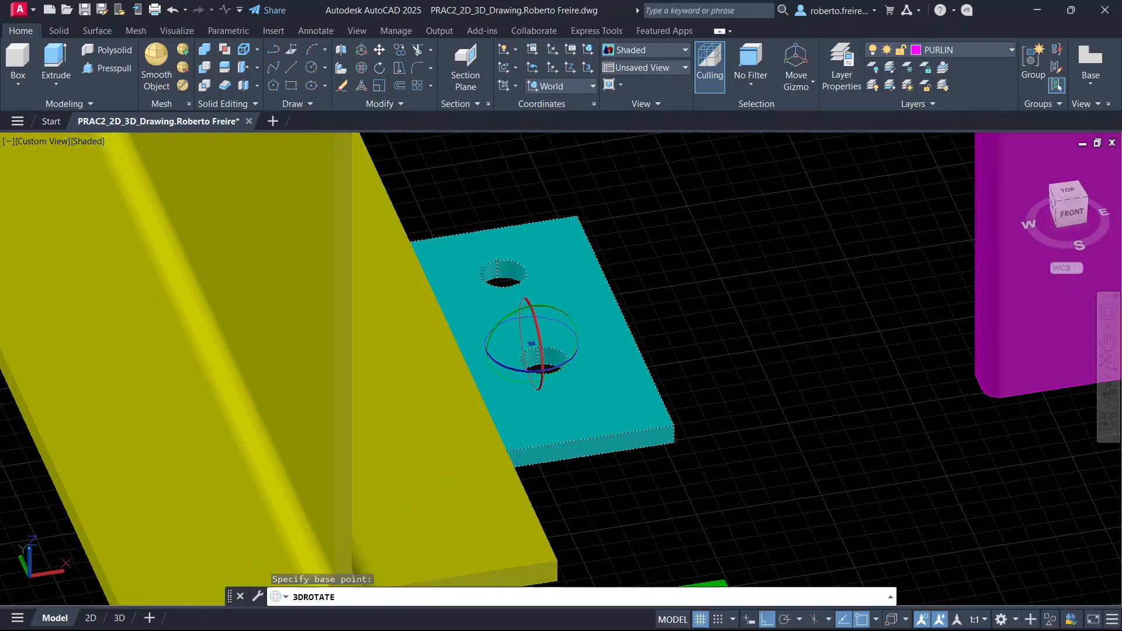
pyautogui.click(539, 336)
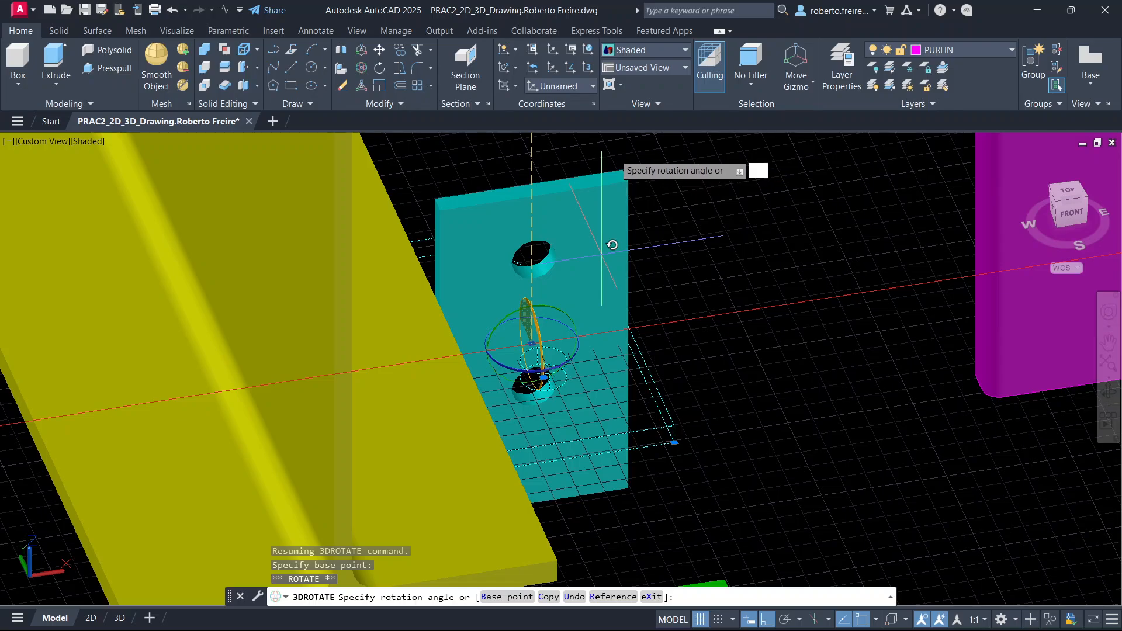
pyautogui.press('Return')
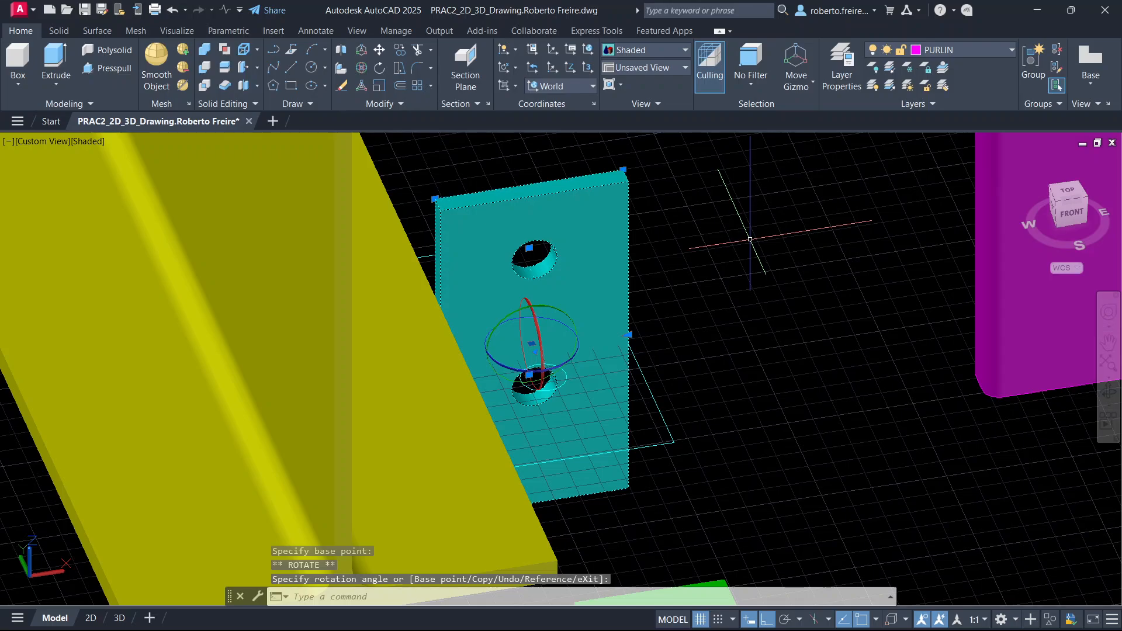
pyautogui.press('Escape')
pyautogui.scroll(-3, 742, 250)
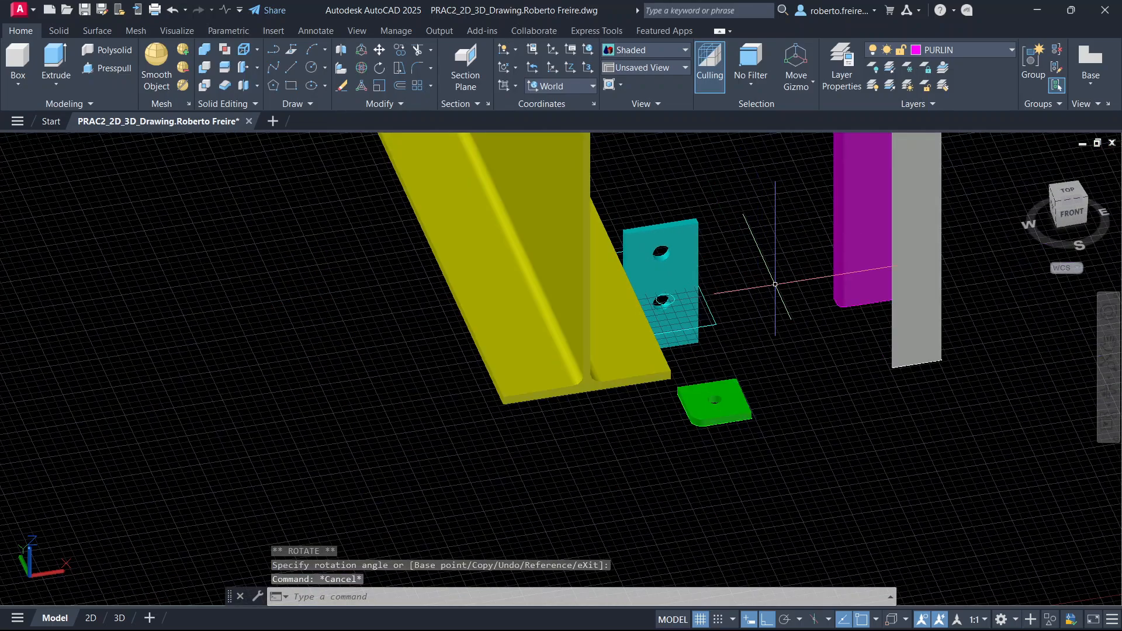
# Move the upright purlin cleat by its lower edge midpoint onto the midpoint of the rafter's upper flange end edge.
pyautogui.keyDown('shift'); pyautogui.moveTo(775, 285); pyautogui.dragTo(689, 243, button='middle'); pyautogui.keyUp('shift')
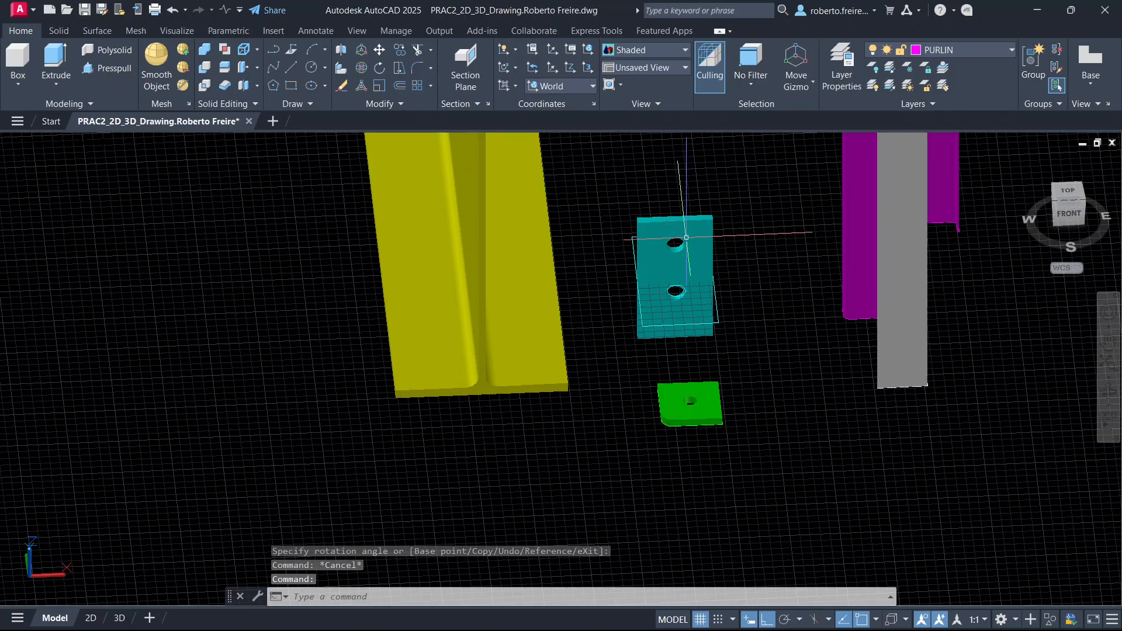
pyautogui.scroll(-3, 718, 325)
pyautogui.scroll(5, 648, 240)
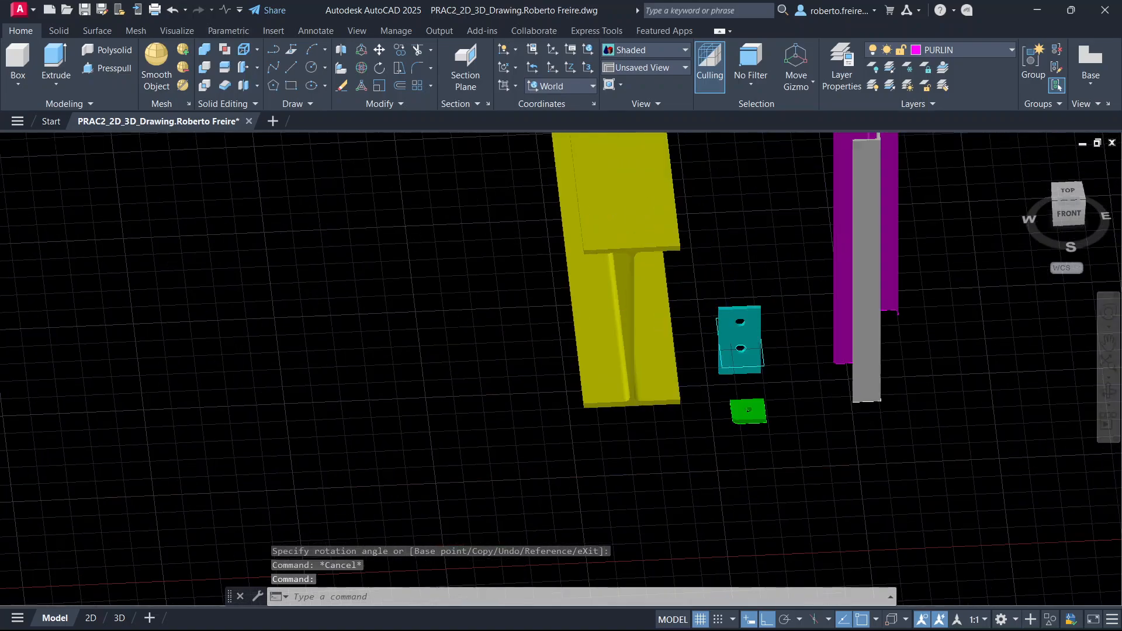
pyautogui.scroll(-4, 650, 259)
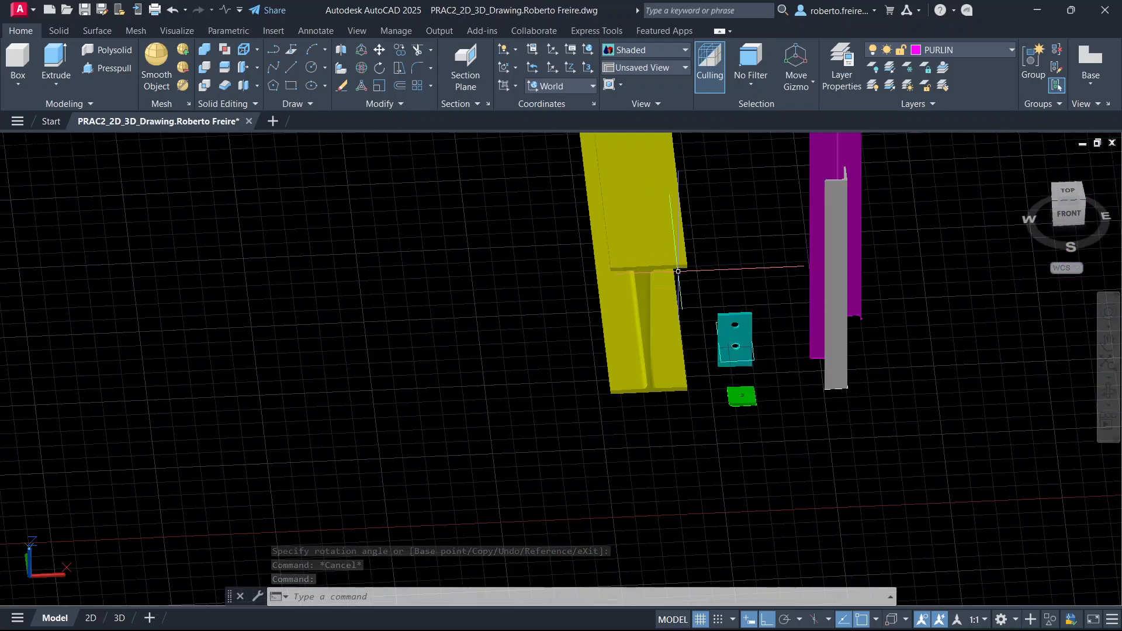
pyautogui.scroll(5, 741, 336)
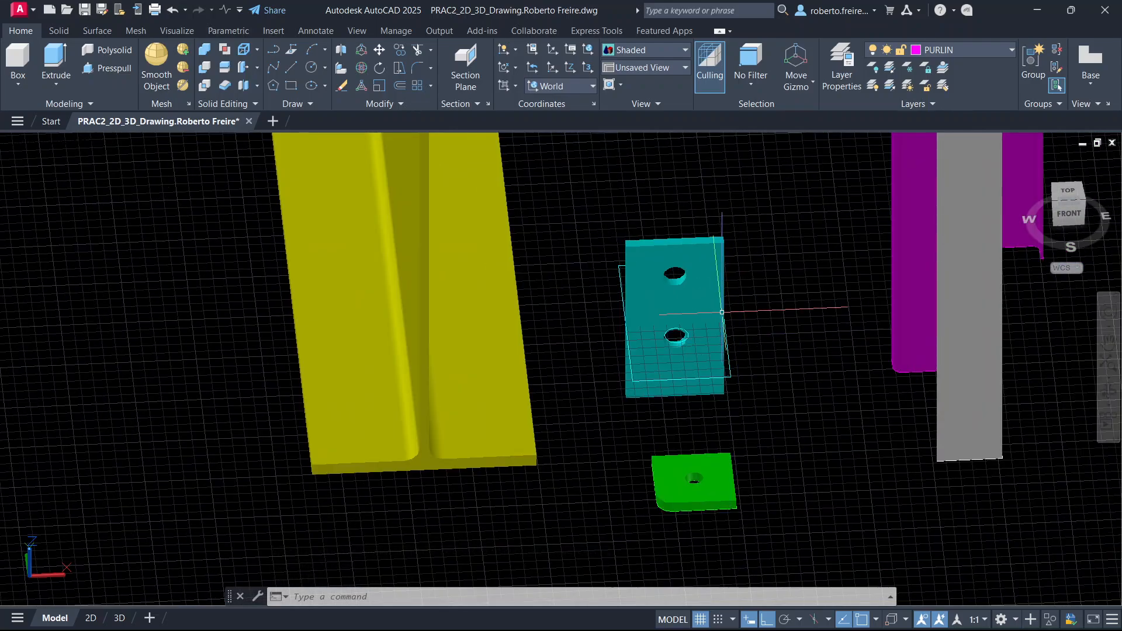
pyautogui.click(380, 52)
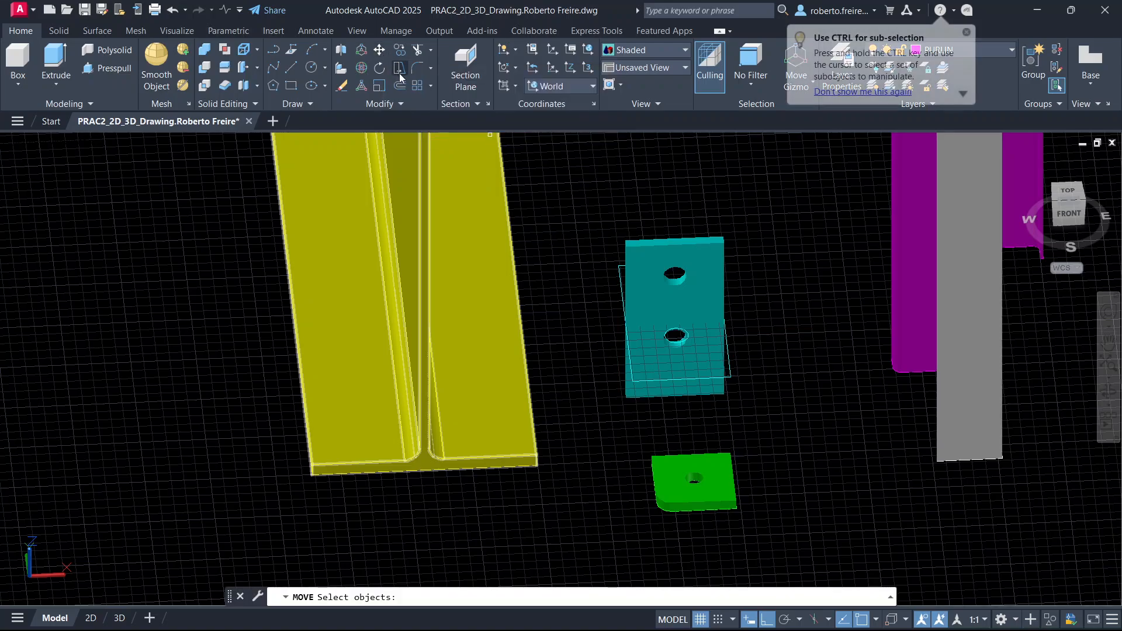
pyautogui.click(702, 263)
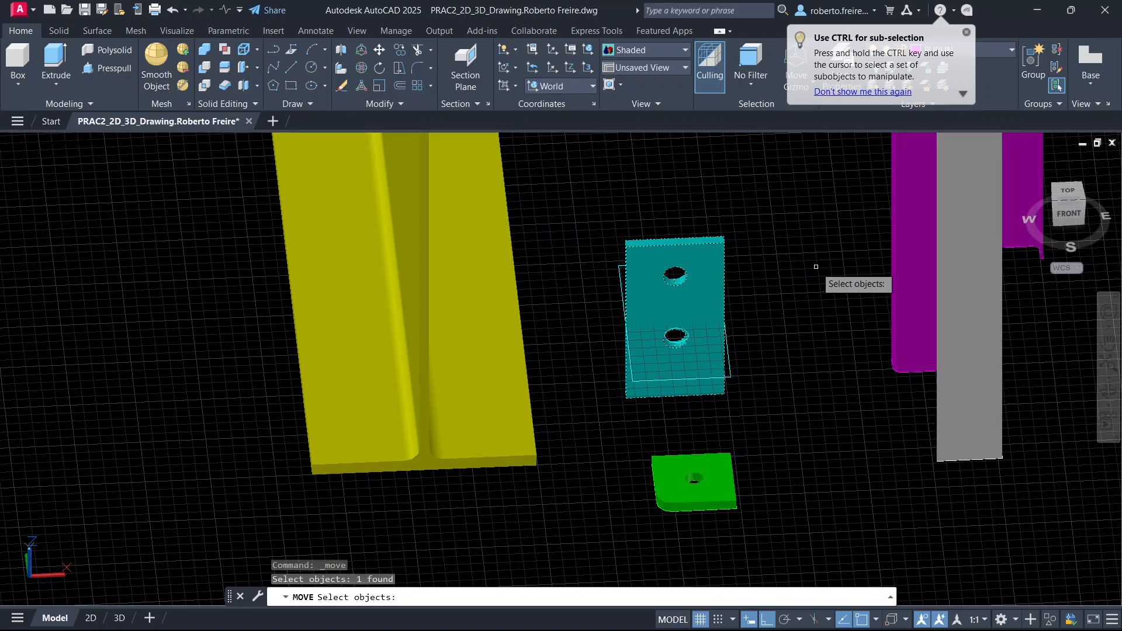
pyautogui.press('Return')
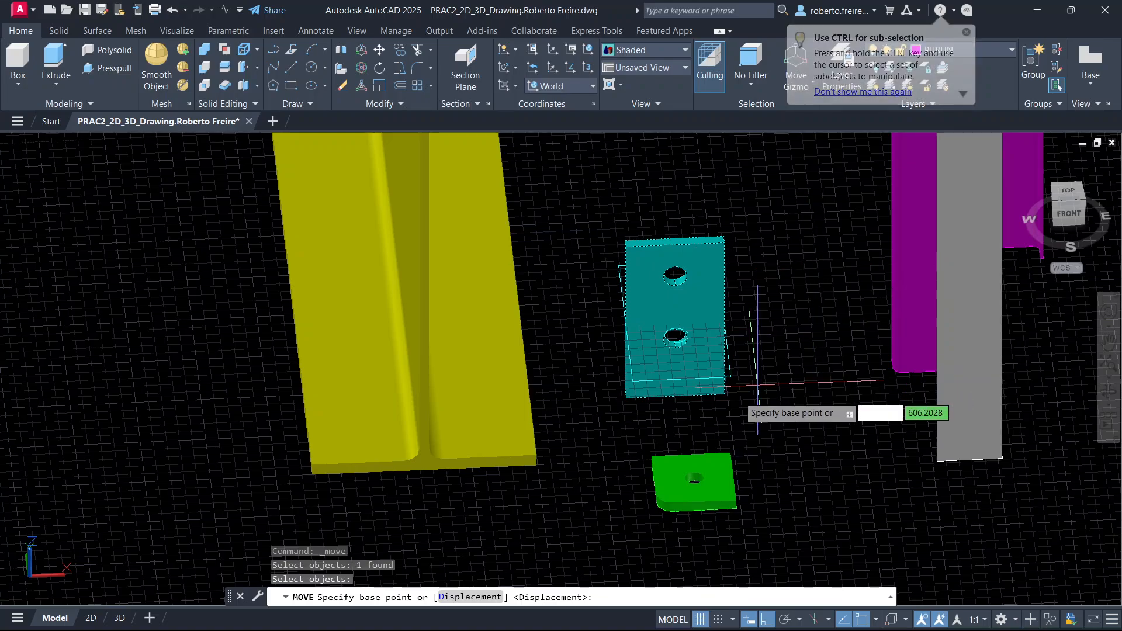
pyautogui.scroll(5, 686, 405)
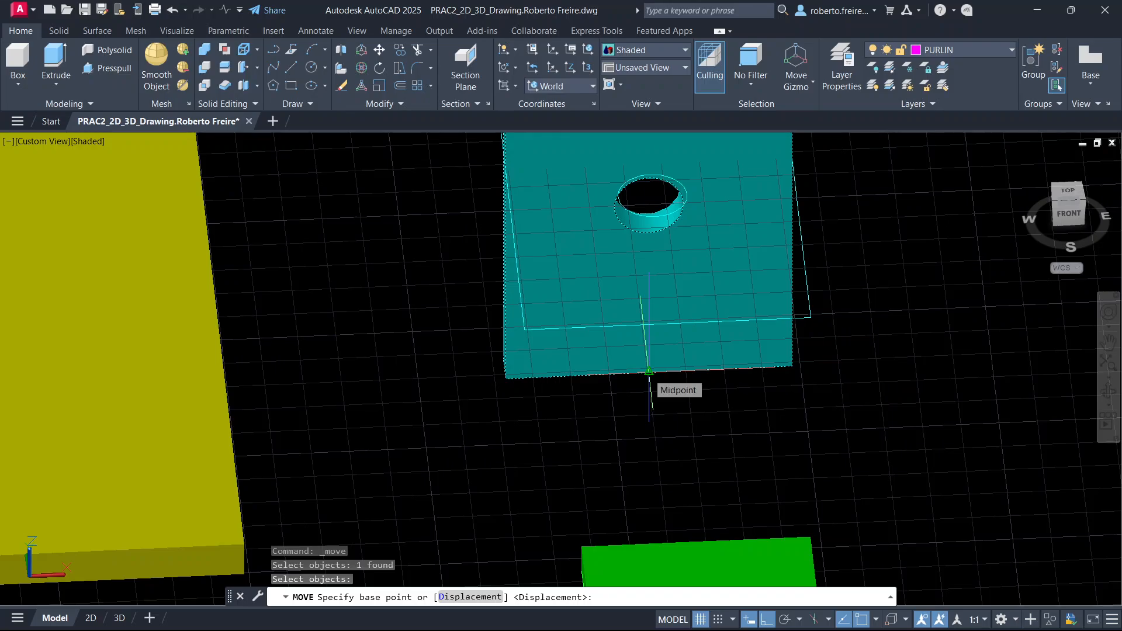
pyautogui.click(649, 372)
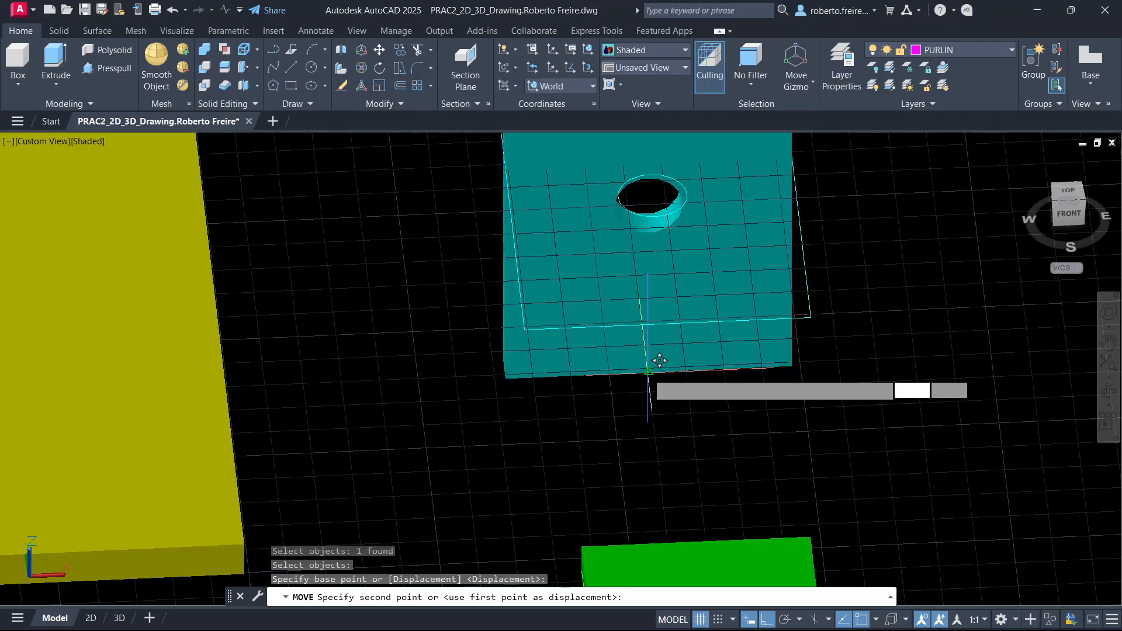
pyautogui.scroll(-10, 672, 356)
pyautogui.scroll(8, 643, 350)
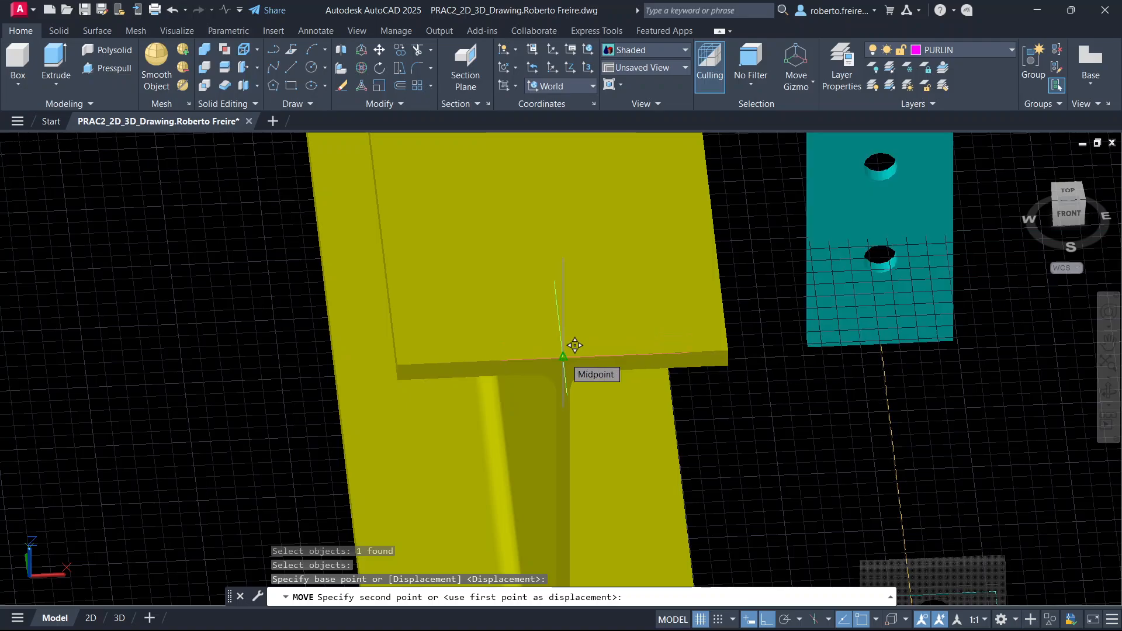
pyautogui.click(575, 346)
# Erase the leftover 2D purlin cleat outline and its two hole circles beside the rafter.
pyautogui.scroll(-5, 575, 345)
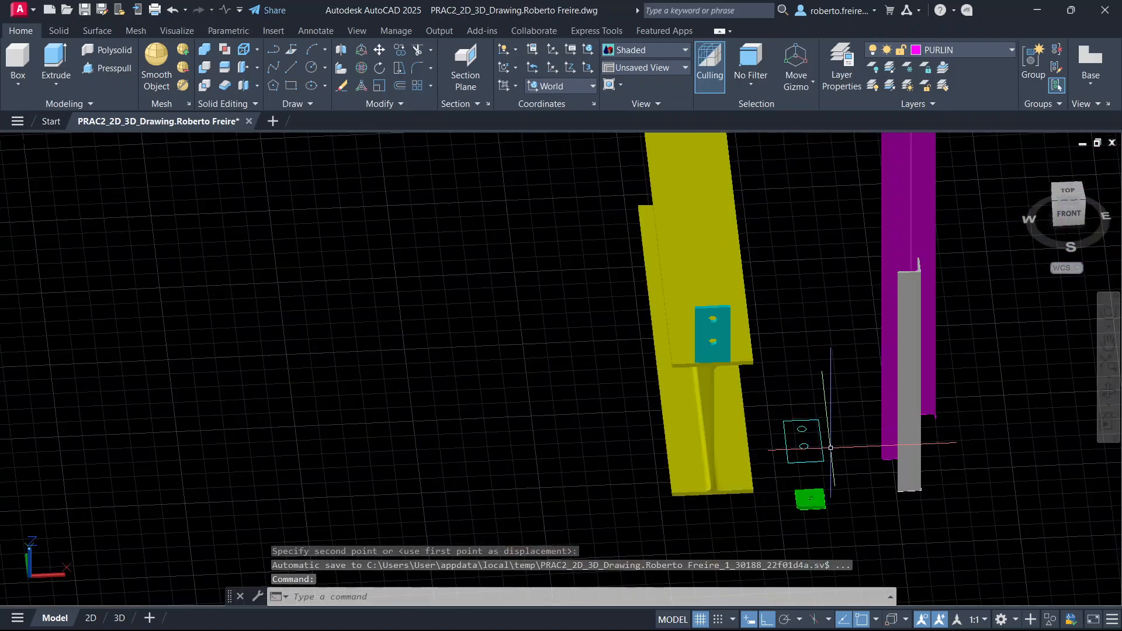
pyautogui.scroll(5, 831, 447)
pyautogui.click(800, 308)
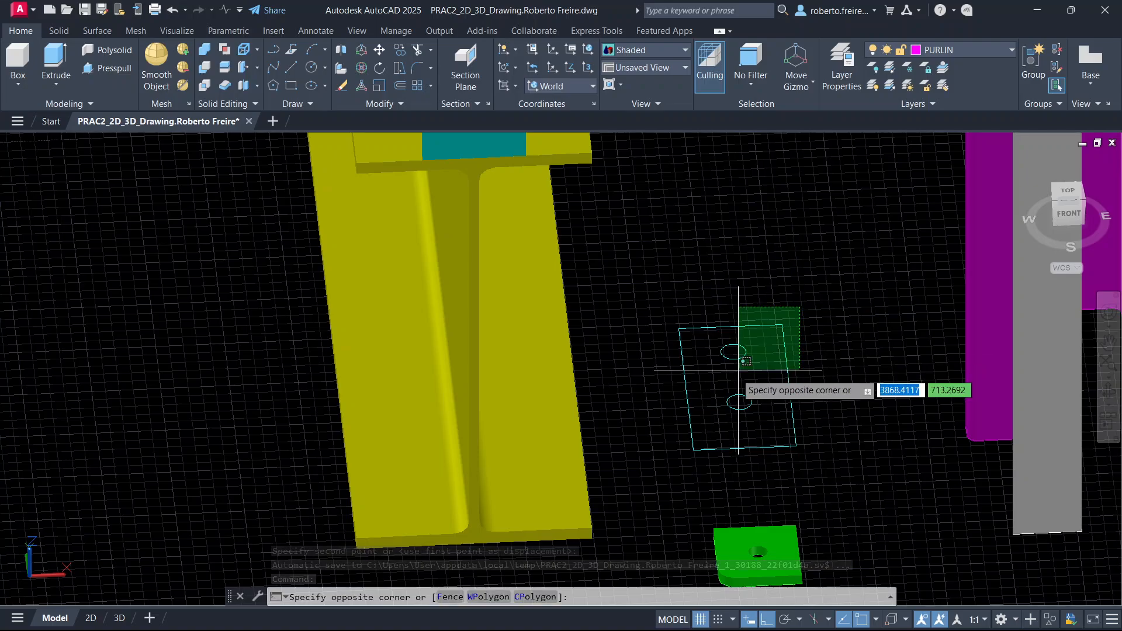
pyautogui.click(686, 460)
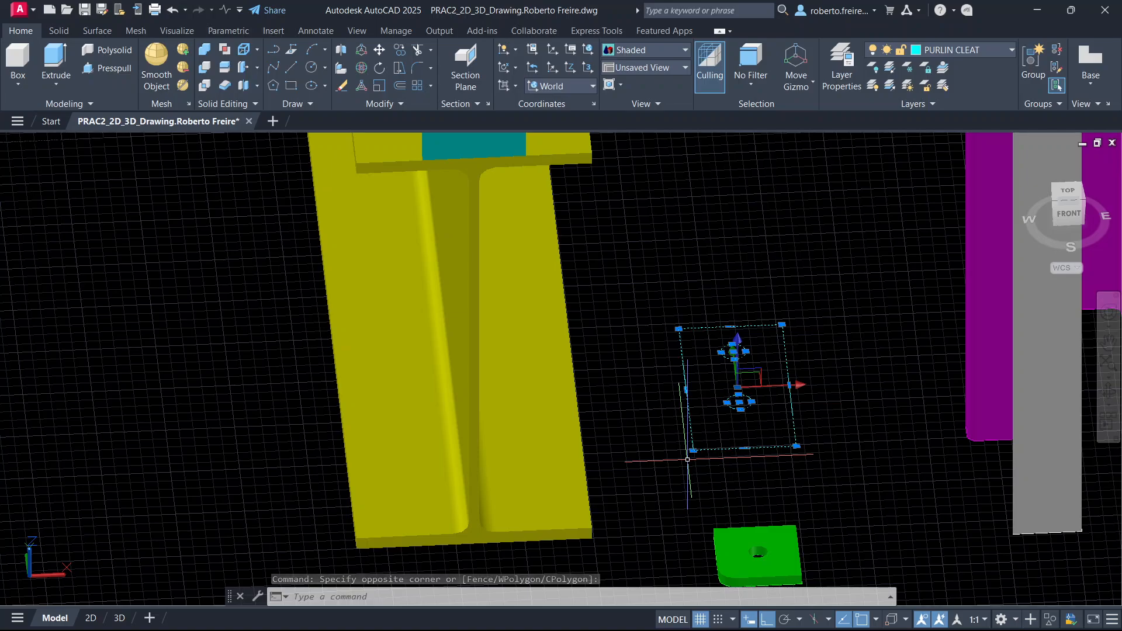
pyautogui.press('Delete')
pyautogui.scroll(-3, 740, 418)
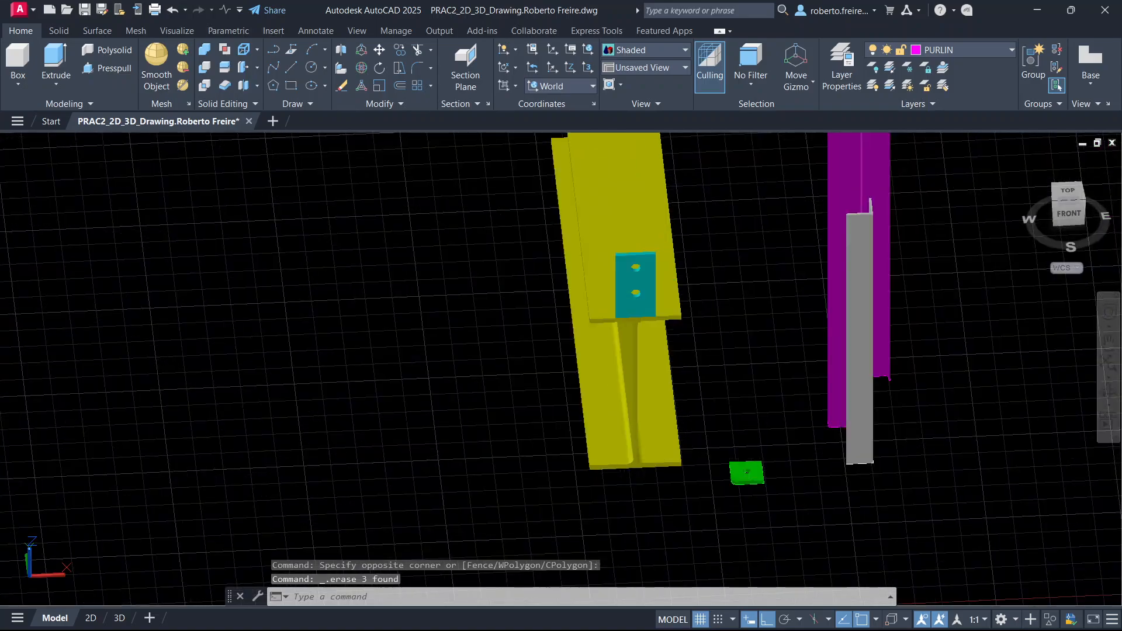
# Rotate the green fly bracing cleat 90 degrees about the X axis with 3D Rotate so it stands upright, and clear the selection.
pyautogui.scroll(-3, 729, 371)
pyautogui.scroll(6, 725, 377)
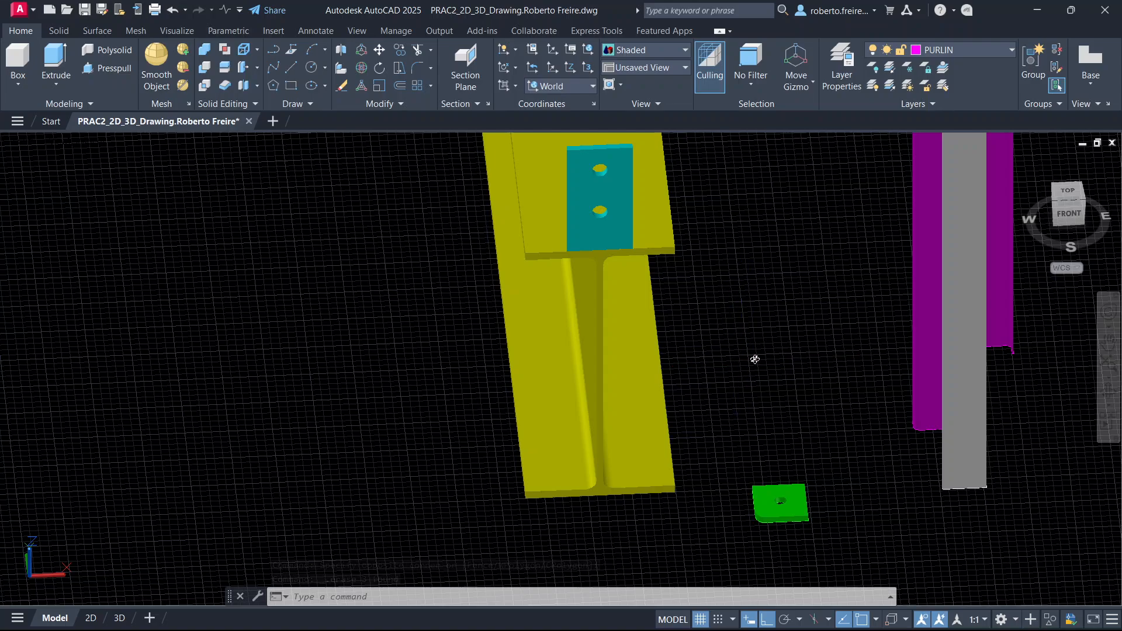
pyautogui.keyDown('shift'); pyautogui.moveTo(754, 359); pyautogui.dragTo(778, 365, button='middle'); pyautogui.keyUp('shift')
pyautogui.scroll(-3, 777, 366)
pyautogui.scroll(4, 776, 366)
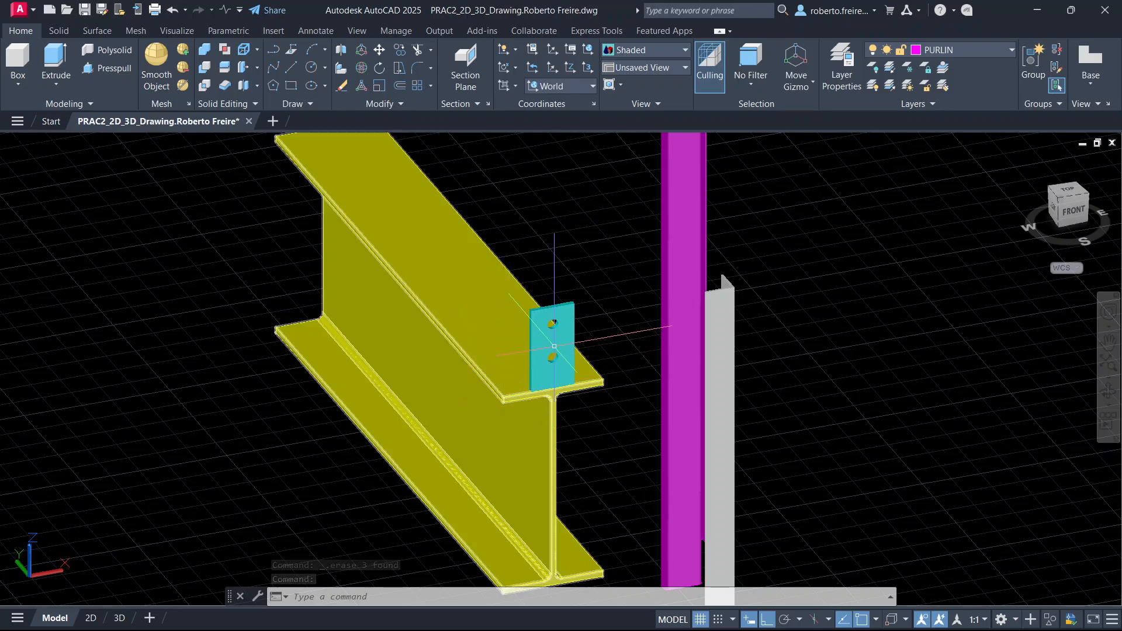
pyautogui.scroll(-4, 546, 342)
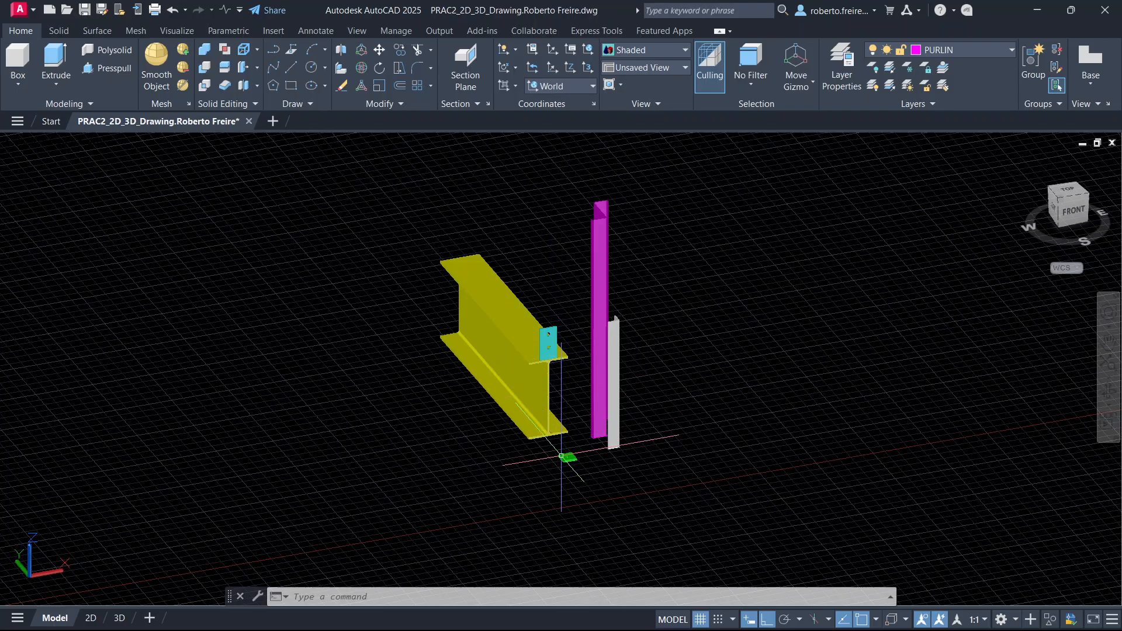
pyautogui.scroll(5, 566, 457)
pyautogui.keyDown('shift'); pyautogui.moveTo(626, 451); pyautogui.dragTo(570, 451, button='middle'); pyautogui.keyUp('shift')
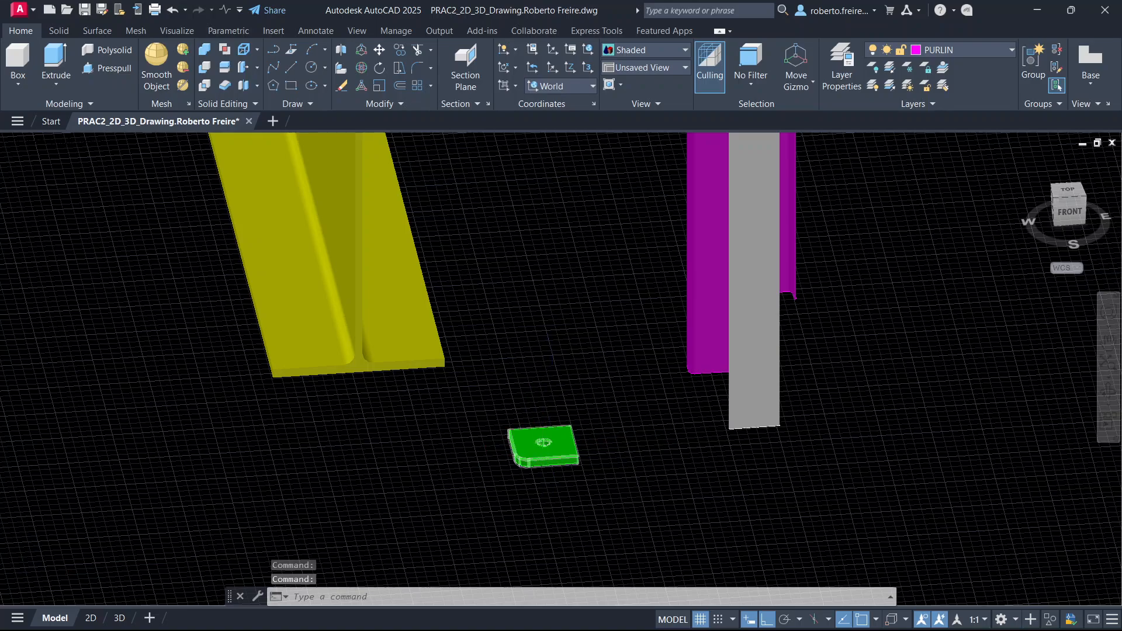
pyautogui.scroll(5, 552, 453)
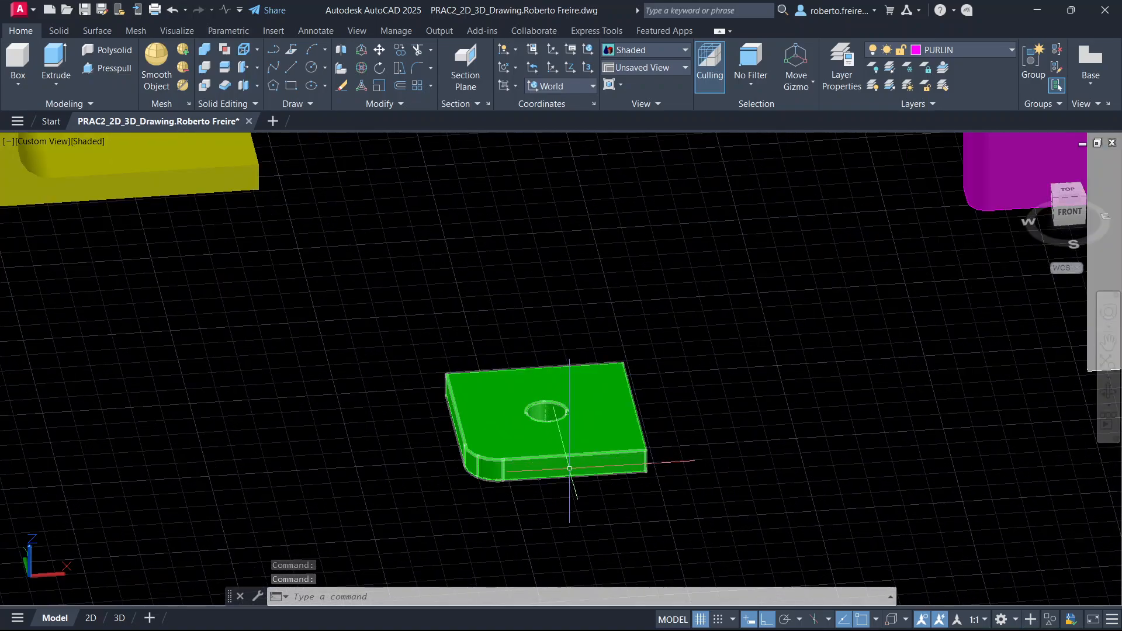
pyautogui.click(362, 68)
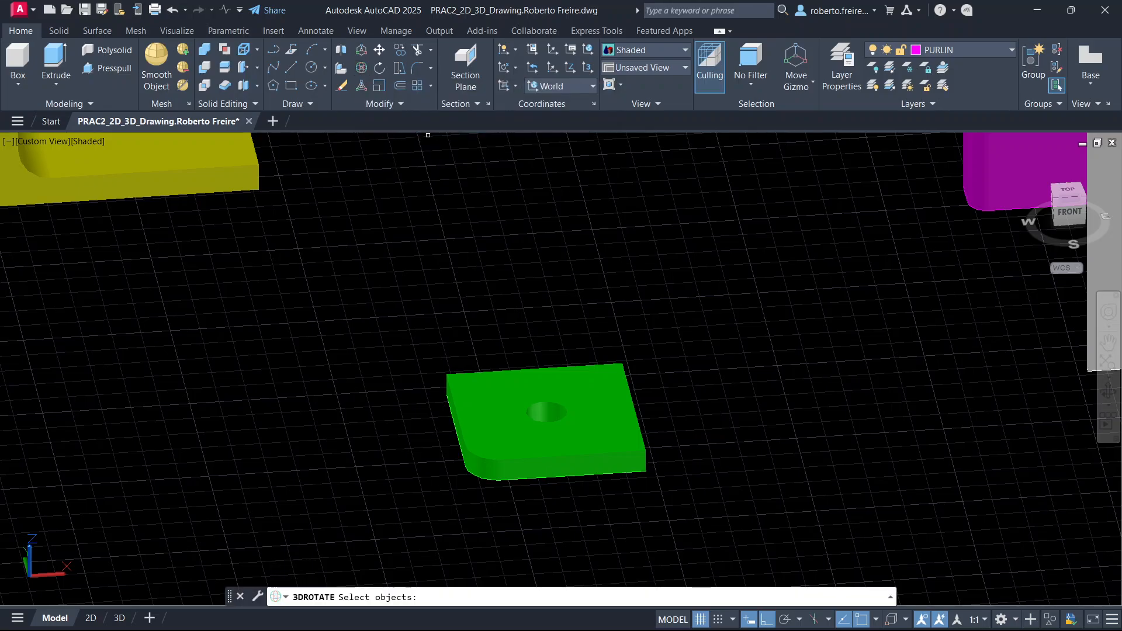
pyautogui.click(592, 401)
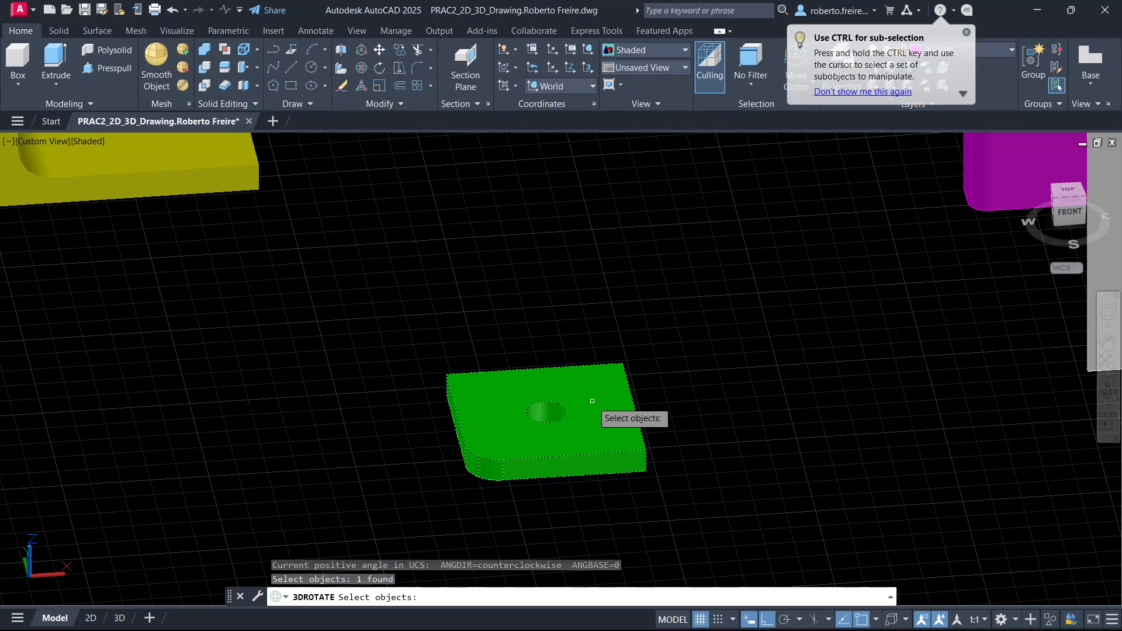
pyautogui.press('Return')
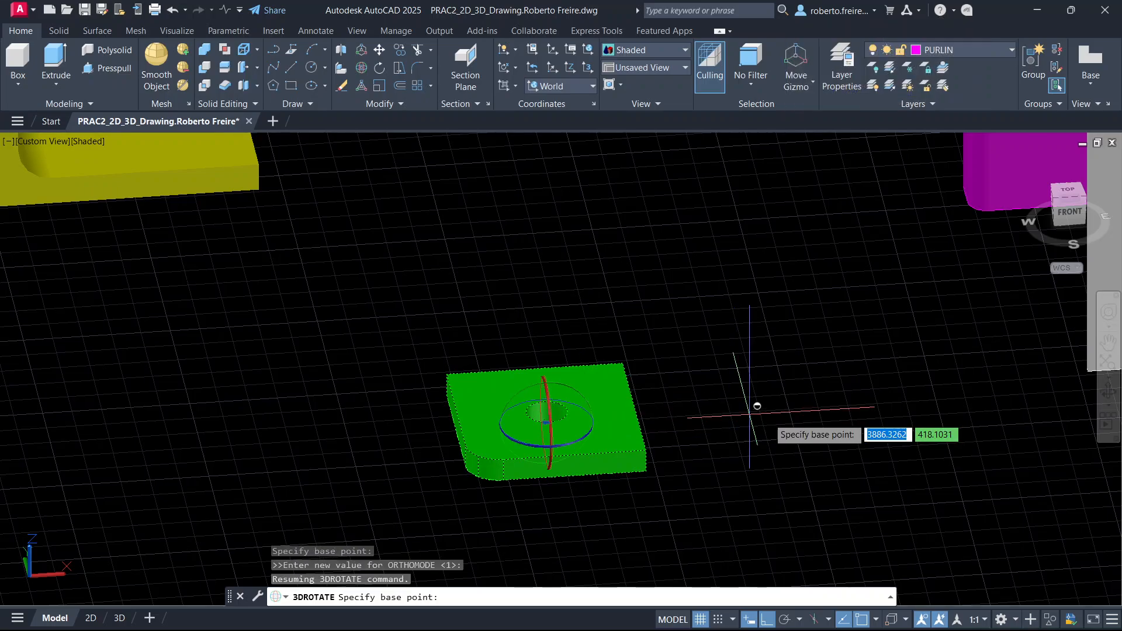
pyautogui.keyDown('shift'); pyautogui.moveTo(753, 400); pyautogui.dragTo(804, 427, button='middle'); pyautogui.keyUp('shift')
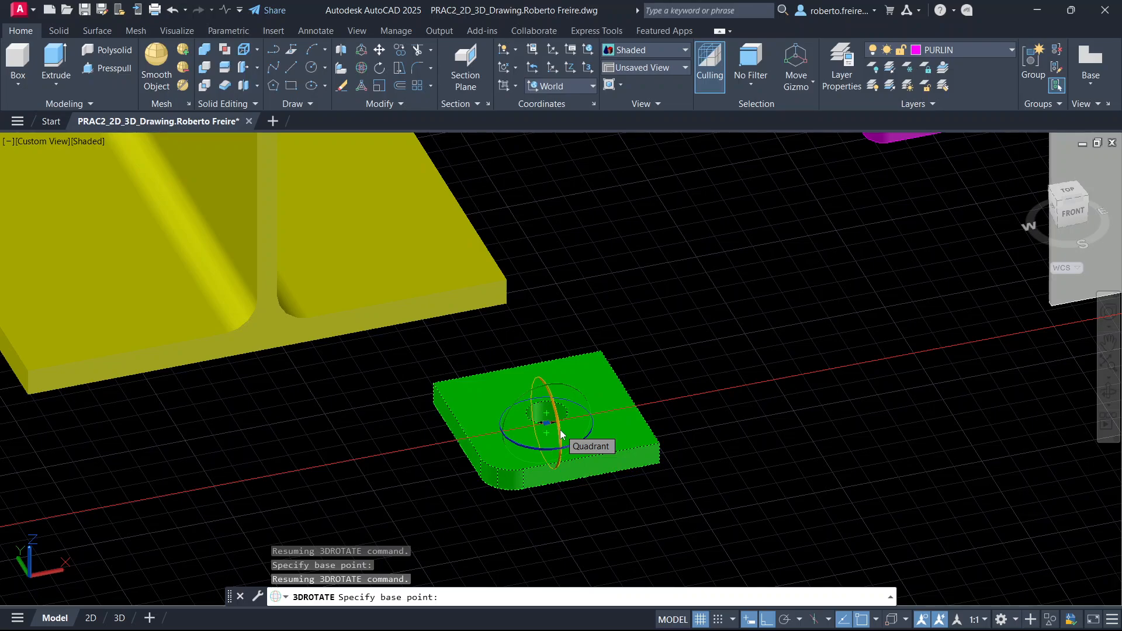
pyautogui.click(560, 433)
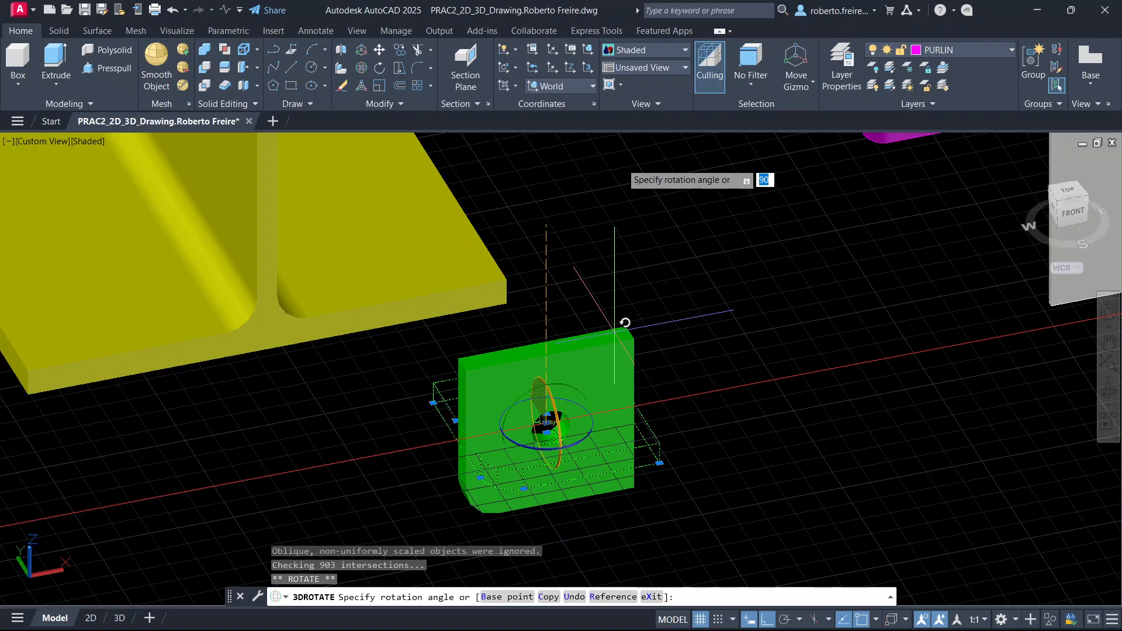
pyautogui.press('Return')
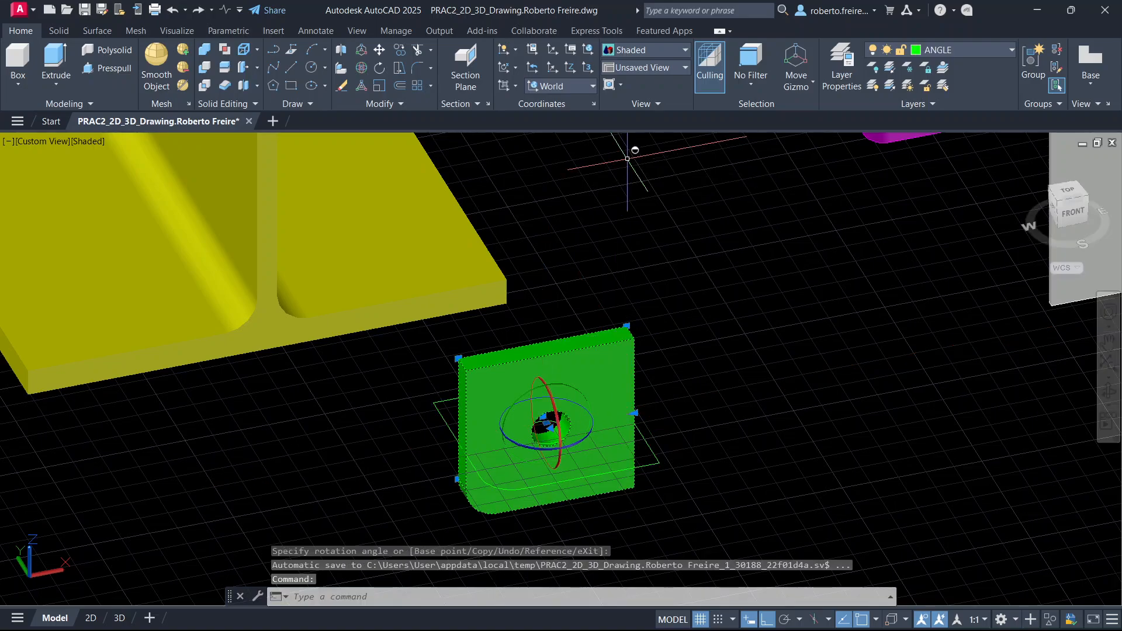
pyautogui.press('Return')
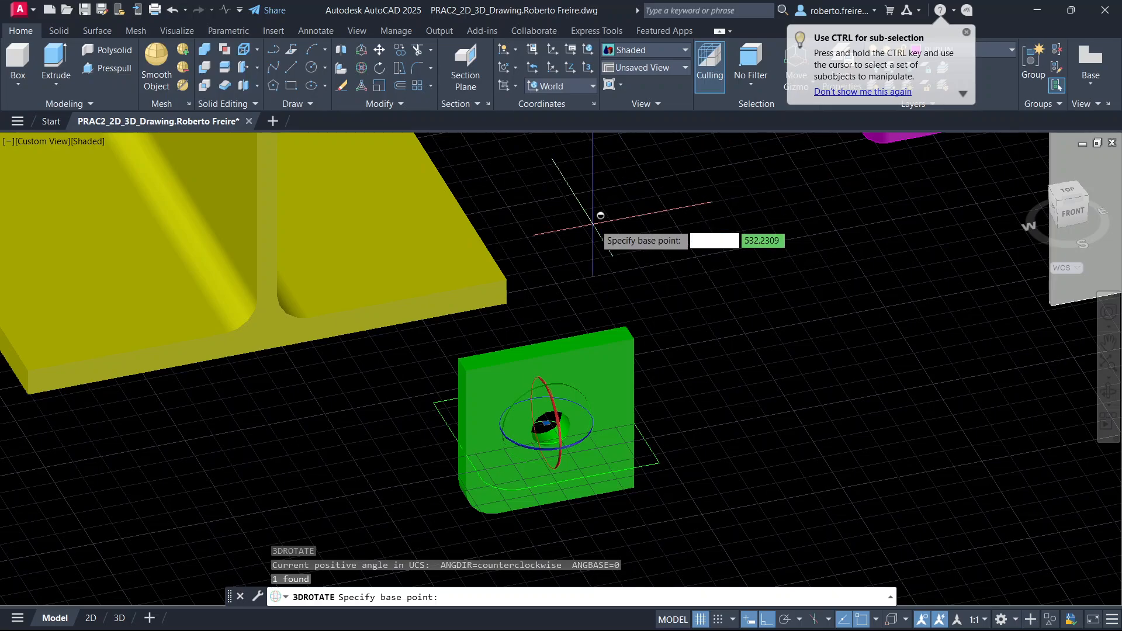
pyautogui.press('Escape')
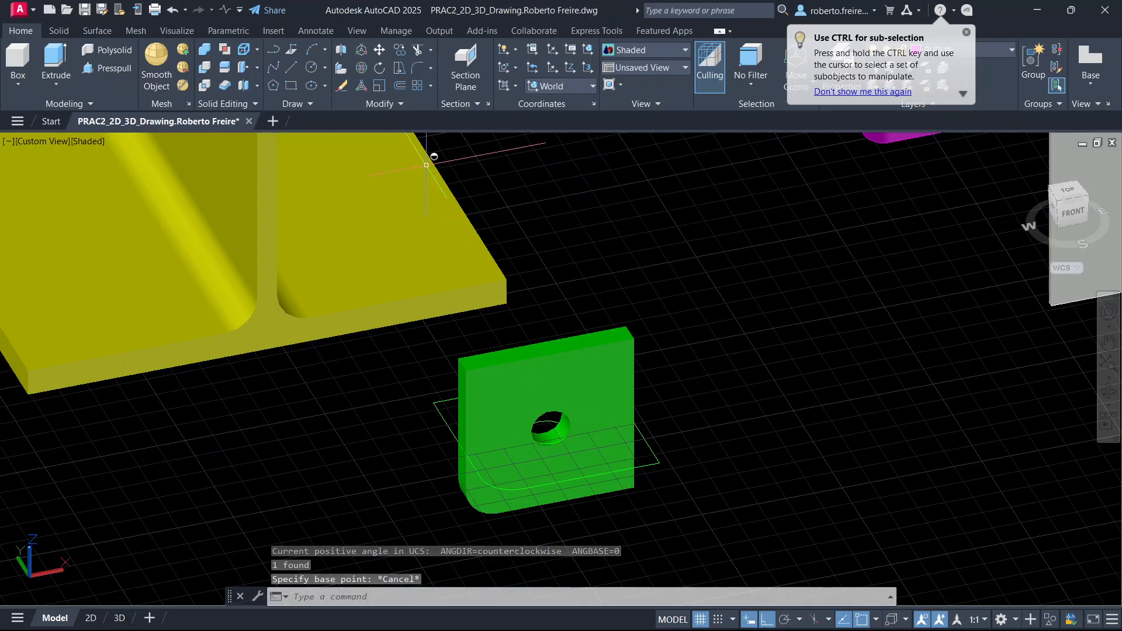
# Move the upright fly bracing cleat by its rounded corner's midpoint onto the fillet between the rafter's web and lower flange at the end face.
pyautogui.click(380, 51)
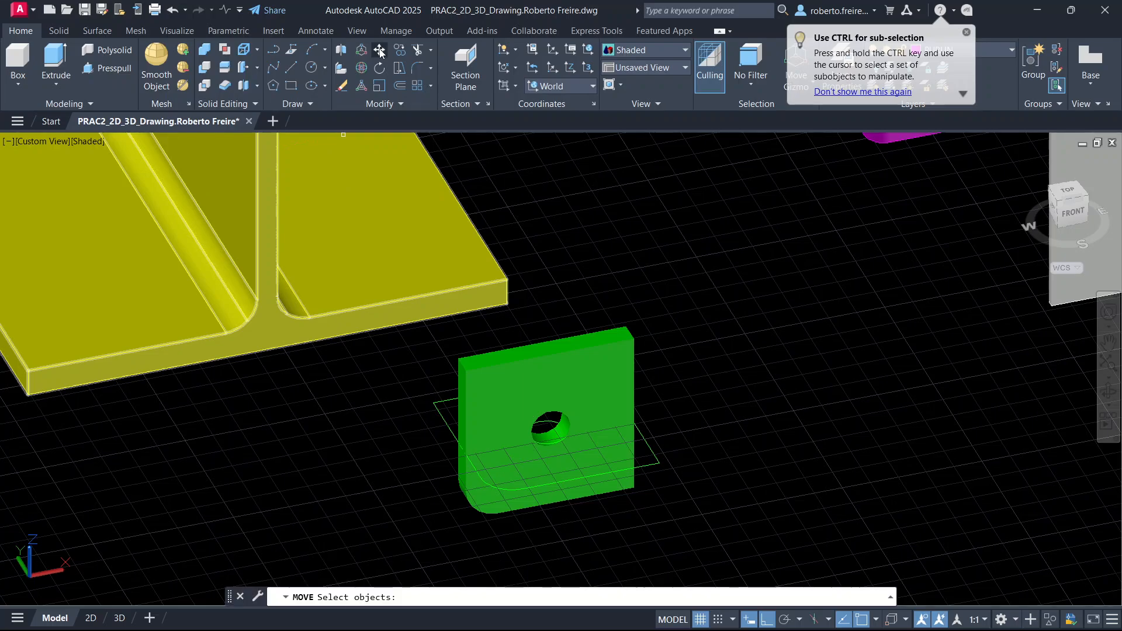
pyautogui.click(597, 365)
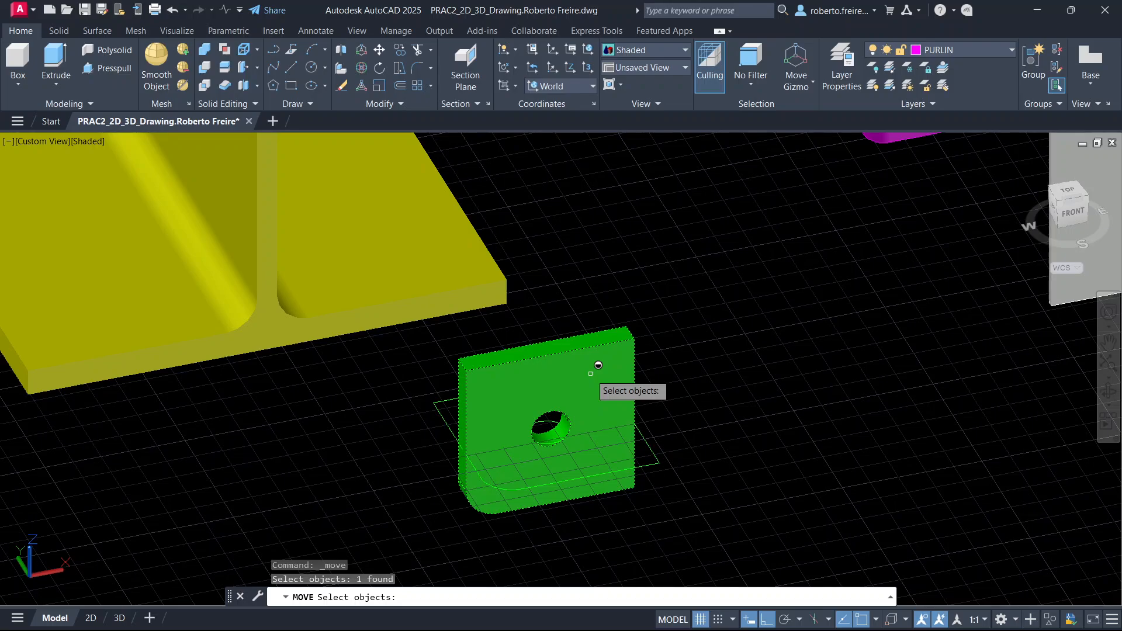
pyautogui.press('Return')
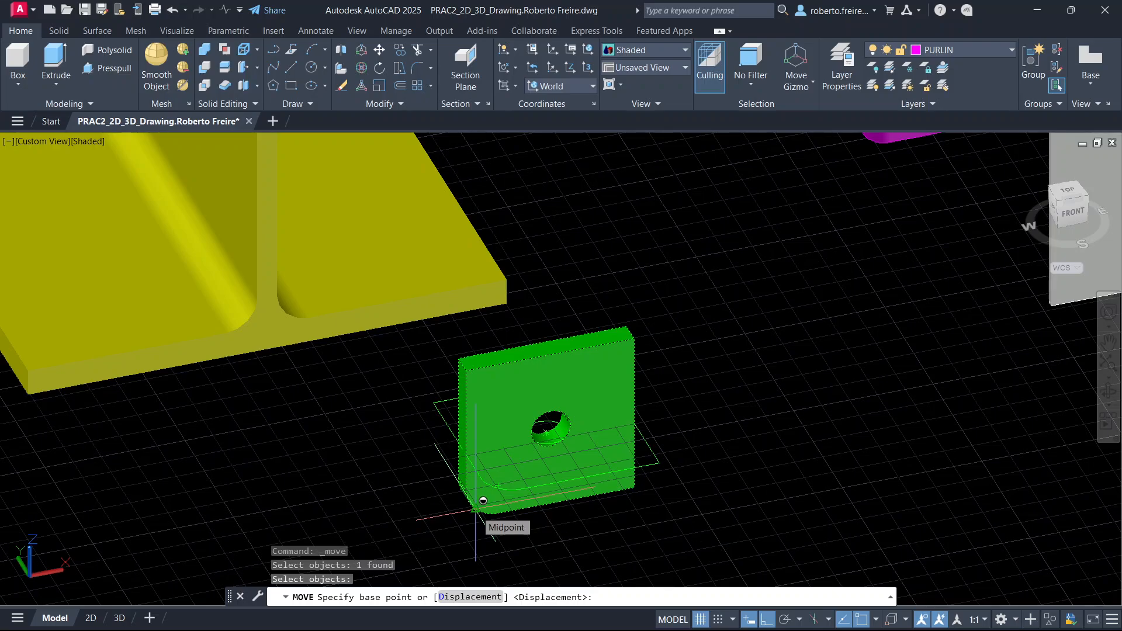
pyautogui.click(483, 501)
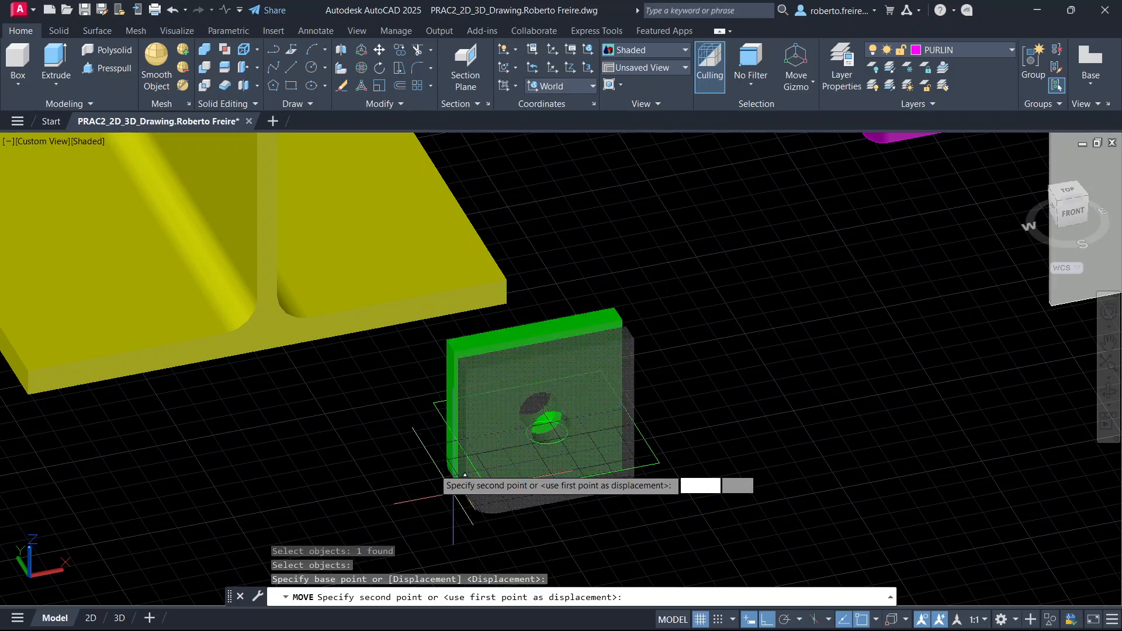
pyautogui.click(298, 301)
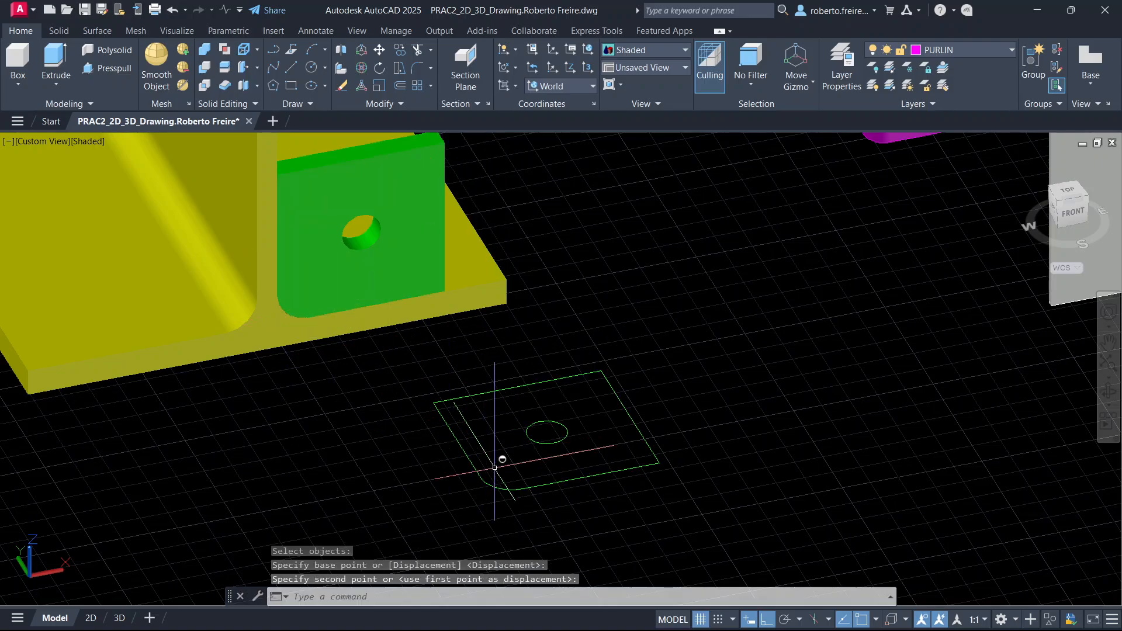
# Erase the leftover 2D fly bracing cleat outline and its hole circle in front of the rafter.
pyautogui.scroll(-2, 431, 431)
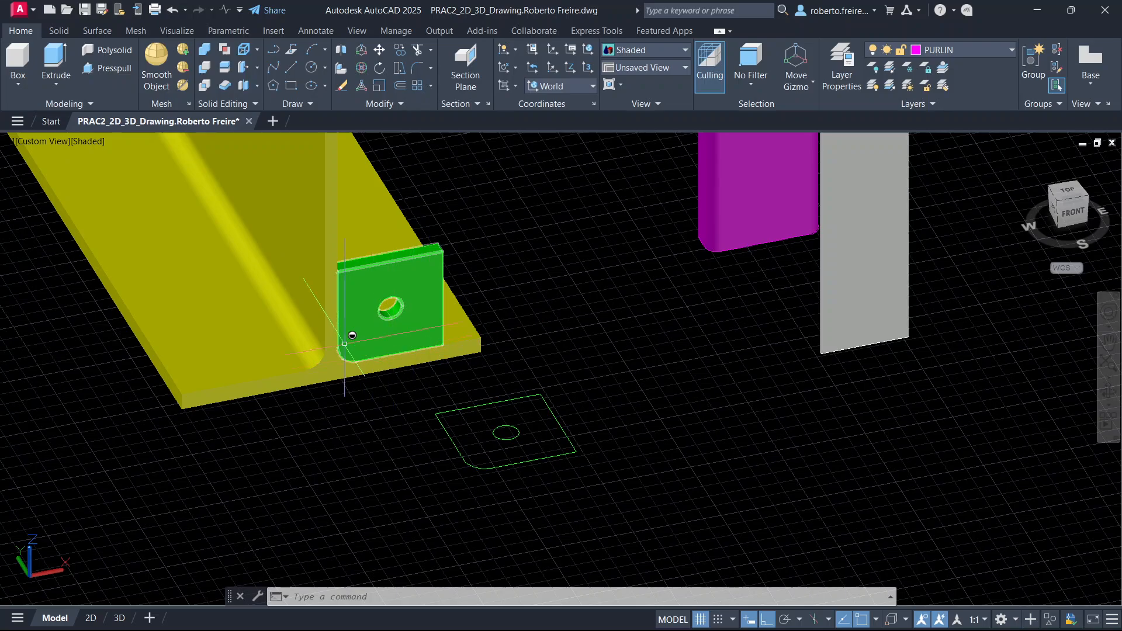
pyautogui.click(577, 386)
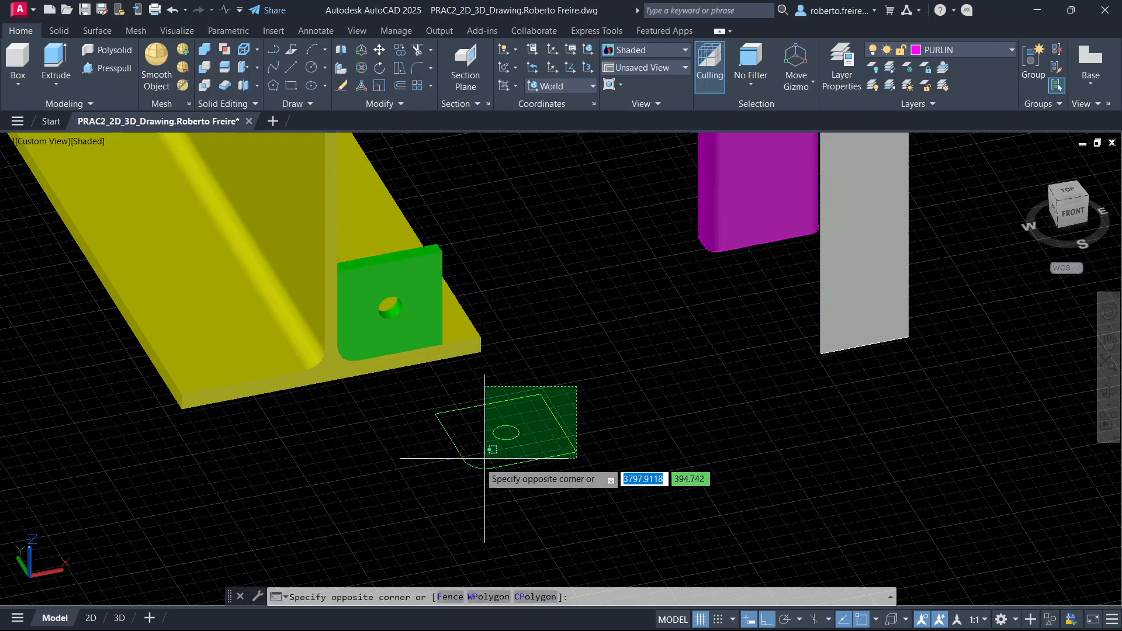
pyautogui.click(431, 485)
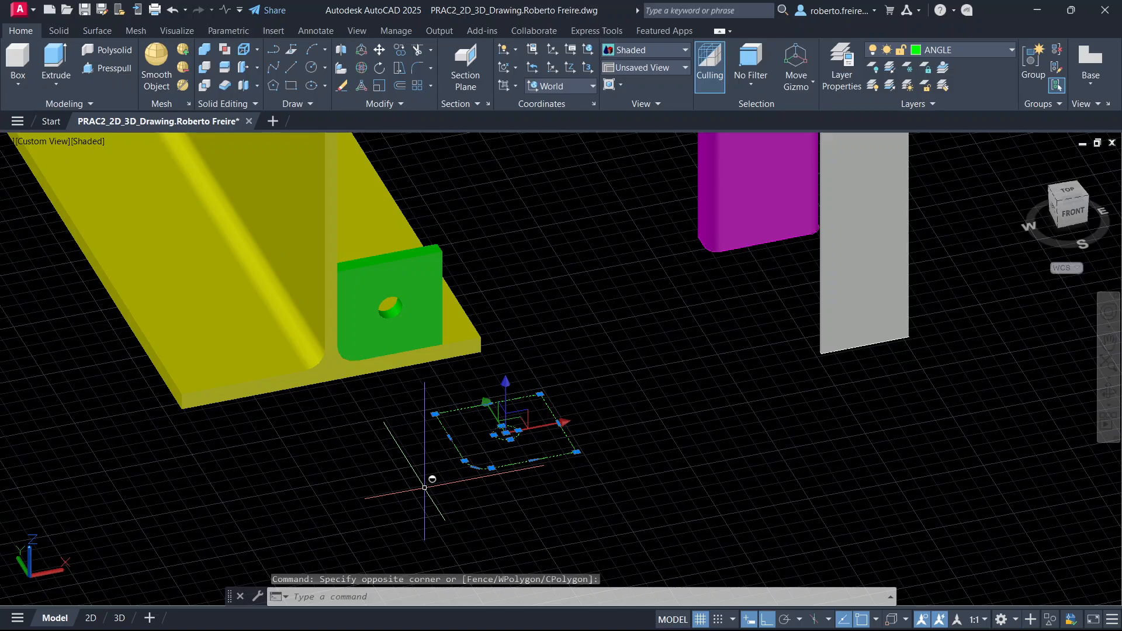
pyautogui.press('Delete')
# Switch to the fly bracing specifications PDF, examine the assembly views on page 8 for the angle's placement, and return to AutoCAD.
pyautogui.scroll(-4, 433, 476)
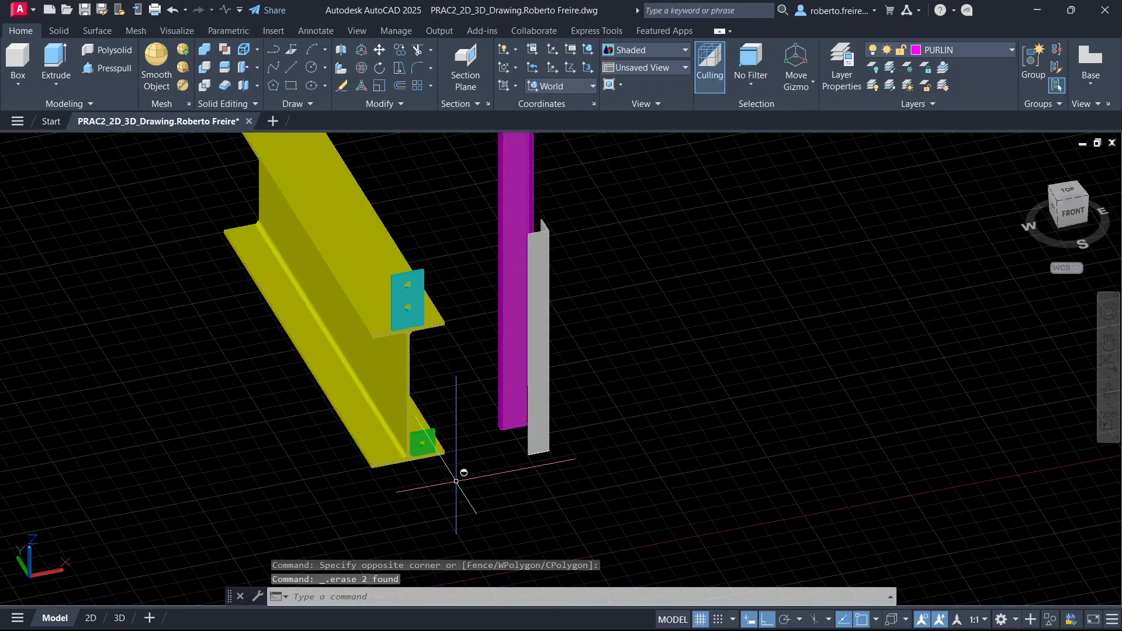
pyautogui.scroll(3, 475, 473)
pyautogui.scroll(-2, 534, 468)
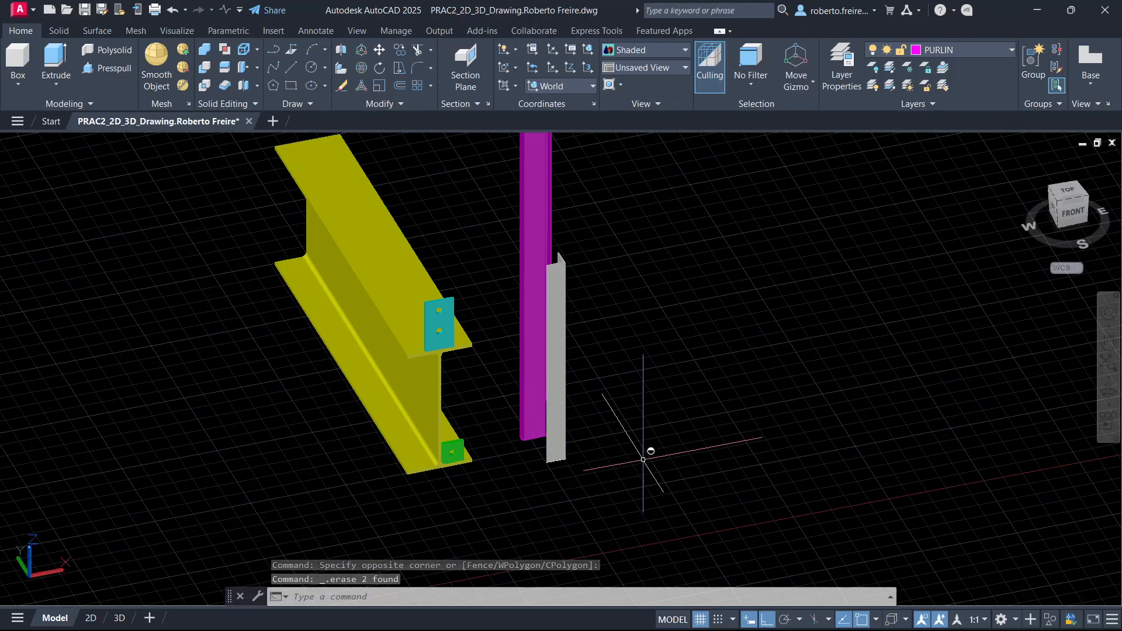
pyautogui.keyDown('shift'); pyautogui.moveTo(534, 468); pyautogui.dragTo(641, 427, button='middle'); pyautogui.keyUp('shift')
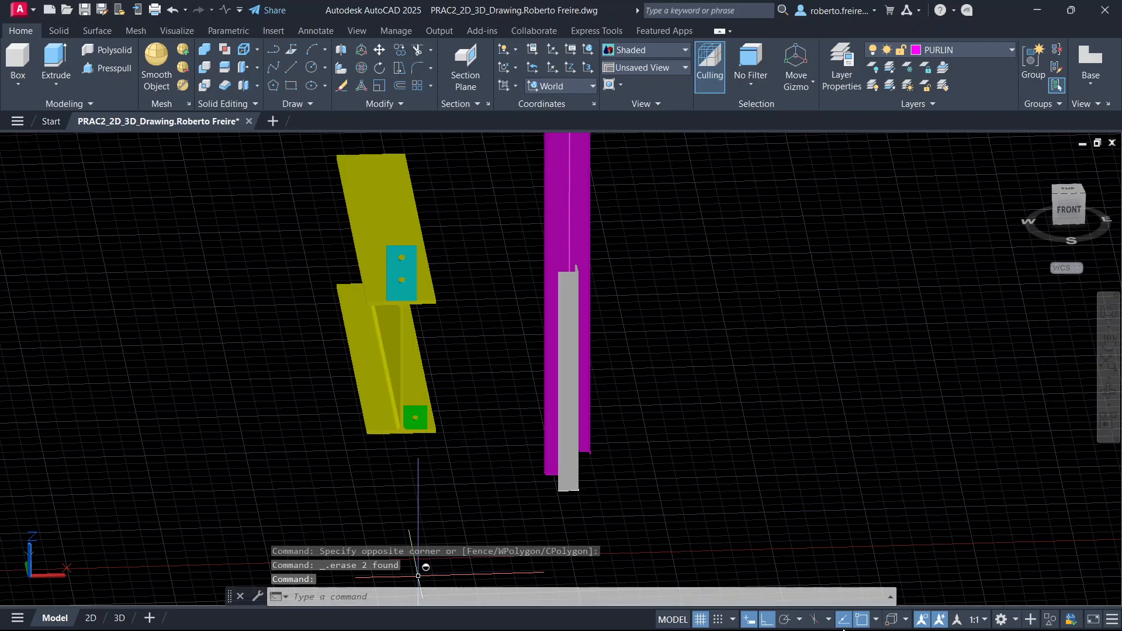
pyautogui.moveTo(882, 624)
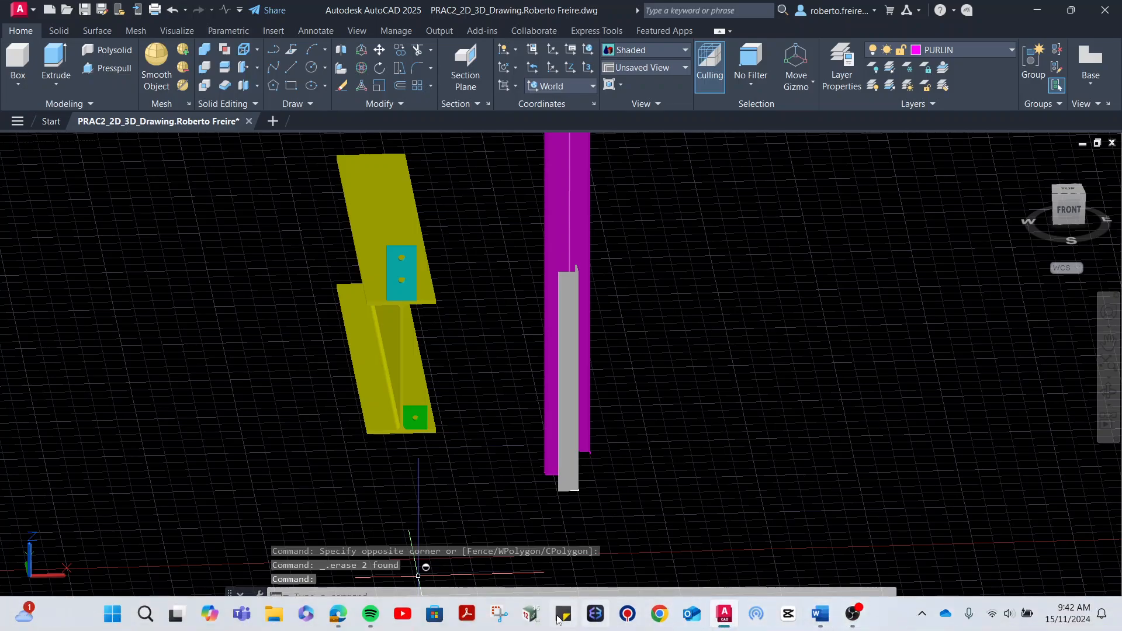
pyautogui.click(347, 617)
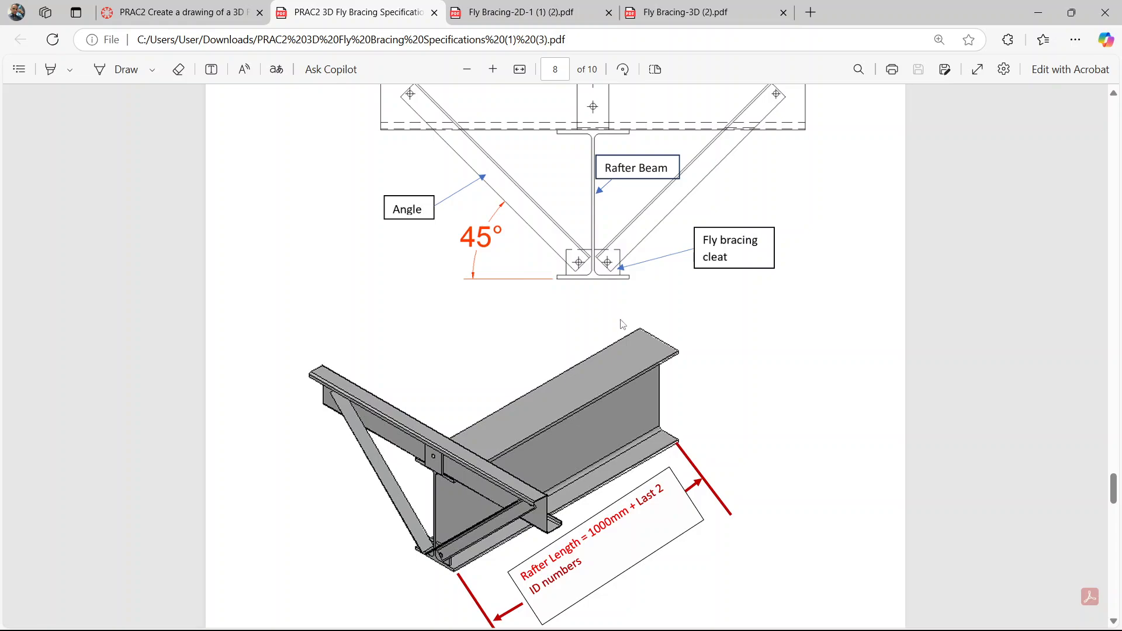
pyautogui.hotkey('alt', 'Tab')
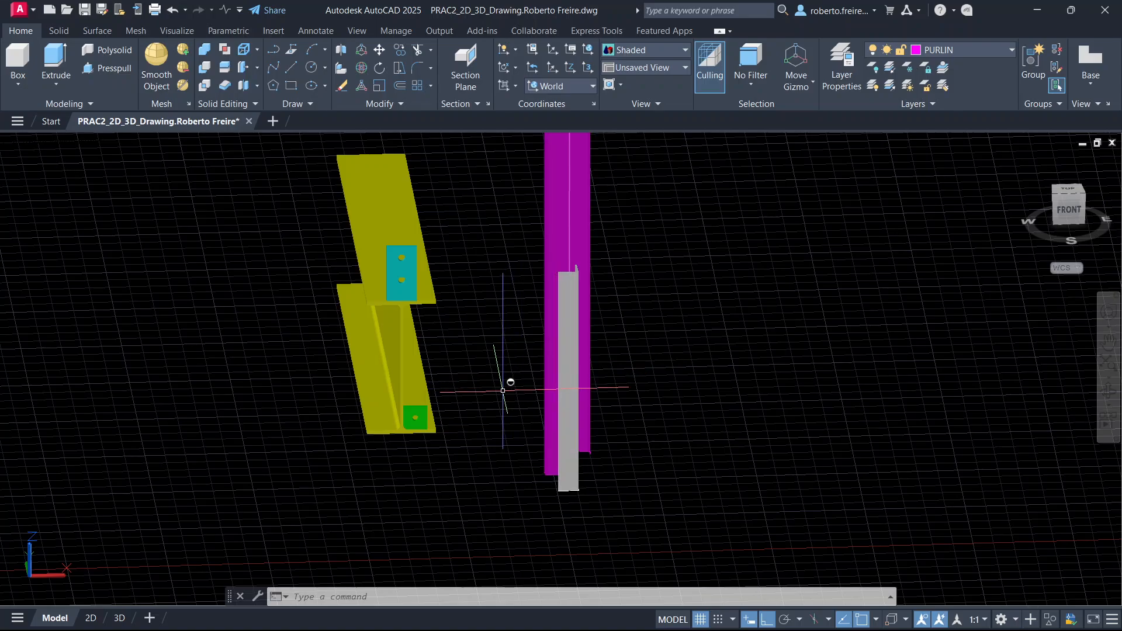
# Move the grey angle horizontally away from the purlin to clear space on the opposite side of the rafter.
pyautogui.keyDown('shift'); pyautogui.moveTo(508, 387); pyautogui.dragTo(505, 357, button='middle'); pyautogui.keyUp('shift')
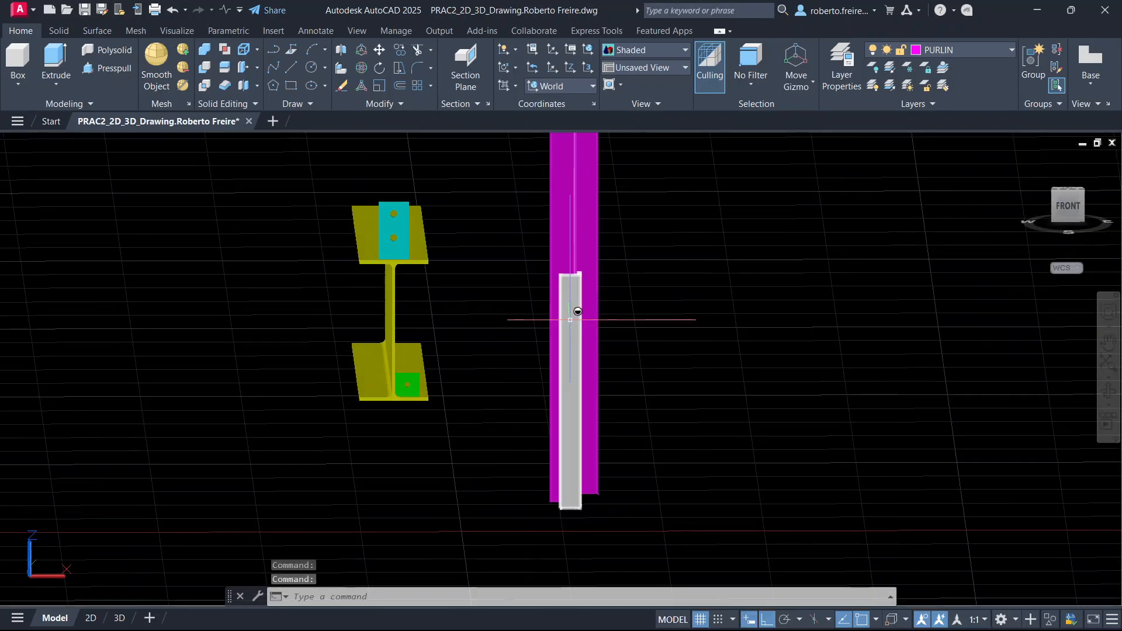
pyautogui.click(379, 51)
pyautogui.click(577, 321)
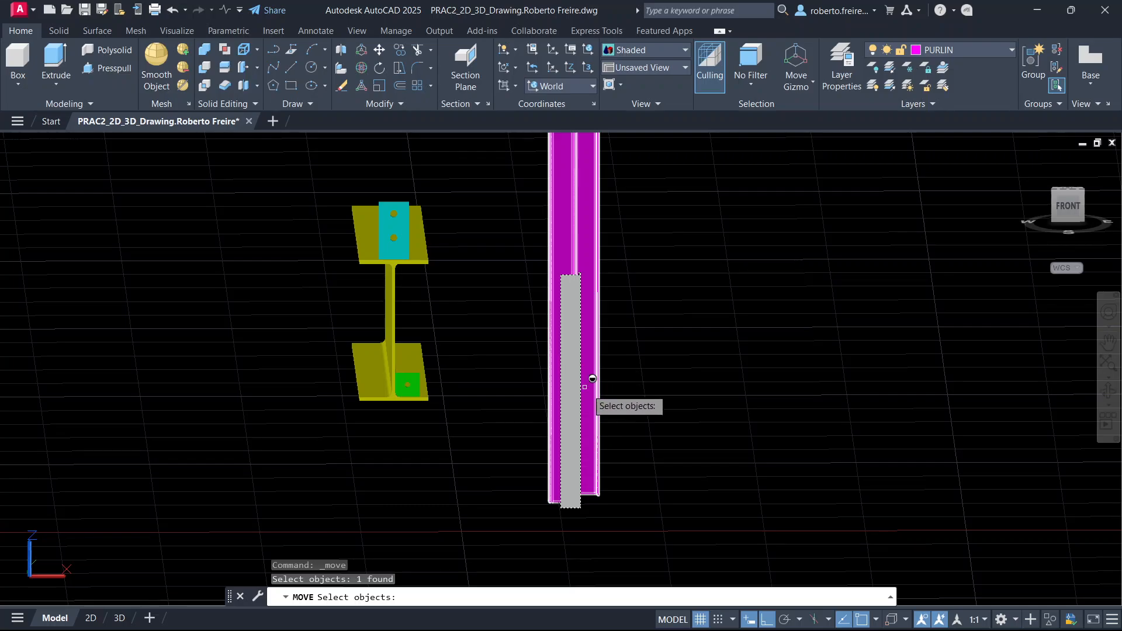
pyautogui.press('Return')
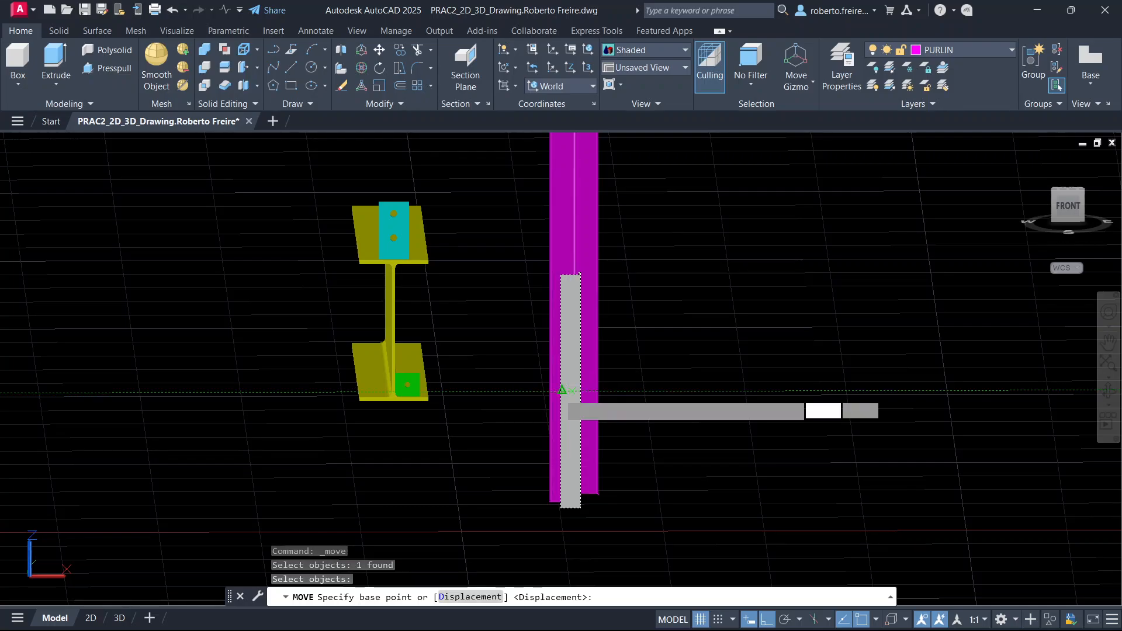
pyautogui.click(584, 396)
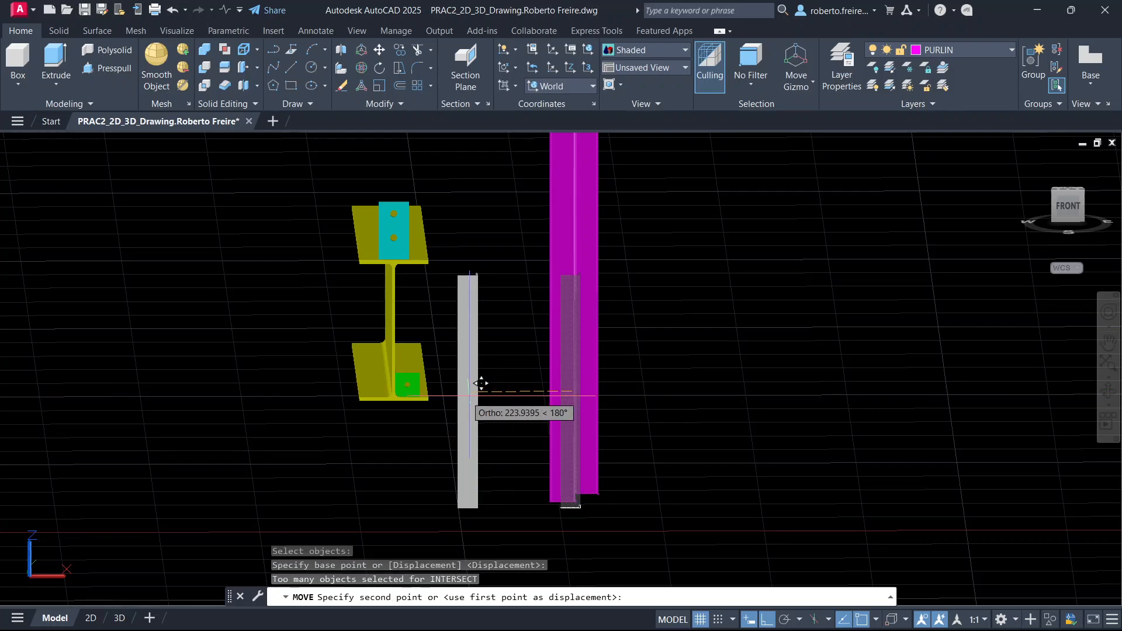
pyautogui.click(266, 379)
pyautogui.press('Escape')
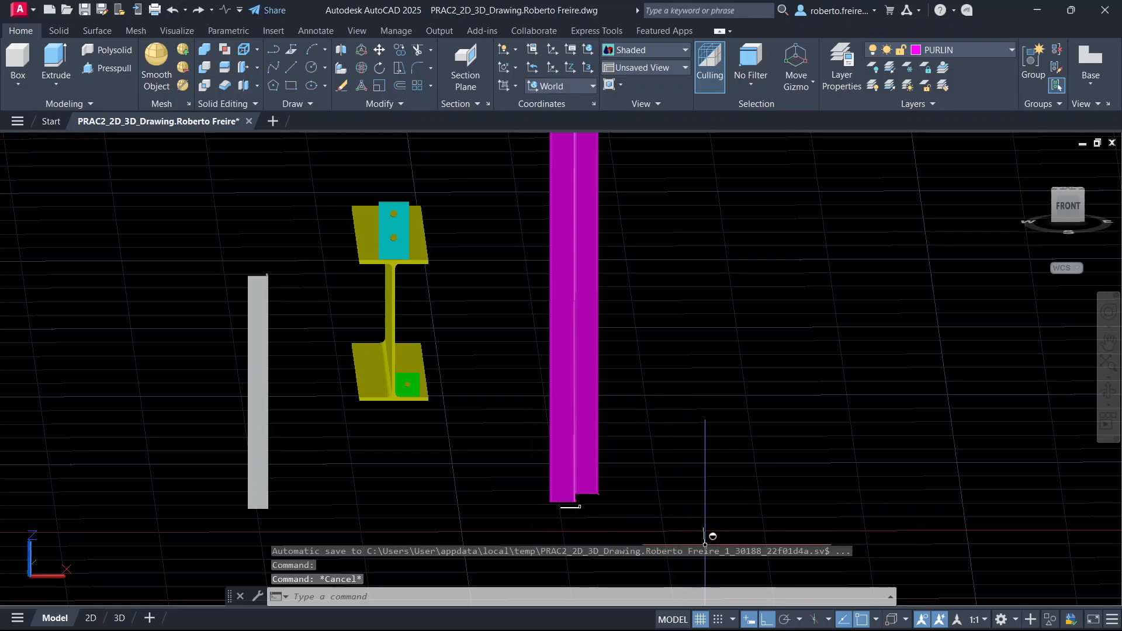
pyautogui.scroll(-1, 413, 358)
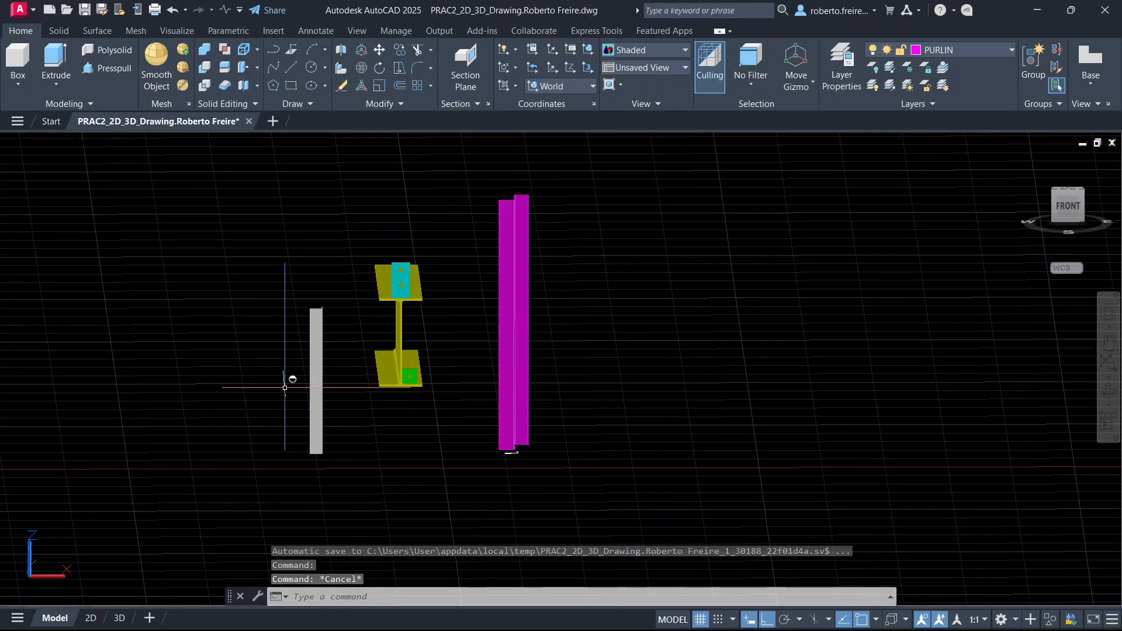
# Try rotating the grey angle 90 degrees about its vertical Z axis with 3D Rotate, and undo the rotation.
pyautogui.scroll(1, 310, 371)
pyautogui.scroll(2, 310, 371)
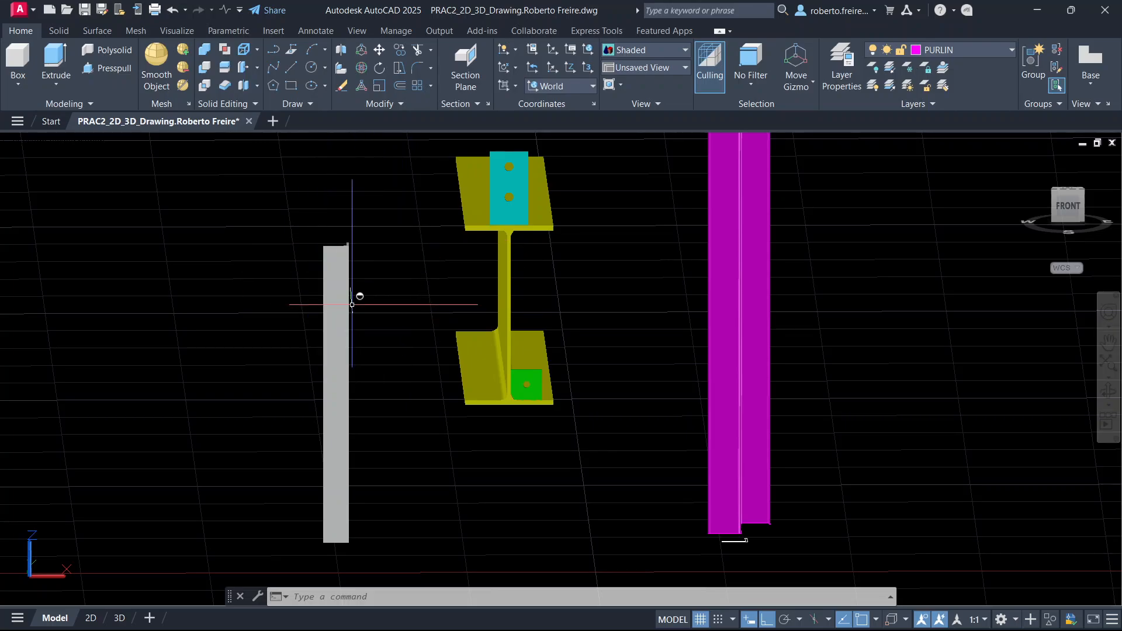
pyautogui.click(362, 67)
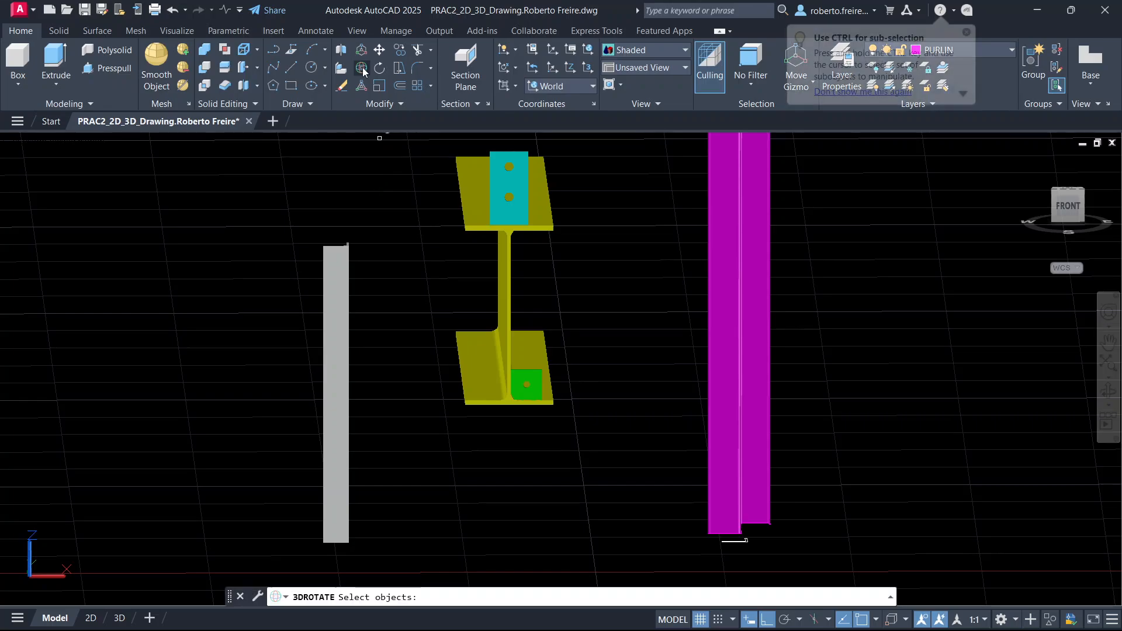
pyautogui.click(339, 253)
pyautogui.press('Return')
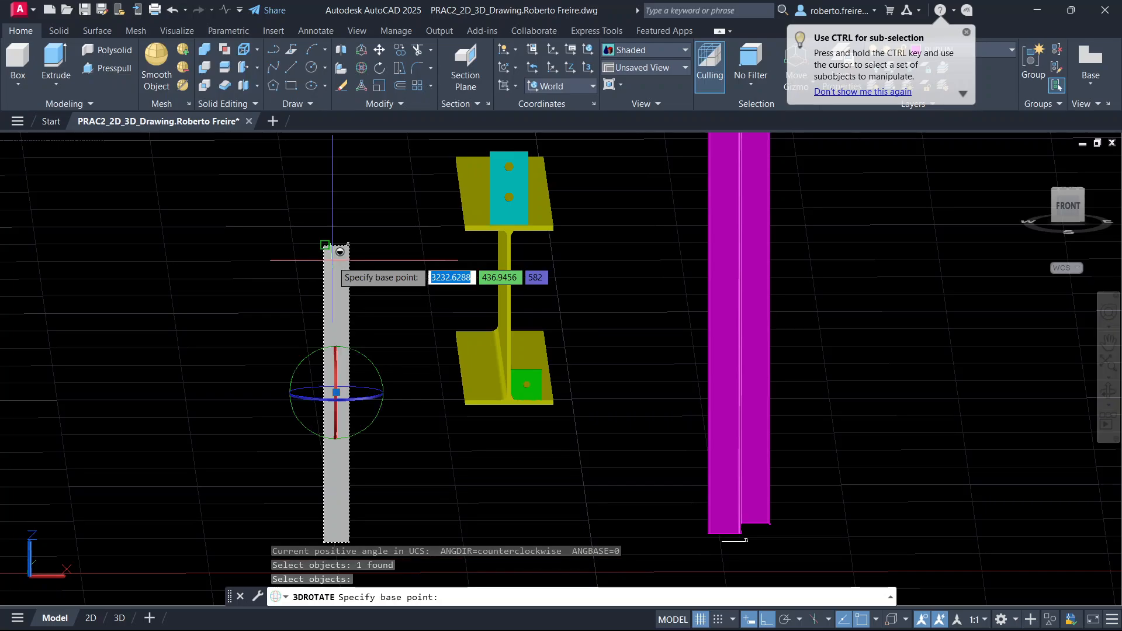
pyautogui.click(373, 398)
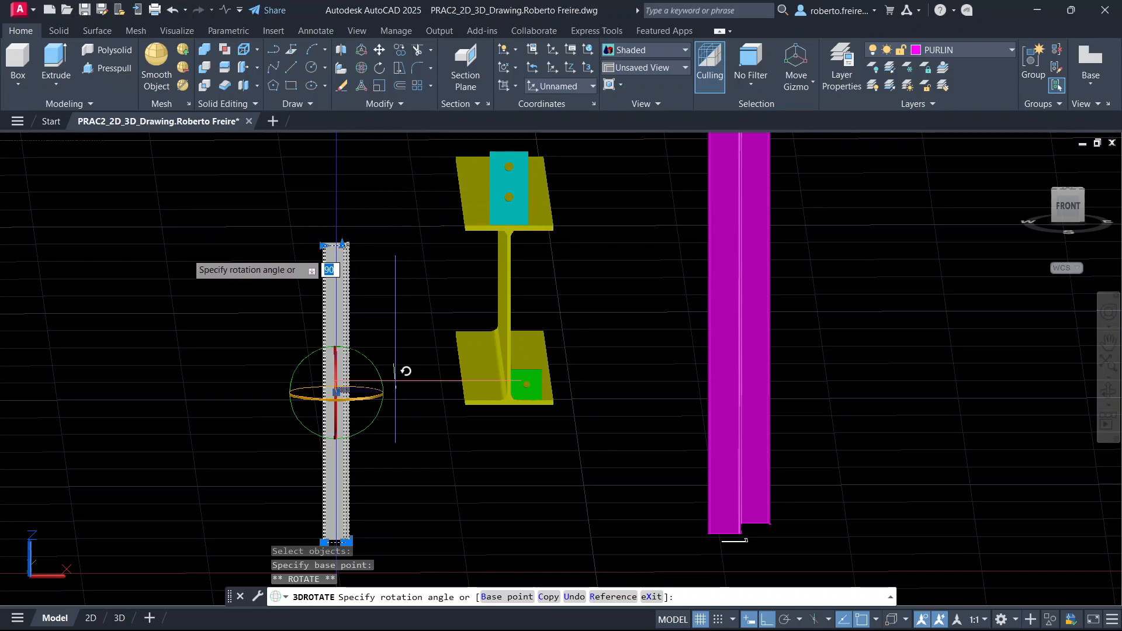
pyautogui.press('F8')
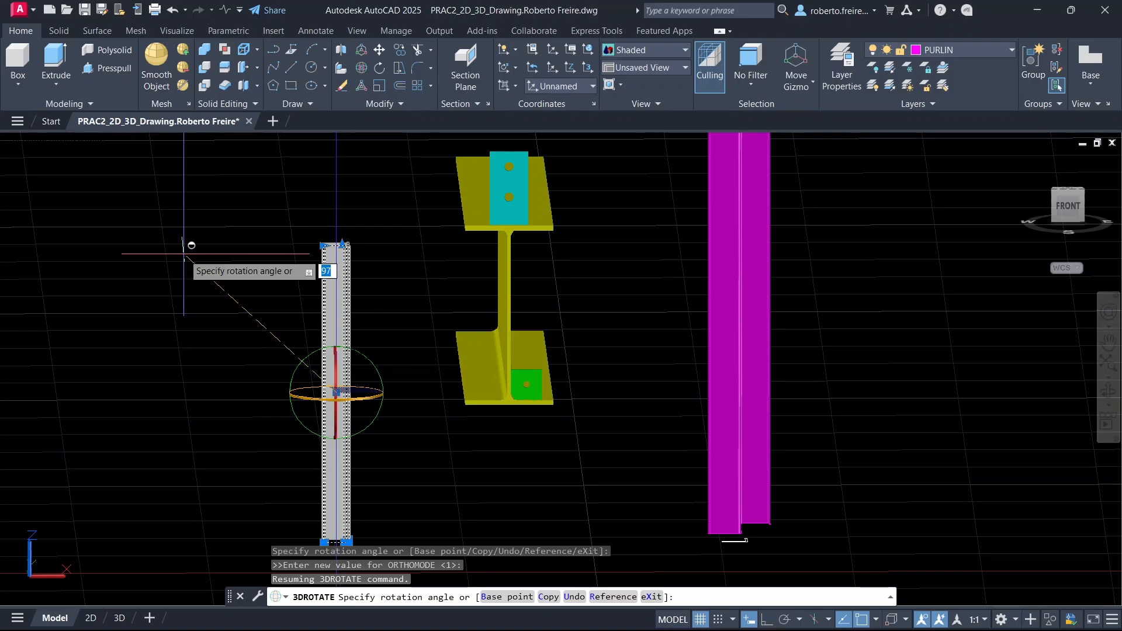
pyautogui.keyDown('shift'); pyautogui.moveTo(185, 246); pyautogui.dragTo(236, 316, button='middle'); pyautogui.keyUp('shift')
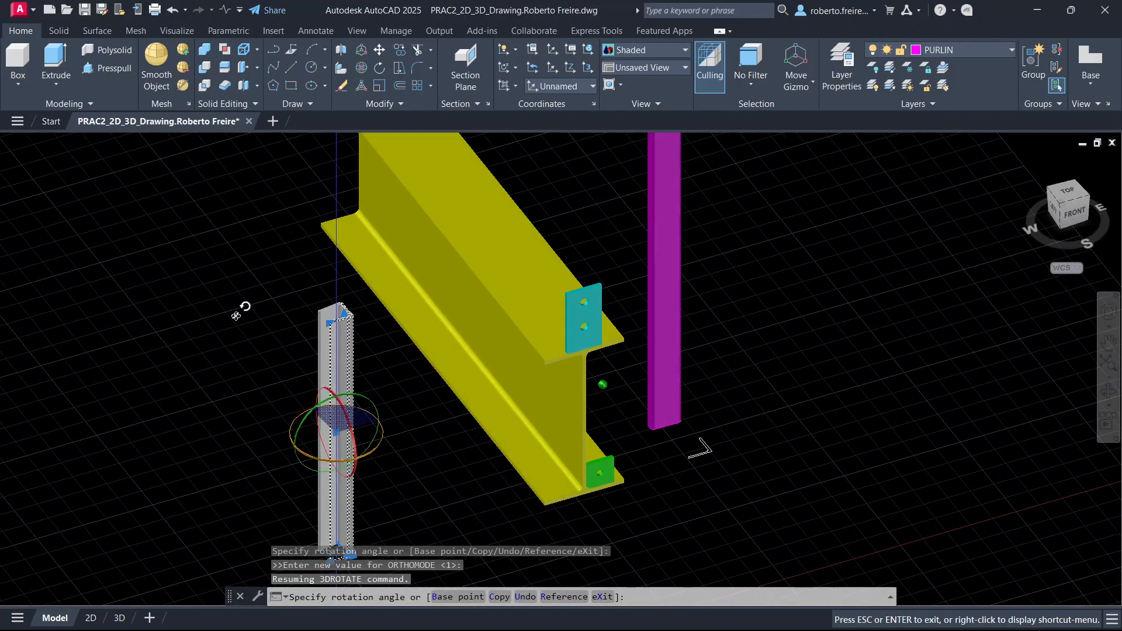
pyautogui.scroll(-2, 323, 270)
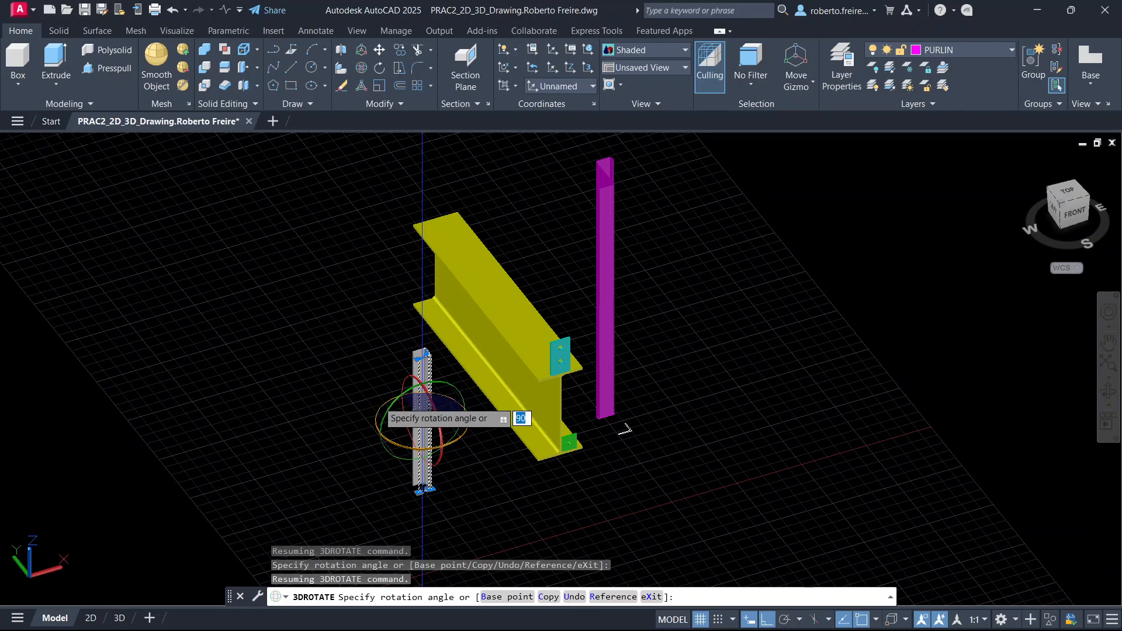
pyautogui.scroll(3, 399, 420)
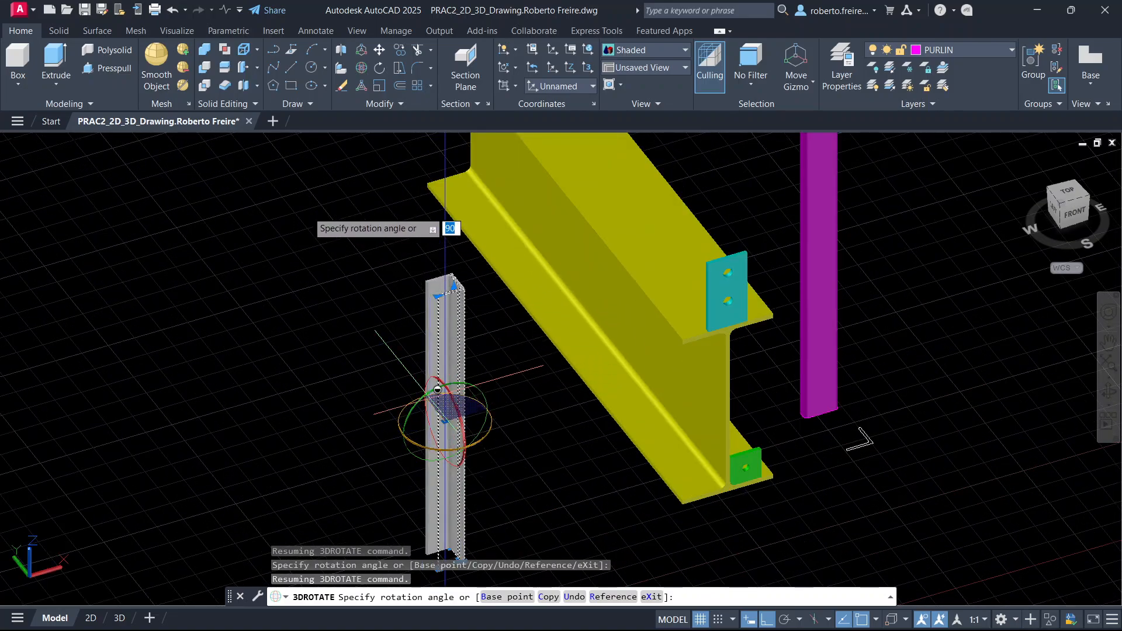
pyautogui.press('Return')
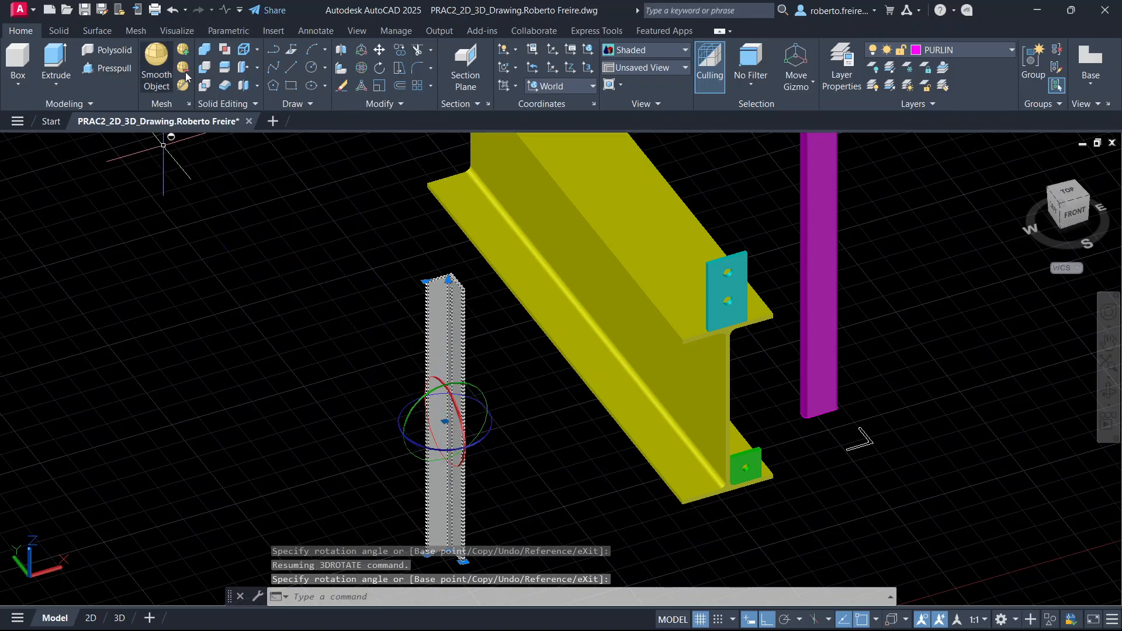
pyautogui.press('Escape')
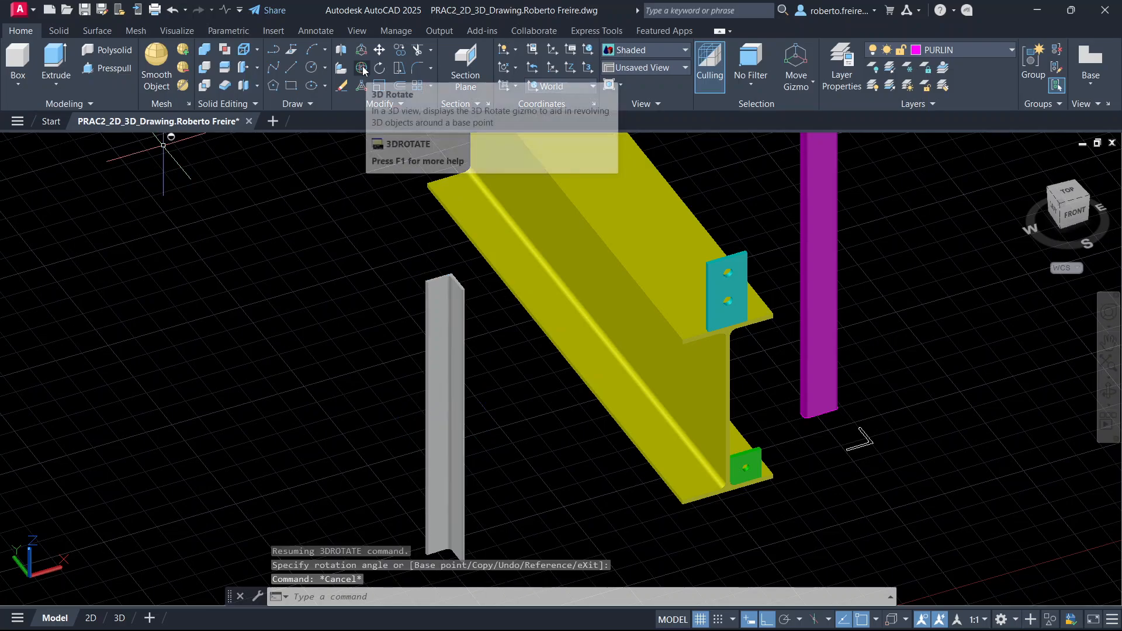
pyautogui.press('Escape')
pyautogui.hotkey('ctrl', 'z')
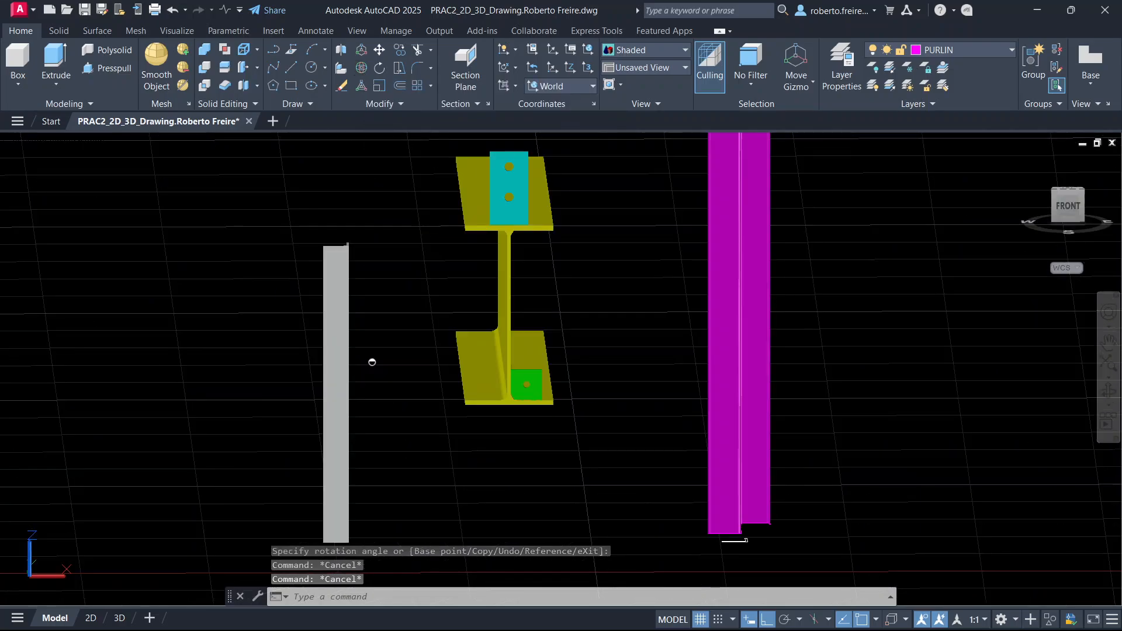
# Rotate the grey angle a half turn about its vertical Z axis with 3D Rotate, as two 90-degree turns, and clear the selection.
pyautogui.keyDown('shift'); pyautogui.moveTo(401, 362); pyautogui.dragTo(659, 463, button='middle'); pyautogui.keyUp('shift')
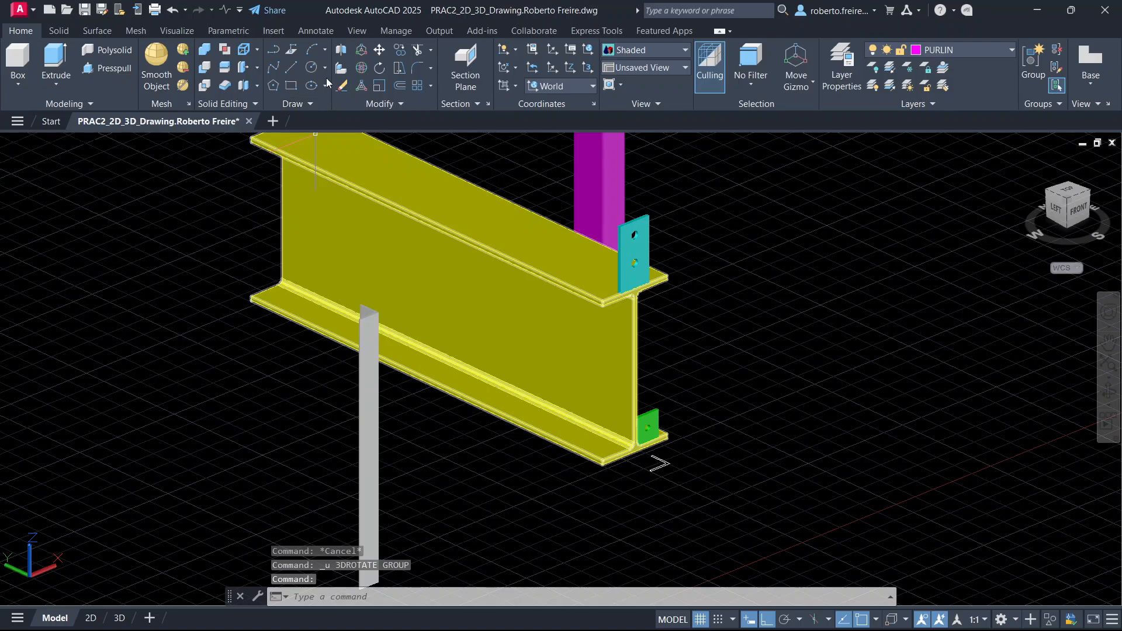
pyautogui.click(361, 68)
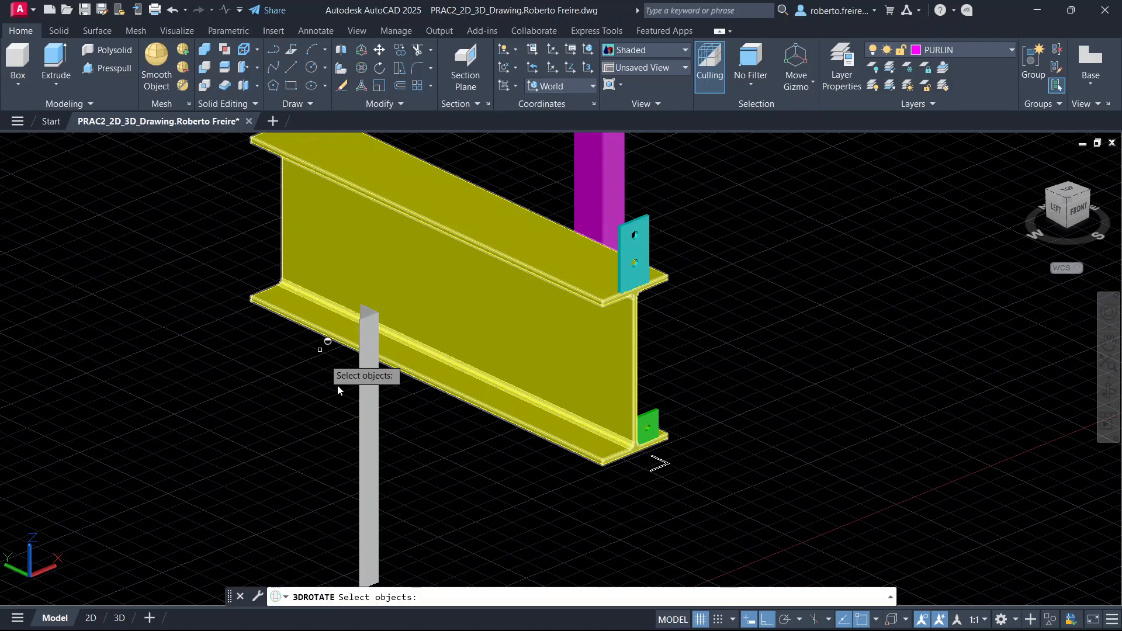
pyautogui.click(370, 390)
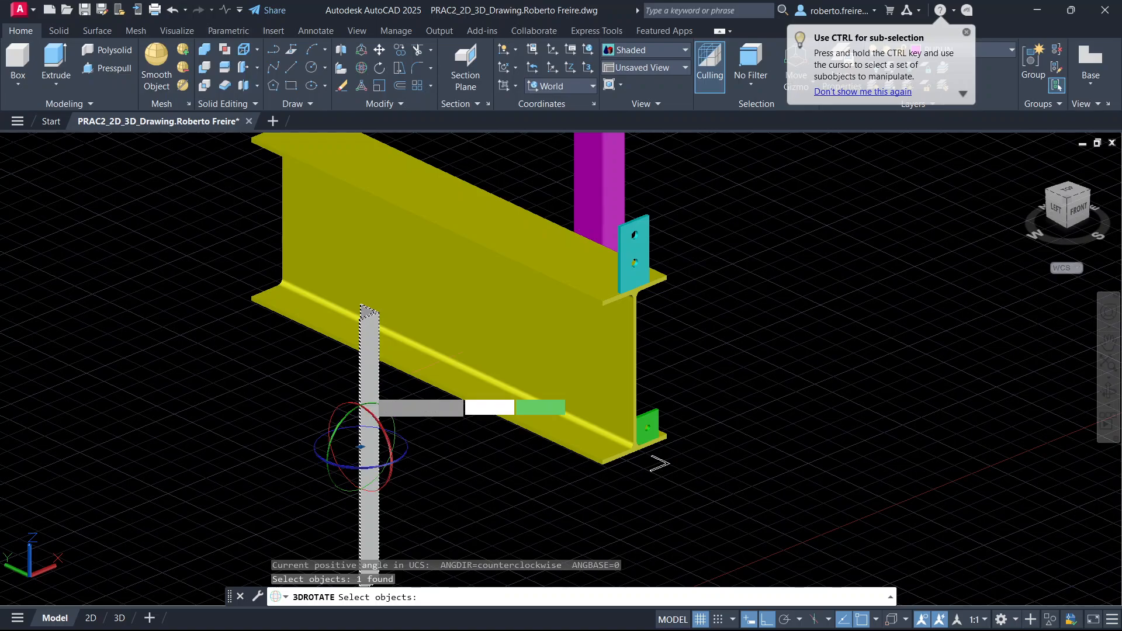
pyautogui.press('Return')
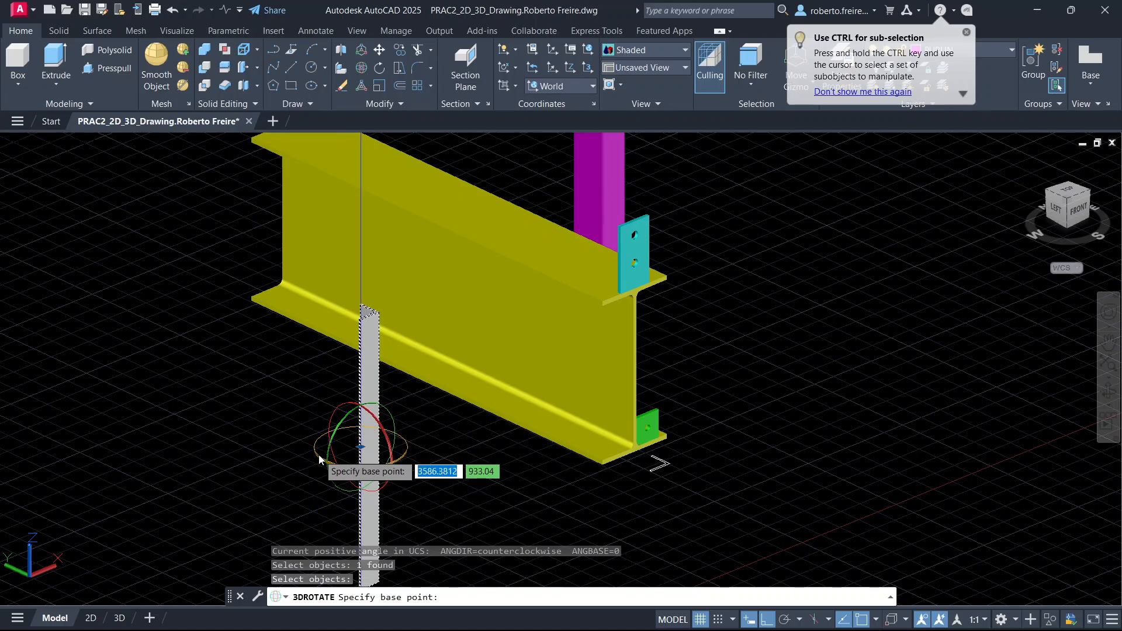
pyautogui.click(319, 460)
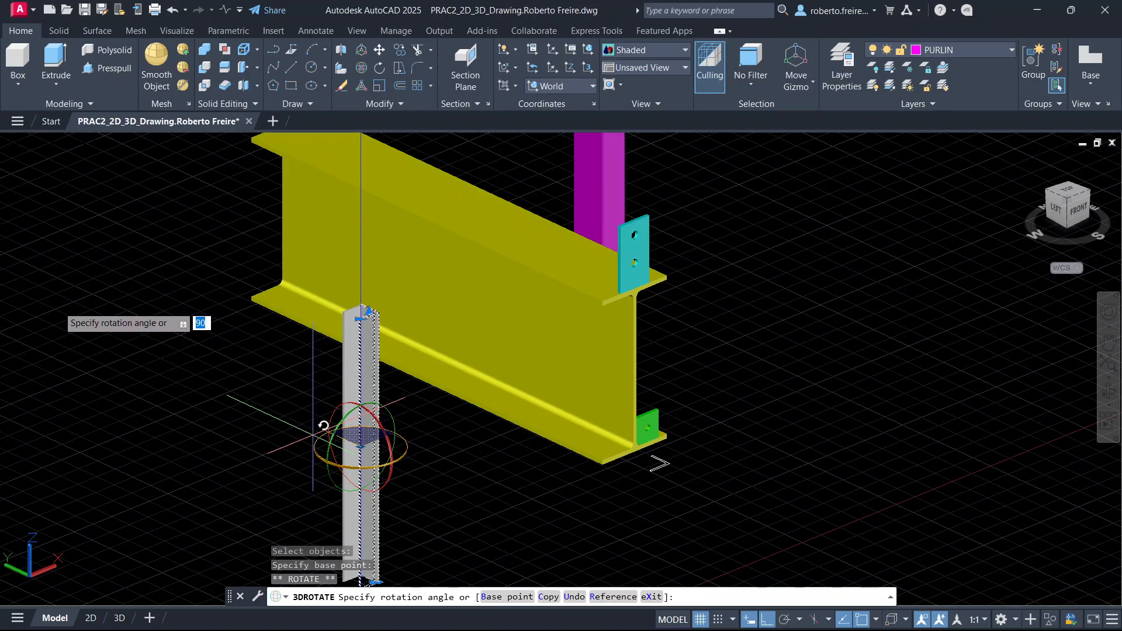
pyautogui.click(323, 425)
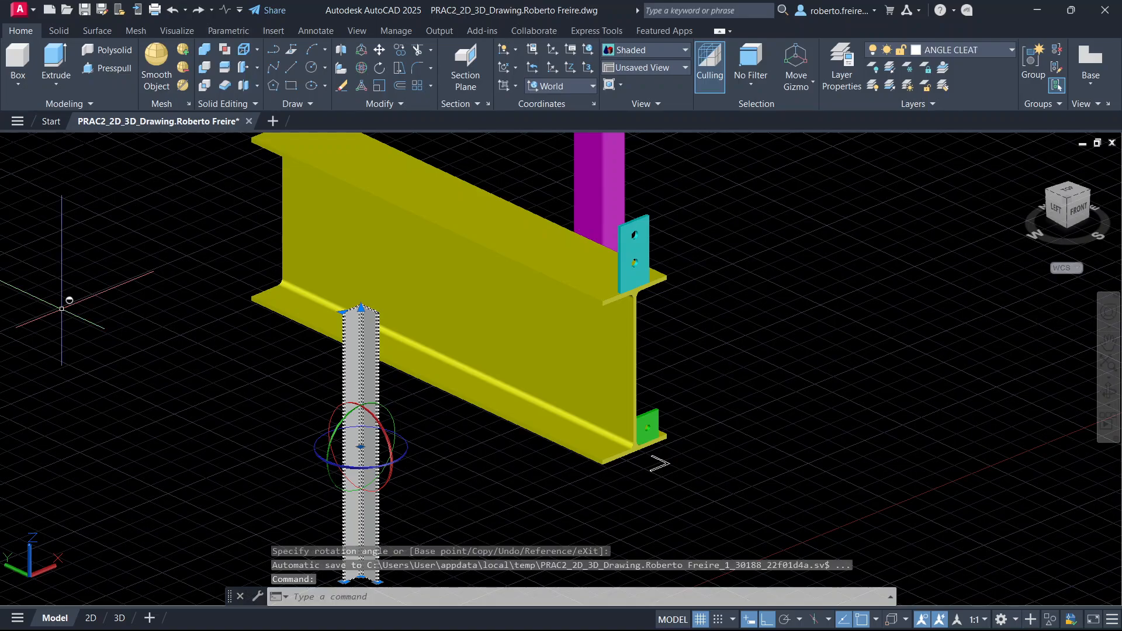
pyautogui.click(360, 470)
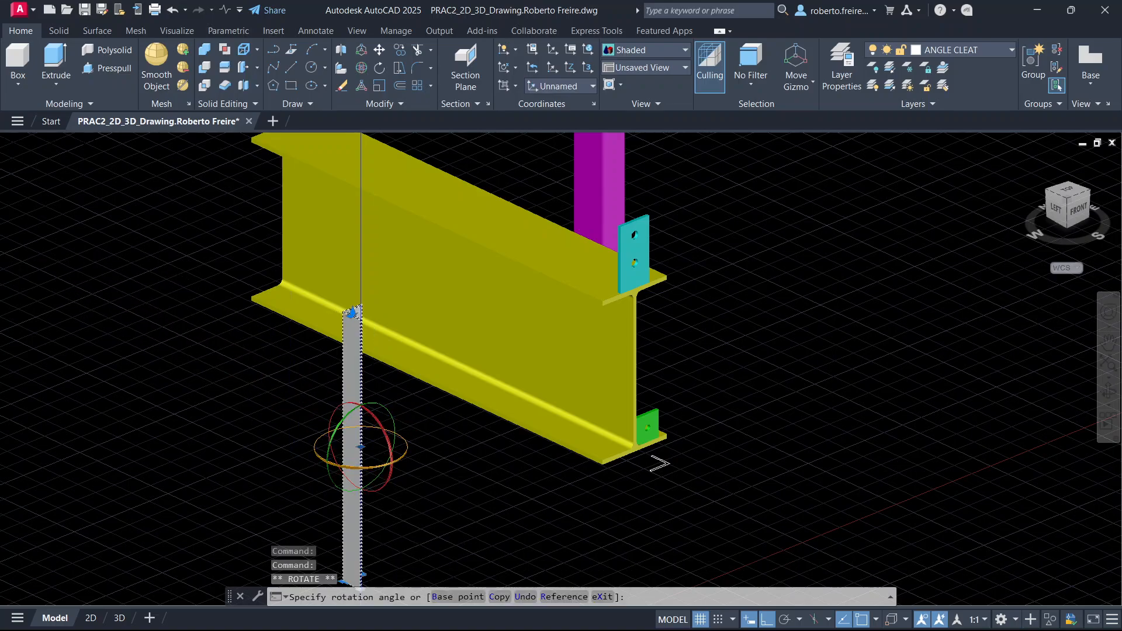
pyautogui.press('Escape')
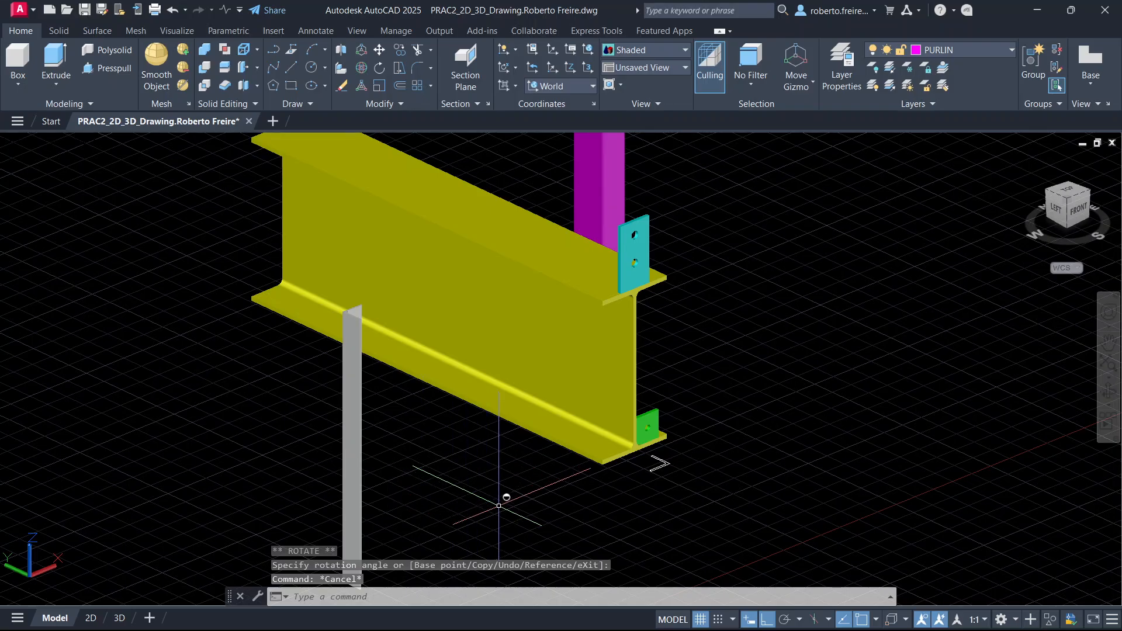
pyautogui.keyDown('shift'); pyautogui.moveTo(499, 506); pyautogui.dragTo(412, 496, button='middle'); pyautogui.keyUp('shift')
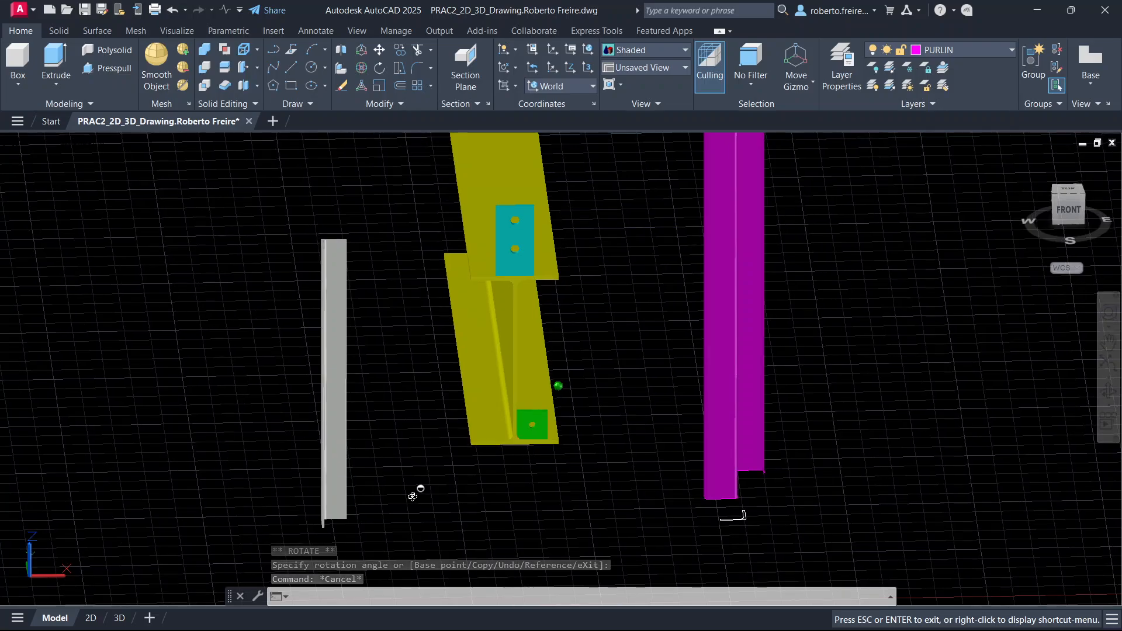
pyautogui.press('Escape')
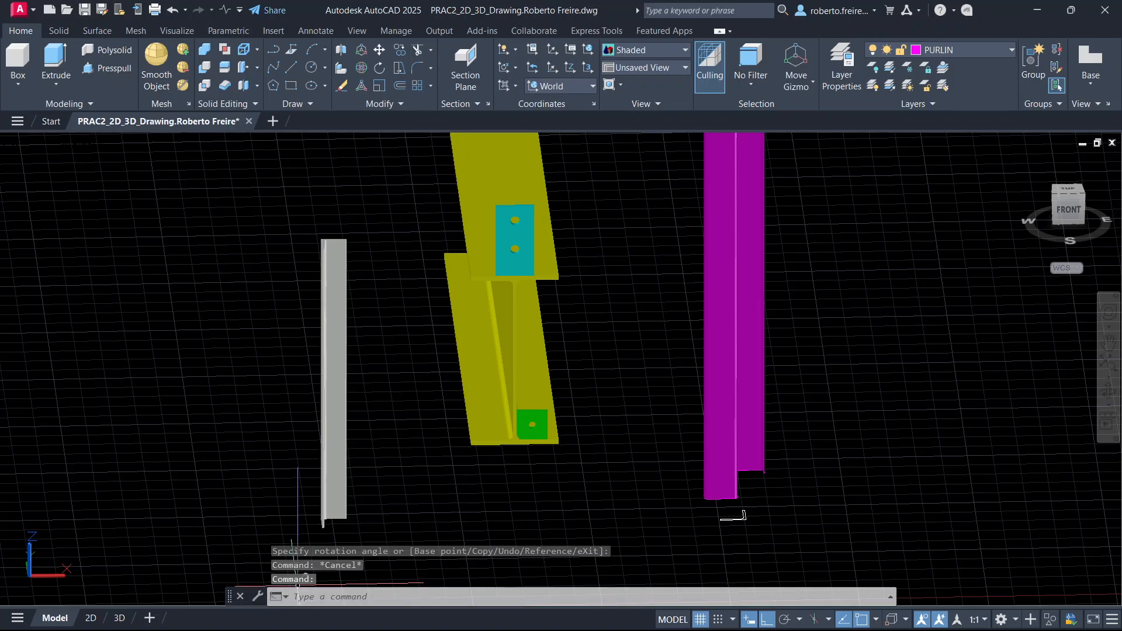
# Switch to the specifications PDF, check the angle's inclination and its connection to the fly bracing cleat on page 8, and return to AutoCAD.
pyautogui.moveTo(487, 622)
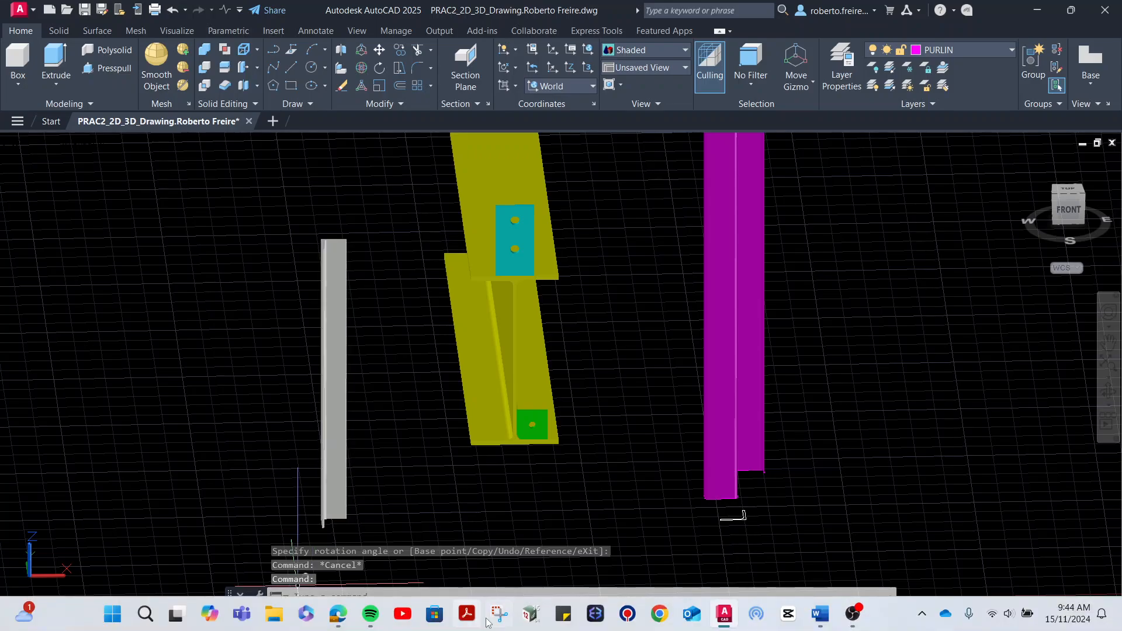
pyautogui.click(342, 615)
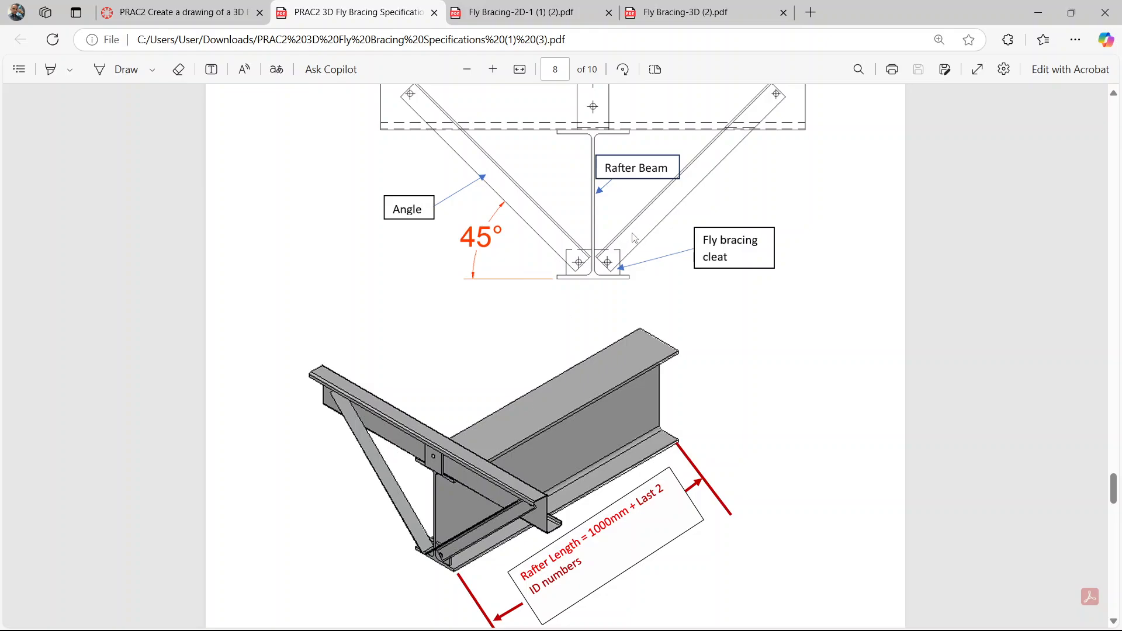
pyautogui.click(1037, 13)
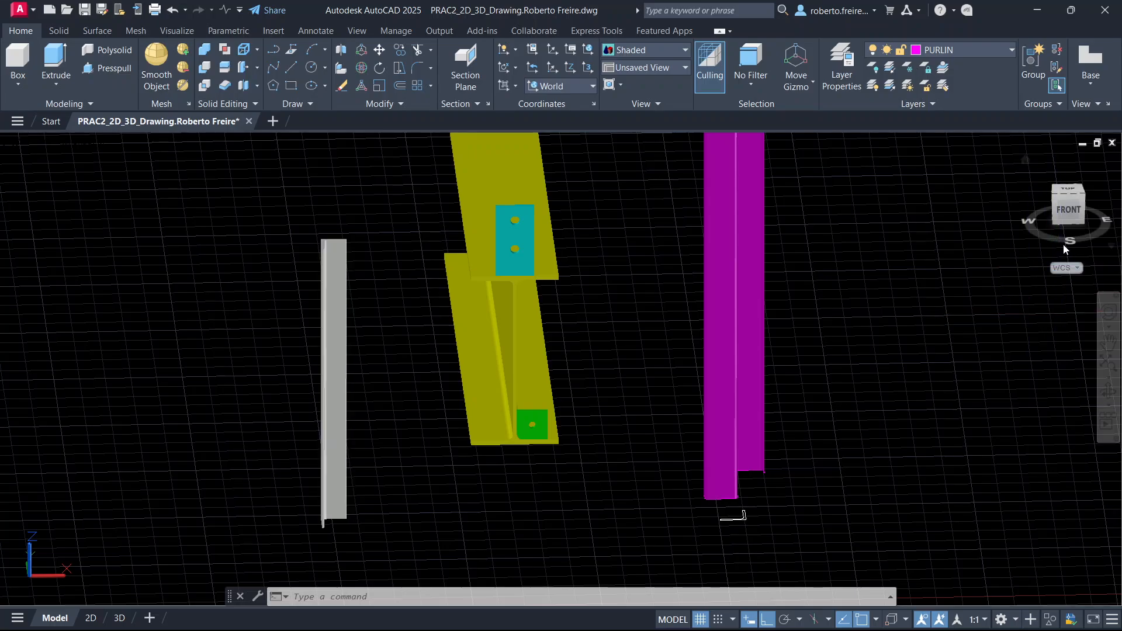
# Show the model in the front view around the angle and rafter, and set the visual style to 2D Wireframe.
pyautogui.click(1070, 211)
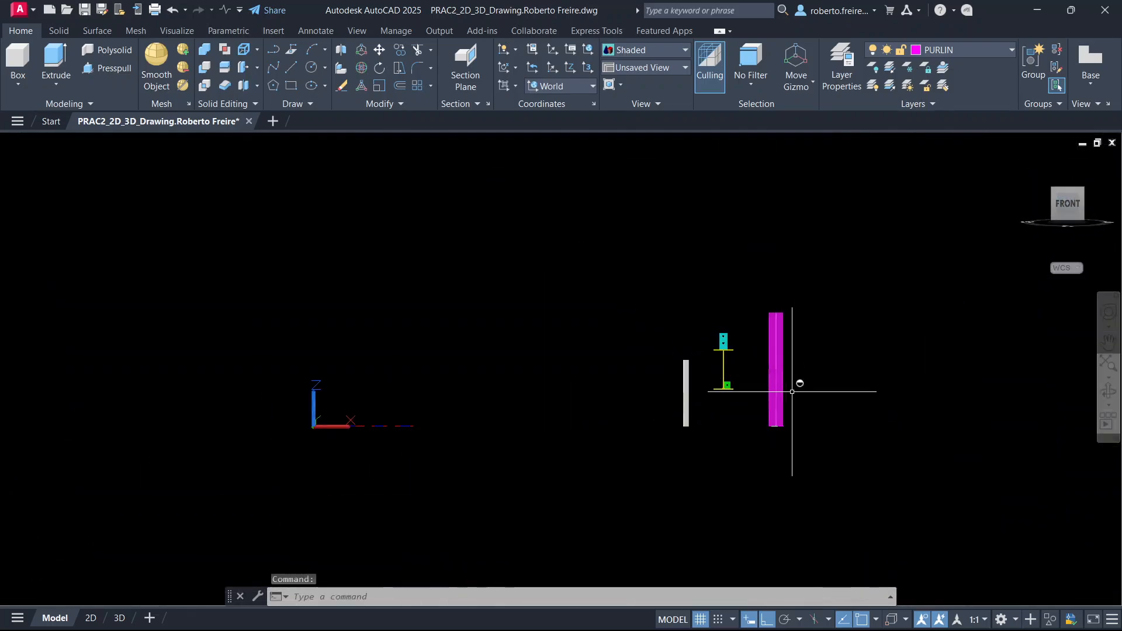
pyautogui.scroll(3, 787, 397)
pyautogui.scroll(-2, 787, 398)
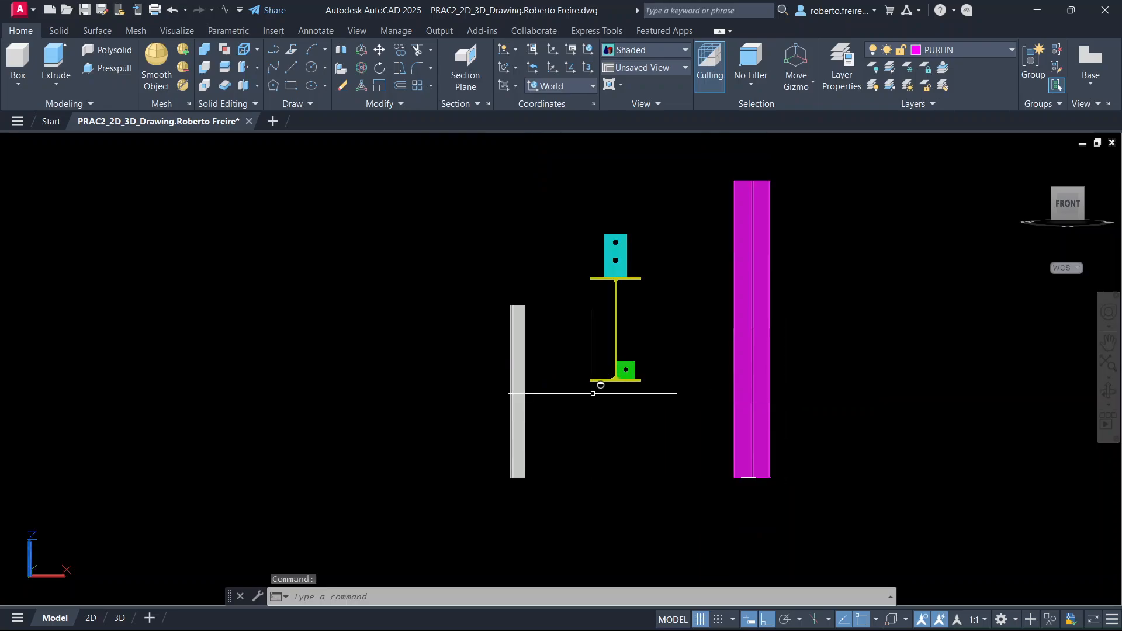
pyautogui.scroll(2, 544, 407)
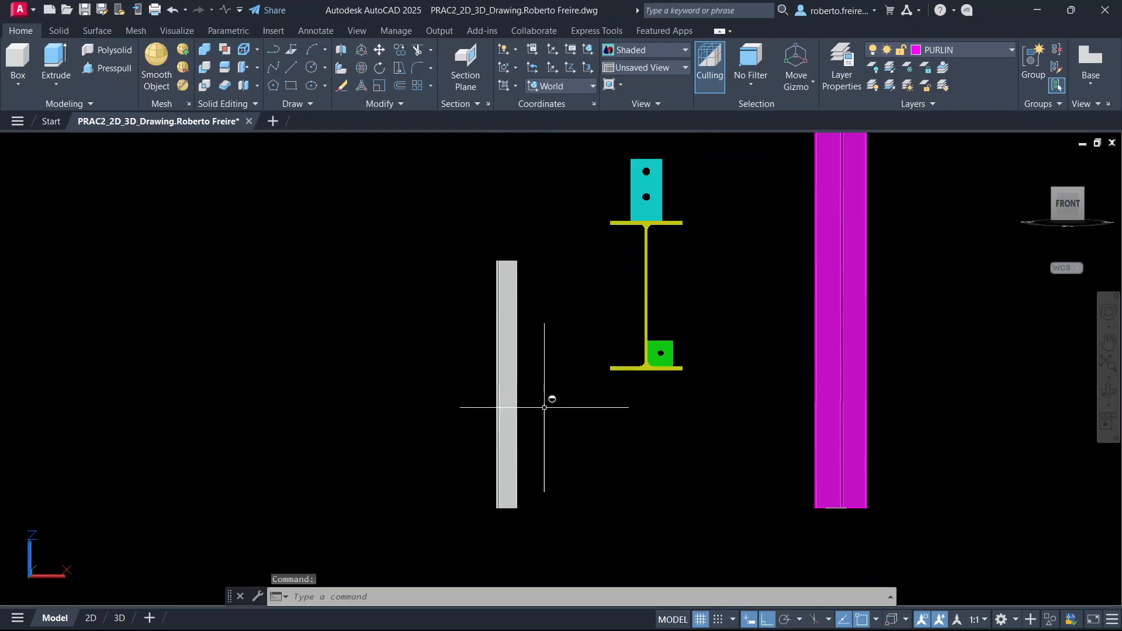
pyautogui.click(644, 49)
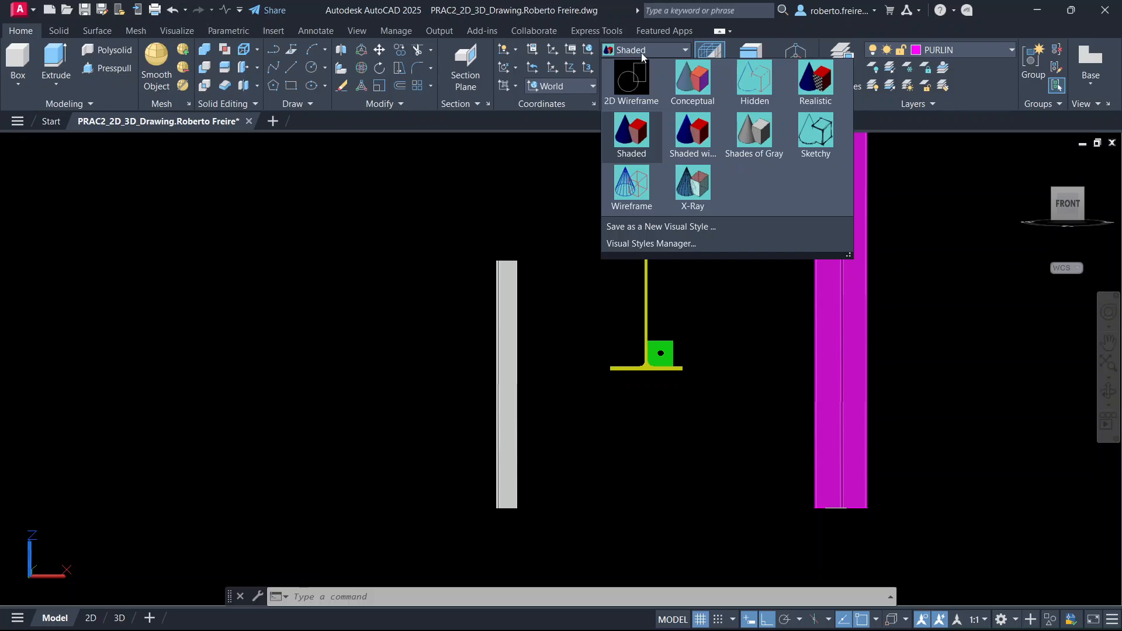
pyautogui.click(633, 81)
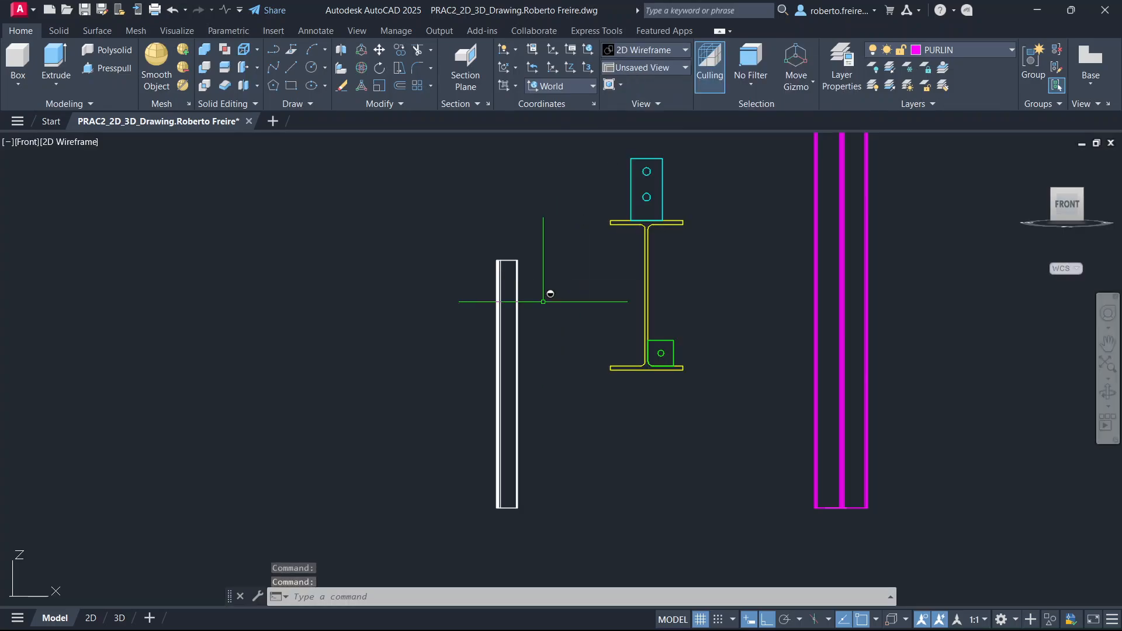
# Set the user coordinate system to the Front preset.
pyautogui.scroll(2, 531, 432)
pyautogui.scroll(-2, 521, 381)
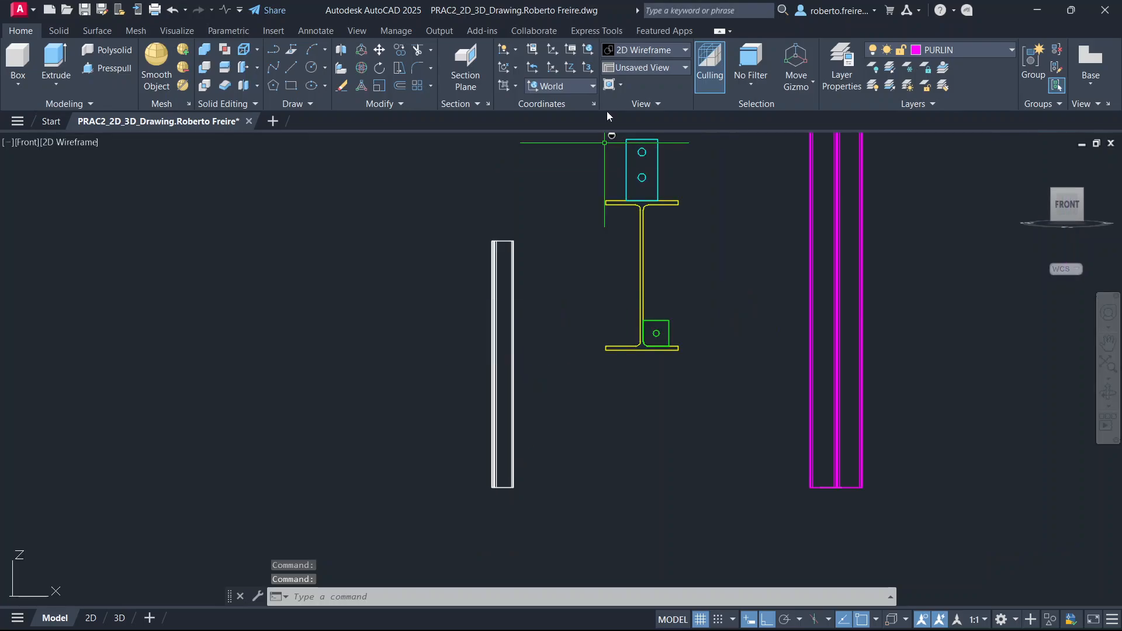
pyautogui.click(567, 86)
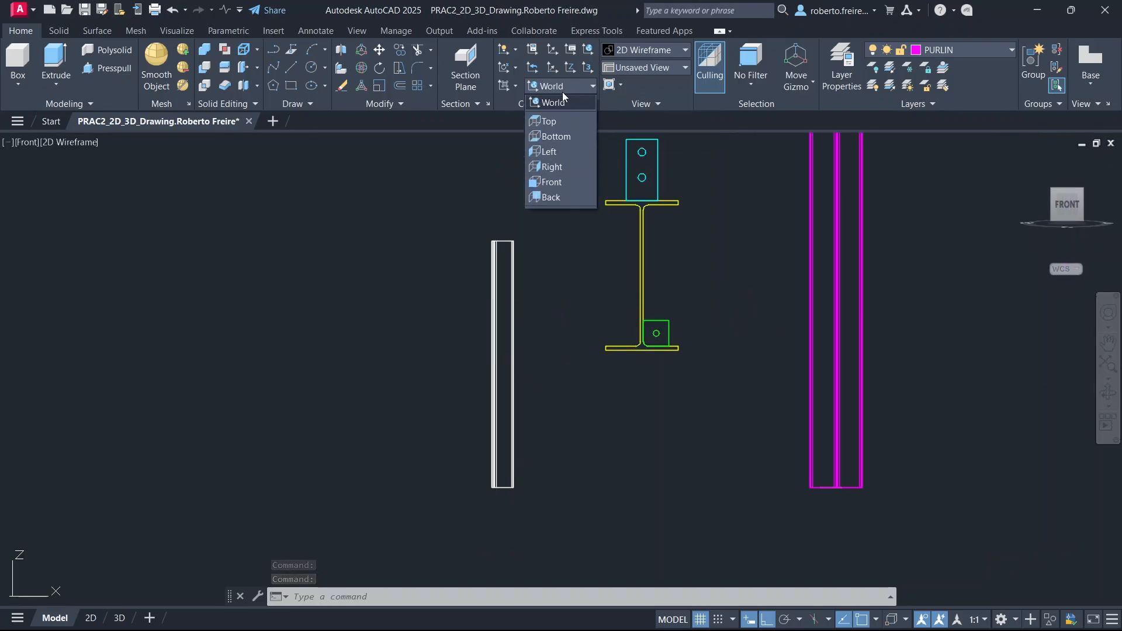
pyautogui.click(551, 183)
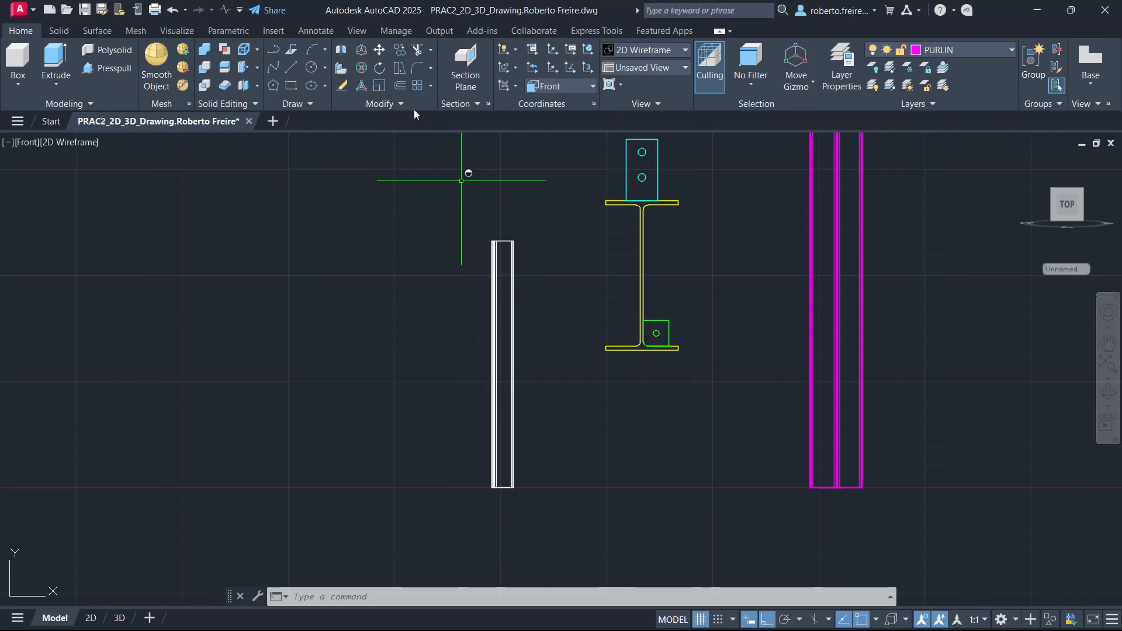
# Try rotating the white angle 315 degrees about its lower corner nearest the rafter in the front plane, with Ortho off.
pyautogui.click(380, 69)
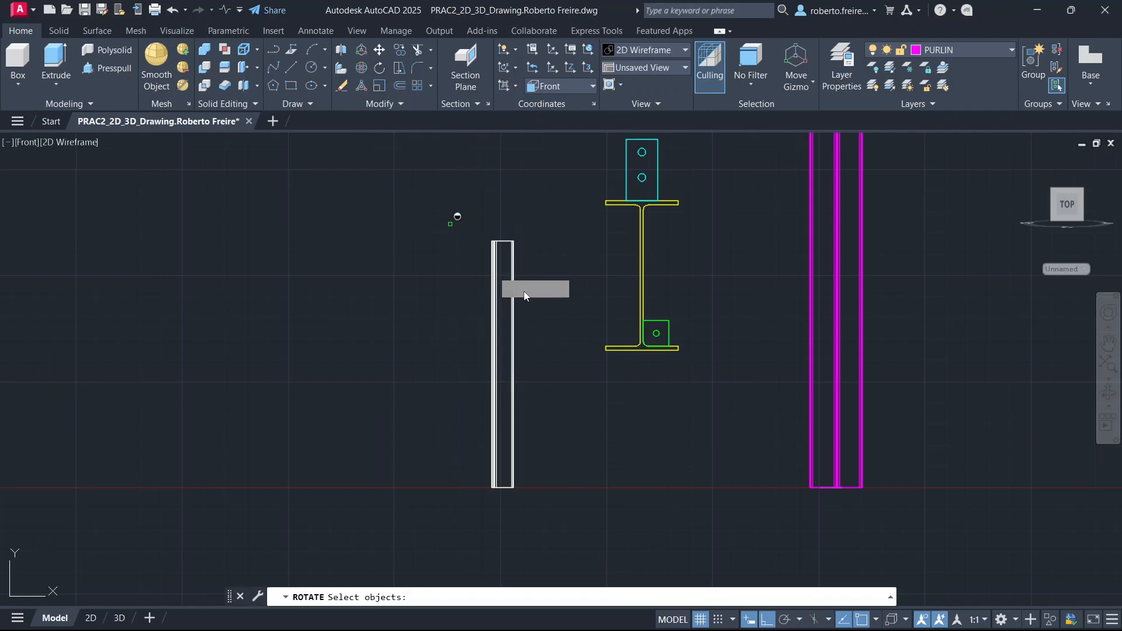
pyautogui.click(533, 230)
pyautogui.click(458, 346)
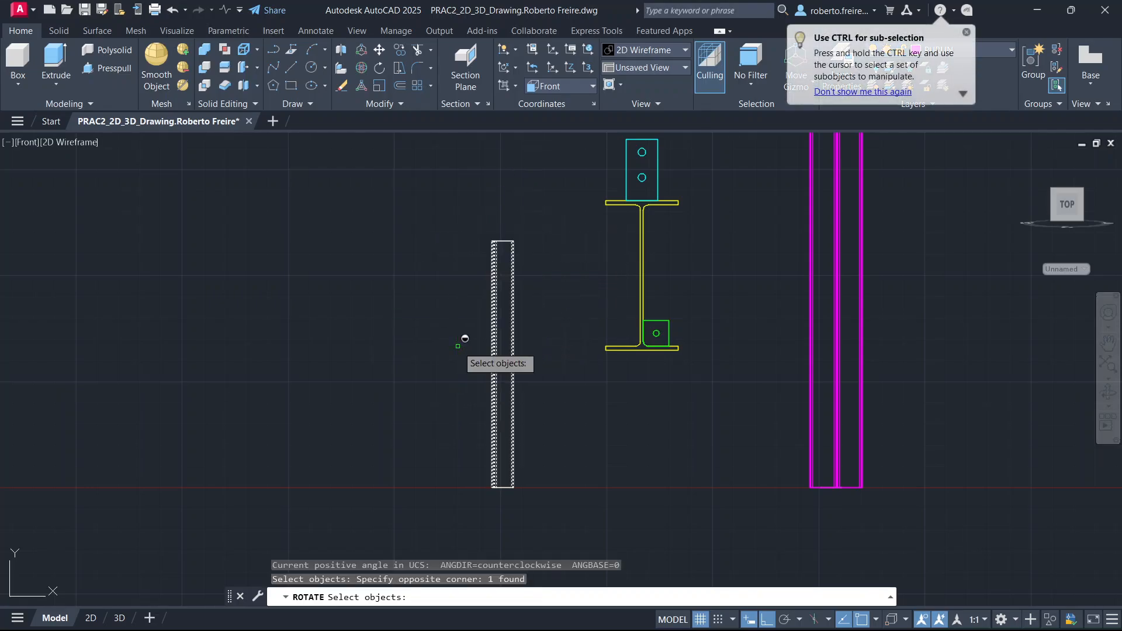
pyautogui.press('Return')
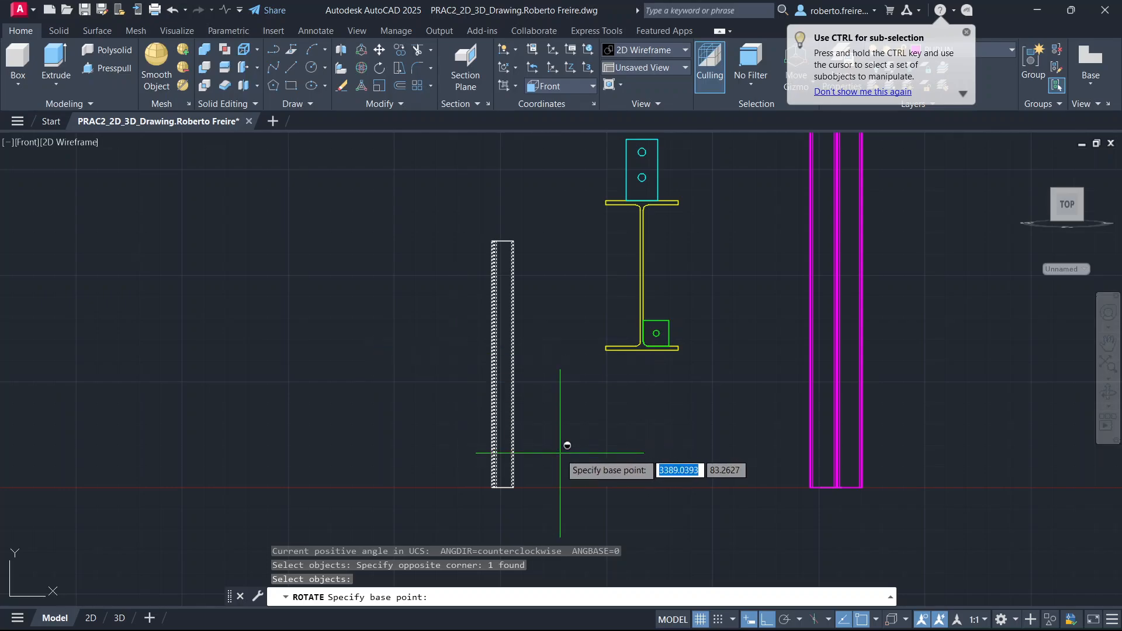
pyautogui.click(514, 488)
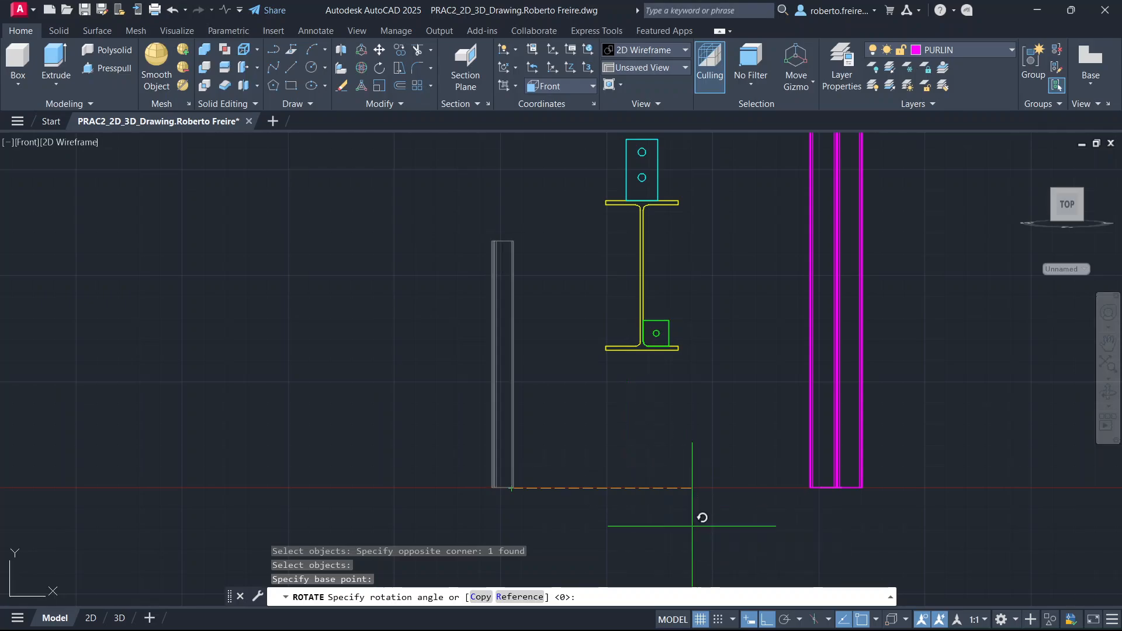
pyautogui.click(766, 619)
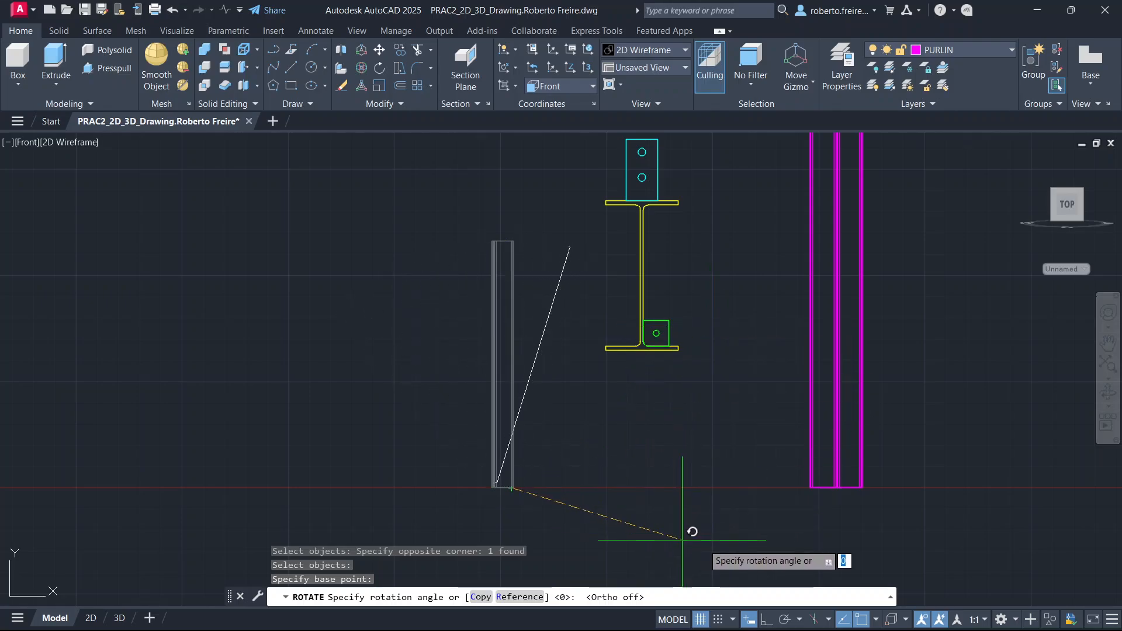
pyautogui.scroll(-4, 724, 429)
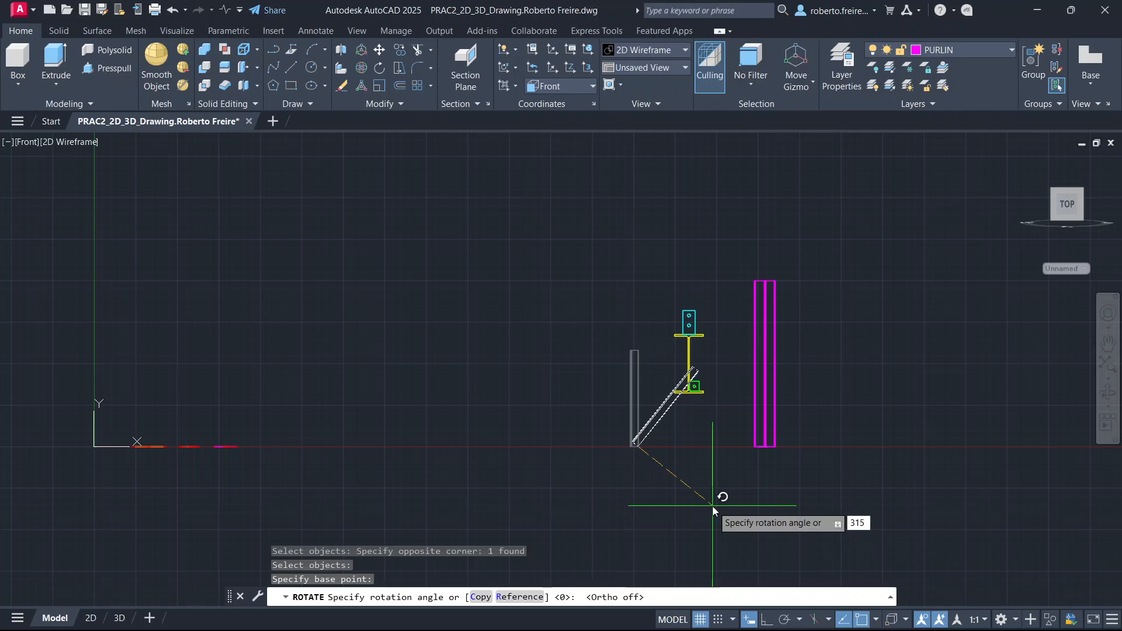
pyautogui.click(713, 507)
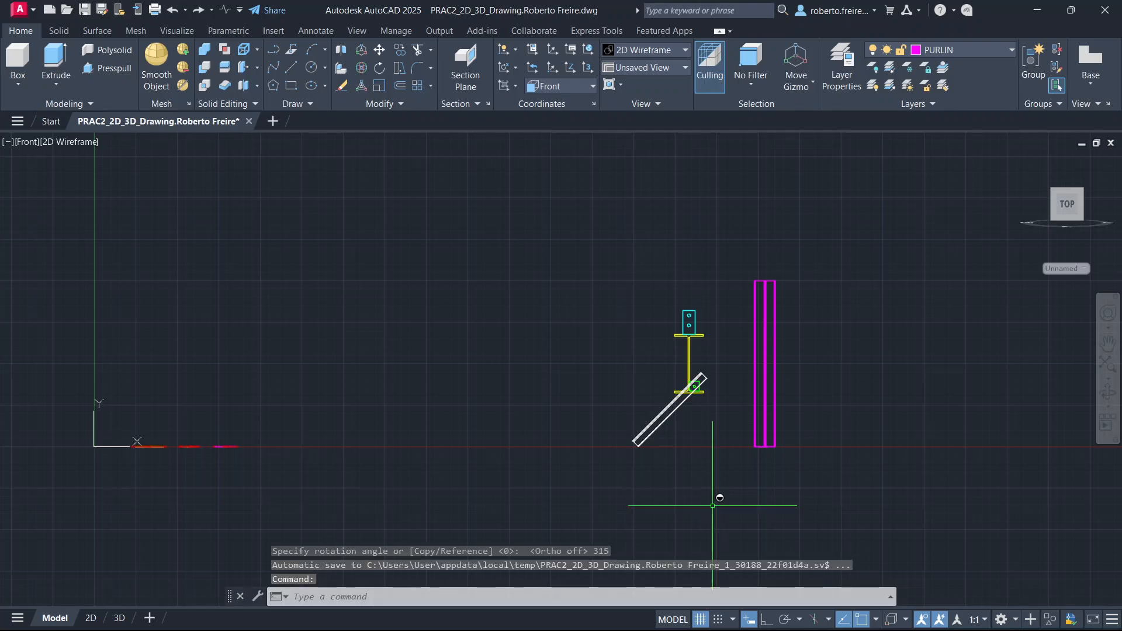
# Inspect the angle's position against the fly bracing cleat and undo the 315-degree rotation.
pyautogui.scroll(8, 712, 395)
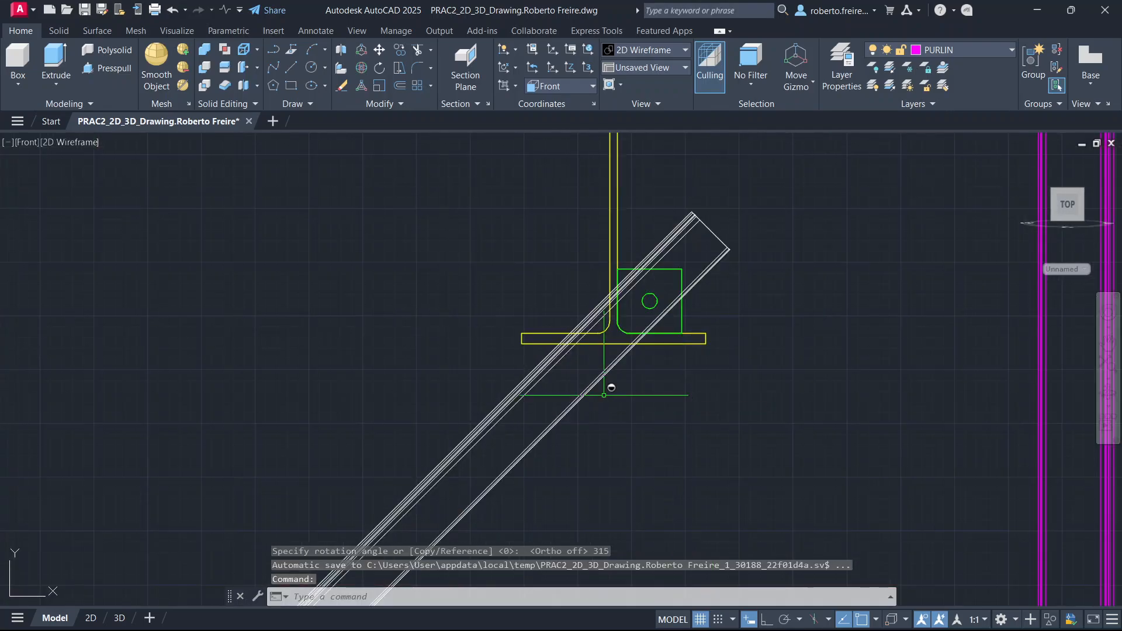
pyautogui.scroll(-4, 557, 362)
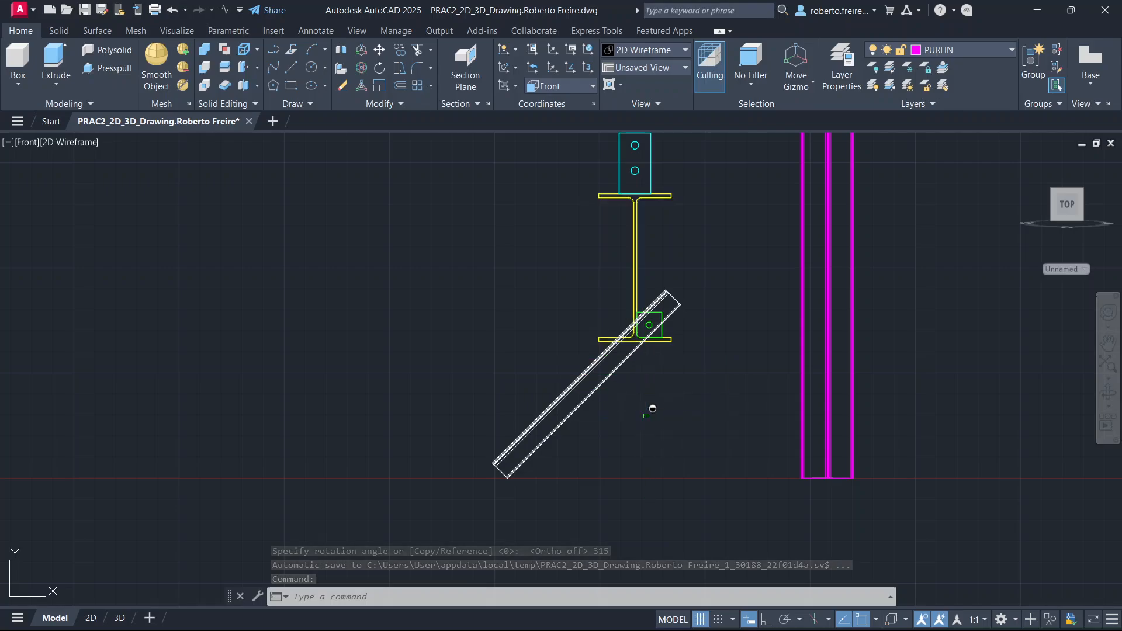
pyautogui.scroll(2, 526, 466)
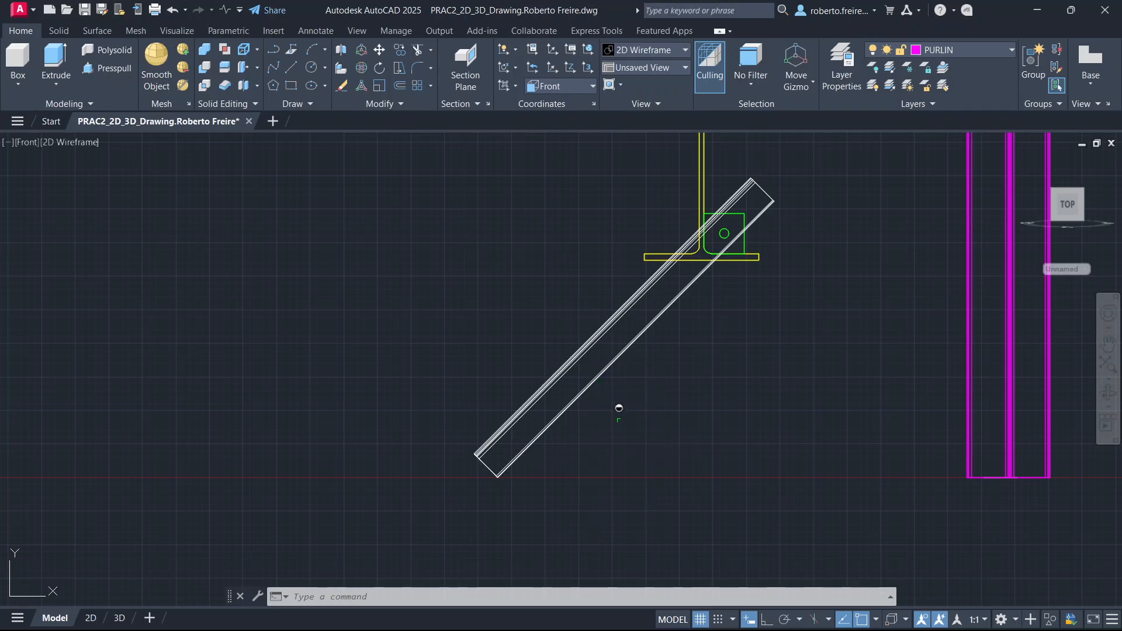
pyautogui.hotkey('ctrl', 'z')
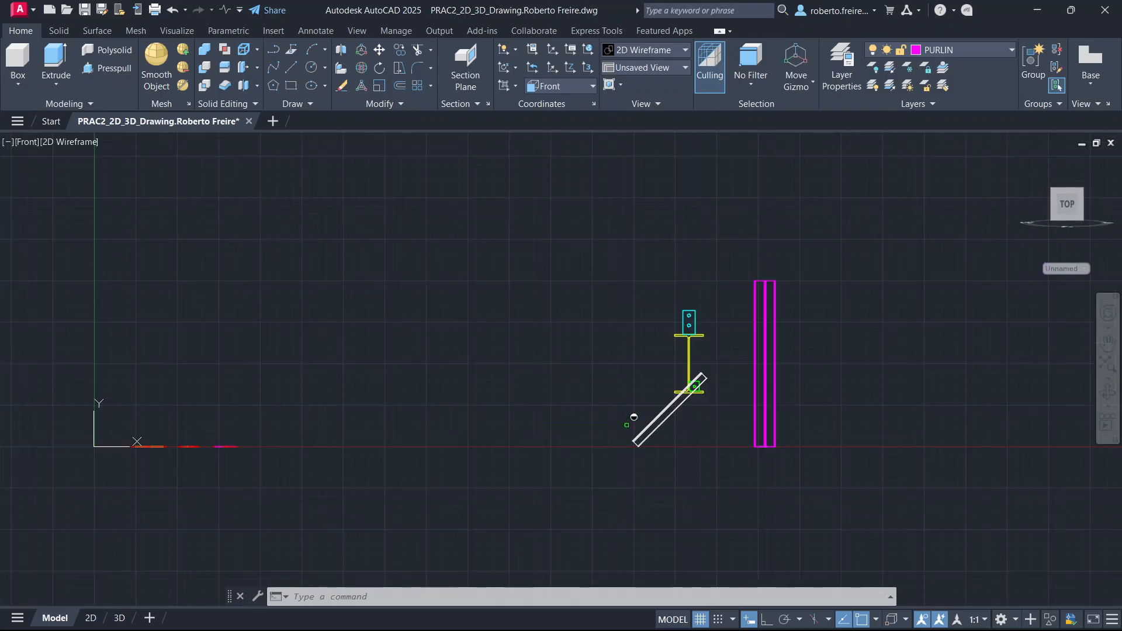
pyautogui.hotkey('ctrl', 'z')
# Draw a 10 mm vertical construction line upward from the midpoint of the angle's flat inner edge at its lower end.
pyautogui.scroll(6, 639, 436)
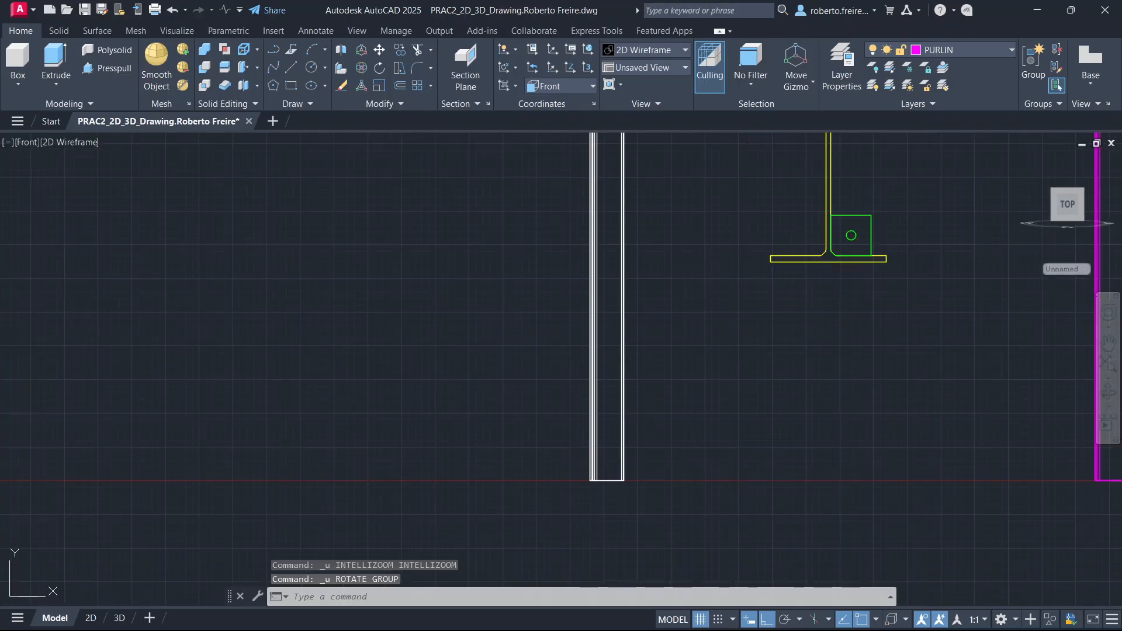
pyautogui.scroll(2, 576, 489)
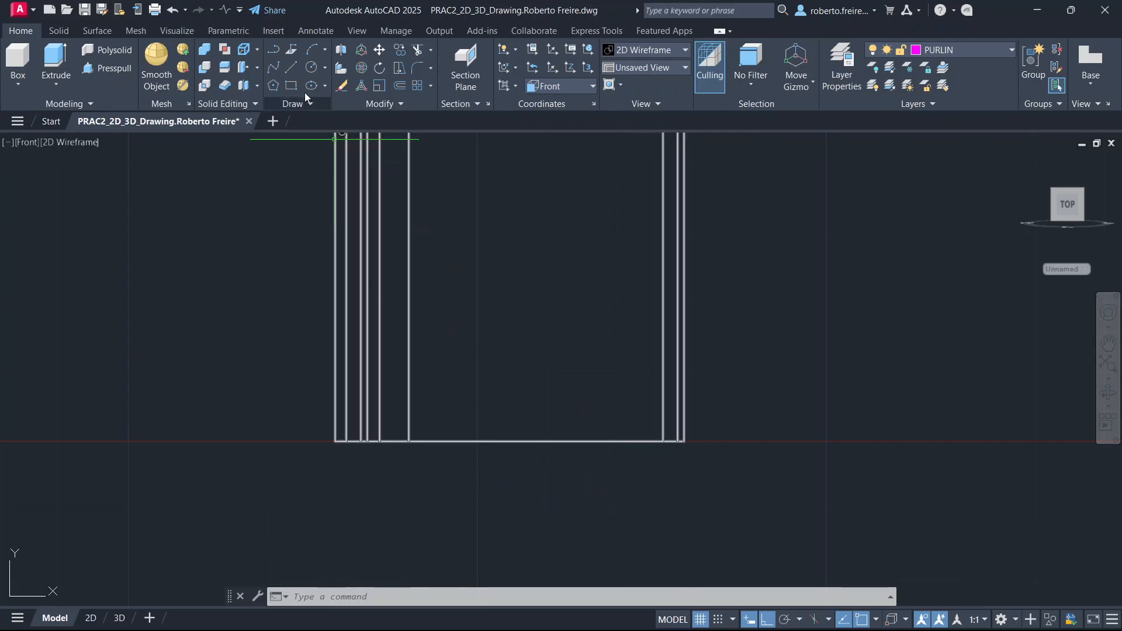
pyautogui.click(293, 67)
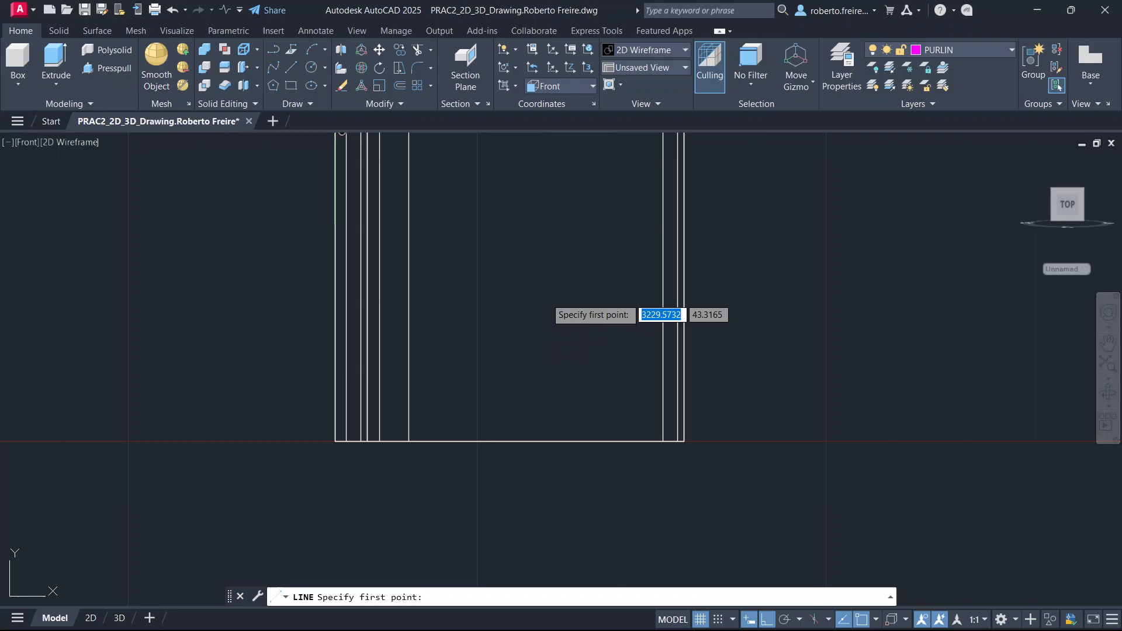
pyautogui.click(536, 442)
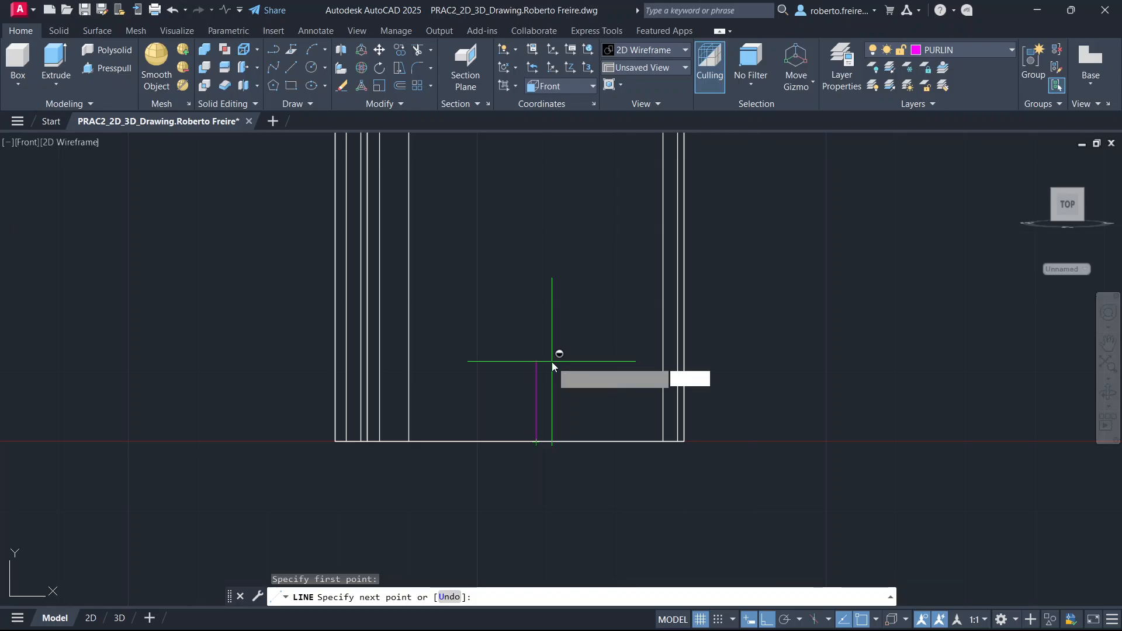
pyautogui.write('10')
pyautogui.press('Return')
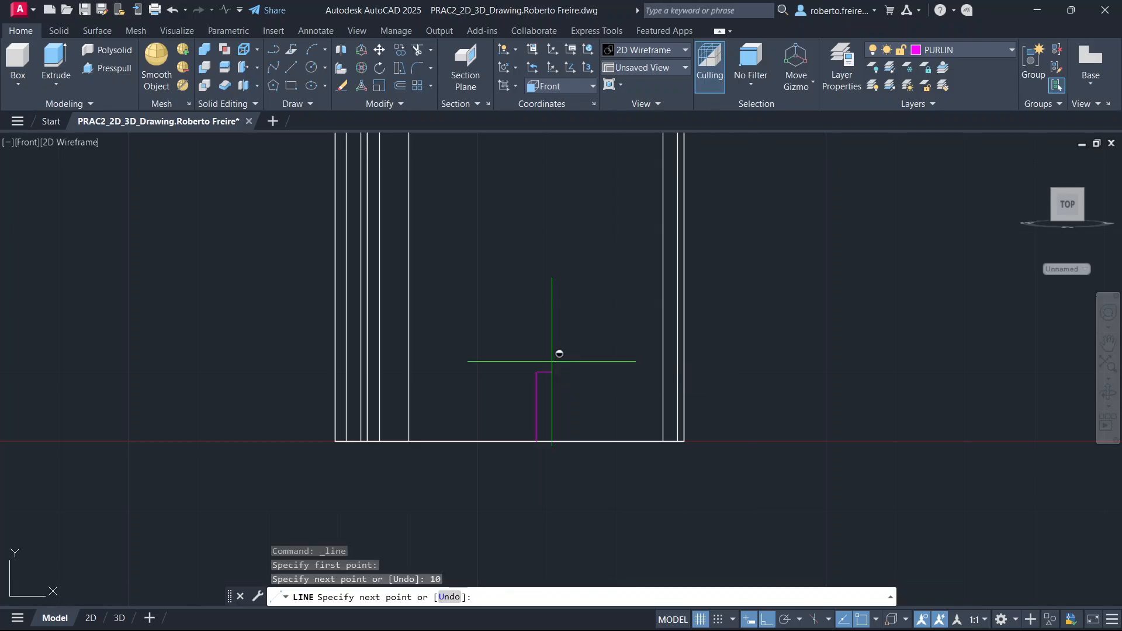
pyautogui.press('Escape')
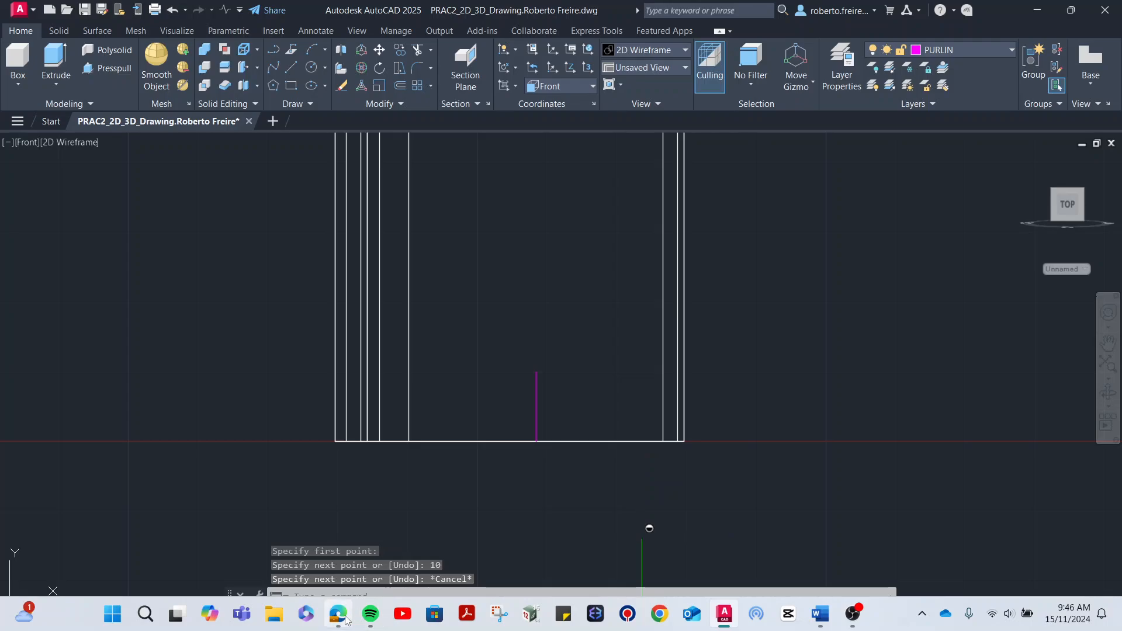
# Switch to the specifications PDF, check the distance from the angle's edge to its hole centre on page 2, and return to AutoCAD.
pyautogui.click(338, 613)
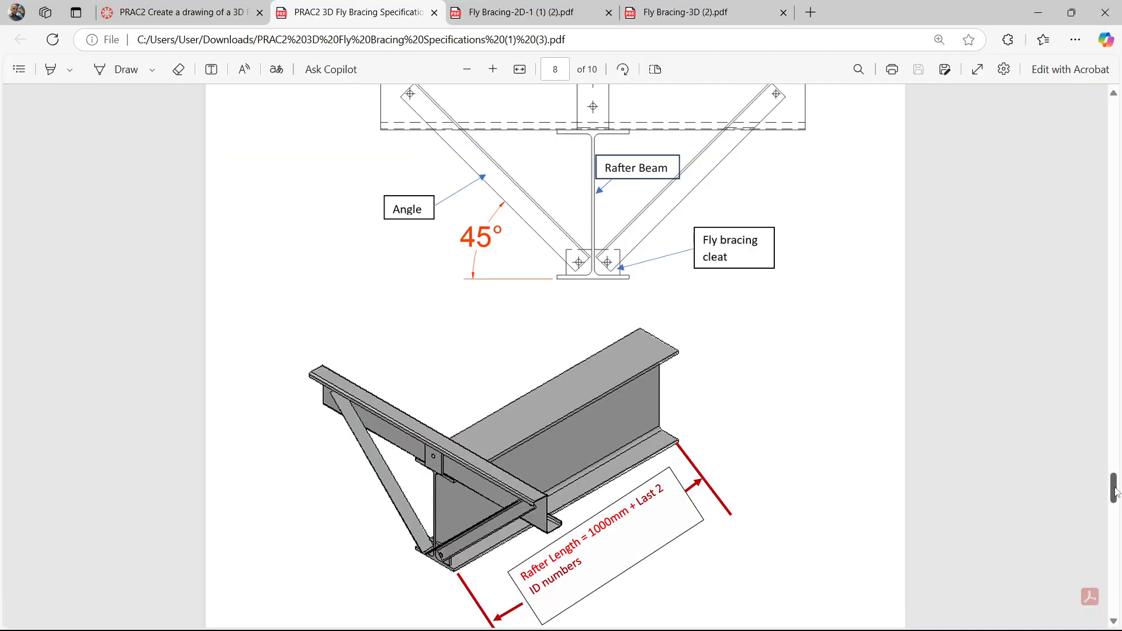
pyautogui.moveTo(1116, 493); pyautogui.dragTo(1115, 307)
pyautogui.moveTo(1109, 266); pyautogui.dragTo(1102, 186)
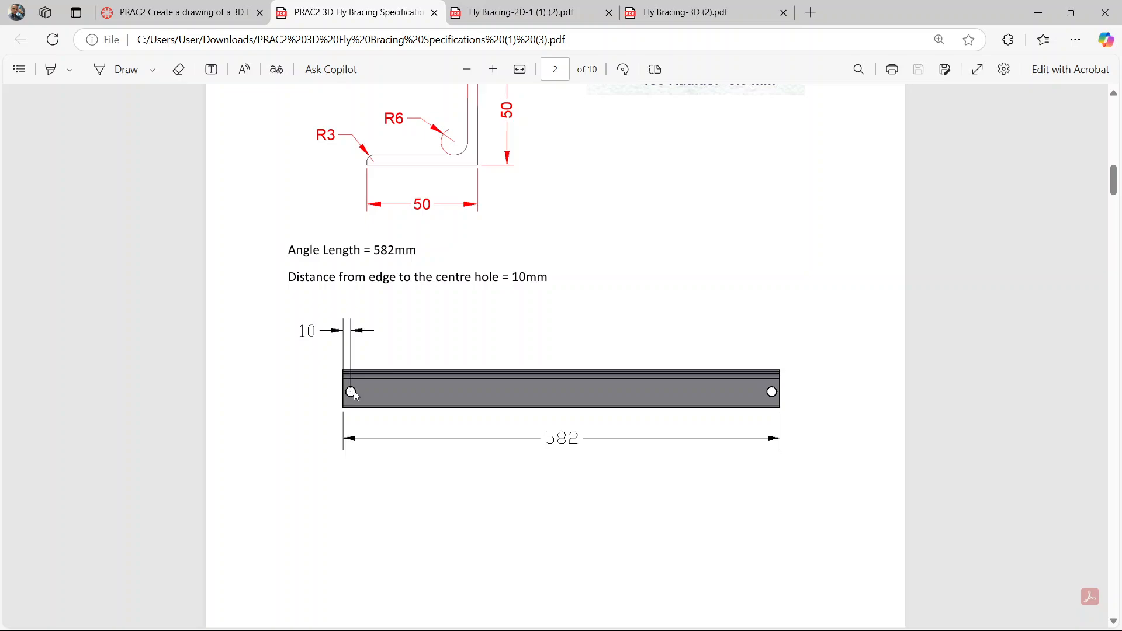
pyautogui.click(1042, 15)
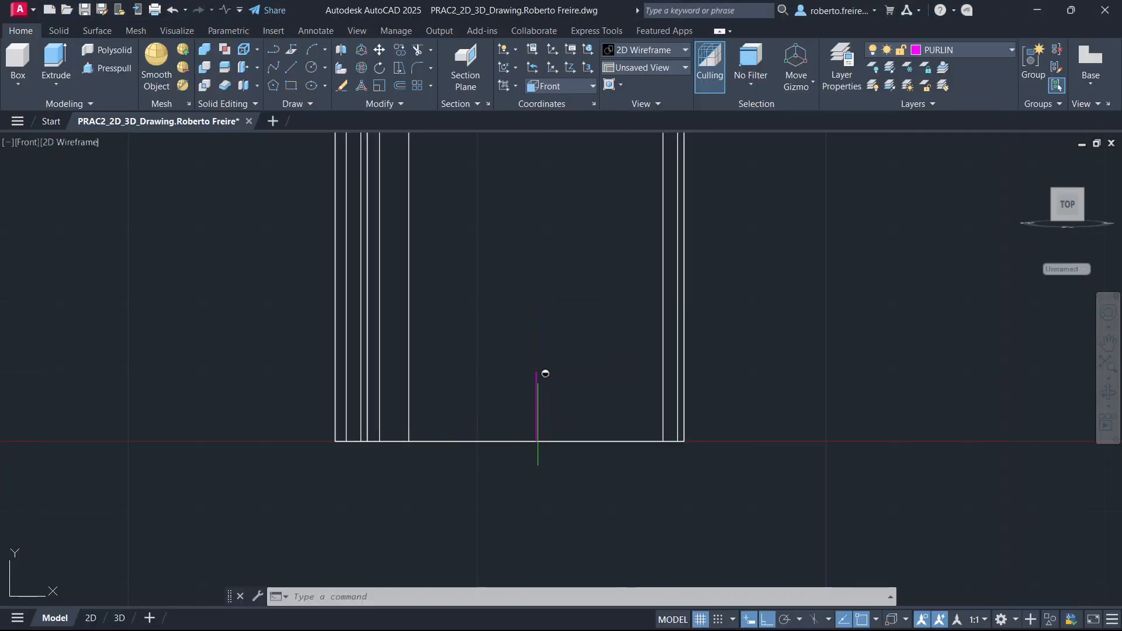
# Make ANGLE the current layer and move the angle solid from the ANGLE CLEAT layer onto it.
pyautogui.click(972, 53)
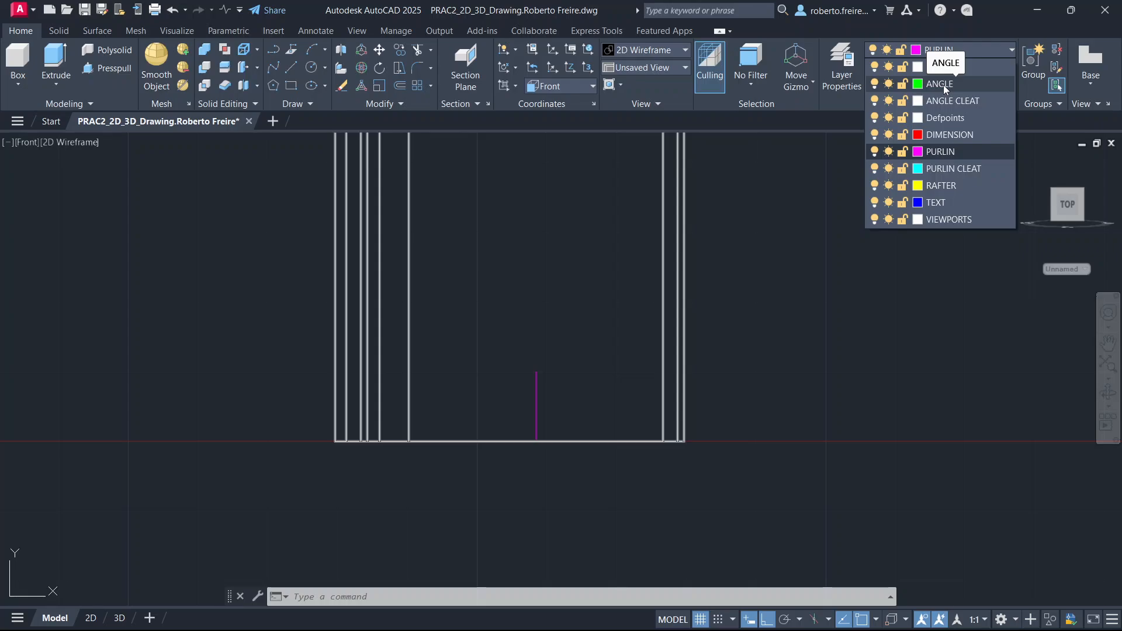
pyautogui.click(713, 281)
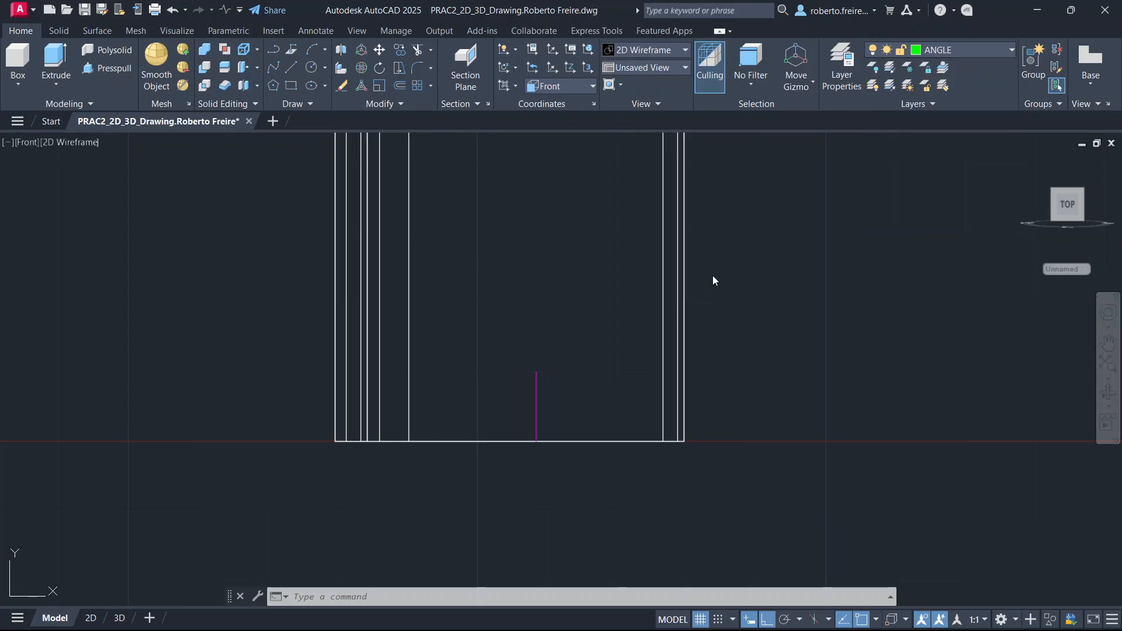
pyautogui.click(733, 254)
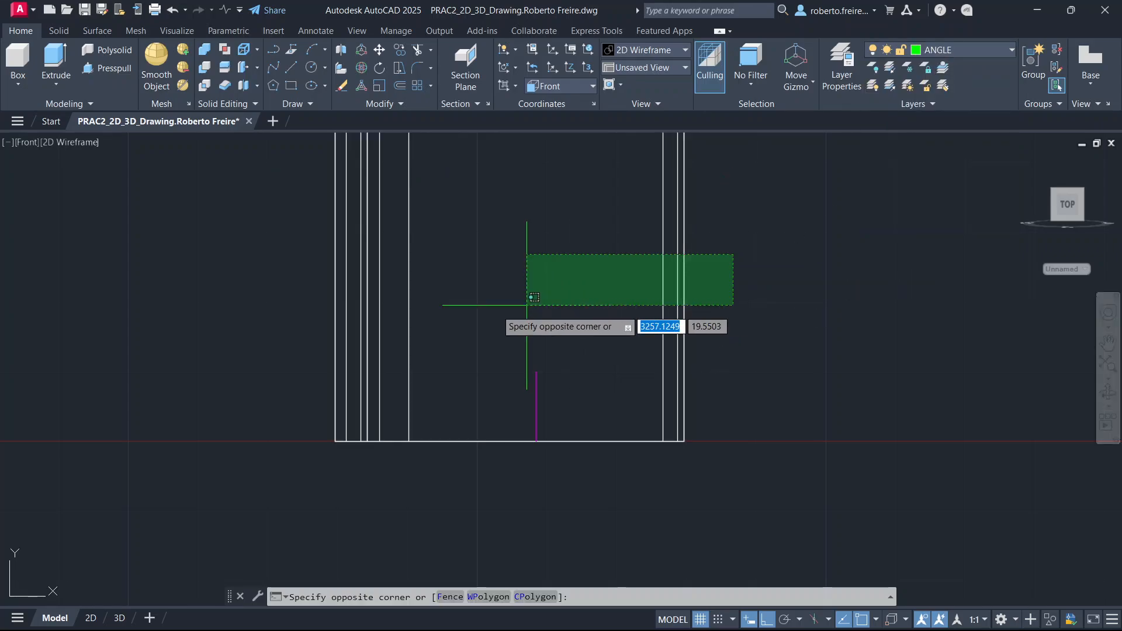
pyautogui.click(317, 328)
pyautogui.click(961, 50)
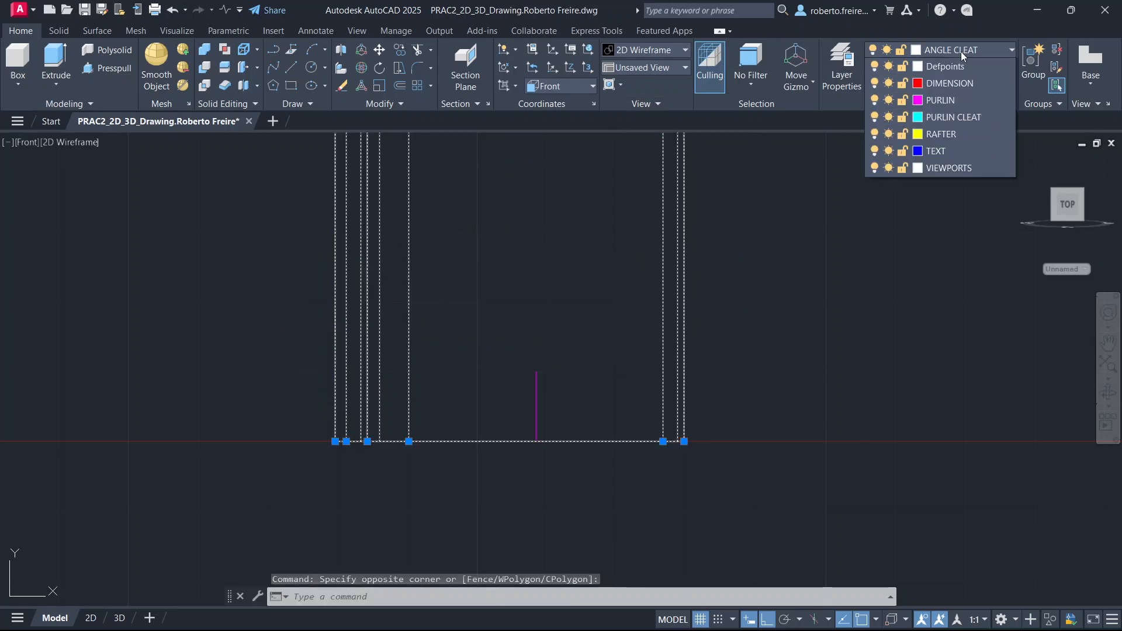
pyautogui.click(948, 85)
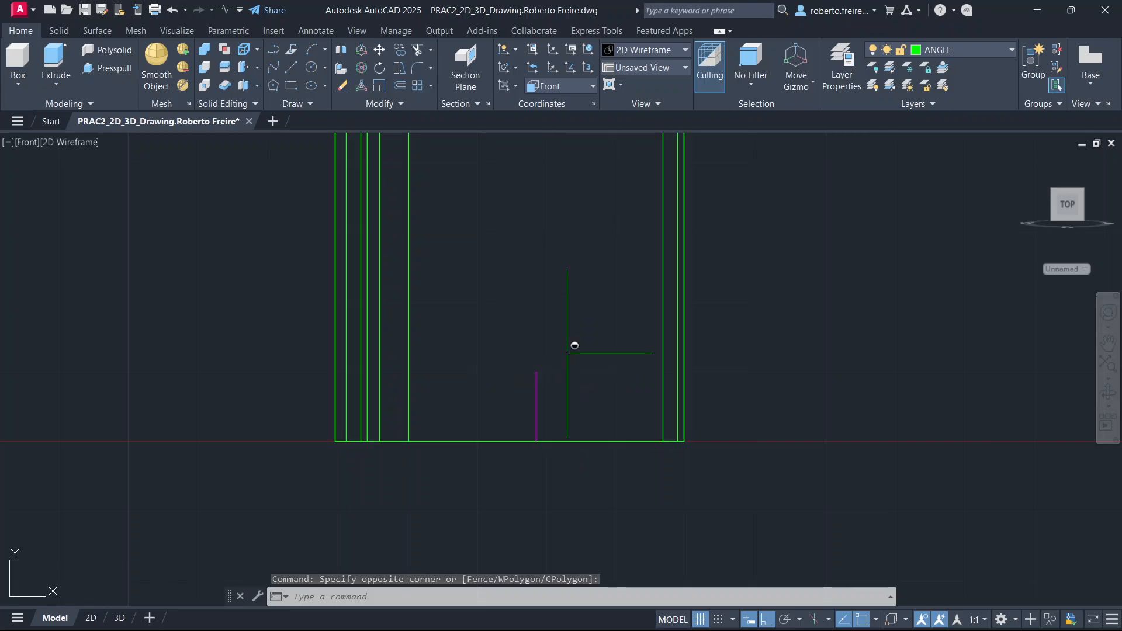
pyautogui.press('Escape')
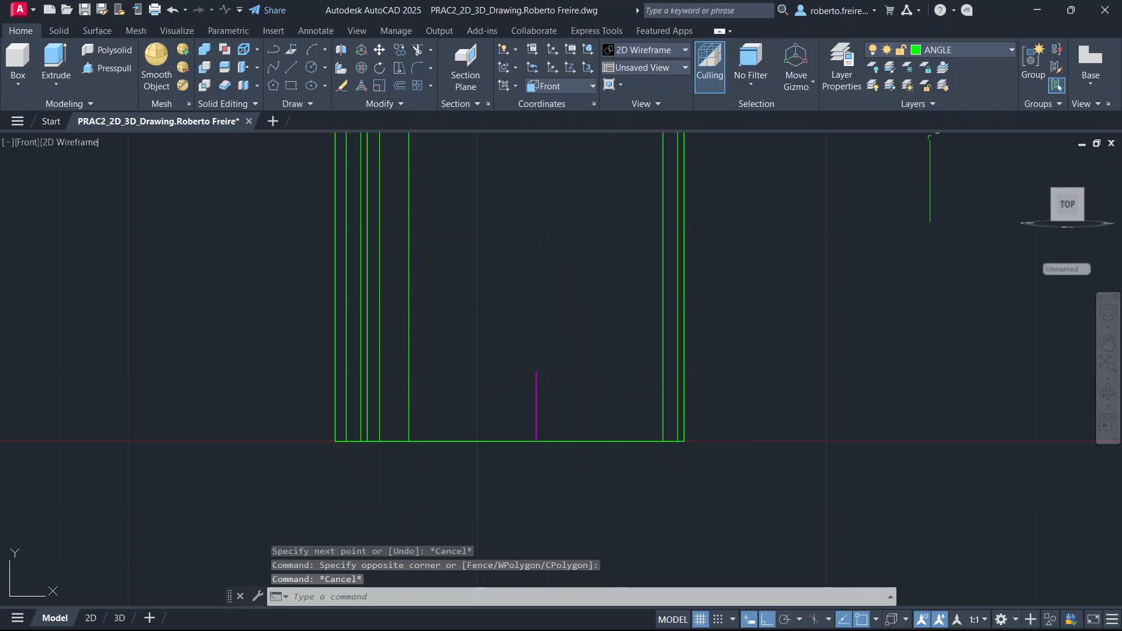
# Draw a circle of radius 7 mm centred on the construction line's upper end, and delete the construction line.
pyautogui.click(311, 67)
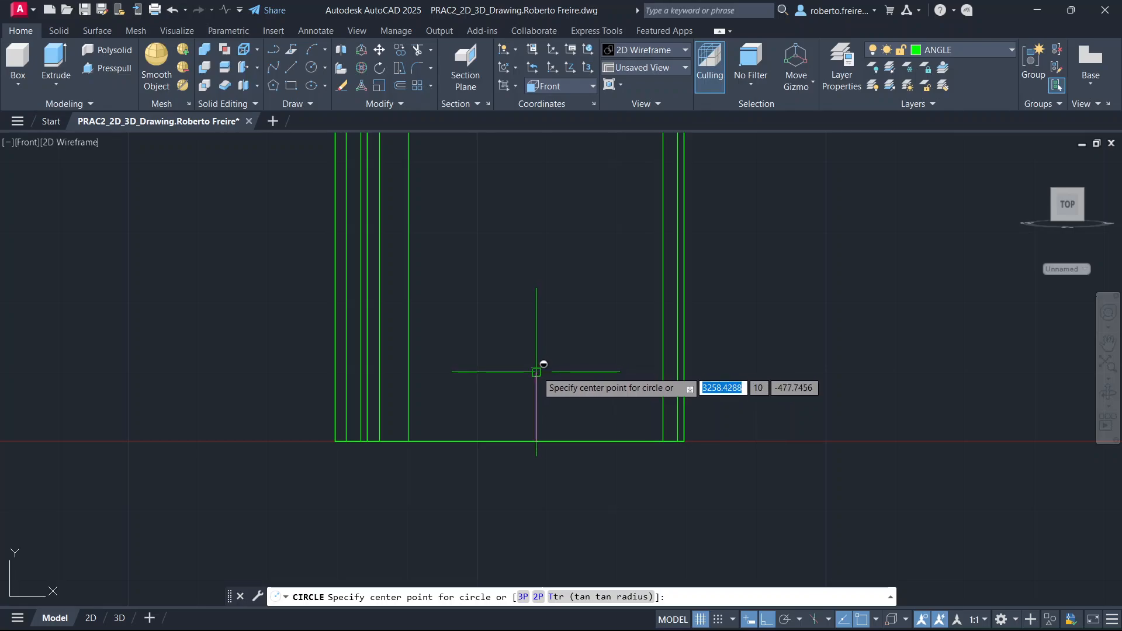
pyautogui.click(537, 371)
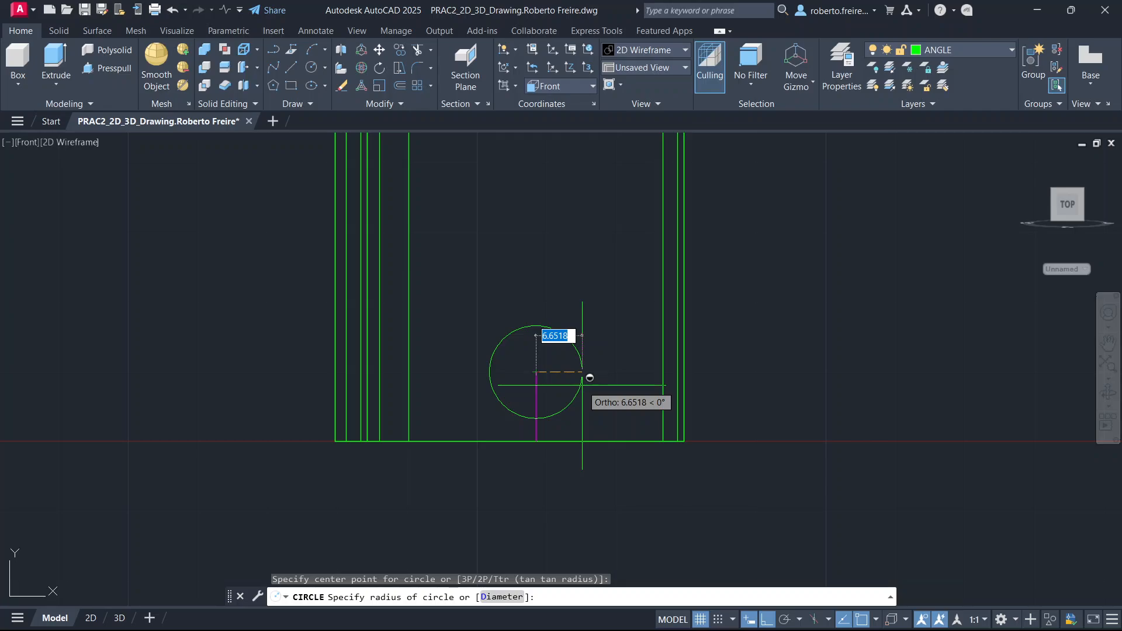
pyautogui.write('7')
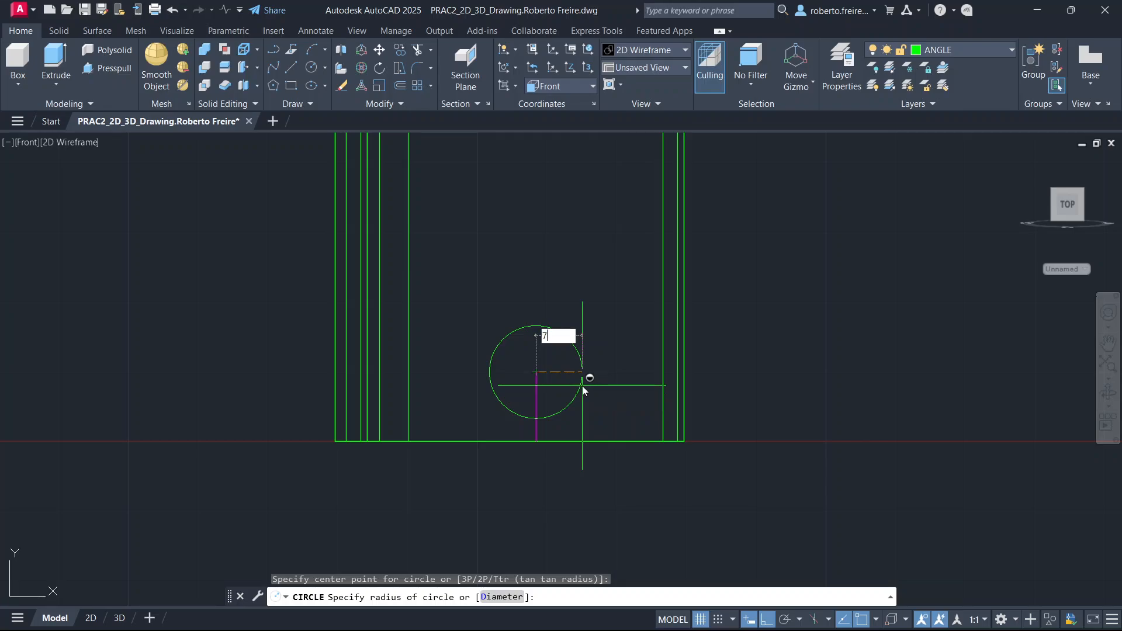
pyautogui.press('Return')
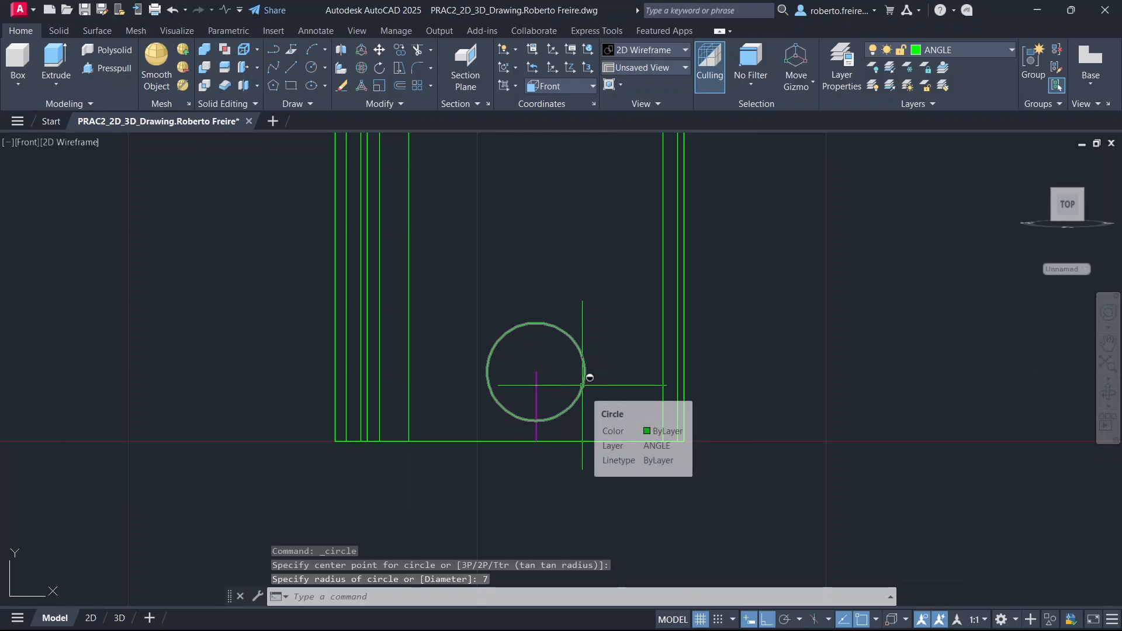
pyautogui.click(537, 431)
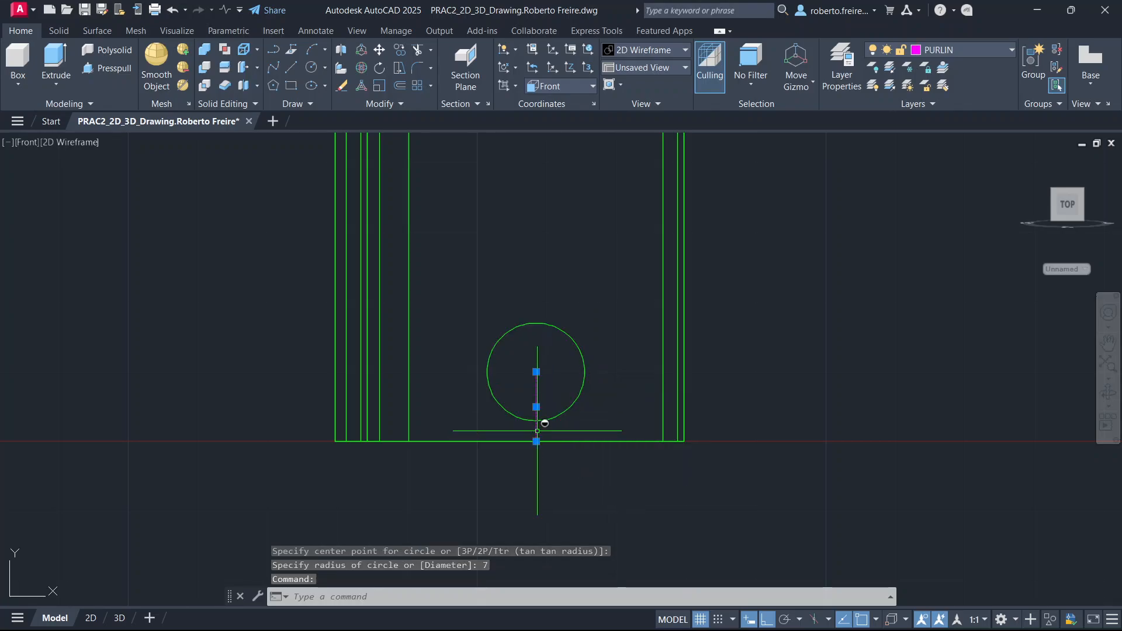
pyautogui.press('Delete')
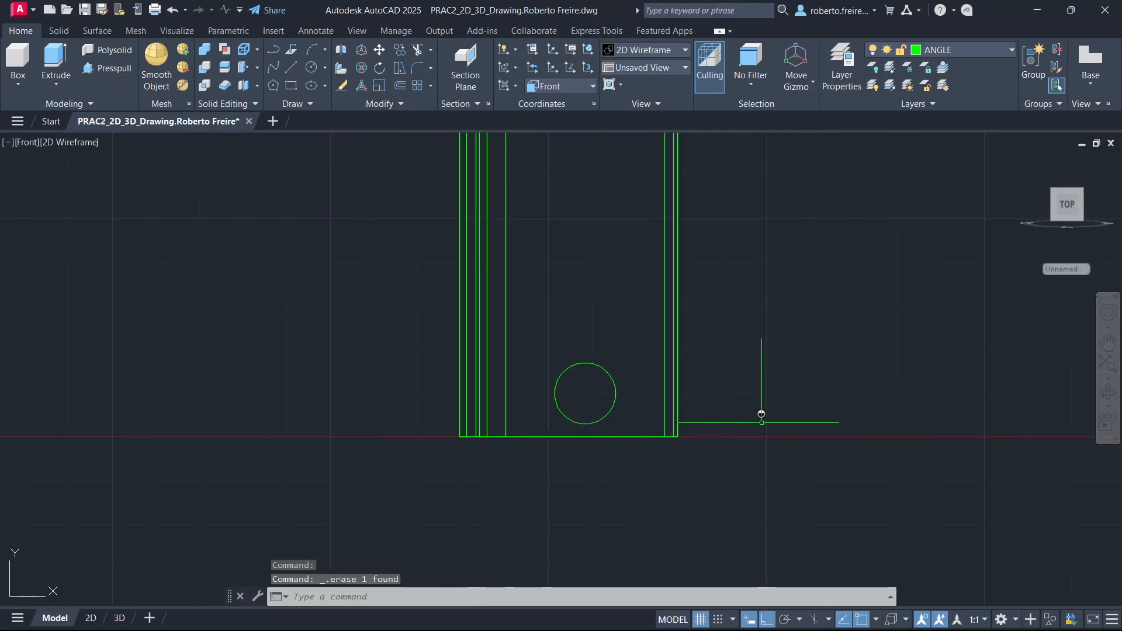
# Presspull the circle at the angle's lower end about 66 mm through the flange to cut the bolt hole.
pyautogui.keyDown('shift'); pyautogui.moveTo(762, 421); pyautogui.dragTo(671, 459, button='middle'); pyautogui.keyUp('shift')
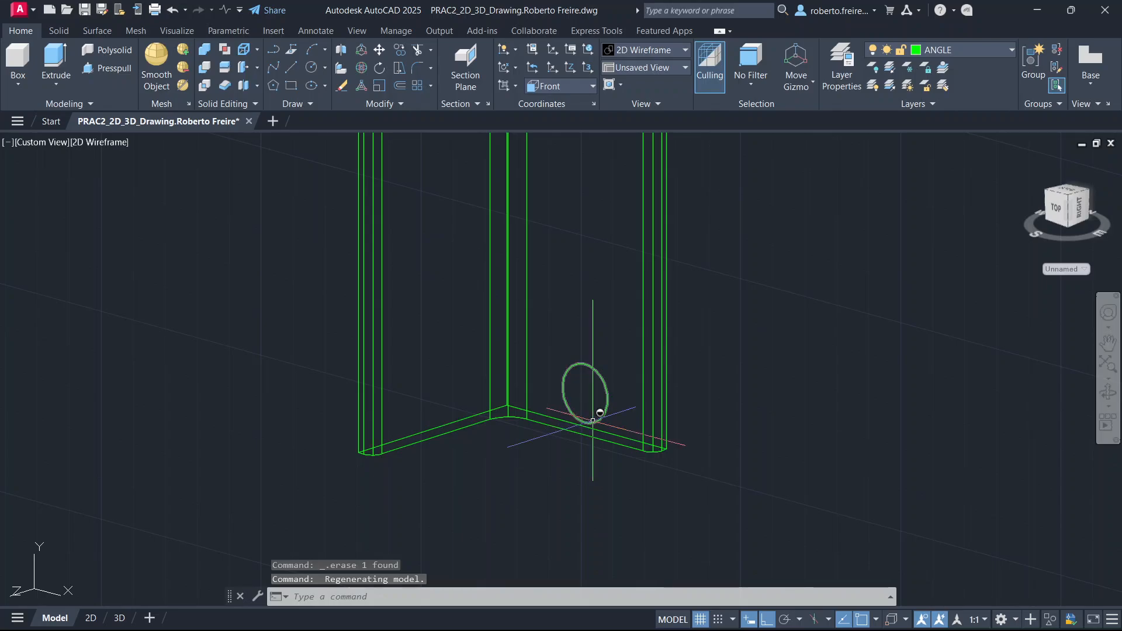
pyautogui.click(113, 68)
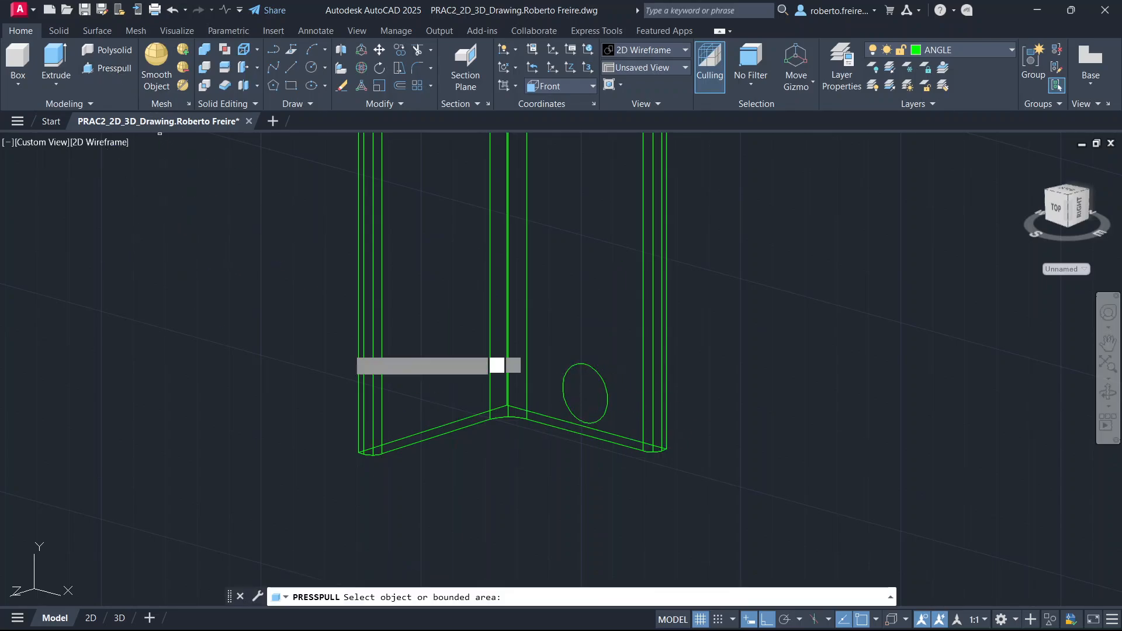
pyautogui.click(589, 388)
pyautogui.press('Return')
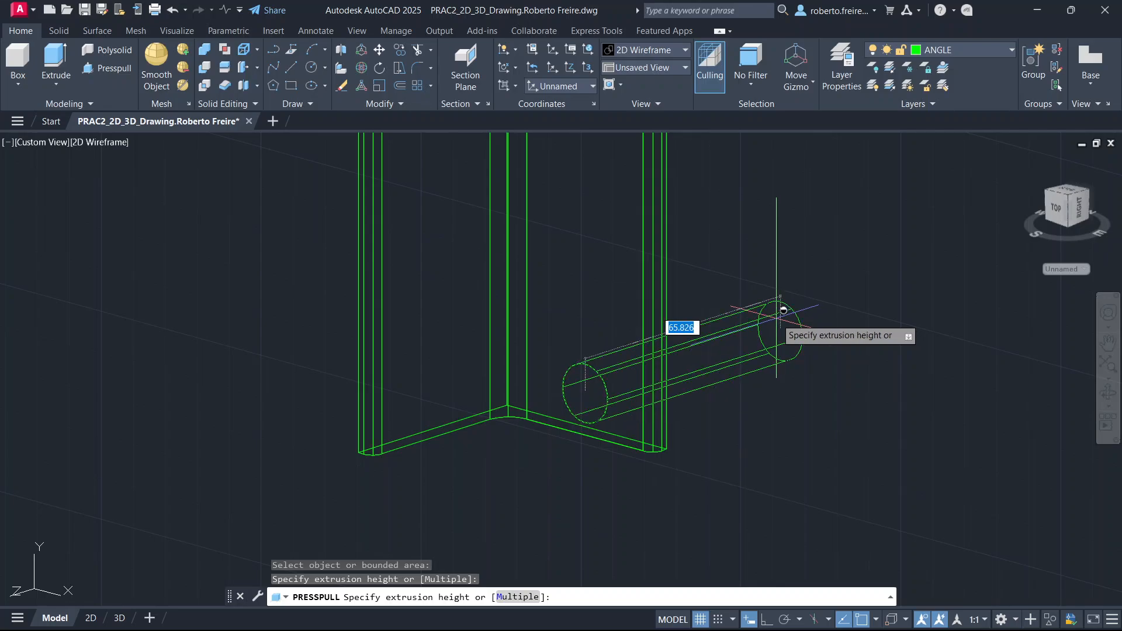
pyautogui.click(776, 318)
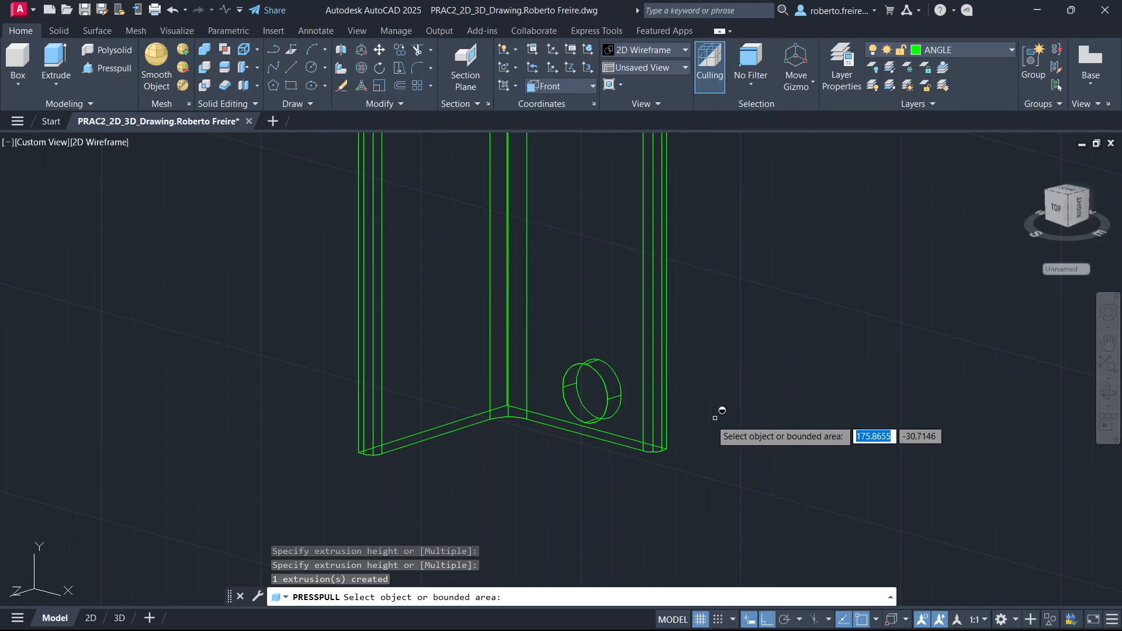
pyautogui.press('Return')
pyautogui.scroll(-2, 688, 442)
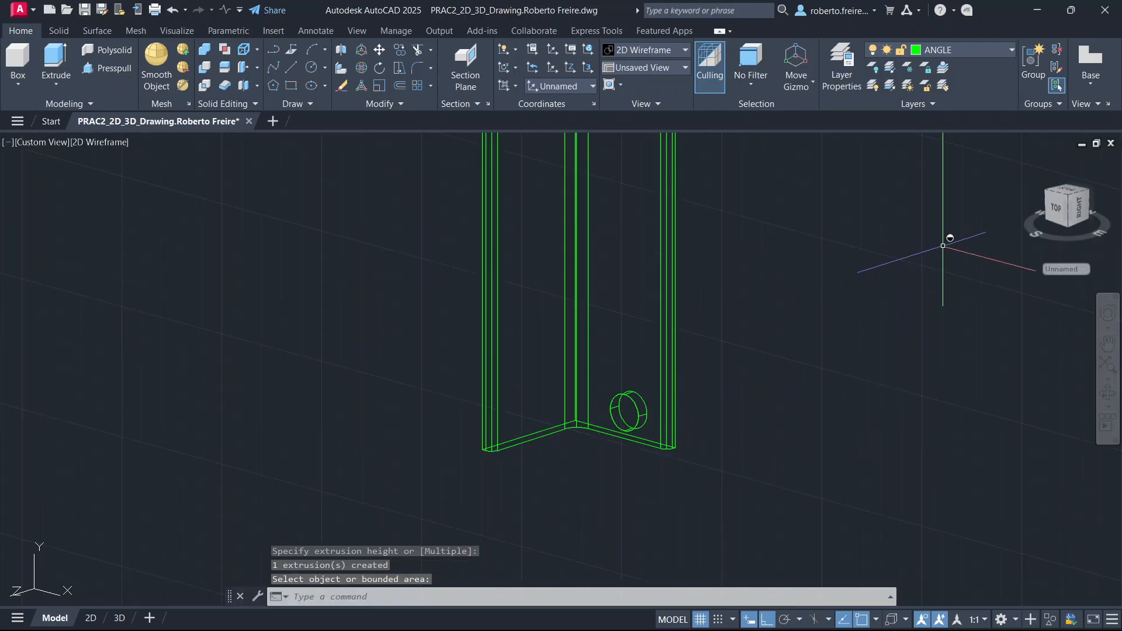
# Draw a 10 mm vertical construction line downward from the midpoint of the angle's flat inner edge at its upper end.
pyautogui.keyDown('shift'); pyautogui.moveTo(725, 356); pyautogui.dragTo(798, 357, button='middle'); pyautogui.keyUp('shift')
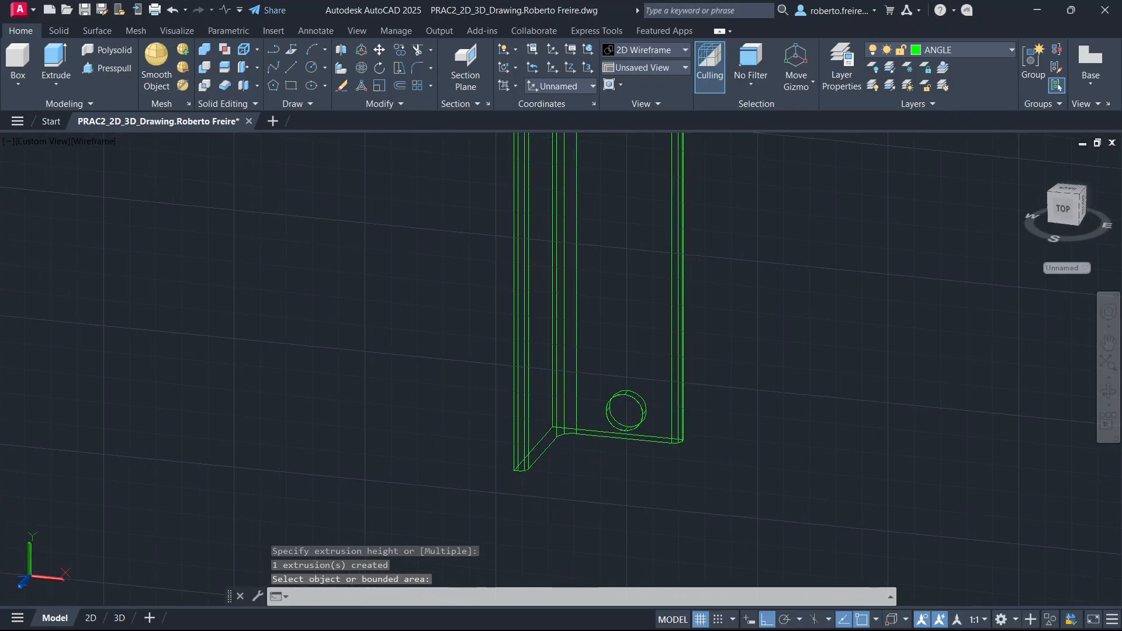
pyautogui.click(1064, 215)
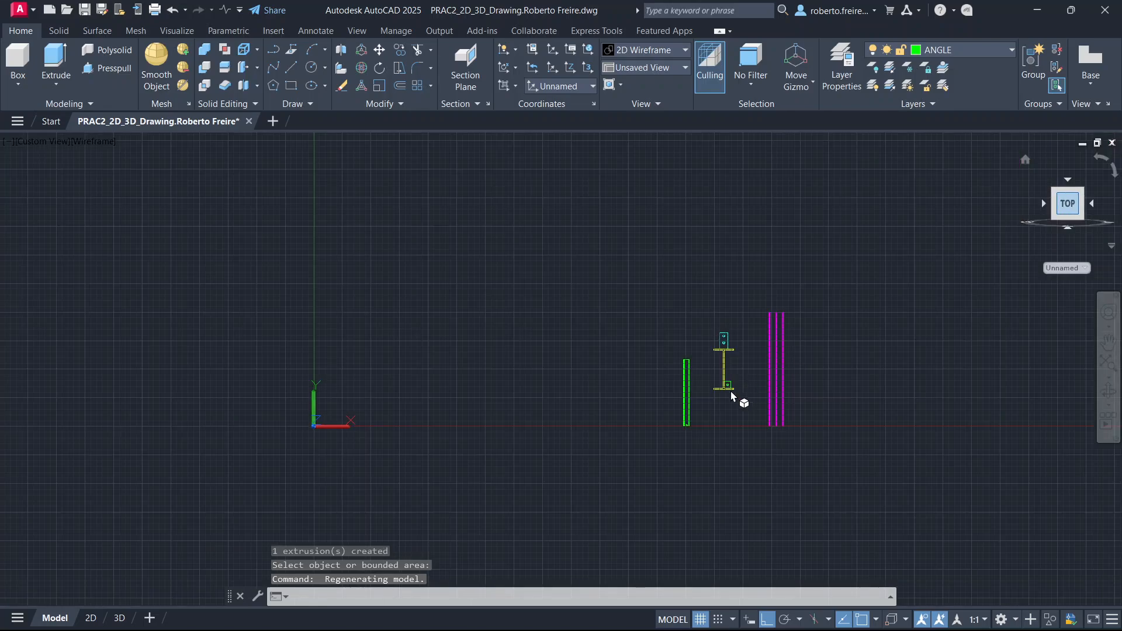
pyautogui.scroll(8, 691, 371)
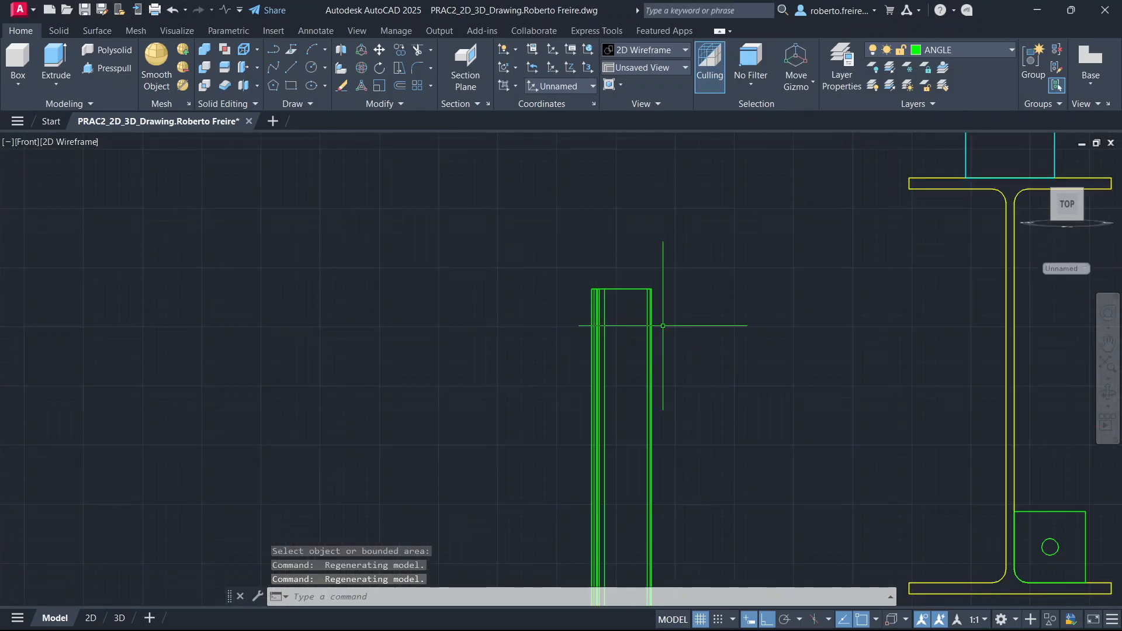
pyautogui.click(291, 68)
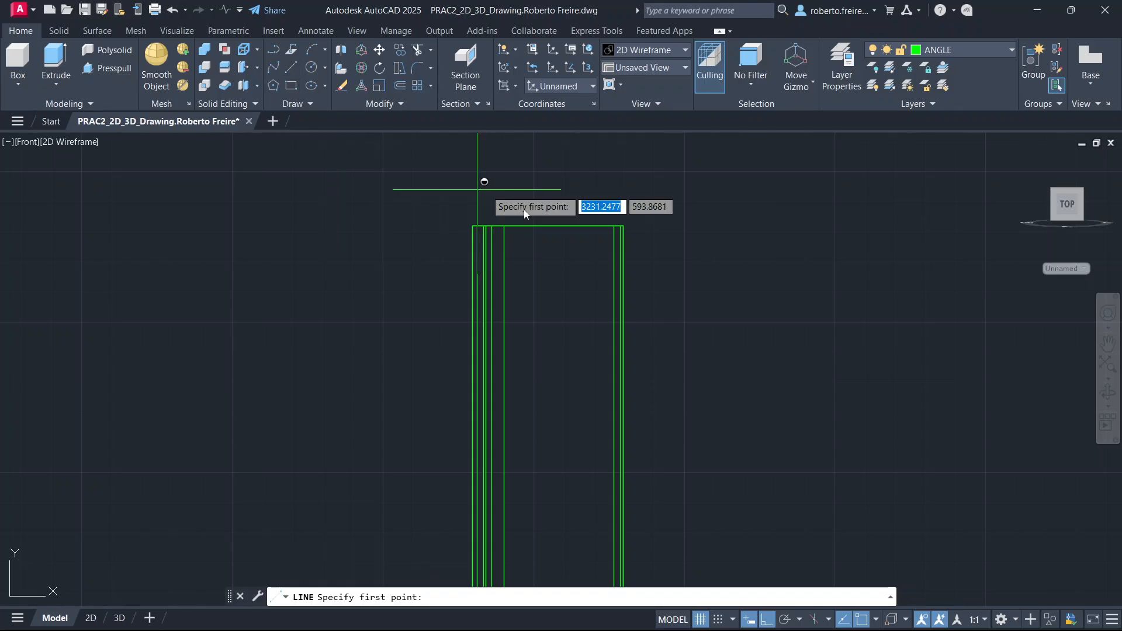
pyautogui.click(559, 226)
pyautogui.write('1')
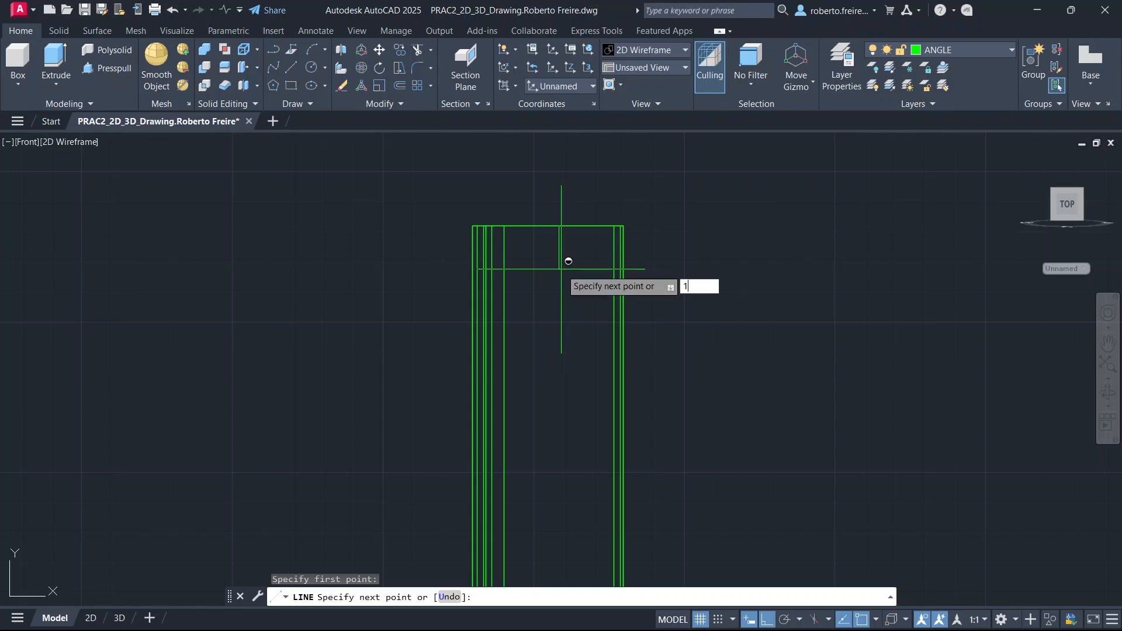
pyautogui.write('0')
pyautogui.press('Return')
pyautogui.press('Escape')
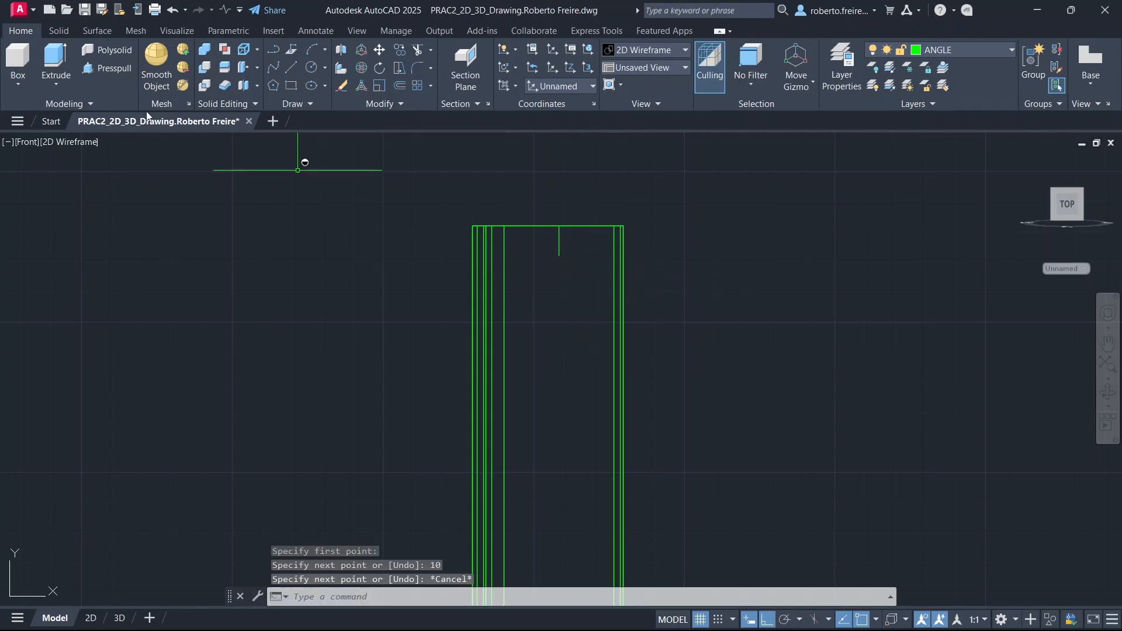
# Draw a circle of radius 7 mm centred on the construction line's lower end, and delete the construction line.
pyautogui.click(311, 71)
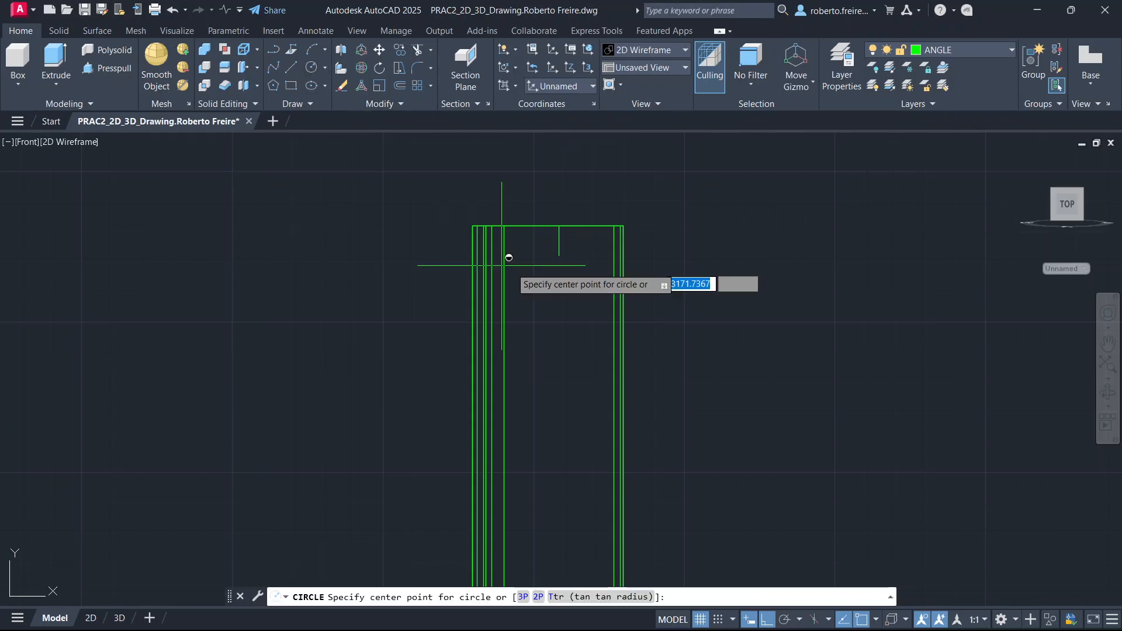
pyautogui.click(560, 258)
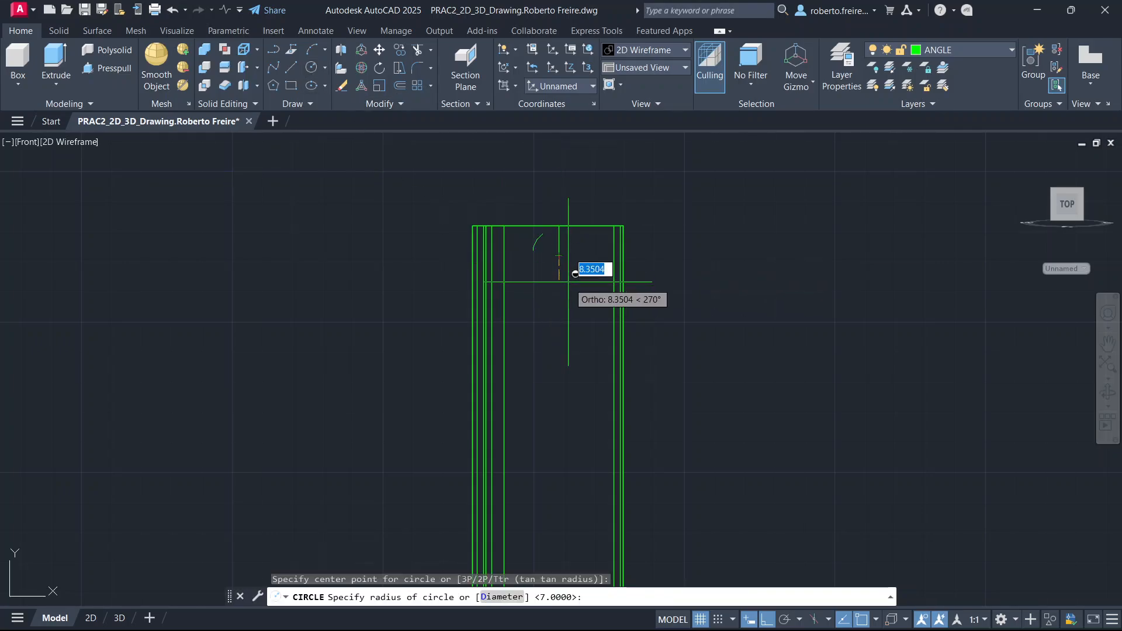
pyautogui.write('7')
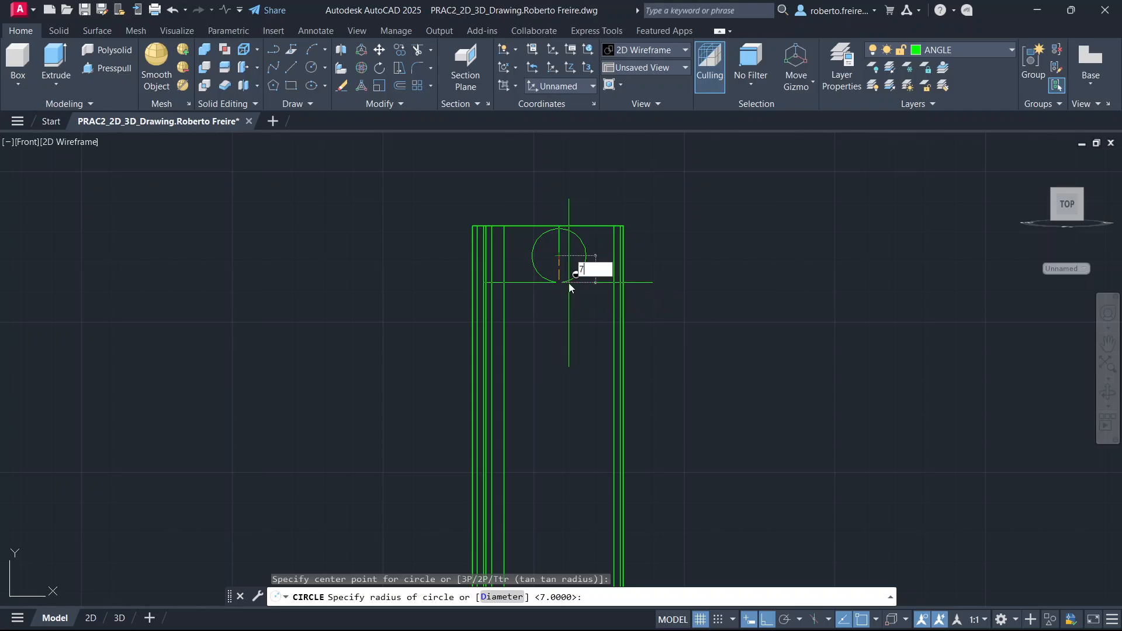
pyautogui.press('Return')
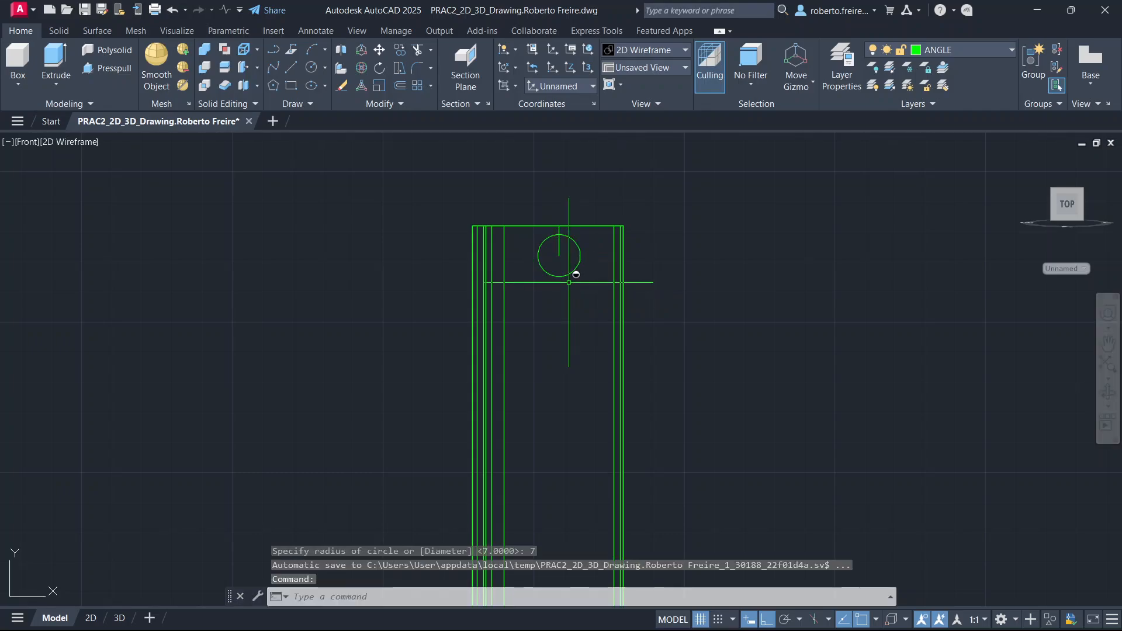
pyautogui.press('Escape')
pyautogui.click(559, 239)
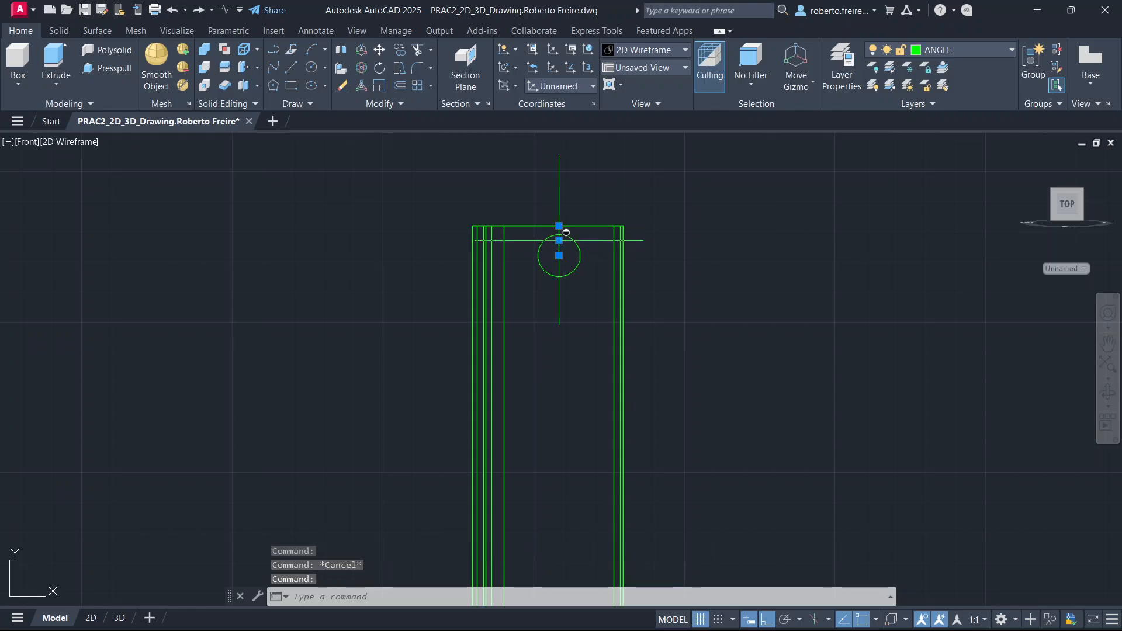
pyautogui.press('Delete')
# Presspull the circle at the angle's upper end about 146 mm through the flange to cut the second bolt hole.
pyautogui.keyDown('shift'); pyautogui.moveTo(744, 321); pyautogui.dragTo(678, 342, button='middle'); pyautogui.keyUp('shift')
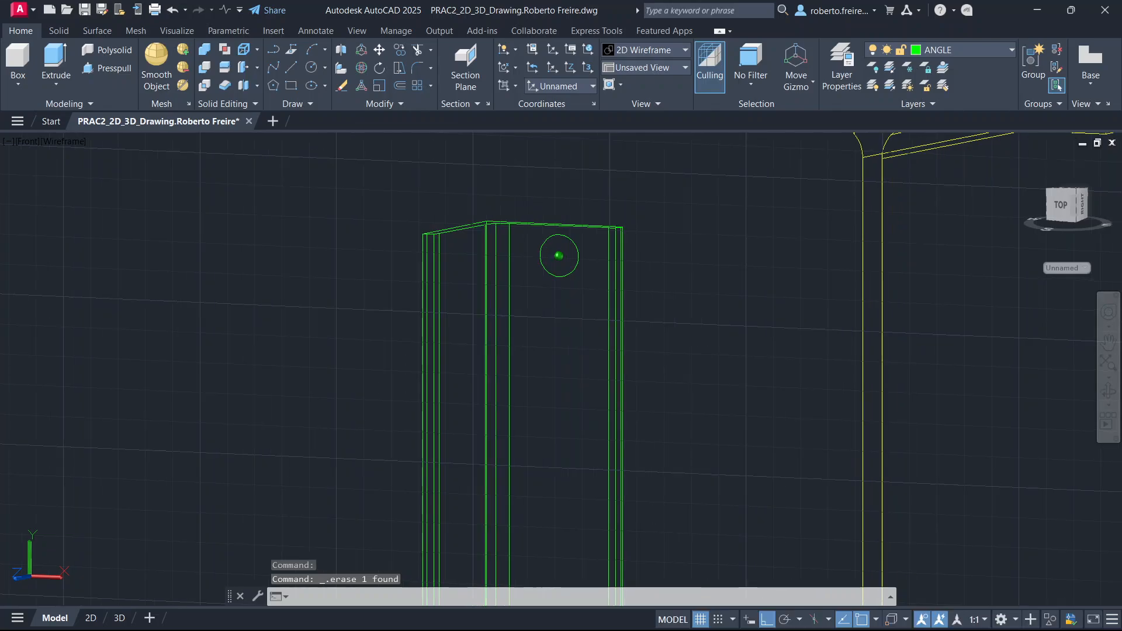
pyautogui.click(113, 68)
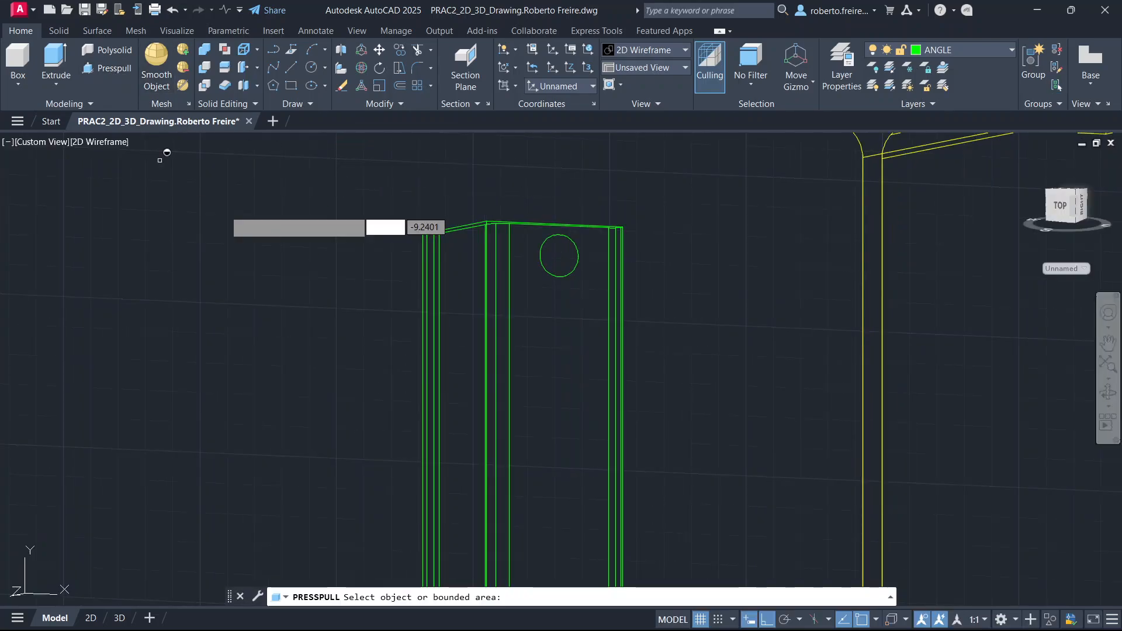
pyautogui.click(564, 252)
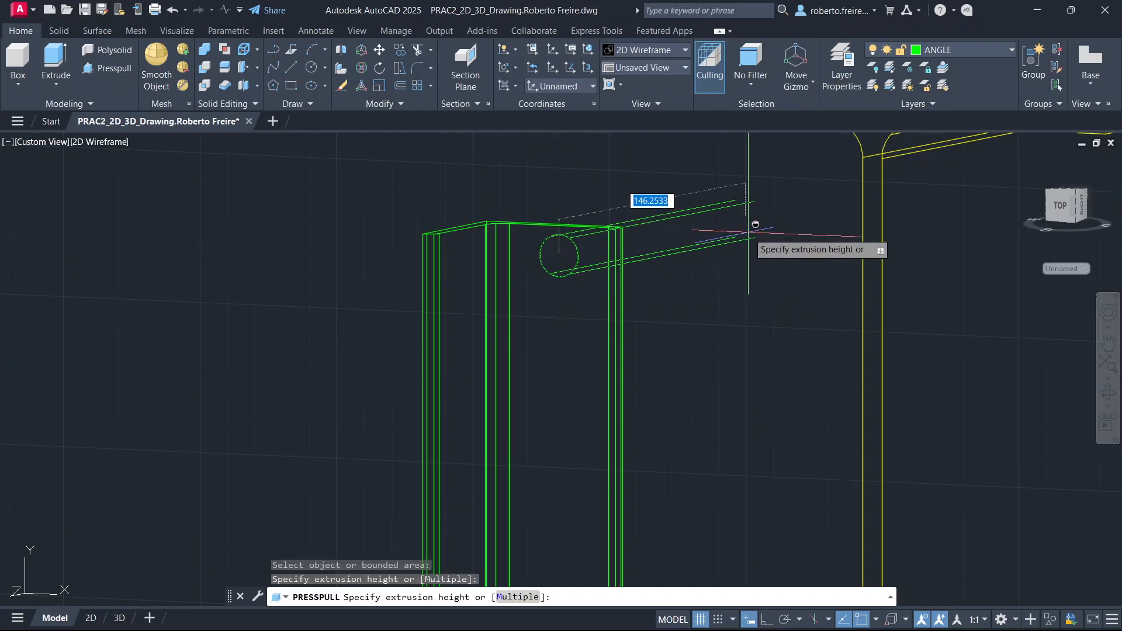
pyautogui.click(754, 225)
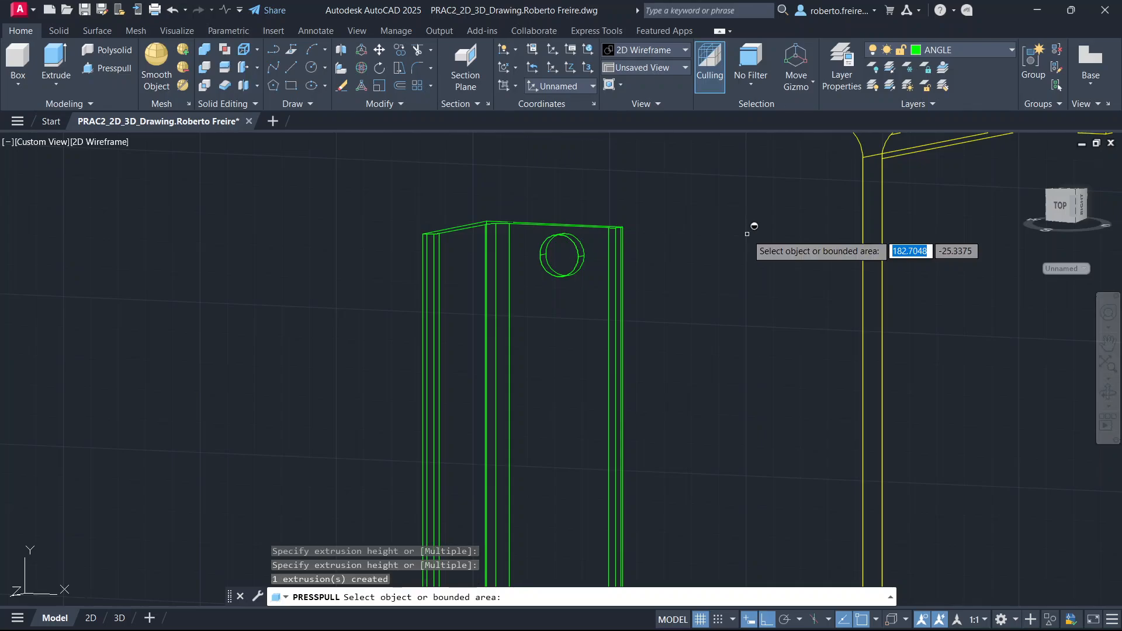
pyautogui.press('Return')
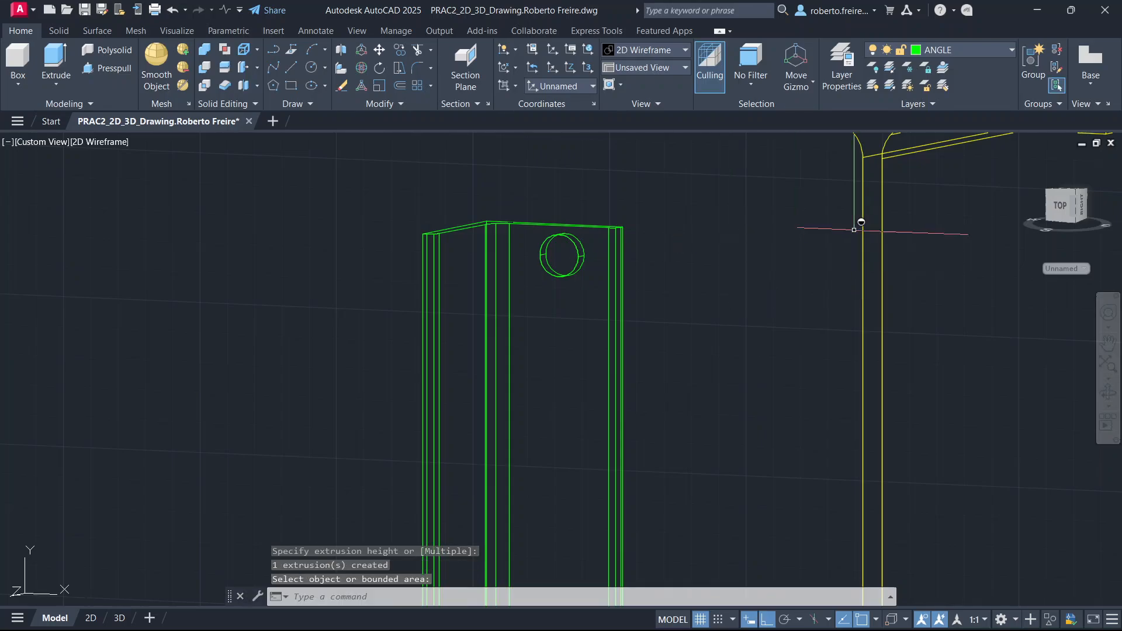
# Check both bolt holes of the angle from the front in the Shaded visual style, and return to 2D Wireframe.
pyautogui.click(1058, 208)
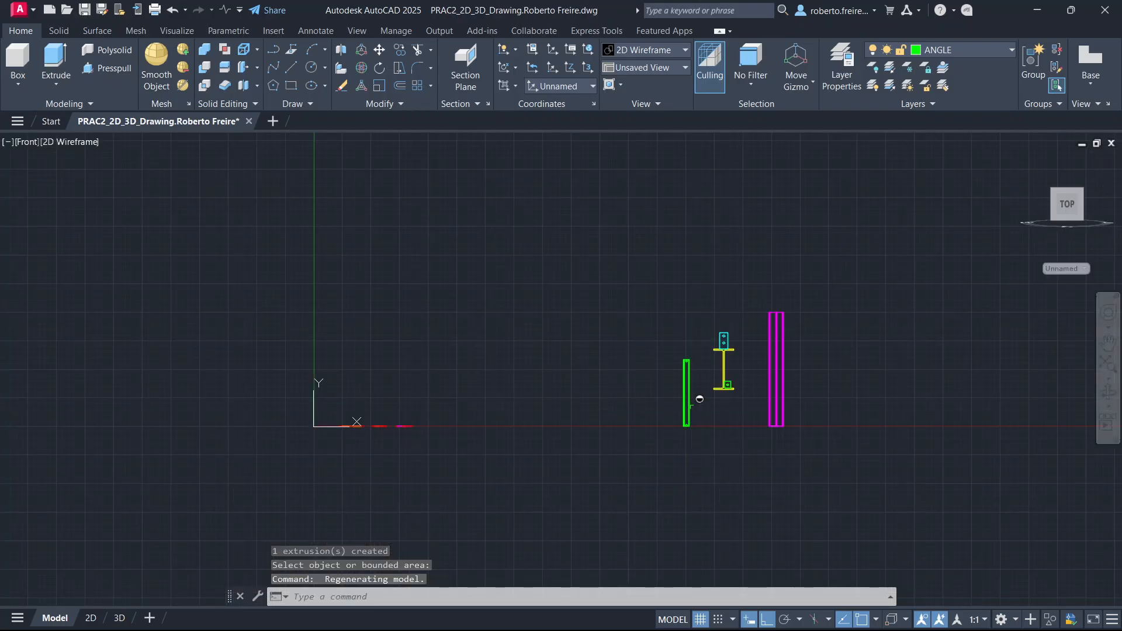
pyautogui.scroll(7, 693, 405)
pyautogui.scroll(-2, 686, 402)
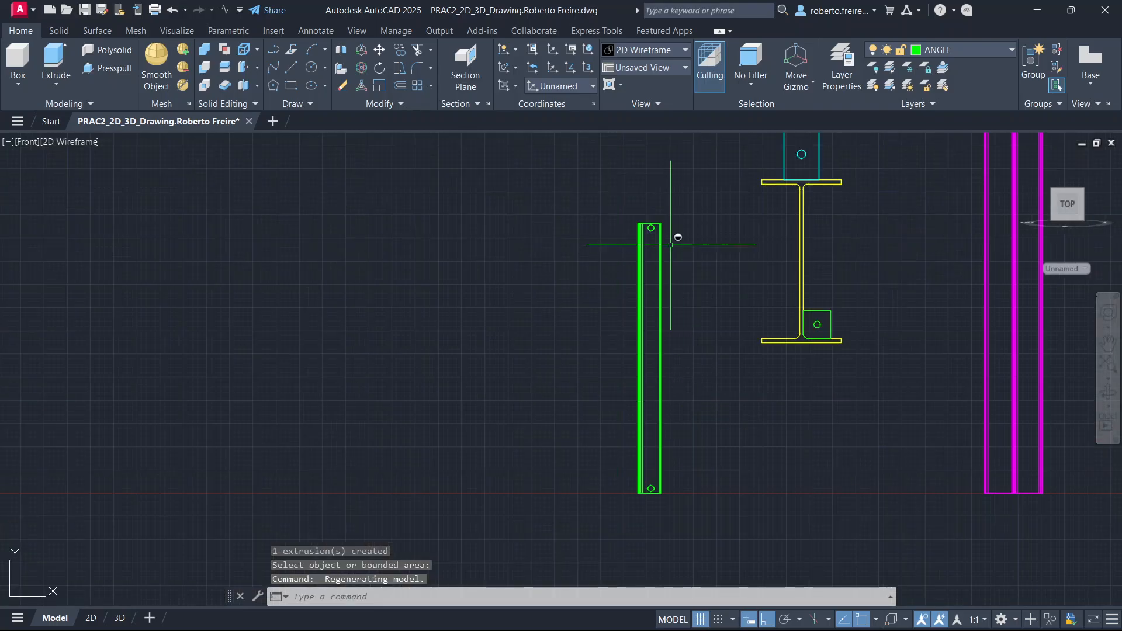
pyautogui.click(649, 50)
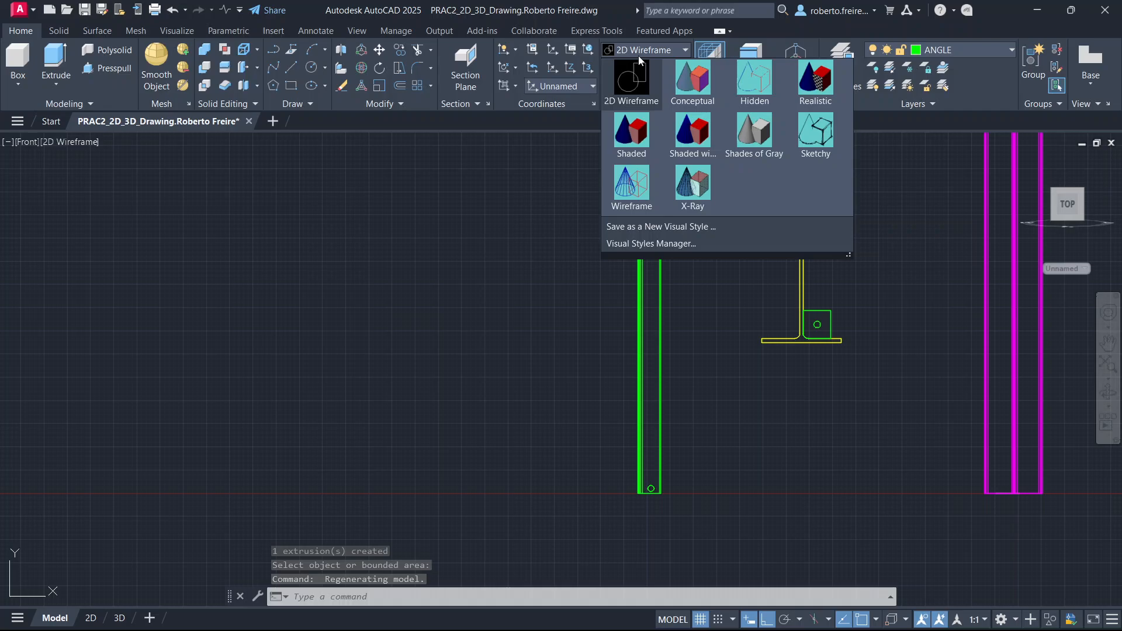
pyautogui.click(633, 140)
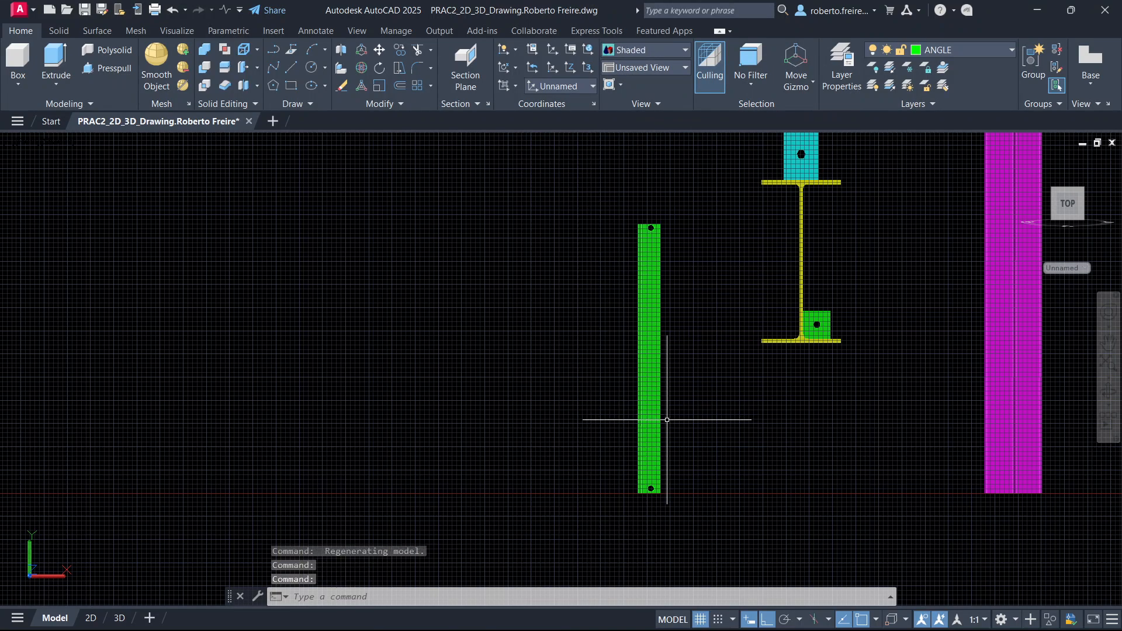
pyautogui.scroll(6, 663, 491)
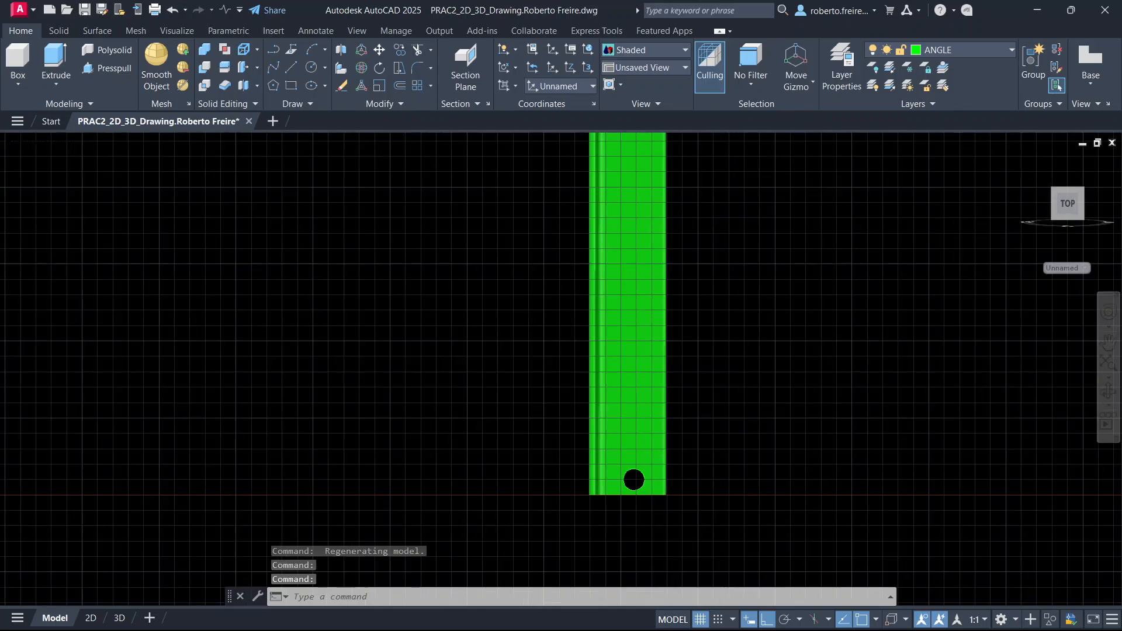
pyautogui.scroll(-5, 646, 340)
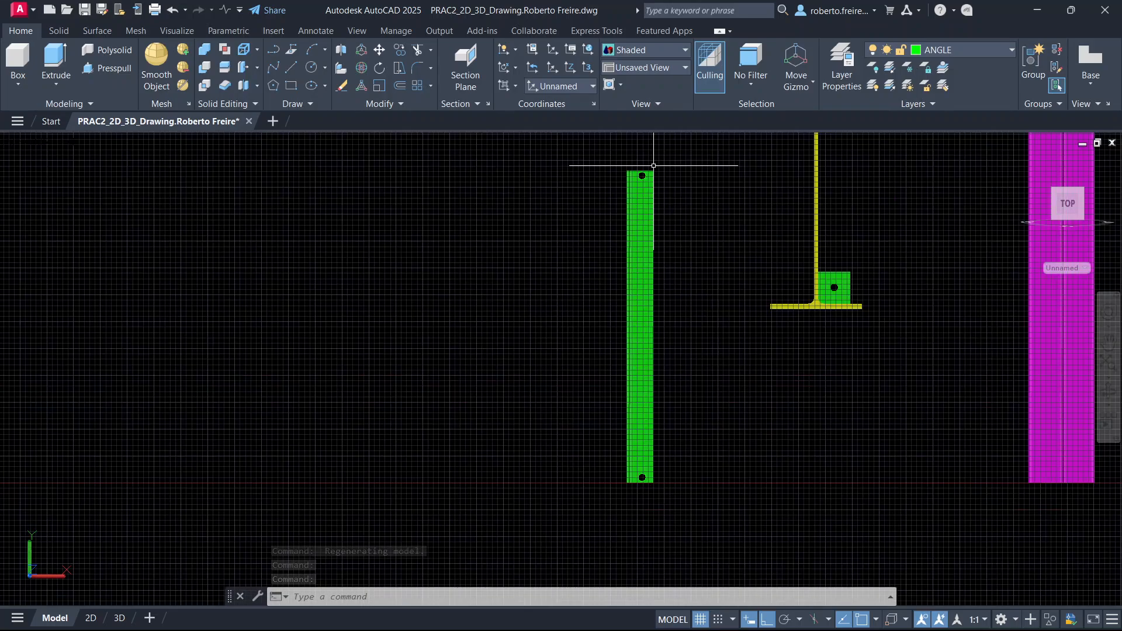
pyautogui.scroll(4, 653, 166)
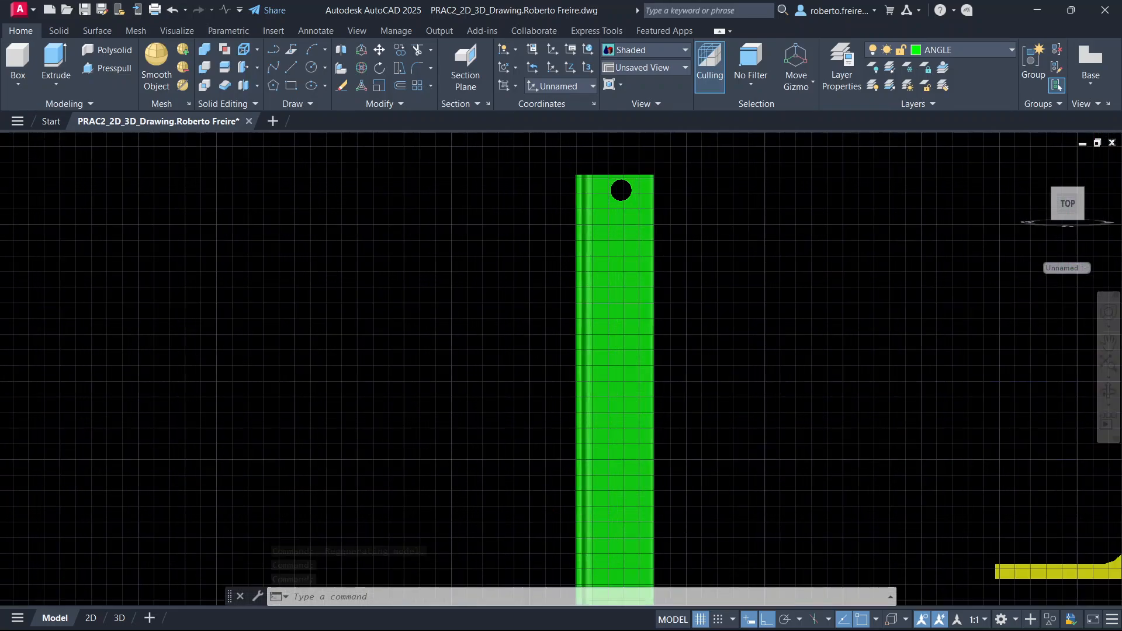
pyautogui.click(665, 49)
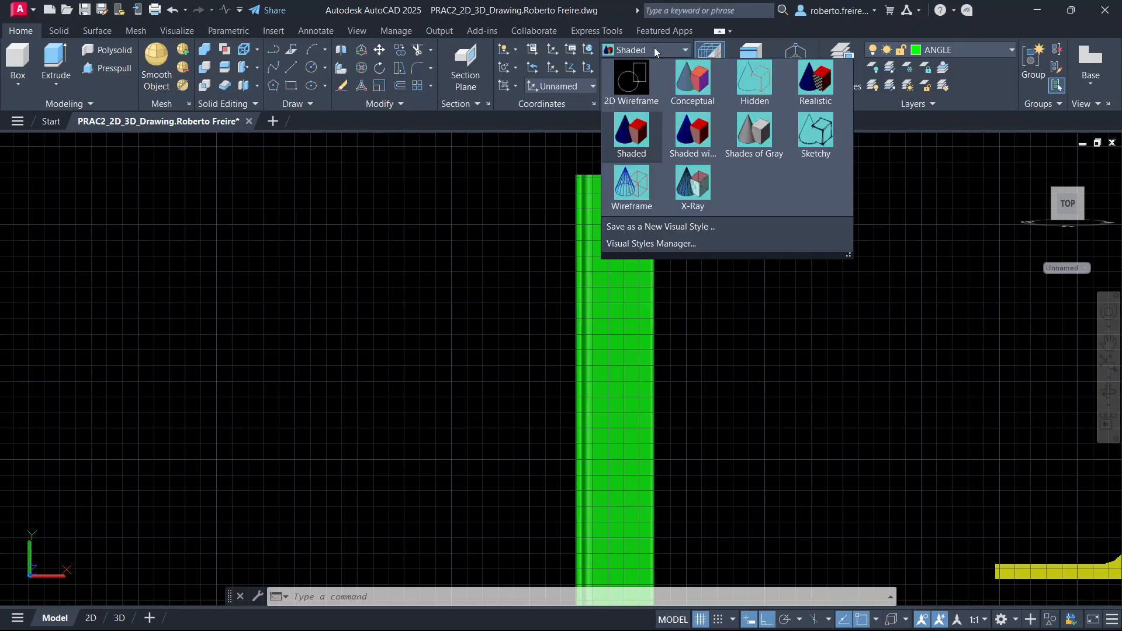
pyautogui.click(634, 80)
# Rotate the angle with its holes by 315 degrees about its lower right corner, with Ortho mode off.
pyautogui.scroll(-5, 568, 226)
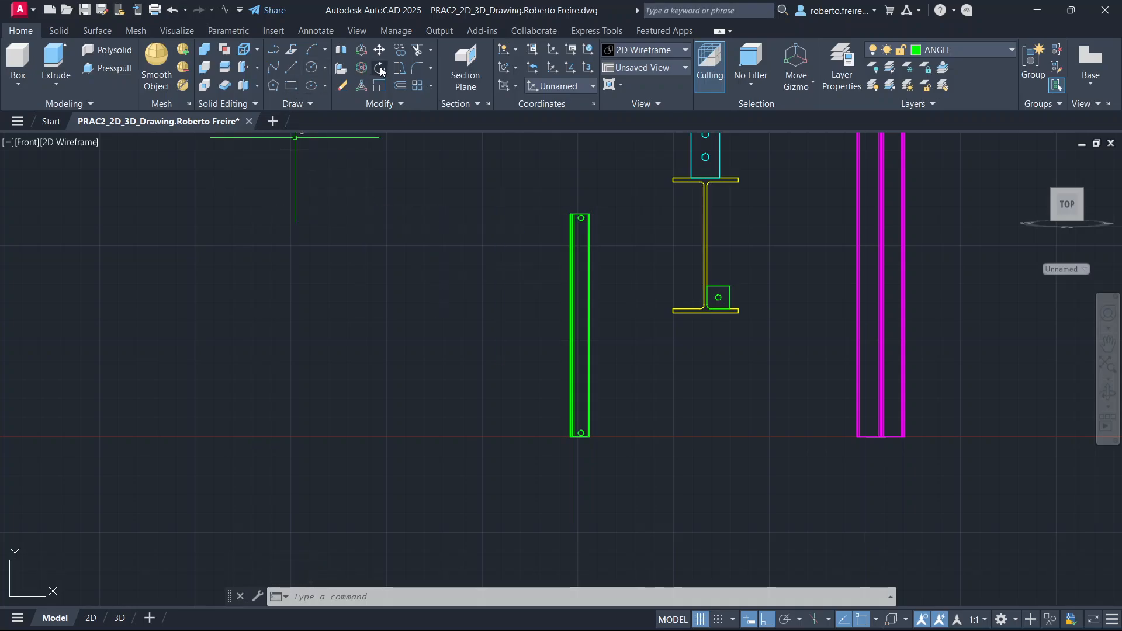
pyautogui.click(612, 379)
pyautogui.click(552, 445)
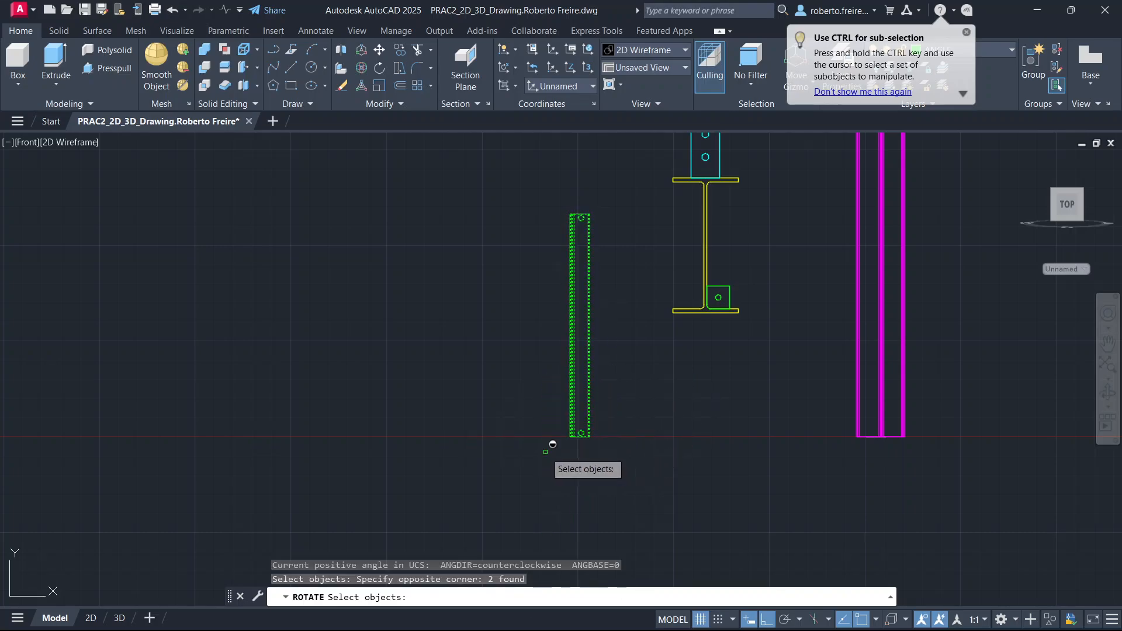
pyautogui.press('Return')
pyautogui.scroll(10, 584, 447)
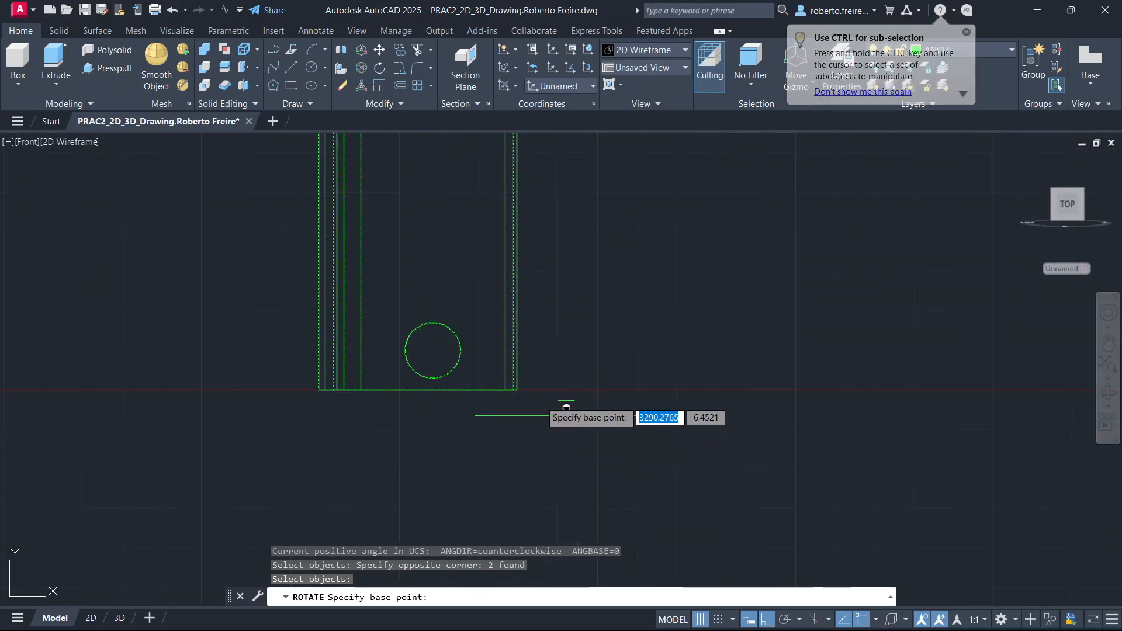
pyautogui.click(517, 390)
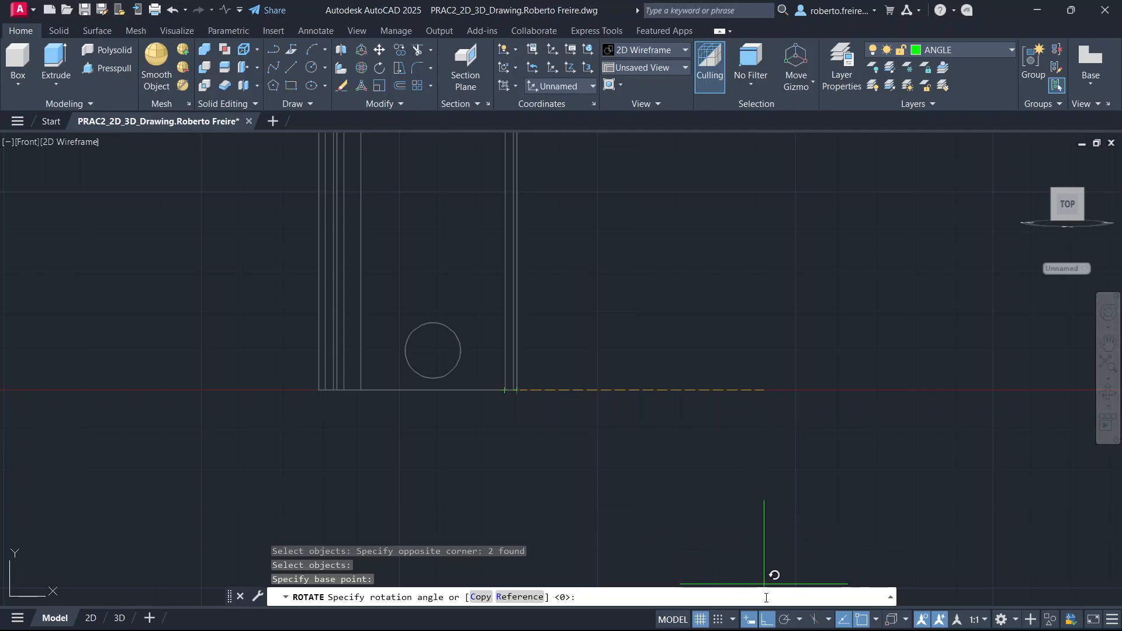
pyautogui.click(767, 620)
pyautogui.scroll(-6, 714, 363)
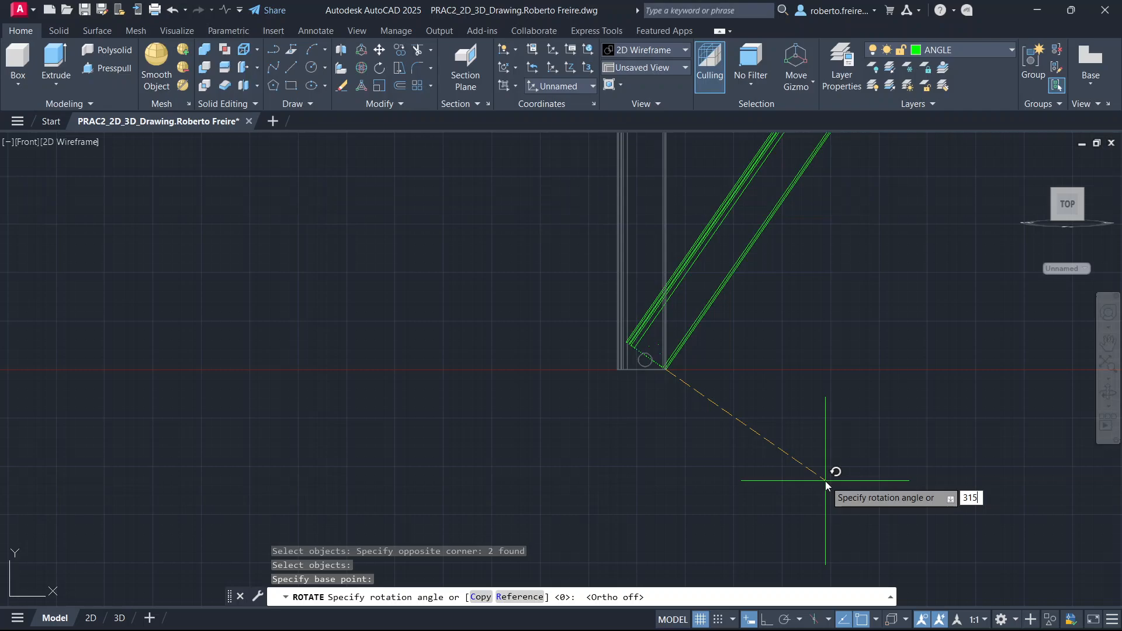
pyautogui.press('Return')
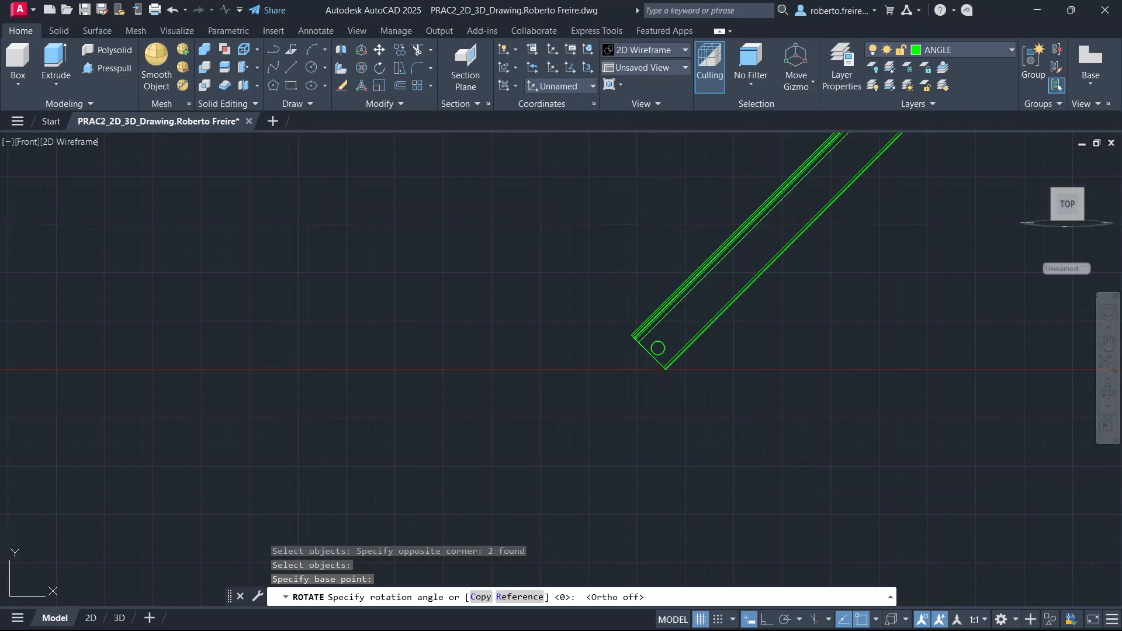
# Examine the rotated angle's position relative to the beam and column from an oblique 3D view, and inspect the leftover angle profile beside the column's base.
pyautogui.scroll(-5, 826, 477)
pyautogui.scroll(4, 713, 403)
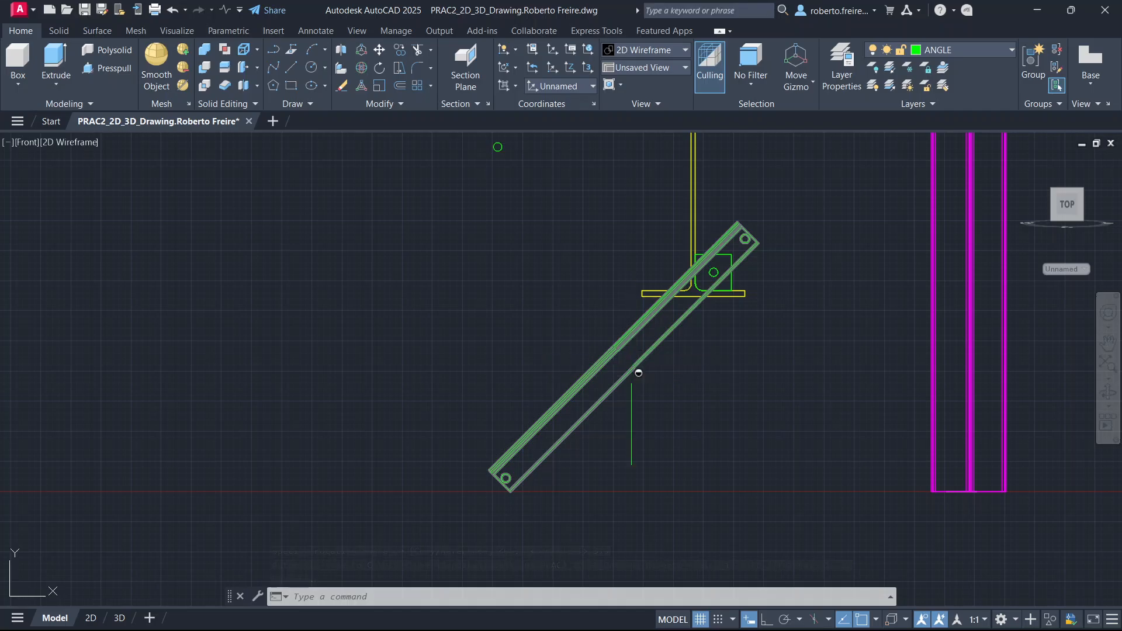
pyautogui.keyDown('shift'); pyautogui.moveTo(663, 386); pyautogui.dragTo(758, 438, button='middle'); pyautogui.keyUp('shift')
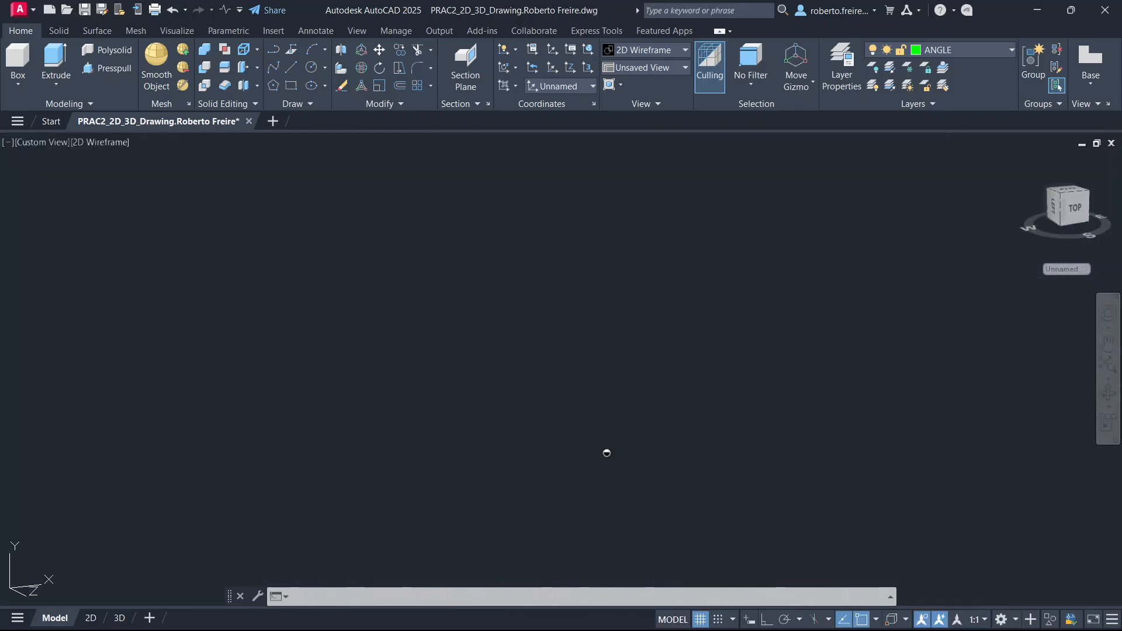
pyautogui.scroll(-4, 579, 313)
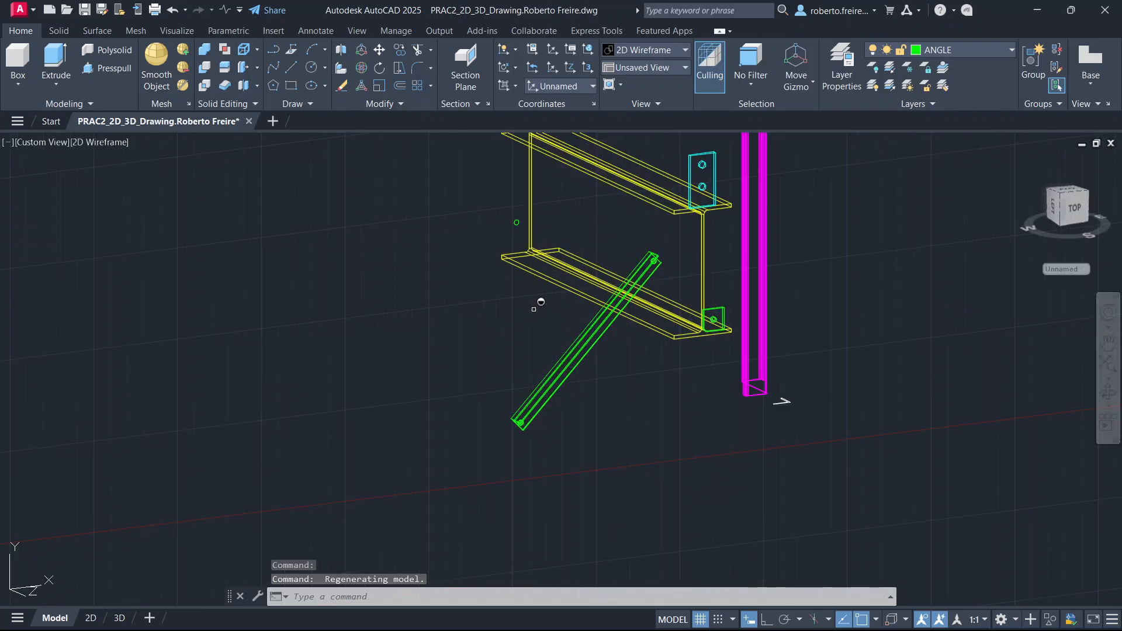
pyautogui.scroll(2, 590, 315)
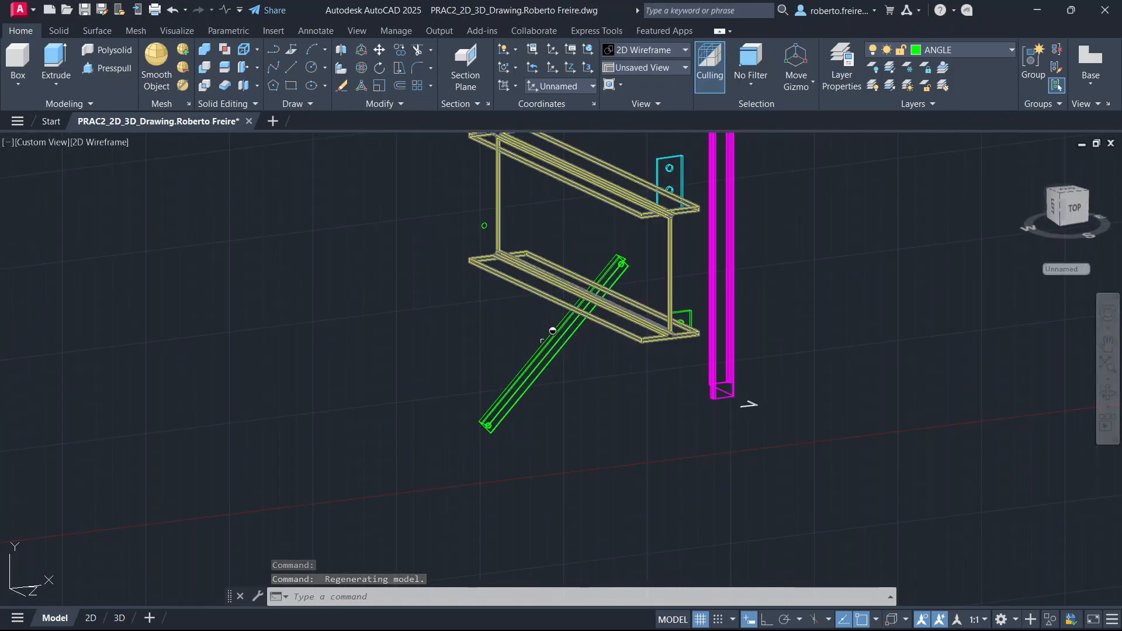
pyautogui.scroll(-2, 561, 333)
pyautogui.scroll(6, 674, 381)
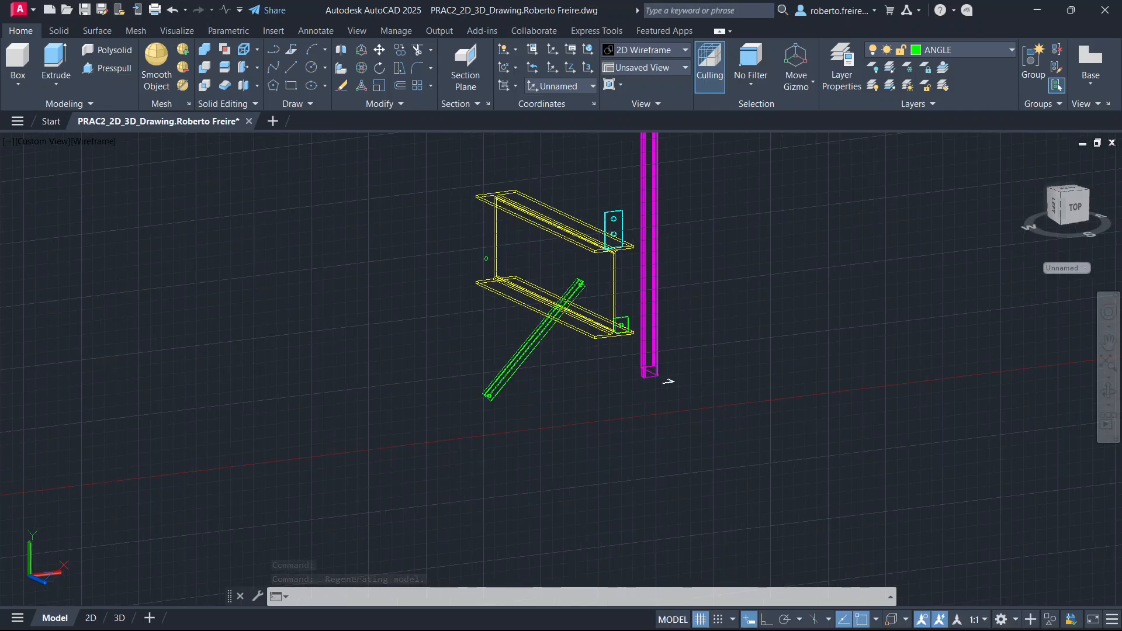
pyautogui.scroll(4, 640, 372)
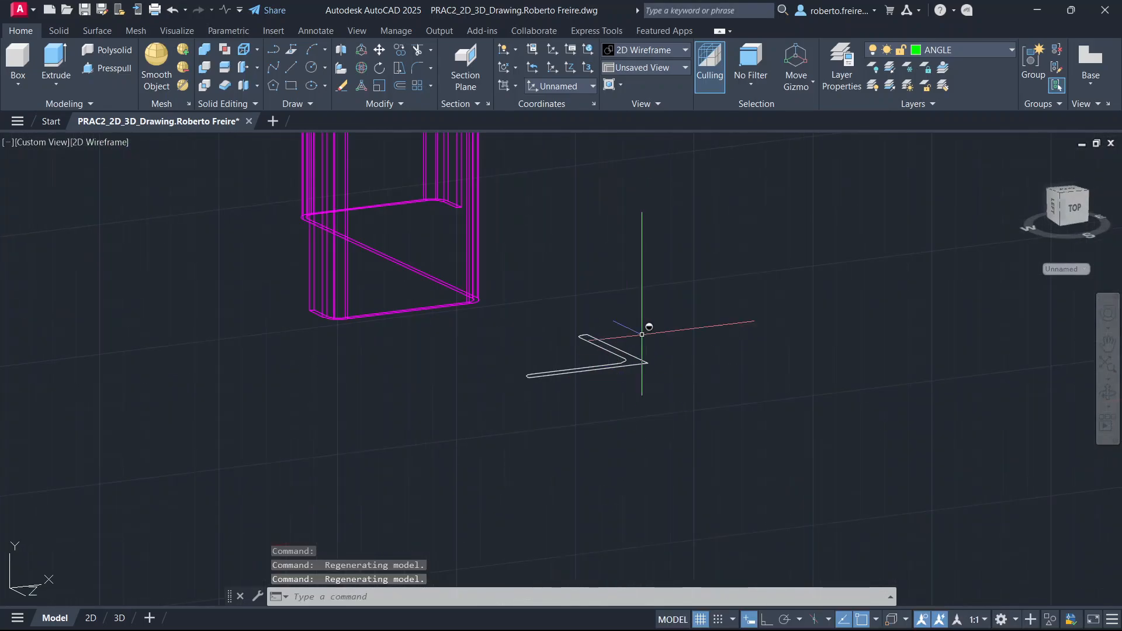
# Erase the leftover white L-shaped profile beside the magenta purlin's lower end.
pyautogui.click(641, 334)
pyautogui.click(600, 387)
pyautogui.press('Delete')
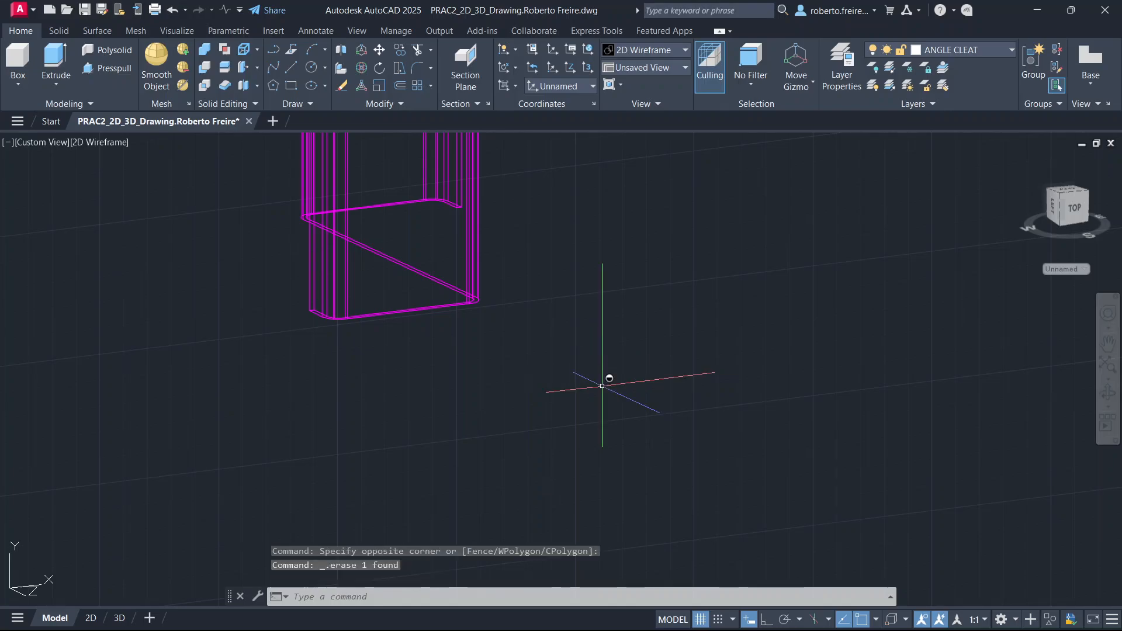
# Erase the stray green circle floating beside the yellow I-beam.
pyautogui.scroll(-8, 672, 406)
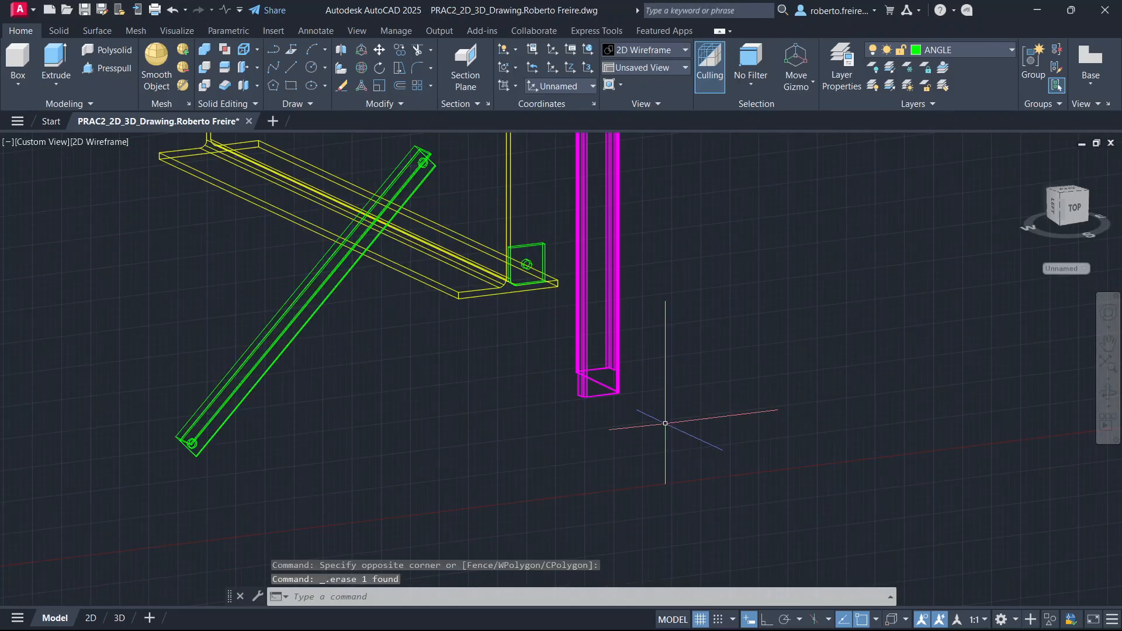
pyautogui.keyDown('shift'); pyautogui.moveTo(649, 403); pyautogui.dragTo(654, 374, button='middle'); pyautogui.keyUp('shift')
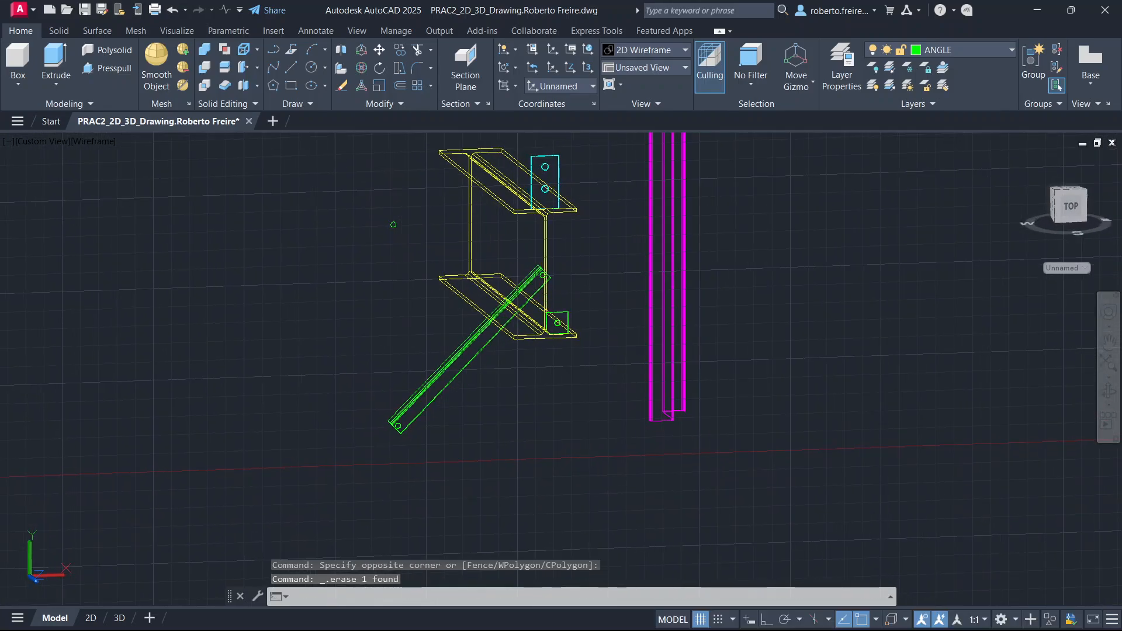
pyautogui.click(402, 205)
pyautogui.click(370, 237)
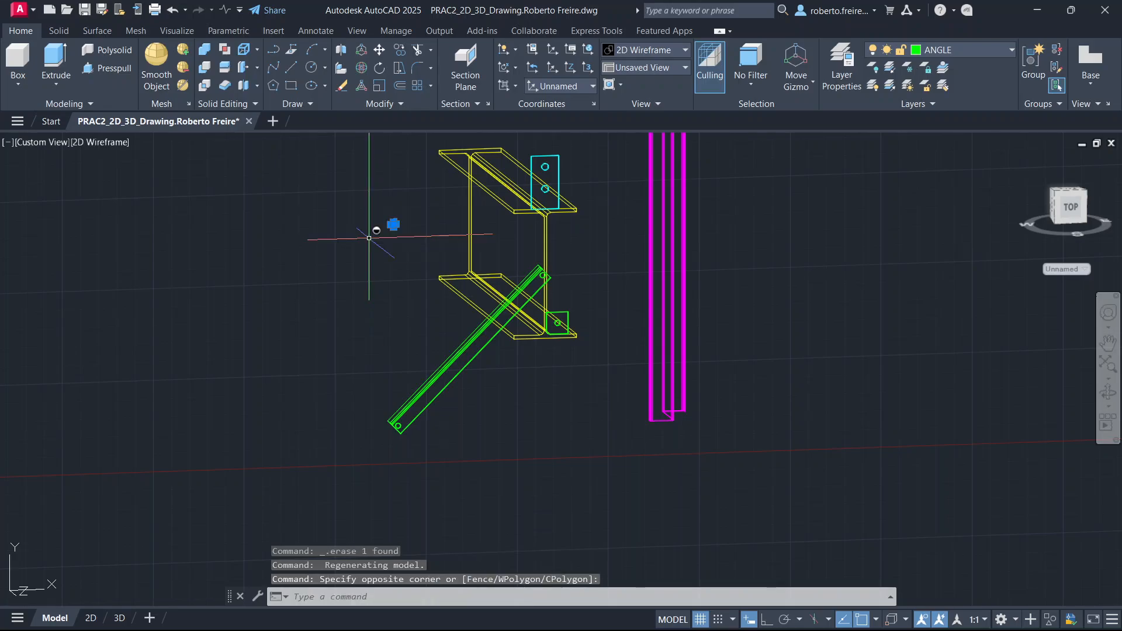
pyautogui.press('Delete')
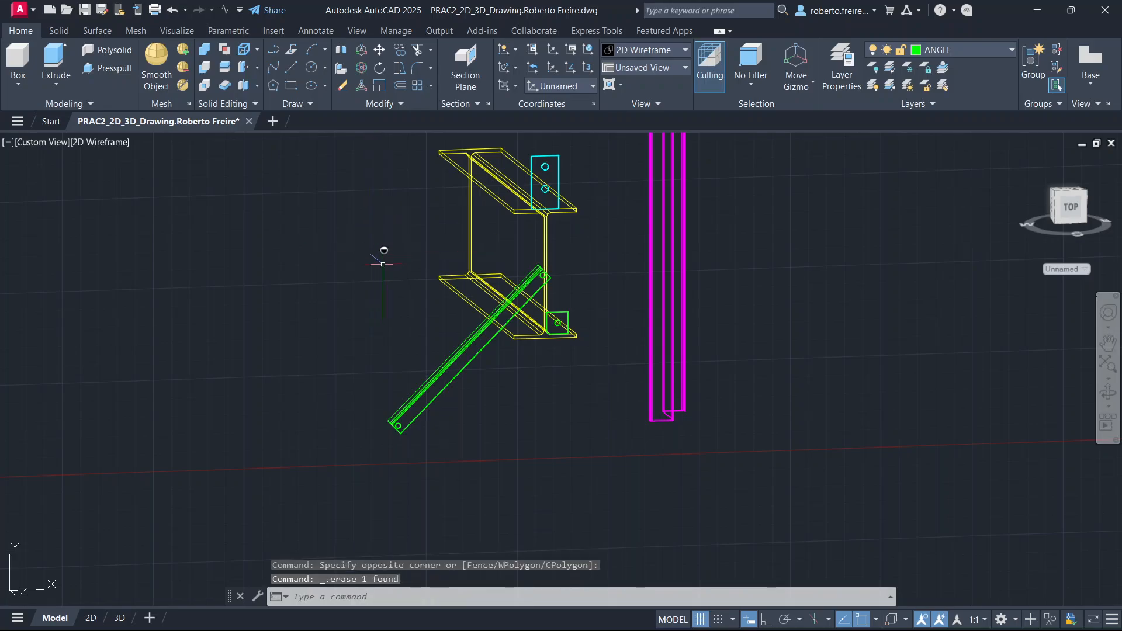
# Apply the Shaded visual style to the model and set the coordinate system to World.
pyautogui.scroll(-2, 592, 339)
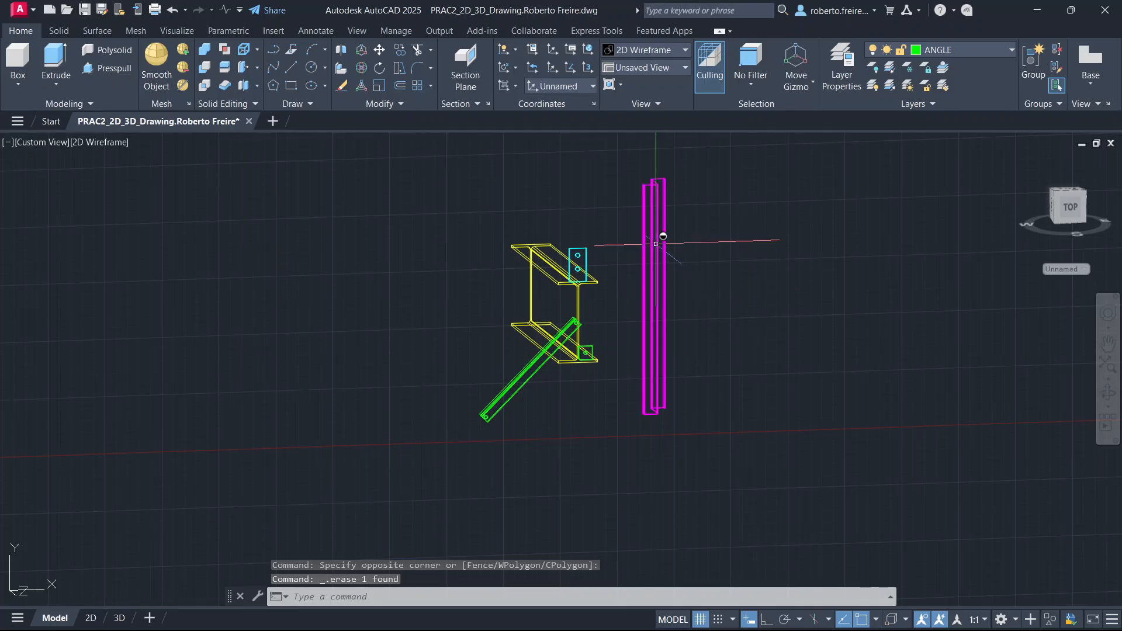
pyautogui.keyDown('shift'); pyautogui.moveTo(691, 295); pyautogui.dragTo(705, 374, button='middle'); pyautogui.keyUp('shift')
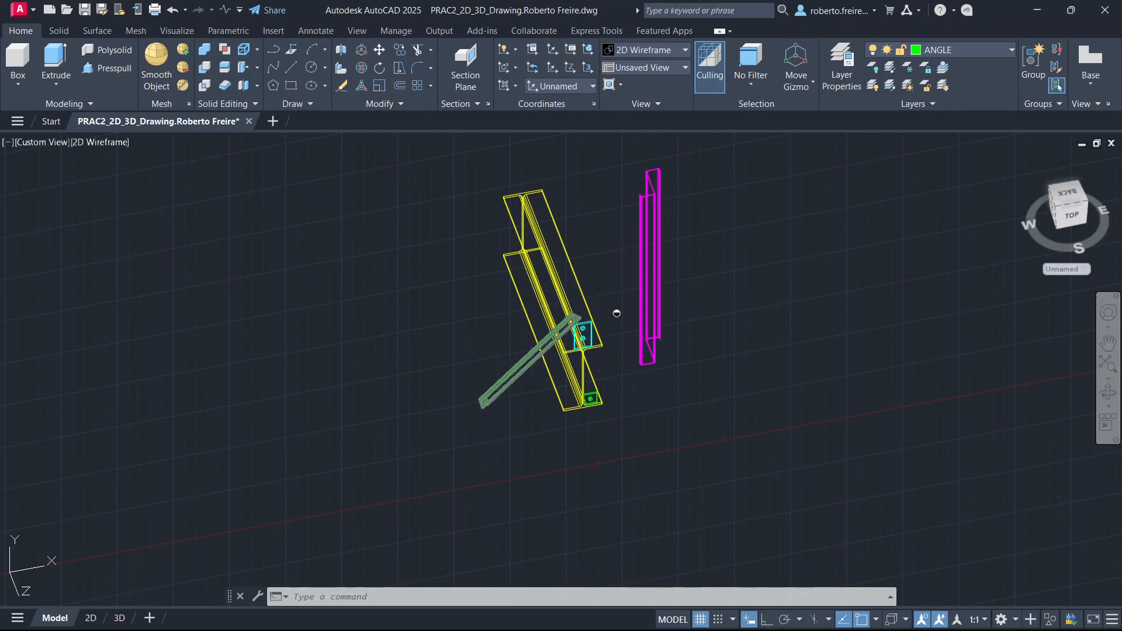
pyautogui.click(653, 50)
pyautogui.click(630, 137)
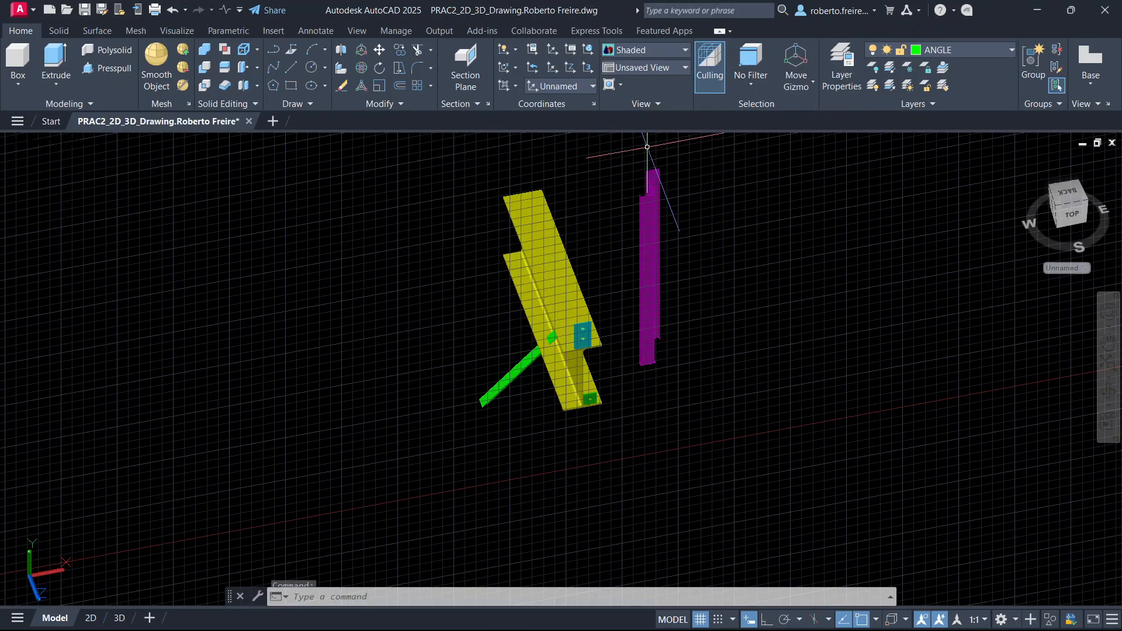
pyautogui.scroll(2, 715, 193)
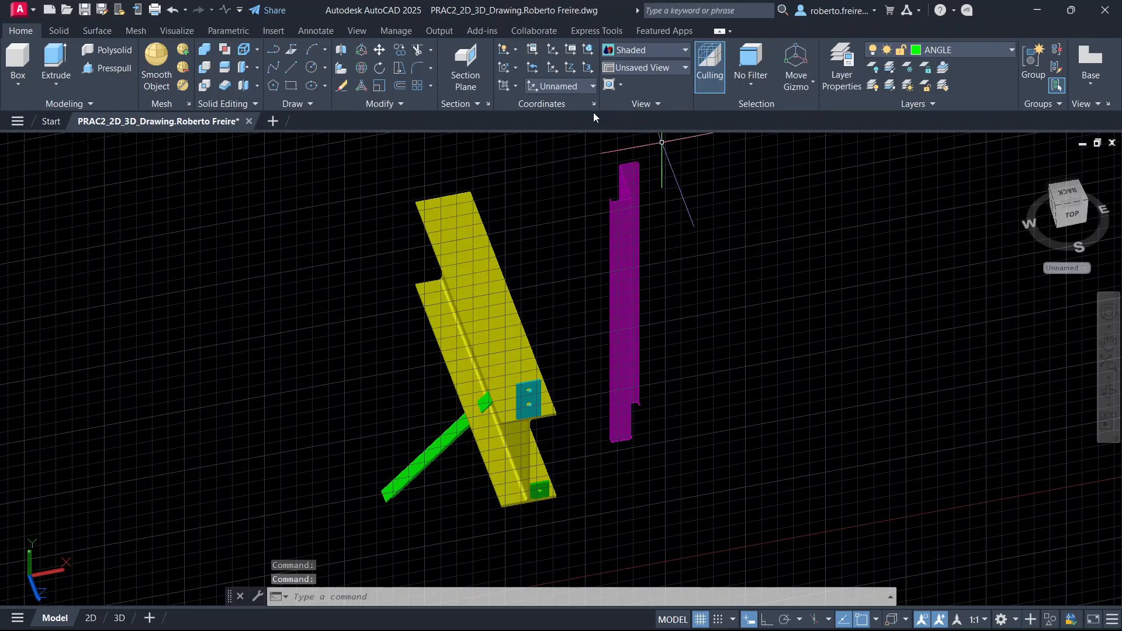
pyautogui.click(585, 86)
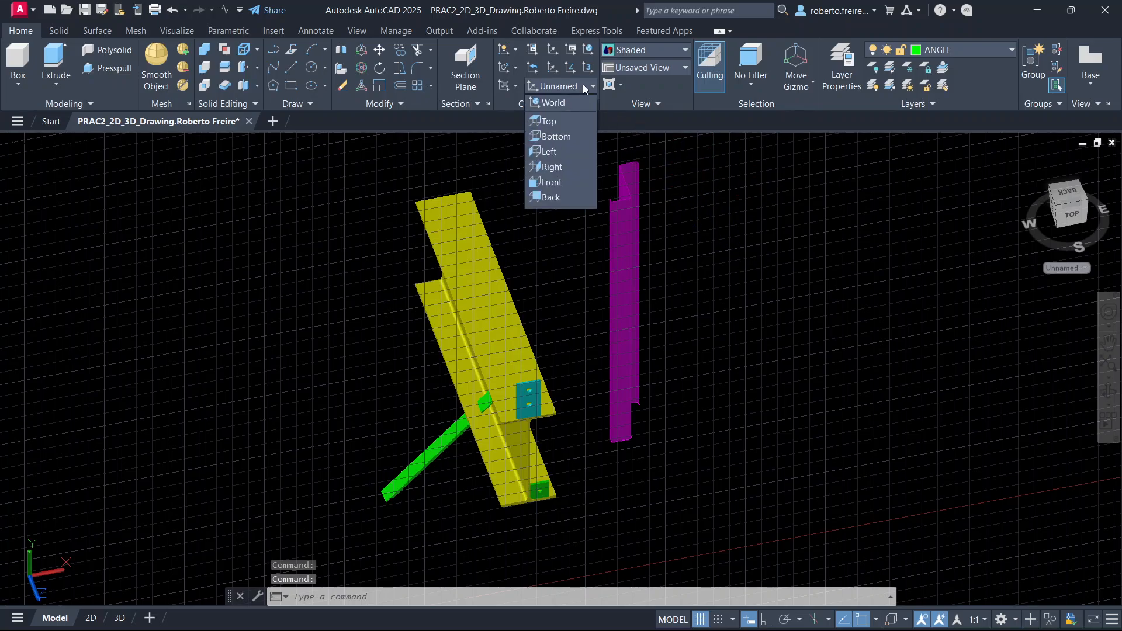
pyautogui.click(553, 102)
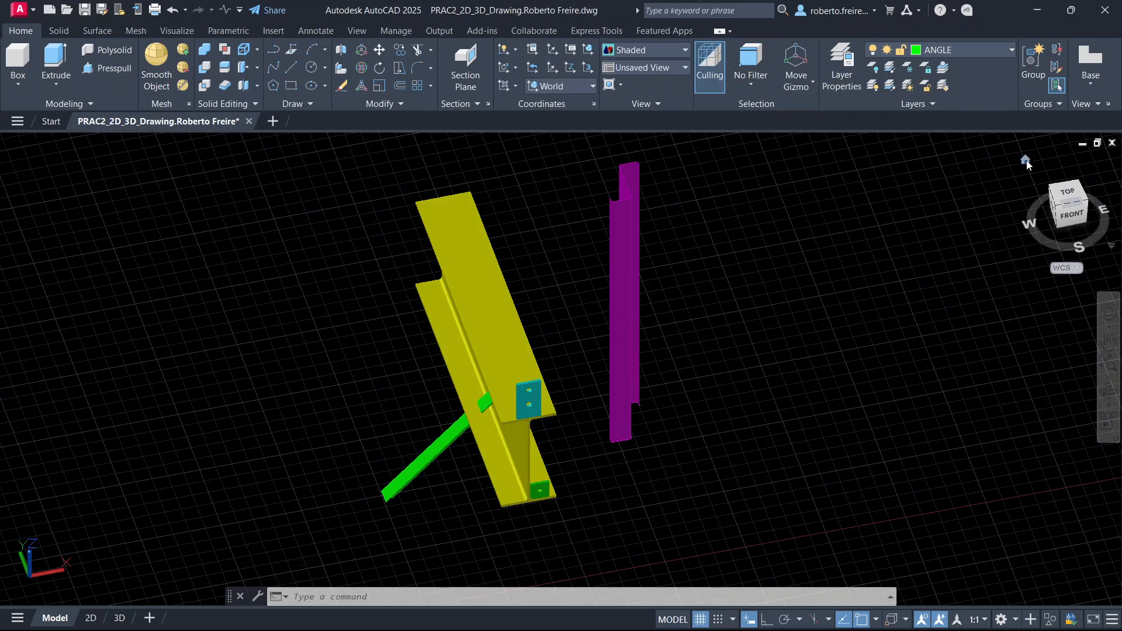
# Restore the home view and set the projection to Parallel.
pyautogui.click(1025, 160)
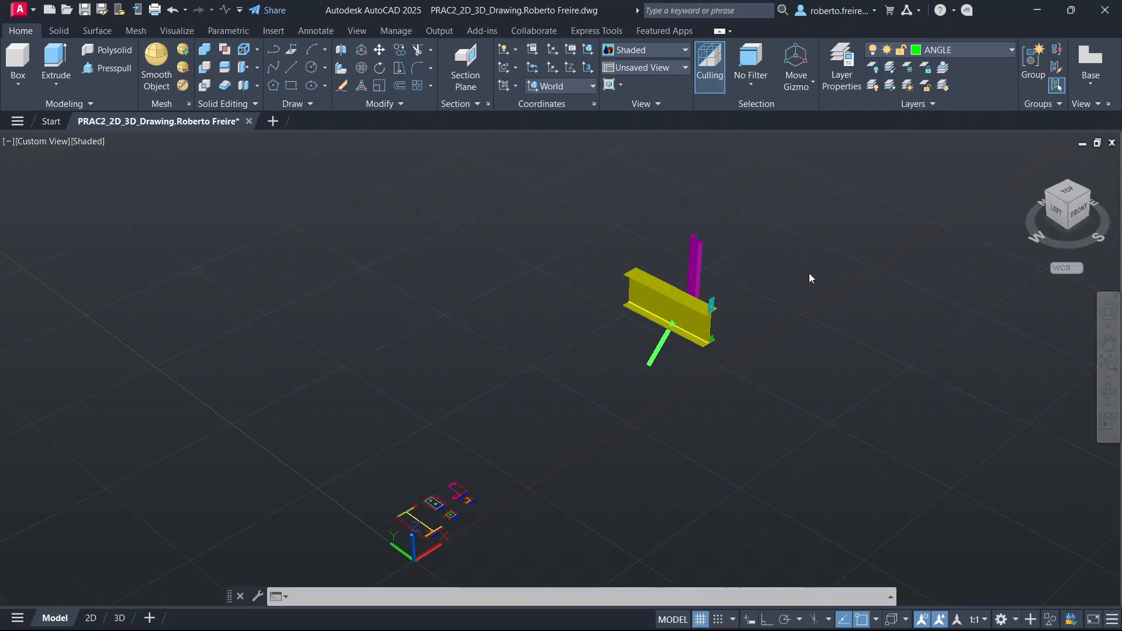
pyautogui.rightClick(1065, 201)
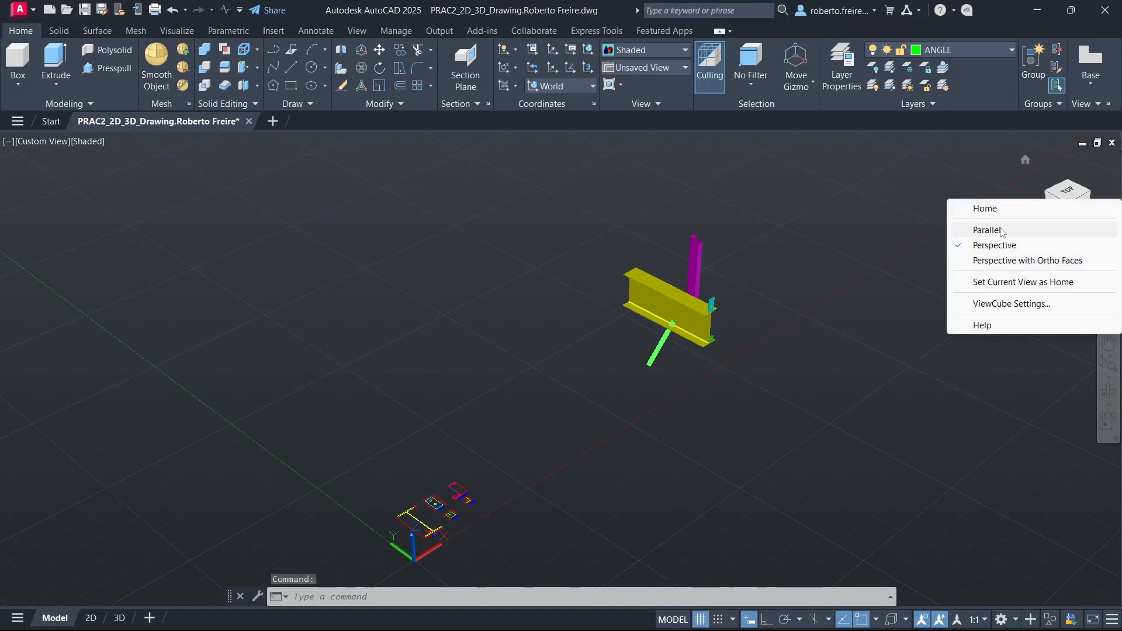
pyautogui.click(982, 230)
# Move the long green angle brace about 500 units away from the yellow I-beam into open space.
pyautogui.scroll(5, 769, 288)
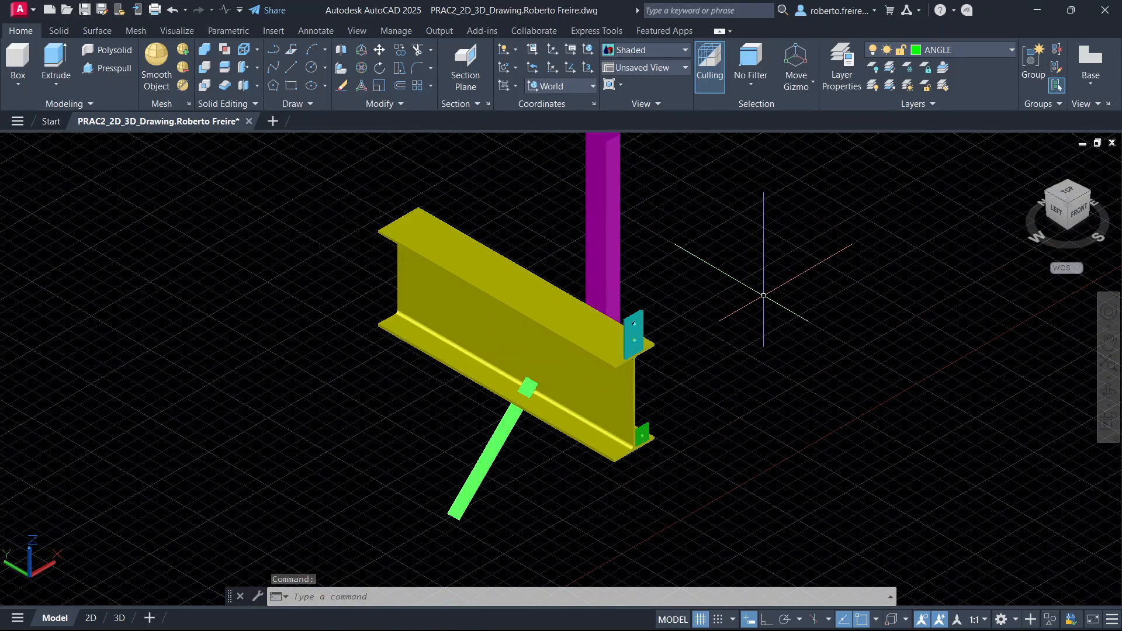
pyautogui.keyDown('shift'); pyautogui.moveTo(764, 295); pyautogui.dragTo(672, 274, button='middle'); pyautogui.keyUp('shift')
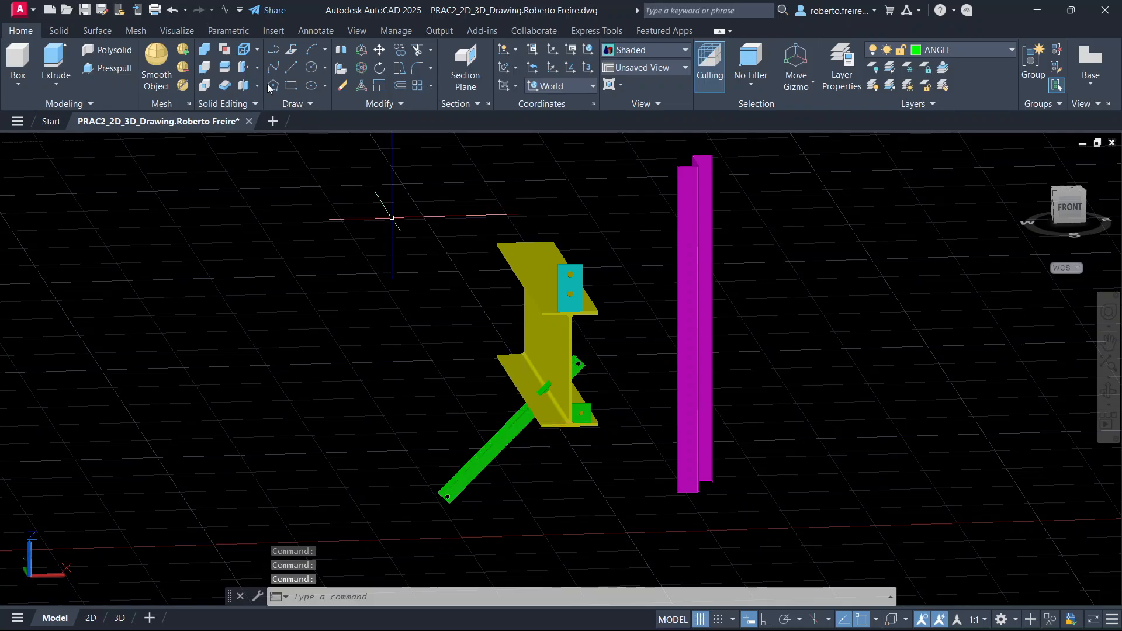
pyautogui.click(380, 51)
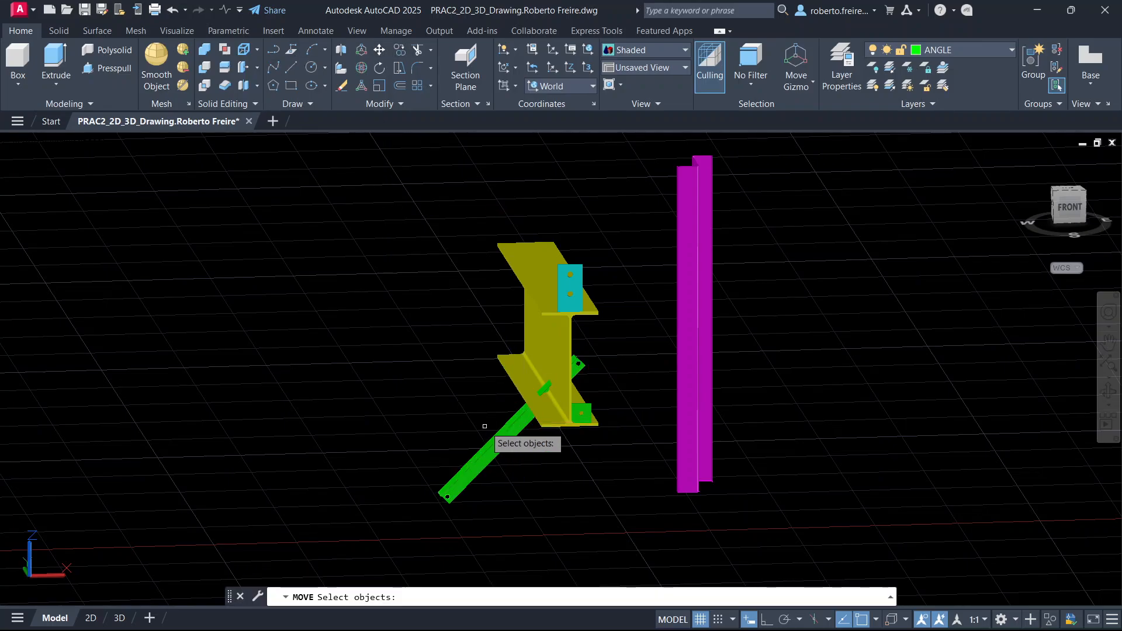
pyautogui.click(499, 449)
pyautogui.press('Return')
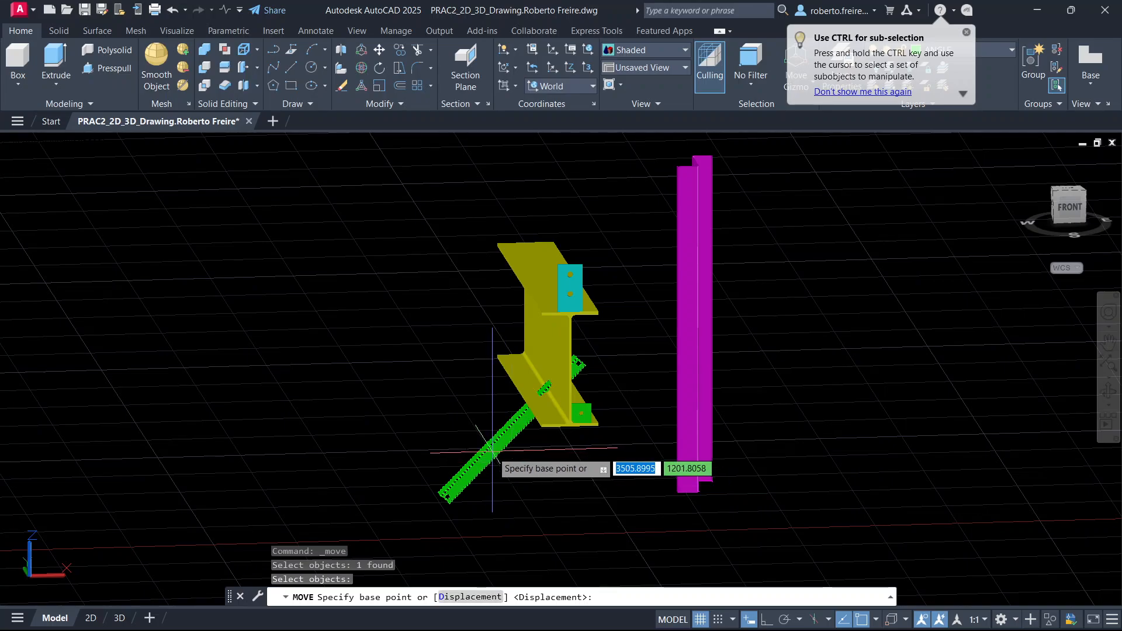
pyautogui.click(492, 451)
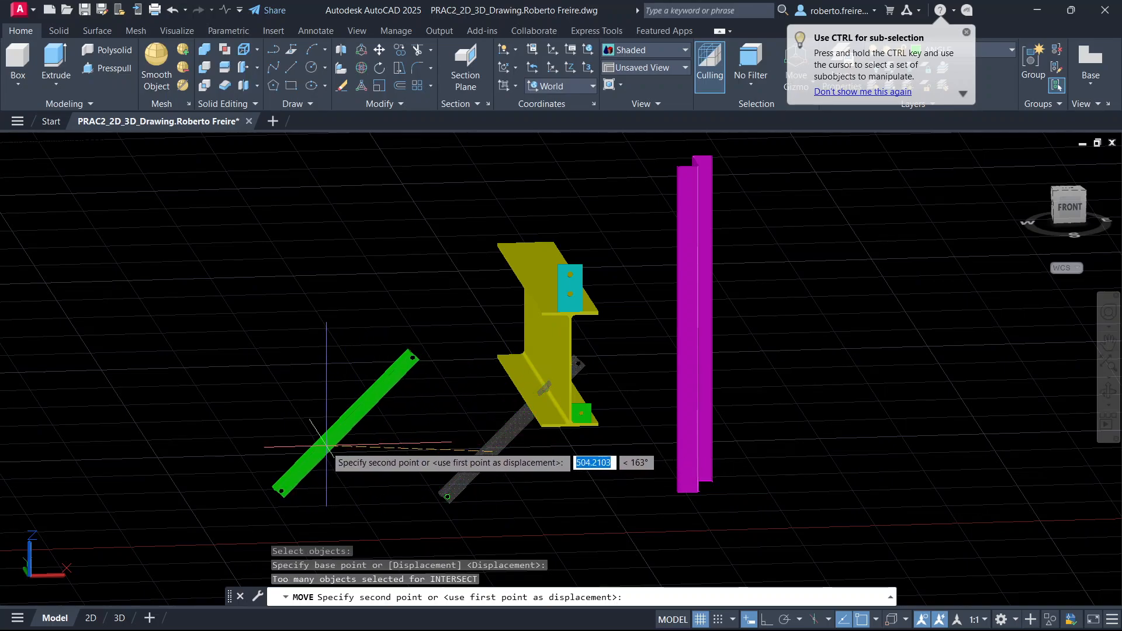
pyautogui.click(384, 454)
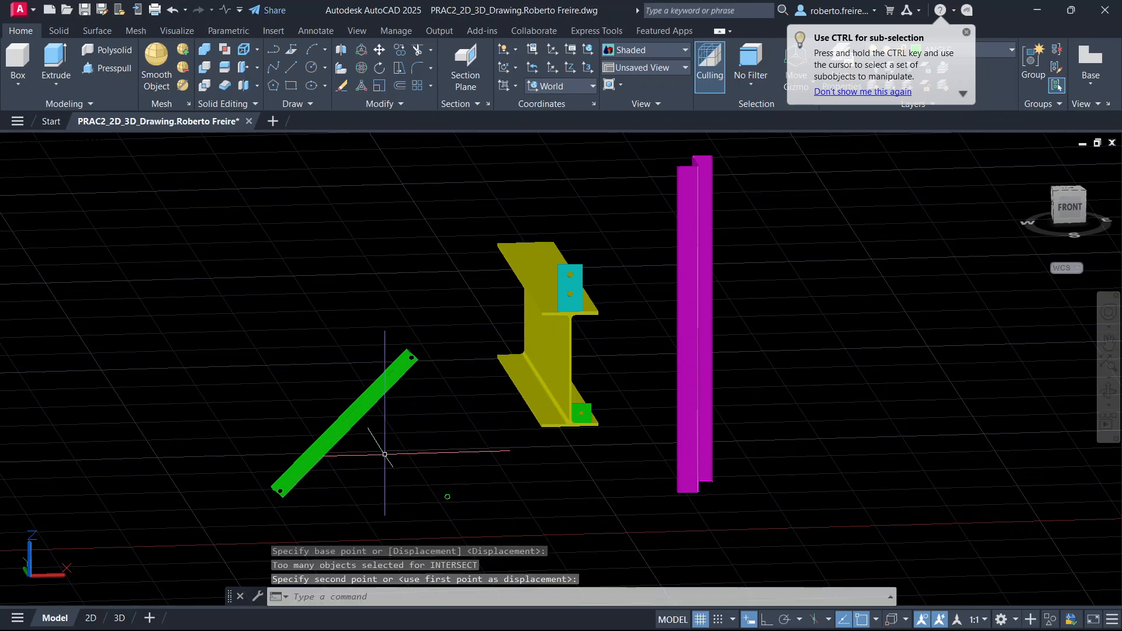
# Erase the small green circle left behind at the angle brace's former lower end.
pyautogui.click(459, 491)
pyautogui.click(435, 507)
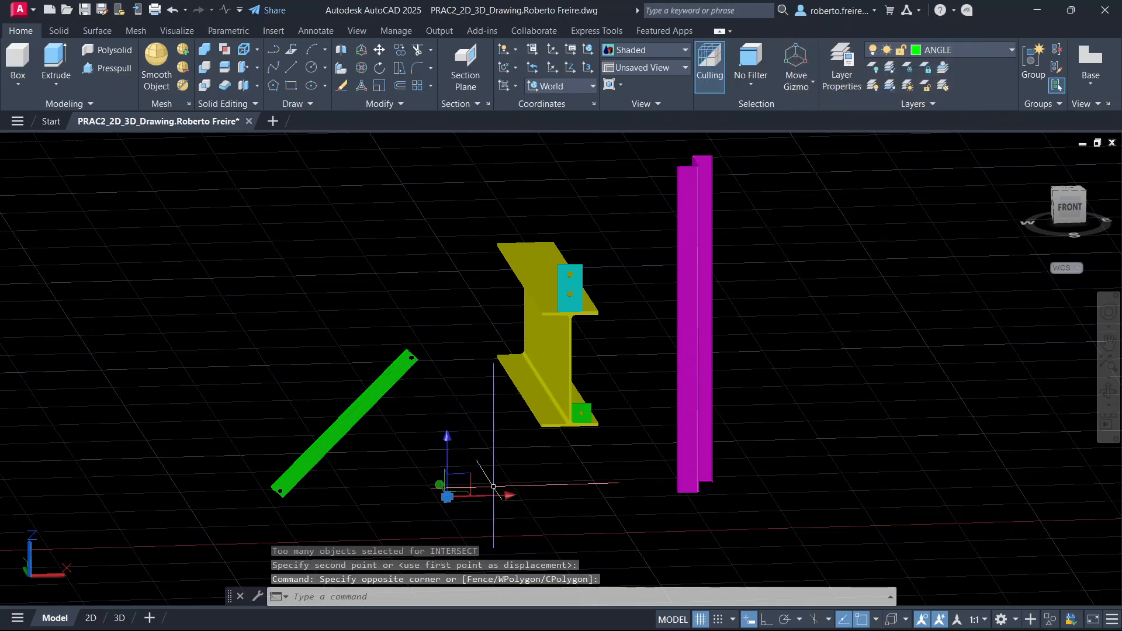
pyautogui.press('Delete')
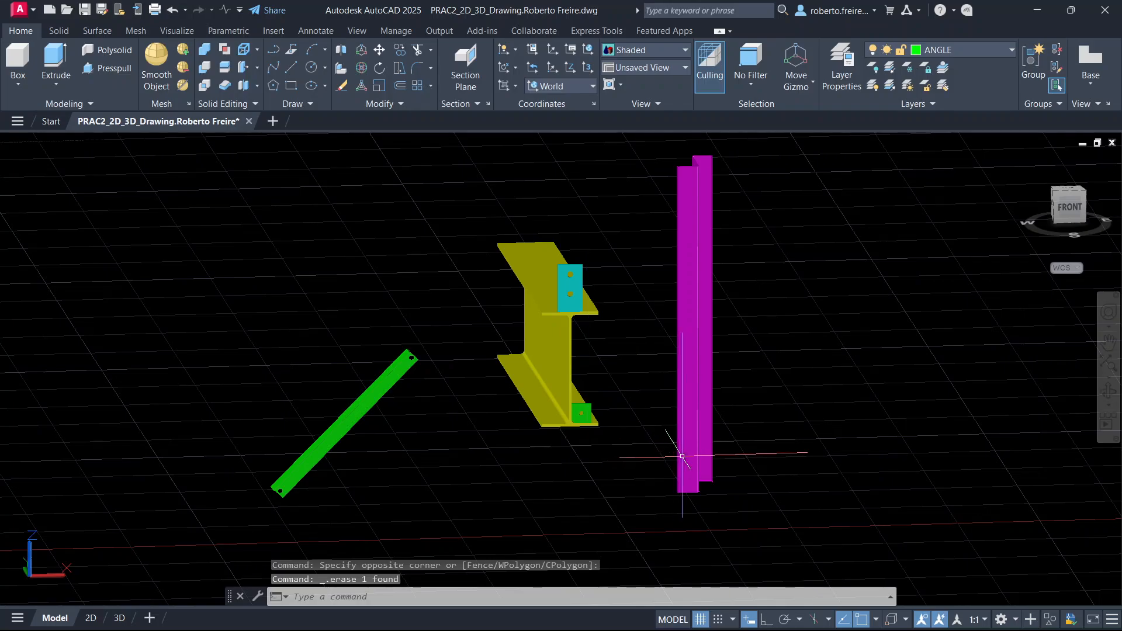
# Turn on Ortho mode and 3D Rotate the magenta purlin 90° about the X axis so it lies horizontally.
pyautogui.click(768, 620)
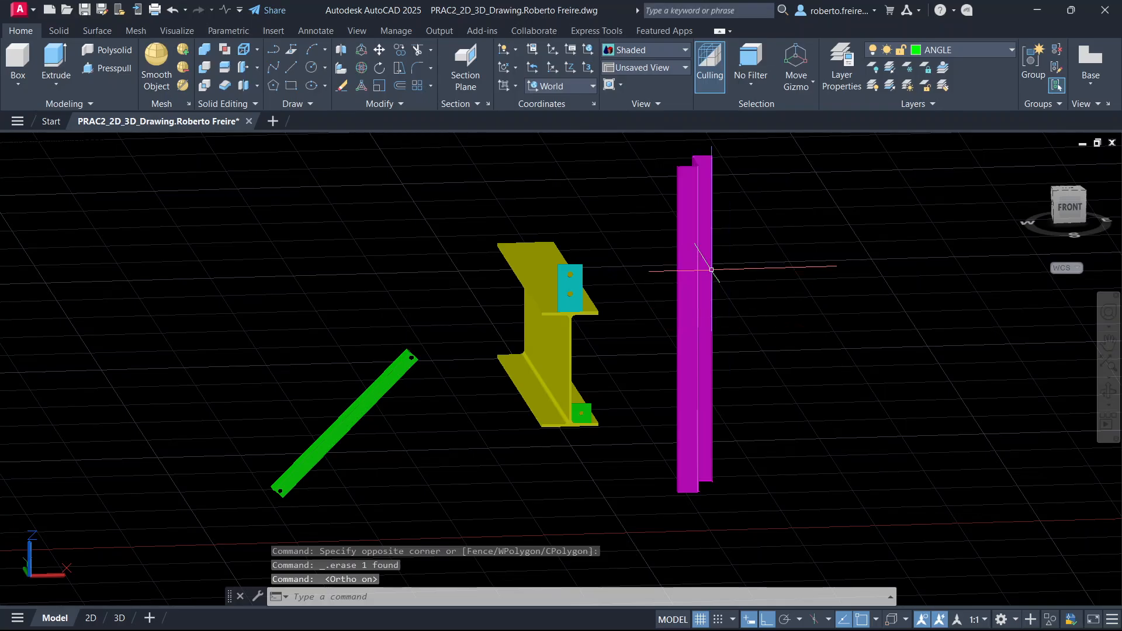
pyautogui.click(702, 232)
pyautogui.keyDown('shift'); pyautogui.moveTo(825, 340); pyautogui.dragTo(759, 383, button='middle'); pyautogui.keyUp('shift')
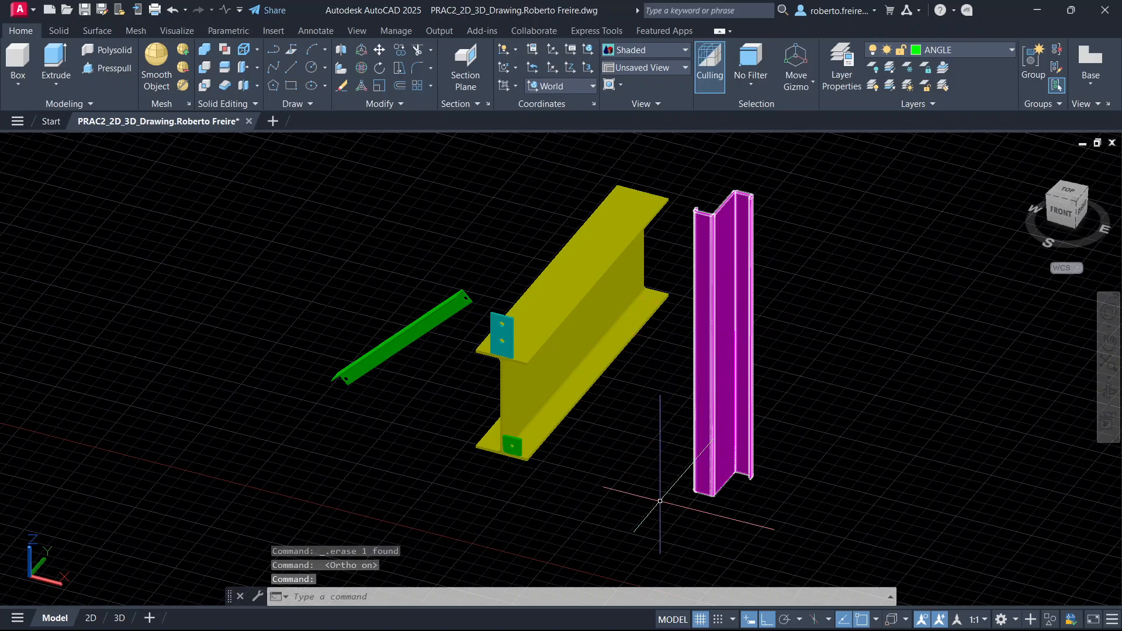
pyautogui.press('Escape')
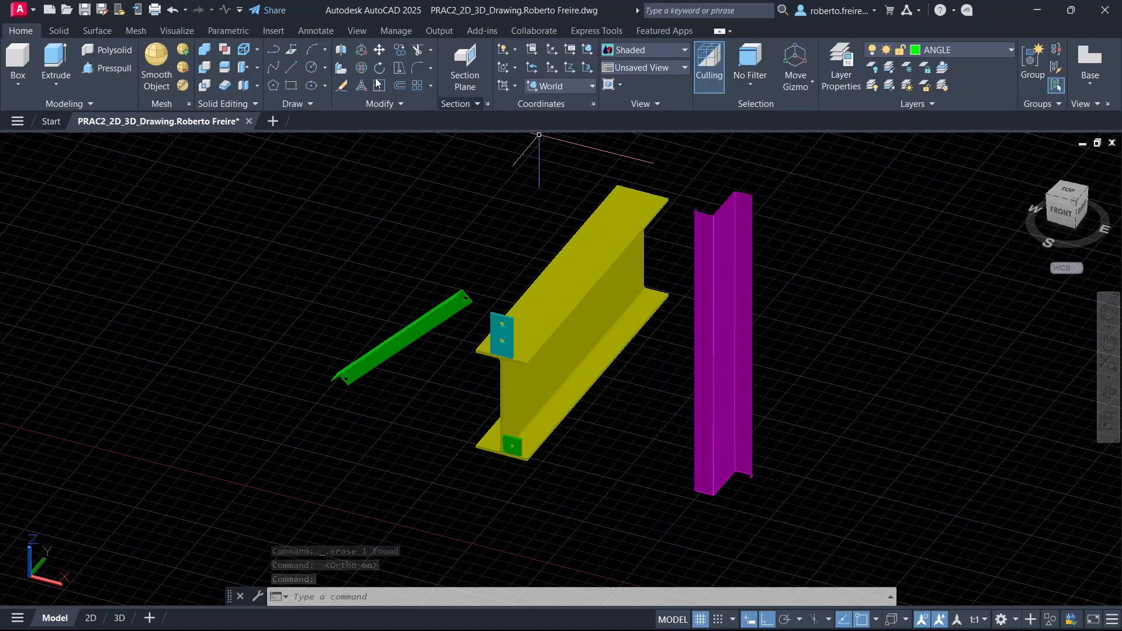
pyautogui.click(362, 67)
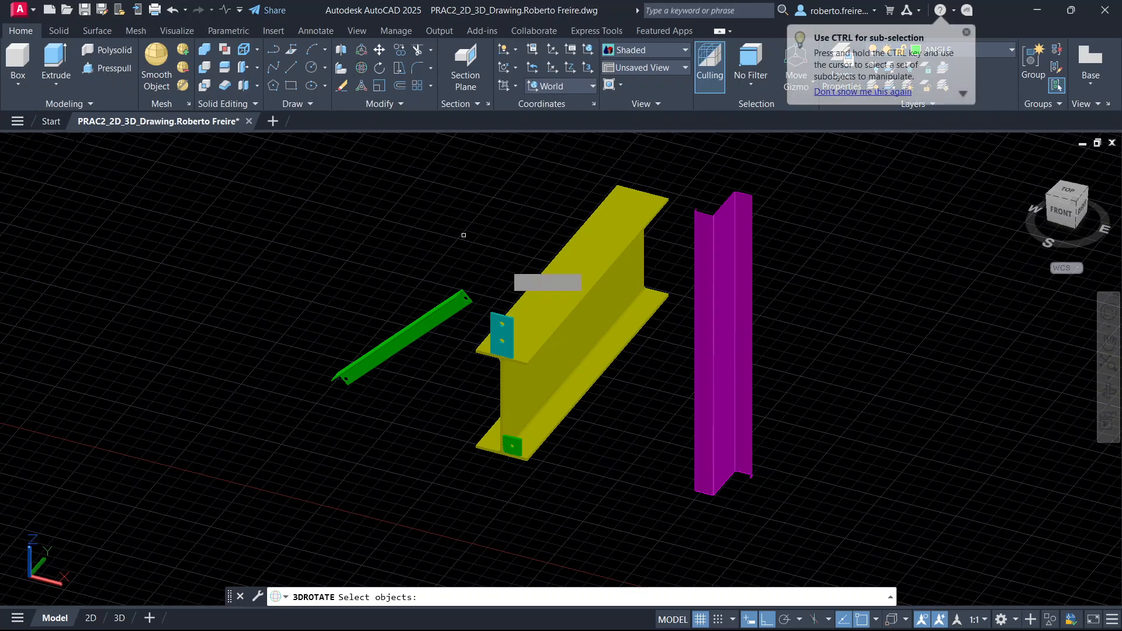
pyautogui.click(718, 286)
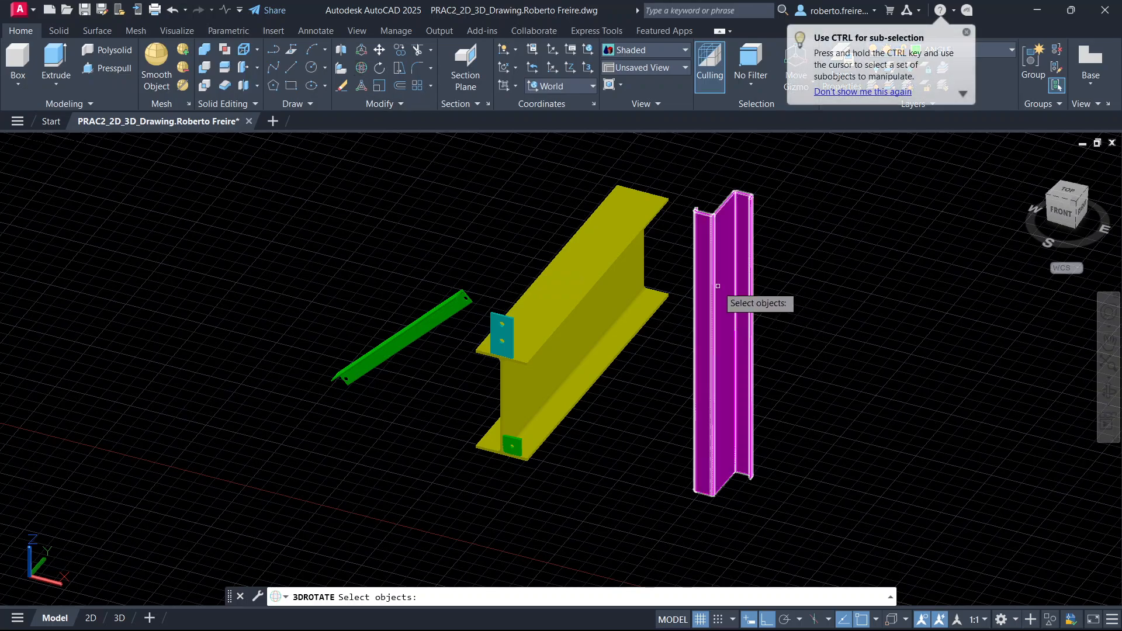
pyautogui.click(717, 286)
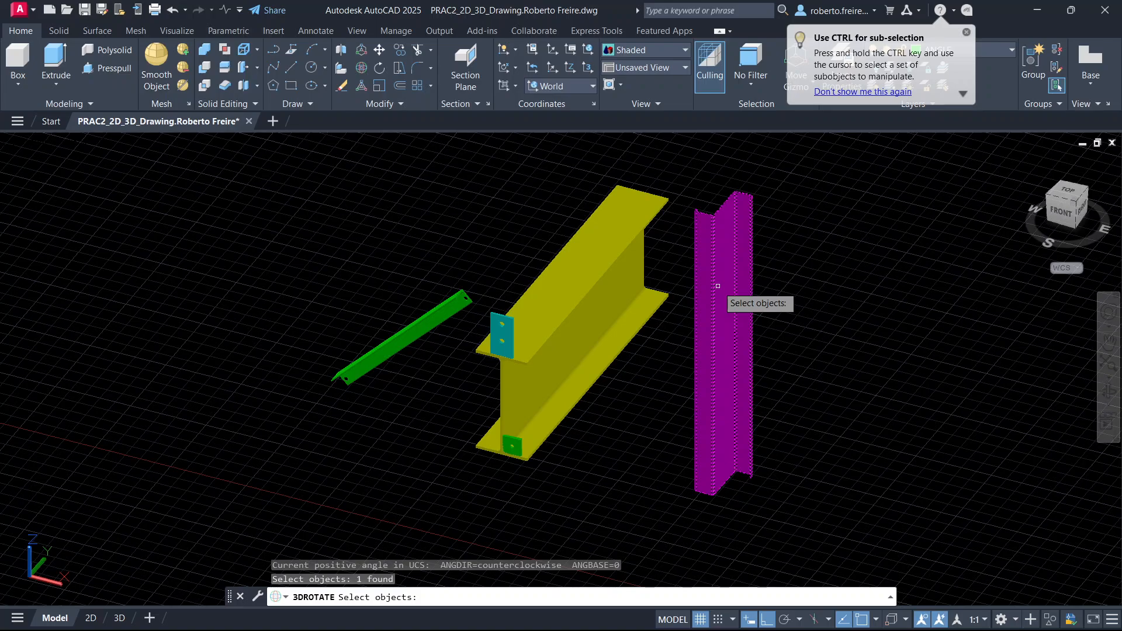
pyautogui.press('Return')
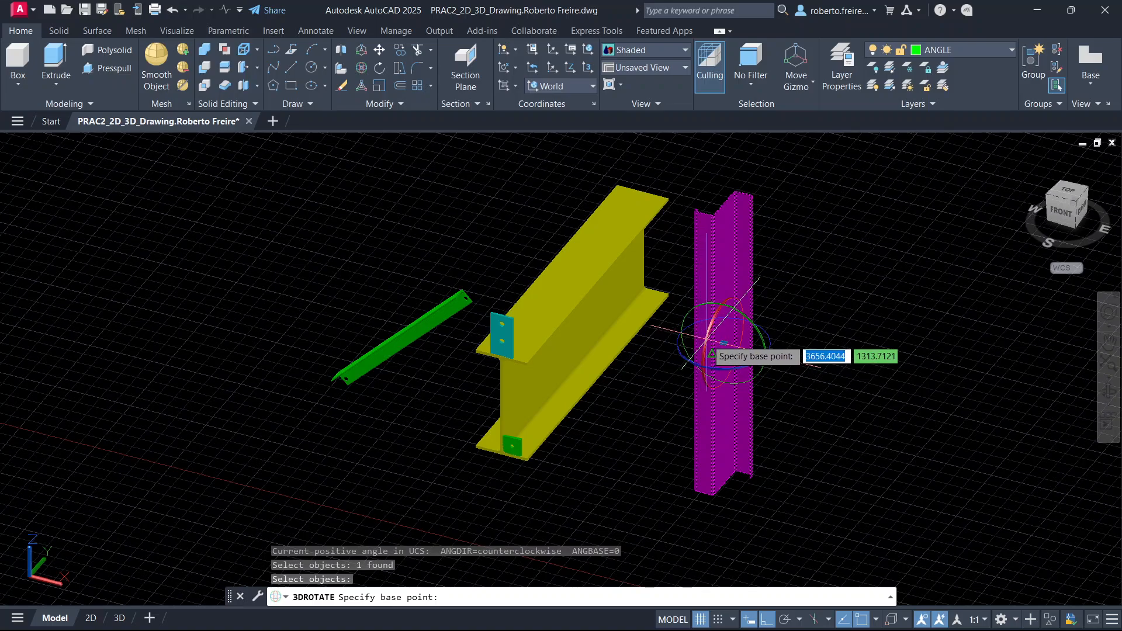
pyautogui.click(716, 349)
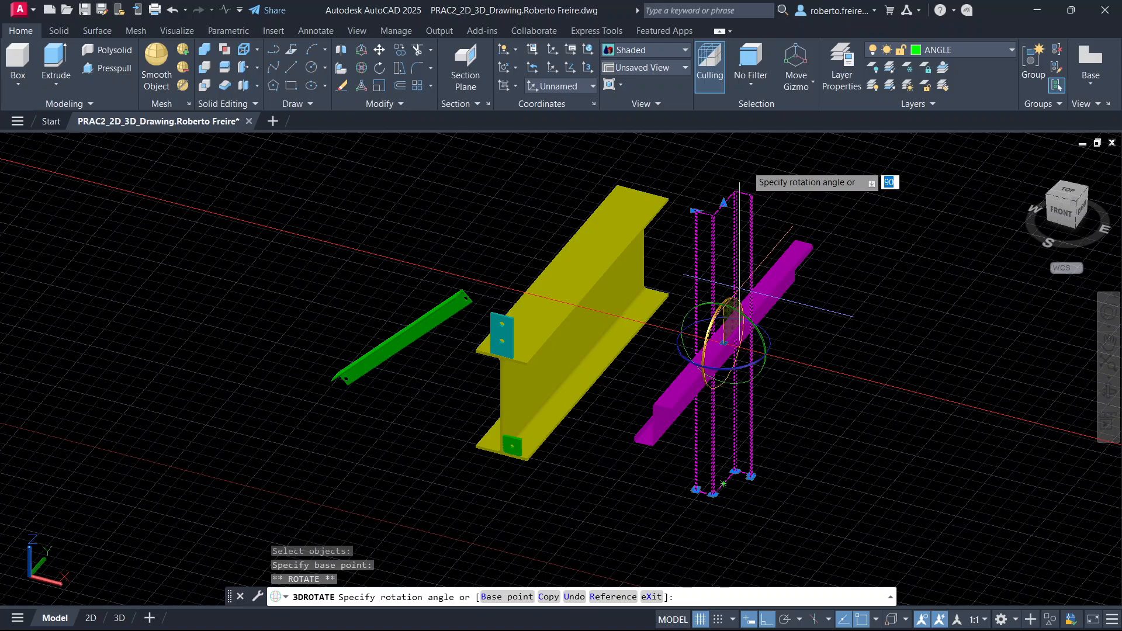
pyautogui.click(739, 287)
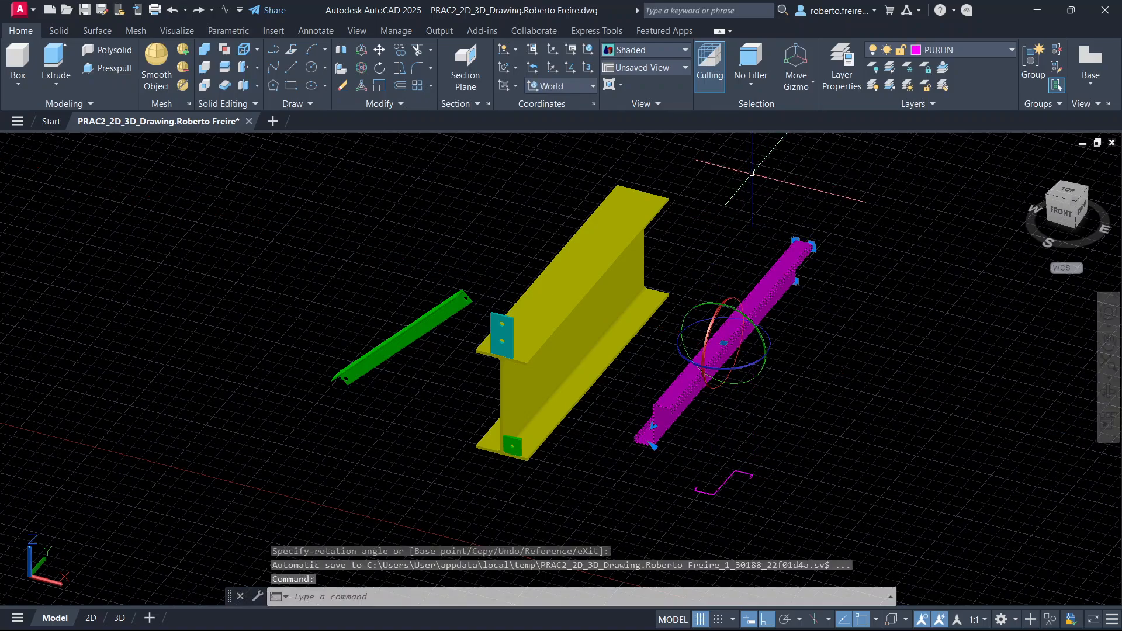
pyautogui.press('Escape')
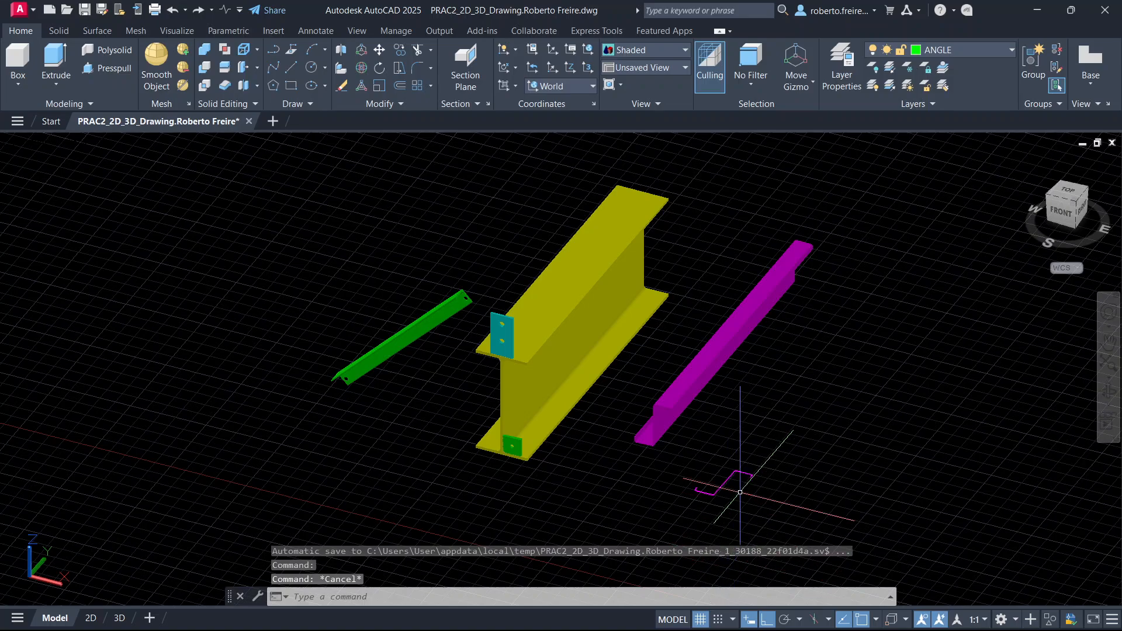
# Erase the leftover magenta Z-shaped purlin profile below the rotated purlin.
pyautogui.click(762, 461)
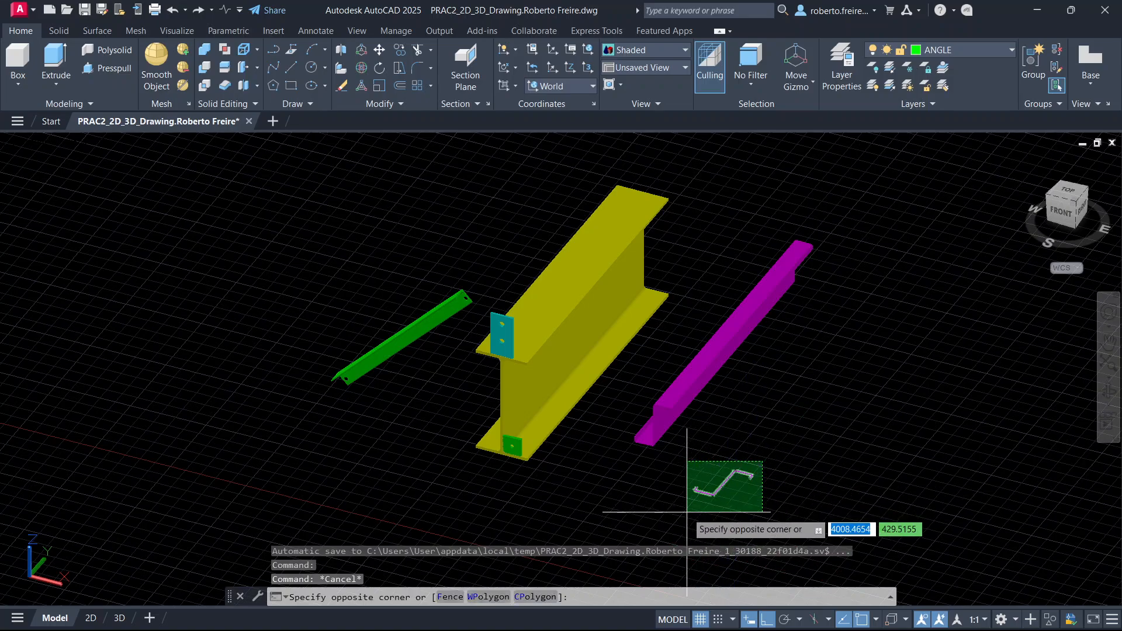
pyautogui.click(688, 512)
pyautogui.press('Delete')
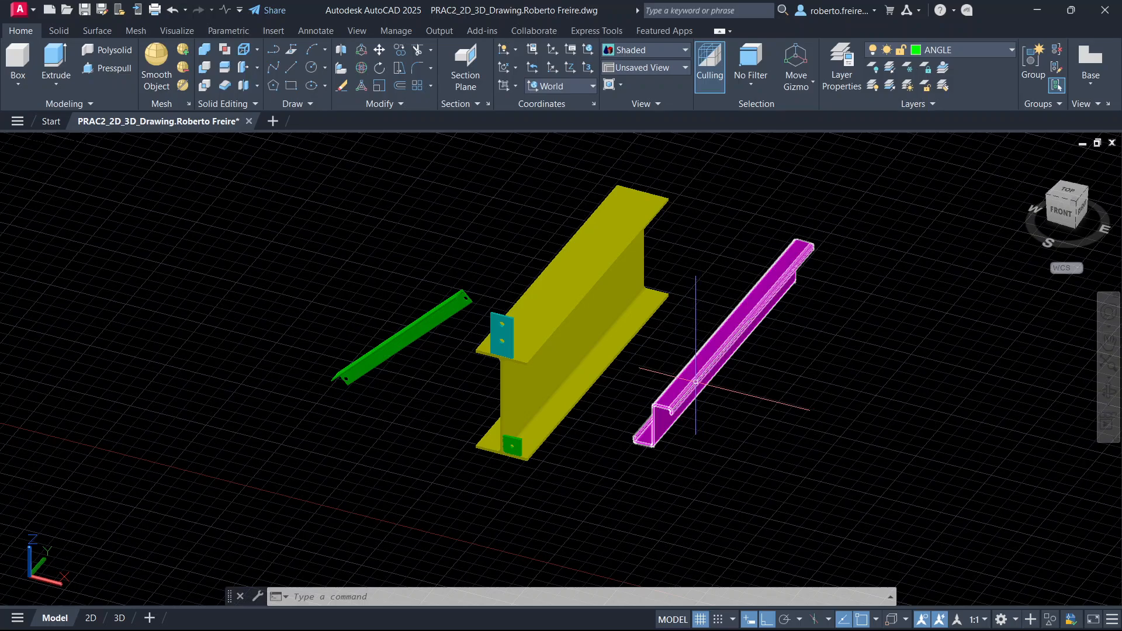
# 3D Rotate the magenta purlin 270° about the Z axis so it lies perpendicular to the yellow I-beam.
pyautogui.moveTo(696, 382)
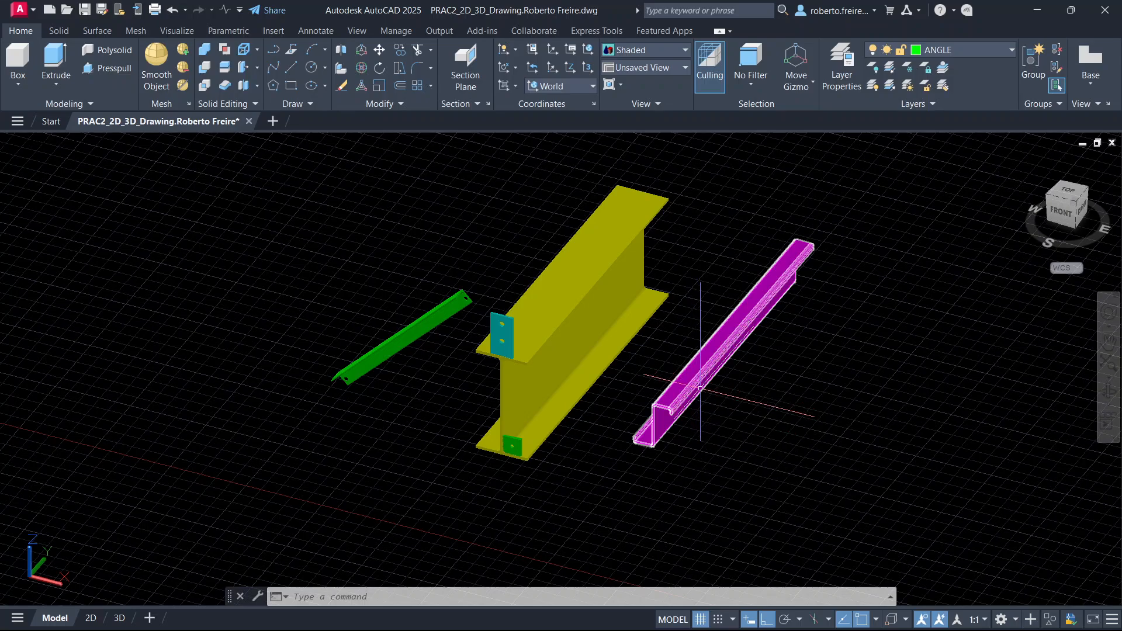
pyautogui.click(363, 69)
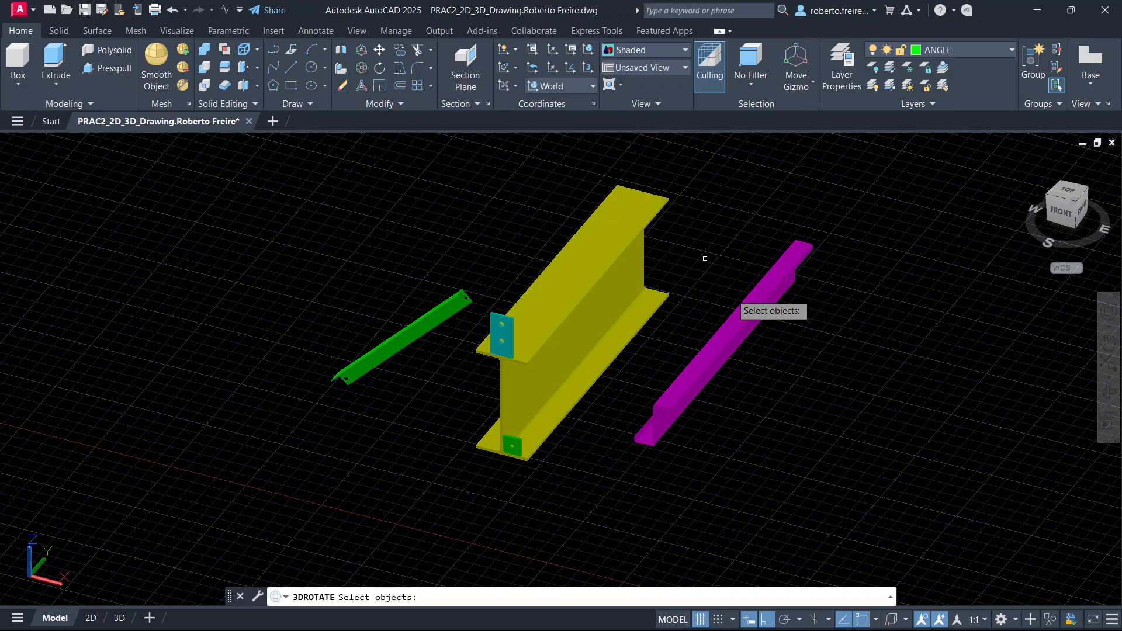
pyautogui.click(742, 313)
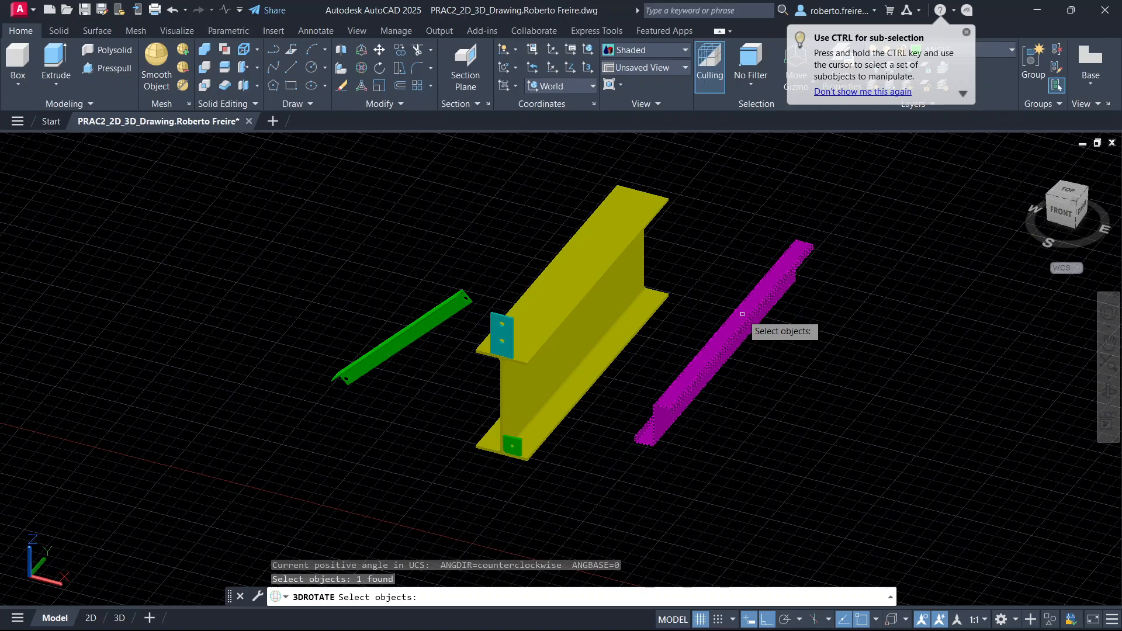
pyautogui.press('Return')
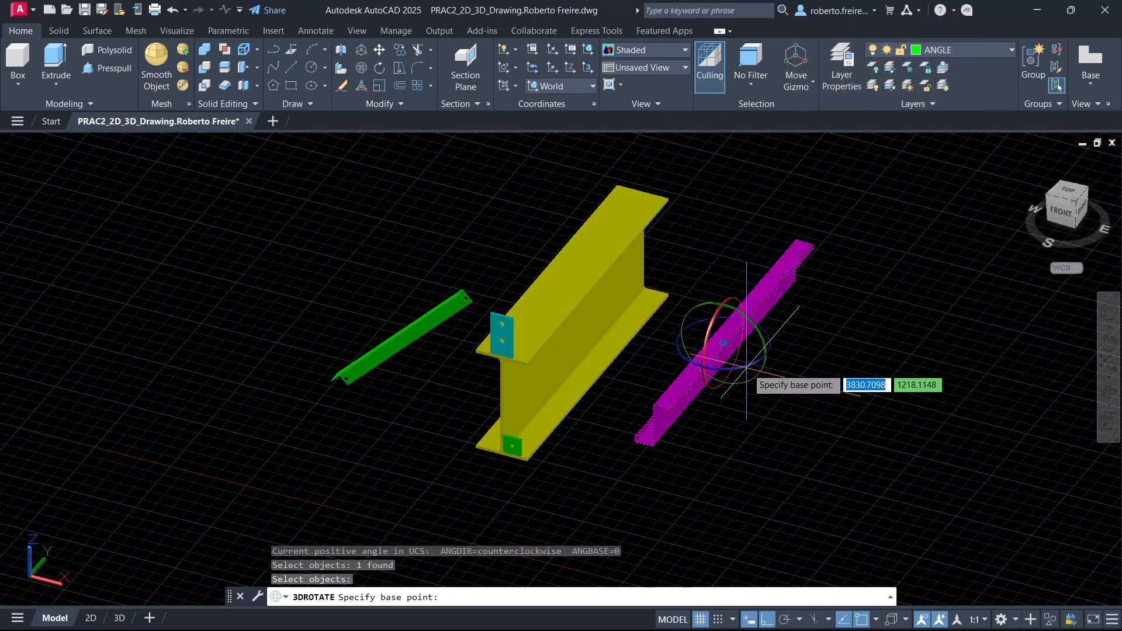
pyautogui.click(749, 366)
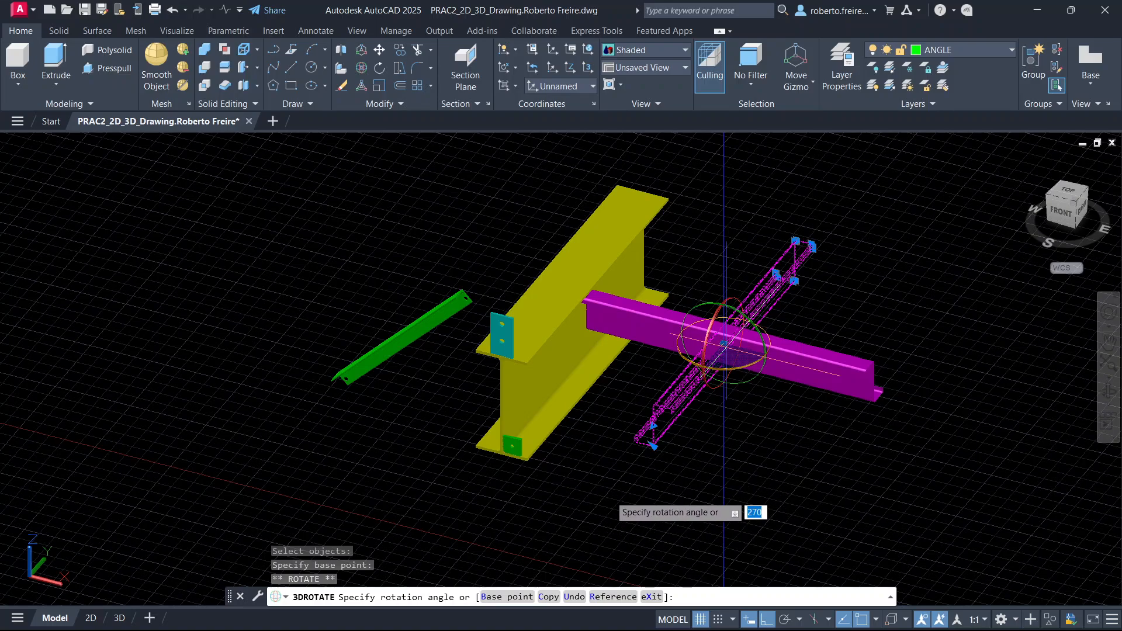
pyautogui.click(610, 495)
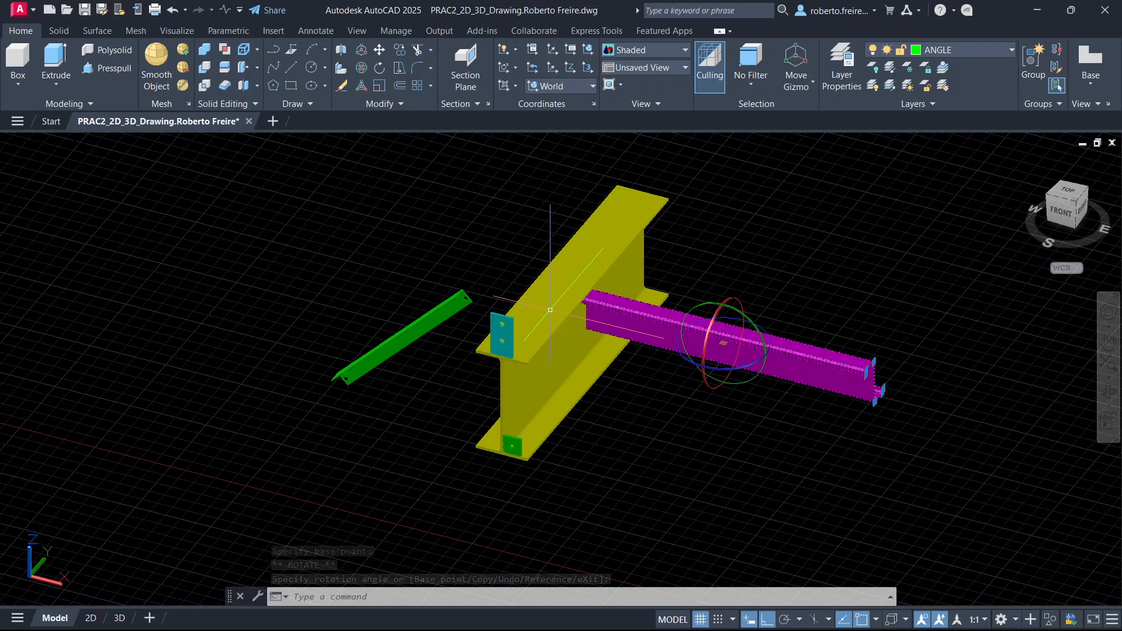
pyautogui.press('Escape')
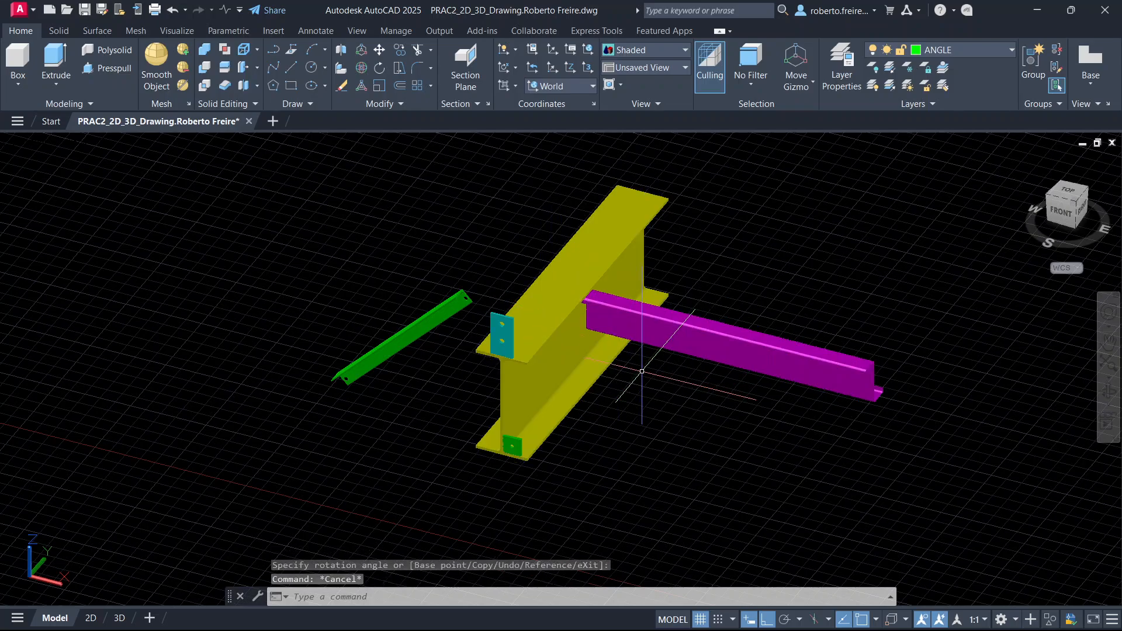
# Change the visual style of the model to 2D Wireframe and orbit to expose the purlin's underside.
pyautogui.scroll(5, 649, 372)
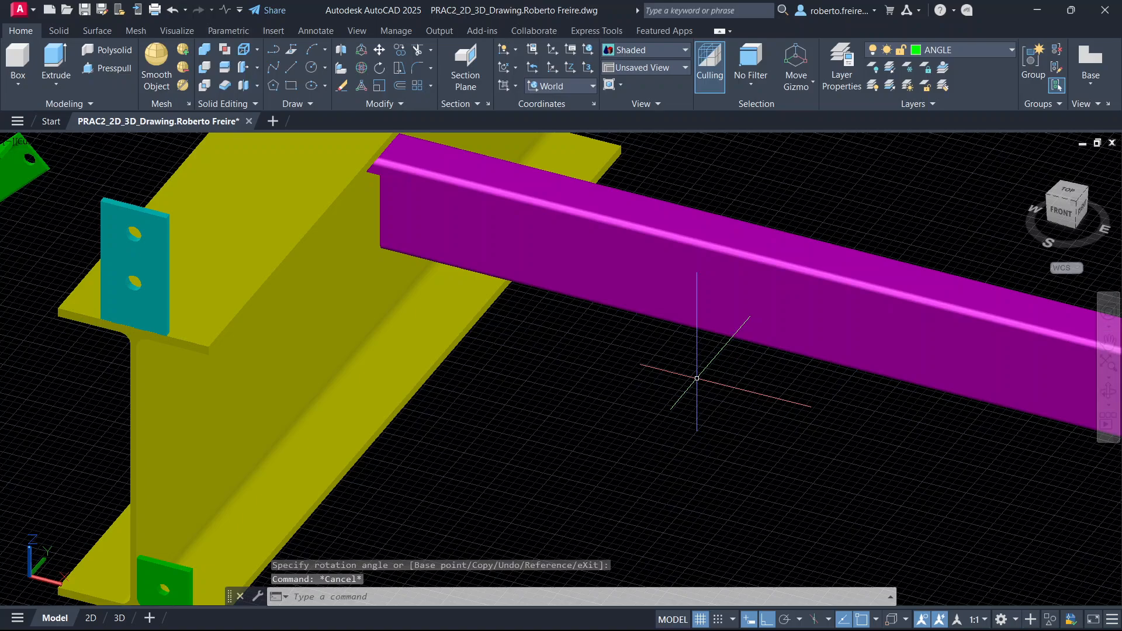
pyautogui.scroll(-3, 672, 363)
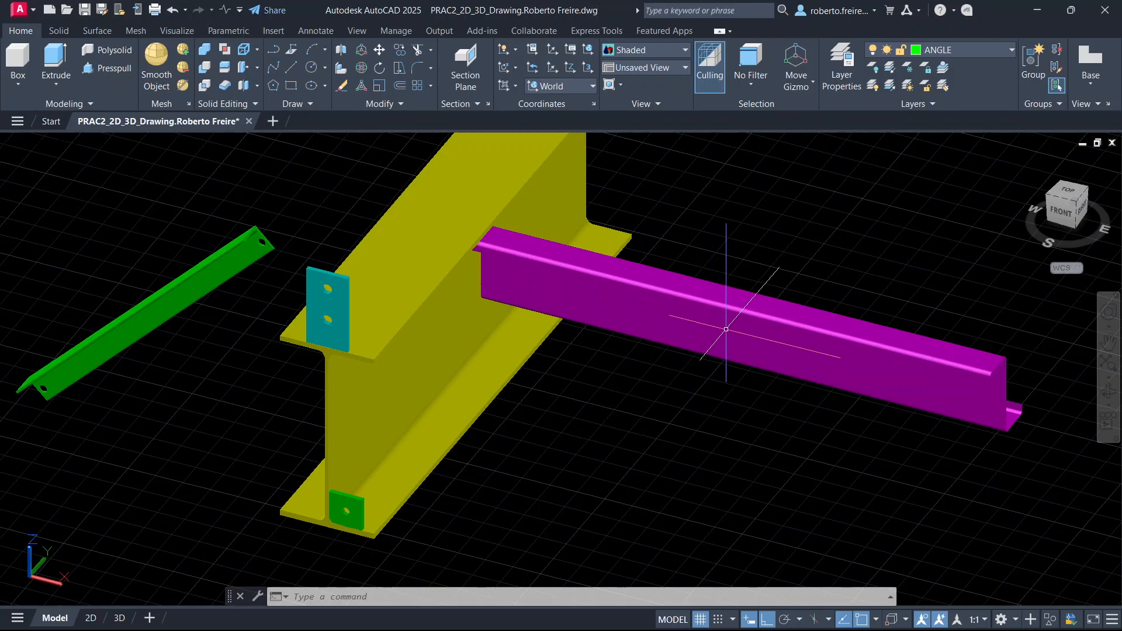
pyautogui.click(672, 48)
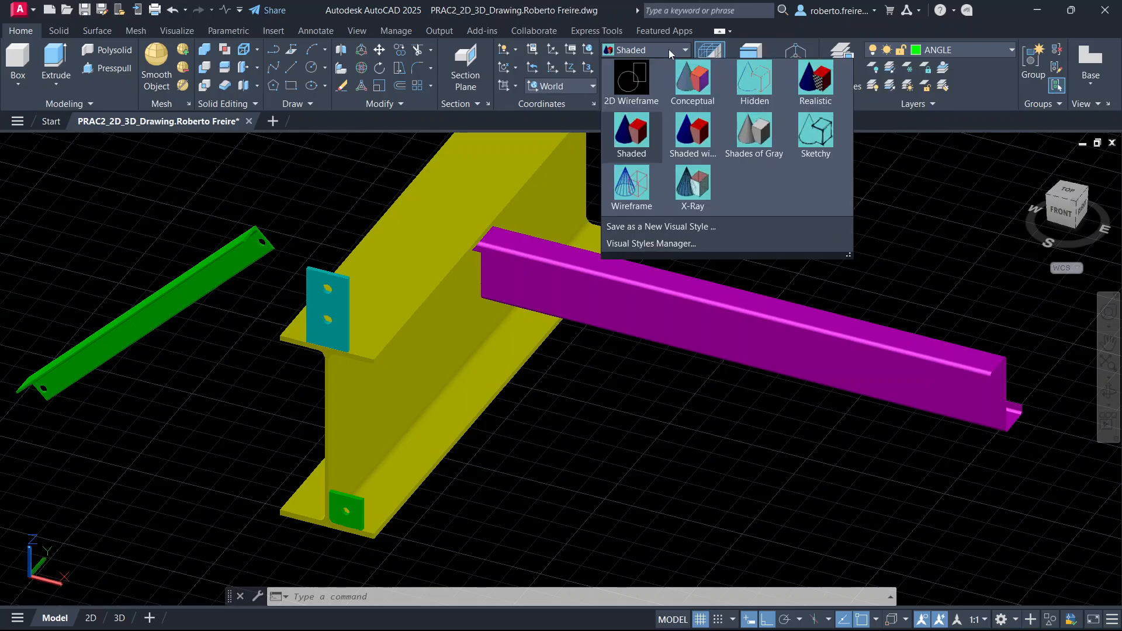
pyautogui.click(634, 78)
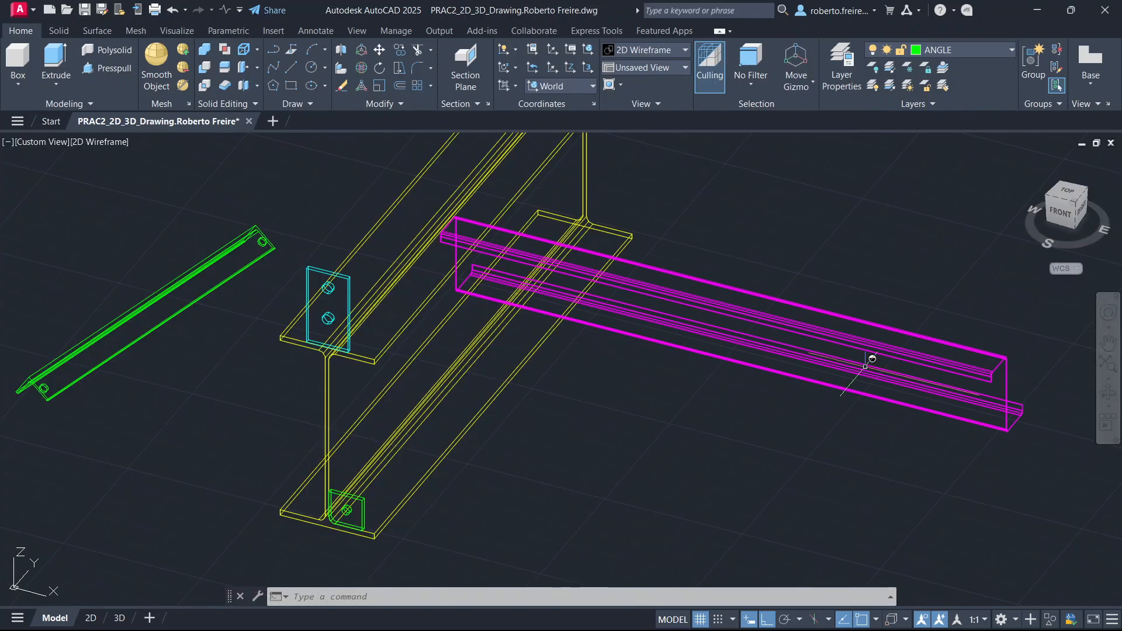
pyautogui.keyDown('shift'); pyautogui.moveTo(857, 433); pyautogui.dragTo(757, 402, button='middle'); pyautogui.keyUp('shift')
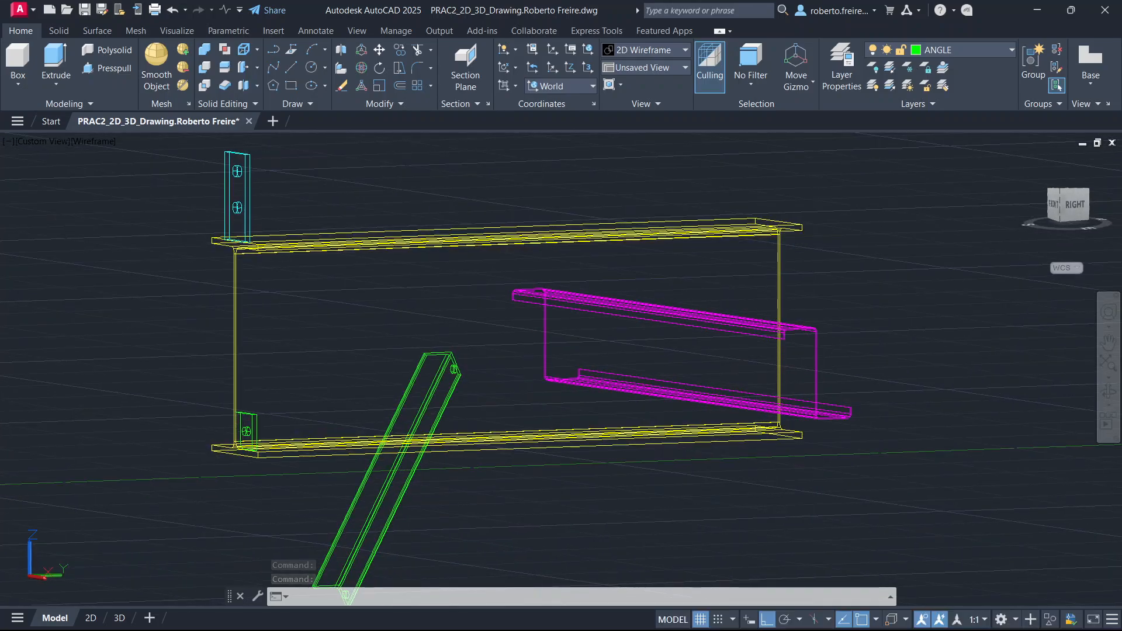
pyautogui.scroll(6, 672, 393)
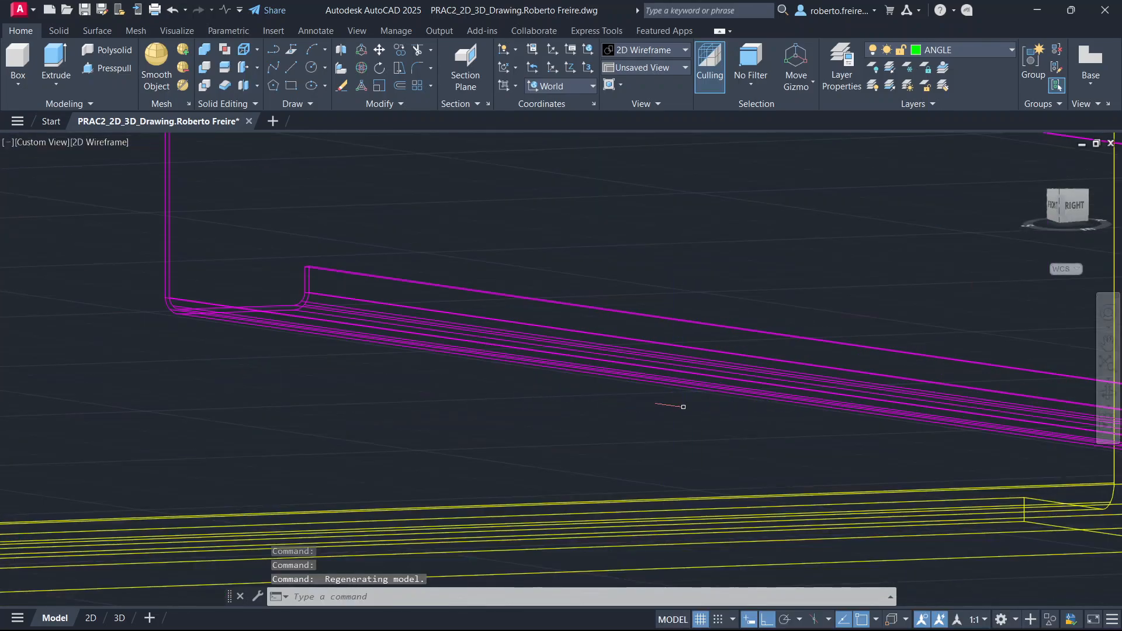
pyautogui.scroll(-5, 683, 406)
pyautogui.keyDown('shift'); pyautogui.moveTo(683, 407); pyautogui.dragTo(667, 421, button='middle'); pyautogui.keyUp('shift')
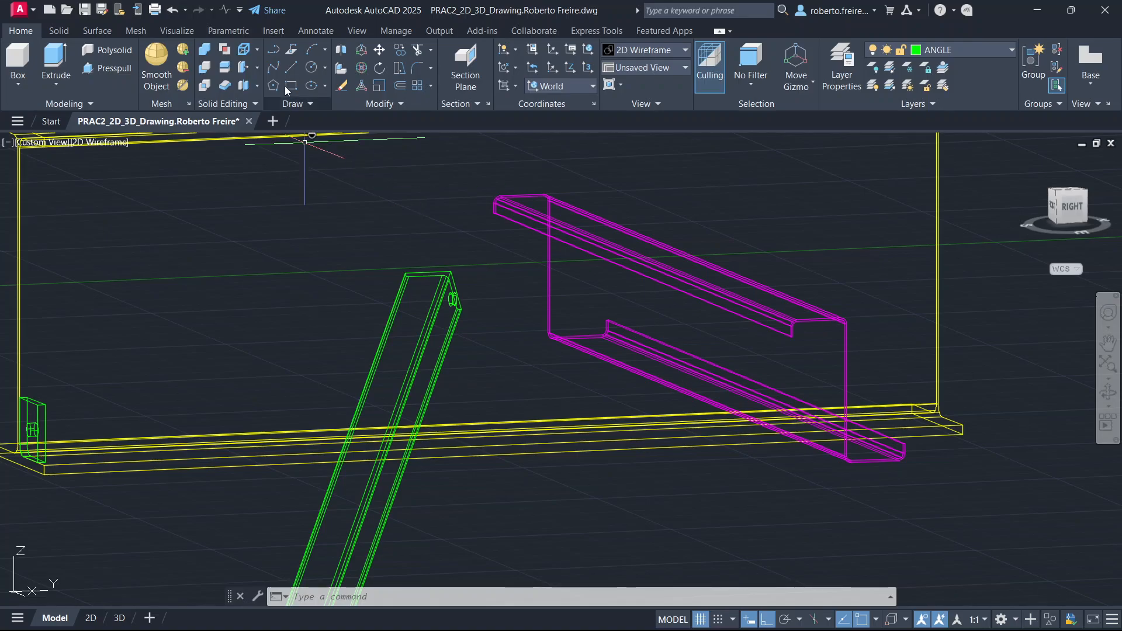
# Draw a short vertical line straight down from the midpoint of the outer edge at the bottom of the purlin's web.
pyautogui.click(293, 69)
pyautogui.scroll(5, 680, 411)
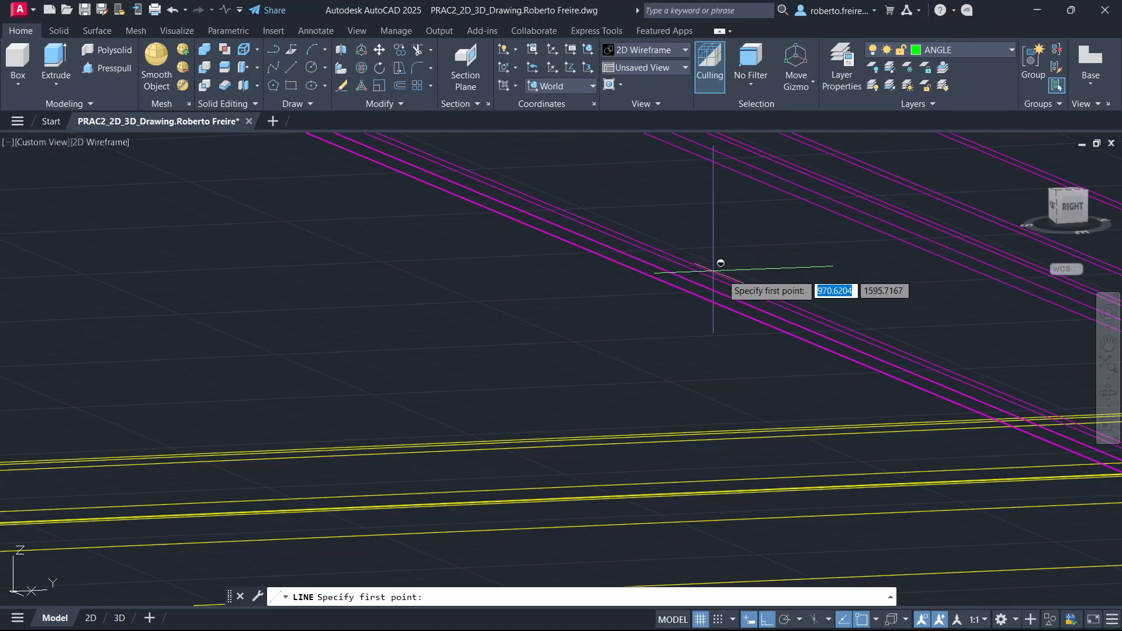
pyautogui.click(781, 305)
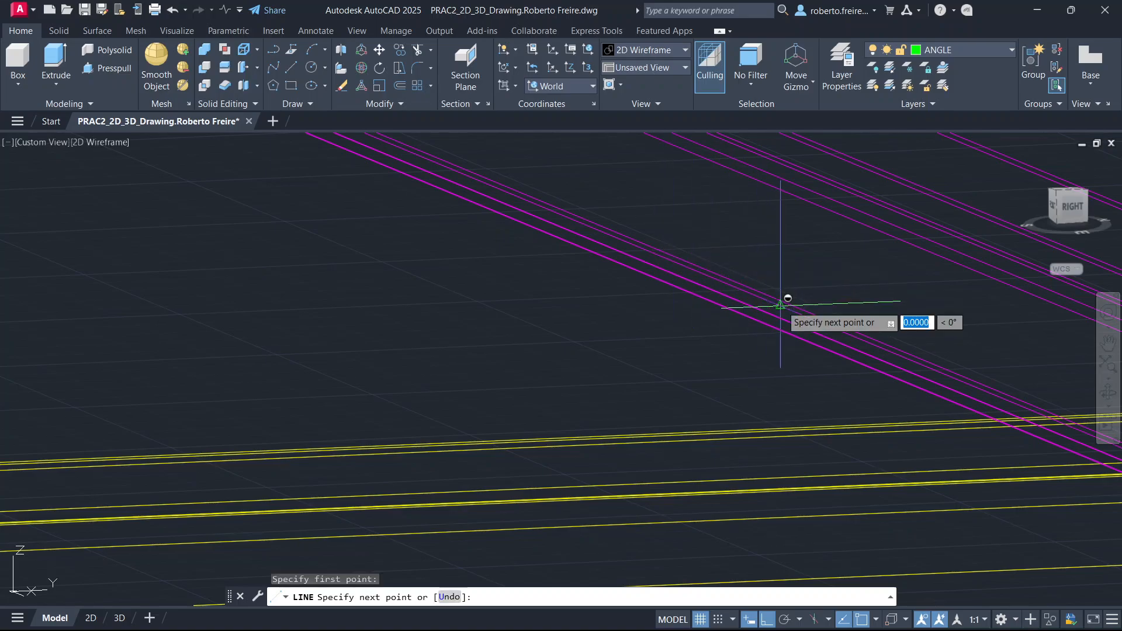
pyautogui.click(787, 403)
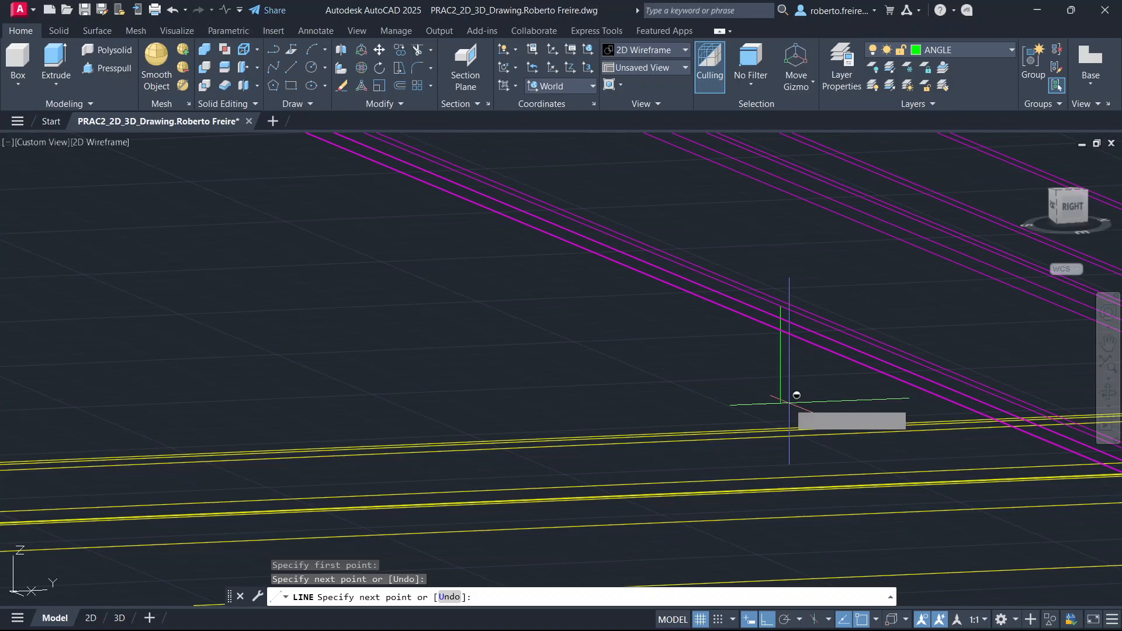
pyautogui.press('Escape')
pyautogui.scroll(-3, 821, 380)
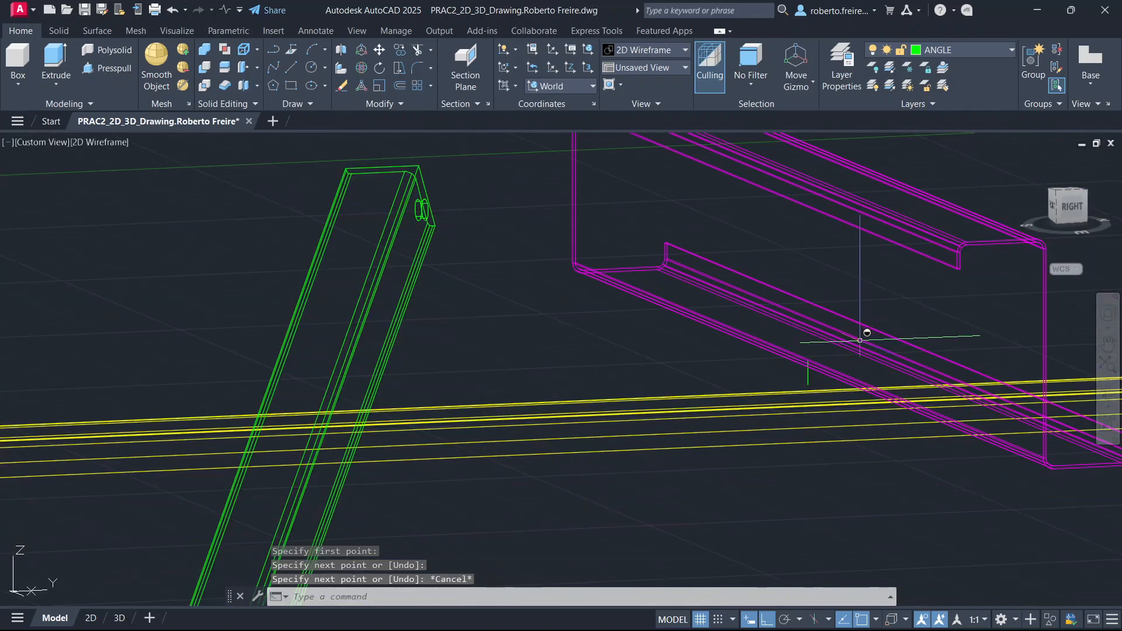
# Draw a horizontal line in the negative Y direction from the midpoint of the purlin's bottom flange edge, crossing the vertical line.
pyautogui.keyDown('shift'); pyautogui.moveTo(807, 372); pyautogui.dragTo(802, 418, button='middle'); pyautogui.keyUp('shift')
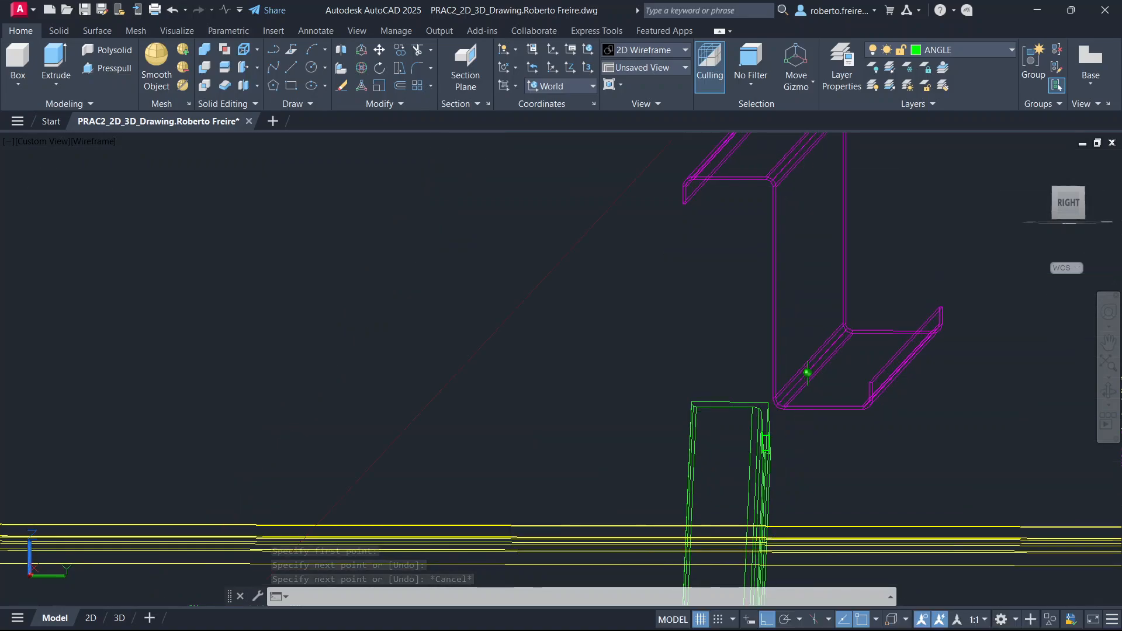
pyautogui.scroll(6, 817, 379)
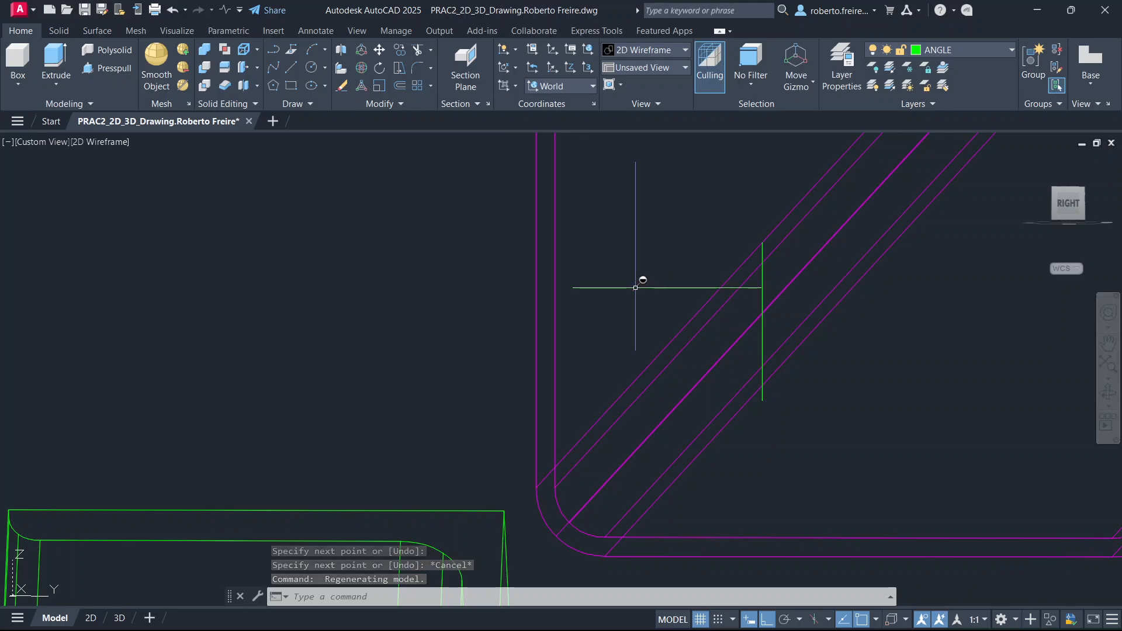
pyautogui.click(292, 69)
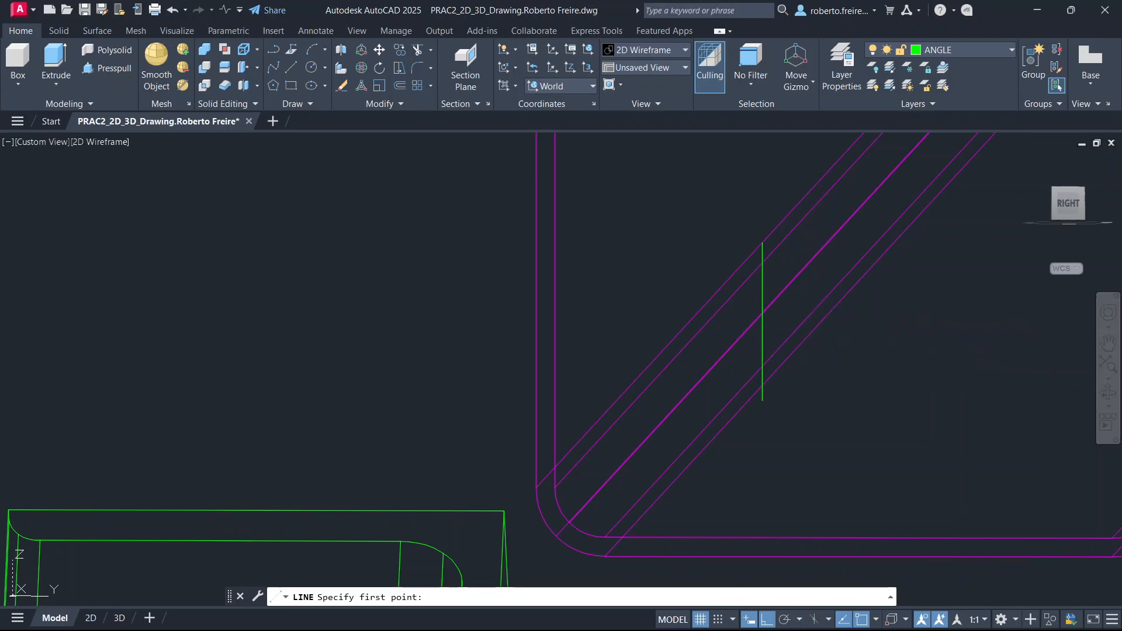
pyautogui.click(830, 292)
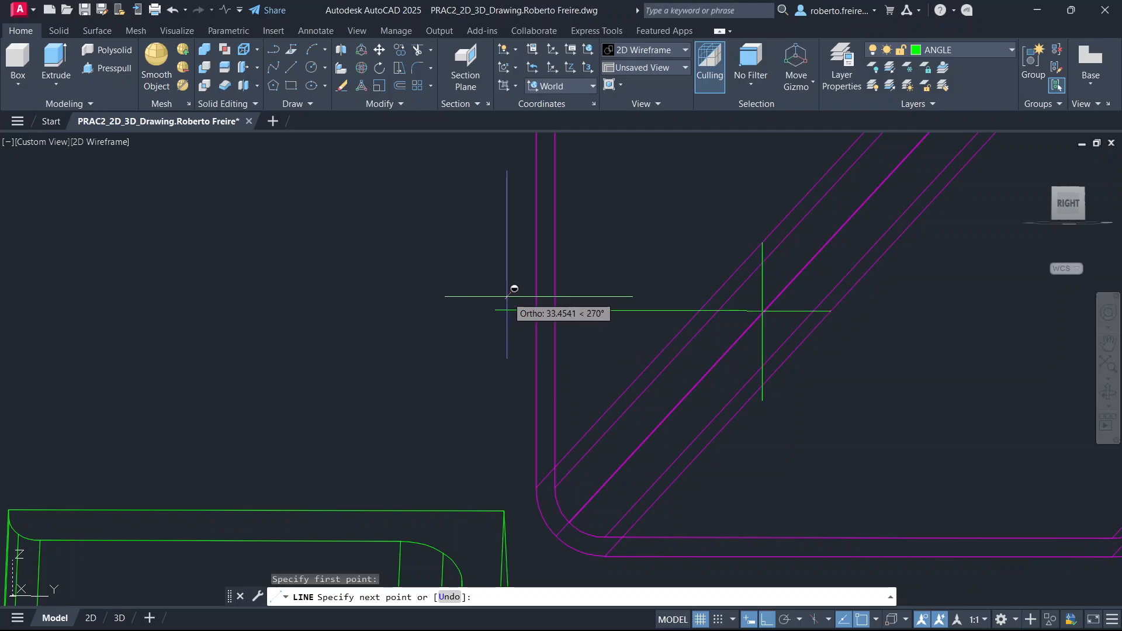
pyautogui.click(453, 301)
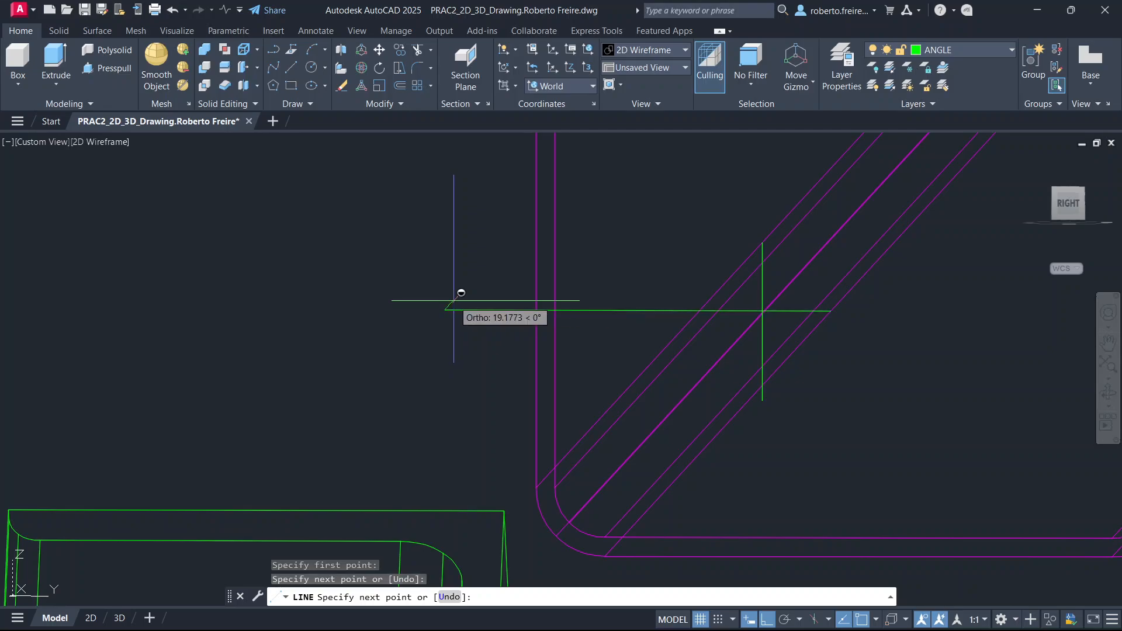
pyautogui.press('Escape')
# Examine the two crossing construction lines under the purlin and the cyan plate on the I-beam's top flange.
pyautogui.keyDown('shift'); pyautogui.moveTo(665, 384); pyautogui.dragTo(692, 433, button='middle'); pyautogui.keyUp('shift')
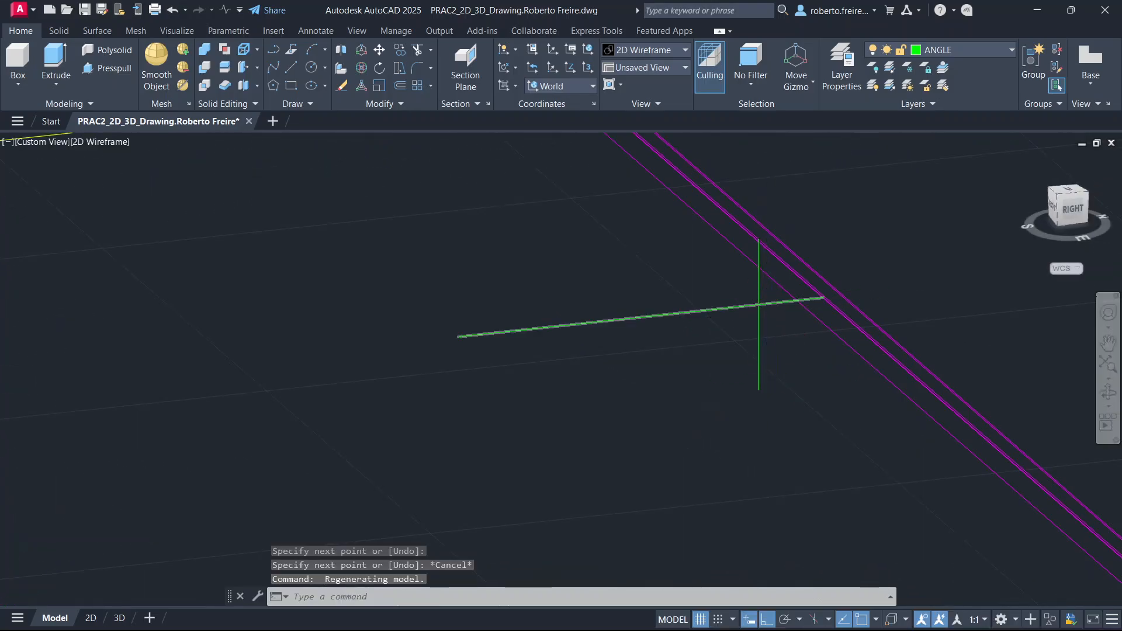
pyautogui.scroll(-6, 759, 304)
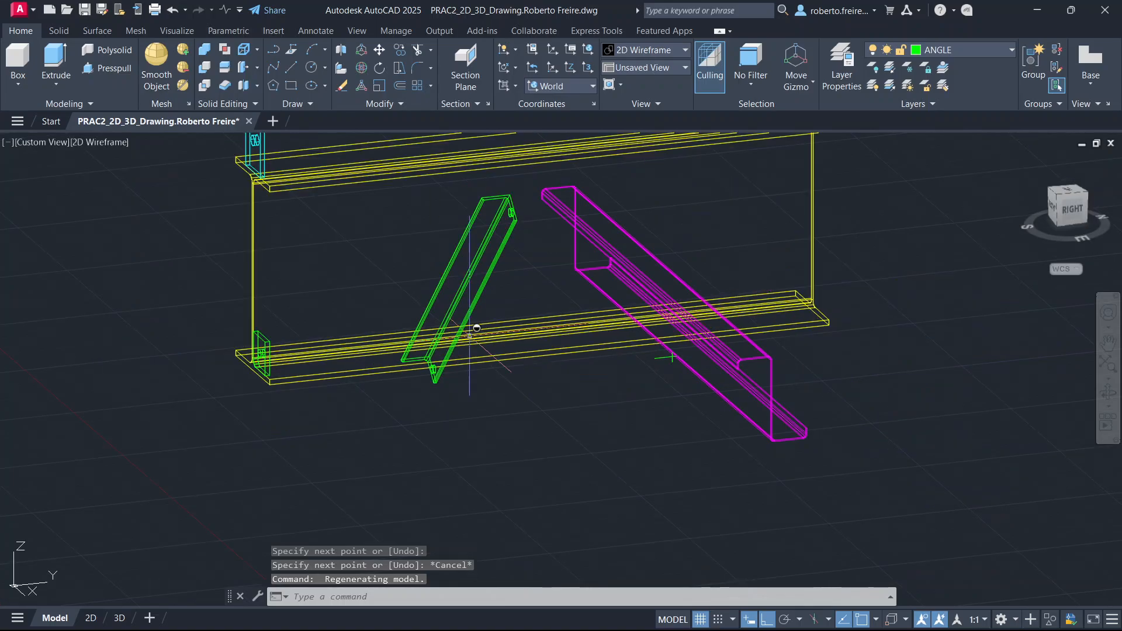
pyautogui.scroll(-3, 469, 336)
pyautogui.scroll(10, 391, 292)
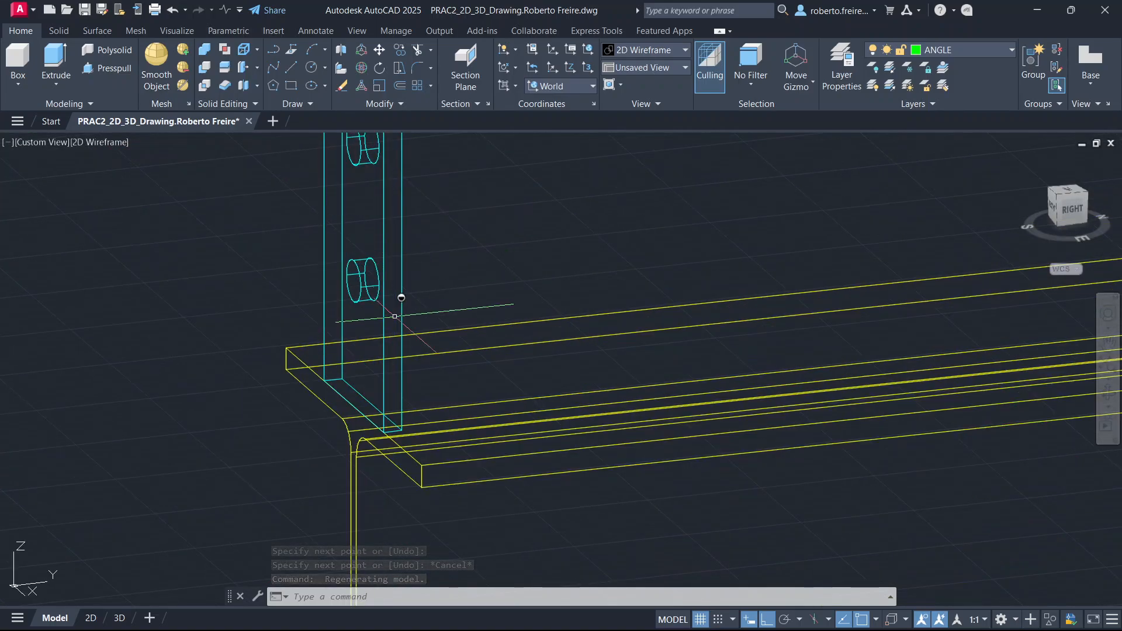
pyautogui.scroll(-8, 403, 344)
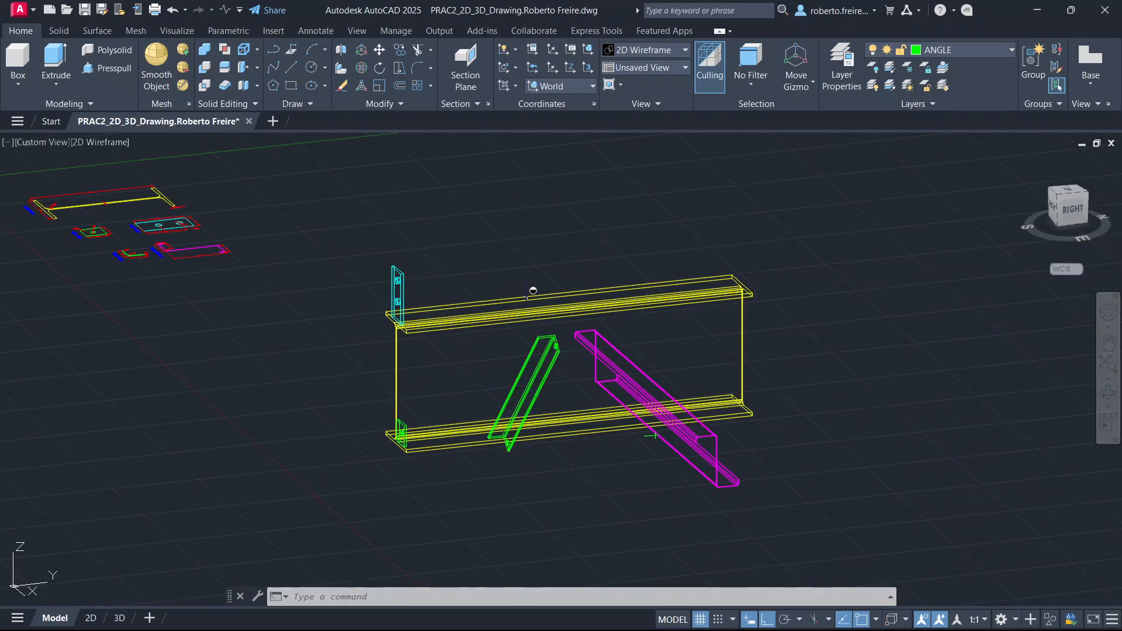
pyautogui.scroll(8, 624, 446)
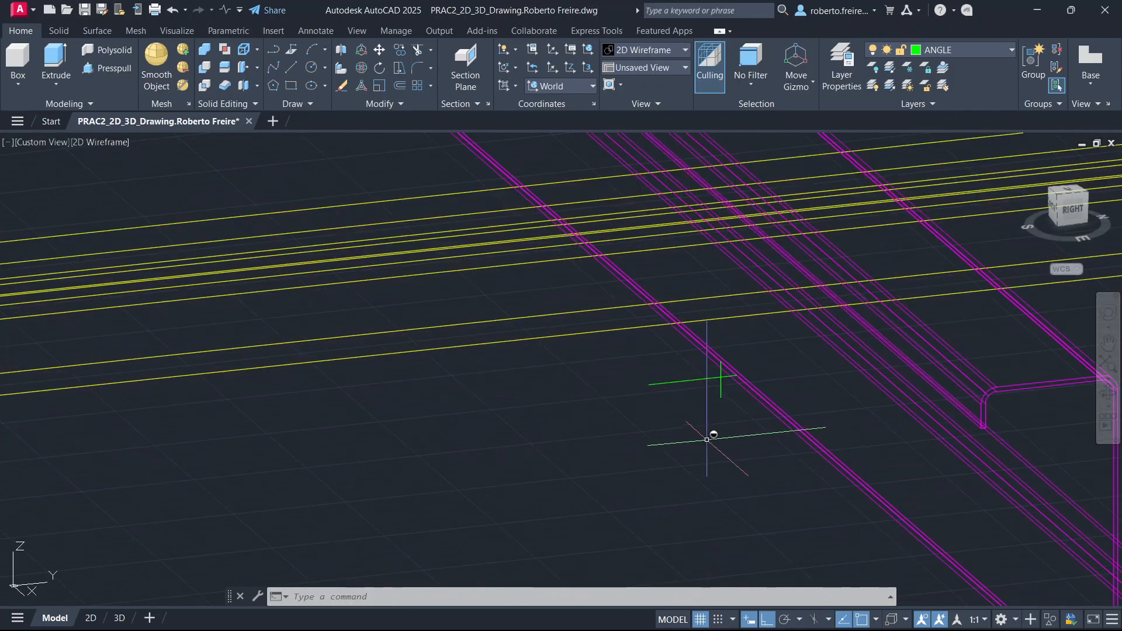
pyautogui.scroll(3, 709, 436)
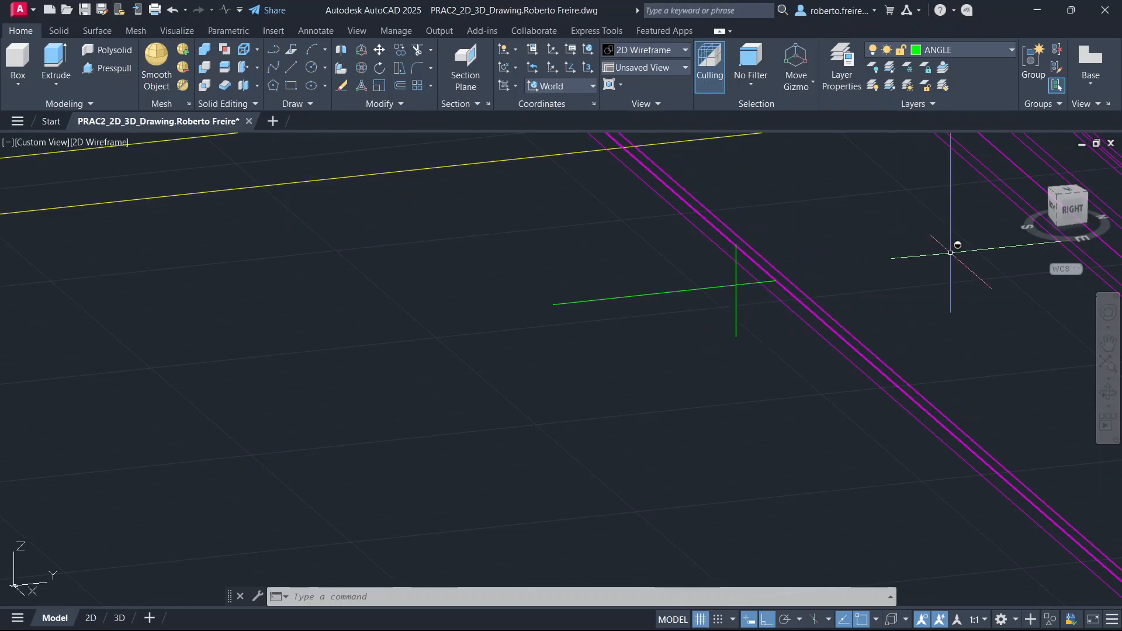
# Check the construction lines against the purlin's bottom bend in the Right view, and return to the Home isometric view.
pyautogui.click(1074, 208)
pyautogui.scroll(10, 572, 377)
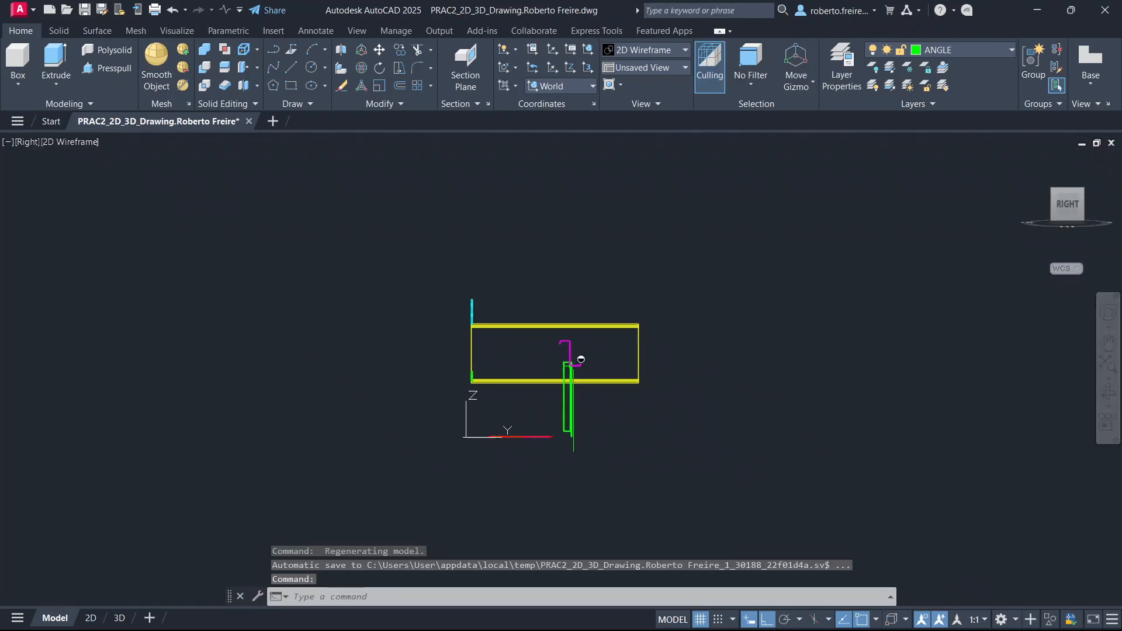
pyautogui.scroll(2, 525, 354)
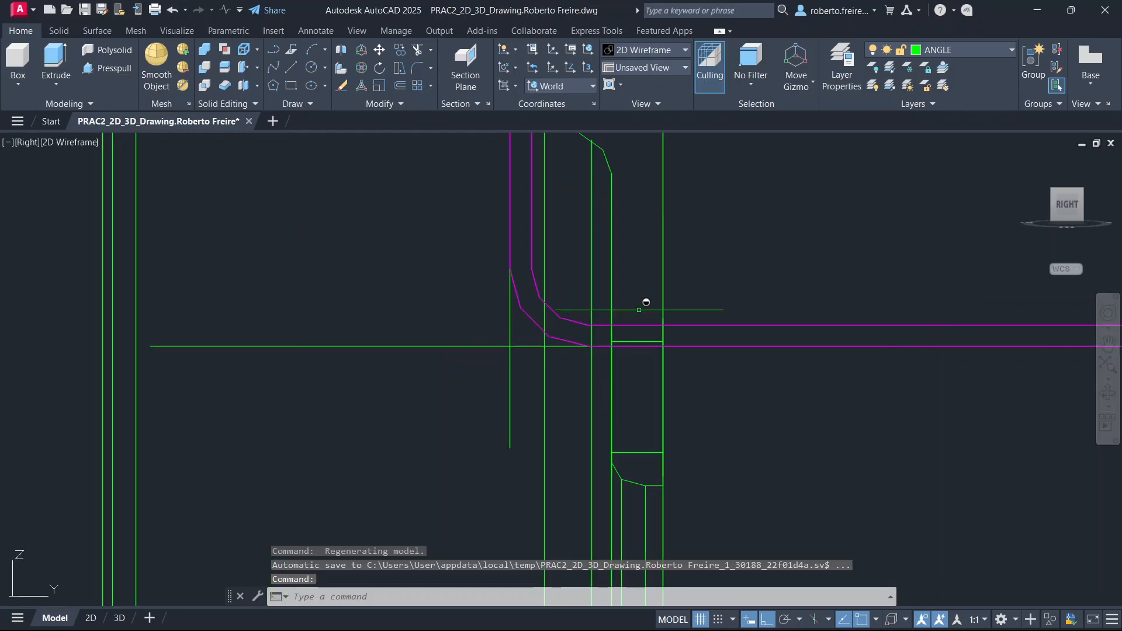
pyautogui.scroll(-6, 565, 343)
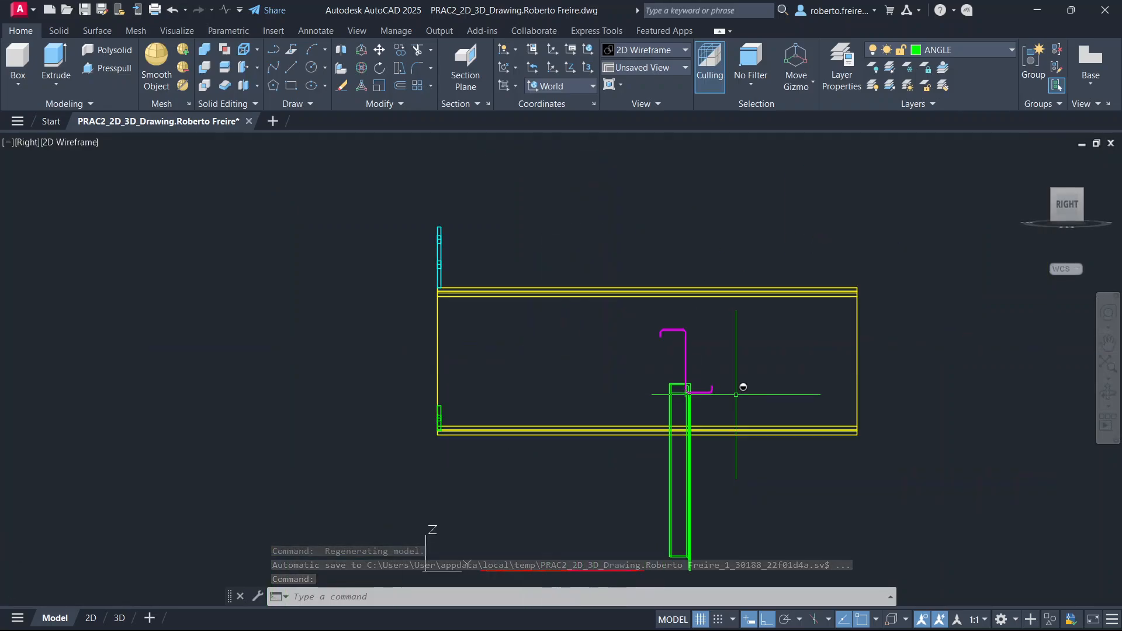
pyautogui.scroll(4, 697, 379)
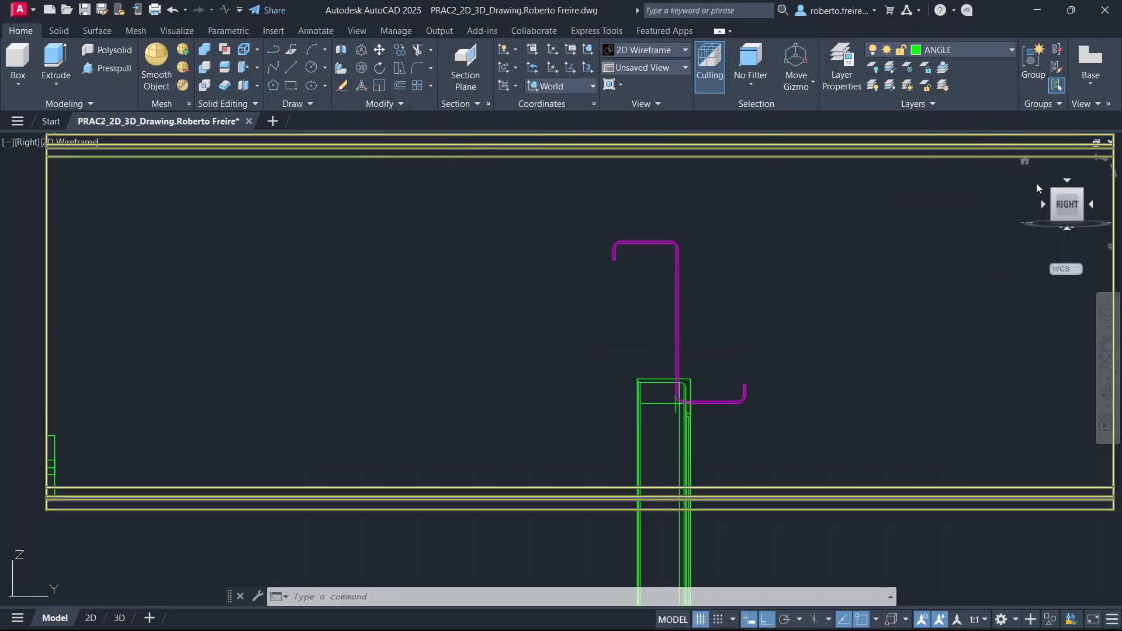
pyautogui.click(1025, 161)
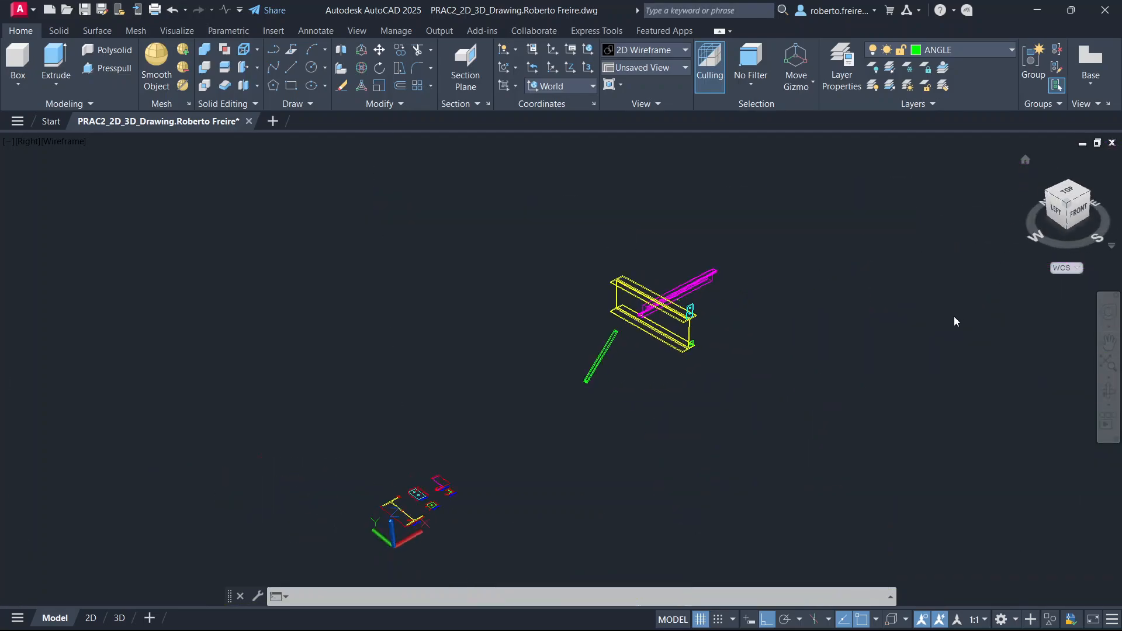
pyautogui.rightClick(1062, 207)
pyautogui.click(977, 231)
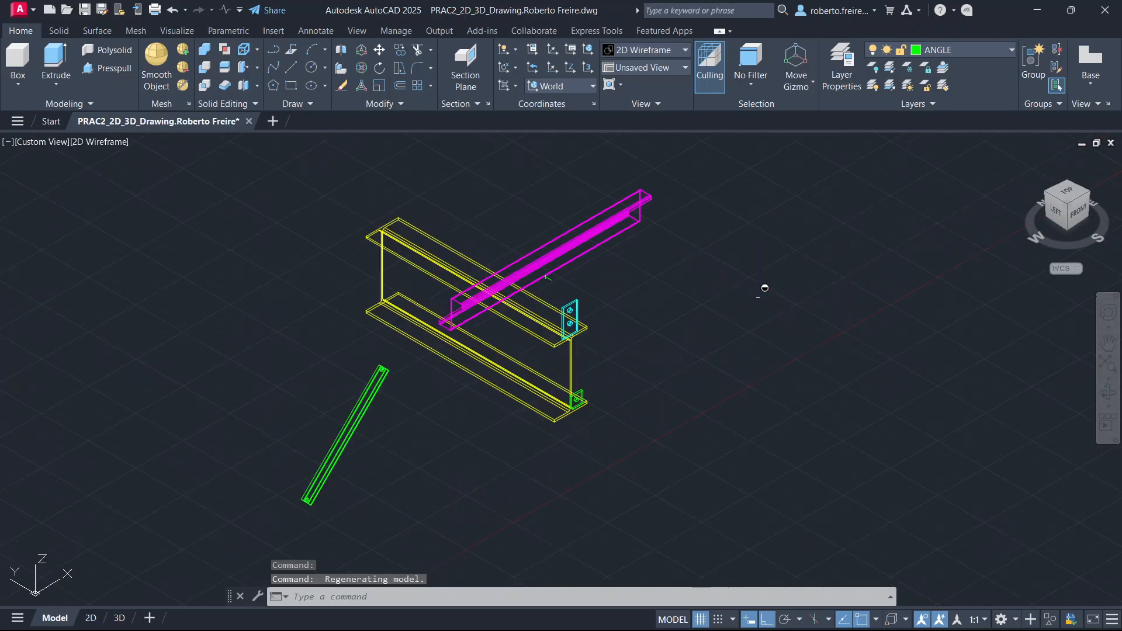
# Move the purlin together with its two construction lines about 1010 units in the negative Y direction, clear of the I-beam.
pyautogui.scroll(4, 765, 287)
pyautogui.scroll(-4, 488, 321)
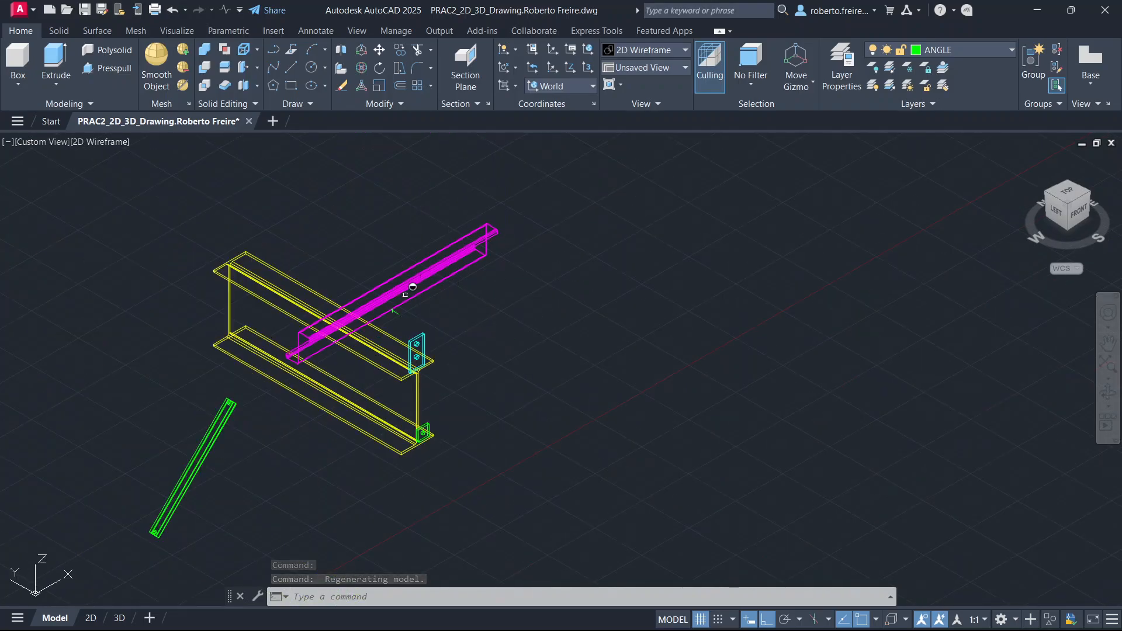
pyautogui.scroll(3, 405, 295)
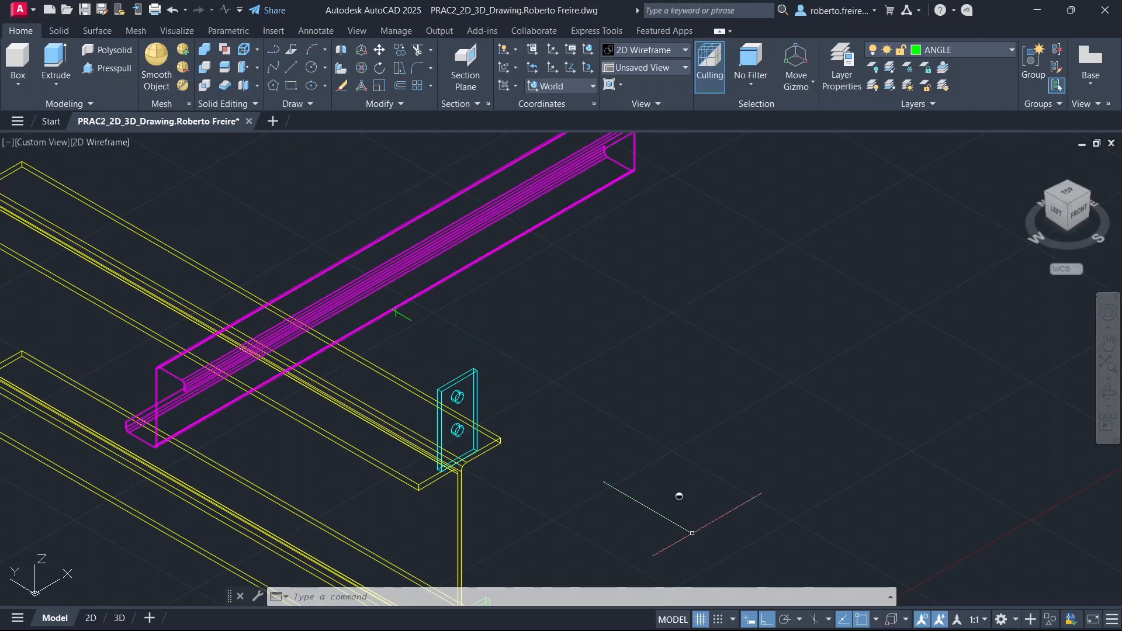
pyautogui.click(437, 193)
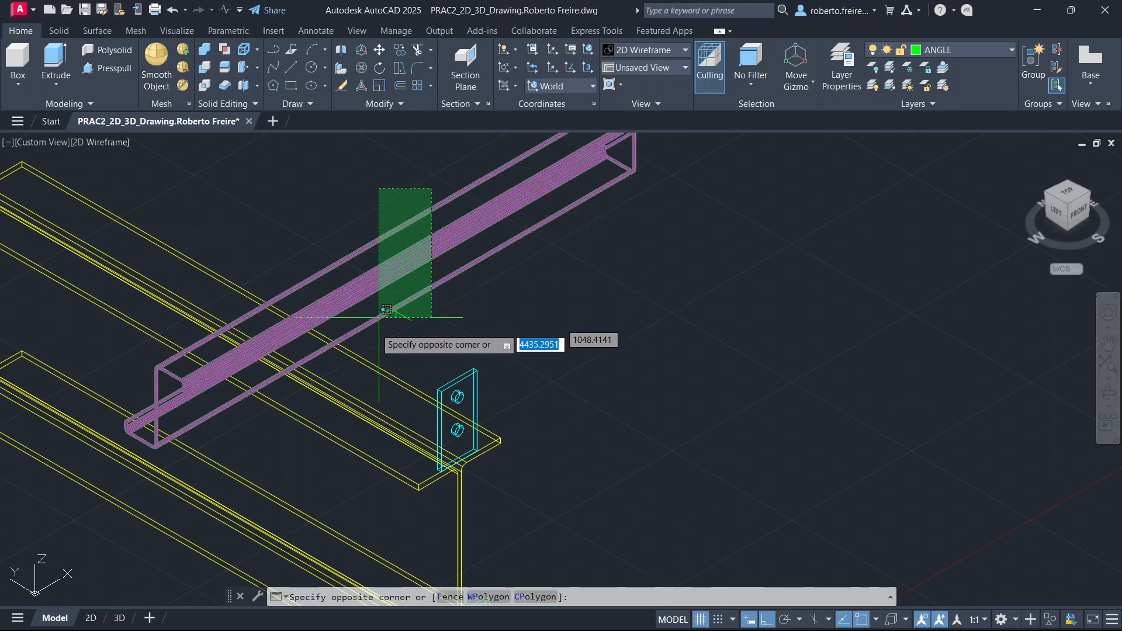
pyautogui.click(378, 329)
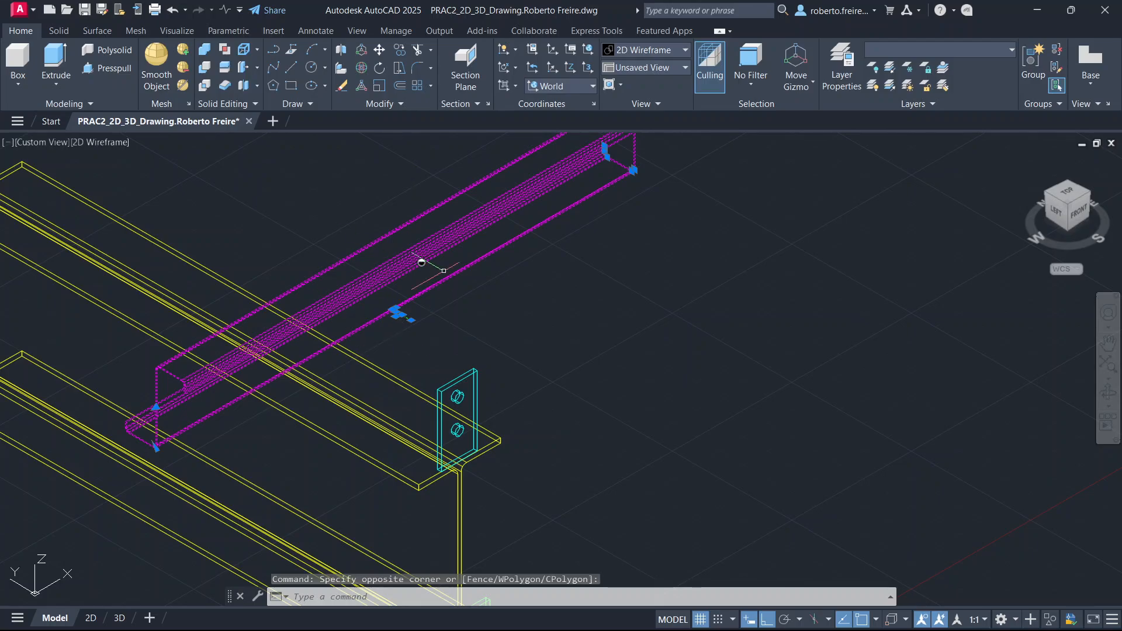
pyautogui.scroll(2, 411, 333)
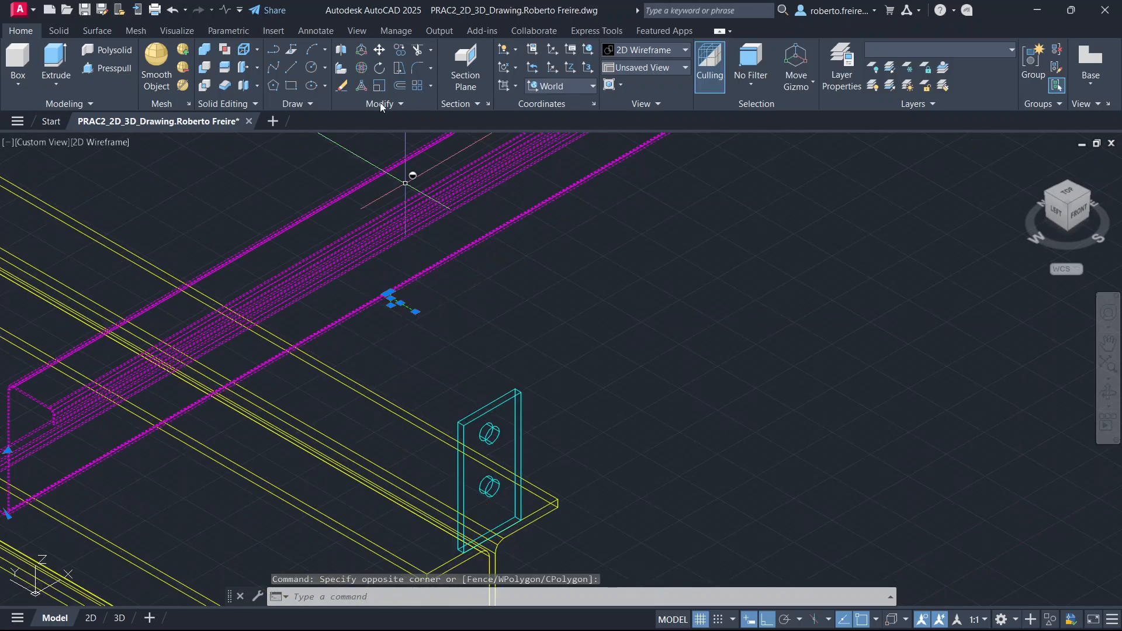
pyautogui.click(380, 50)
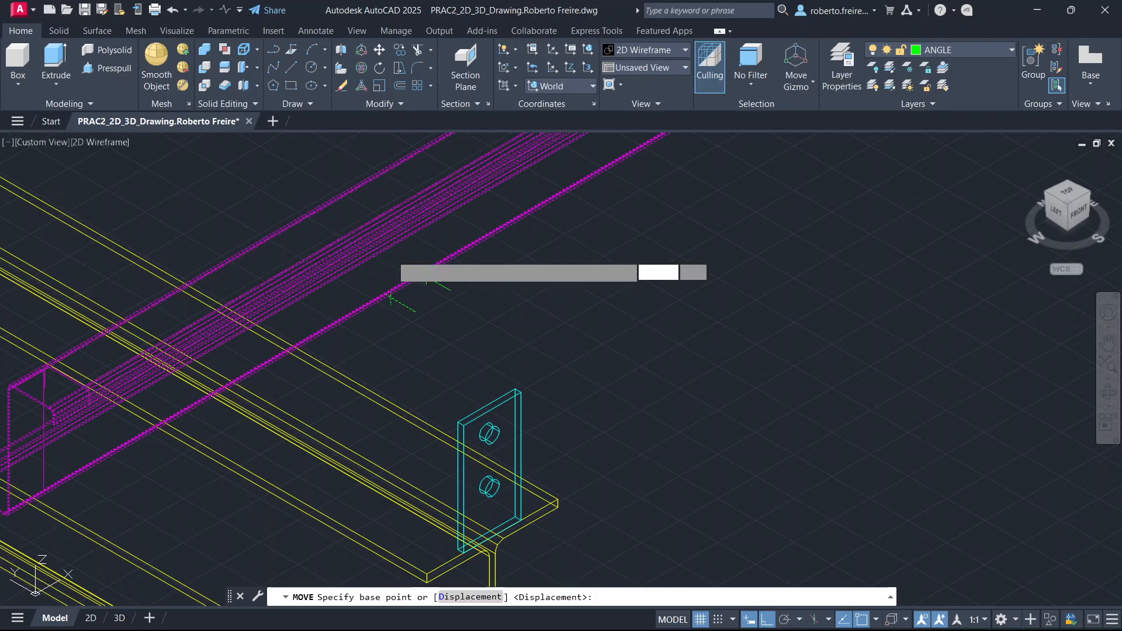
pyautogui.scroll(-2, 389, 289)
pyautogui.click(389, 289)
pyautogui.scroll(-3, 577, 275)
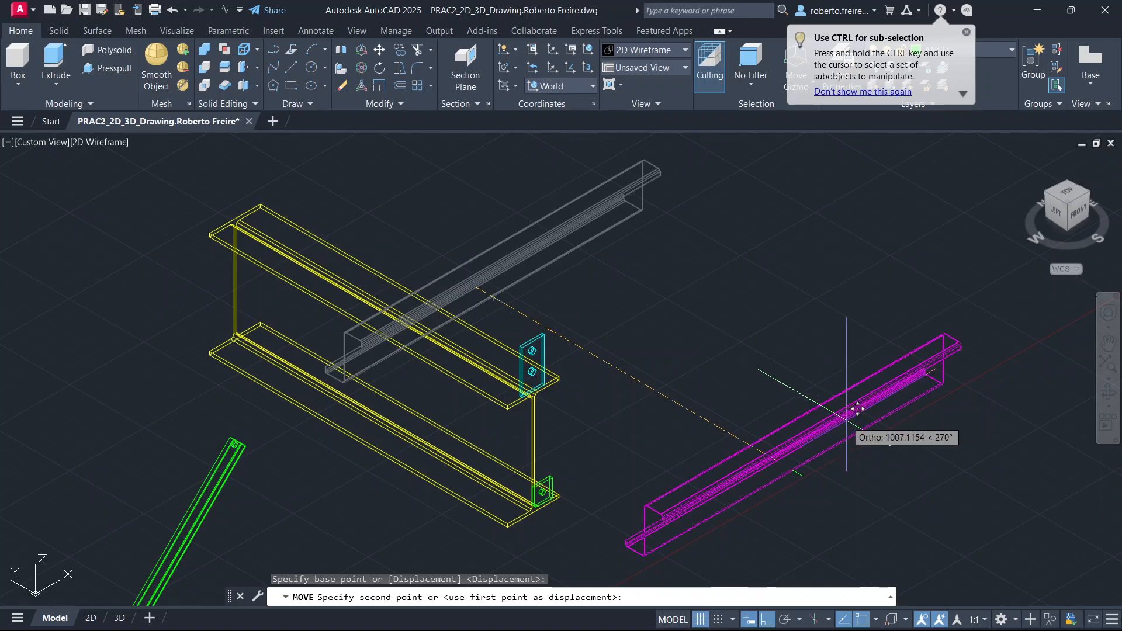
pyautogui.click(847, 421)
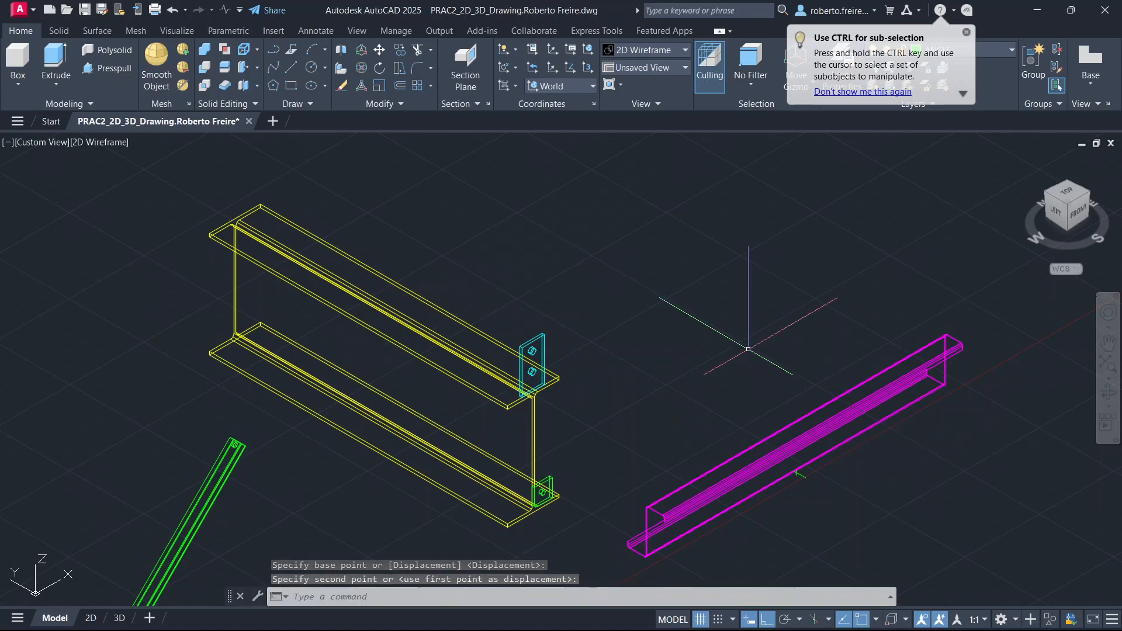
pyautogui.press('Escape')
pyautogui.press('Escape')
# Examine the construction lines' crossing at the purlin's bottom bend in the Left view and UCS, and return to the Home view with the World UCS.
pyautogui.keyDown('shift'); pyautogui.moveTo(847, 329); pyautogui.dragTo(940, 260, button='middle'); pyautogui.keyUp('shift')
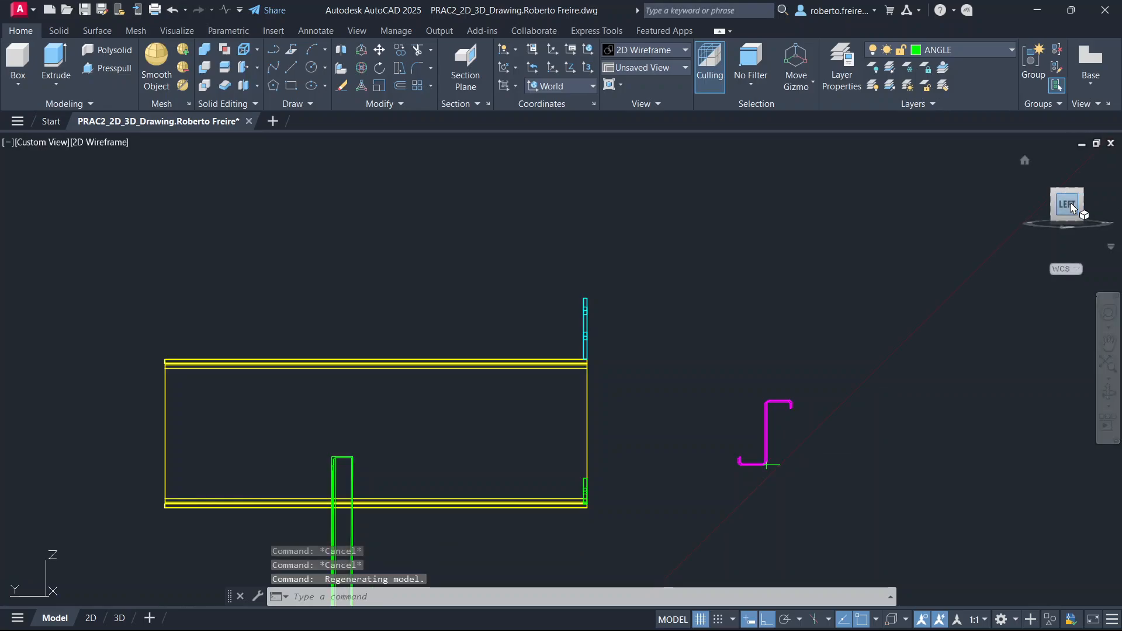
pyautogui.click(1070, 202)
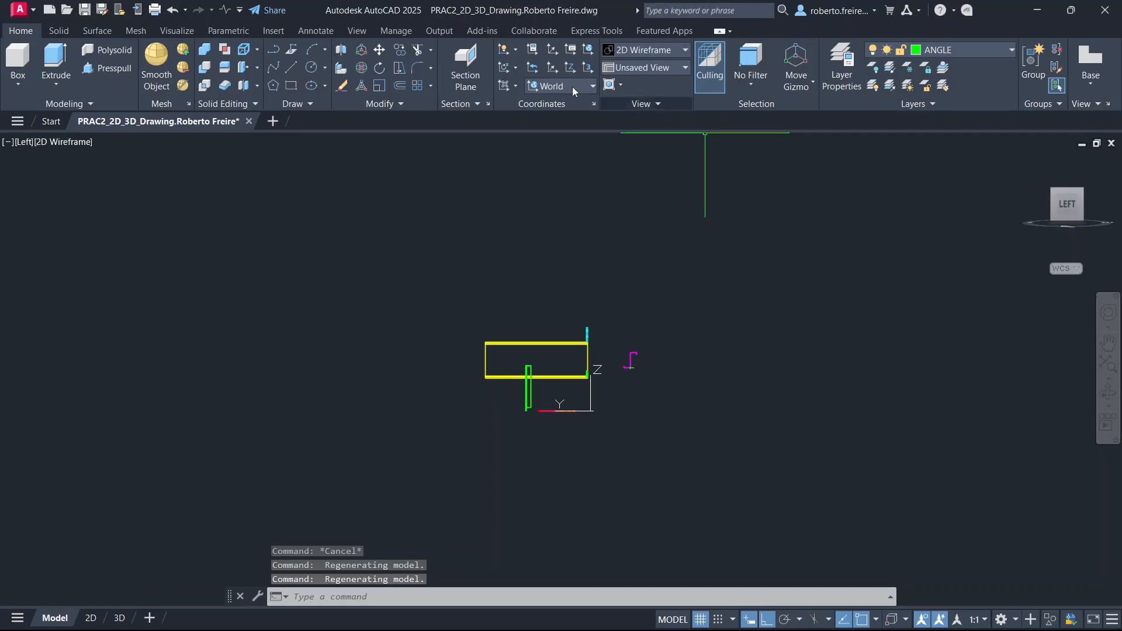
pyautogui.click(567, 84)
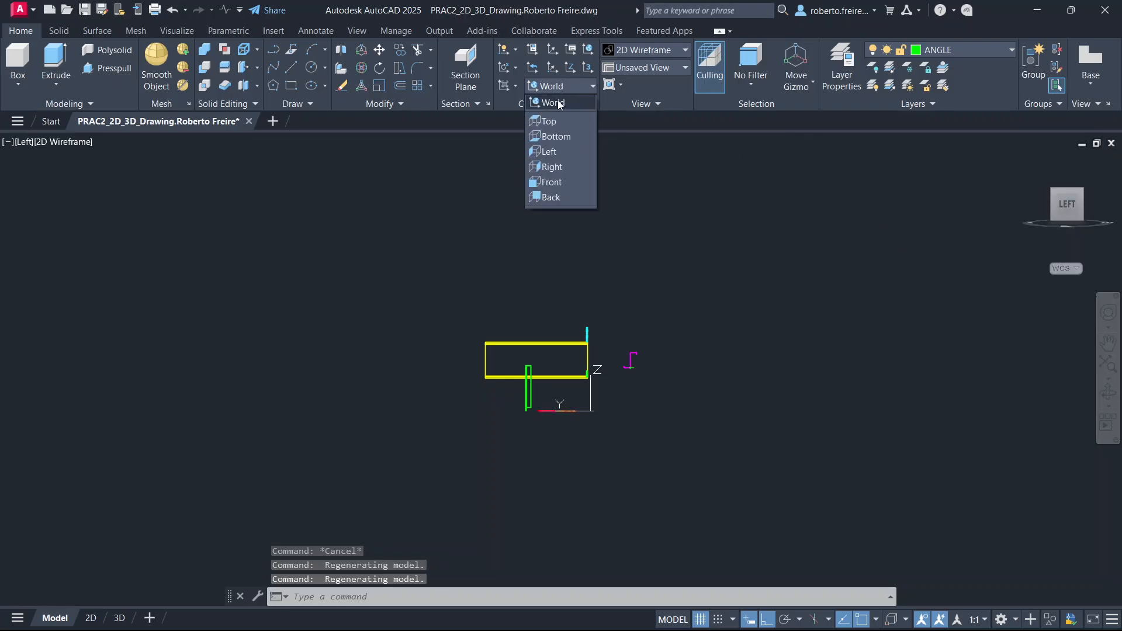
pyautogui.click(548, 152)
pyautogui.scroll(6, 619, 327)
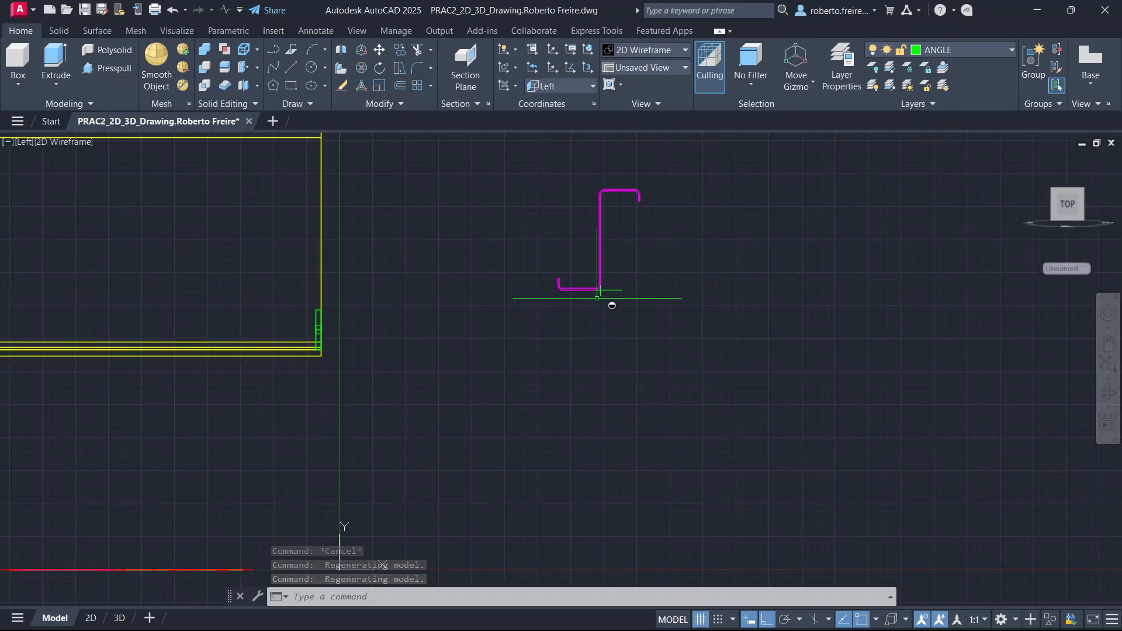
pyautogui.scroll(10, 612, 306)
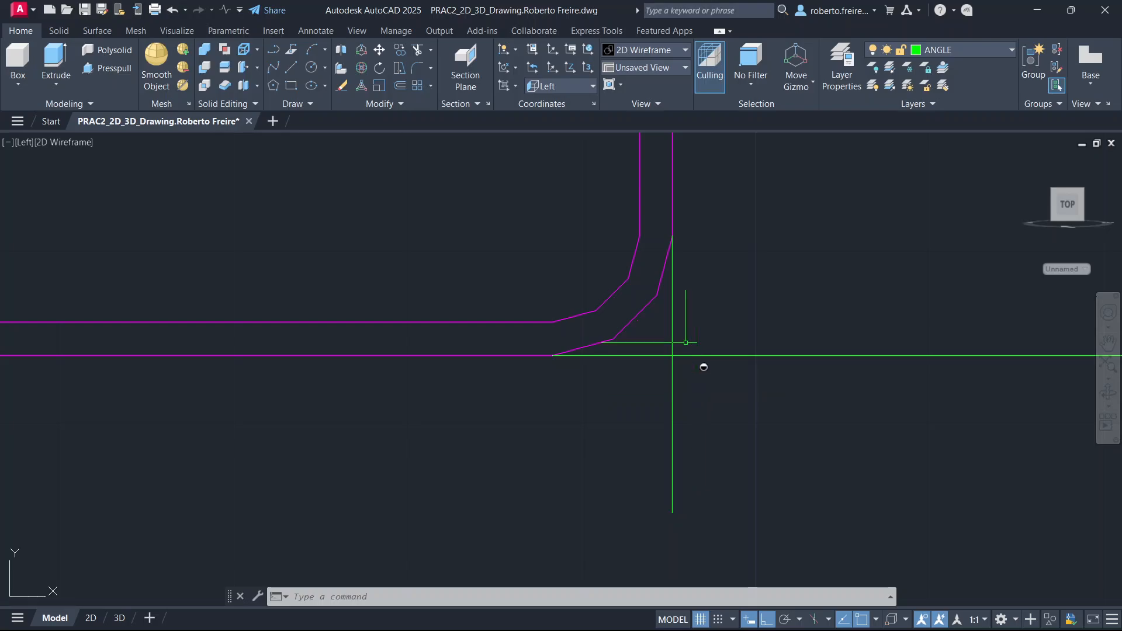
pyautogui.keyDown('shift'); pyautogui.moveTo(735, 384); pyautogui.dragTo(694, 416, button='middle'); pyautogui.keyUp('shift')
pyautogui.scroll(-5, 661, 410)
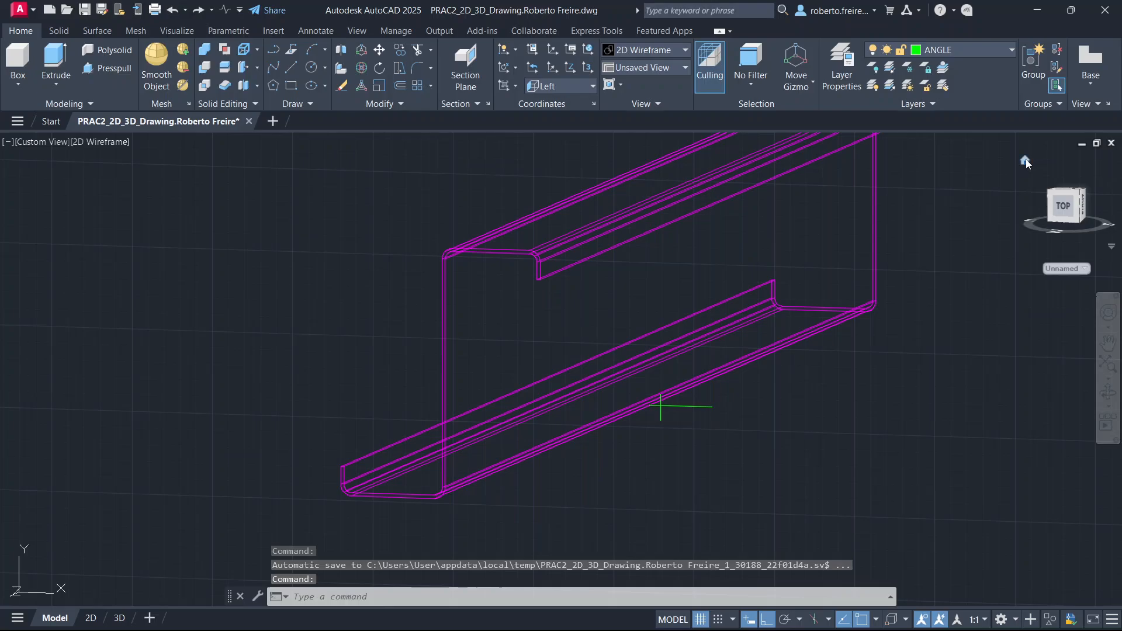
pyautogui.click(1025, 160)
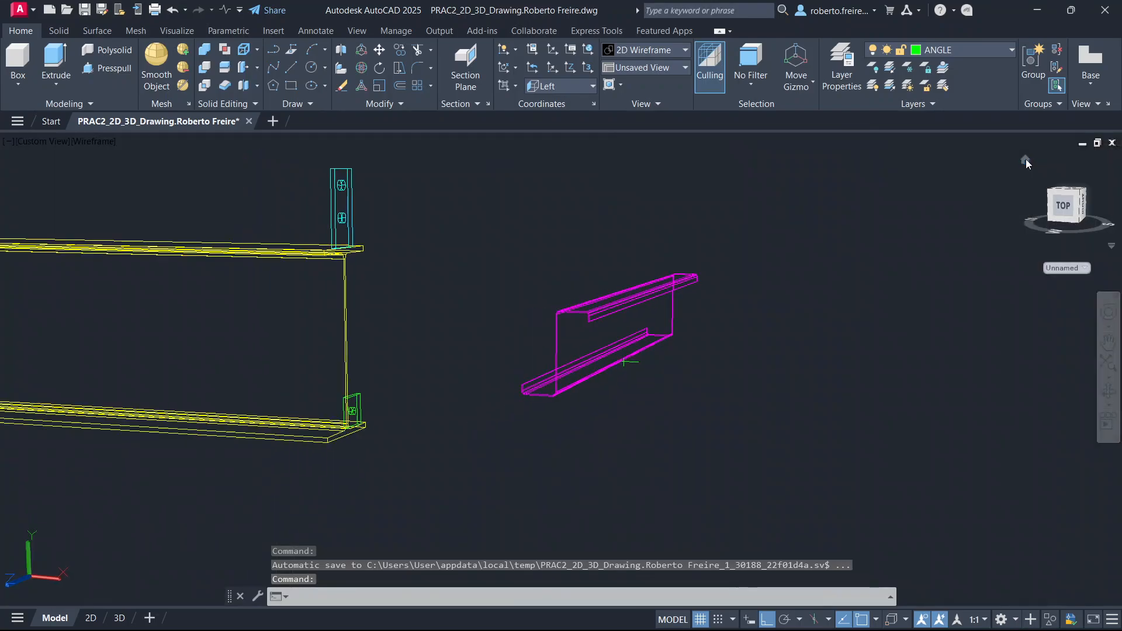
pyautogui.click(581, 86)
pyautogui.click(561, 99)
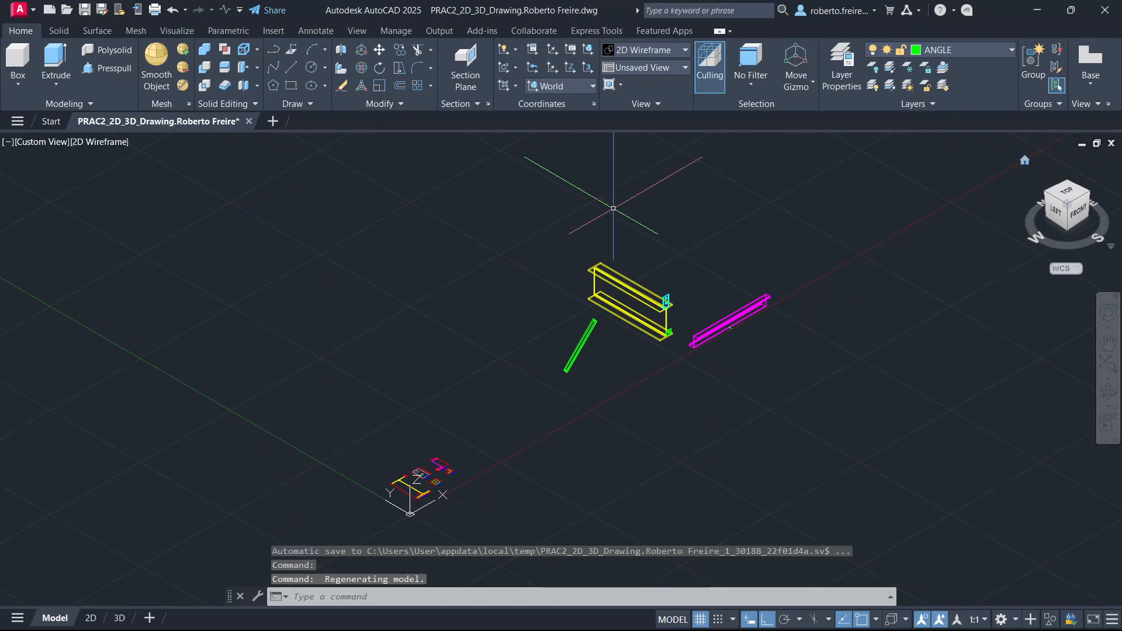
# Move only the purlin from the construction lines' intersection to the midpoint of the cyan plate's inner bottom edge on the I-beam's top flange.
pyautogui.scroll(8, 752, 333)
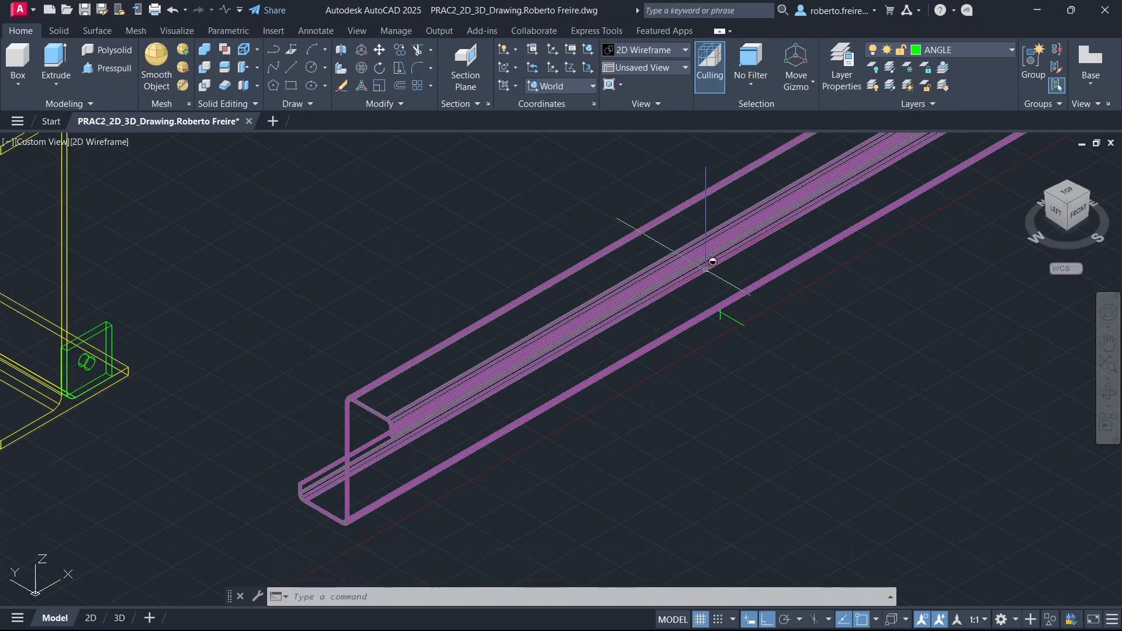
pyautogui.scroll(-5, 718, 315)
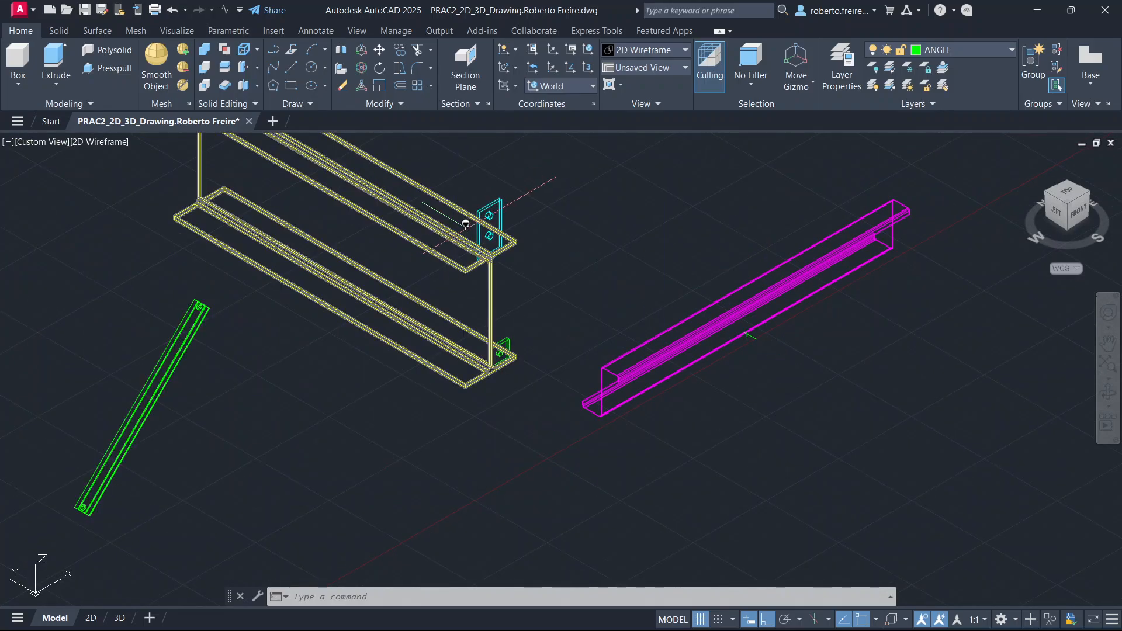
pyautogui.click(496, 232)
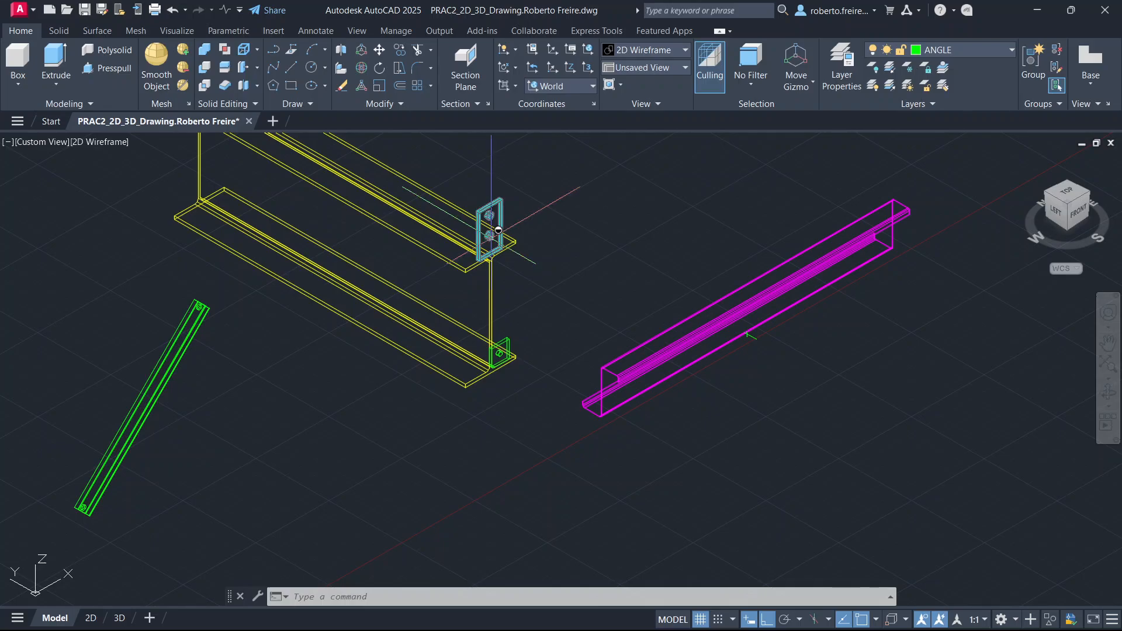
pyautogui.press('Escape')
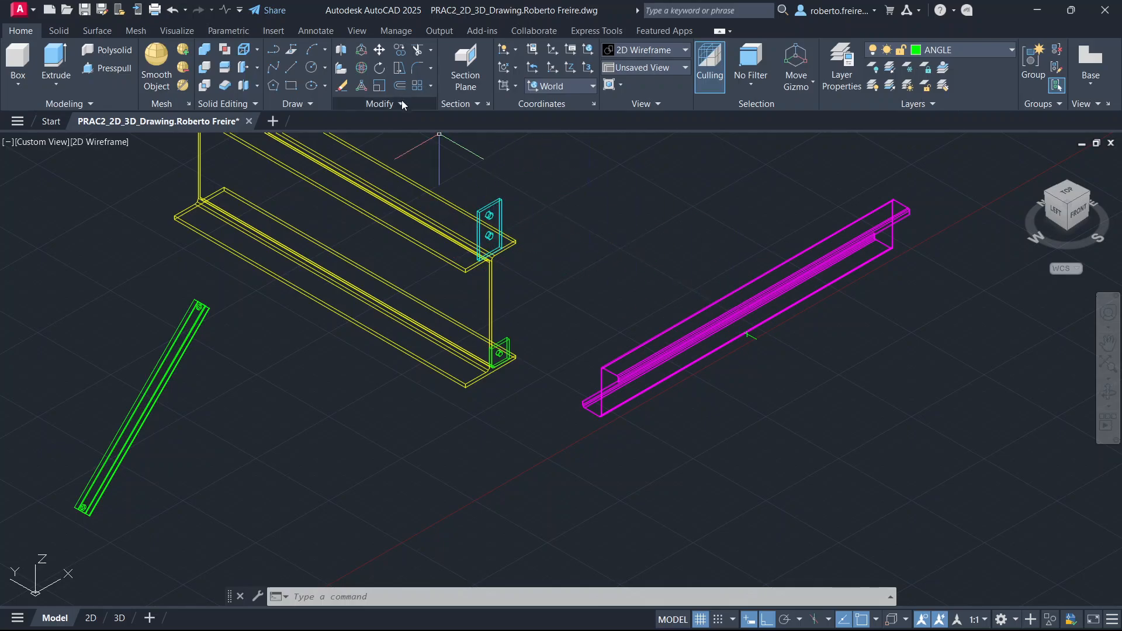
pyautogui.click(380, 52)
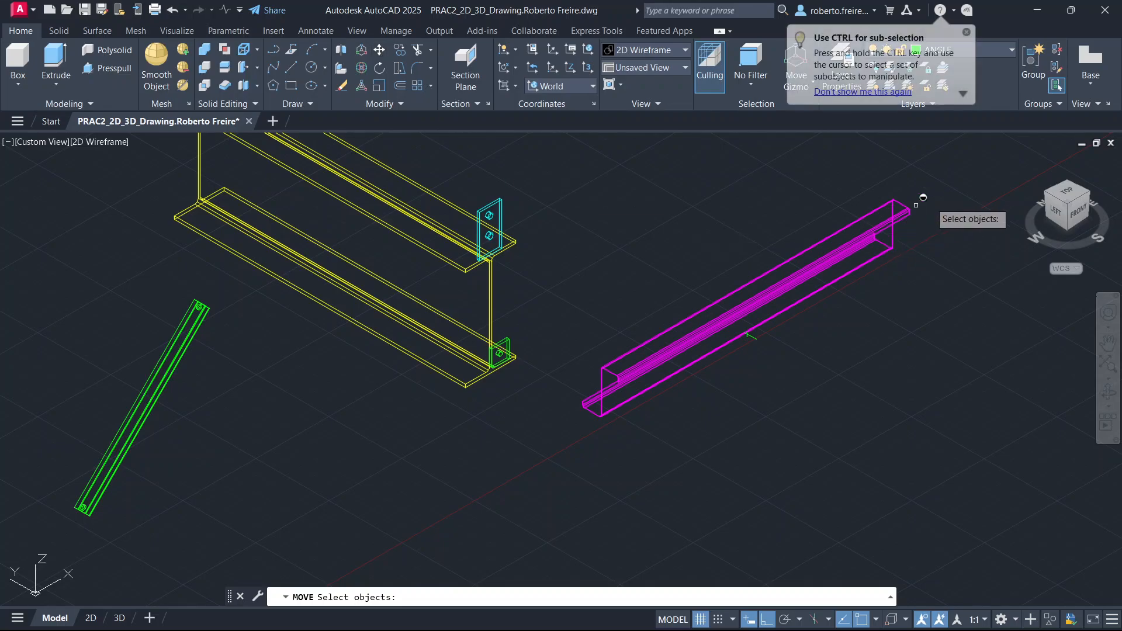
pyautogui.click(931, 193)
pyautogui.click(870, 274)
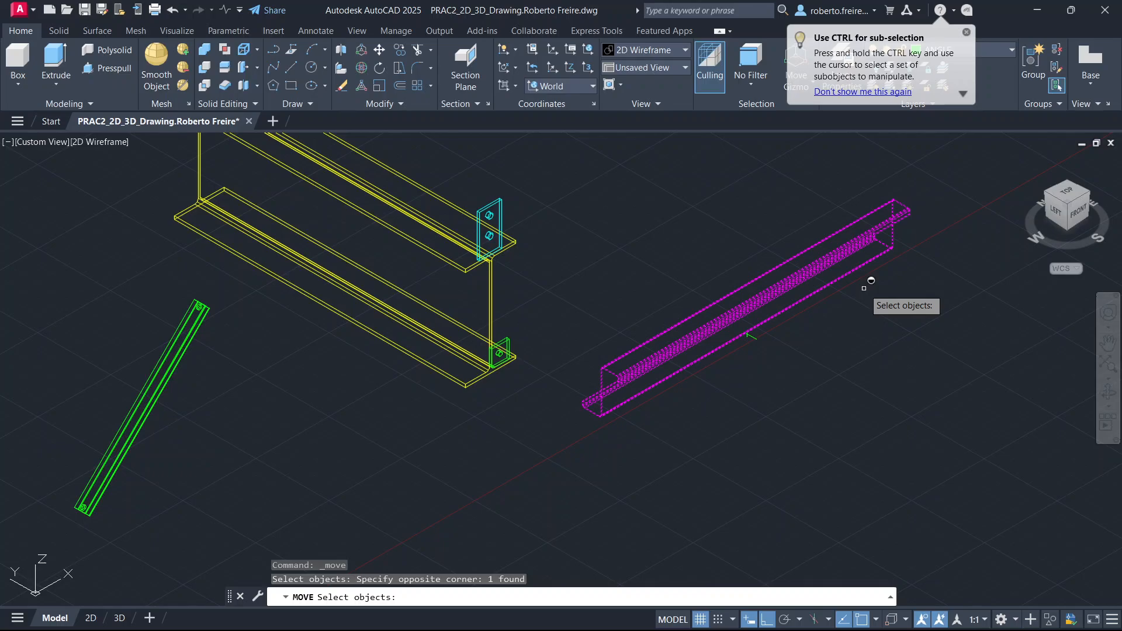
pyautogui.press('Return')
pyautogui.scroll(5, 684, 309)
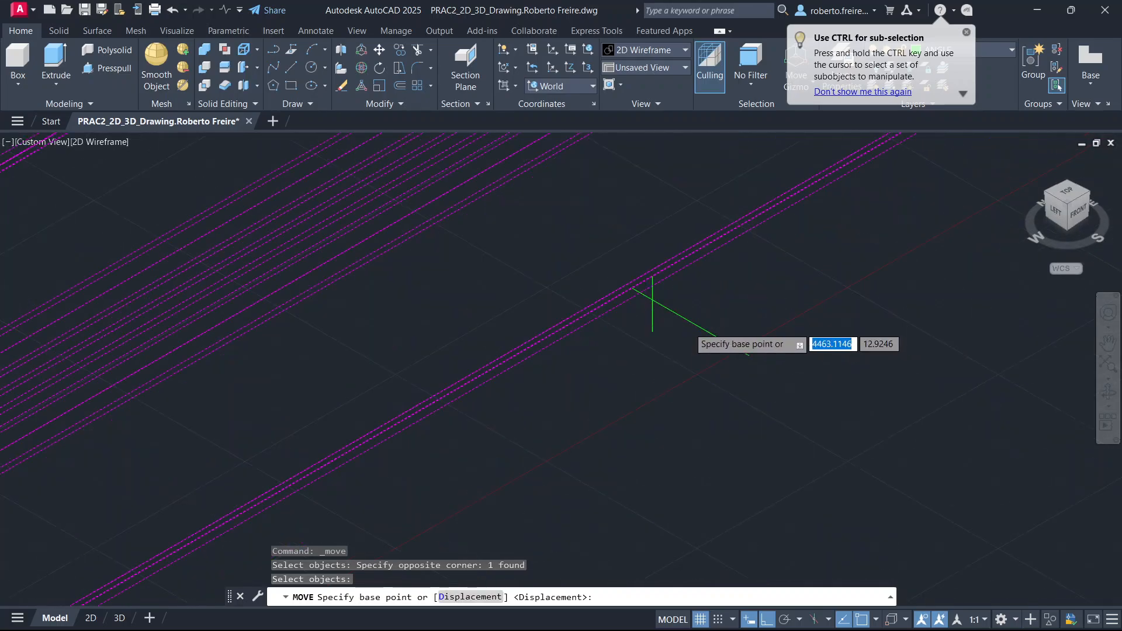
pyautogui.scroll(3, 606, 261)
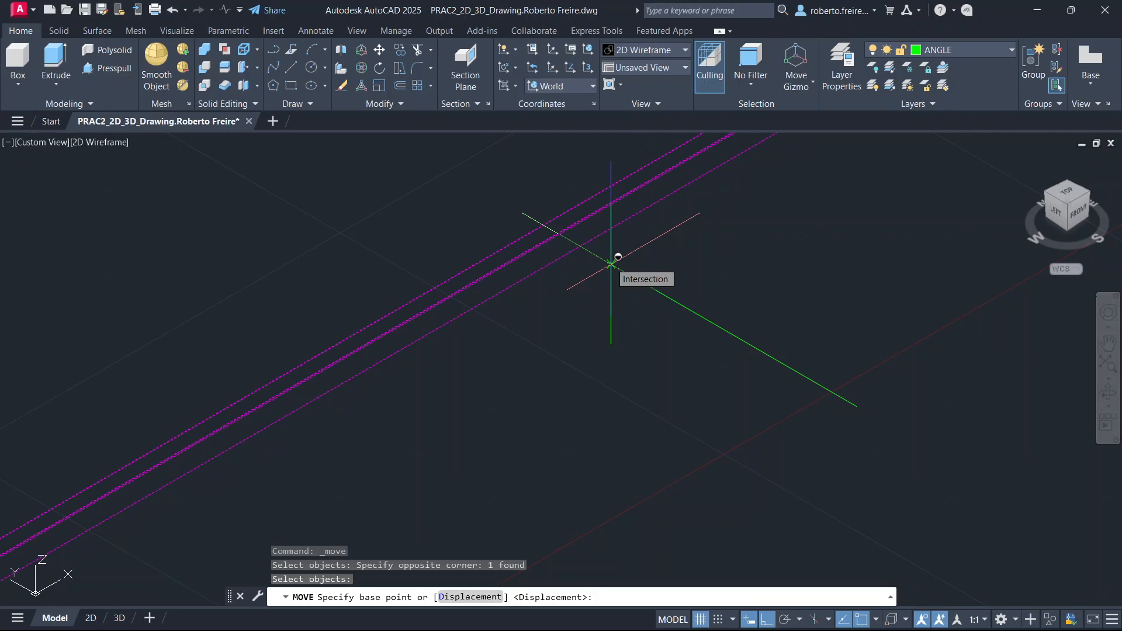
pyautogui.click(611, 265)
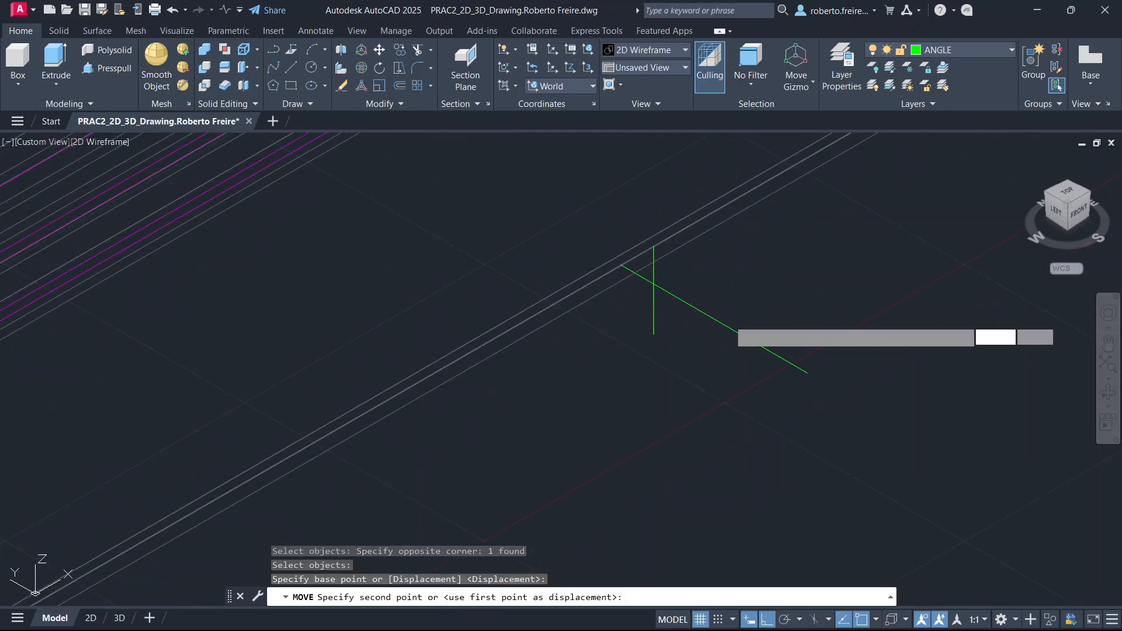
pyautogui.scroll(-6, 653, 283)
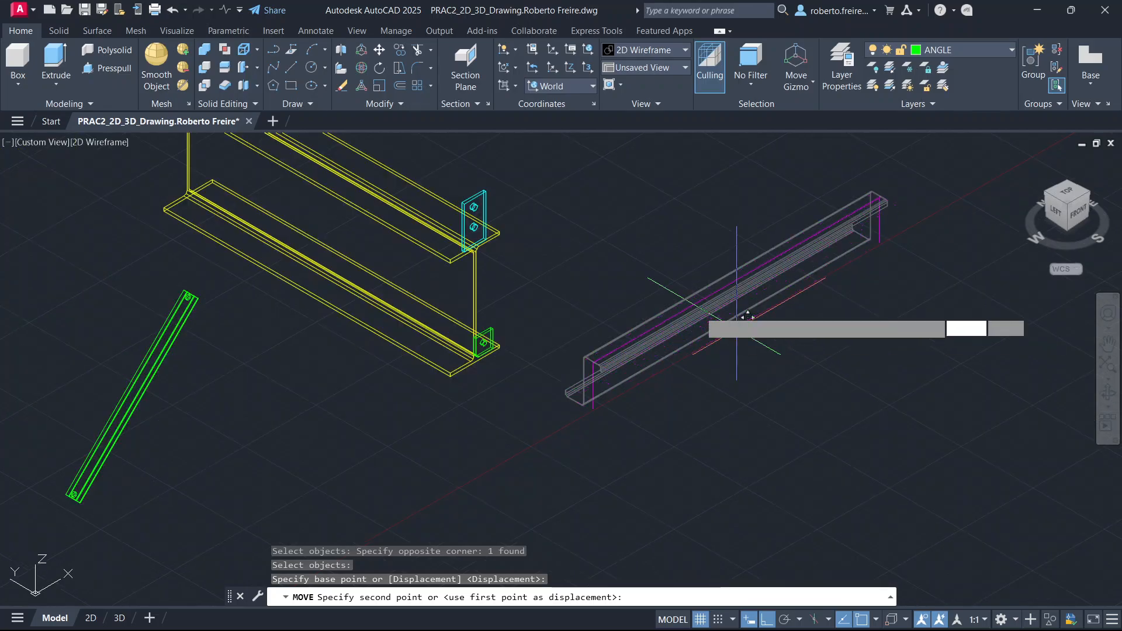
pyautogui.scroll(4, 479, 237)
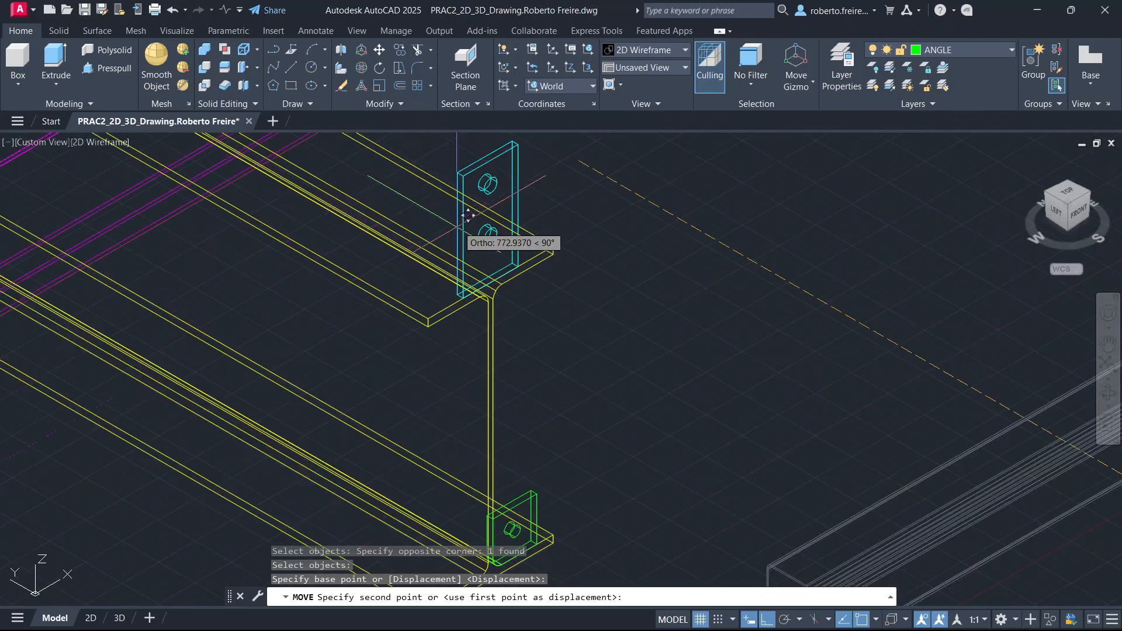
pyautogui.scroll(5, 468, 215)
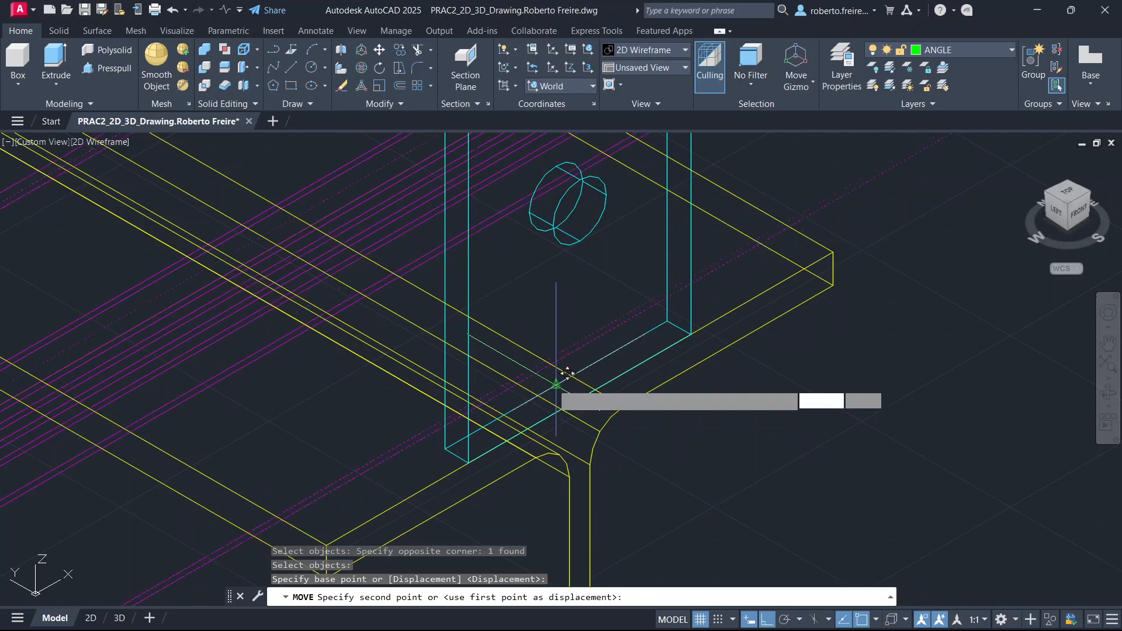
pyautogui.click(556, 383)
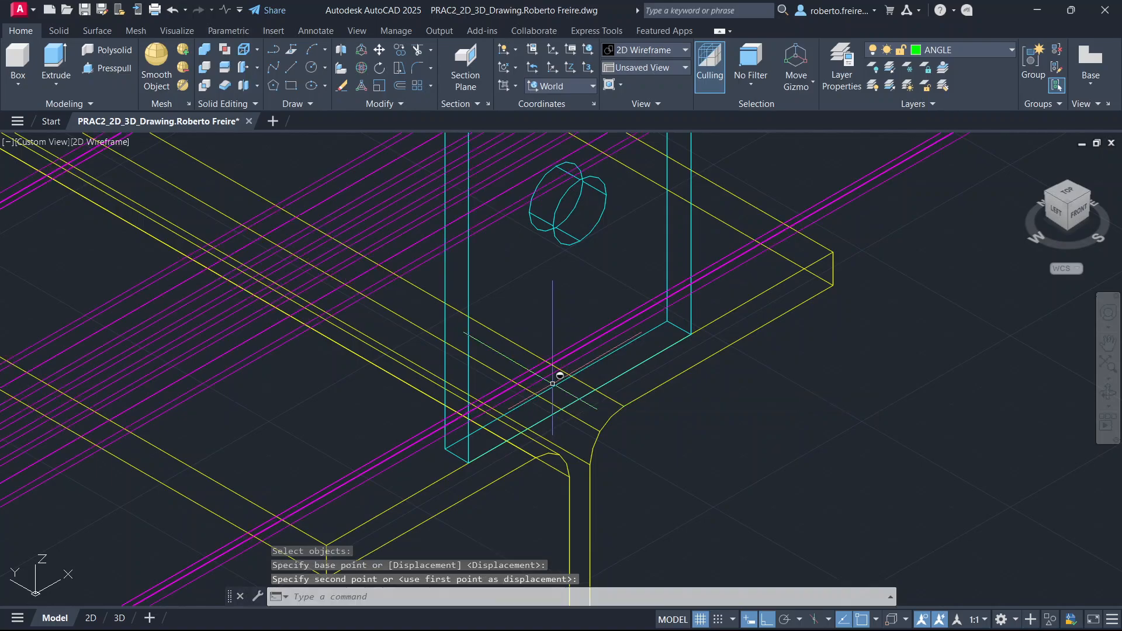
# Erase the two leftover construction lines and set the visual style to Shaded to inspect the purlin against the cyan plate.
pyautogui.scroll(-6, 642, 330)
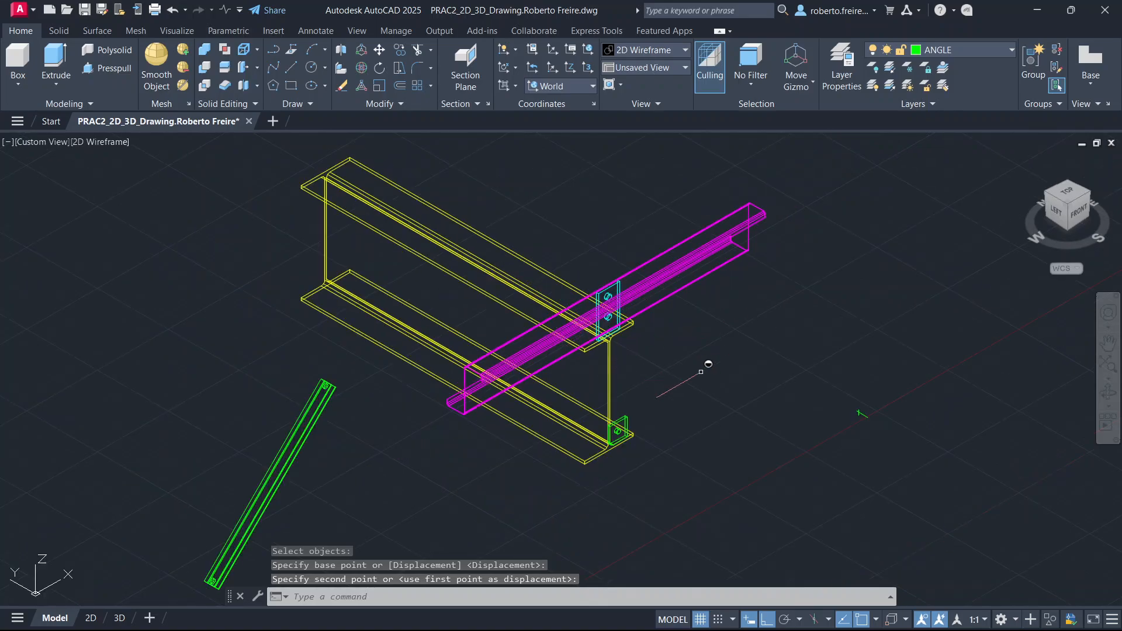
pyautogui.scroll(2, 710, 383)
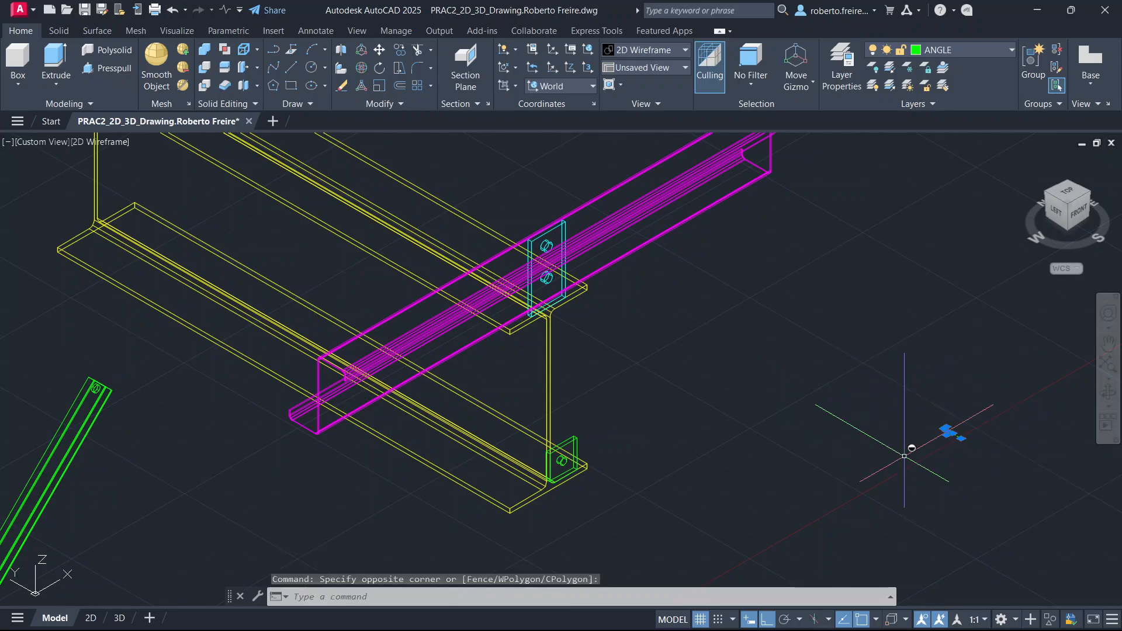
pyautogui.click(668, 50)
pyautogui.press('Escape')
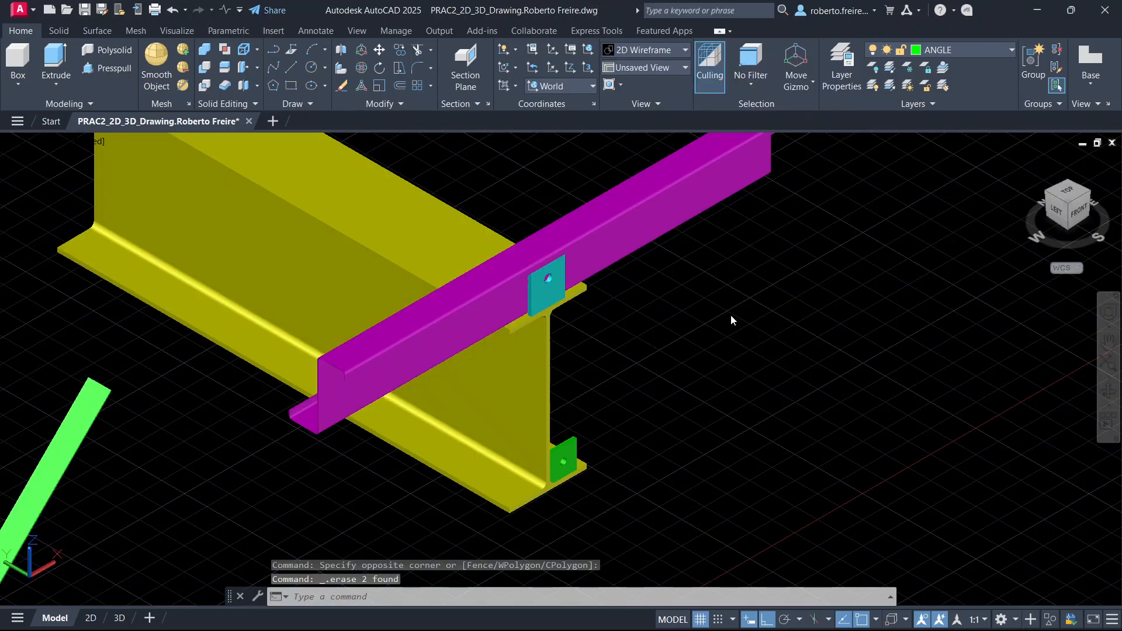
pyautogui.moveTo(731, 323)
pyautogui.keyDown('shift'); pyautogui.mouseDown(button='middle')
pyautogui.moveTo(731, 358)
pyautogui.moveTo(668, 344)
pyautogui.moveTo(603, 316)
pyautogui.moveTo(577, 260)
pyautogui.moveTo(616, 222)
pyautogui.moveTo(714, 220)
pyautogui.moveTo(746, 226)
pyautogui.moveTo(744, 250)
pyautogui.moveTo(698, 320)
pyautogui.moveTo(654, 343)
pyautogui.moveTo(591, 350)
pyautogui.moveTo(481, 296)
pyautogui.mouseUp(button='middle'); pyautogui.keyUp('shift')
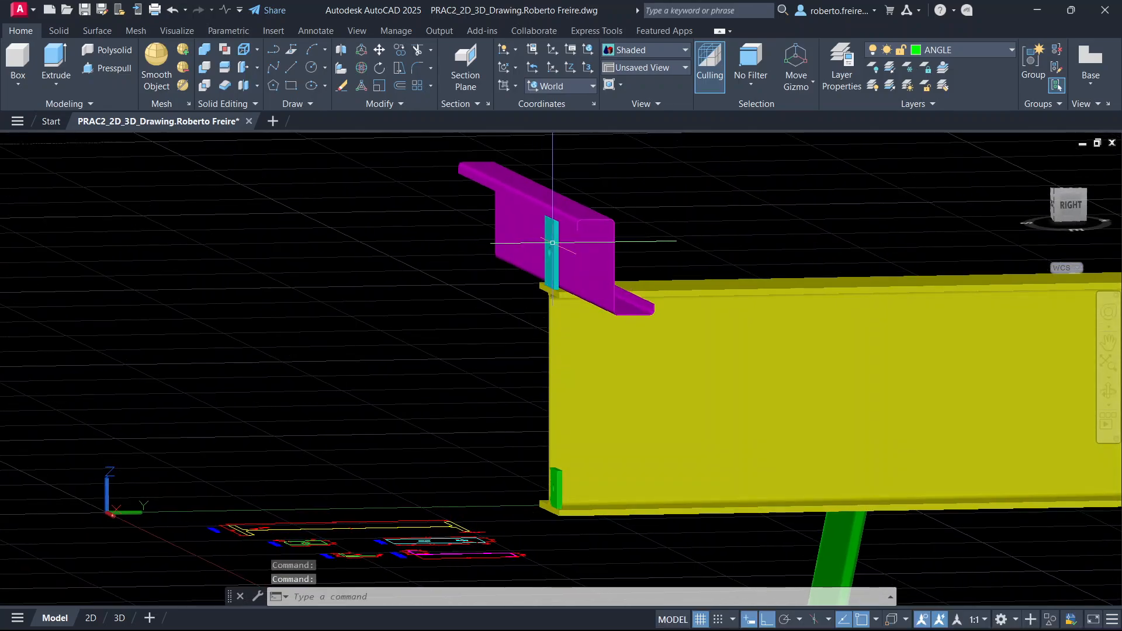
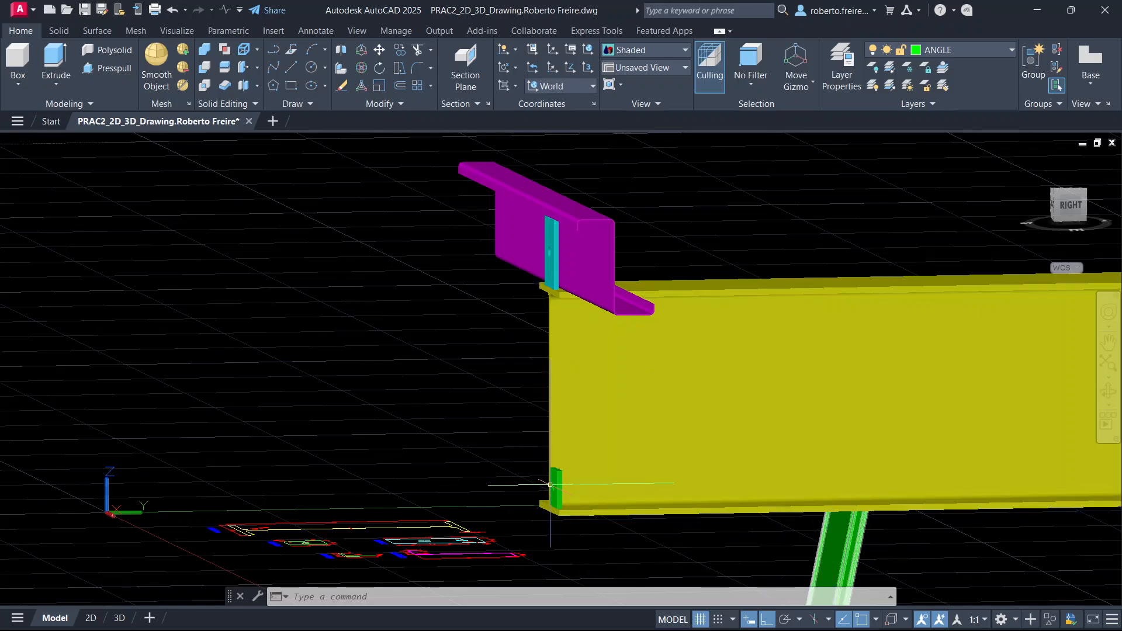
pyautogui.scroll(-2, 652, 405)
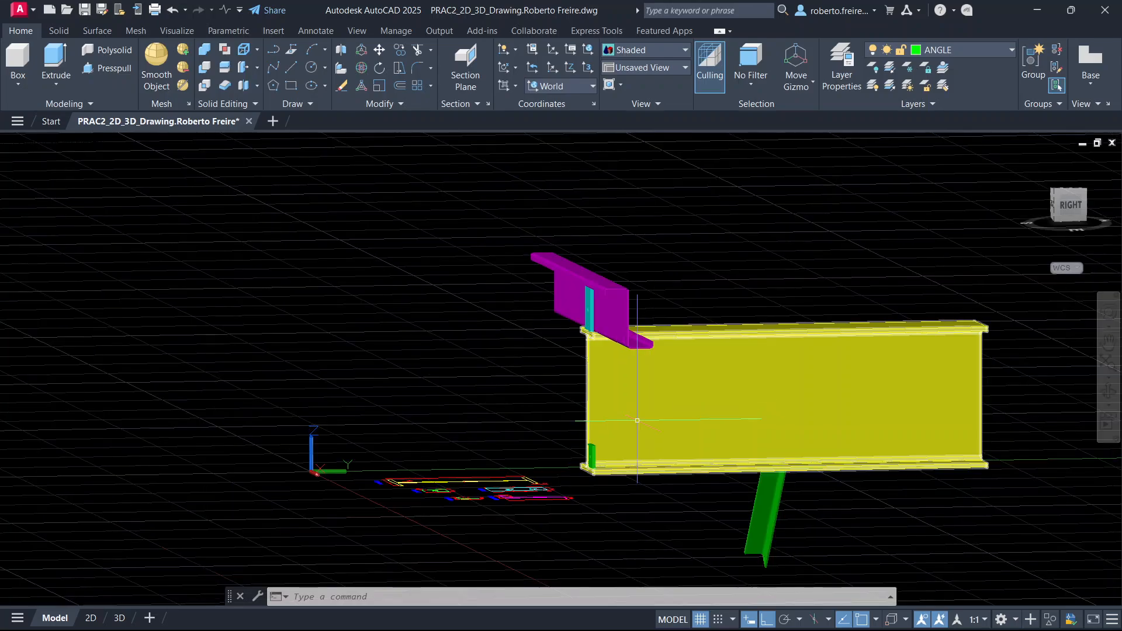
# Show the model from the Right in 2D Wireframe, close up on the small green plate at the bottom flange's end.
pyautogui.scroll(1, 605, 462)
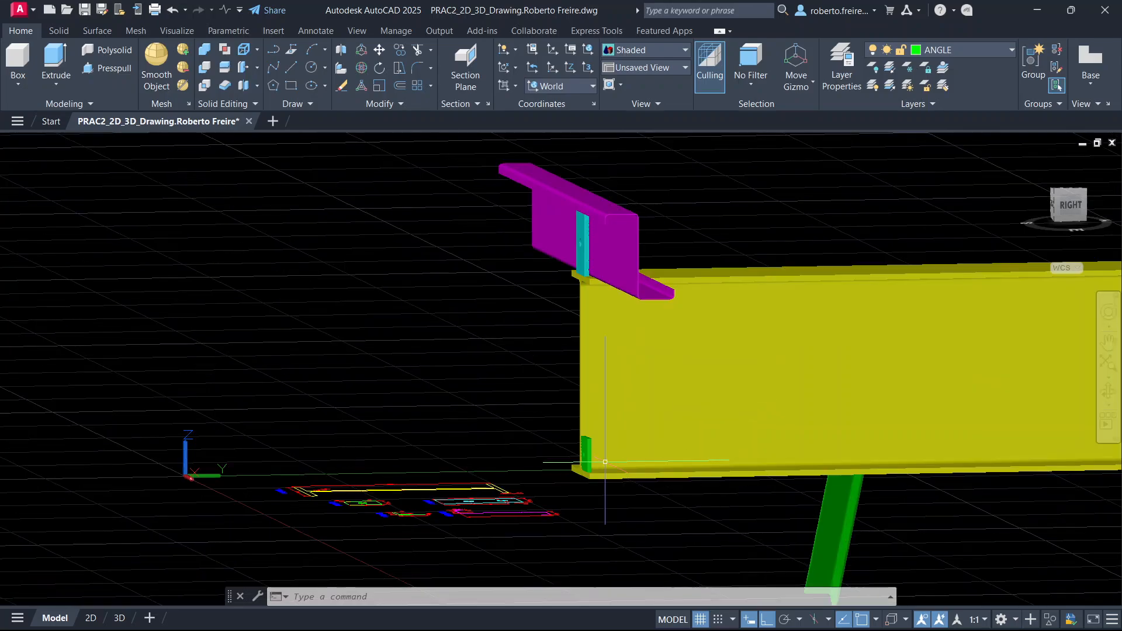
pyautogui.click(1072, 205)
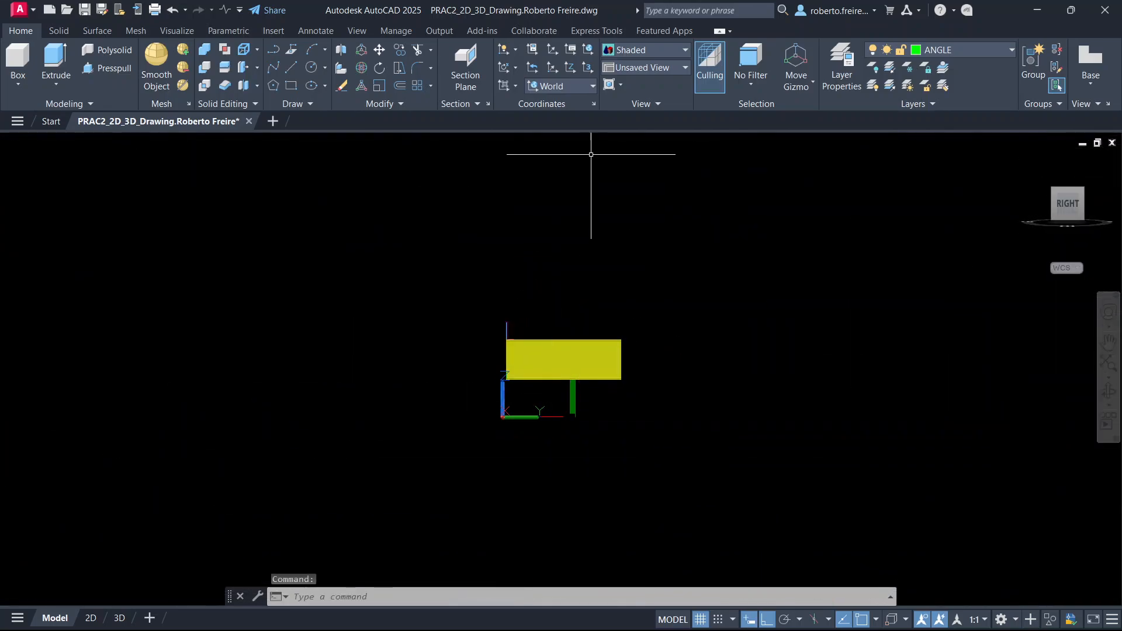
pyautogui.click(651, 49)
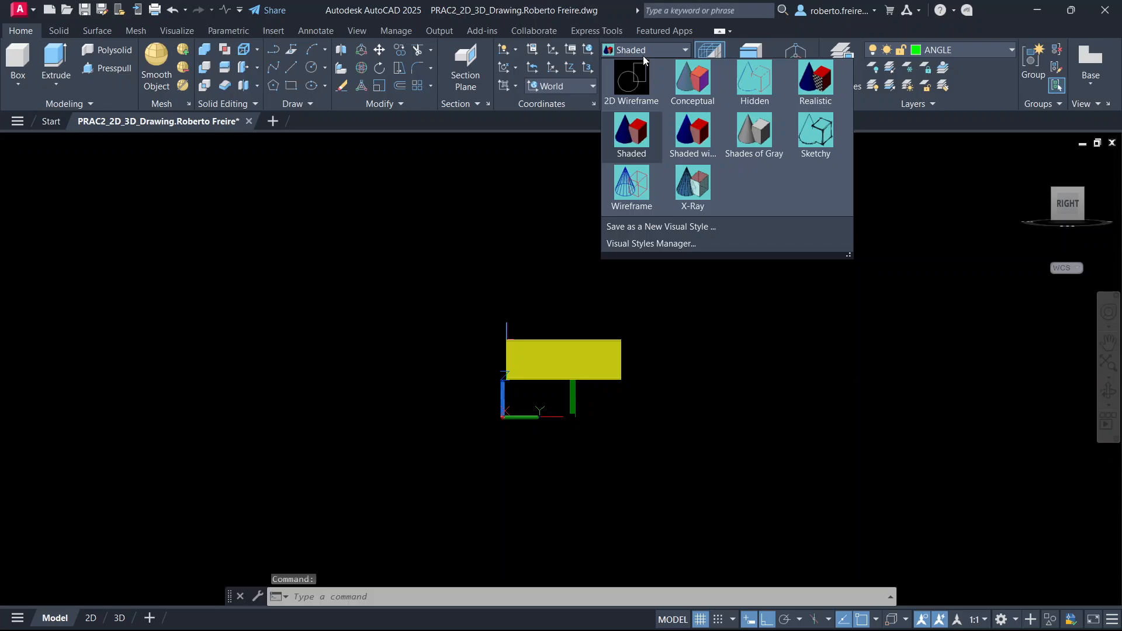
pyautogui.click(630, 86)
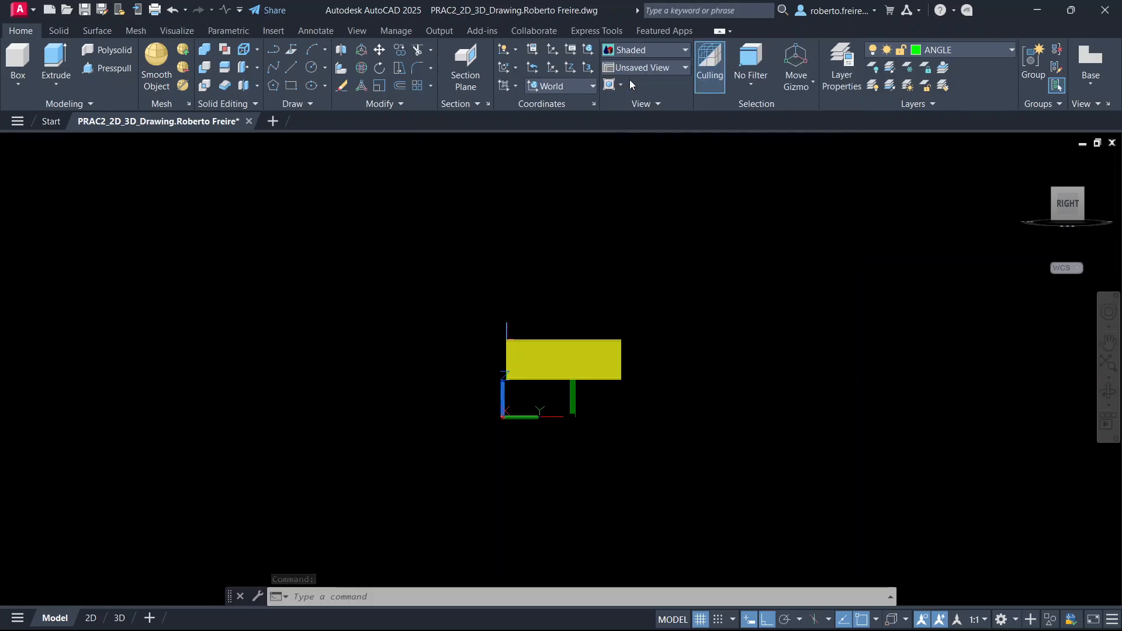
pyautogui.scroll(5, 511, 374)
pyautogui.scroll(5, 510, 375)
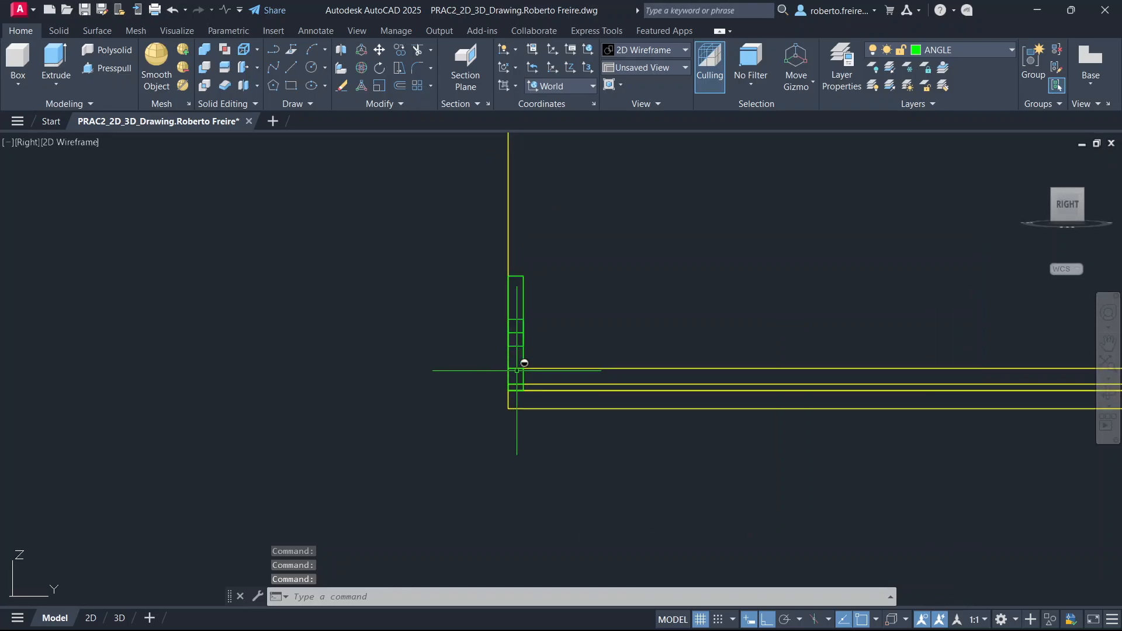
pyautogui.scroll(-2, 527, 261)
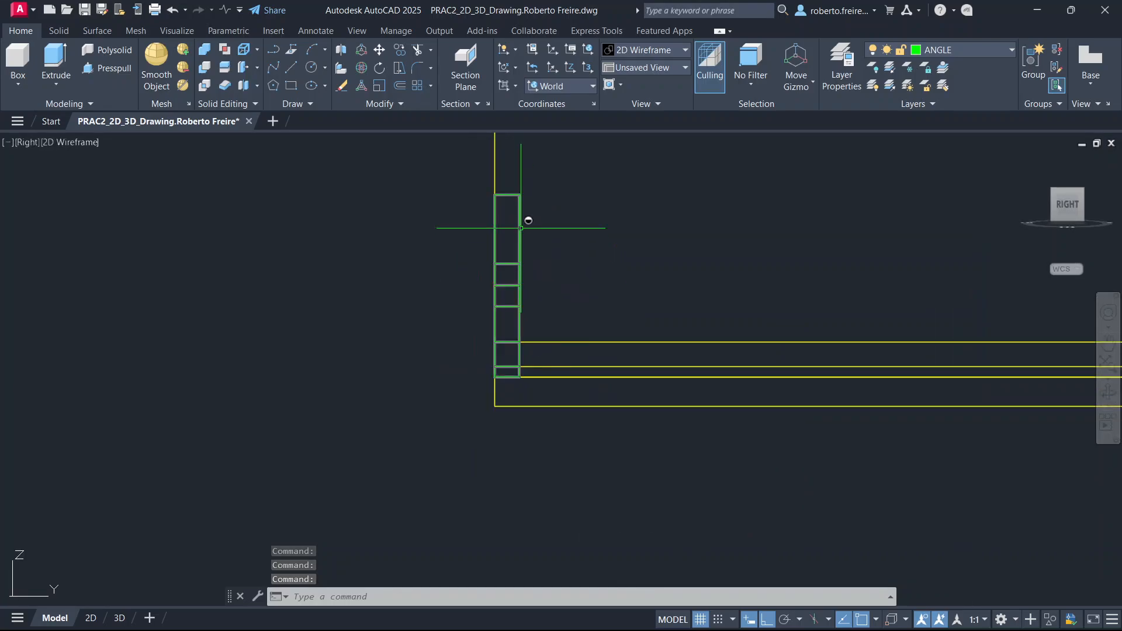
# Move the small green plate 8 units in the positive X direction of the Right UCS, inward along the I-beam.
pyautogui.click(519, 227)
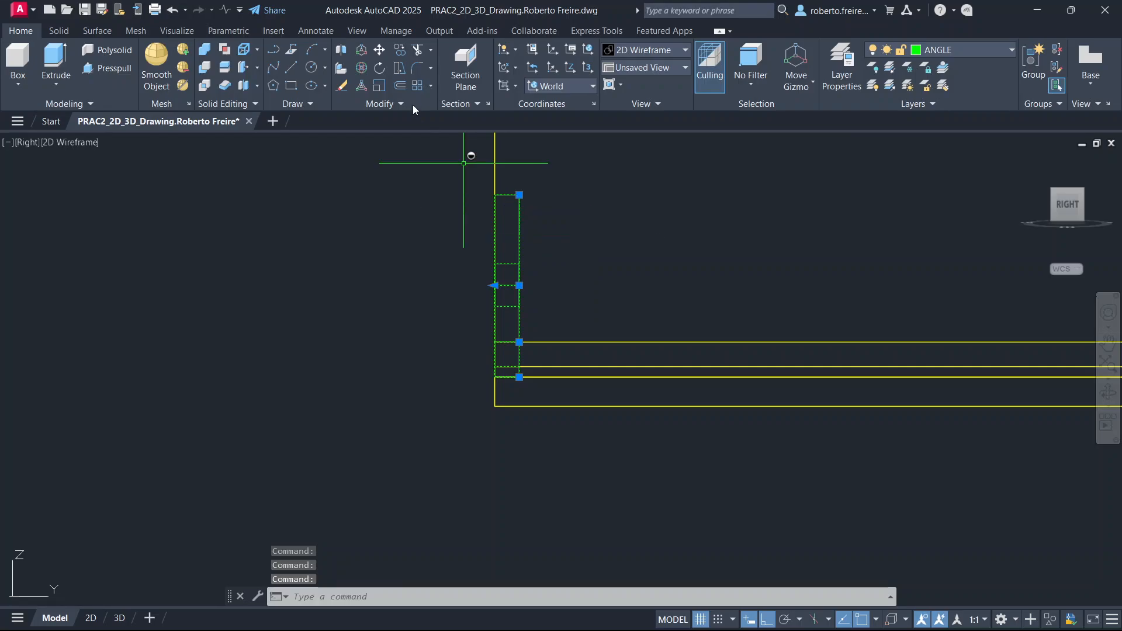
pyautogui.click(379, 51)
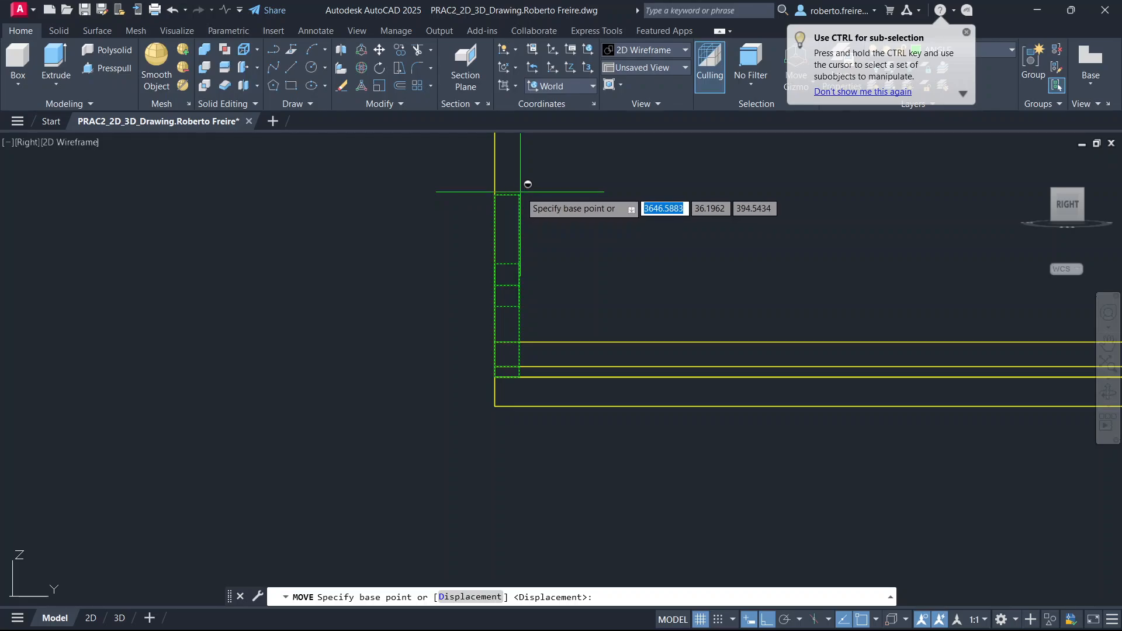
pyautogui.click(563, 83)
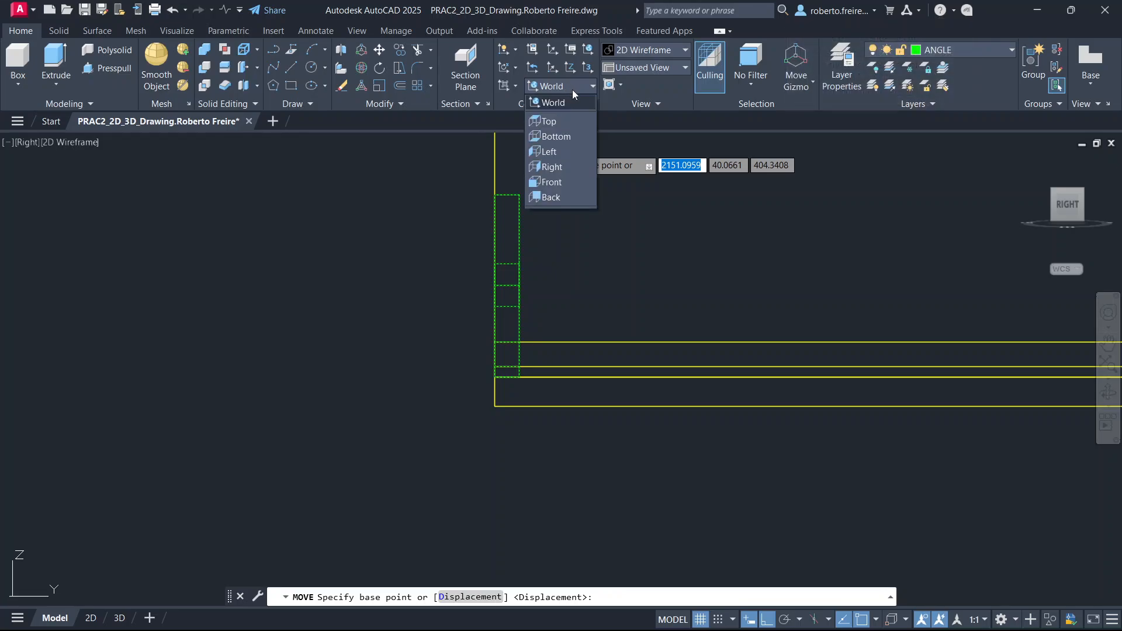
pyautogui.click(553, 167)
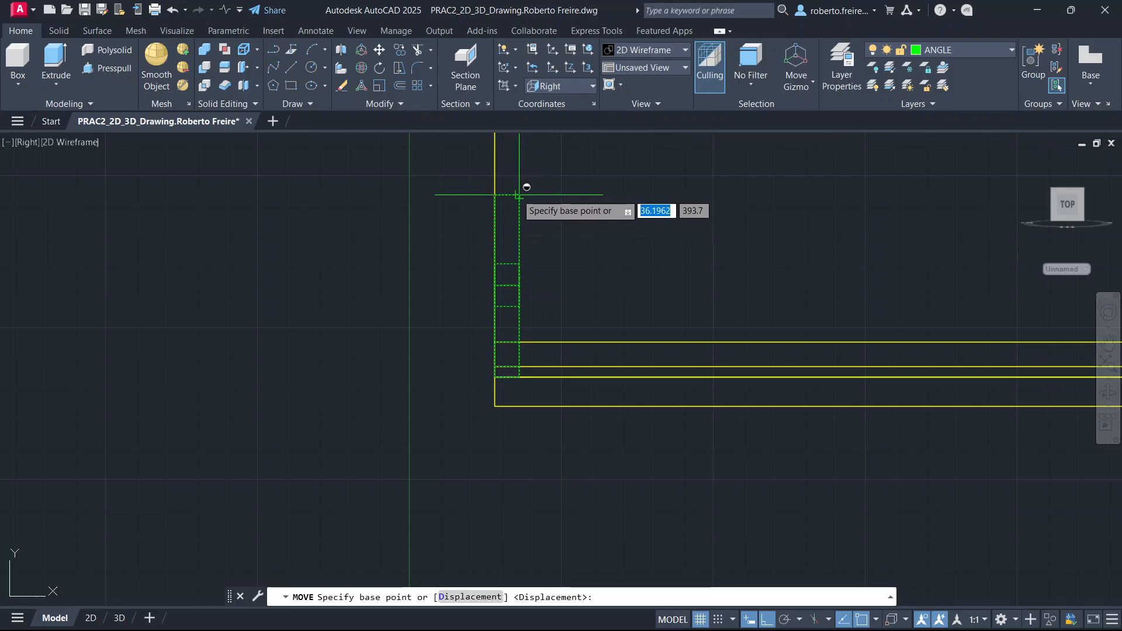
pyautogui.click(519, 195)
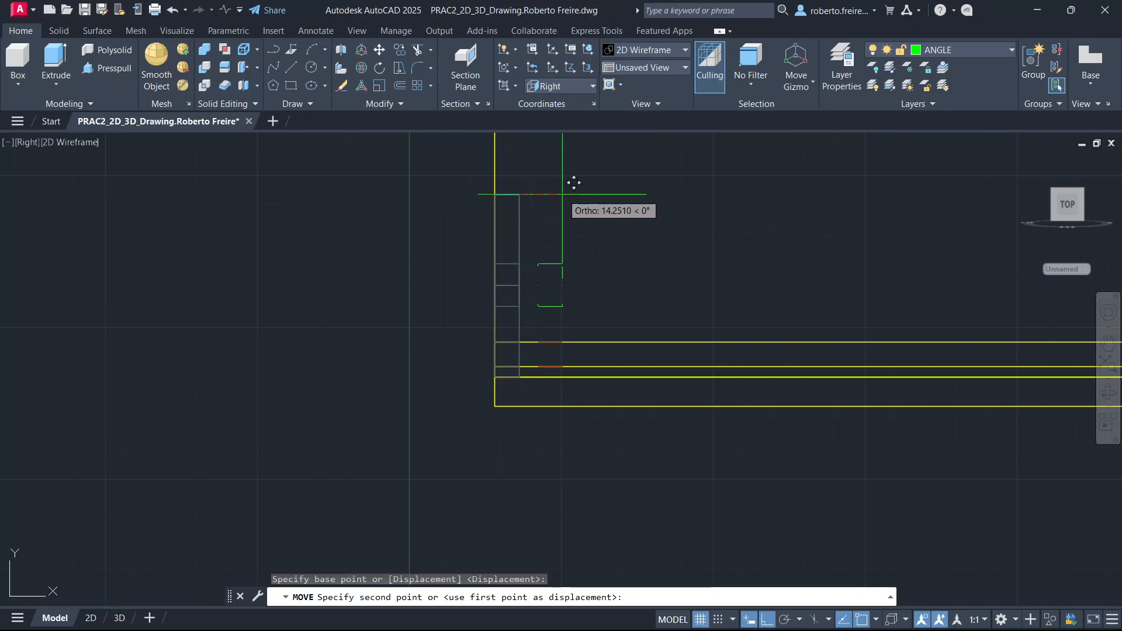
pyautogui.write('8')
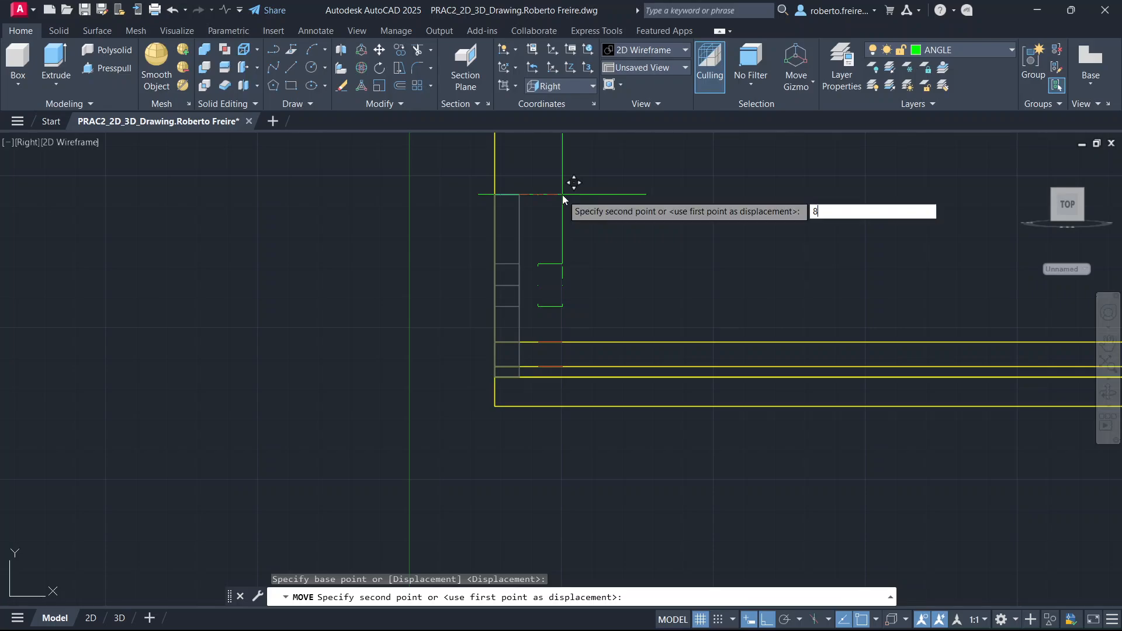
pyautogui.press('Return')
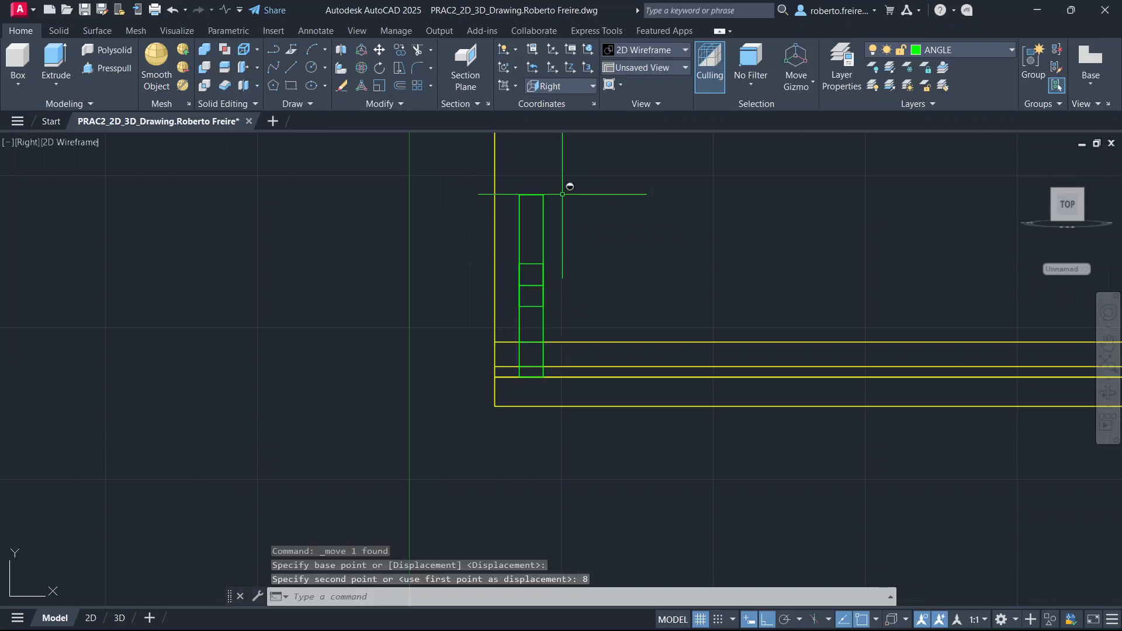
pyautogui.press('Escape')
# Restore the World UCS and return to the Home view in parallel projection.
pyautogui.click(580, 86)
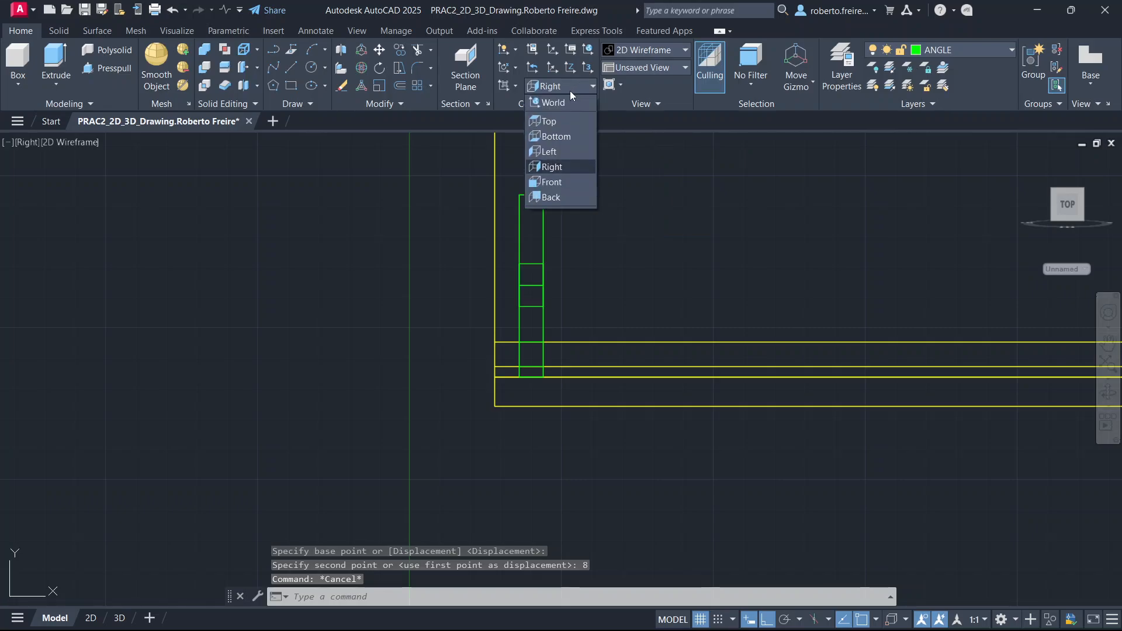
pyautogui.click(566, 100)
pyautogui.moveTo(1045, 193)
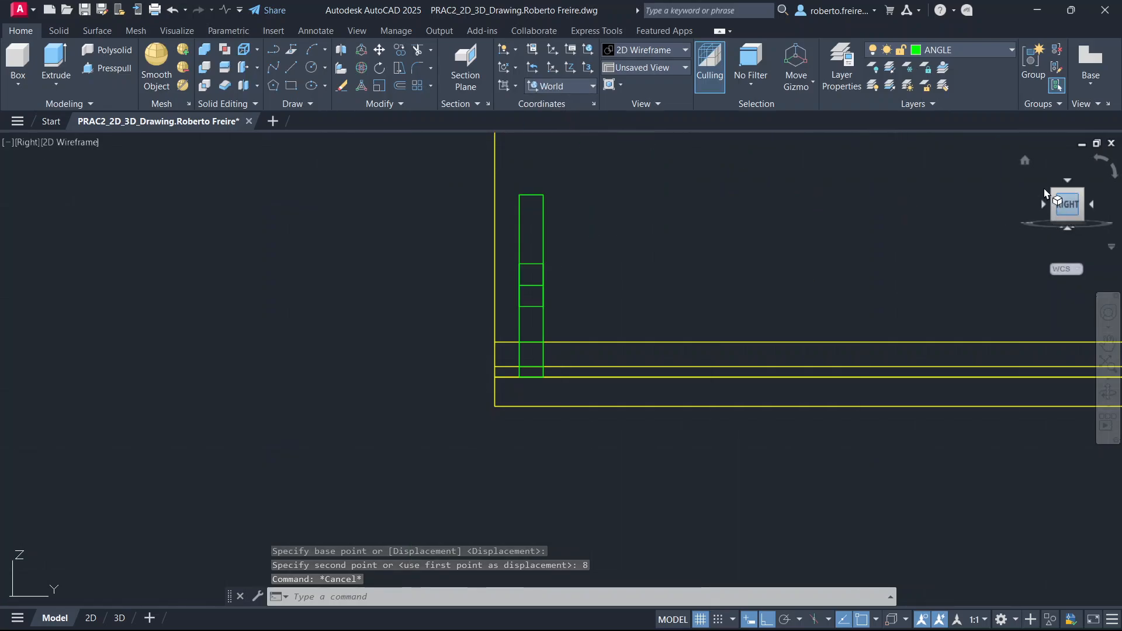
pyautogui.click(1026, 160)
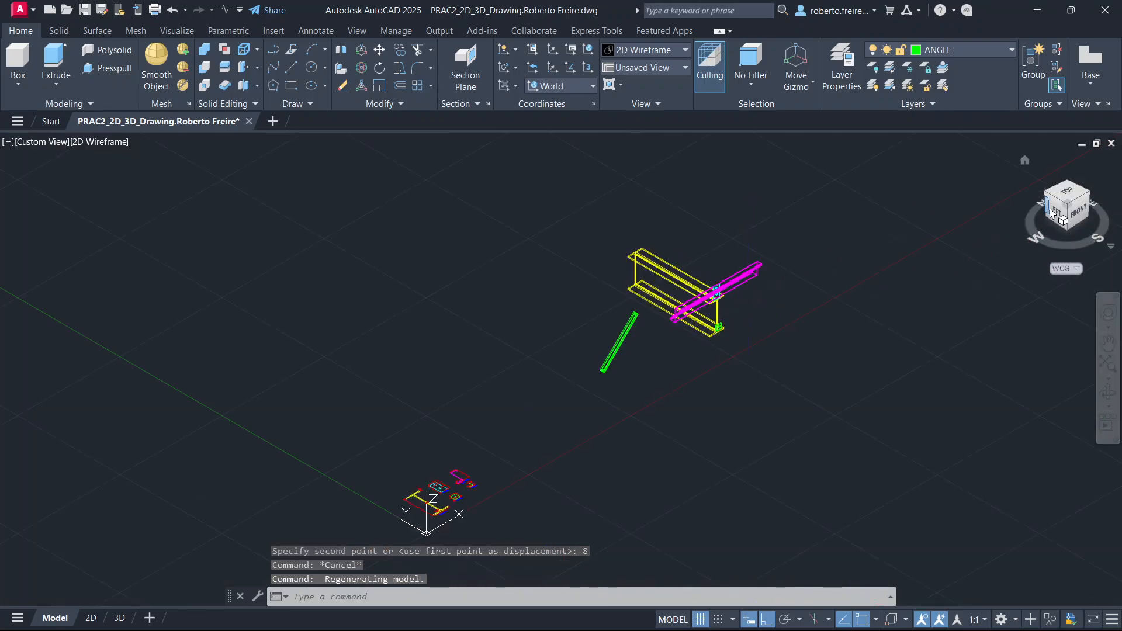
pyautogui.rightClick(1065, 205)
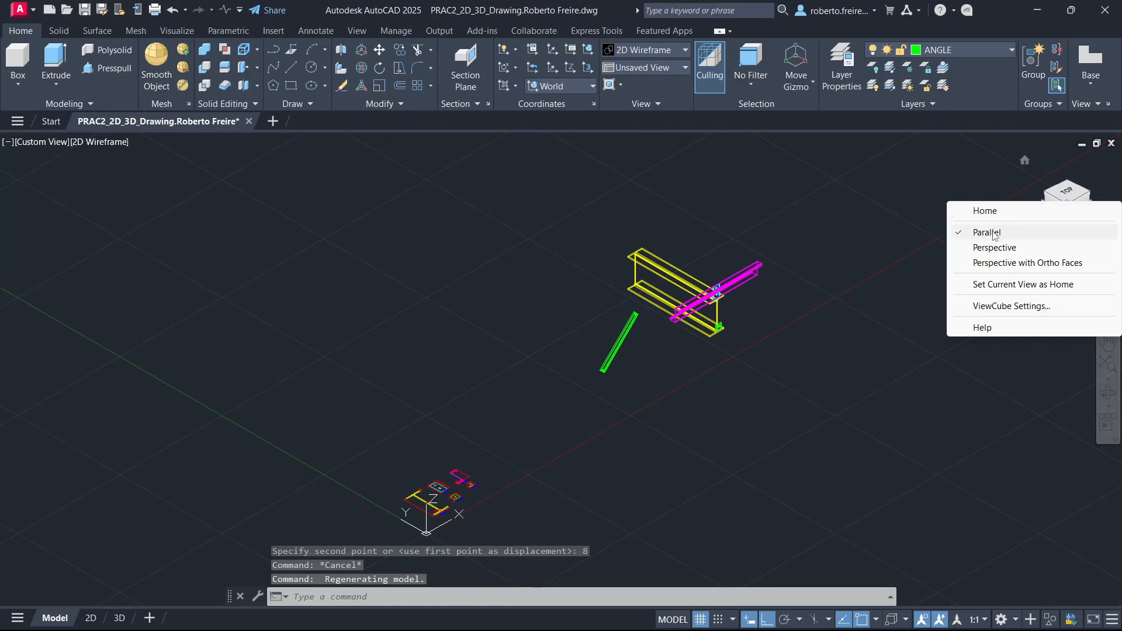
pyautogui.click(986, 232)
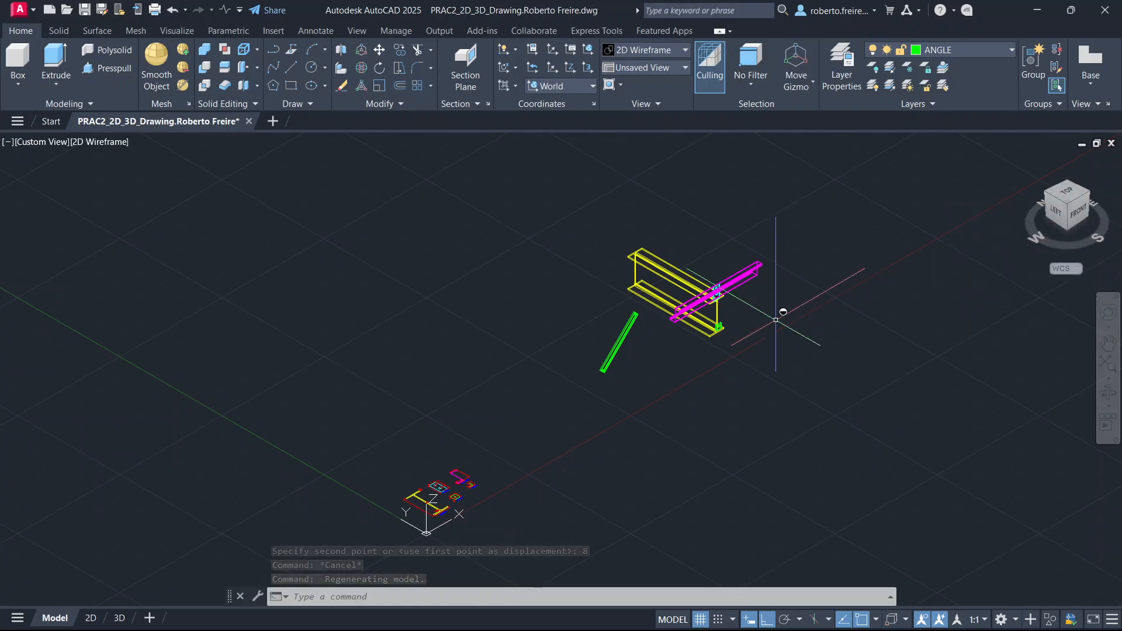
# Examine the hole in the green plate on the I-beam's bottom flange and the loose angle brace beside the beam.
pyautogui.scroll(5, 742, 289)
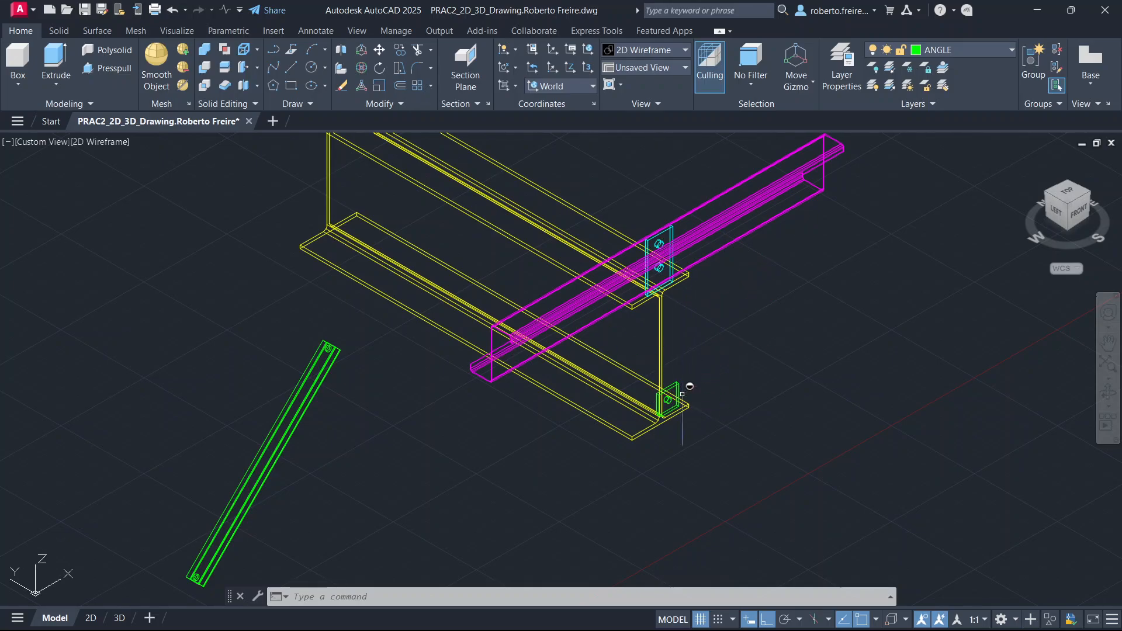
pyautogui.scroll(5, 690, 386)
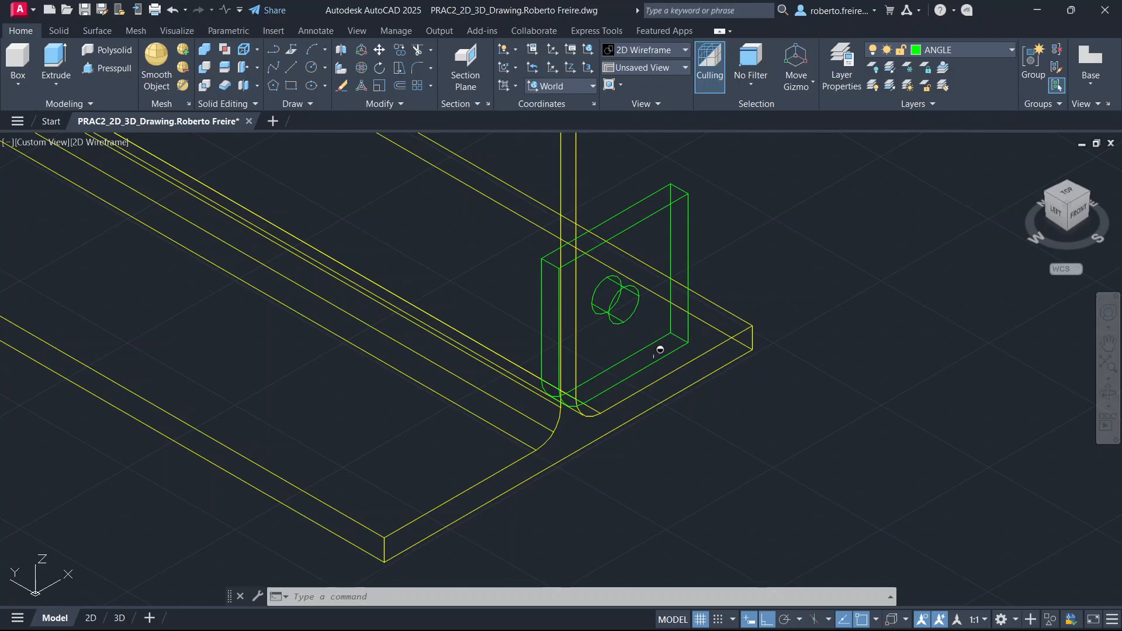
pyautogui.scroll(-8, 660, 349)
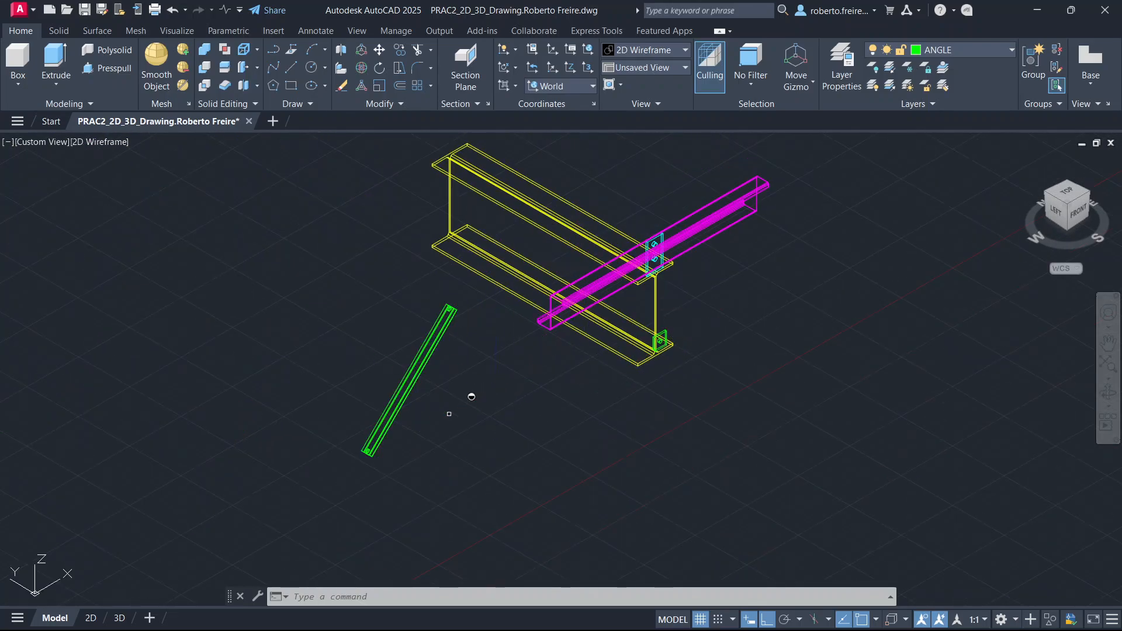
pyautogui.scroll(3, 406, 433)
pyautogui.scroll(-3, 619, 369)
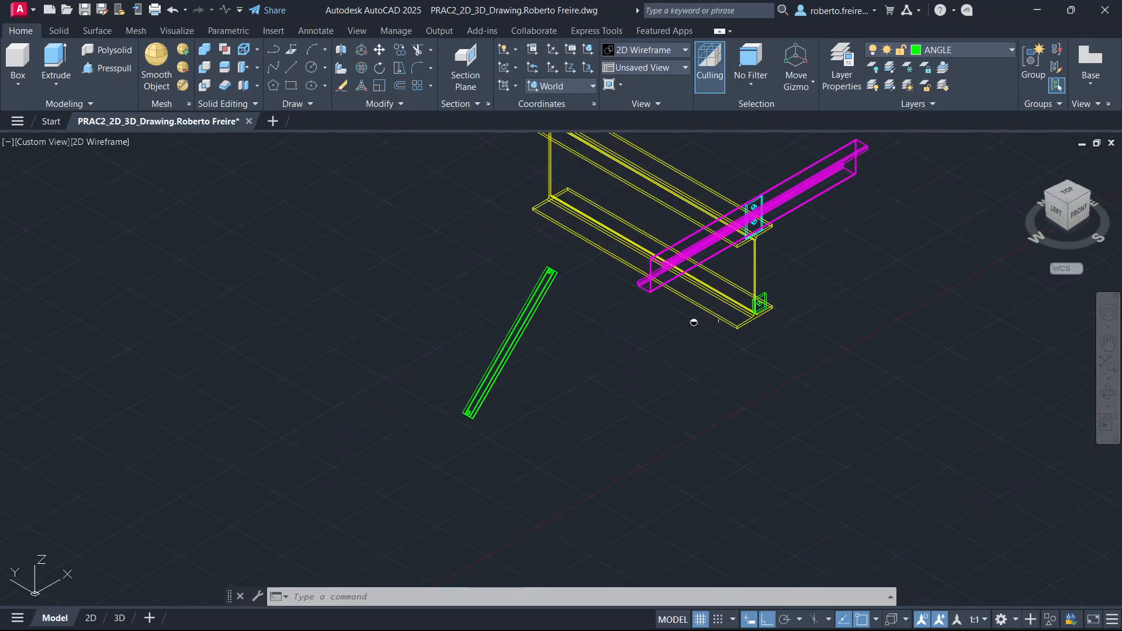
pyautogui.click(538, 289)
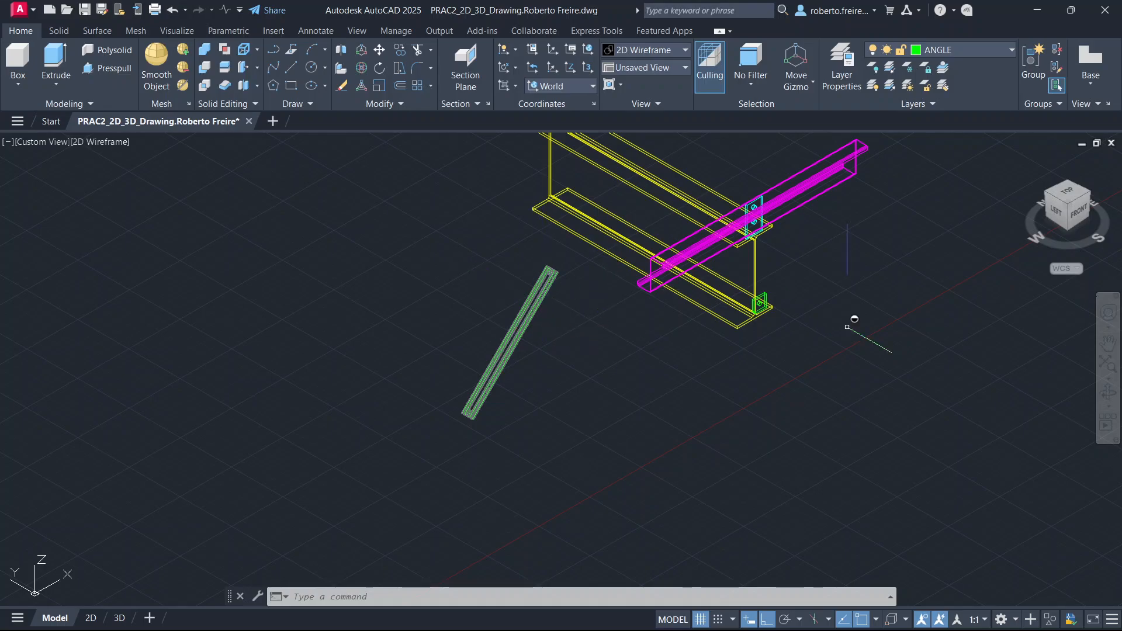
pyautogui.scroll(4, 778, 306)
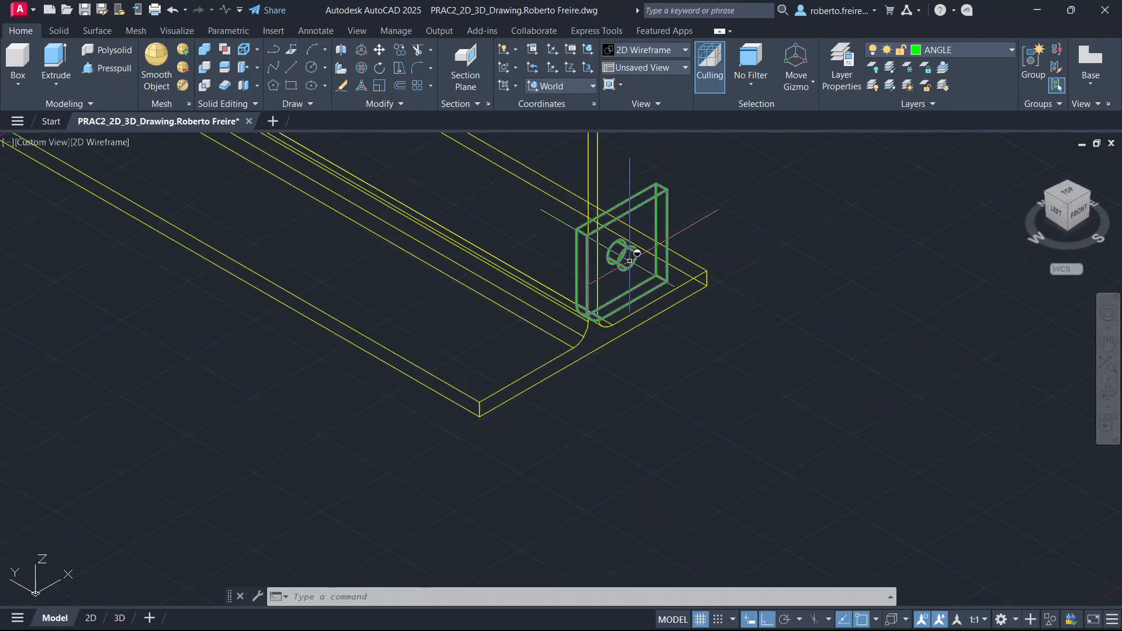
pyautogui.scroll(-5, 710, 307)
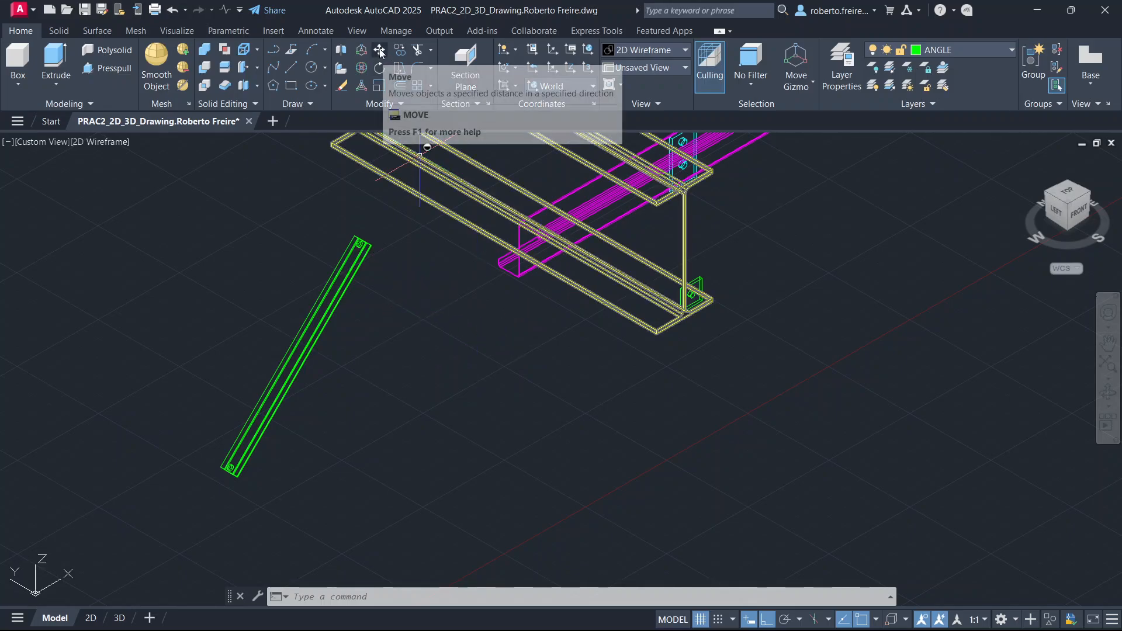
# Set the visual style to Shaded and bring the angle brace's lower end into close view from the front.
pyautogui.click(633, 51)
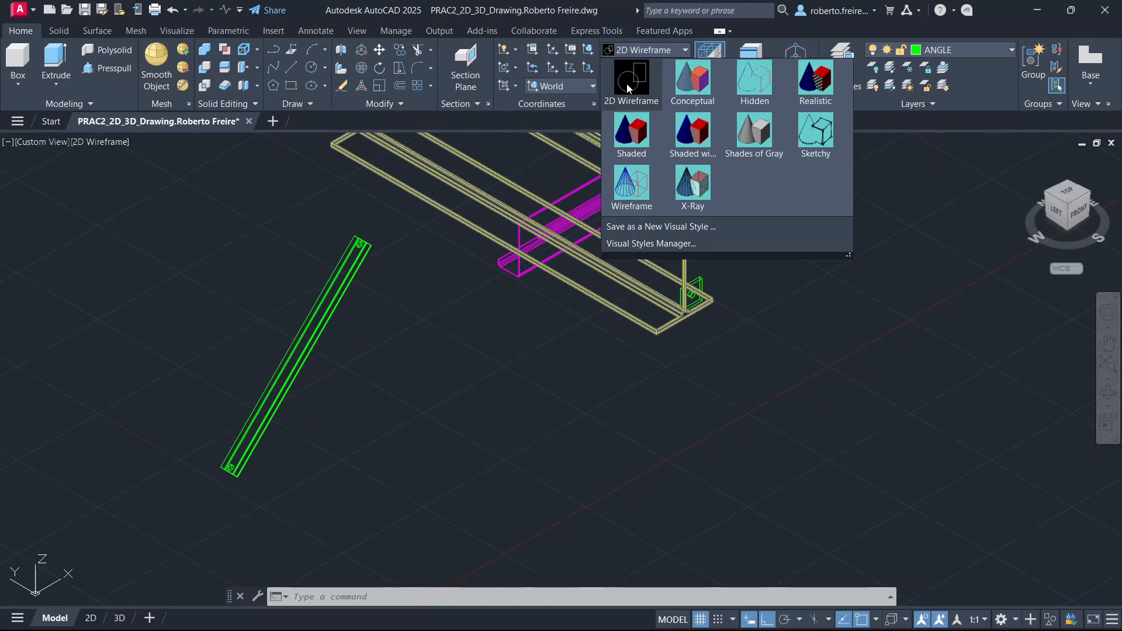
pyautogui.click(632, 134)
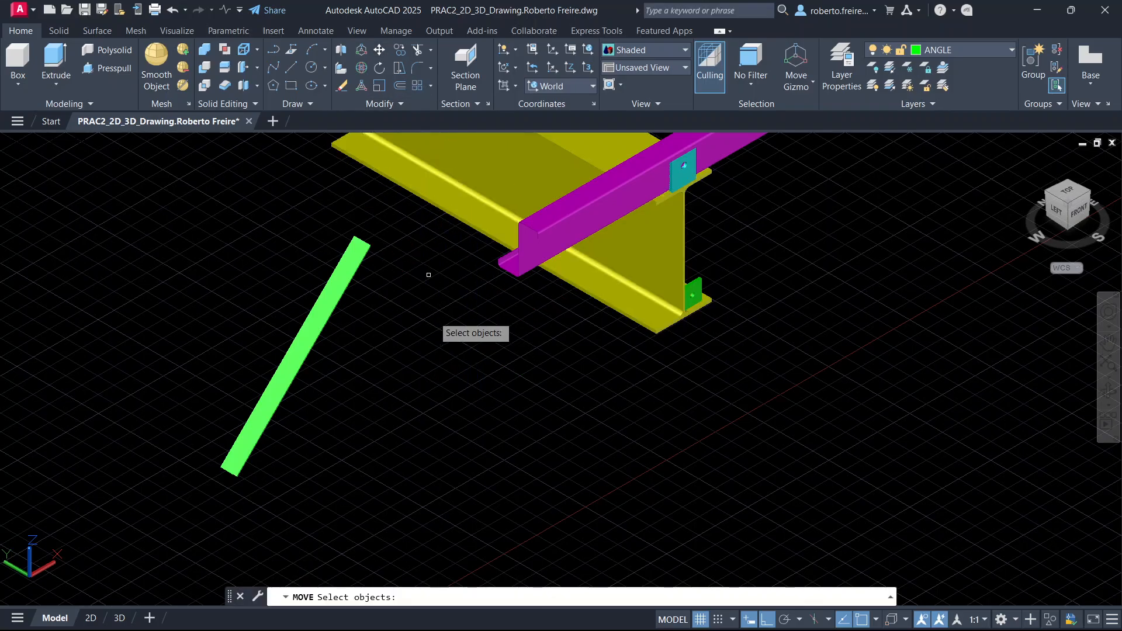
pyautogui.keyDown('shift'); pyautogui.moveTo(433, 365); pyautogui.dragTo(346, 351, button='middle'); pyautogui.keyUp('shift')
pyautogui.scroll(8, 236, 428)
pyautogui.scroll(3, 236, 429)
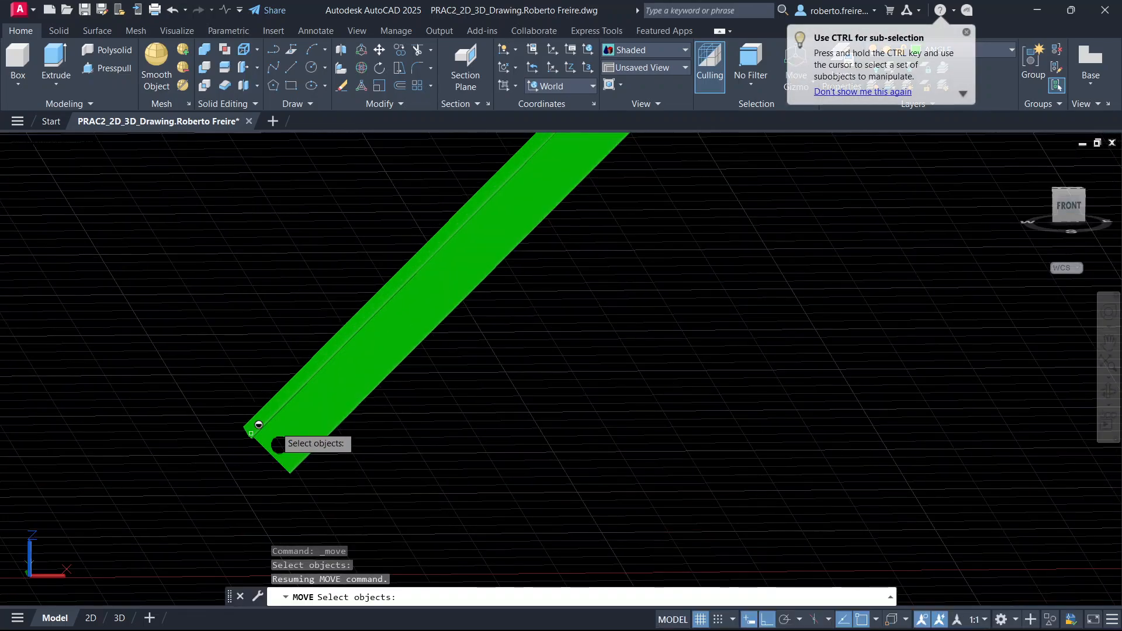
# Move the angle brace from the centre of its lower hole on the back face to the front centre of the bottom green plate's hole.
pyautogui.click(392, 336)
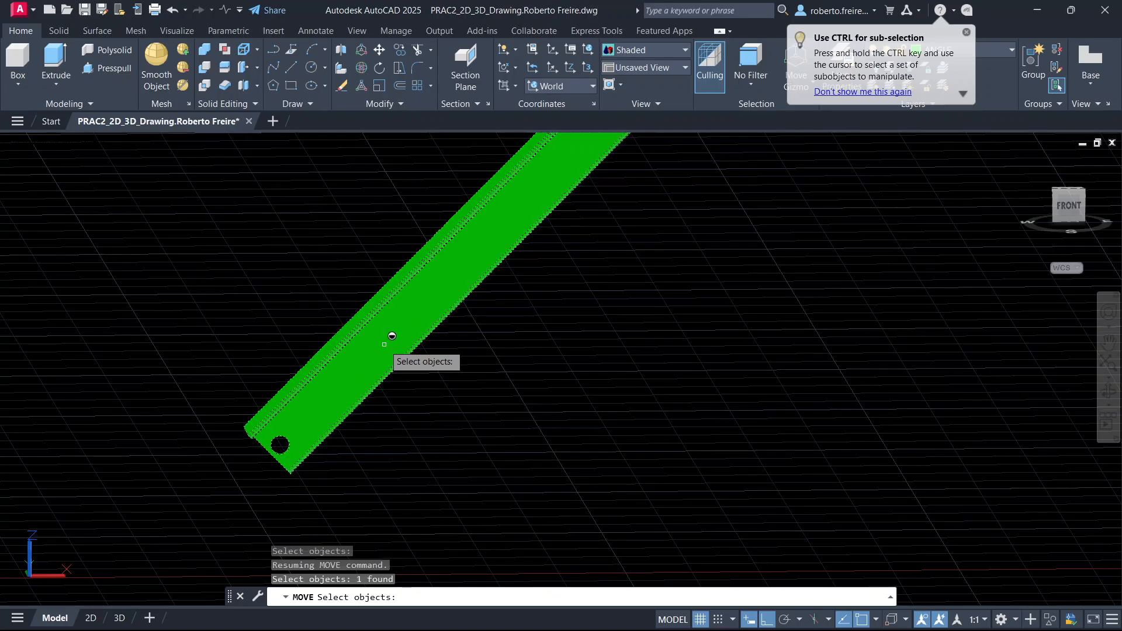
pyautogui.press('Return')
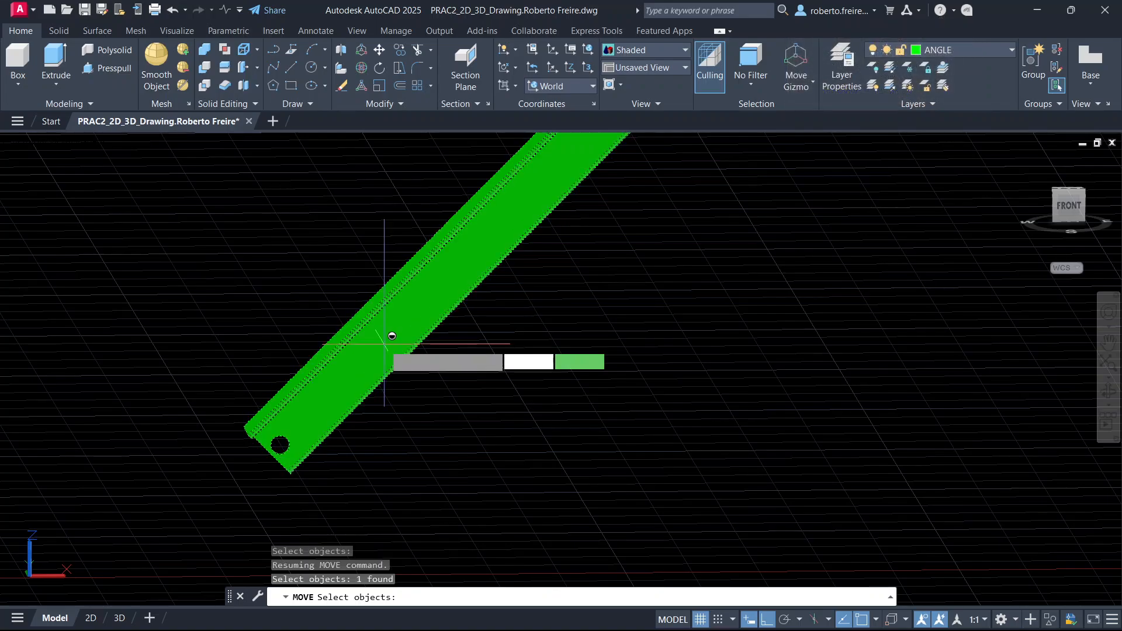
pyautogui.keyDown('shift'); pyautogui.moveTo(474, 412); pyautogui.dragTo(789, 462, button='middle'); pyautogui.keyUp('shift')
pyautogui.scroll(4, 780, 506)
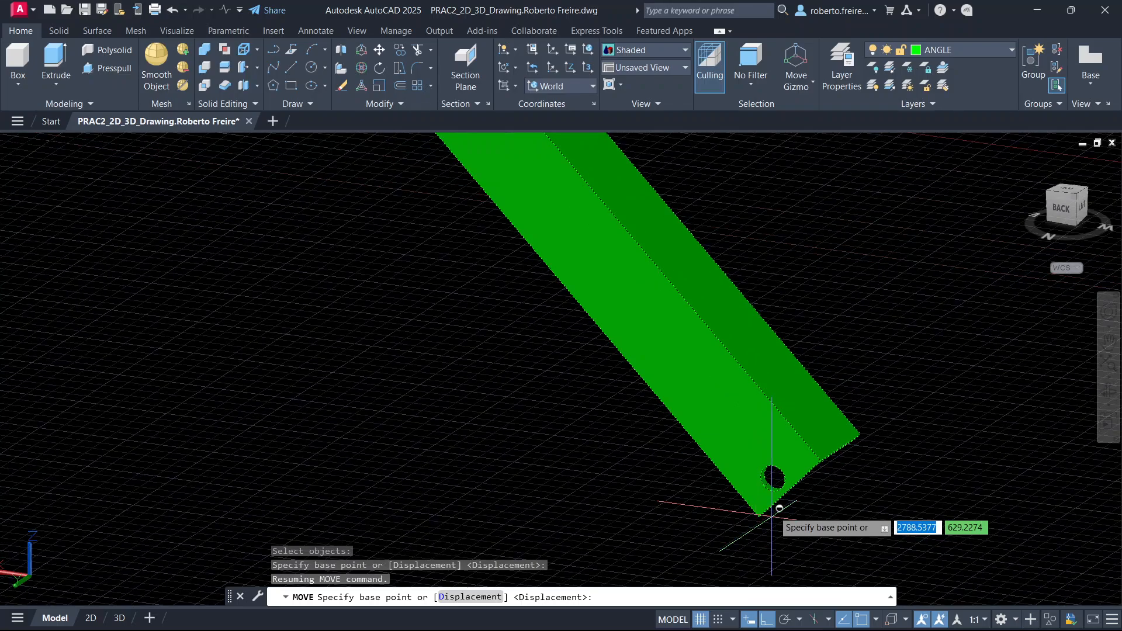
pyautogui.scroll(4, 790, 487)
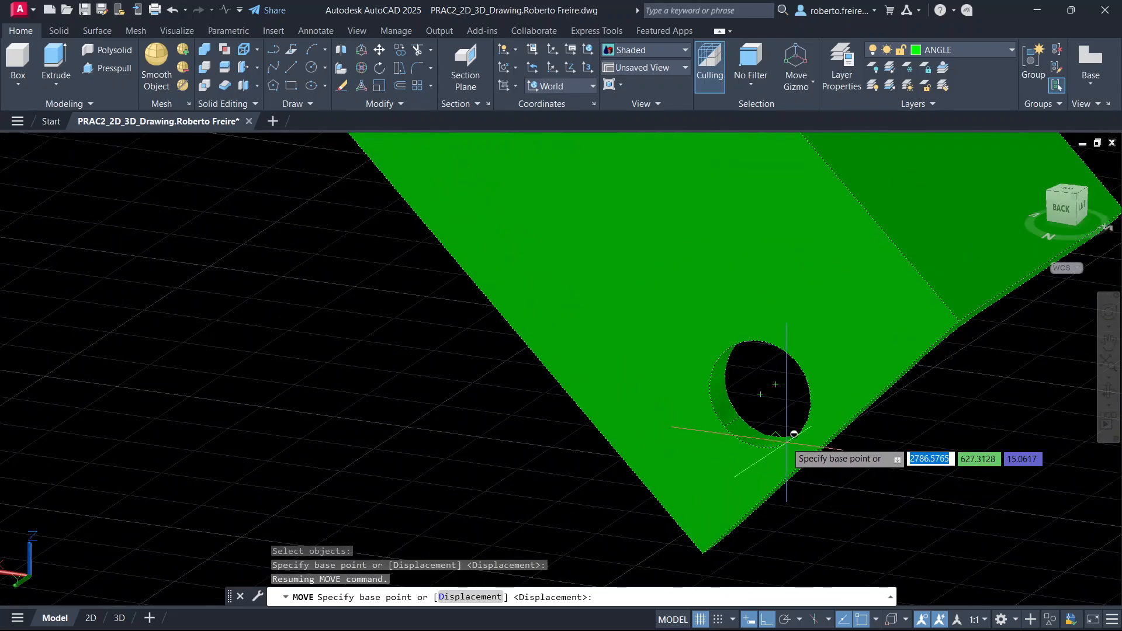
pyautogui.click(760, 393)
pyautogui.scroll(-10, 754, 404)
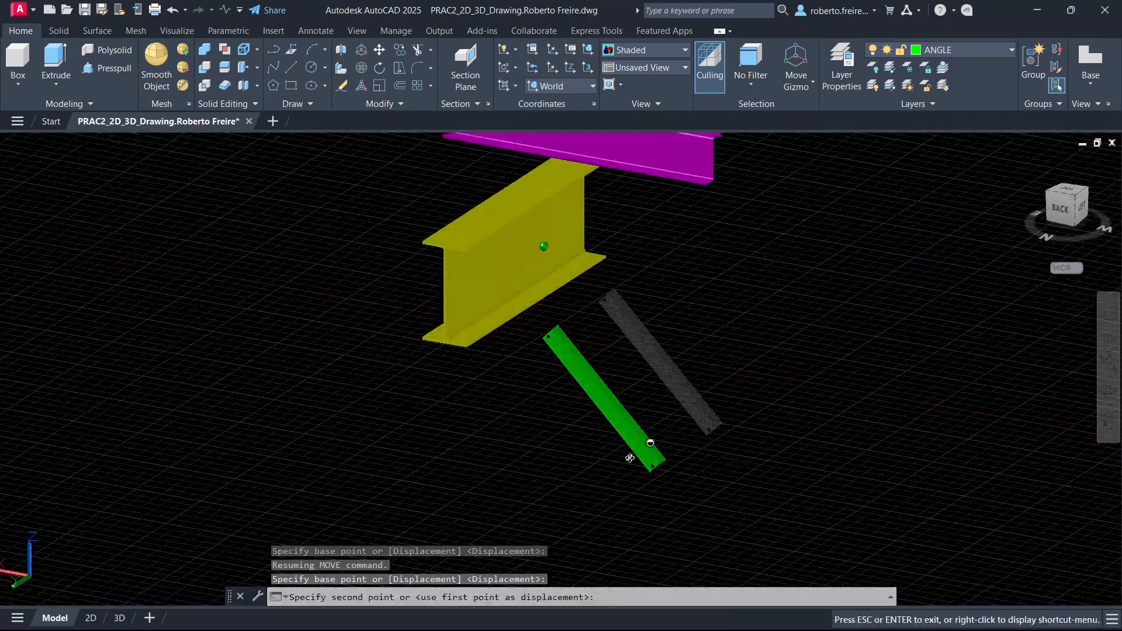
pyautogui.keyDown('shift'); pyautogui.moveTo(630, 458); pyautogui.dragTo(451, 395, button='middle'); pyautogui.keyUp('shift')
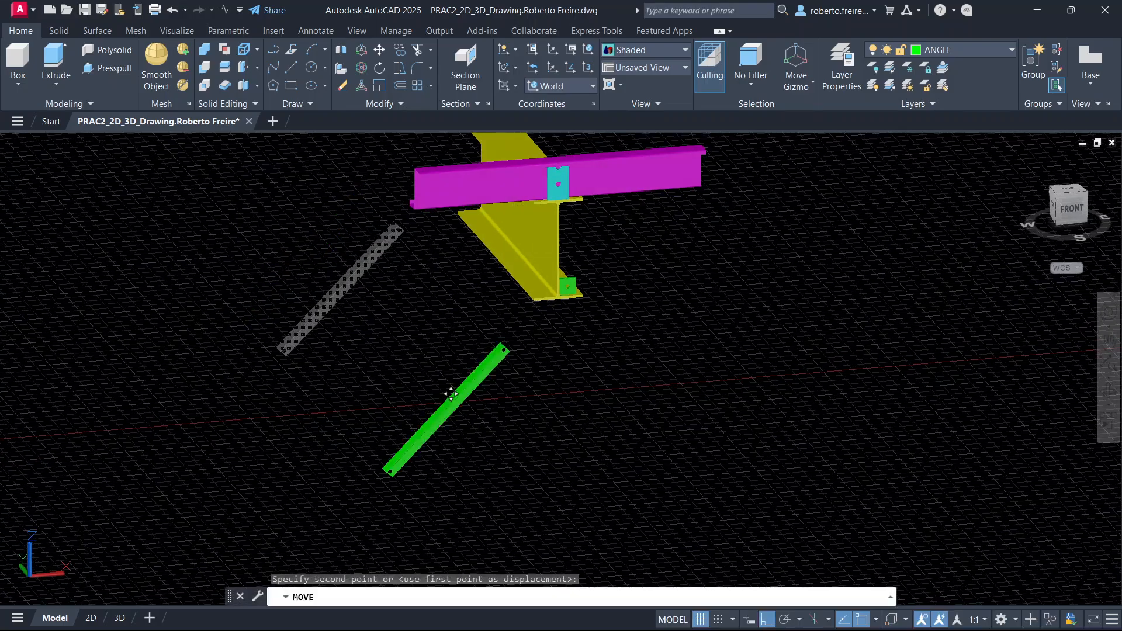
pyautogui.scroll(6, 576, 295)
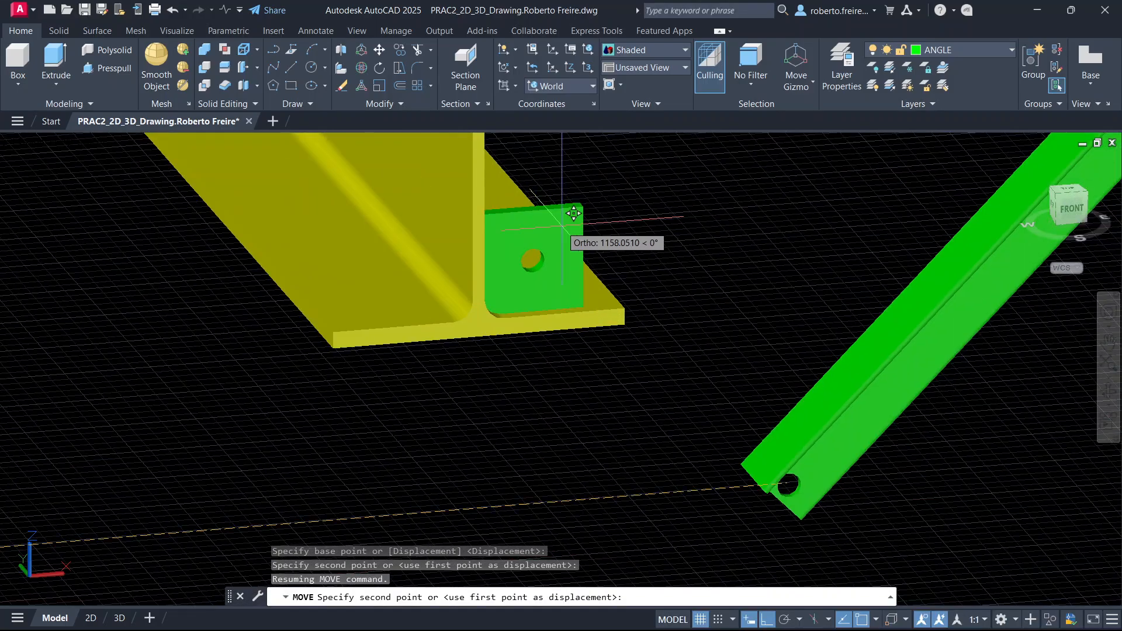
pyautogui.scroll(5, 574, 214)
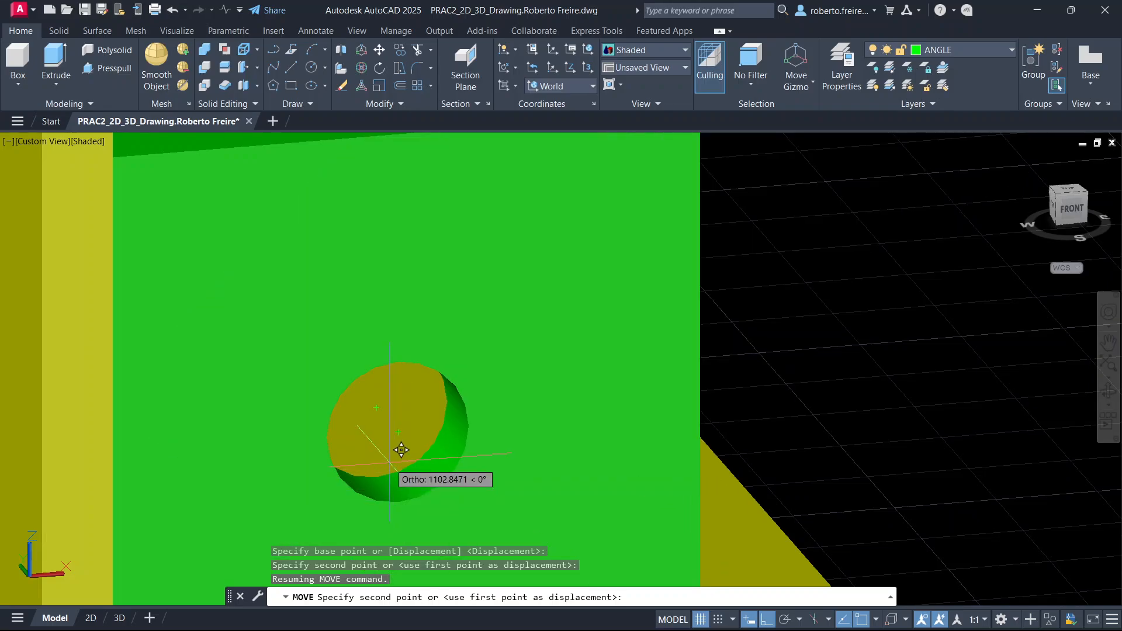
pyautogui.click(398, 432)
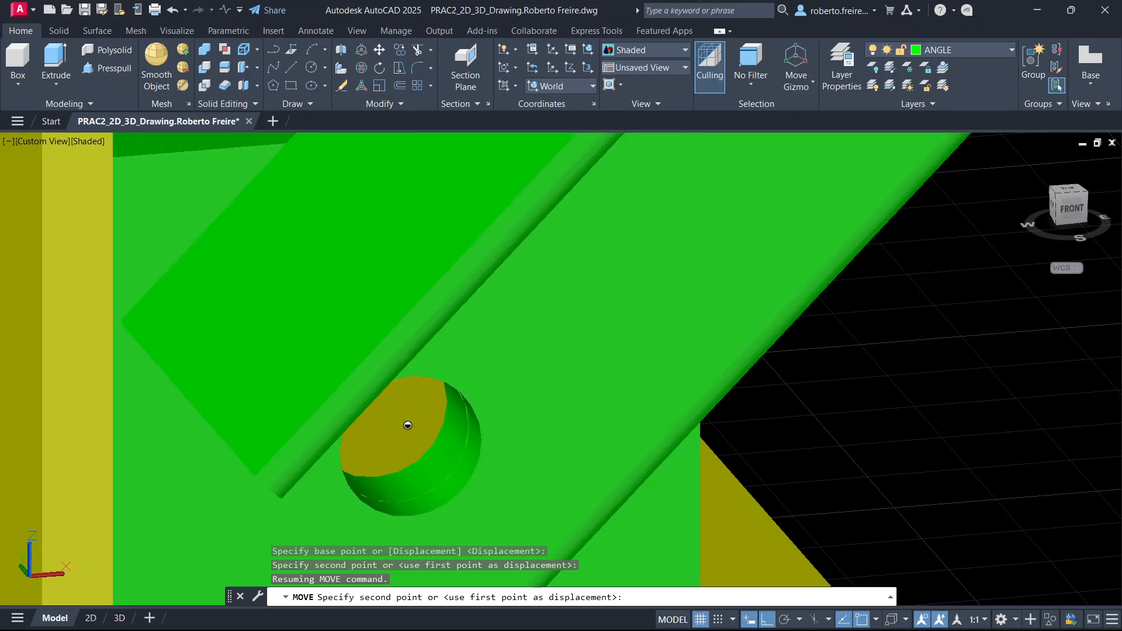
pyautogui.scroll(-2, 555, 425)
pyautogui.scroll(-3, 526, 421)
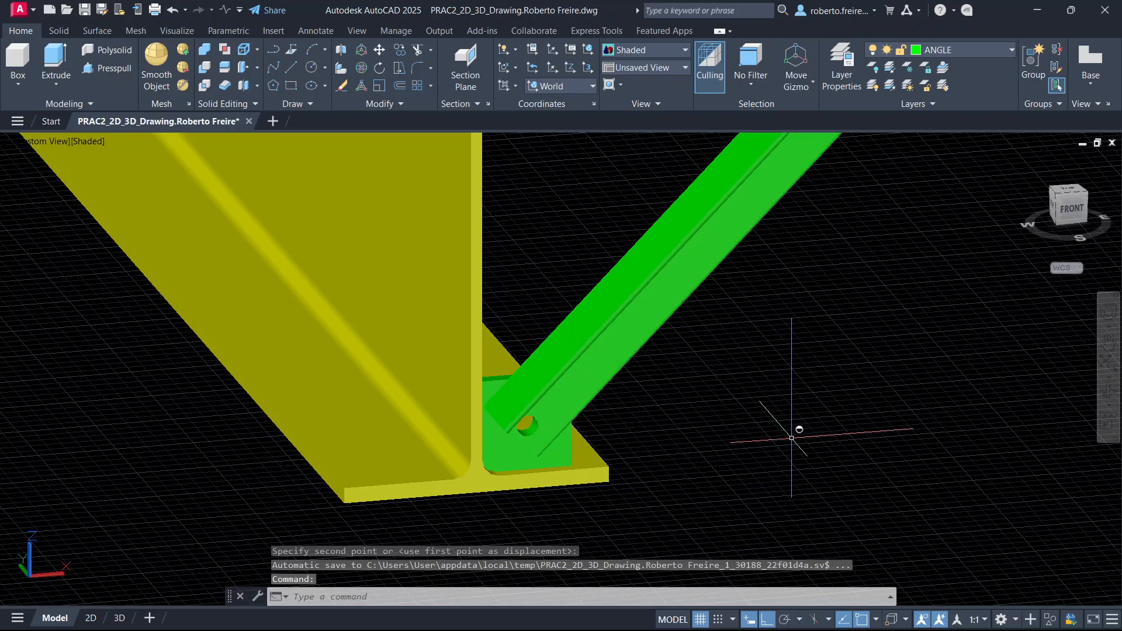
# Examine how the angle brace meets the bottom plate and how its upper end sits against the purlin, from several sides.
pyautogui.keyDown('shift'); pyautogui.moveTo(797, 430); pyautogui.dragTo(735, 448, button='middle'); pyautogui.keyUp('shift')
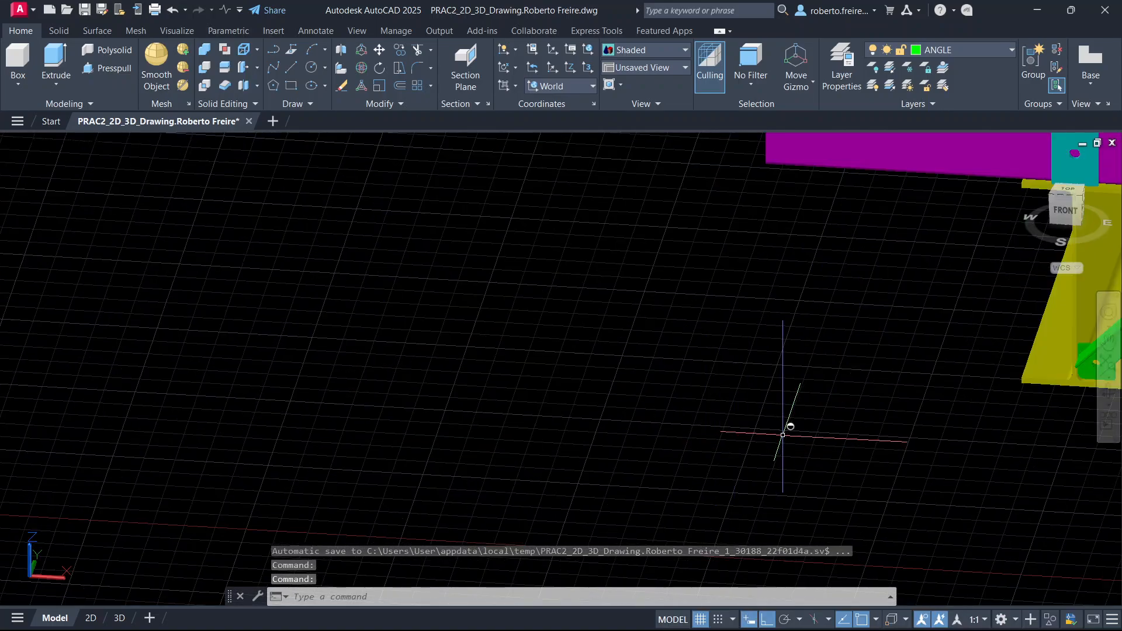
pyautogui.keyDown('shift'); pyautogui.moveTo(959, 293); pyautogui.dragTo(860, 383, button='middle'); pyautogui.keyUp('shift')
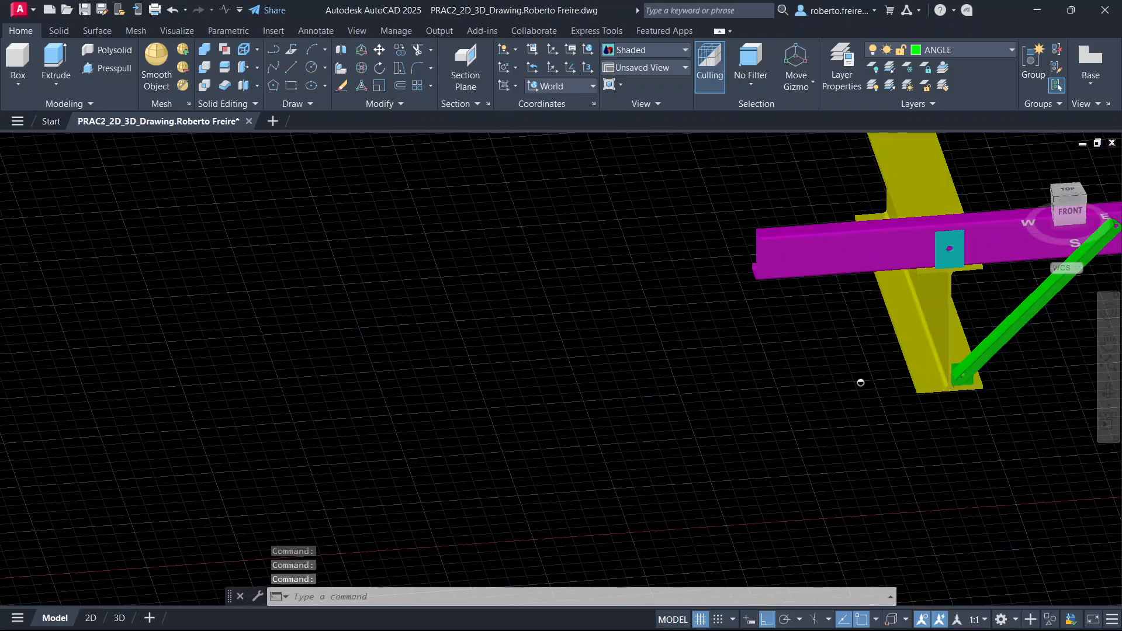
pyautogui.scroll(-2, 927, 345)
pyautogui.scroll(5, 959, 320)
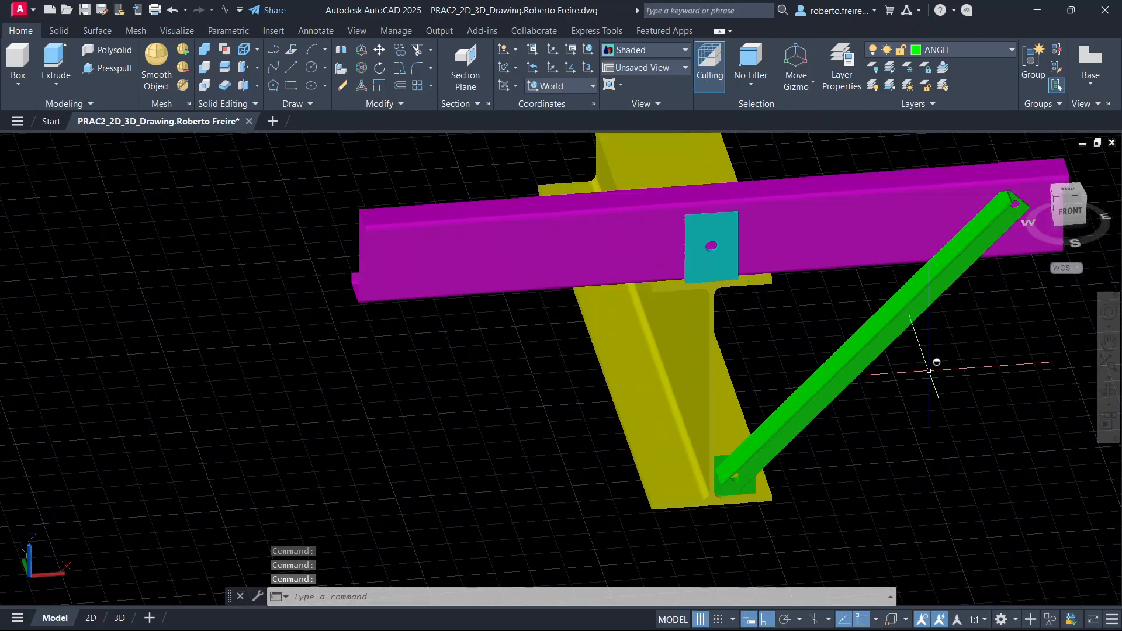
pyautogui.scroll(-3, 930, 371)
pyautogui.scroll(8, 972, 301)
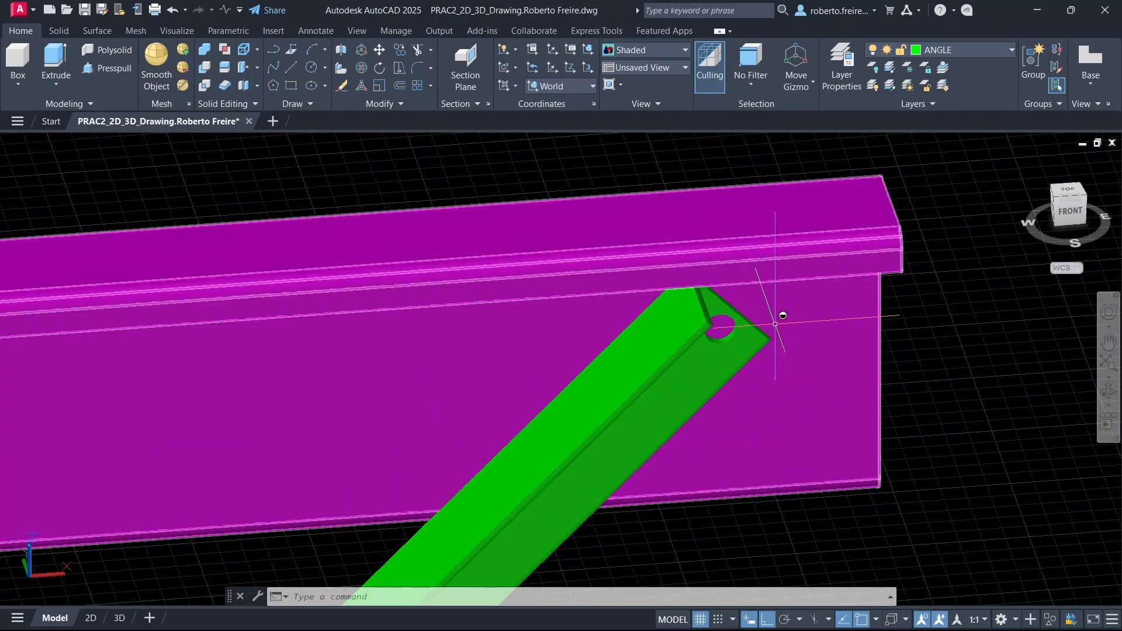
pyautogui.scroll(-1, 934, 332)
pyautogui.keyDown('shift'); pyautogui.moveTo(935, 348); pyautogui.dragTo(330, 294, button='middle'); pyautogui.keyUp('shift')
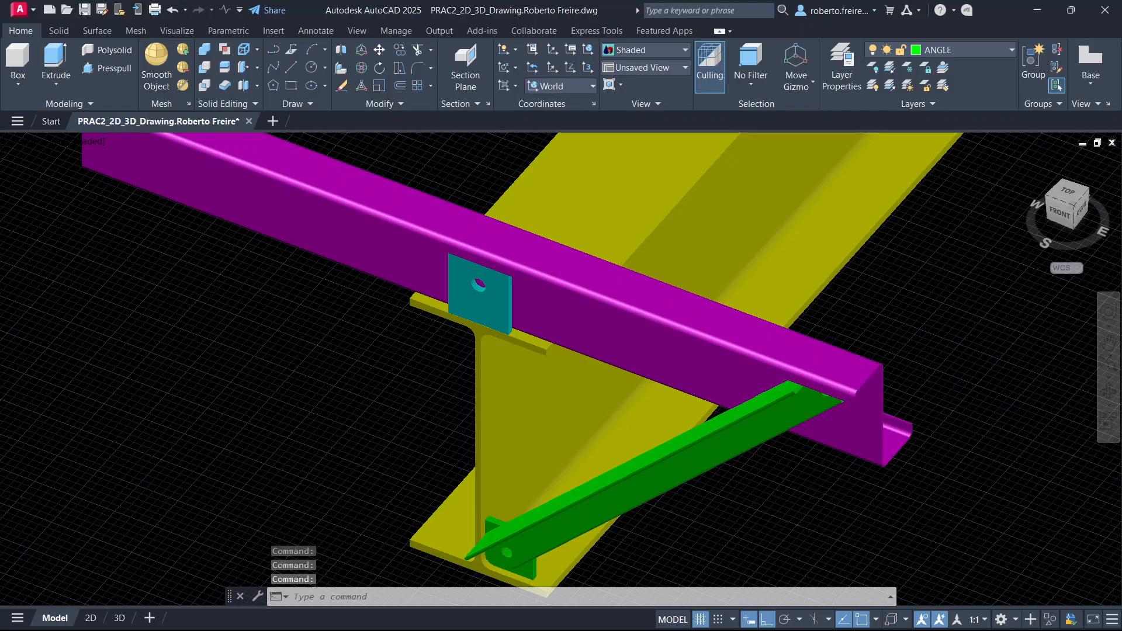
pyautogui.scroll(3, 906, 426)
pyautogui.keyDown('shift'); pyautogui.moveTo(906, 426); pyautogui.dragTo(911, 377, button='middle'); pyautogui.keyUp('shift')
pyautogui.scroll(5, 911, 374)
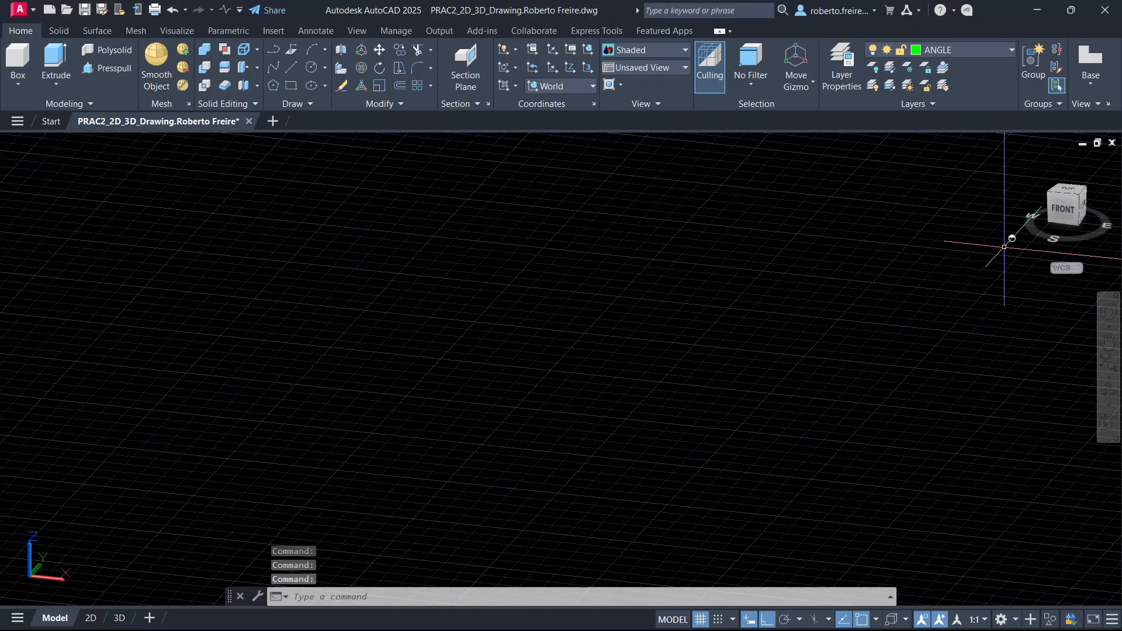
# Return to the Home view in parallel projection and bring the assembled beam, purlin and brace into close view.
pyautogui.click(1025, 160)
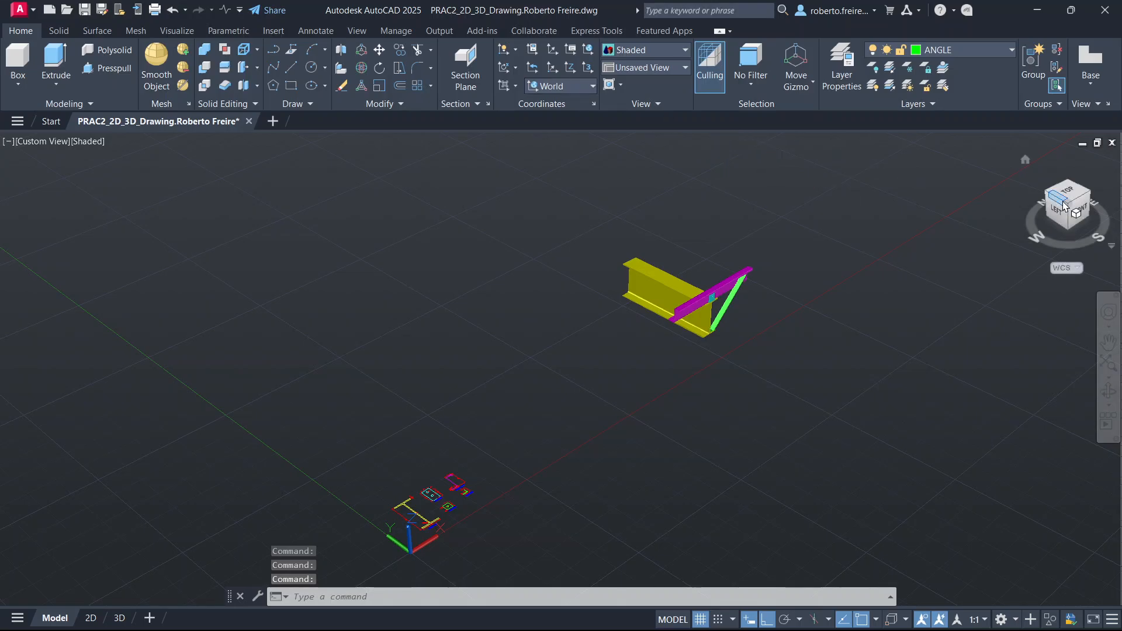
pyautogui.rightClick(1071, 206)
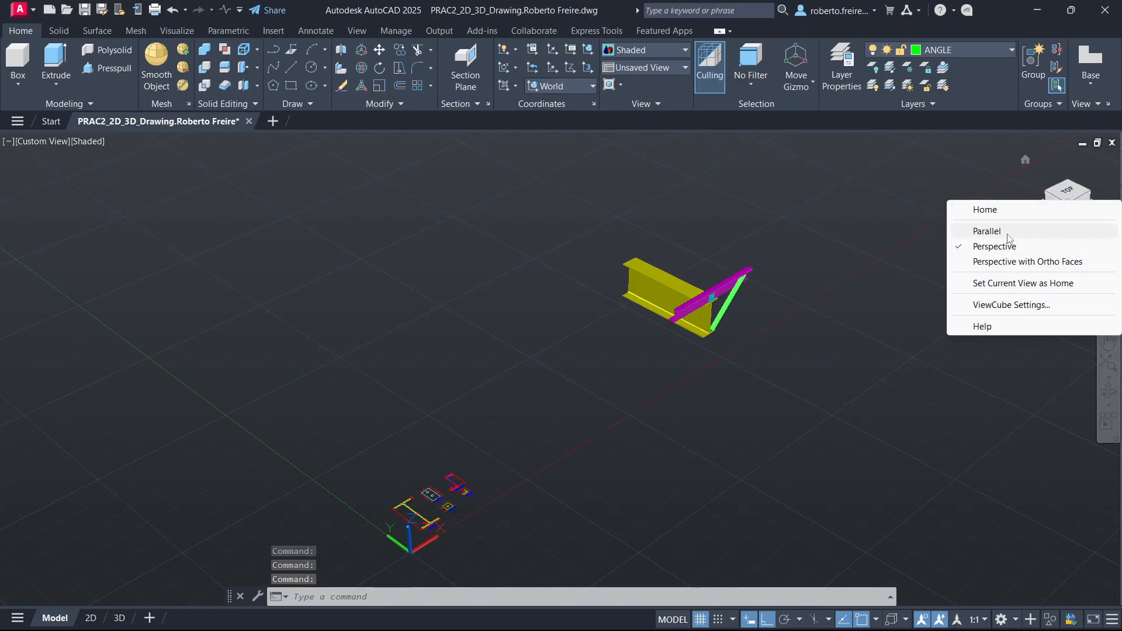
pyautogui.click(981, 231)
pyautogui.scroll(2, 774, 234)
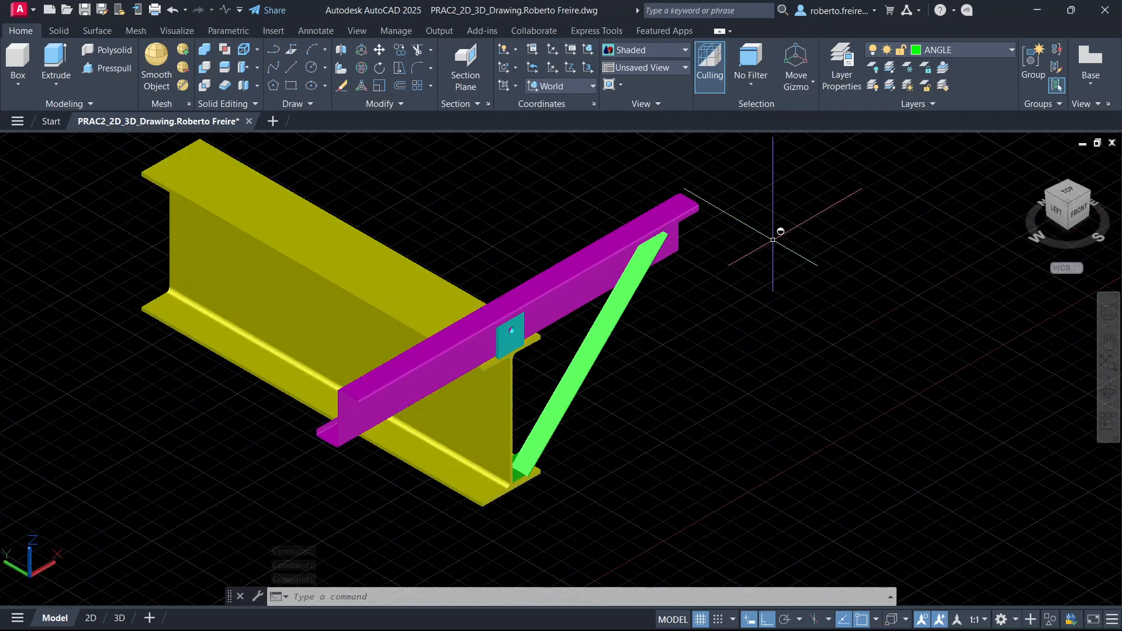
pyautogui.scroll(2, 694, 196)
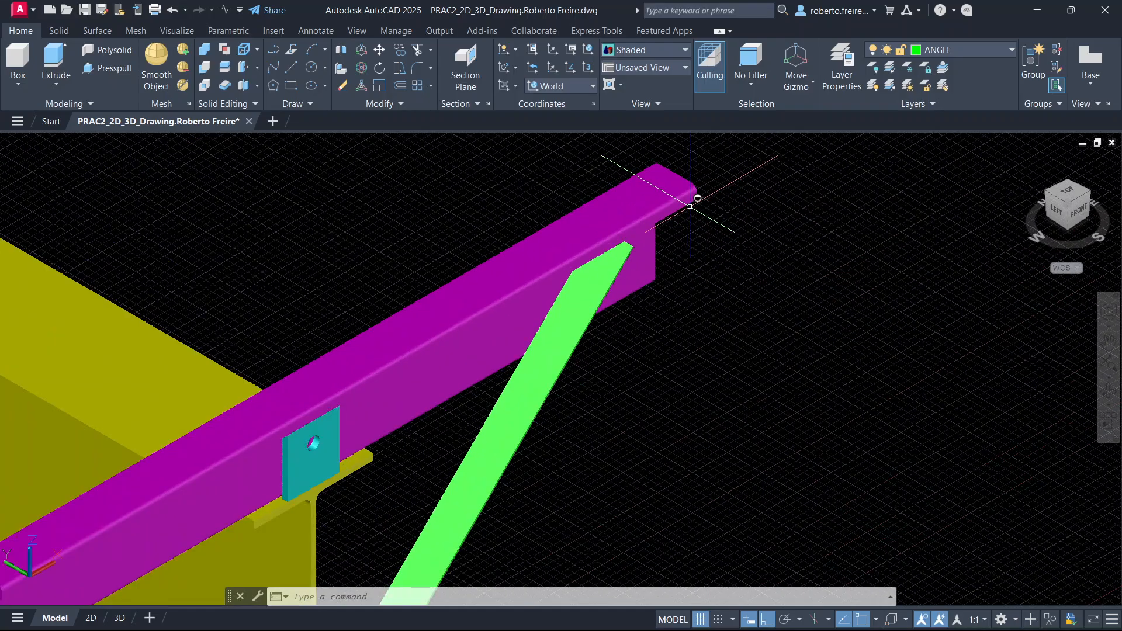
# Cut a hole through the purlin web with Presspull, using the area inside the angle brace's upper hole.
pyautogui.keyDown('shift'); pyautogui.moveTo(693, 220); pyautogui.dragTo(579, 193, button='middle'); pyautogui.keyUp('shift')
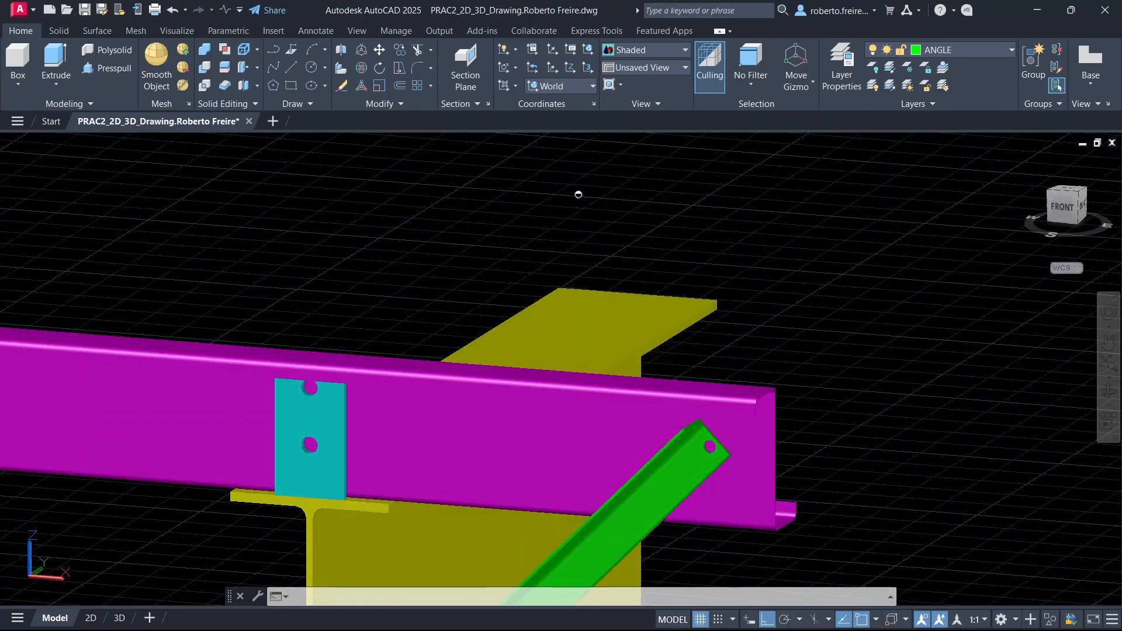
pyautogui.scroll(3, 760, 456)
pyautogui.scroll(3, 707, 445)
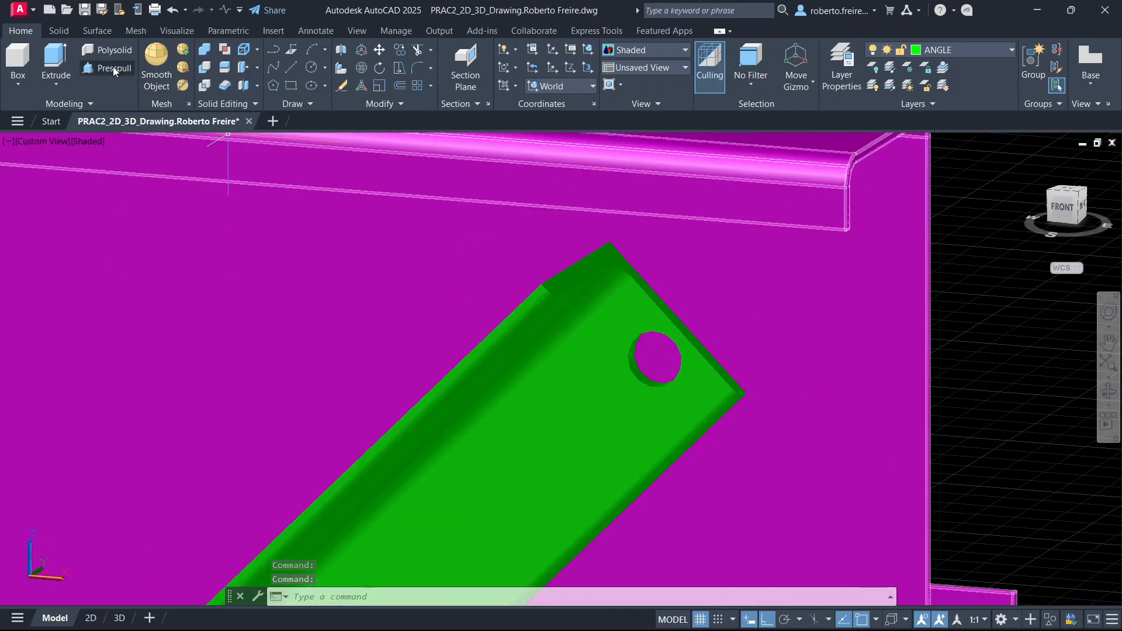
pyautogui.click(114, 69)
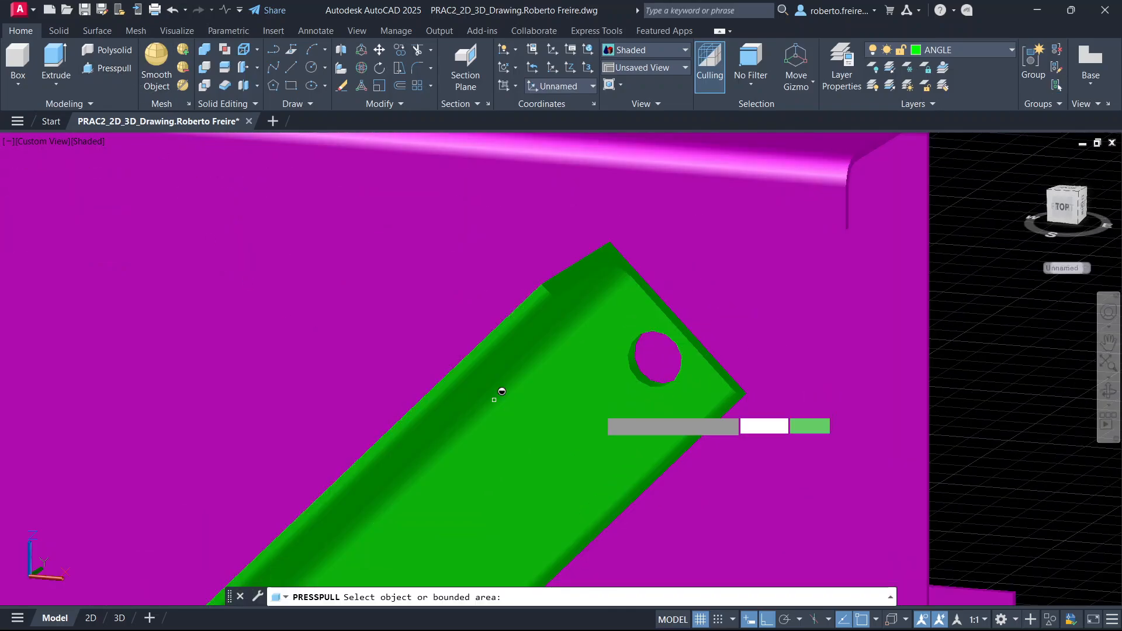
pyautogui.click(658, 357)
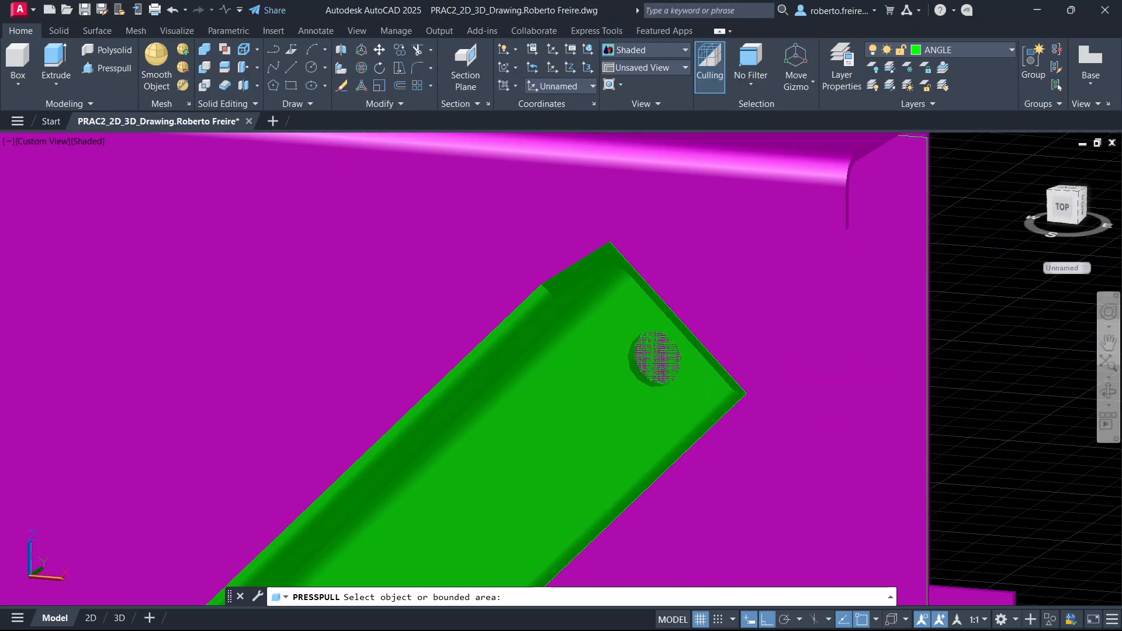
pyautogui.click(1007, 247)
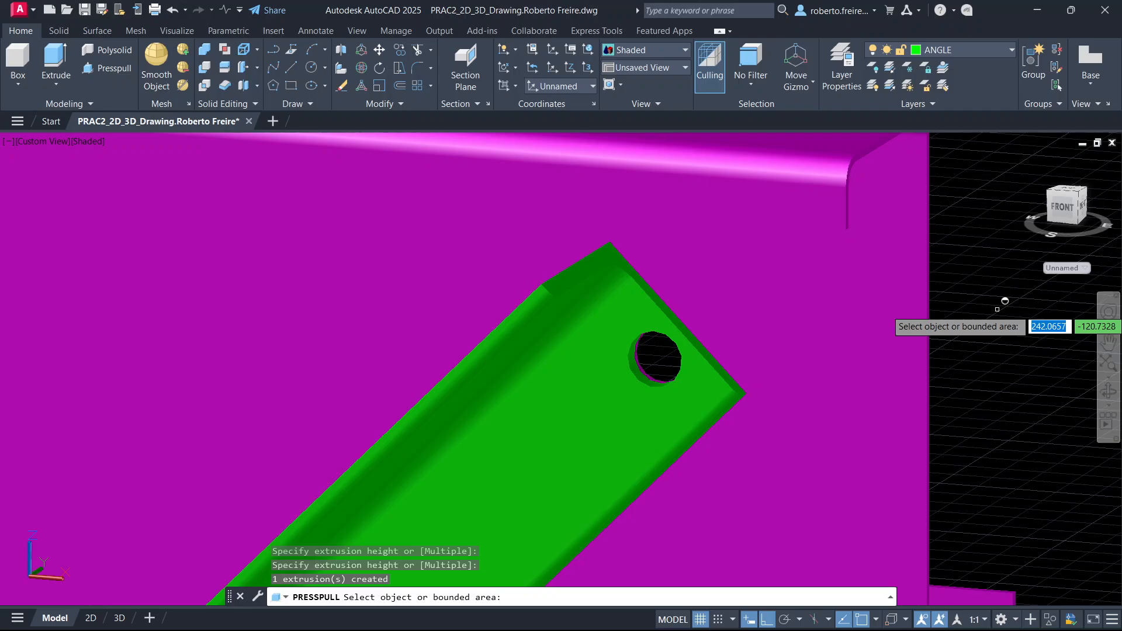
# Cut two holes through the purlin web with Presspull, using the areas inside the cyan plate's upper and lower holes.
pyautogui.scroll(-5, 997, 302)
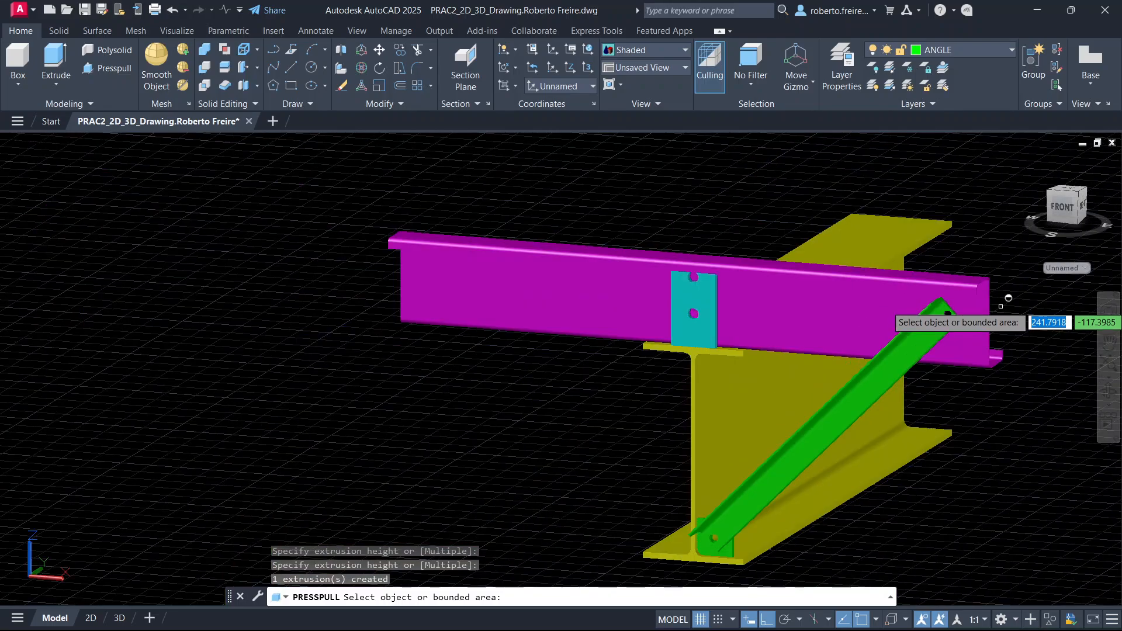
pyautogui.scroll(1, 862, 286)
pyautogui.scroll(6, 798, 273)
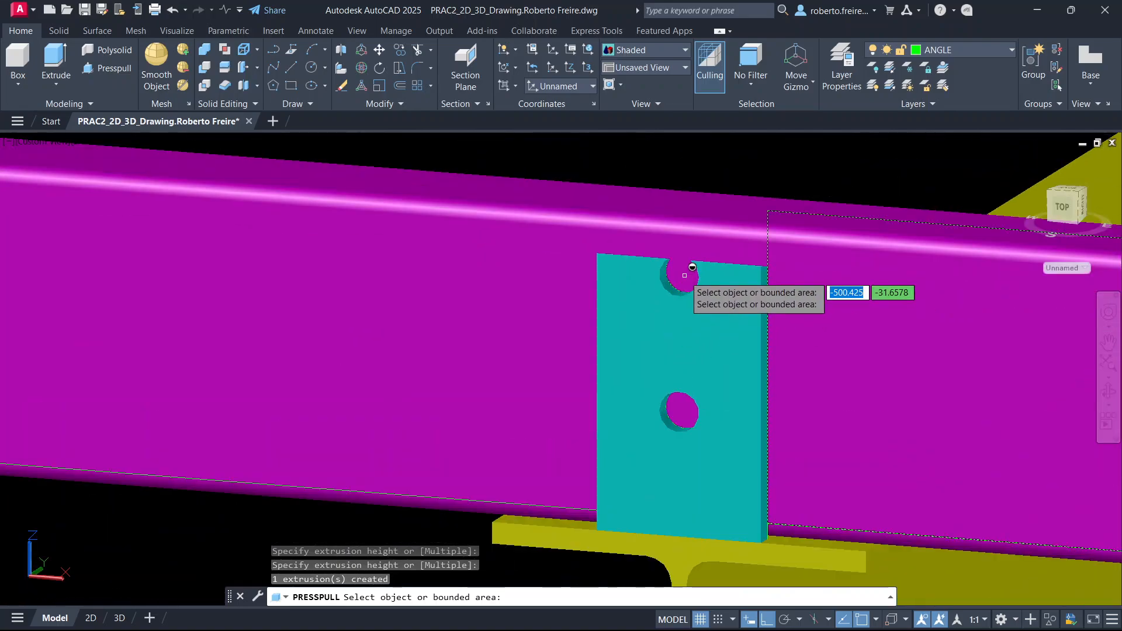
pyautogui.click(692, 266)
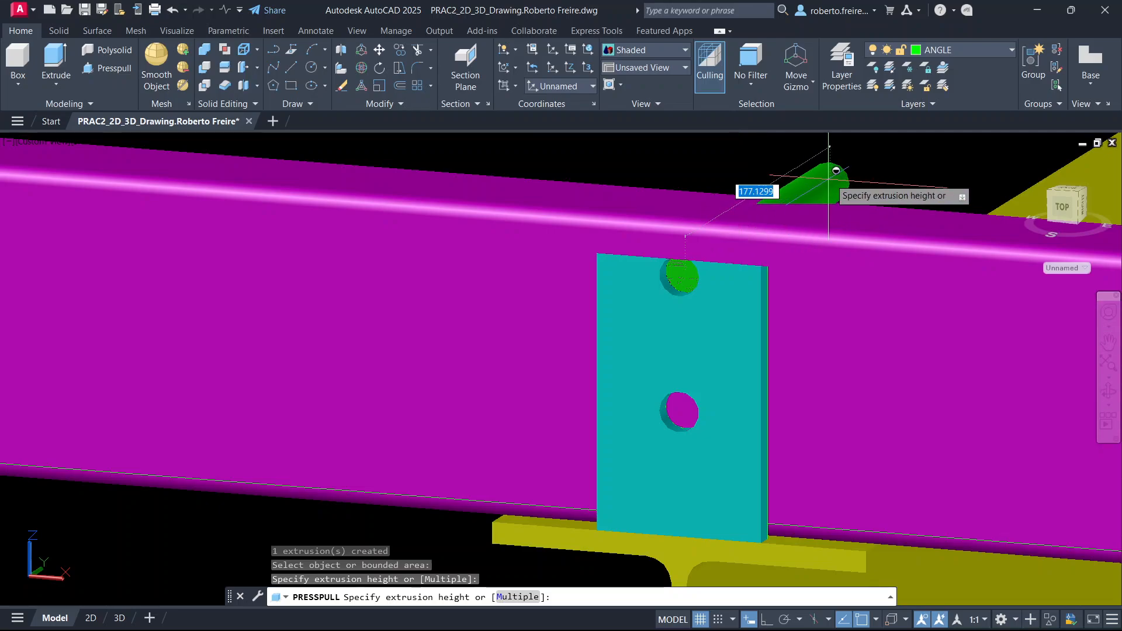
pyautogui.click(851, 165)
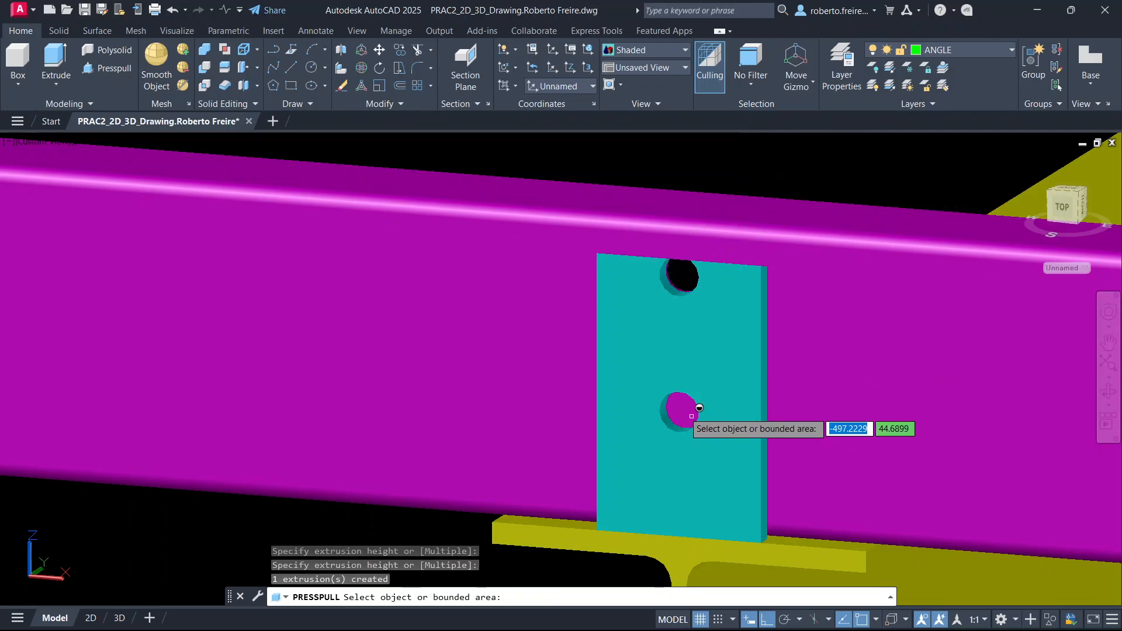
pyautogui.click(684, 406)
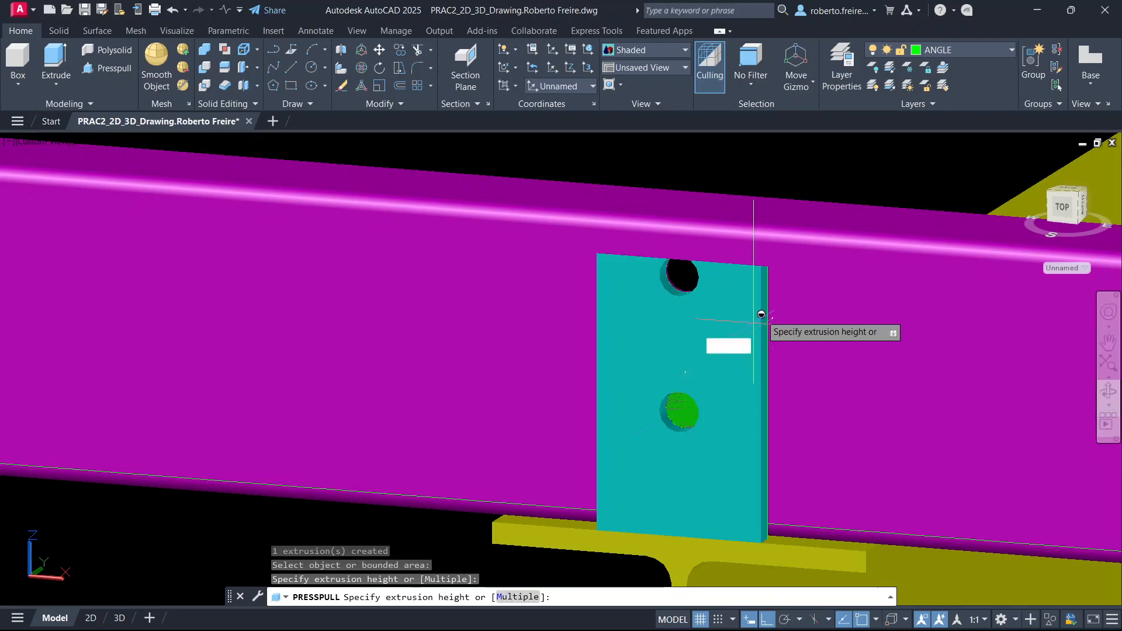
pyautogui.click(962, 178)
pyautogui.scroll(-5, 764, 313)
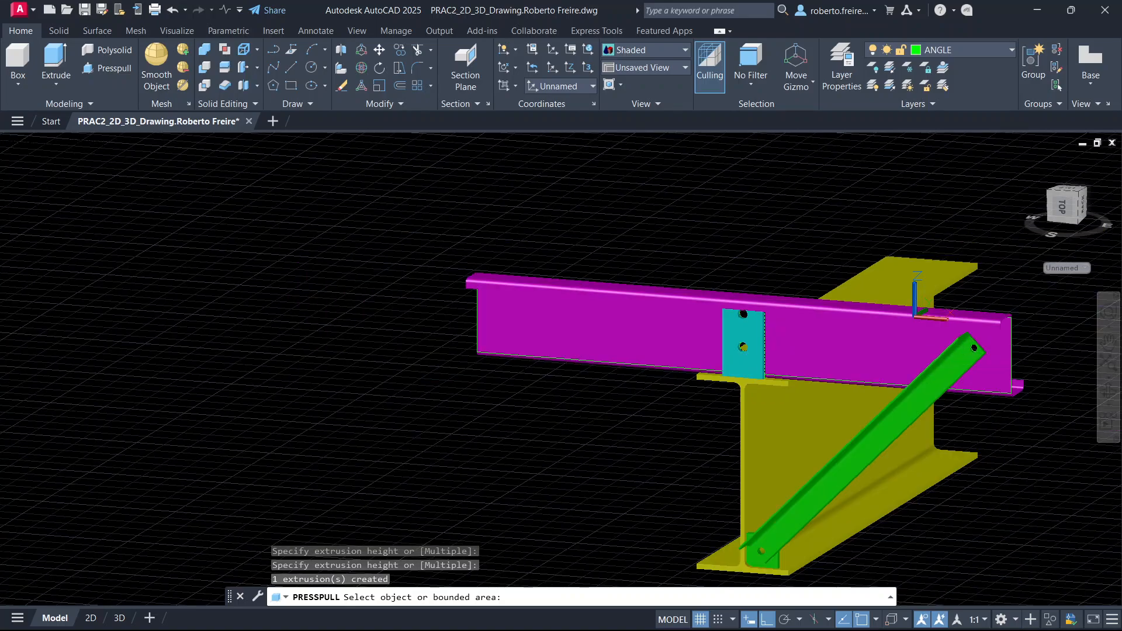
pyautogui.press('Return')
# Set the model to the Front view to show the finished assembly.
pyautogui.scroll(-5, 775, 340)
pyautogui.scroll(4, 783, 468)
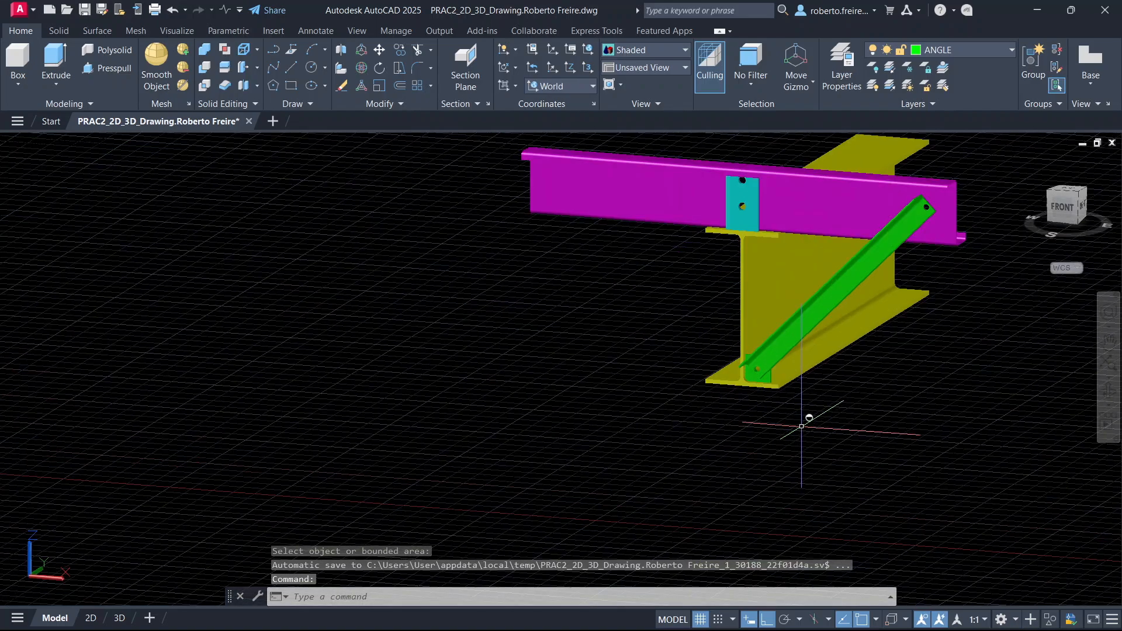
pyautogui.click(811, 325)
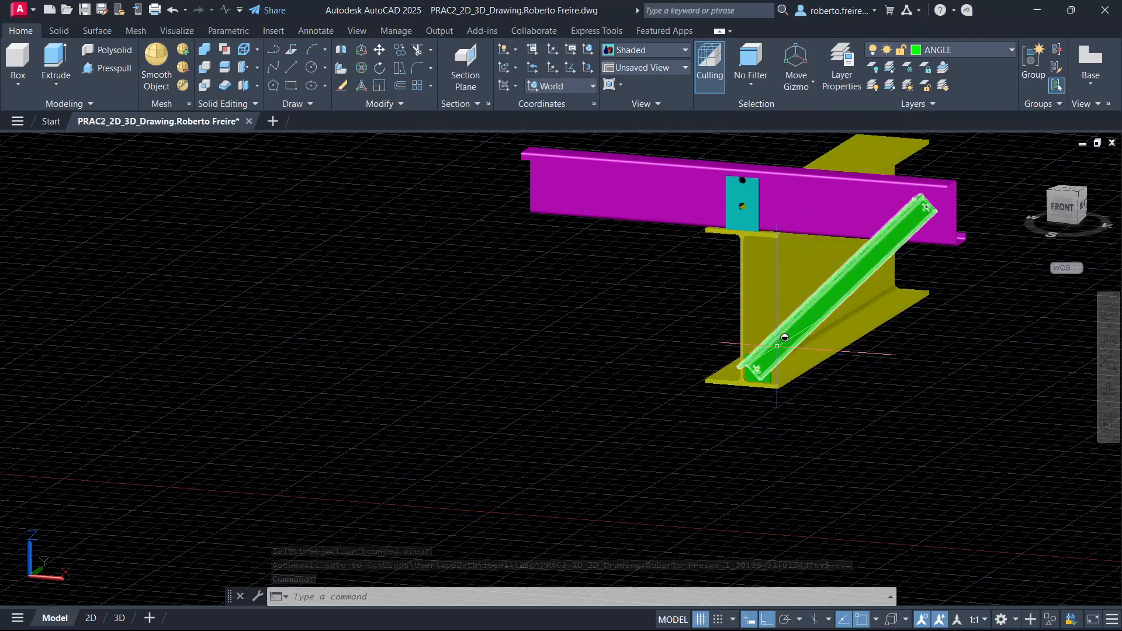
pyautogui.press('Escape')
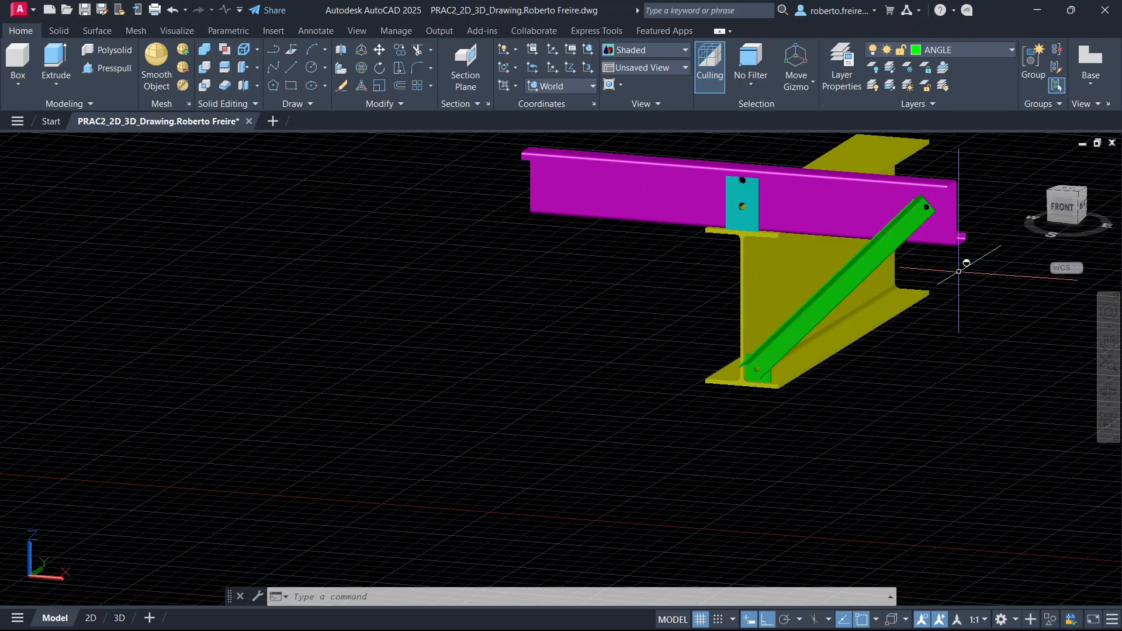
pyautogui.click(1064, 206)
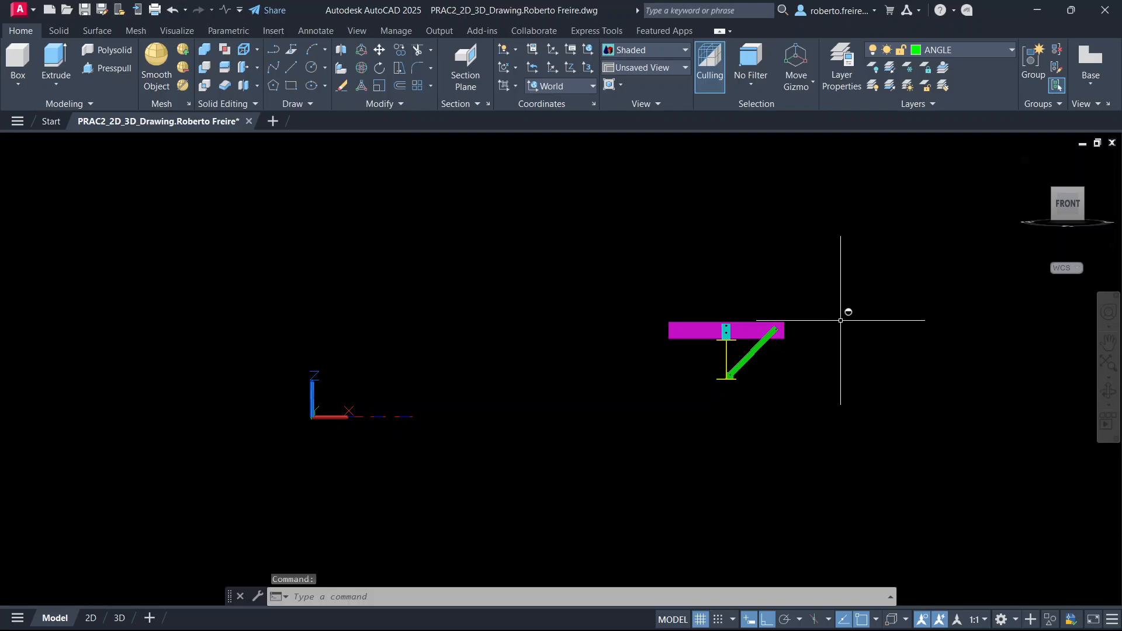
# Set the coordinate system to Front and the visual style to 2D Wireframe, with the beam and brace in close view.
pyautogui.click(580, 87)
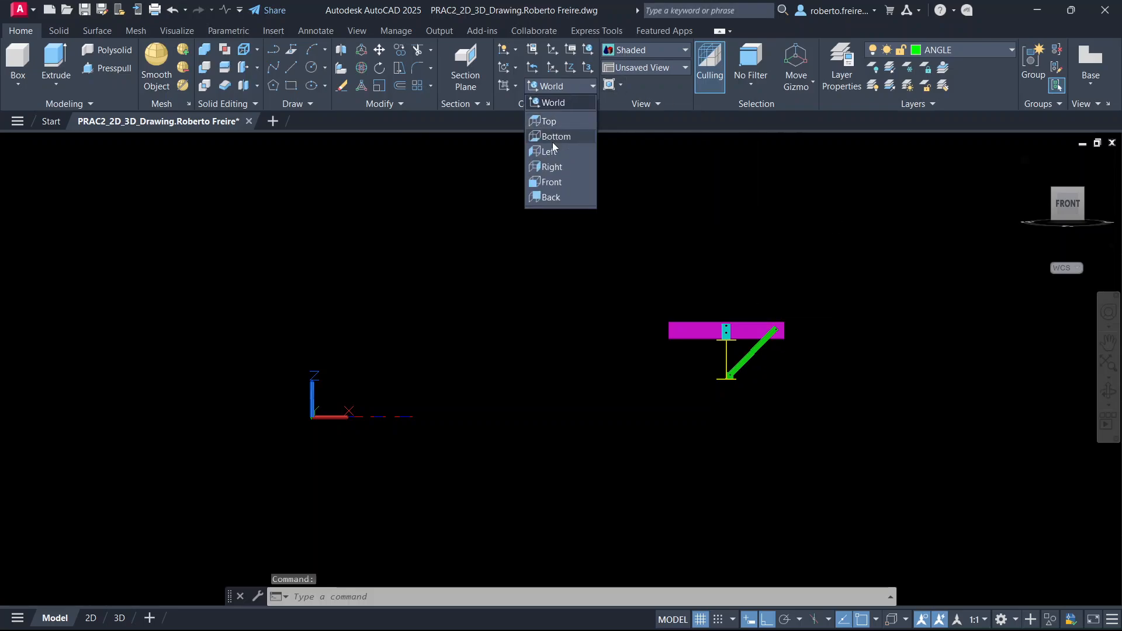
pyautogui.click(553, 183)
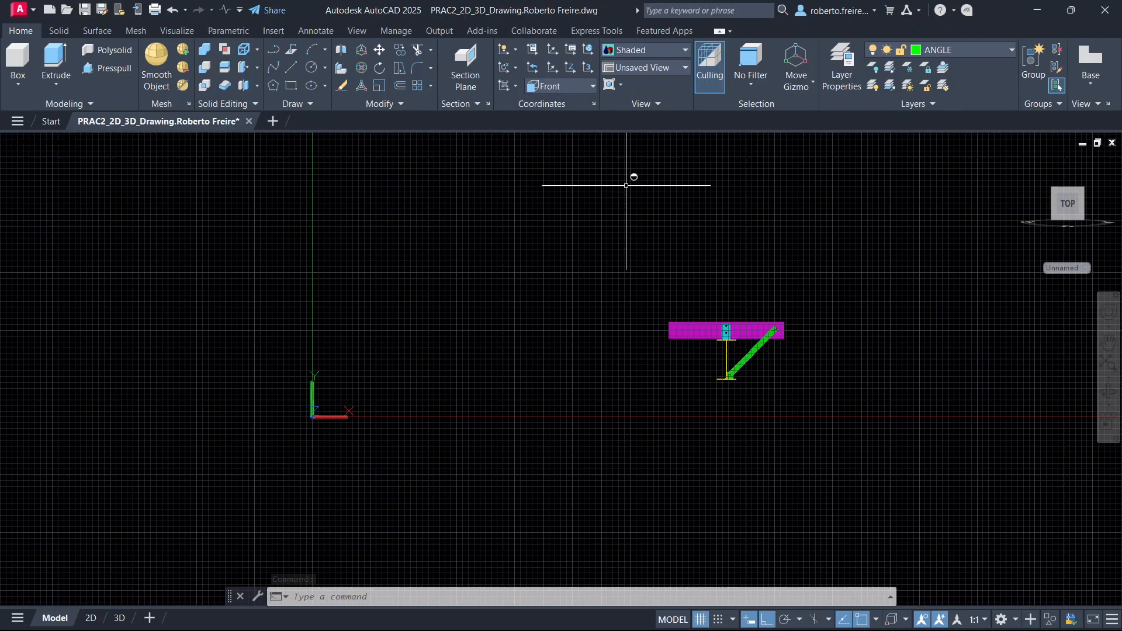
pyautogui.click(634, 53)
pyautogui.click(631, 88)
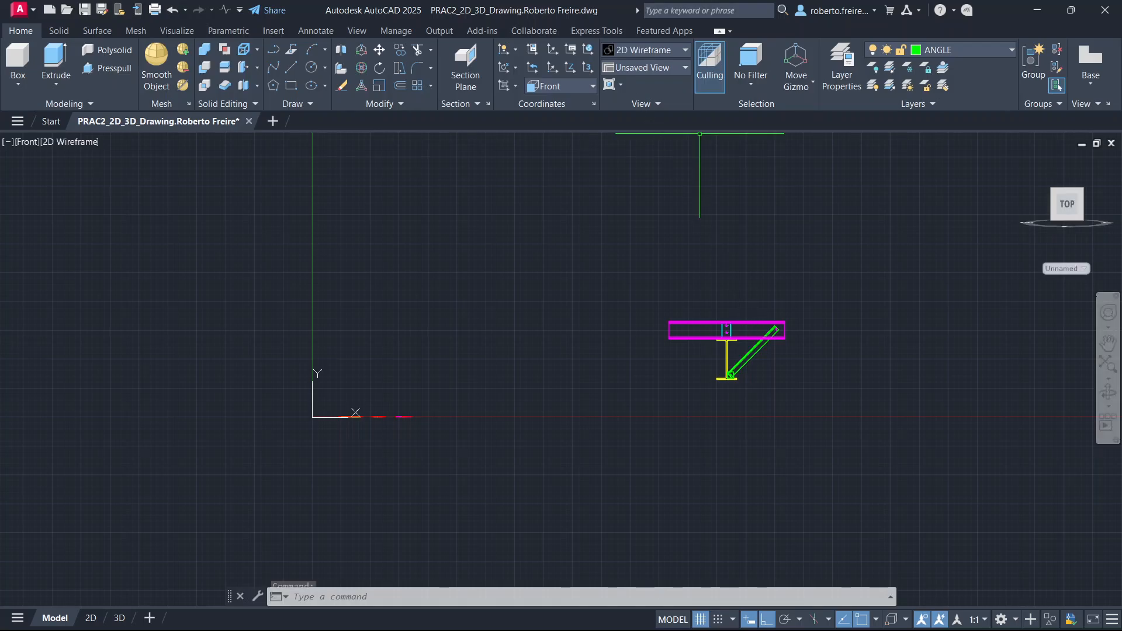
pyautogui.scroll(4, 765, 349)
pyautogui.scroll(4, 737, 344)
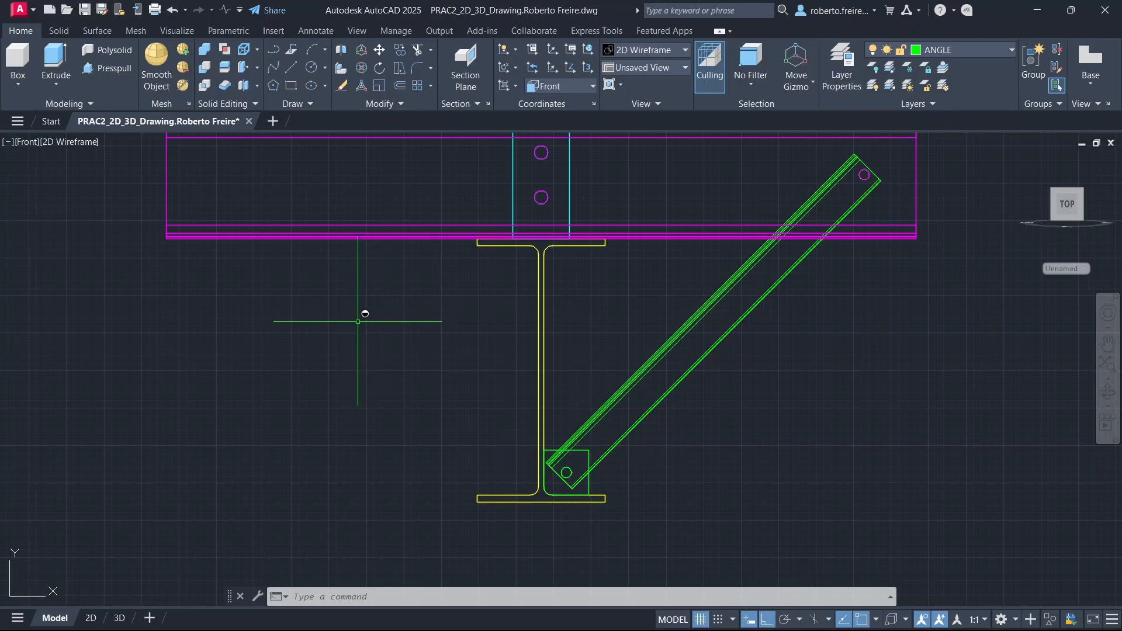
# Mirror the angle brace and its bottom plate about the vertical centre line of the beam's web, keeping the source objects.
pyautogui.click(401, 104)
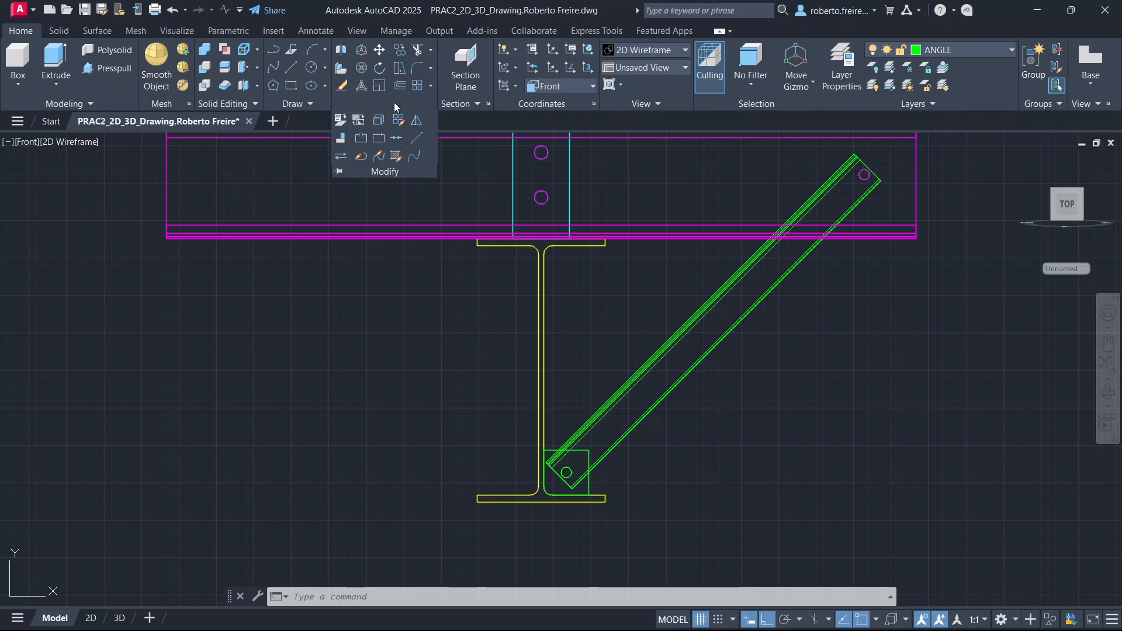
pyautogui.click(417, 122)
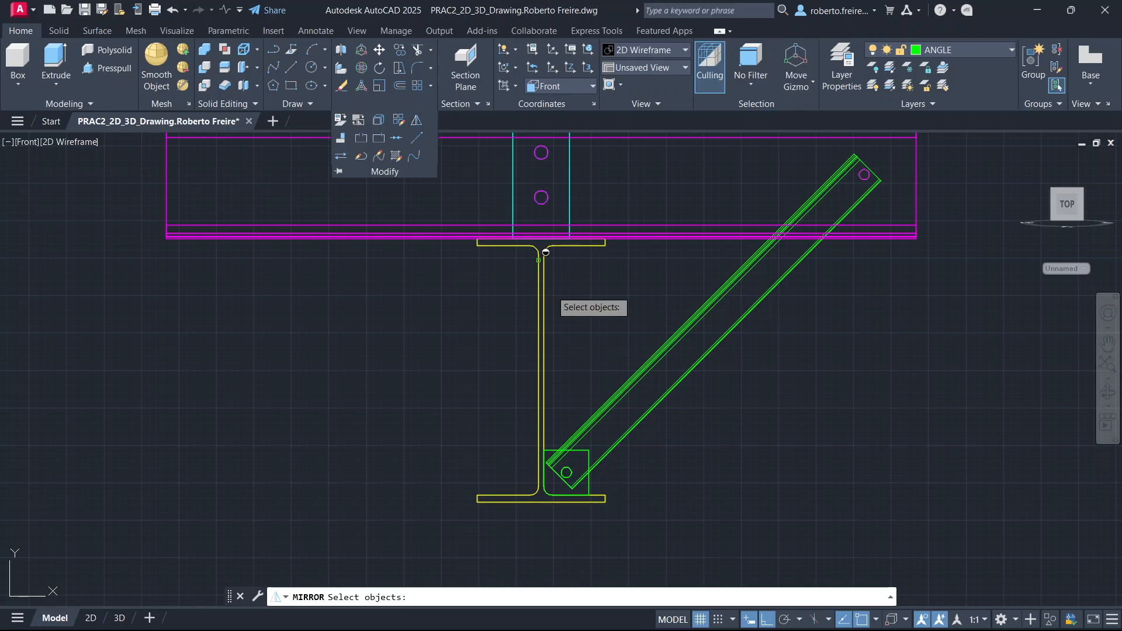
pyautogui.click(557, 444)
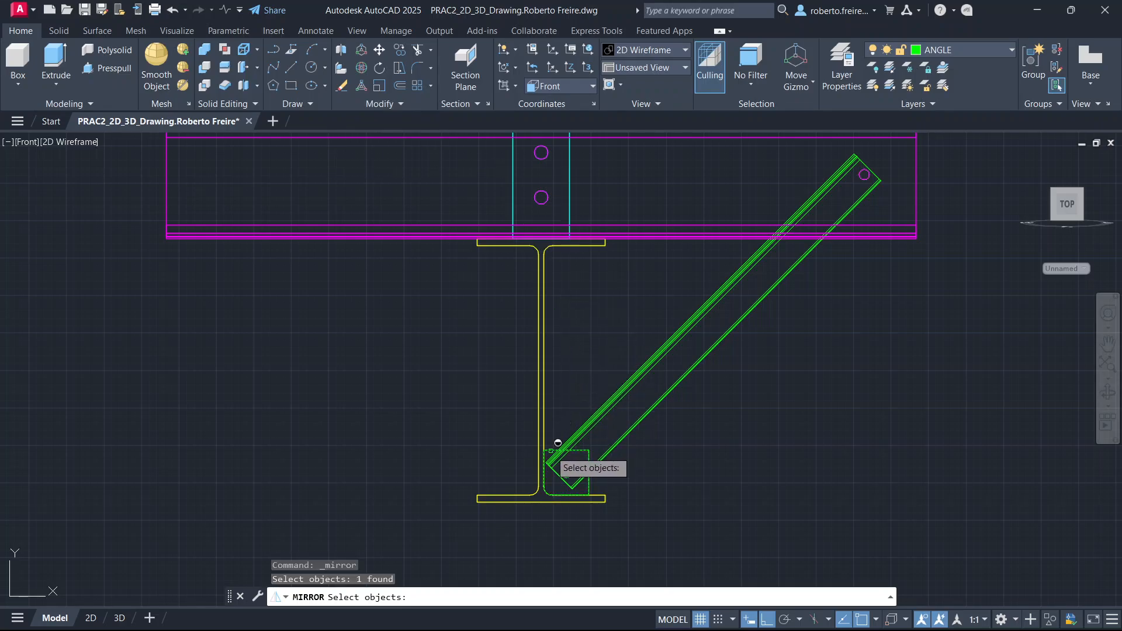
pyautogui.click(617, 398)
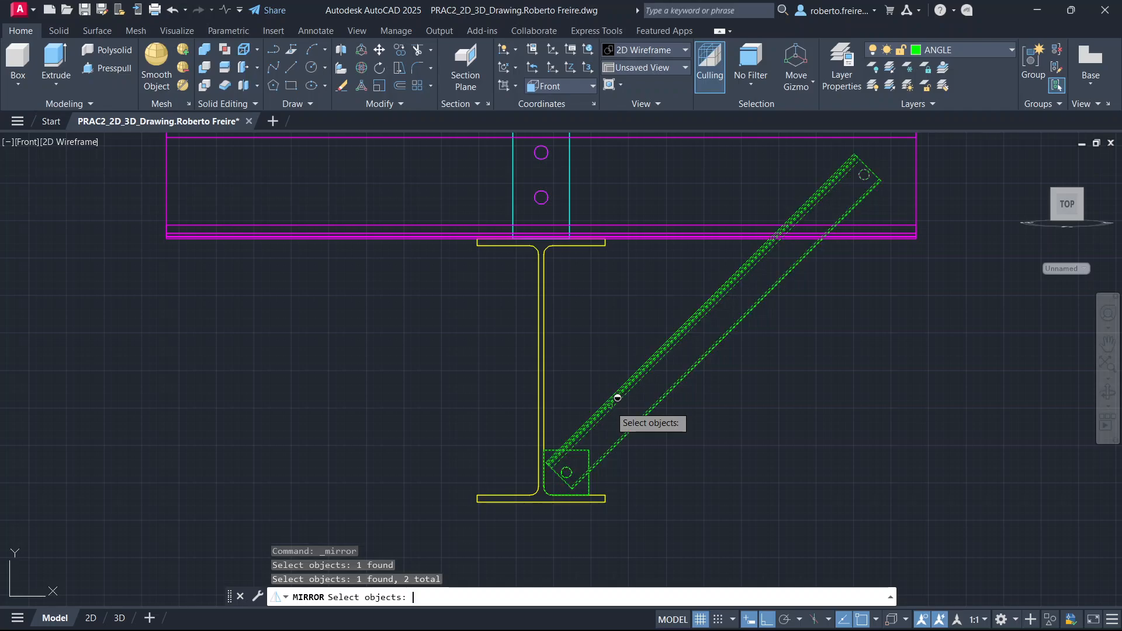
pyautogui.press('Return')
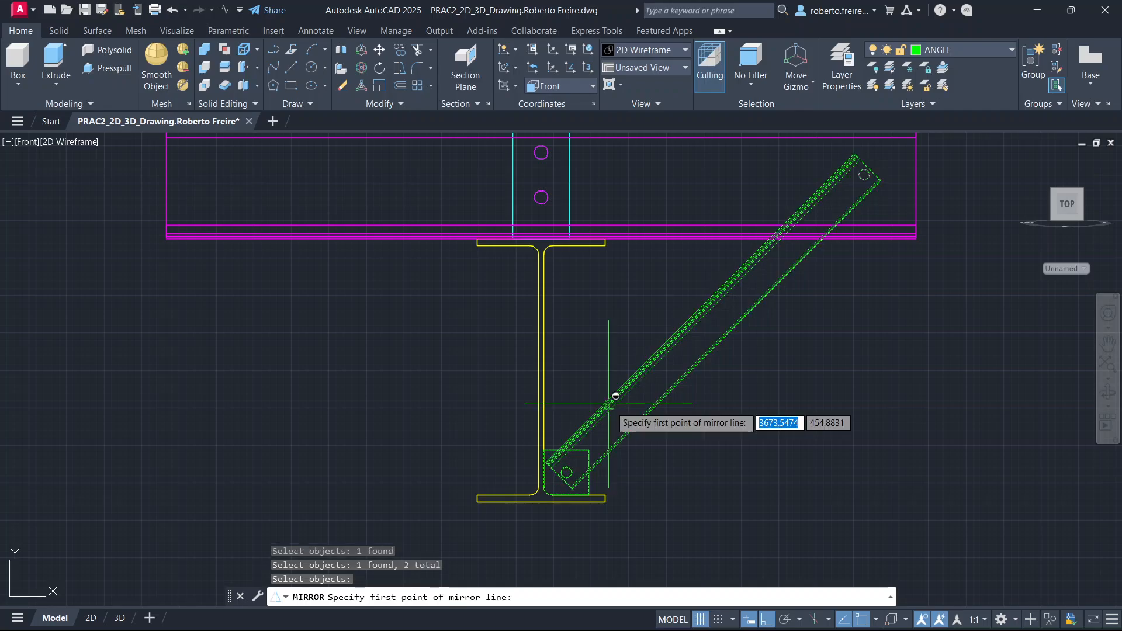
pyautogui.click(548, 494)
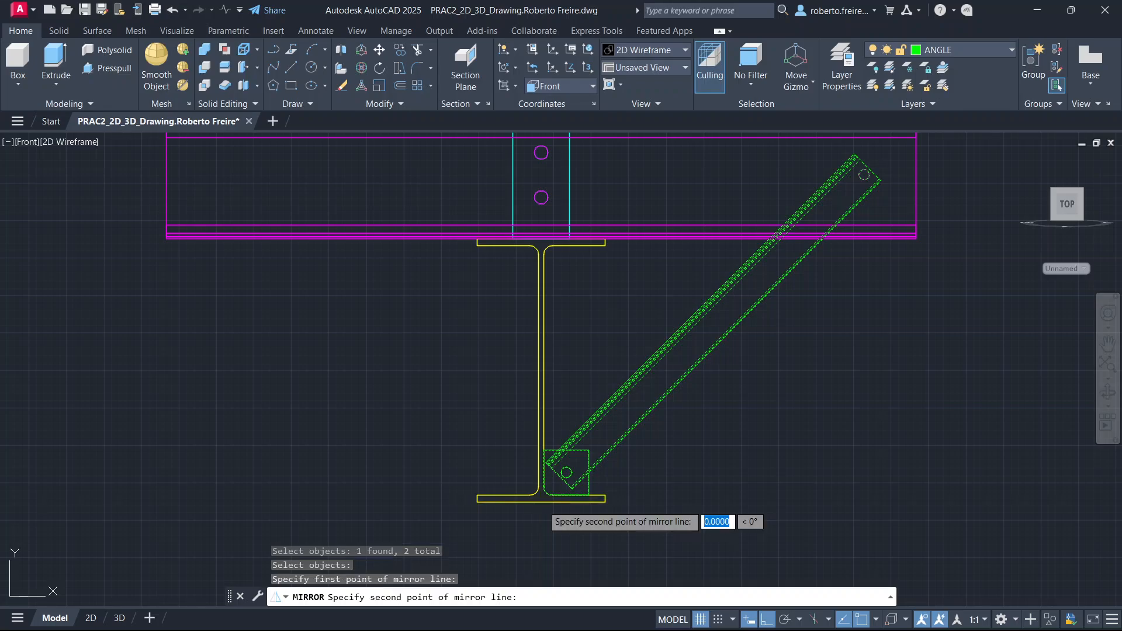
pyautogui.click(542, 547)
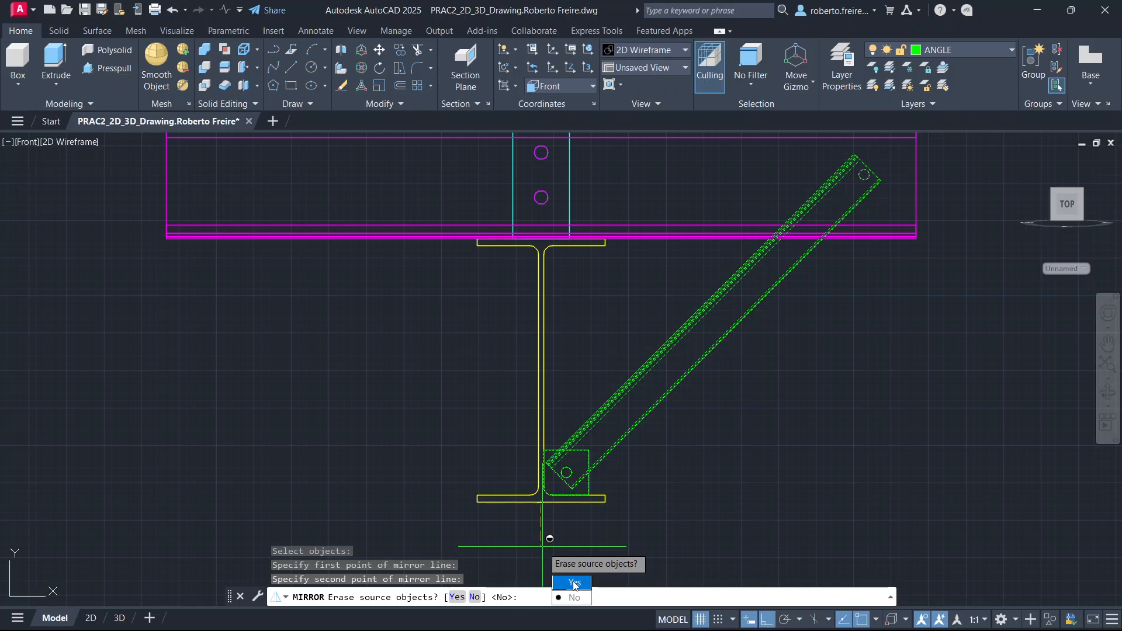
pyautogui.click(573, 597)
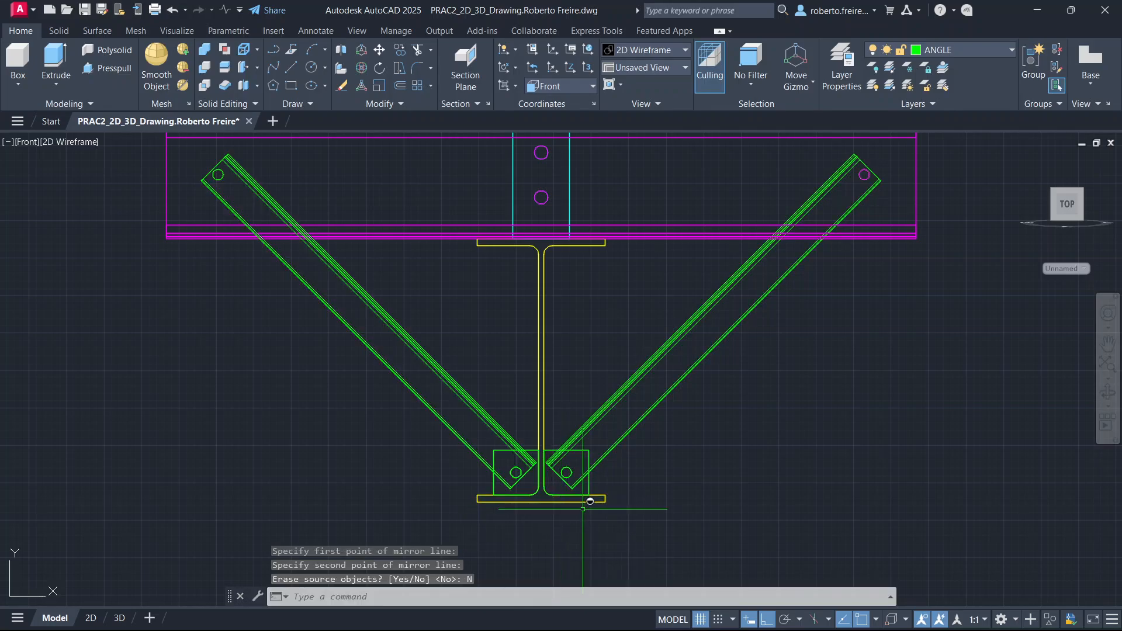
# Tilt the model slightly, set the visual style to Shaded and return the coordinate system to World.
pyautogui.keyDown('shift'); pyautogui.moveTo(732, 455); pyautogui.dragTo(754, 468, button='middle'); pyautogui.keyUp('shift')
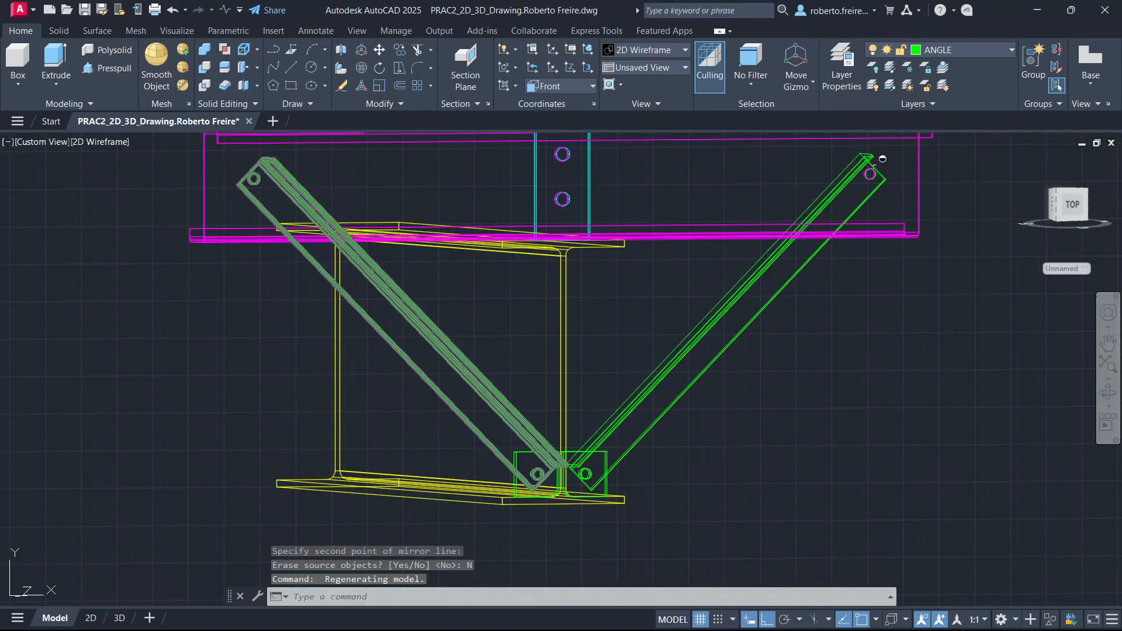
pyautogui.click(673, 49)
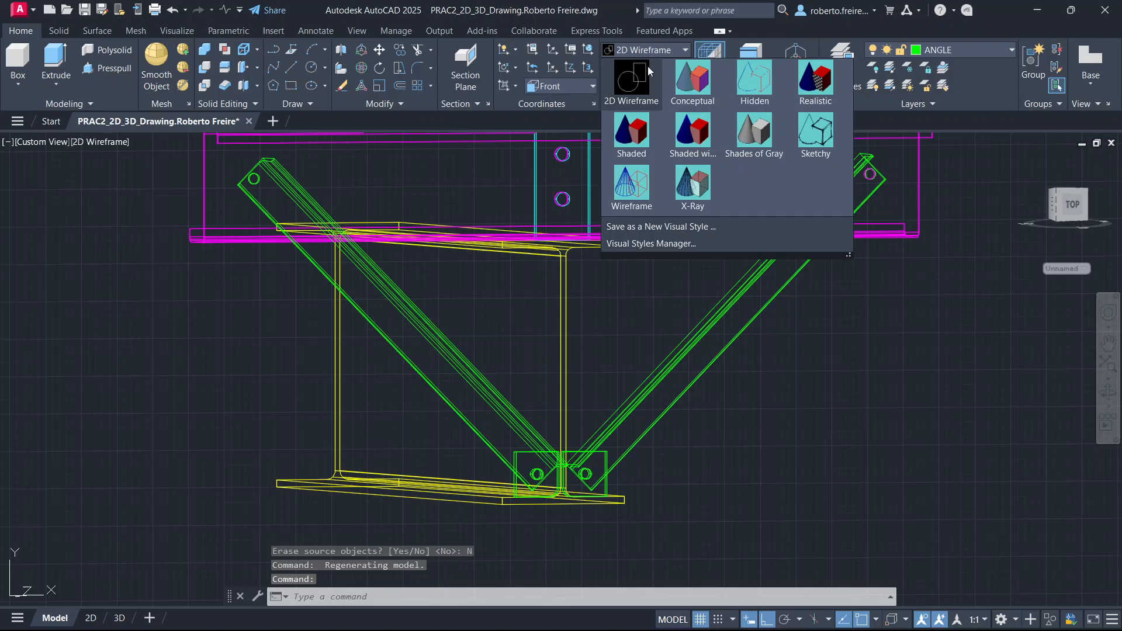
pyautogui.click(631, 131)
pyautogui.scroll(-2, 577, 314)
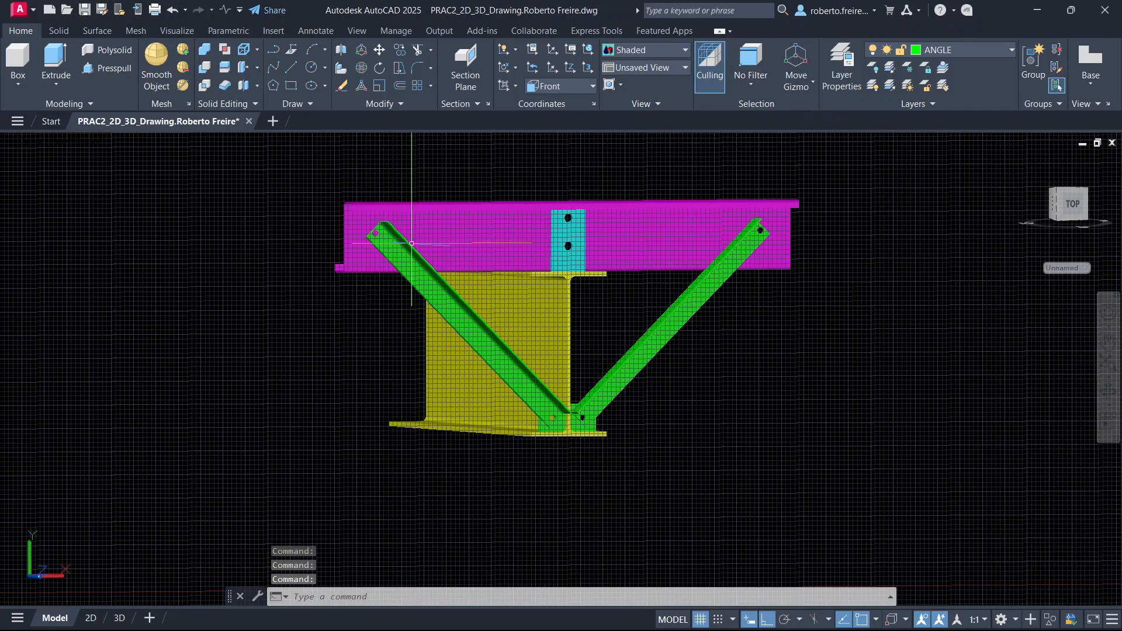
pyautogui.scroll(3, 360, 223)
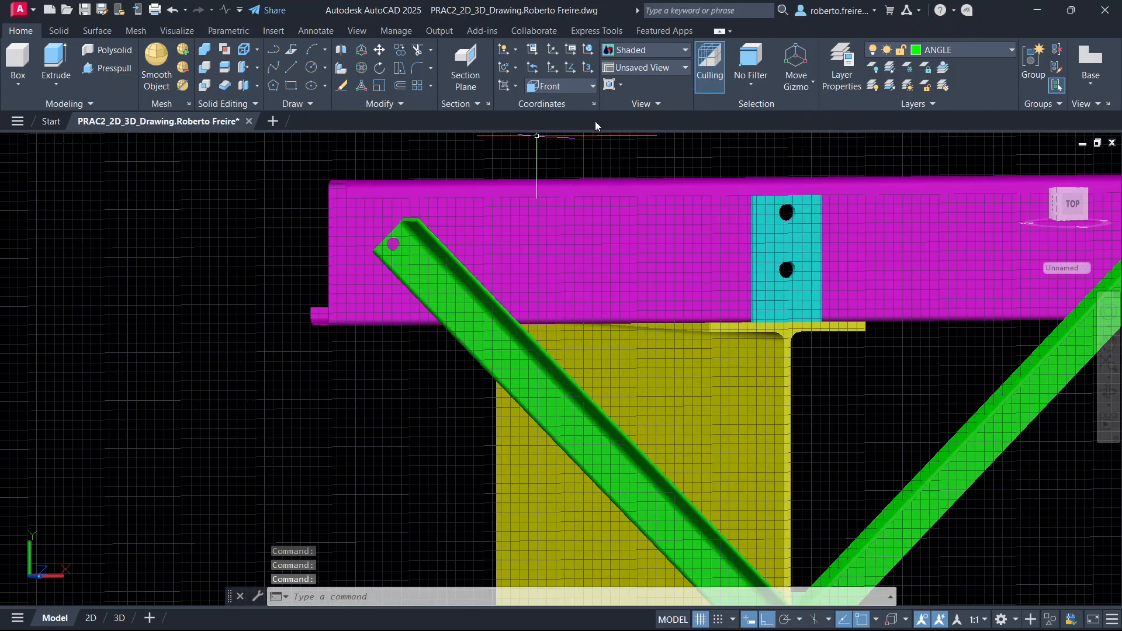
pyautogui.click(592, 86)
pyautogui.click(550, 104)
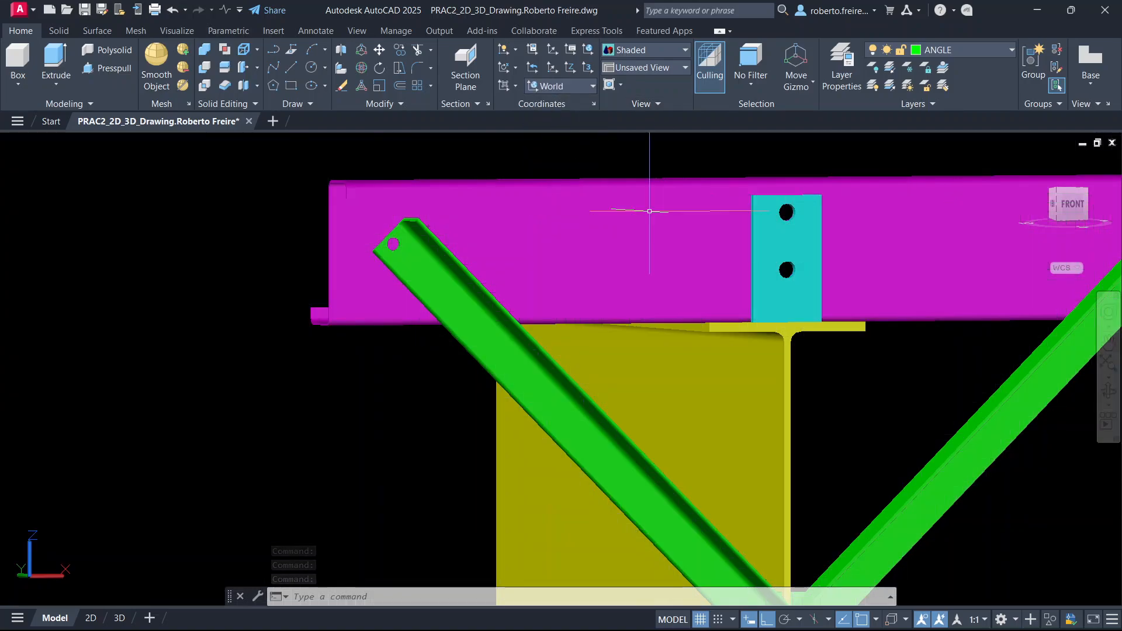
# Cut a hole about 300 units deep through the purlin web with Presspull, using the area inside the mirrored brace's upper hole.
pyautogui.scroll(6, 389, 234)
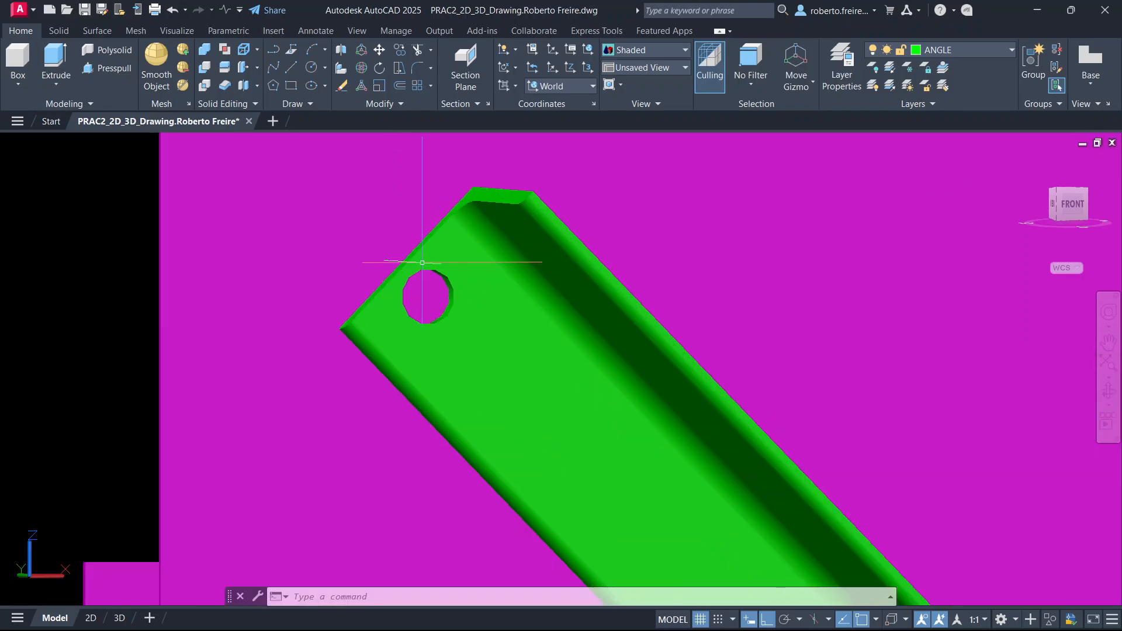
pyautogui.click(118, 69)
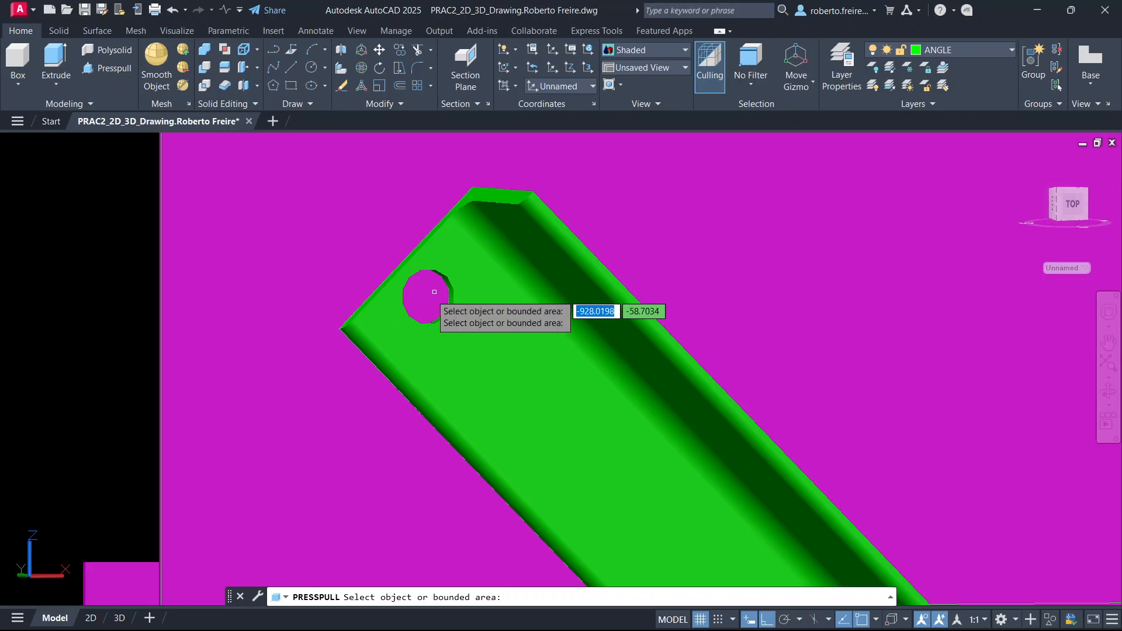
pyautogui.click(429, 294)
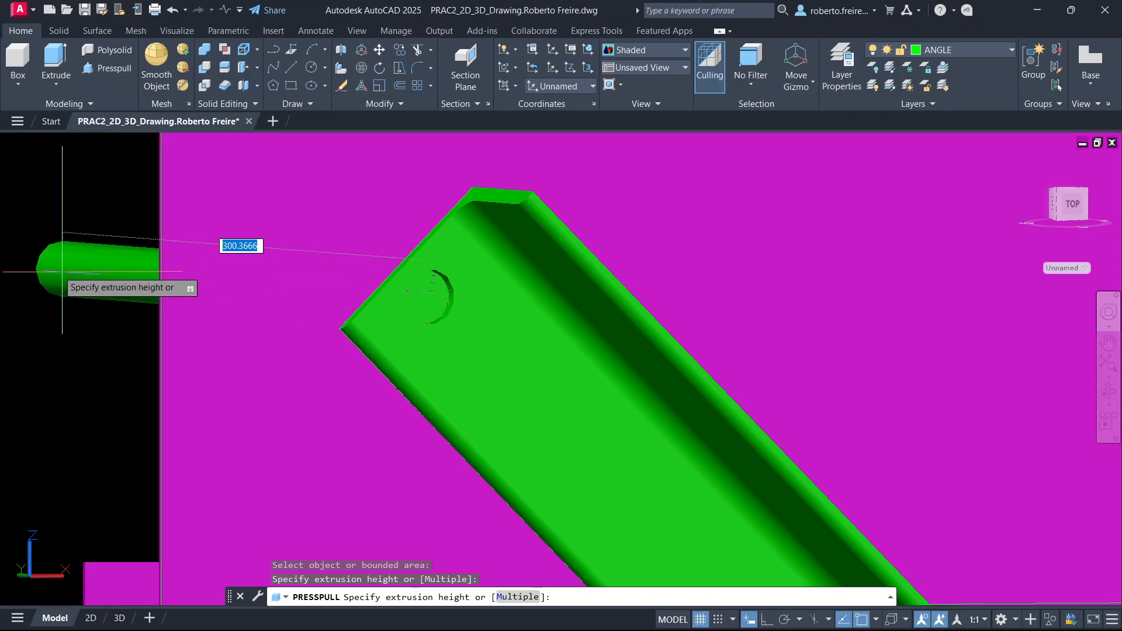
pyautogui.click(57, 269)
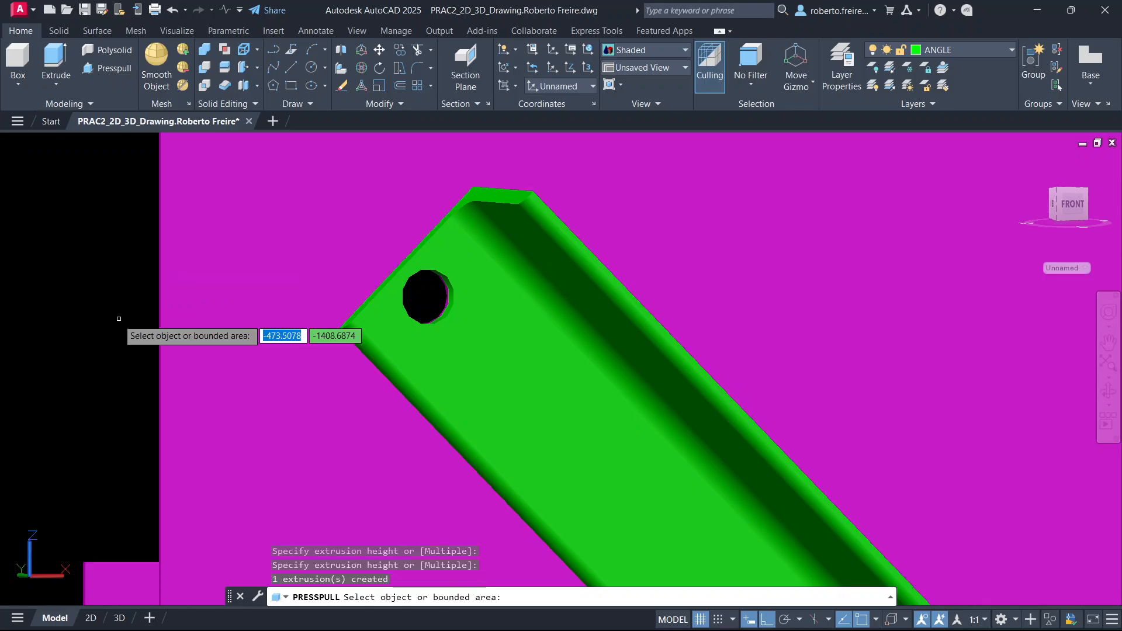
pyautogui.scroll(-4, 142, 327)
pyautogui.scroll(-4, 141, 322)
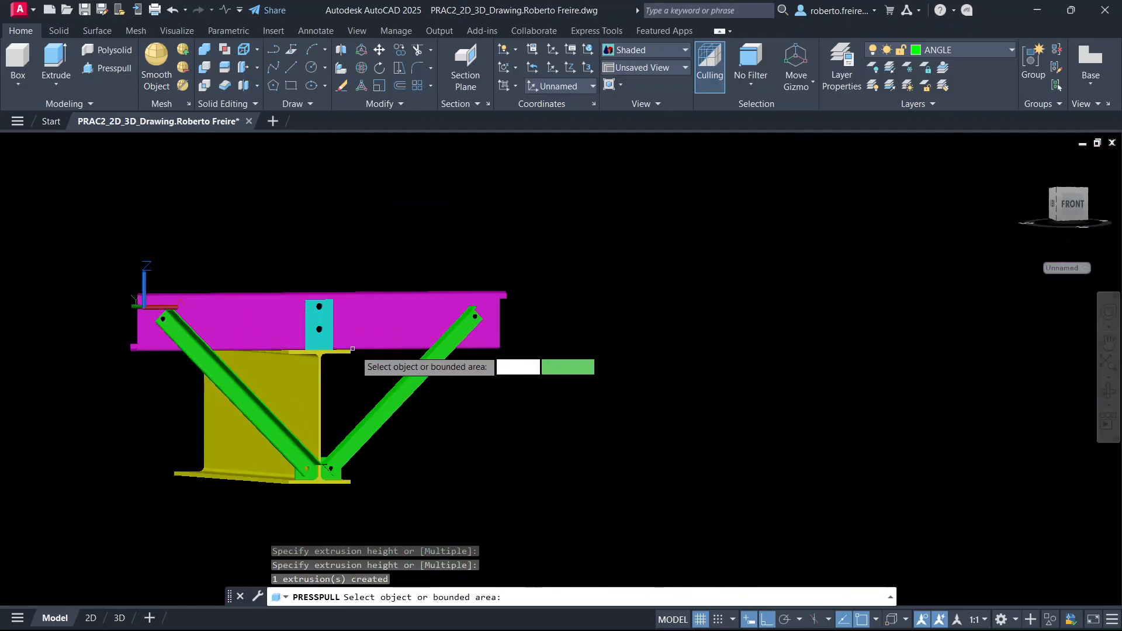
pyautogui.press('Escape')
pyautogui.press('Escape')
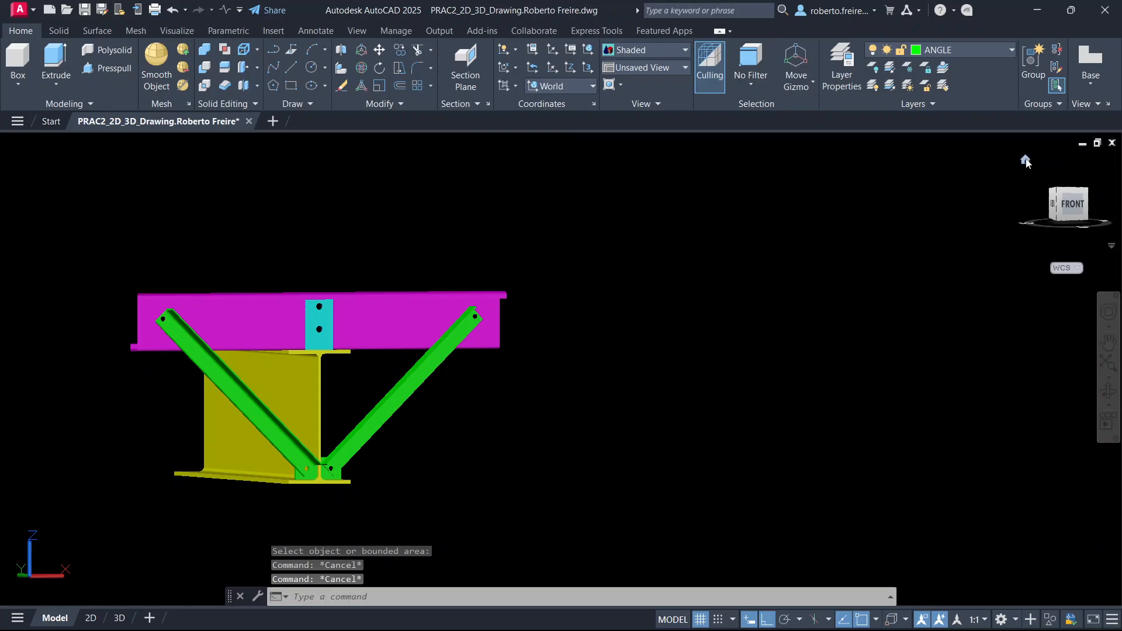
# Return to the Home view in parallel projection and centre the complete assembly with both braces in close view.
pyautogui.click(1025, 160)
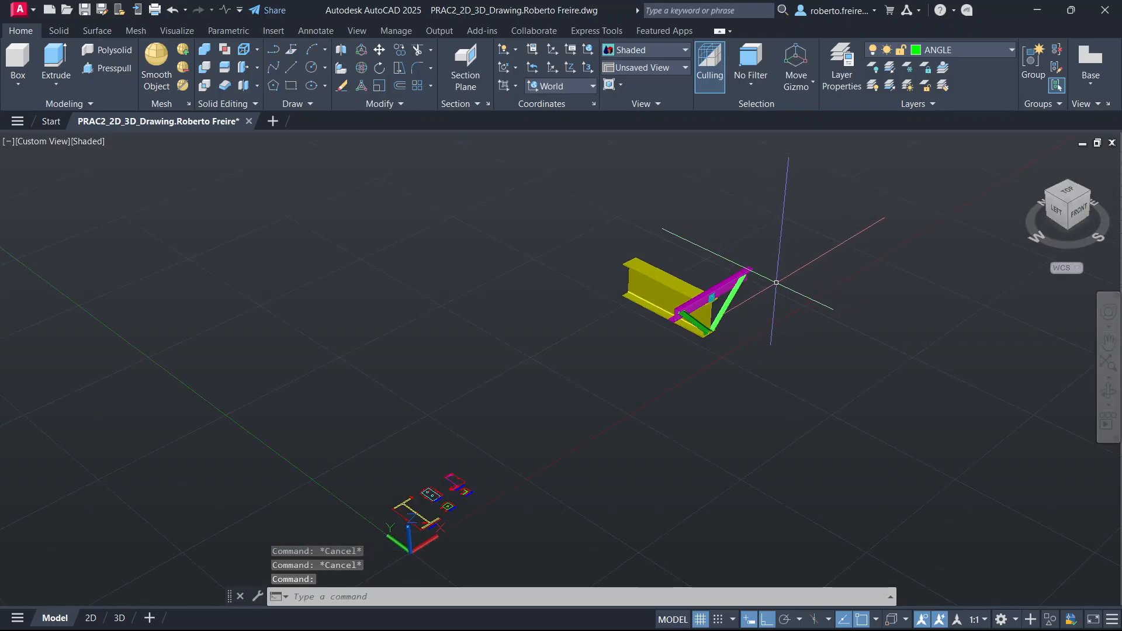
pyautogui.scroll(3, 776, 282)
pyautogui.moveTo(800, 304); pyautogui.dragTo(660, 340, button='middle')
pyautogui.scroll(1, 684, 288)
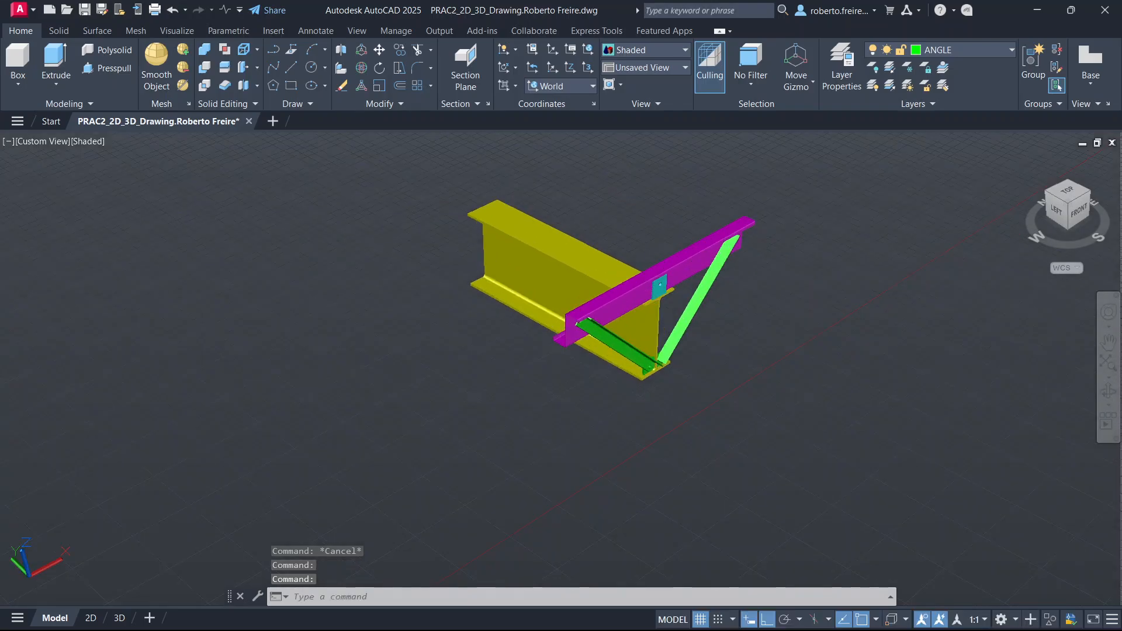
pyautogui.rightClick(1068, 207)
pyautogui.click(987, 233)
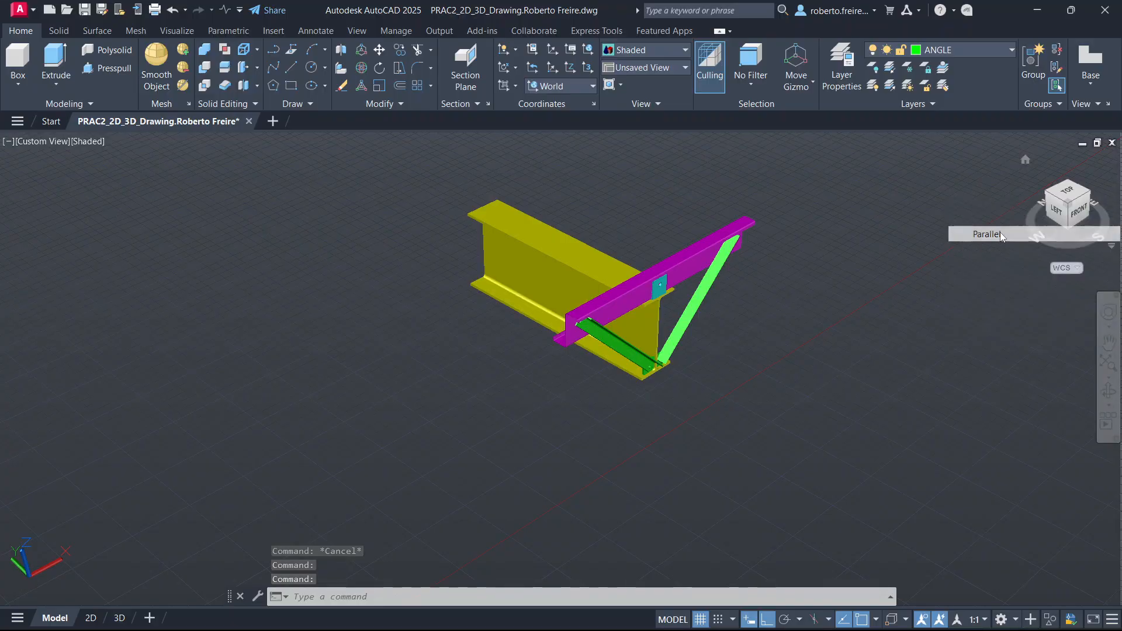
pyautogui.scroll(4, 902, 223)
pyautogui.scroll(-2, 797, 217)
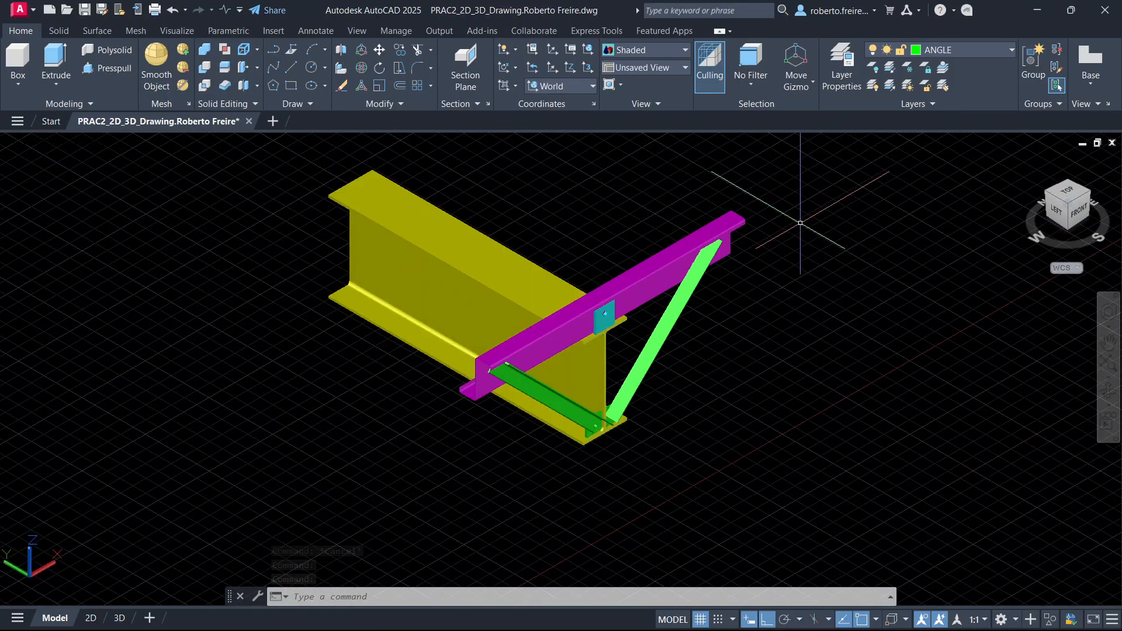
pyautogui.moveTo(728, 208); pyautogui.dragTo(724, 256, button='middle')
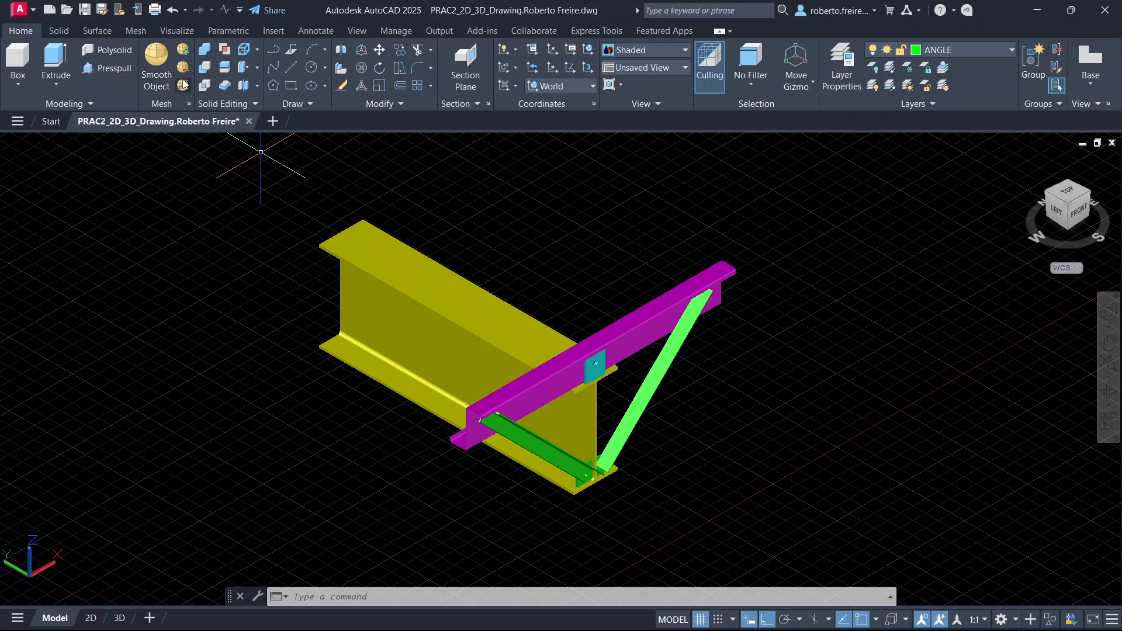
# Join the beam, purlin, plates and both angle braces into one solid with Union.
pyautogui.click(205, 52)
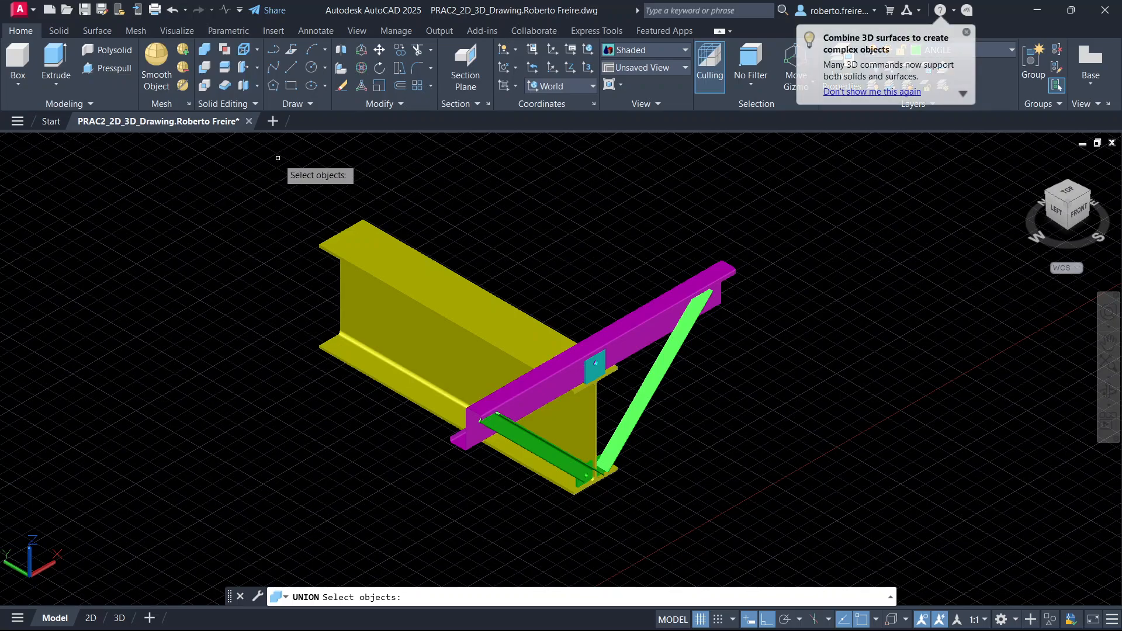
pyautogui.click(277, 157)
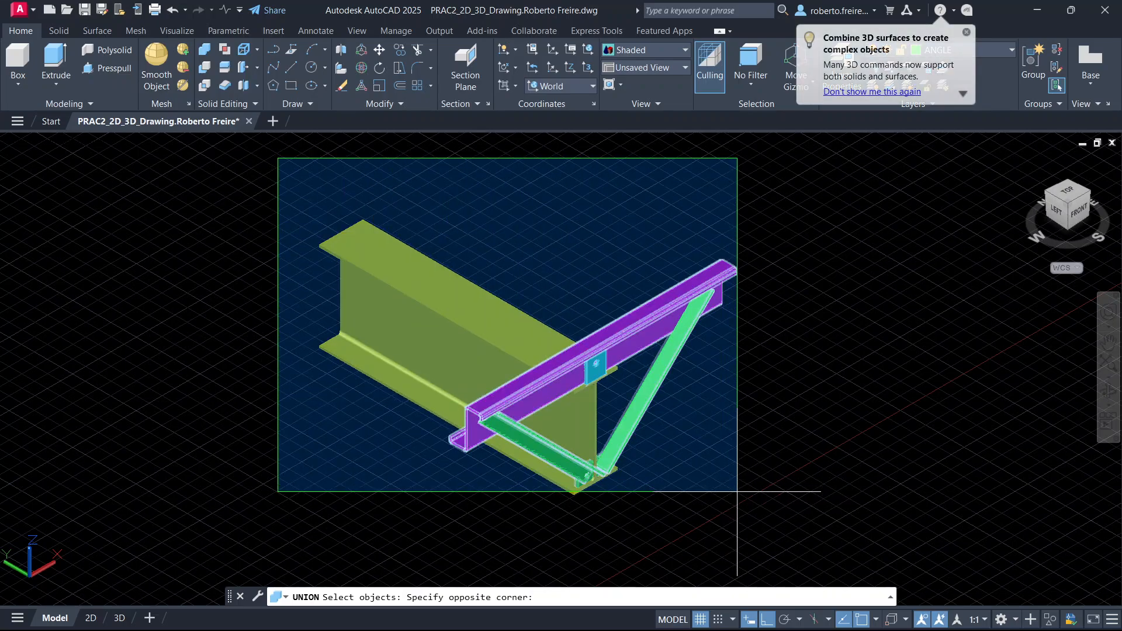
pyautogui.click(819, 537)
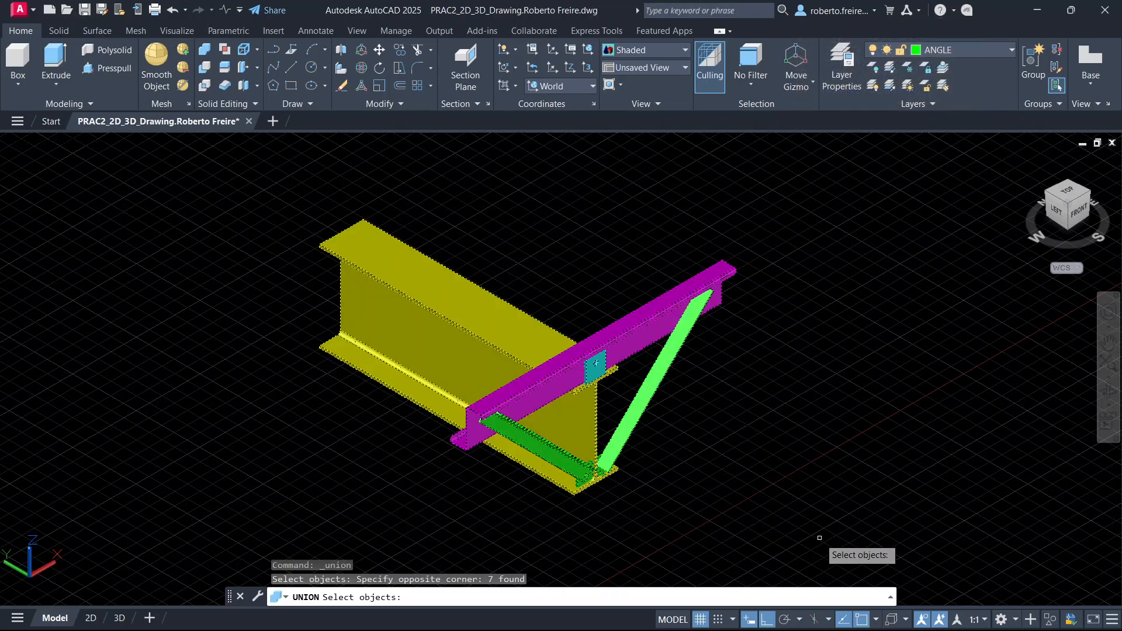
pyautogui.press('Return')
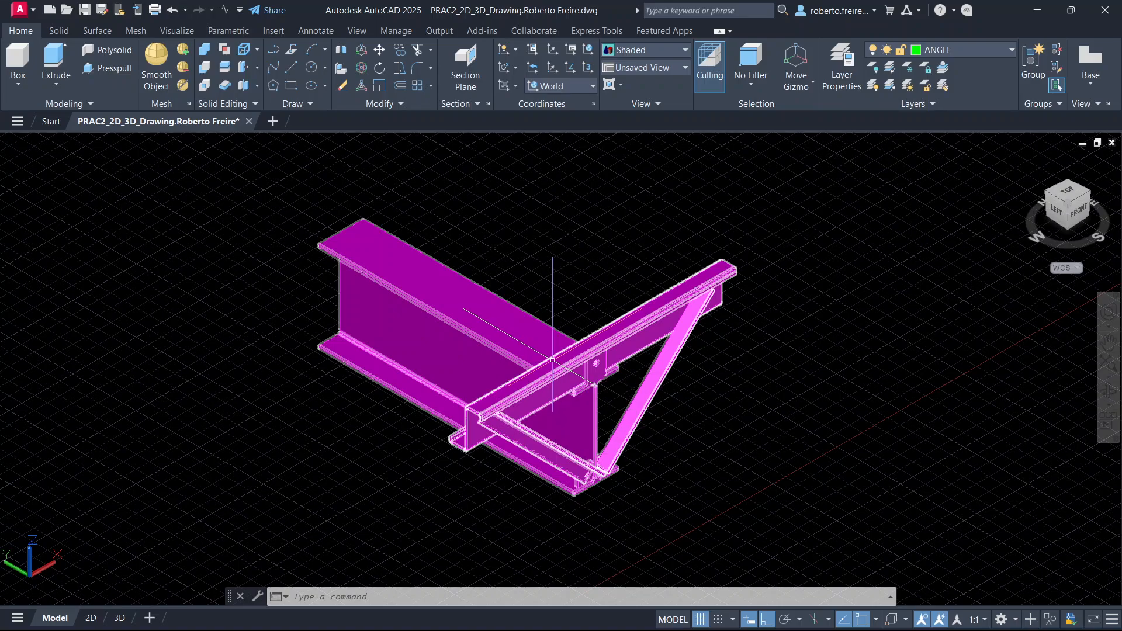
# Open the Materials Browser and check the fly bracing material table in section 12 of the specifications PDF in Edge.
pyautogui.click(186, 31)
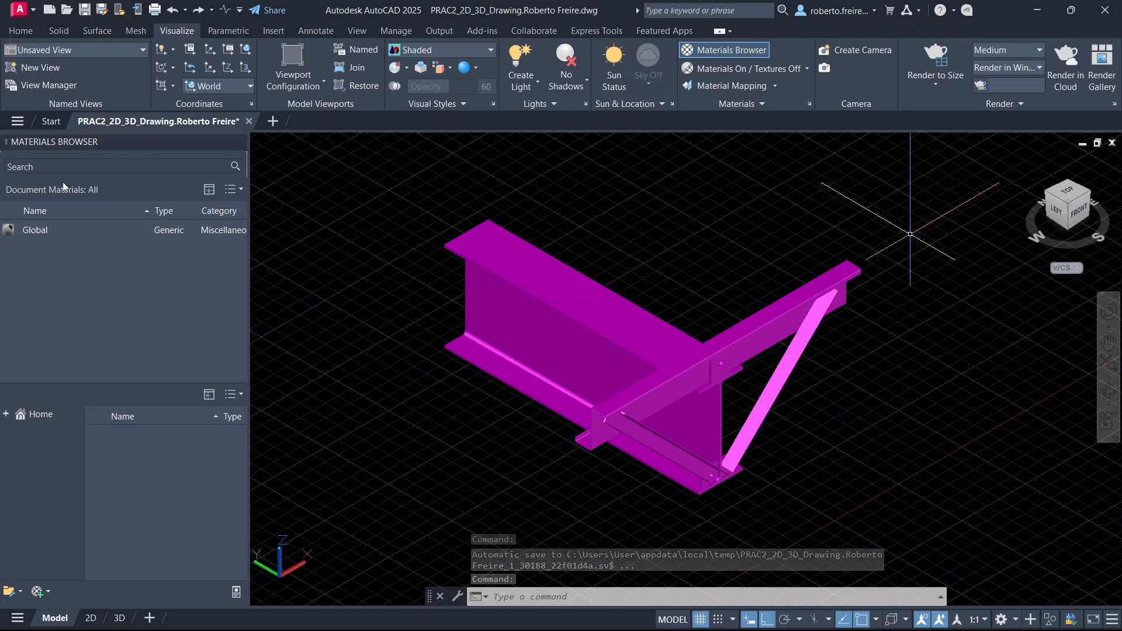
pyautogui.click(37, 168)
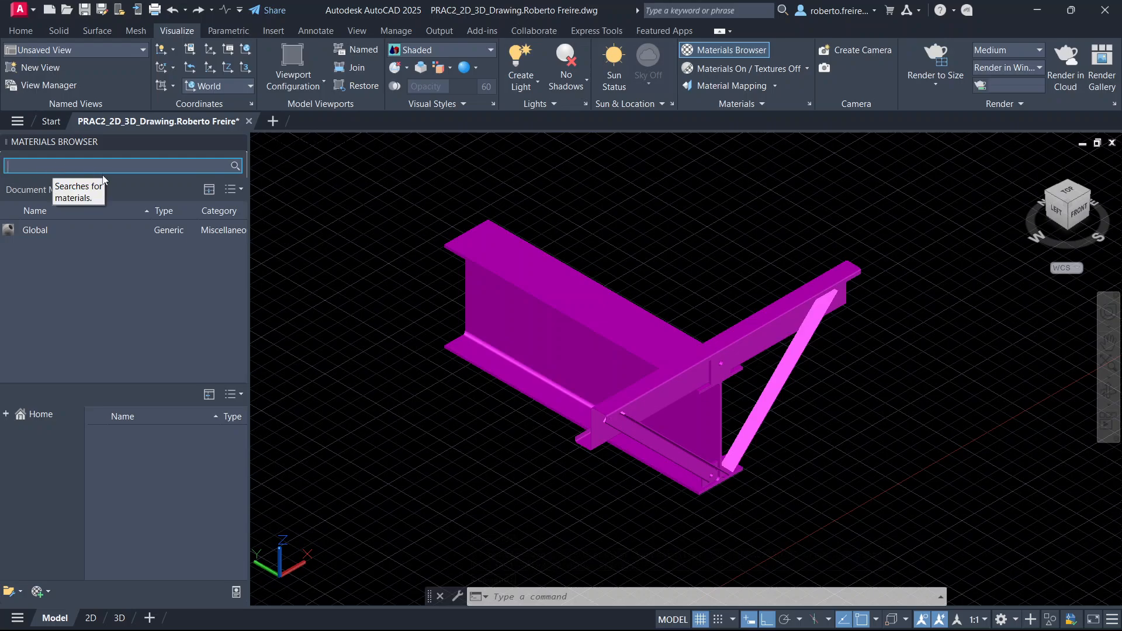
pyautogui.moveTo(464, 615)
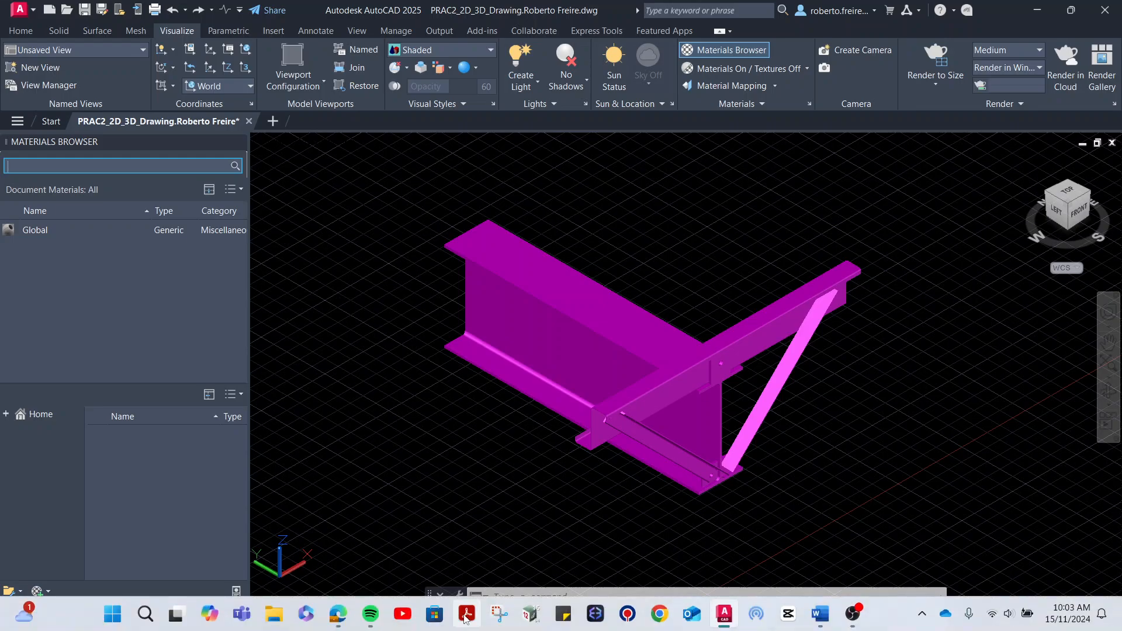
pyautogui.click(337, 615)
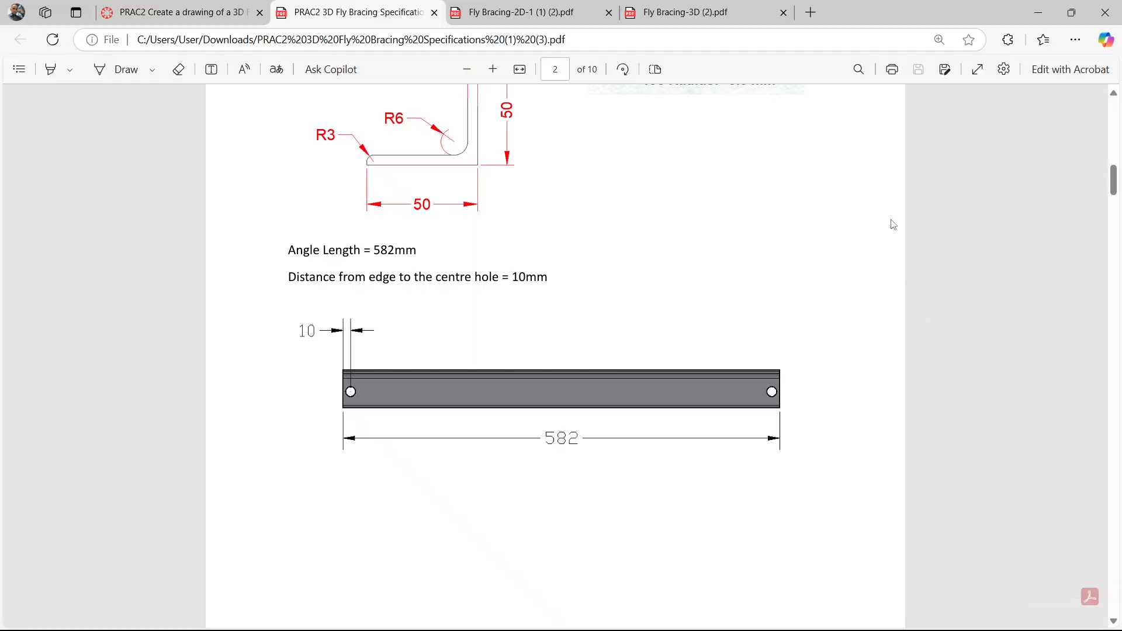
pyautogui.moveTo(1112, 195); pyautogui.dragTo(1105, 448)
pyautogui.moveTo(1104, 465); pyautogui.dragTo(1106, 533)
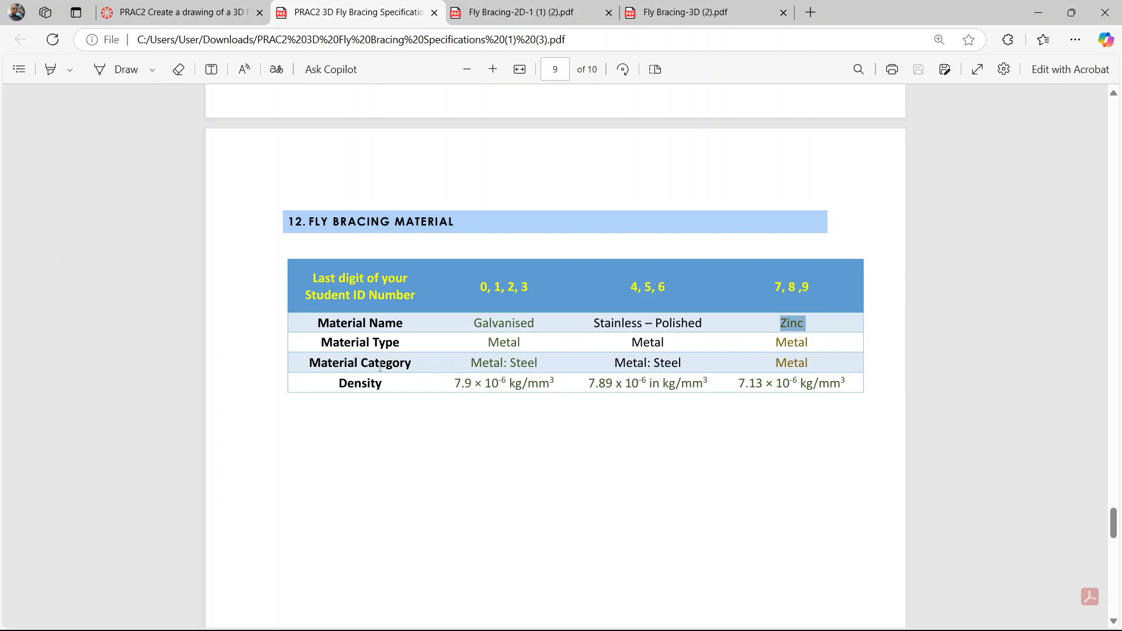
pyautogui.click(1038, 16)
# Return to AutoCAD, search the materials for "zinc" and add the Zinc metal to the document materials.
pyautogui.click(68, 167)
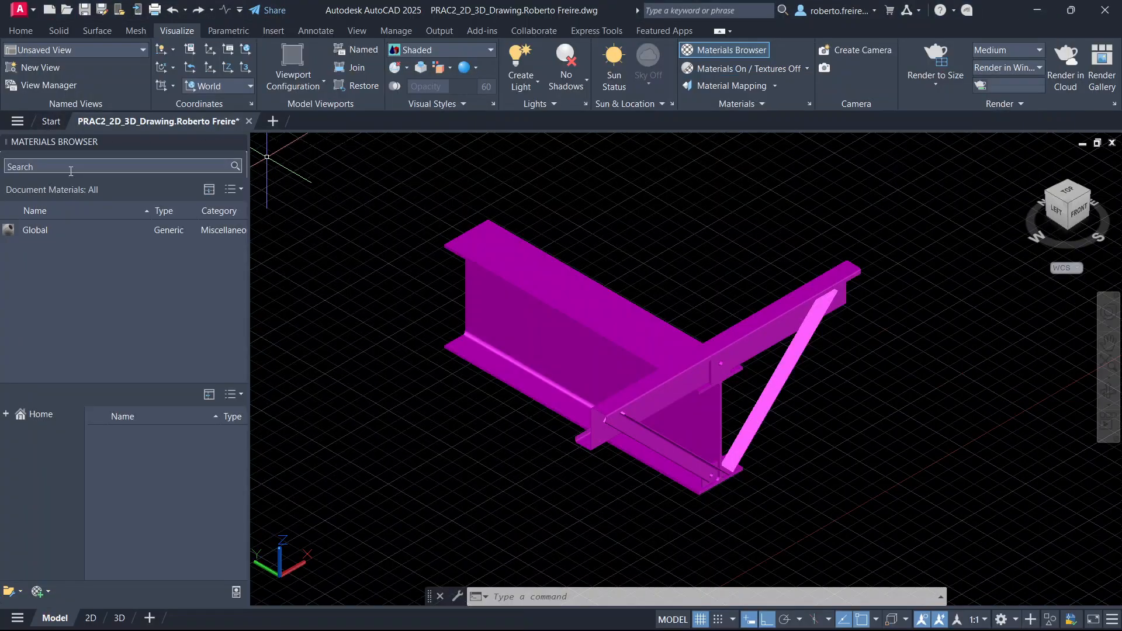
pyautogui.write('zinc')
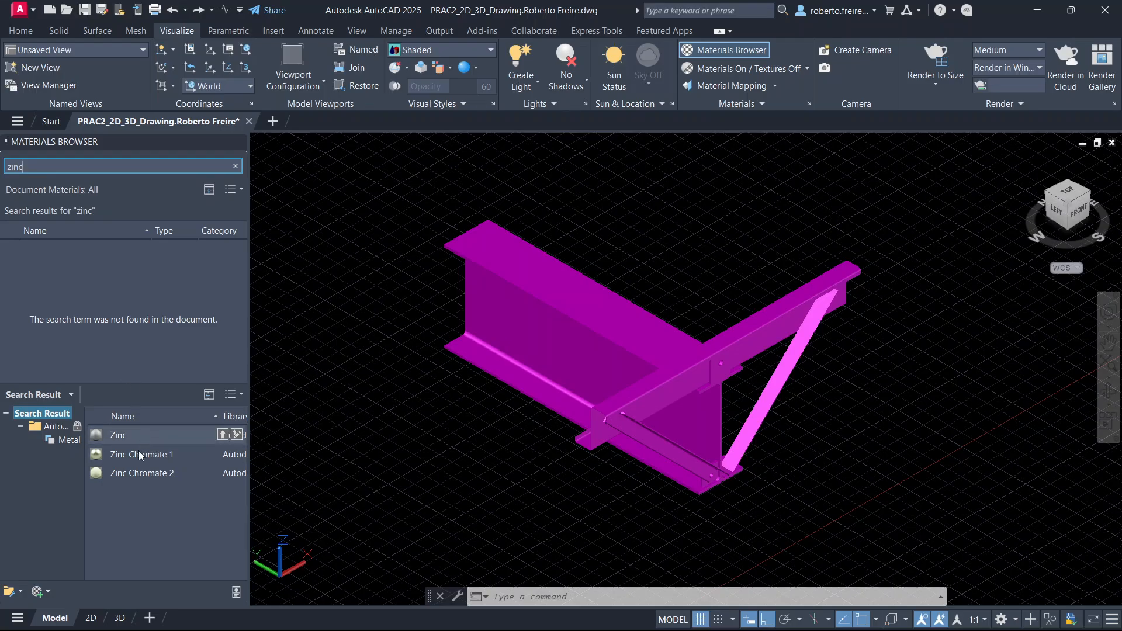
pyautogui.moveTo(250, 342); pyautogui.dragTo(407, 341)
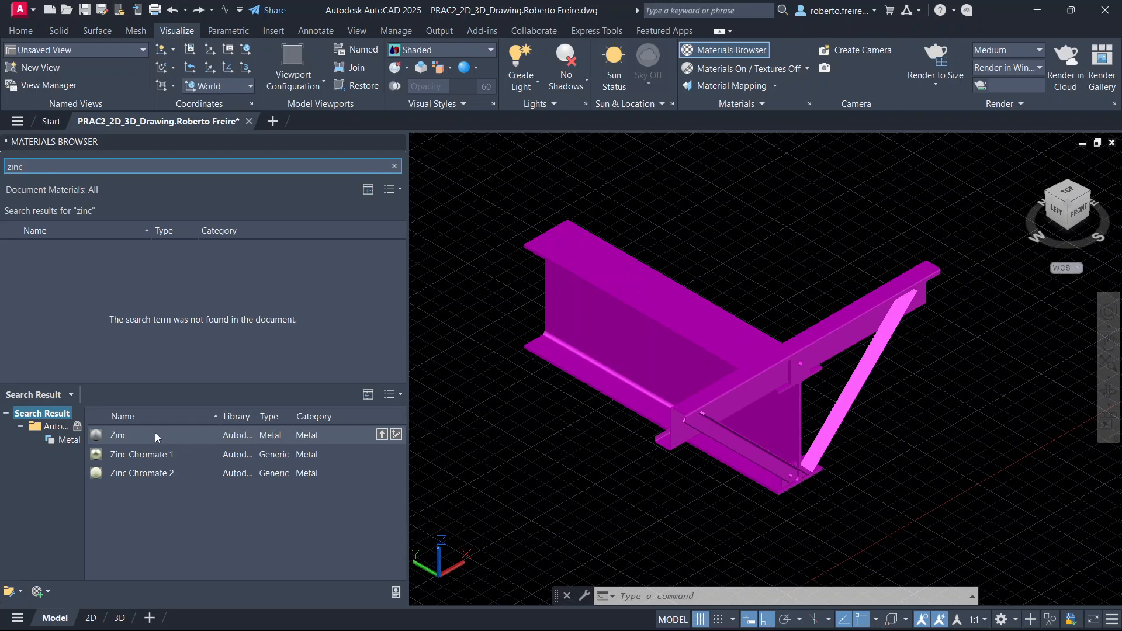
pyautogui.moveTo(136, 436); pyautogui.dragTo(173, 374)
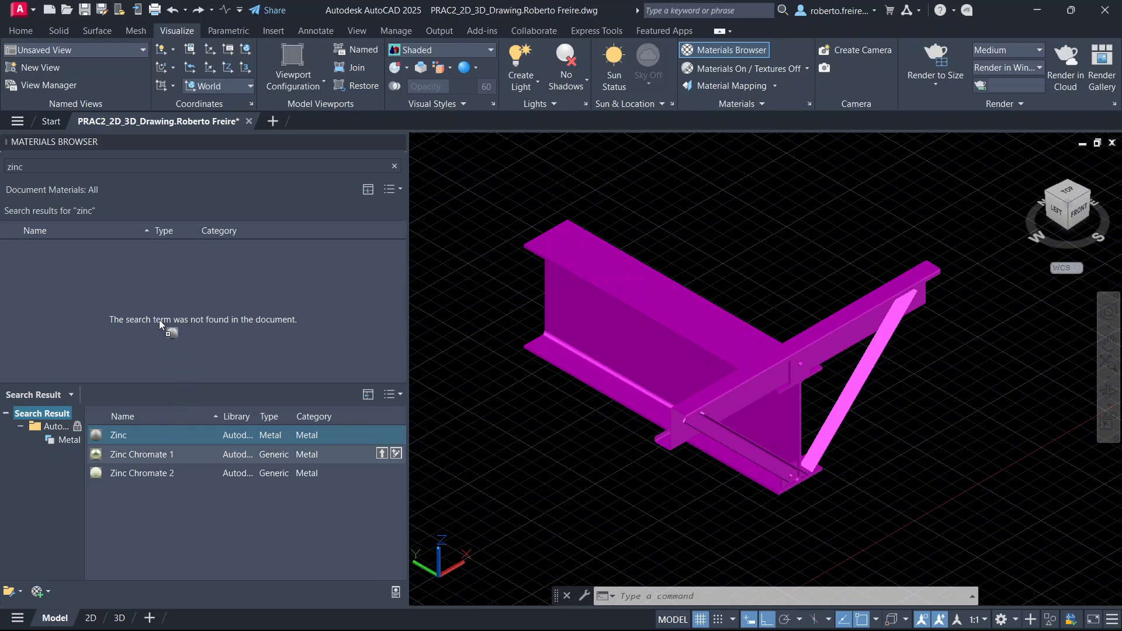
pyautogui.moveTo(159, 306); pyautogui.dragTo(158, 307)
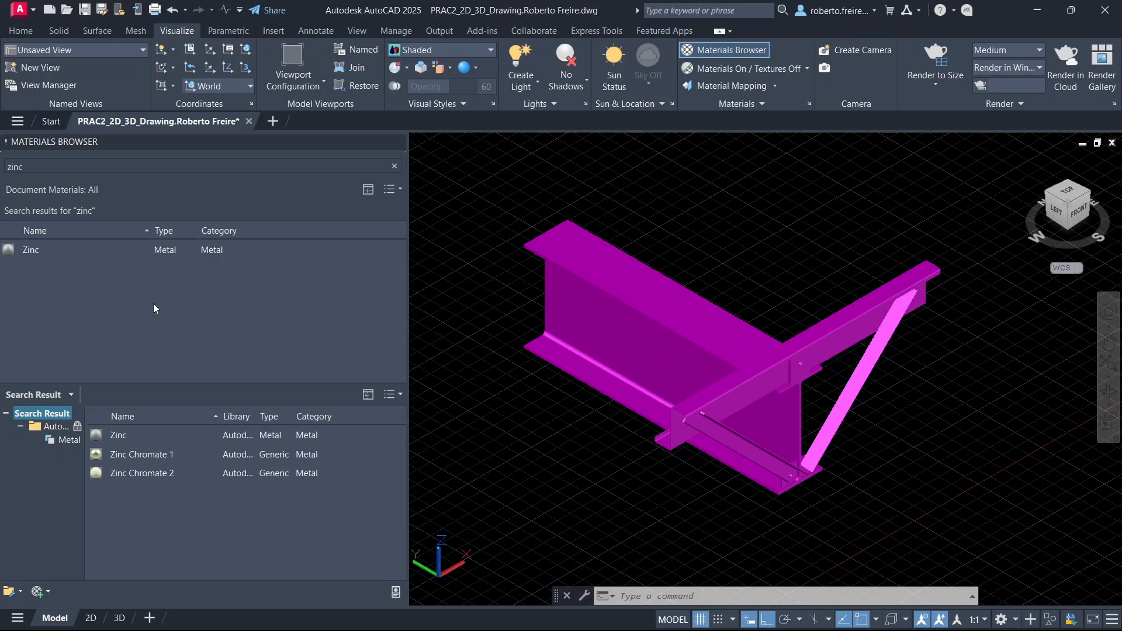
# Apply the Zinc material to the united steel assembly and close the Materials Browser.
pyautogui.click(31, 250)
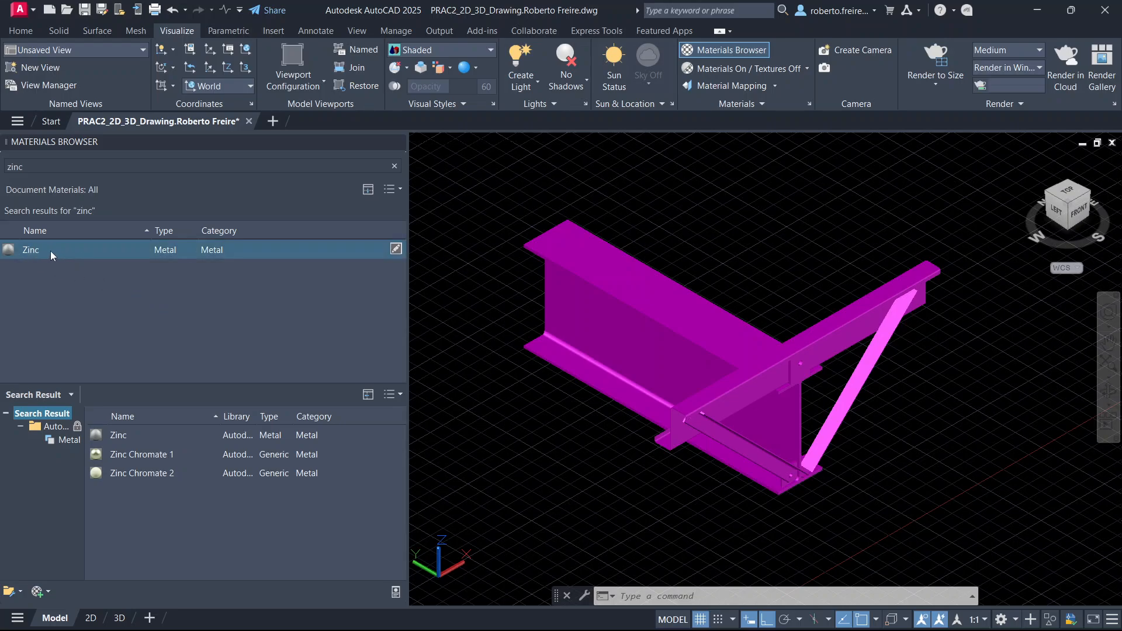
pyautogui.moveTo(38, 248); pyautogui.dragTo(574, 293)
pyautogui.moveTo(643, 316); pyautogui.dragTo(648, 326)
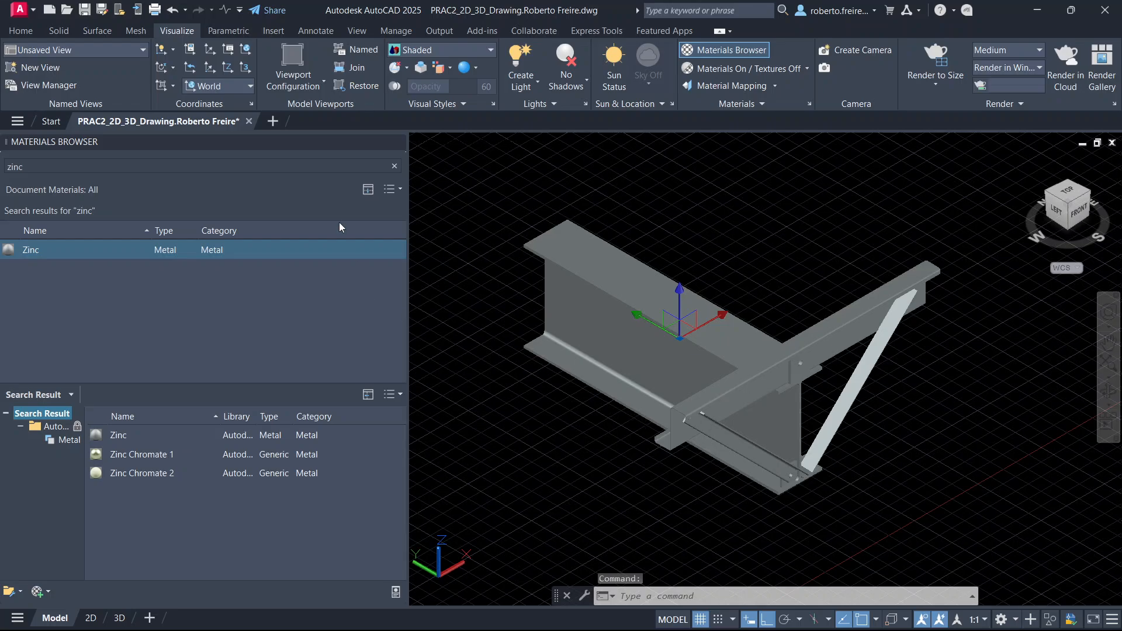
pyautogui.click(398, 142)
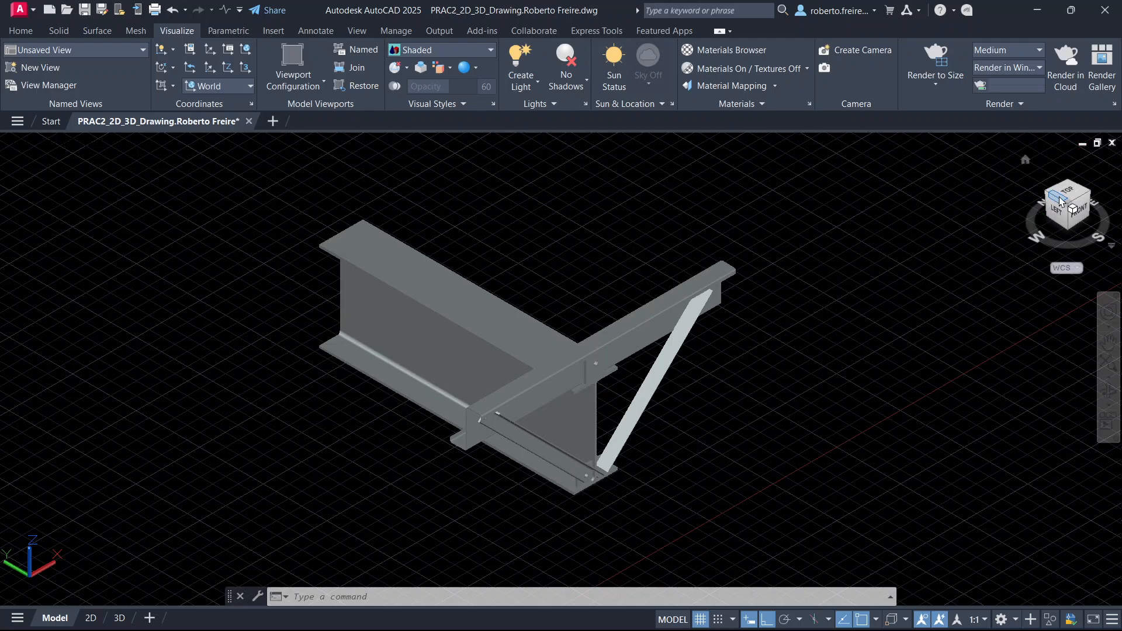
# Set the view projection to Perspective and the visual style to Realistic.
pyautogui.rightClick(1046, 209)
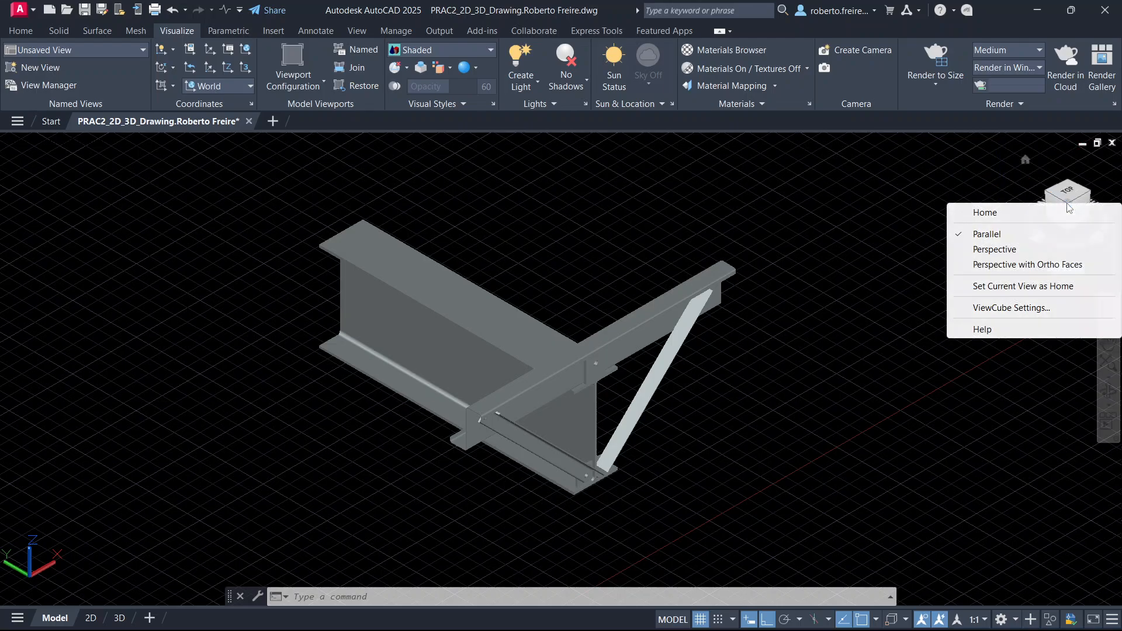
pyautogui.click(1014, 249)
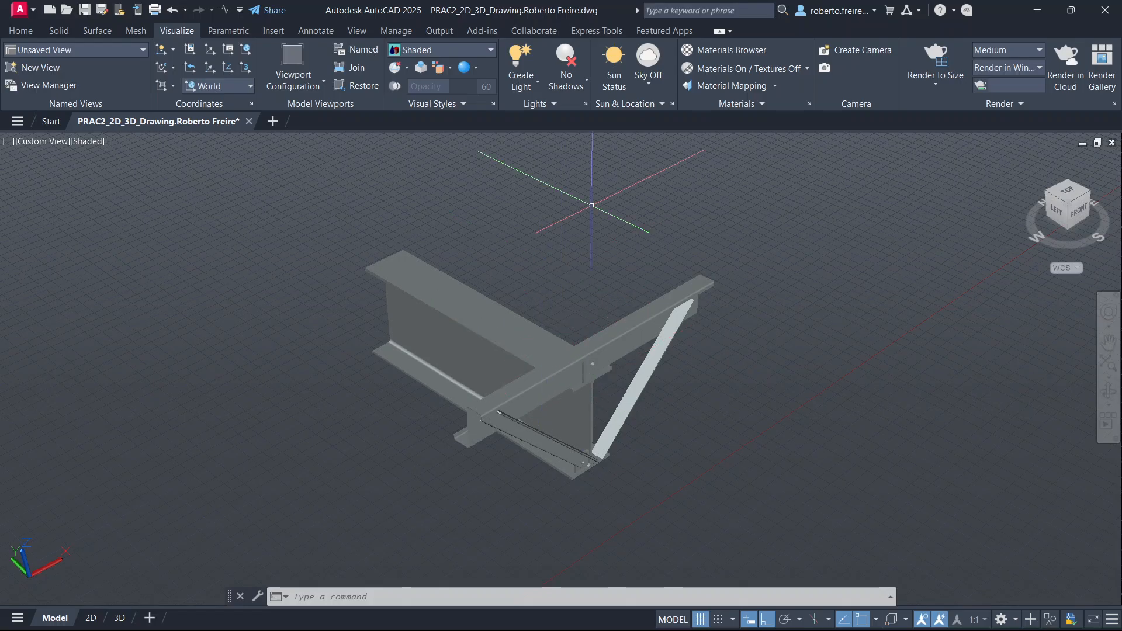
pyautogui.click(448, 55)
pyautogui.click(596, 84)
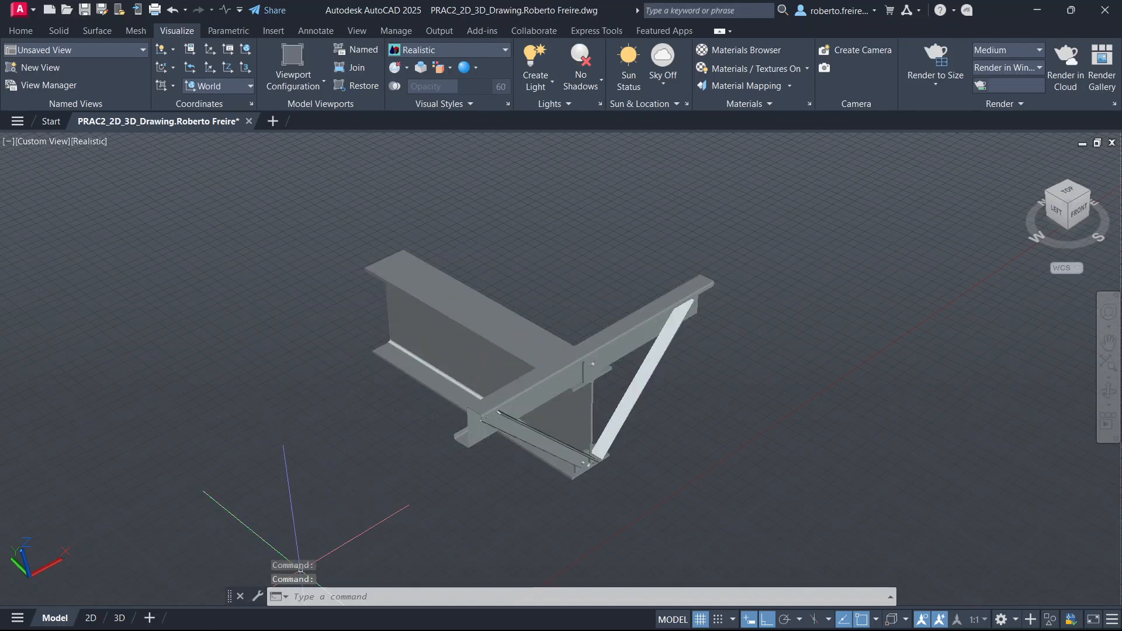
# Read the volume, mass and centroid section and the rendering section of the specifications PDF in Edge, and return to AutoCAD.
pyautogui.moveTo(402, 624)
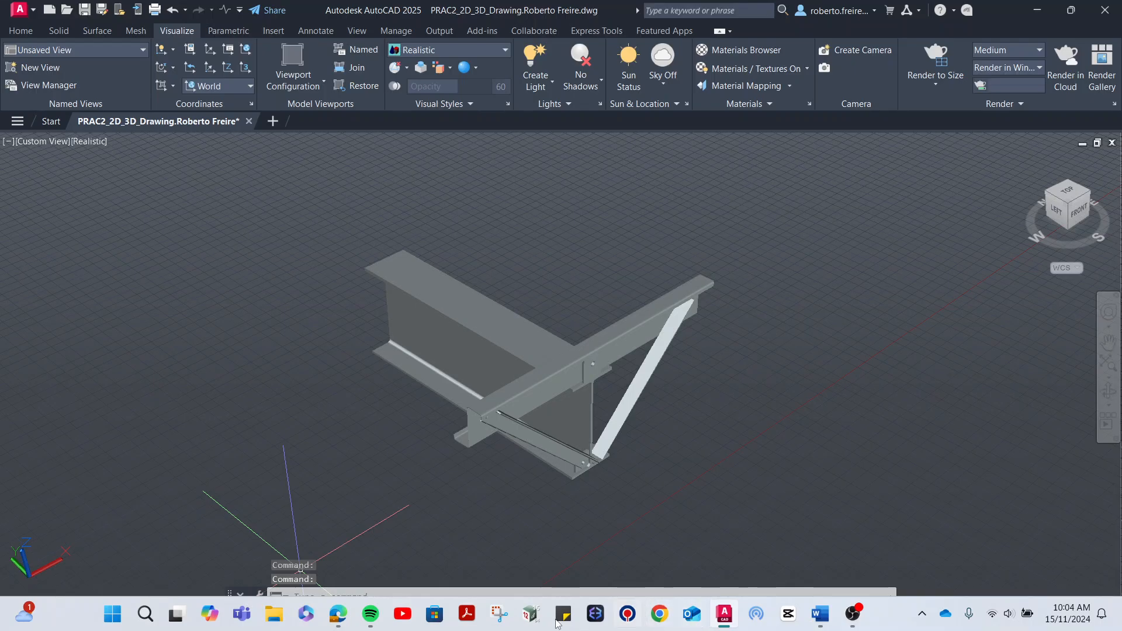
pyautogui.click(337, 613)
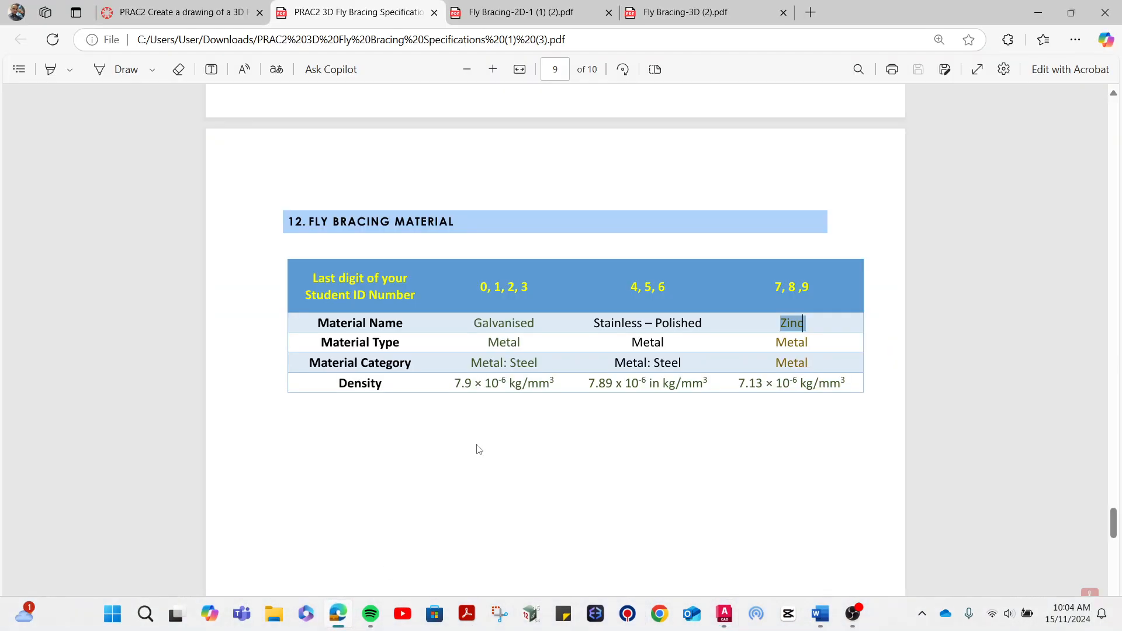
pyautogui.scroll(-10, 461, 435)
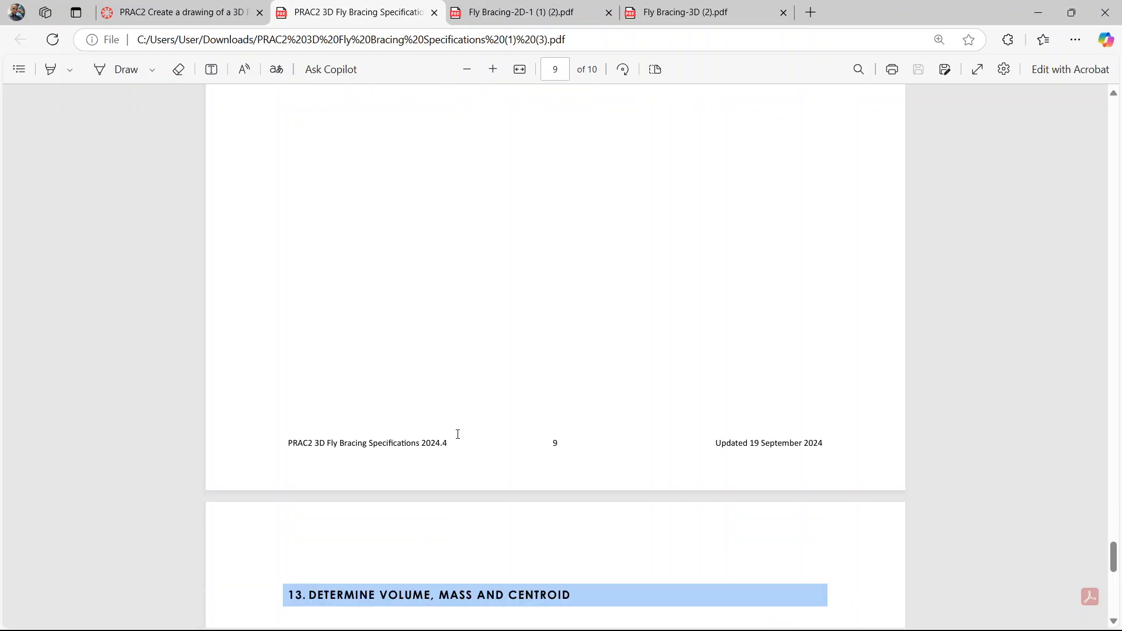
pyautogui.scroll(-5, 458, 434)
pyautogui.scroll(-1, 378, 369)
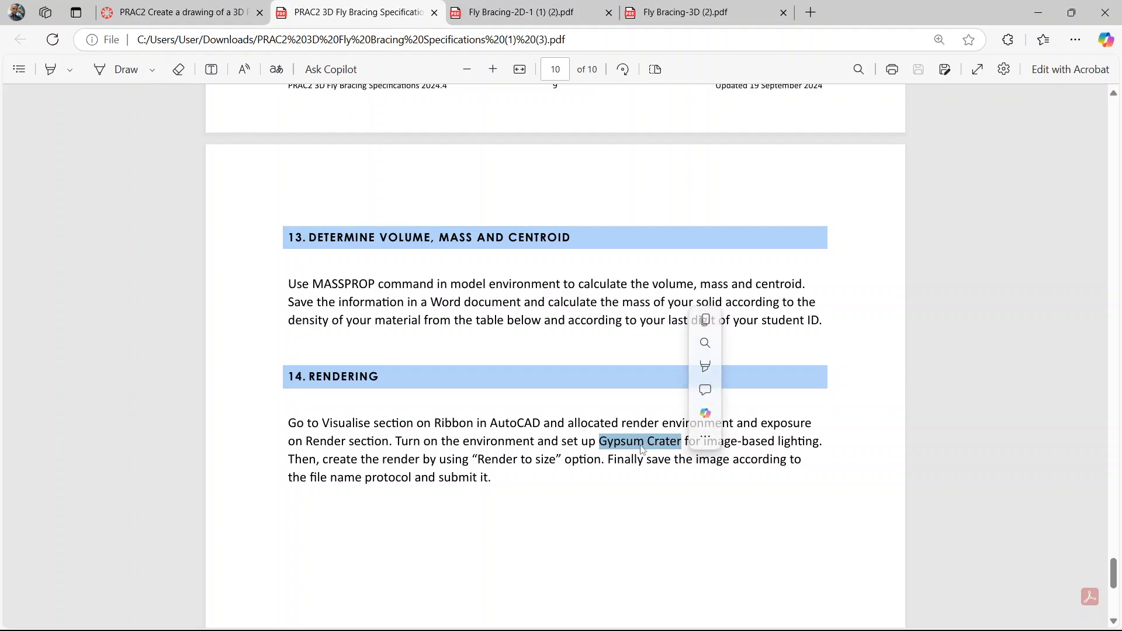
pyautogui.click(1039, 13)
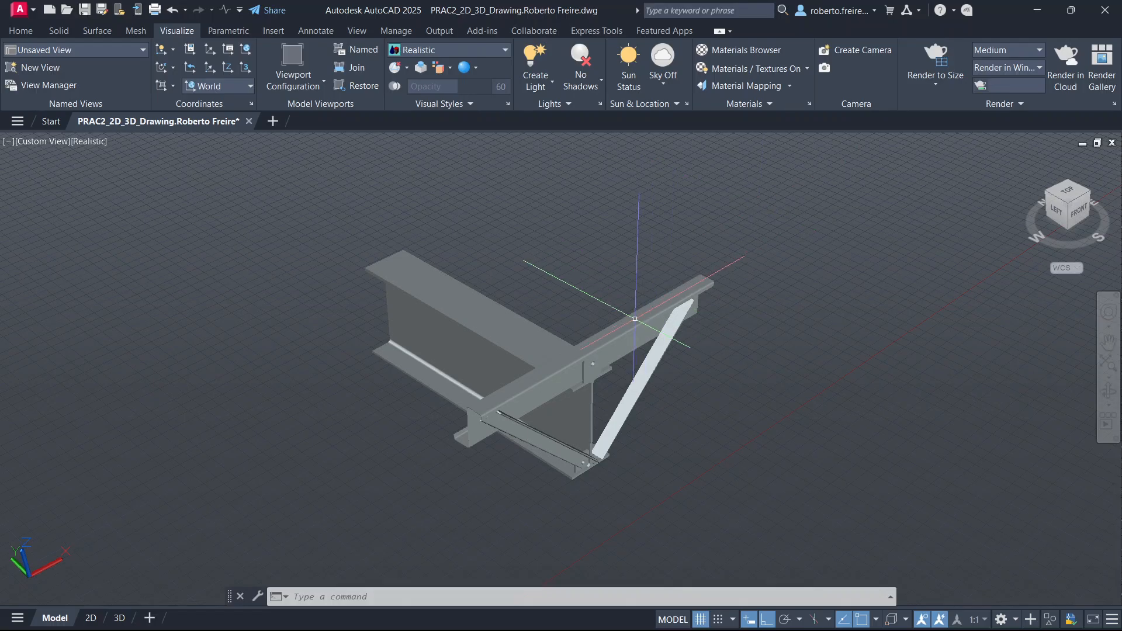
# Turn on the render environment with Gypsum Crater as the image-based lighting and close the environment settings.
pyautogui.click(1008, 104)
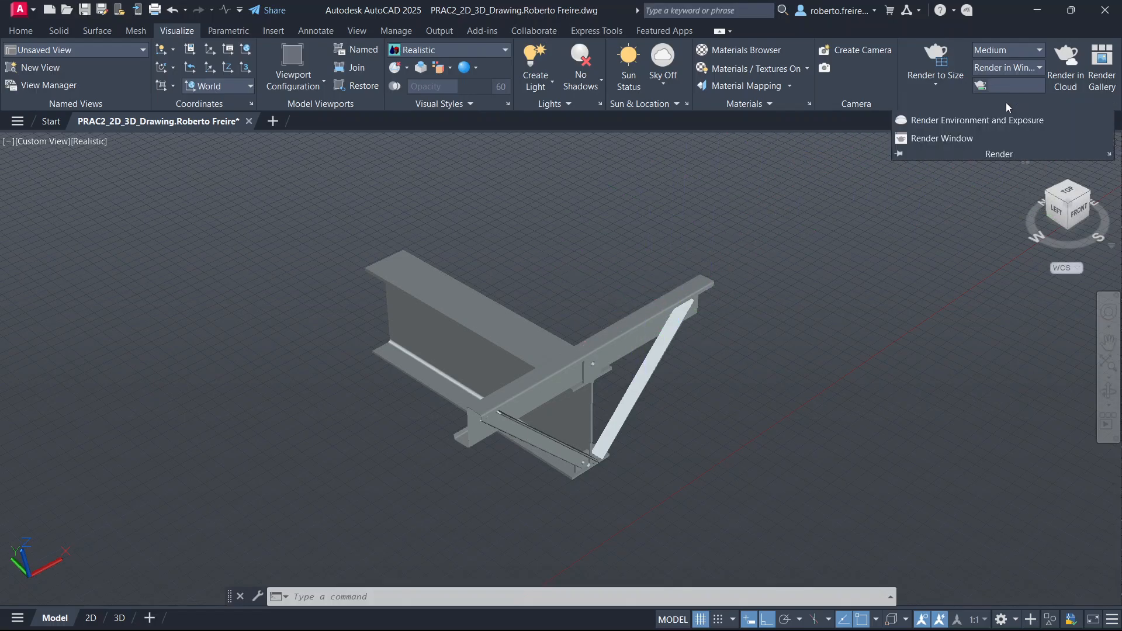
pyautogui.click(967, 120)
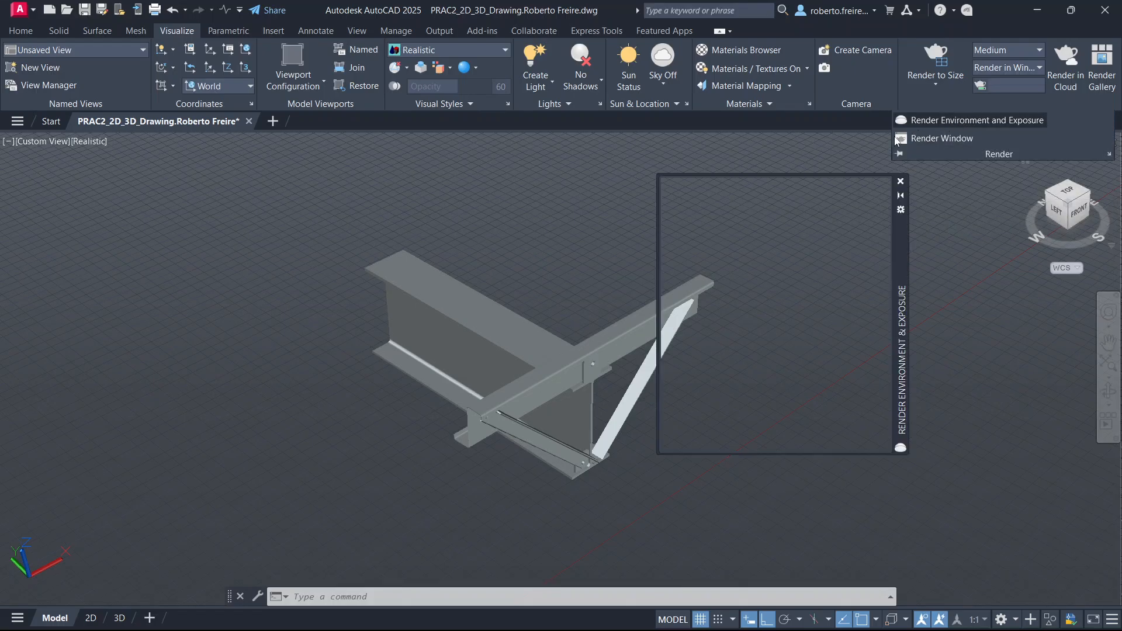
pyautogui.click(774, 211)
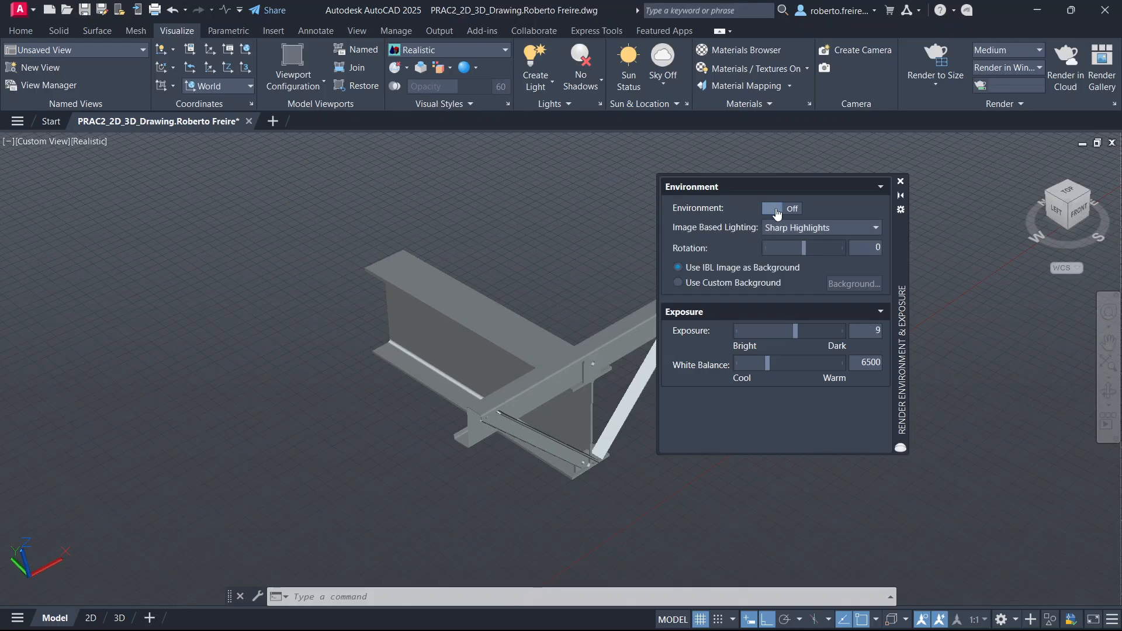
pyautogui.click(854, 228)
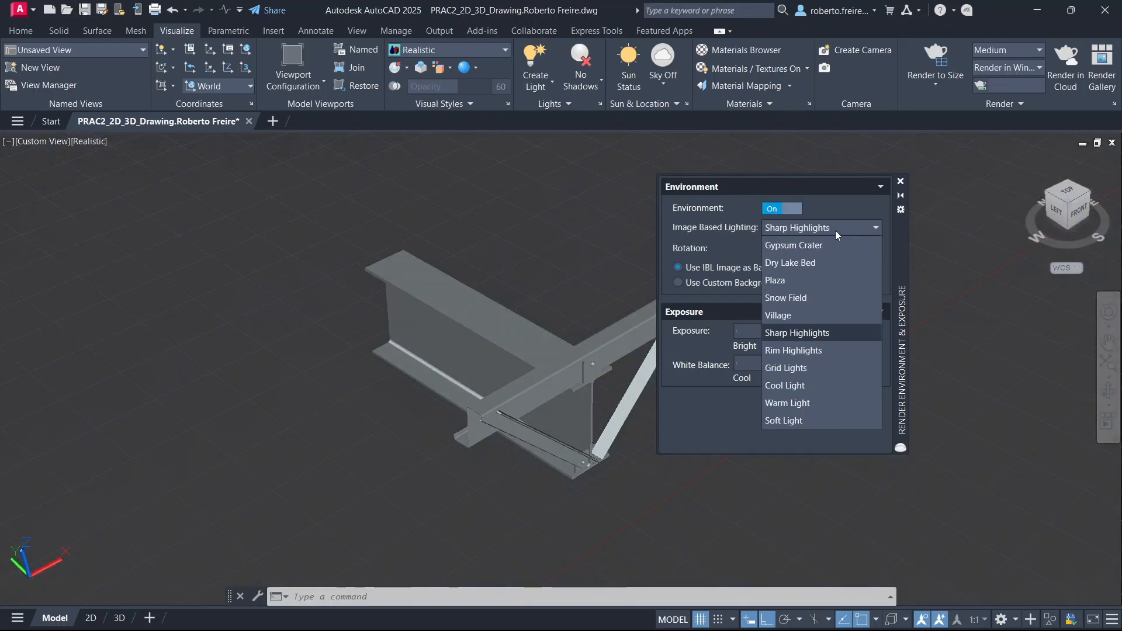
pyautogui.click(788, 246)
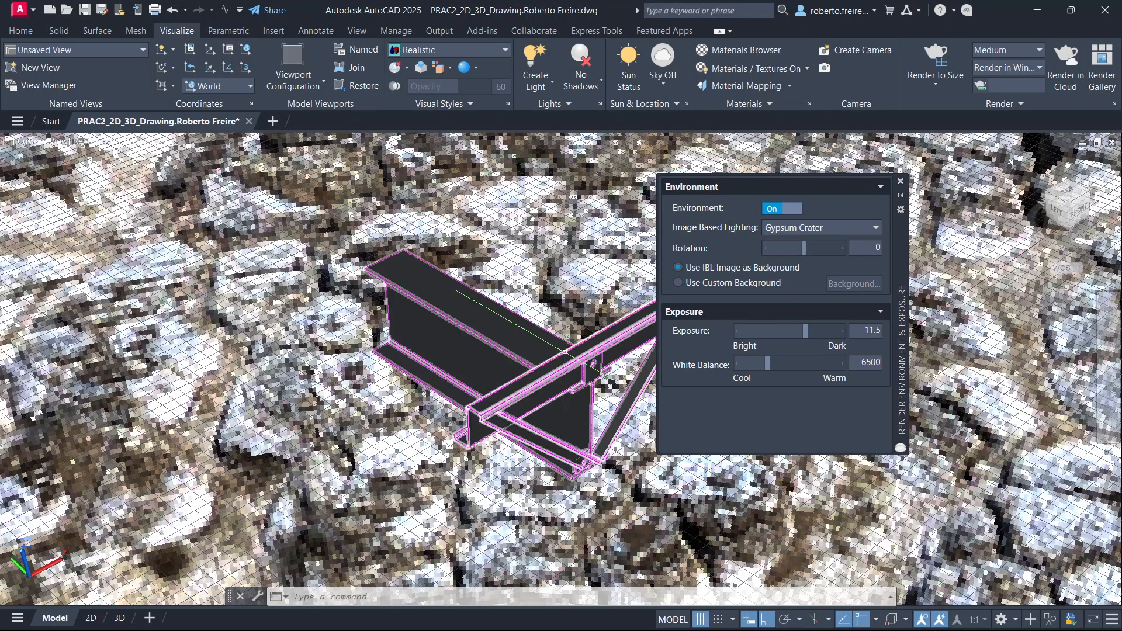
pyautogui.click(901, 181)
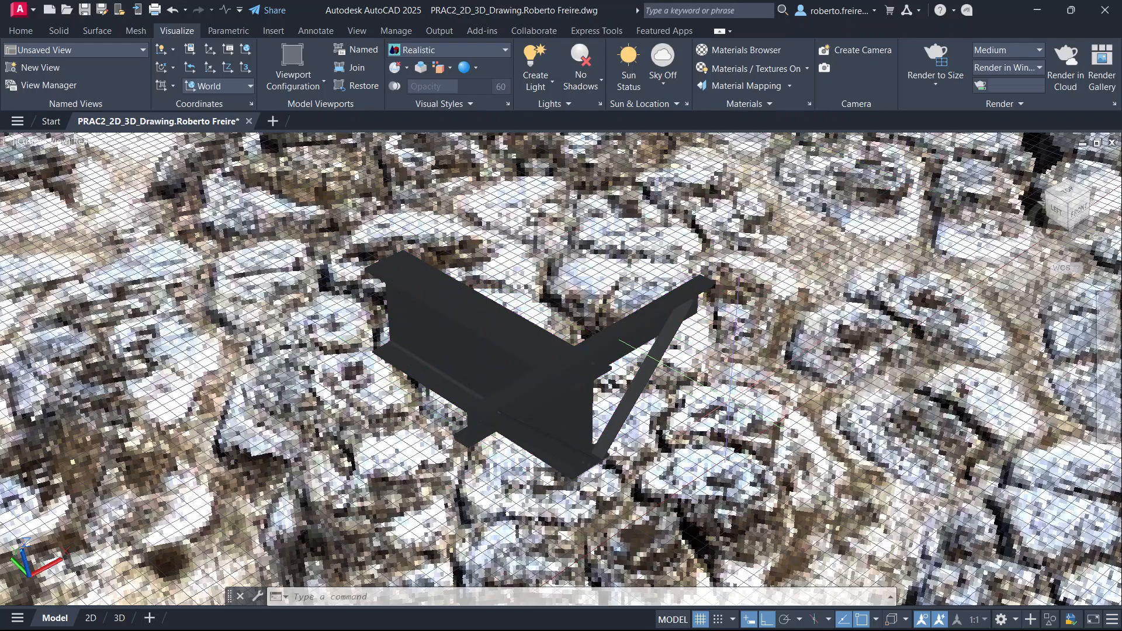
# Render the assembly with Render to Size, cancel saving the output file and close the render window.
pyautogui.click(937, 54)
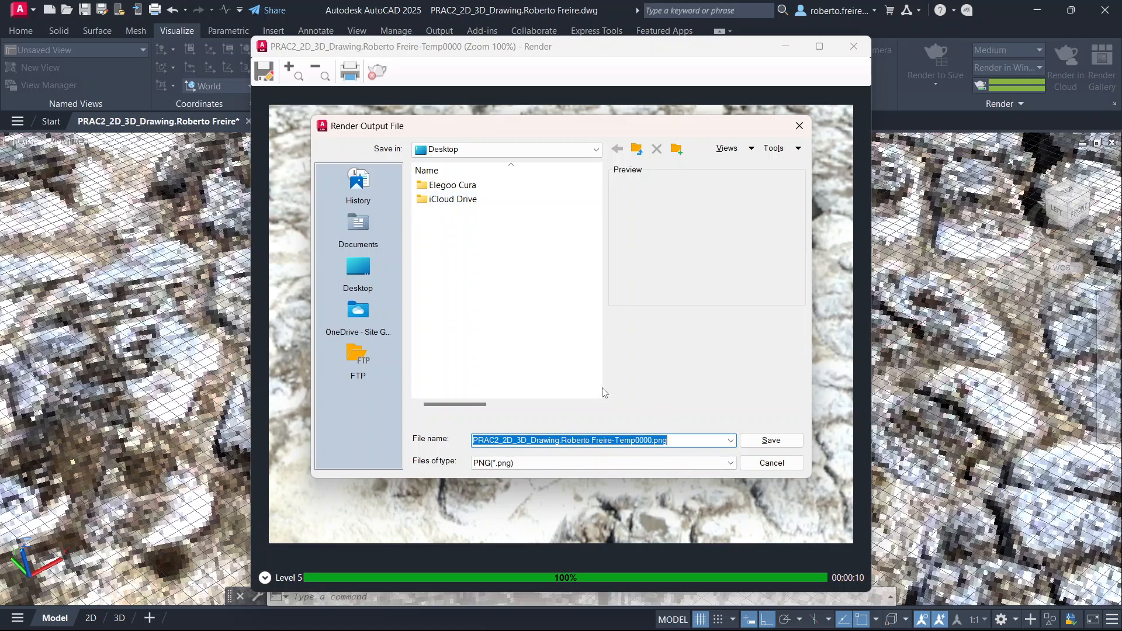
pyautogui.click(773, 466)
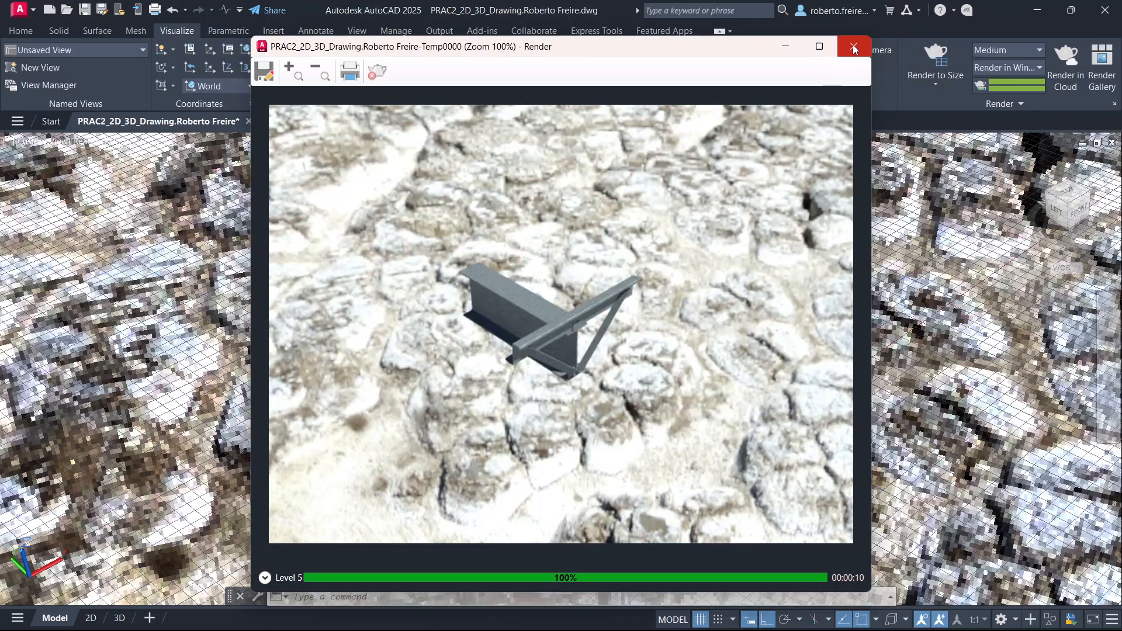
pyautogui.click(852, 52)
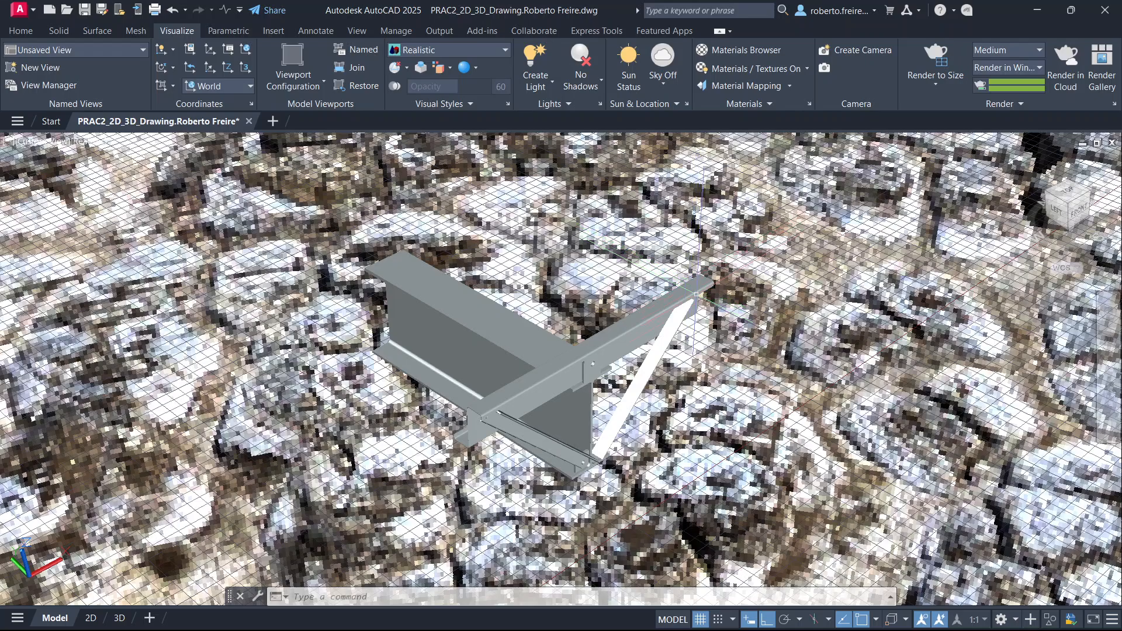
# Switch to the 3D layout and make layer 0 current.
pyautogui.click(118, 618)
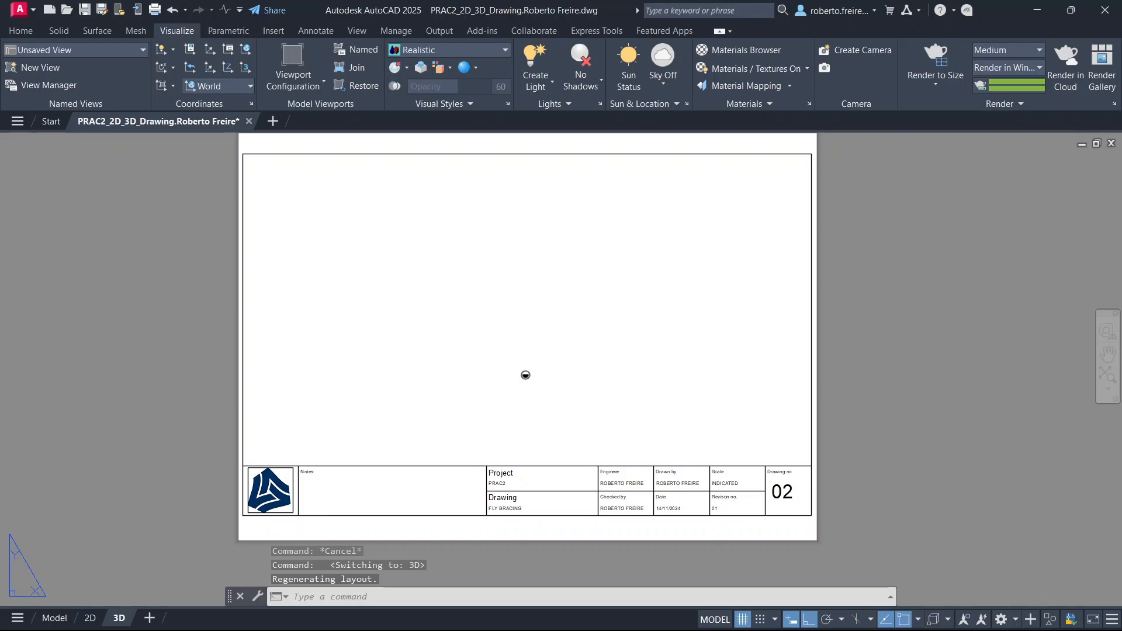
pyautogui.press('Escape')
pyautogui.press('Escape')
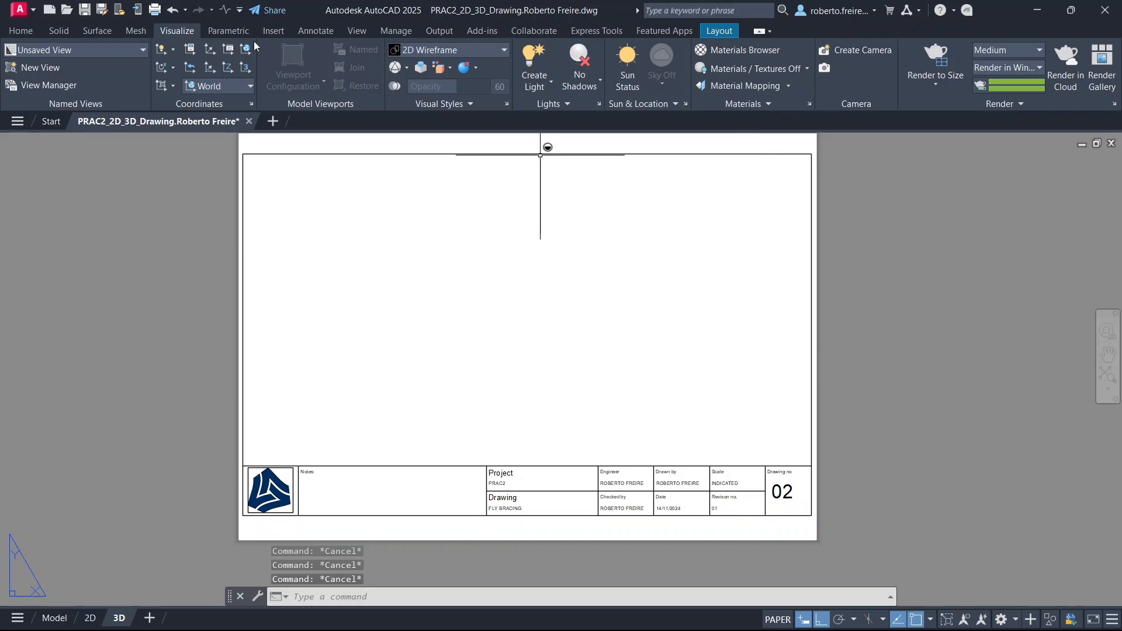
pyautogui.click(27, 30)
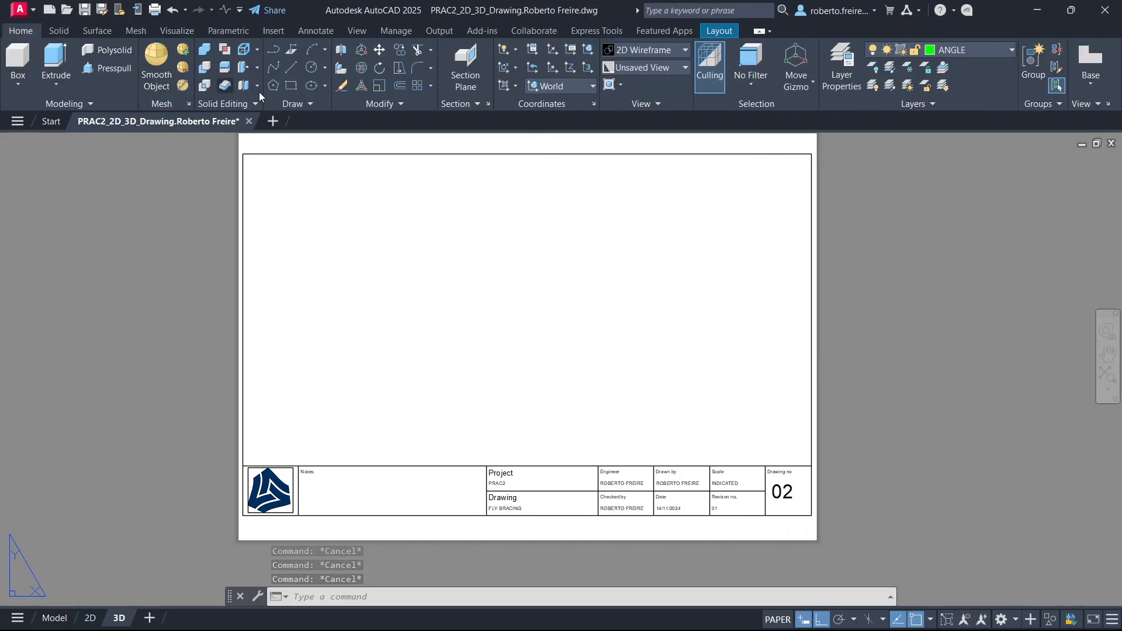
pyautogui.click(1001, 47)
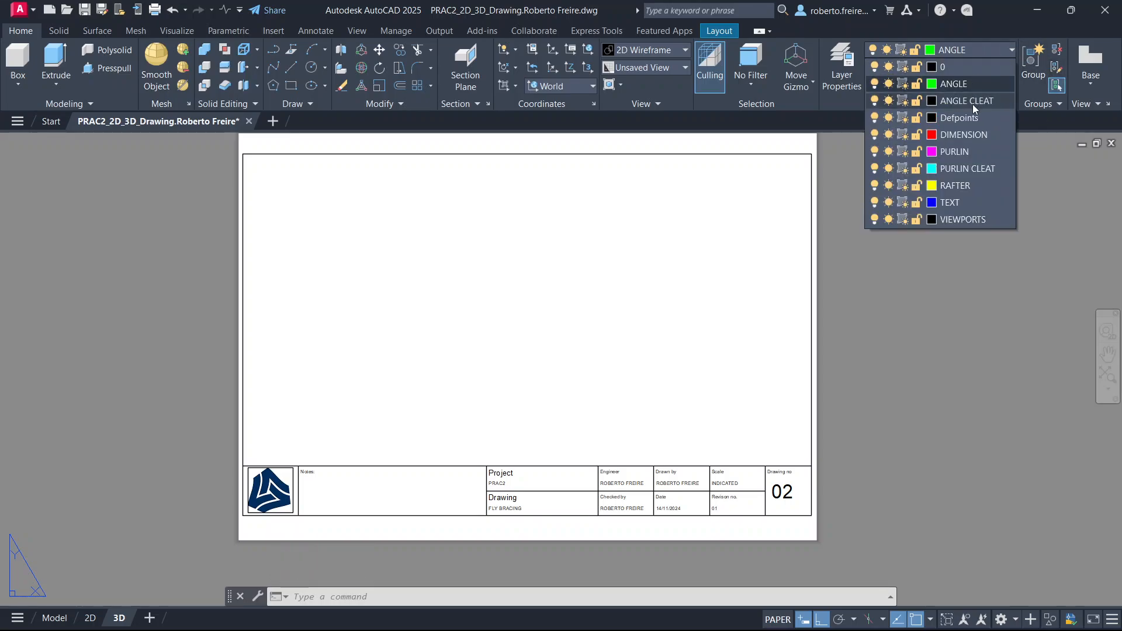
pyautogui.click(952, 67)
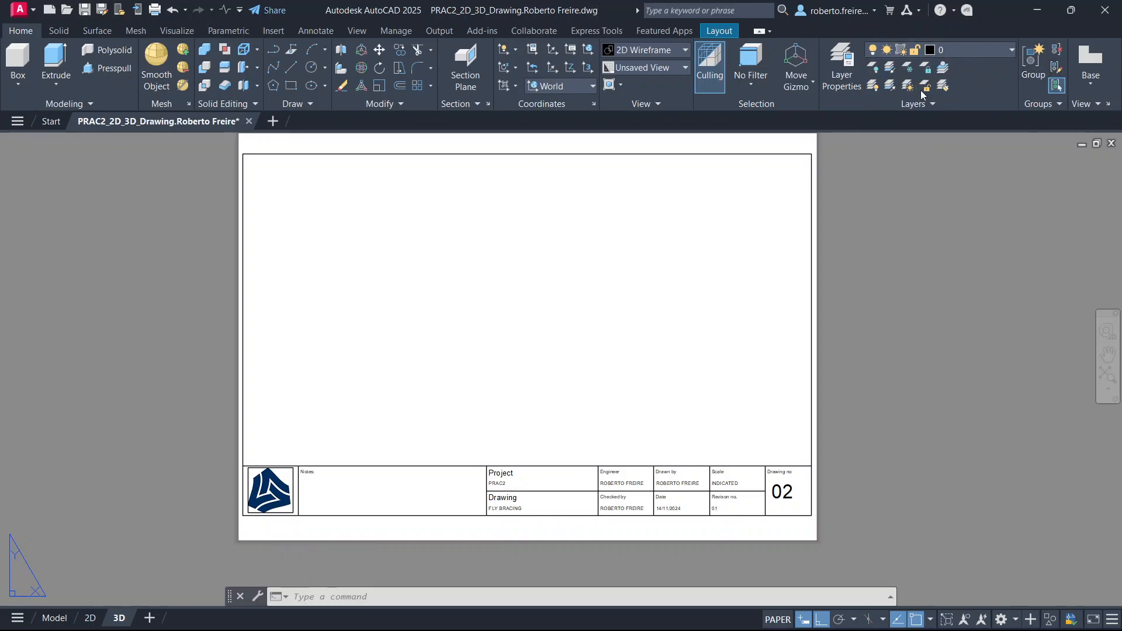
# Create a base view of the model-space assembly at 1:8 scale in the lower-left area of the 3D sheet.
pyautogui.click(721, 31)
pyautogui.click(213, 74)
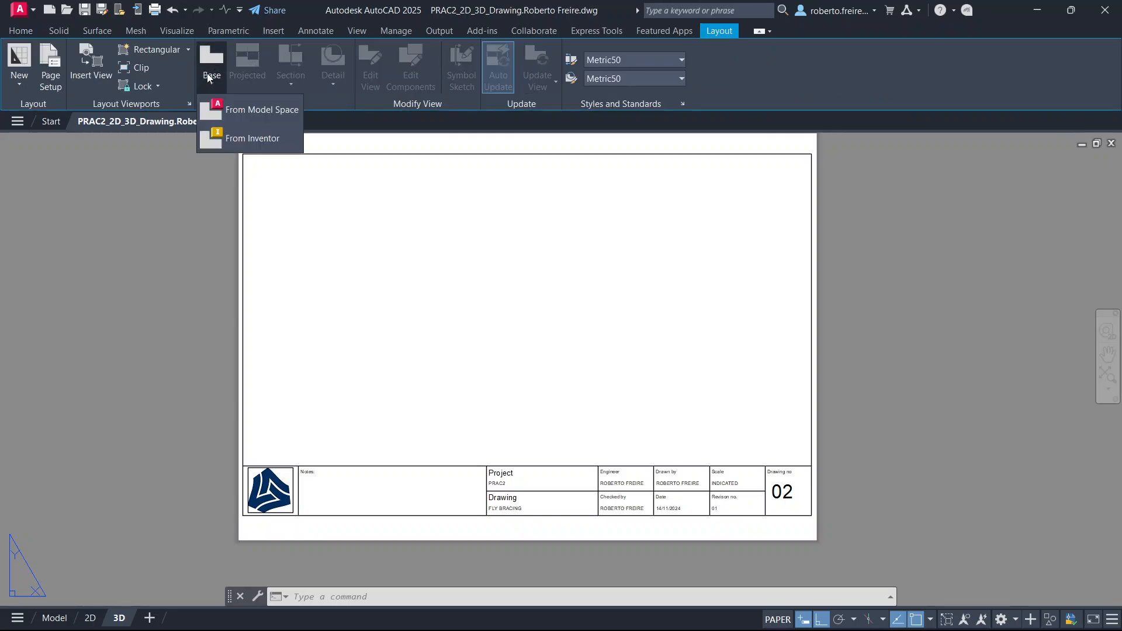
pyautogui.click(247, 110)
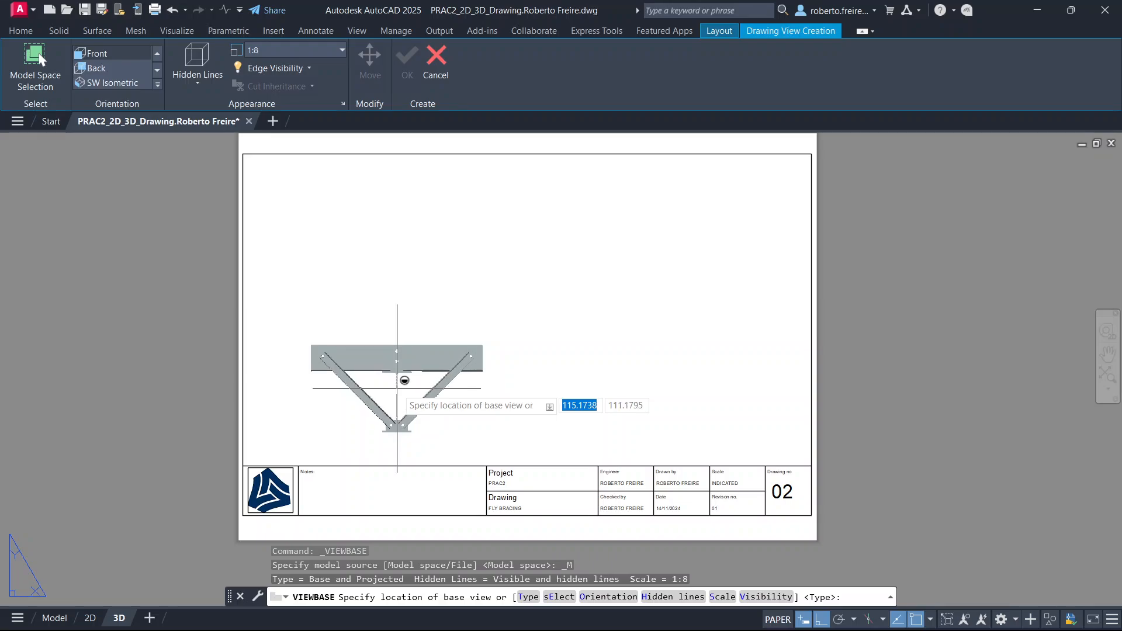
pyautogui.click(397, 387)
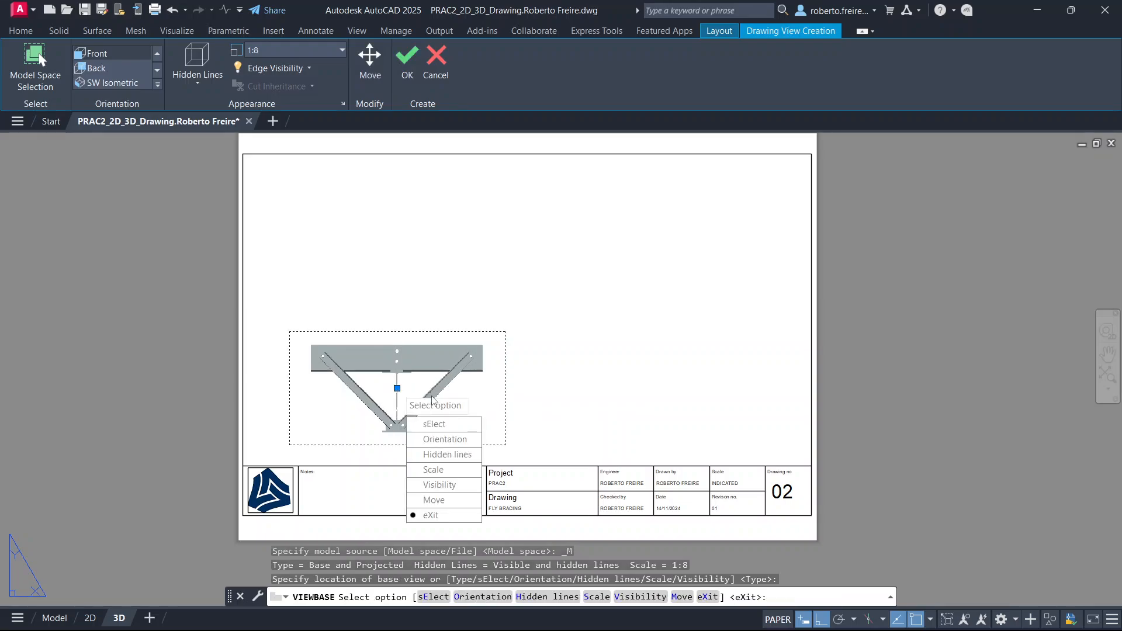
pyautogui.press('Return')
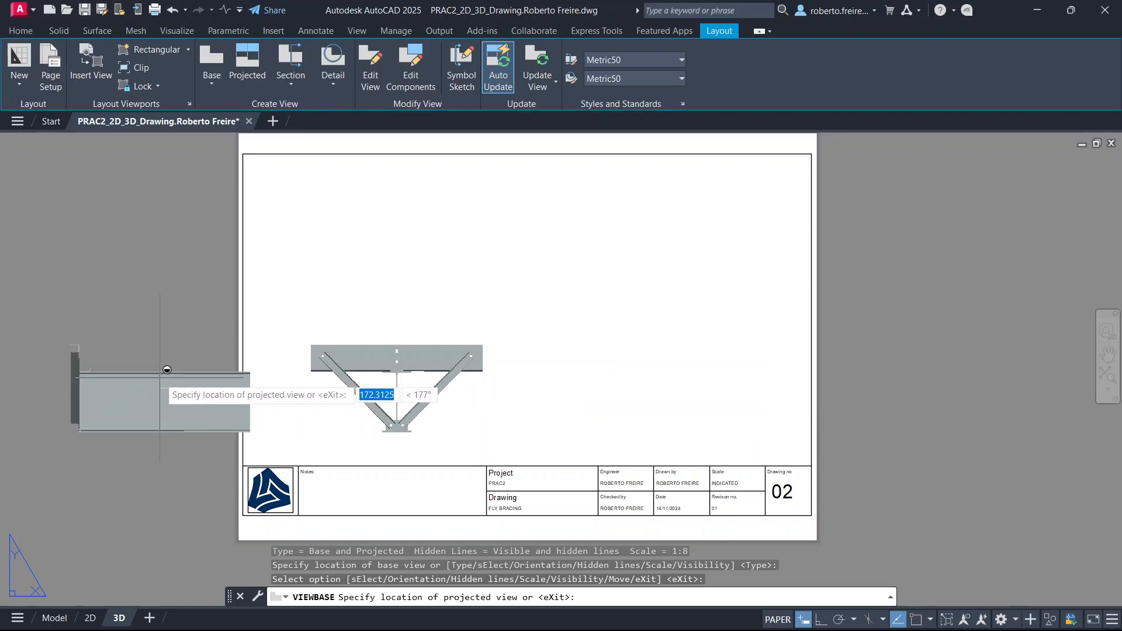
# Project three views from the base view: a side view to its left, one above it and an isometric at lower left.
pyautogui.click(167, 370)
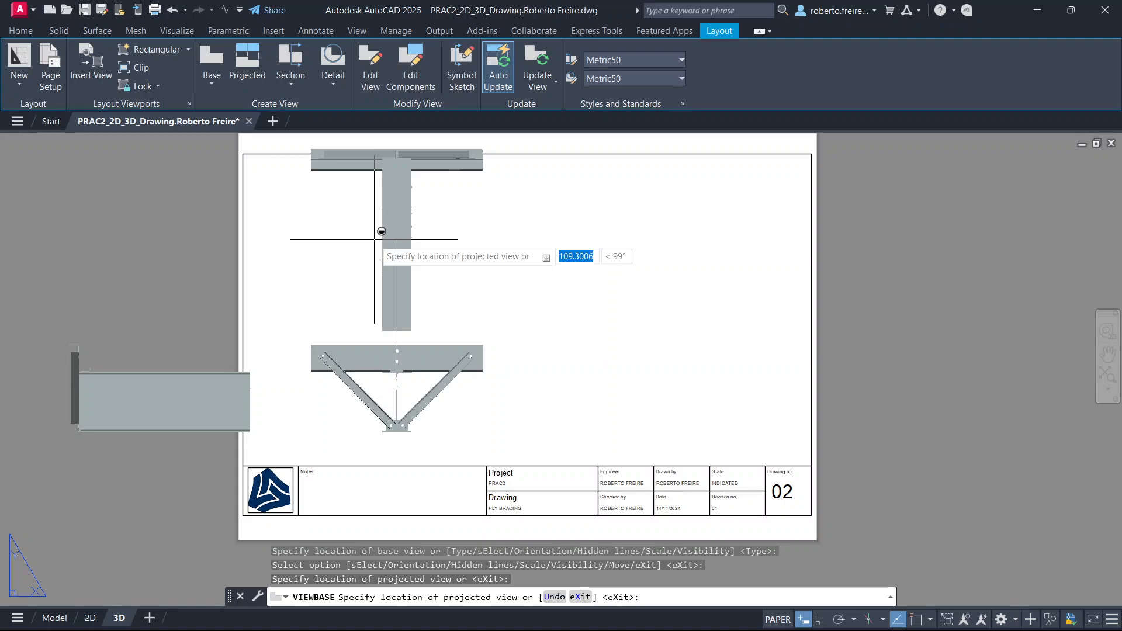
pyautogui.click(374, 239)
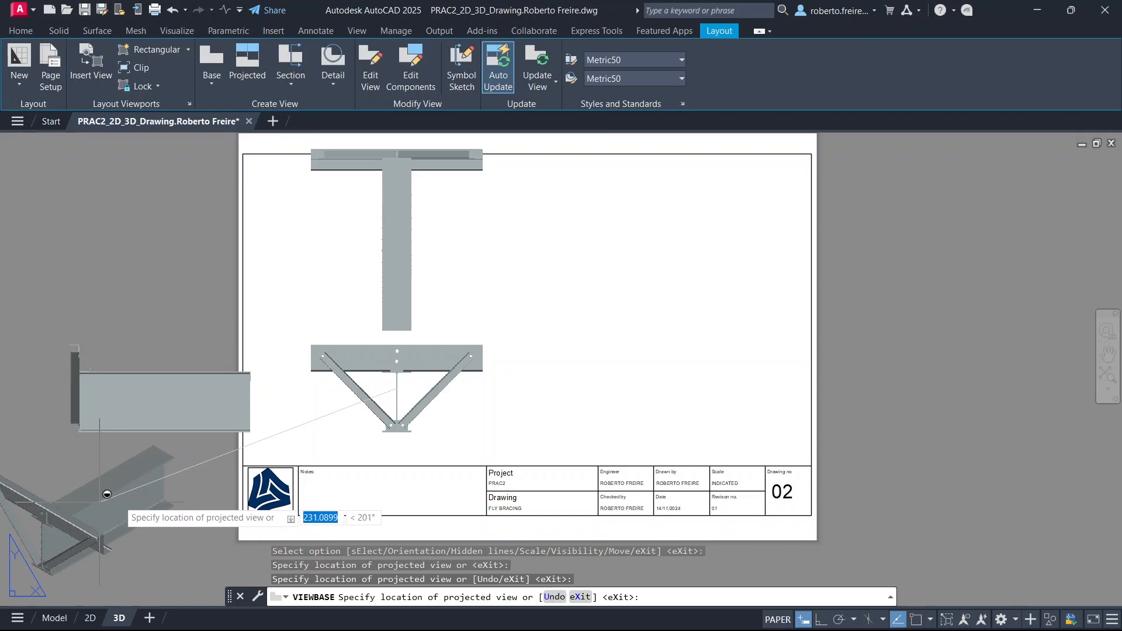
pyautogui.click(139, 488)
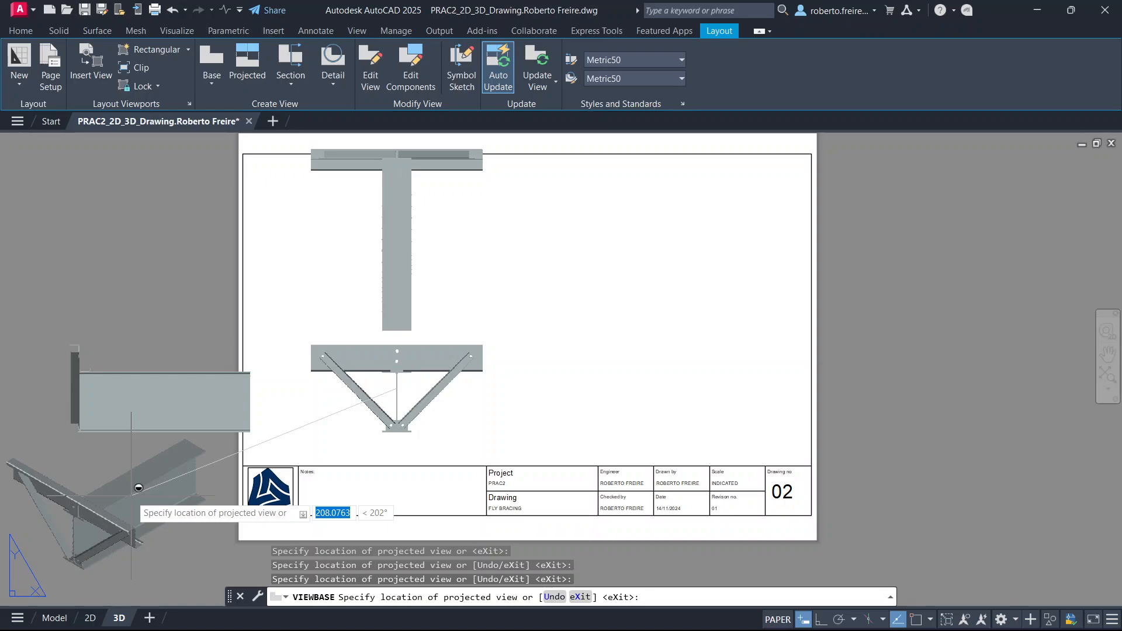
pyautogui.press('Return')
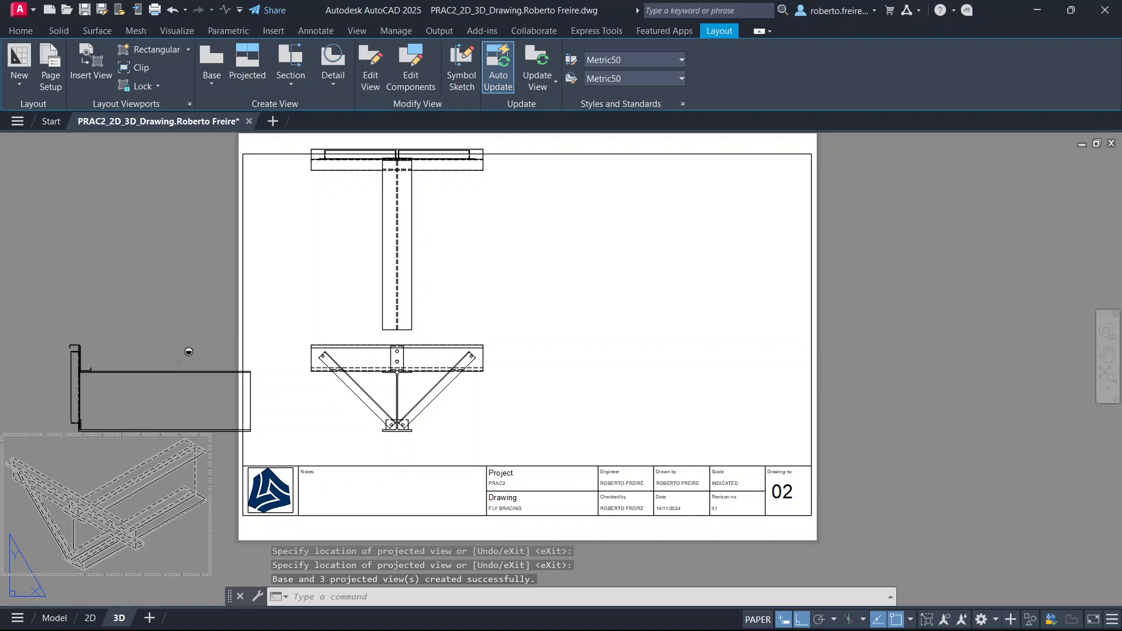
# Move the projected side view horizontally onto the sheet, to the right of the base view.
pyautogui.click(175, 372)
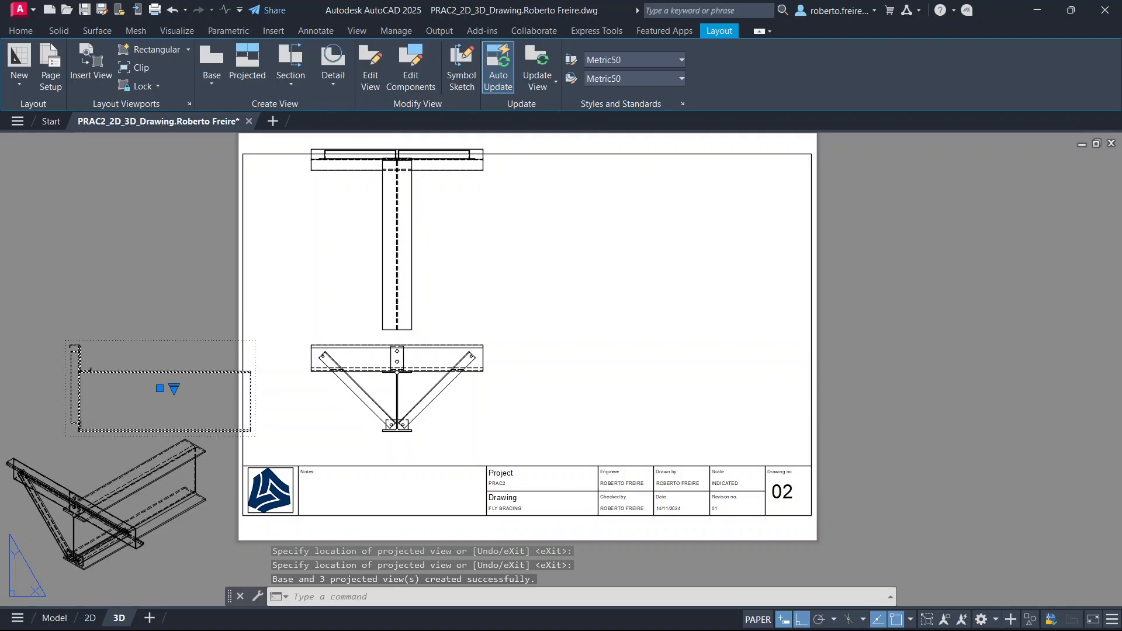
pyautogui.click(160, 388)
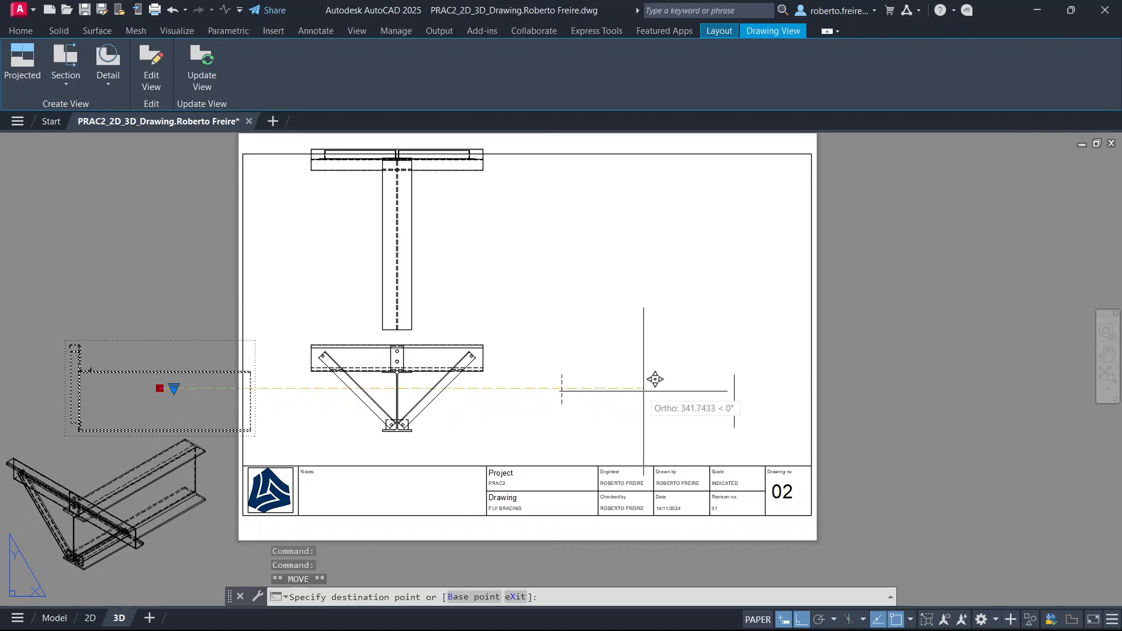
pyautogui.click(676, 392)
# Move the base view down closer to the title block and lower the projected view above it slightly.
pyautogui.click(411, 371)
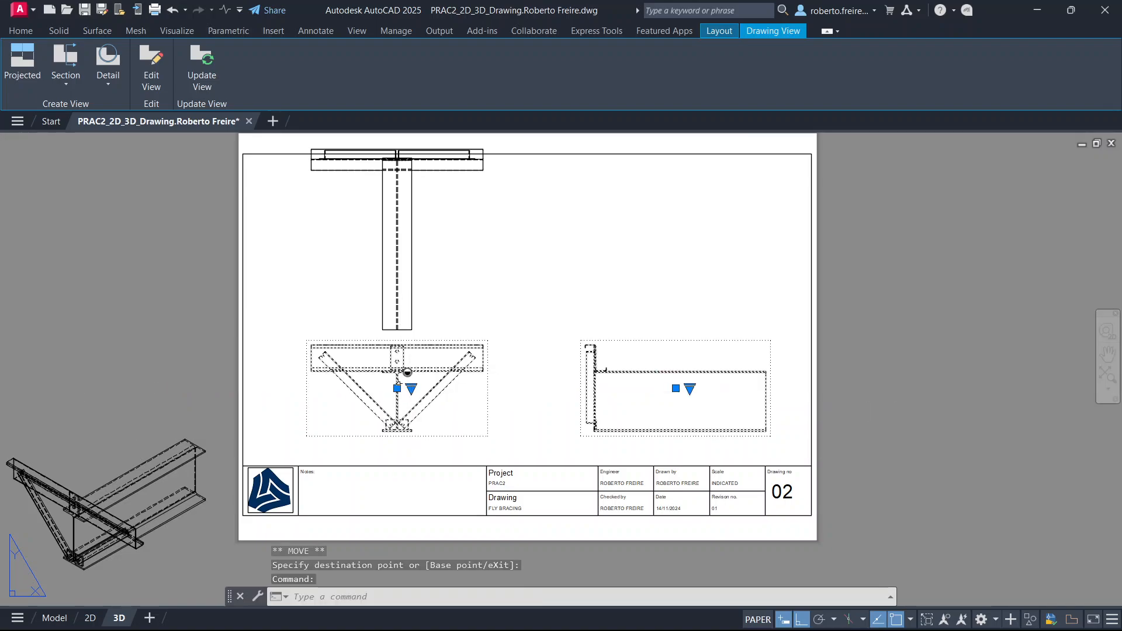
pyautogui.click(397, 388)
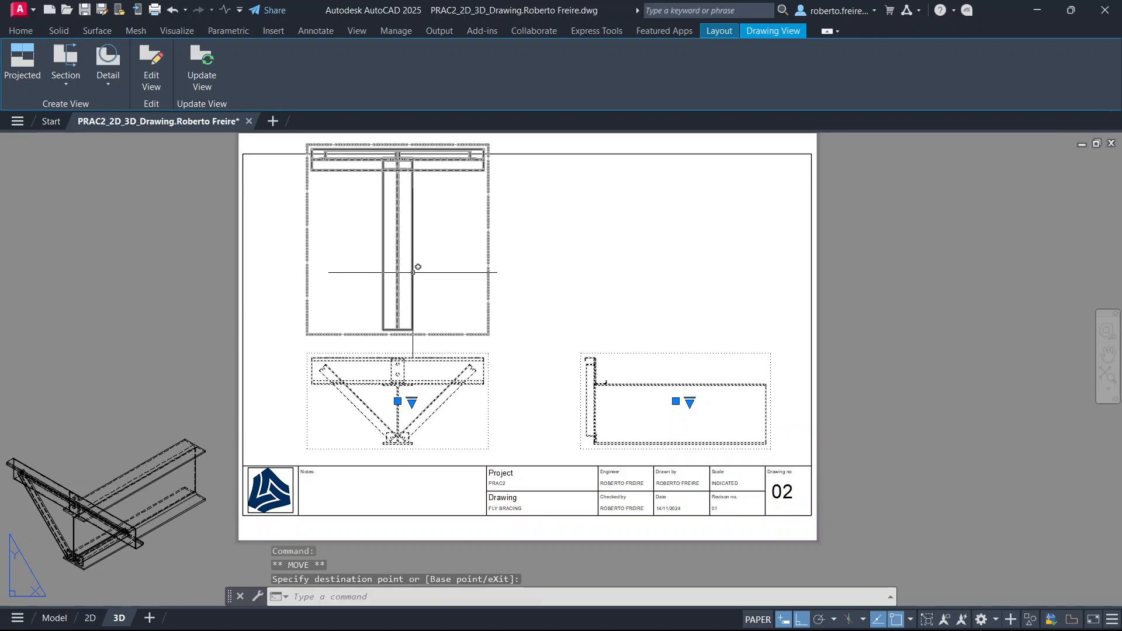
pyautogui.click(410, 247)
pyautogui.click(398, 239)
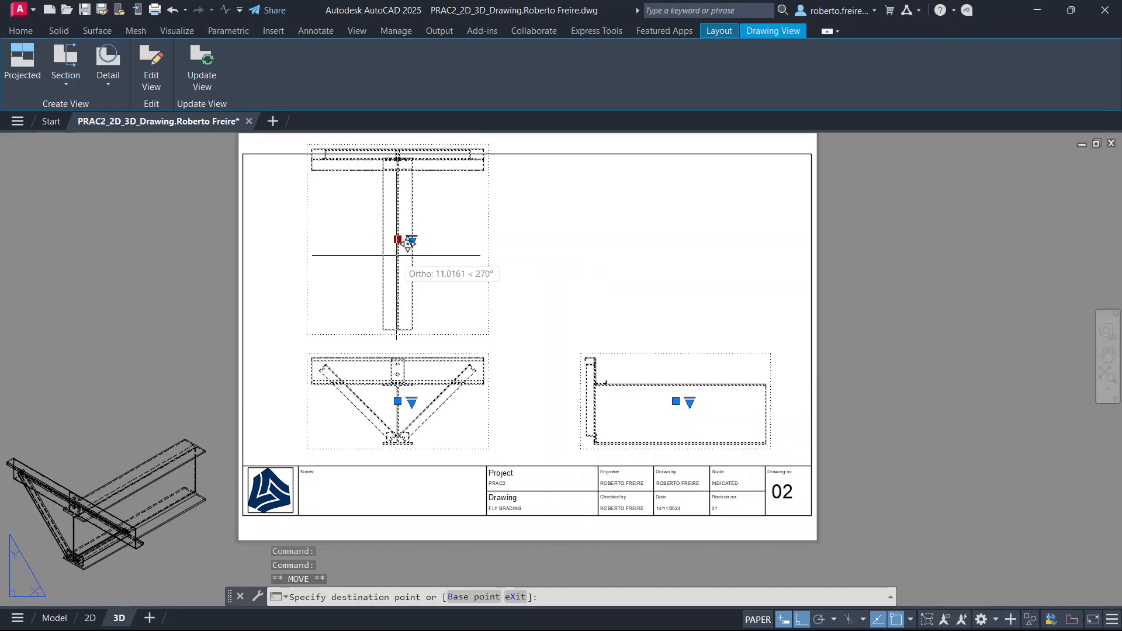
pyautogui.click(405, 255)
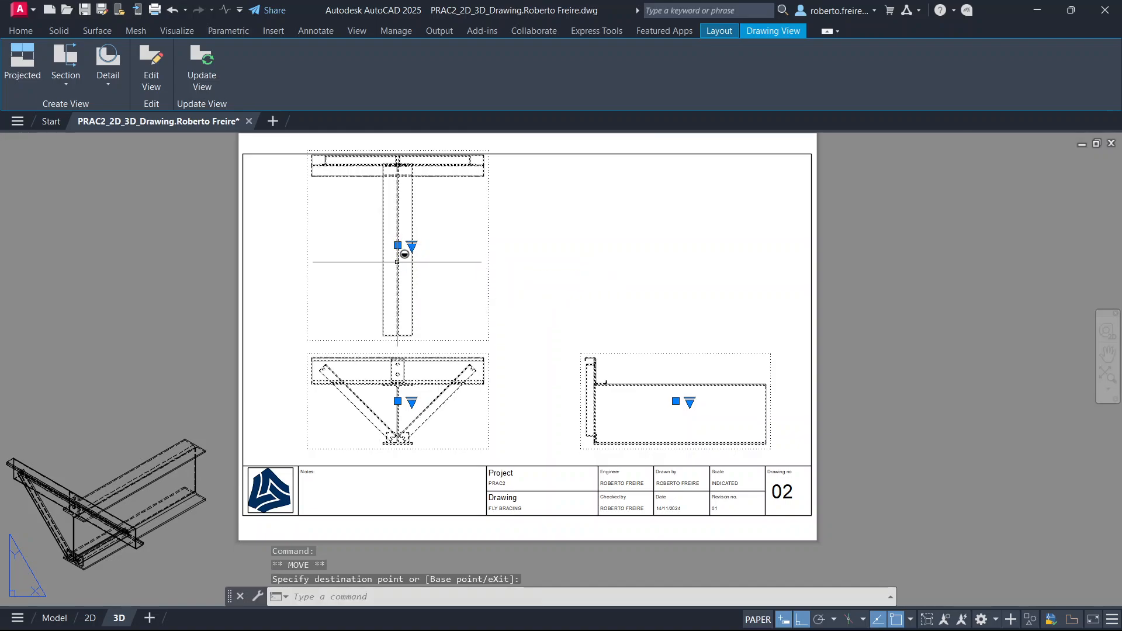
pyautogui.press('Escape')
pyautogui.press('Escape')
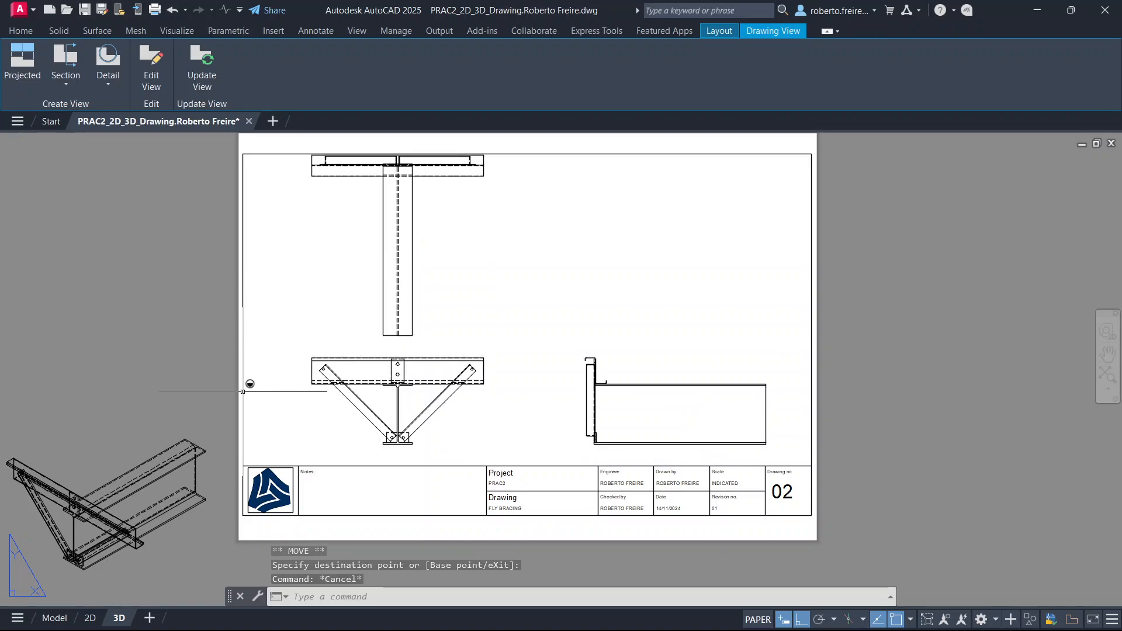
# Move the isometric view into the upper-right area of the sheet with Ortho turned off.
pyautogui.click(161, 455)
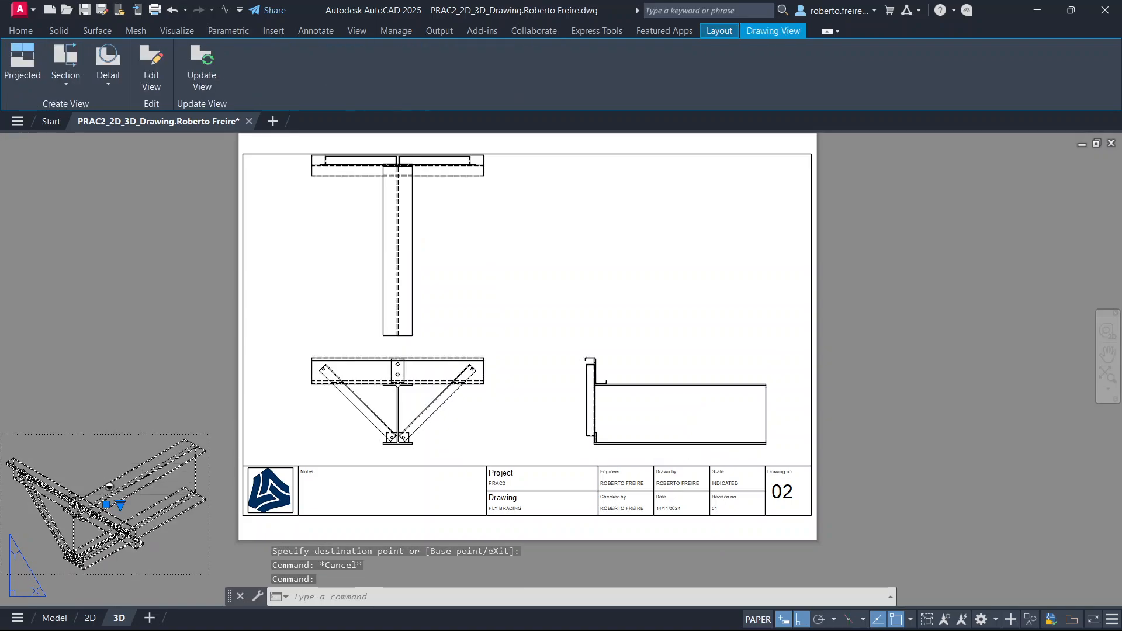
pyautogui.click(107, 504)
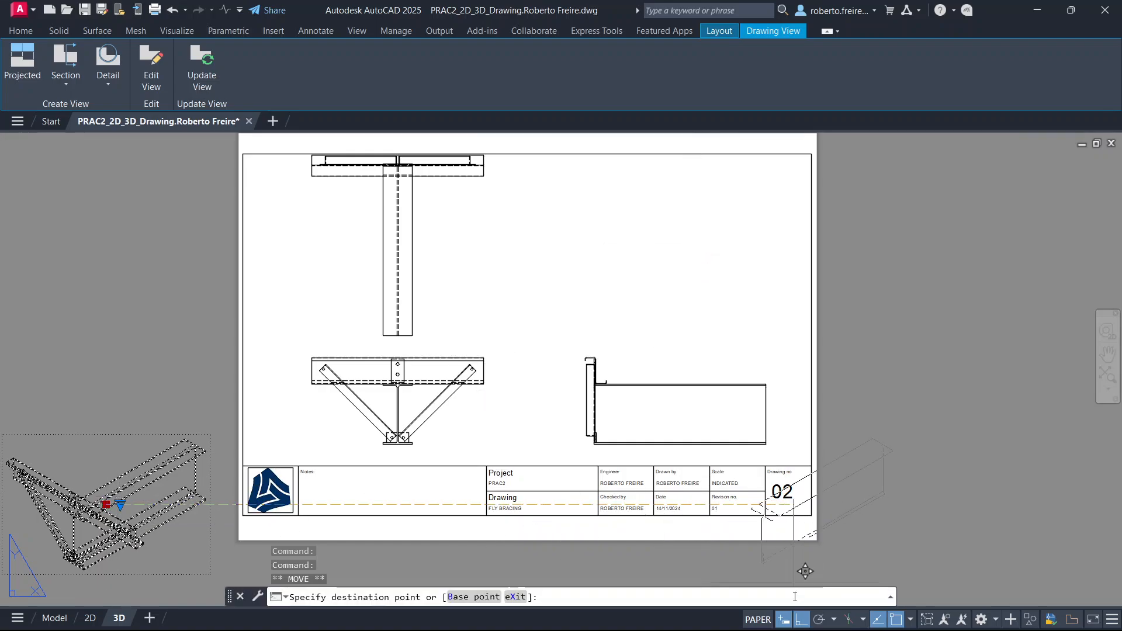
pyautogui.press('F8')
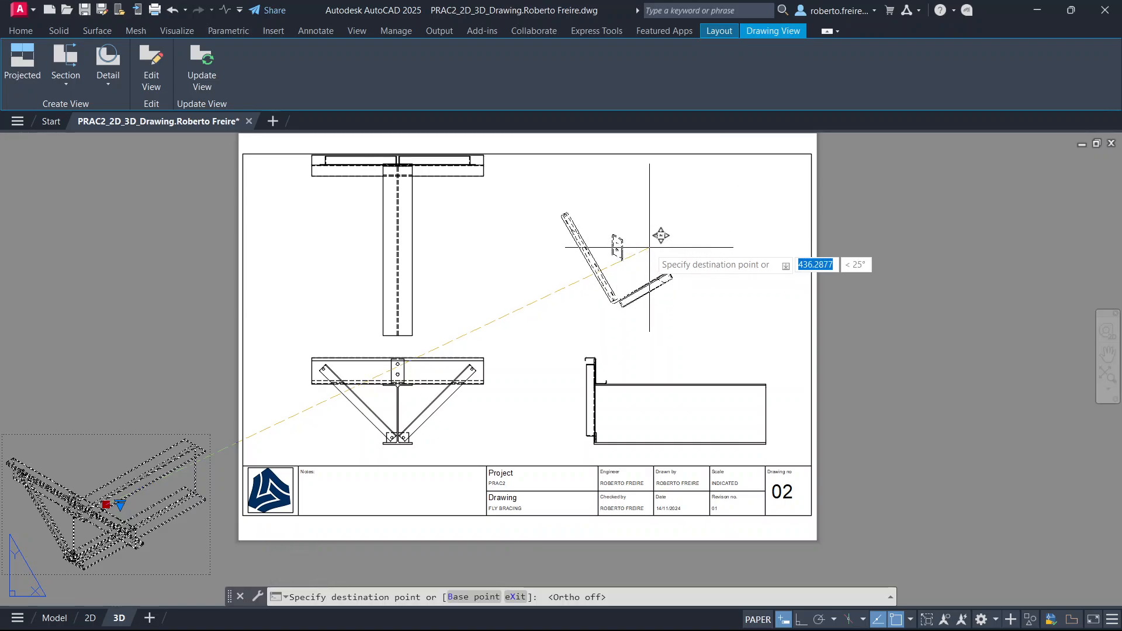
pyautogui.click(650, 247)
pyautogui.press('Escape')
pyautogui.press('Escape')
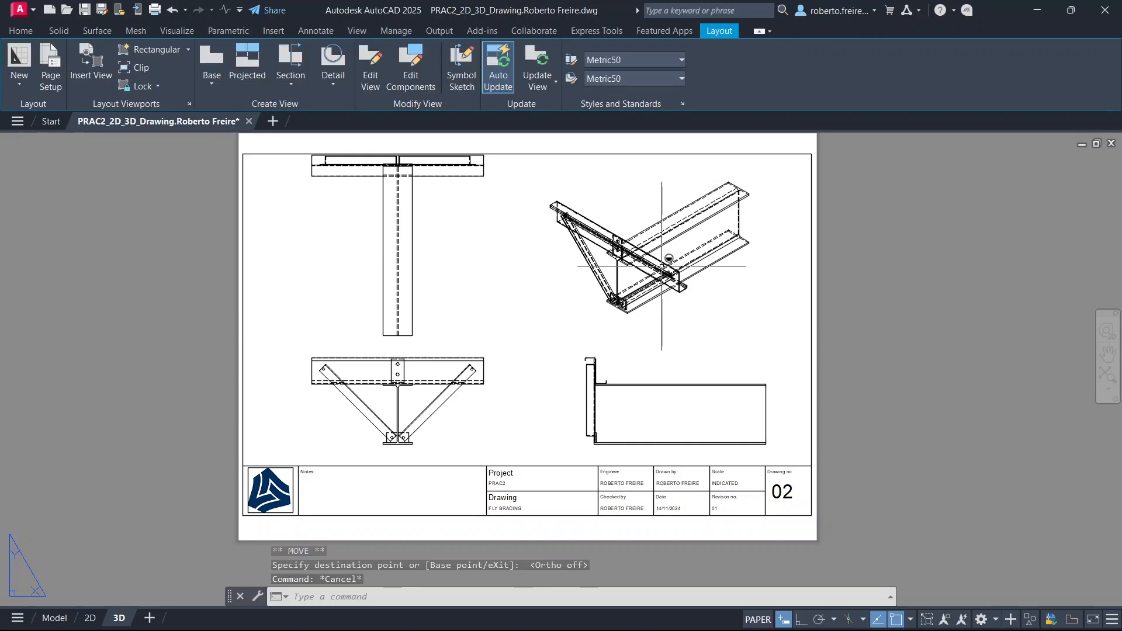
# Edit the isometric view so it displays as shaded with visible lines.
pyautogui.click(664, 228)
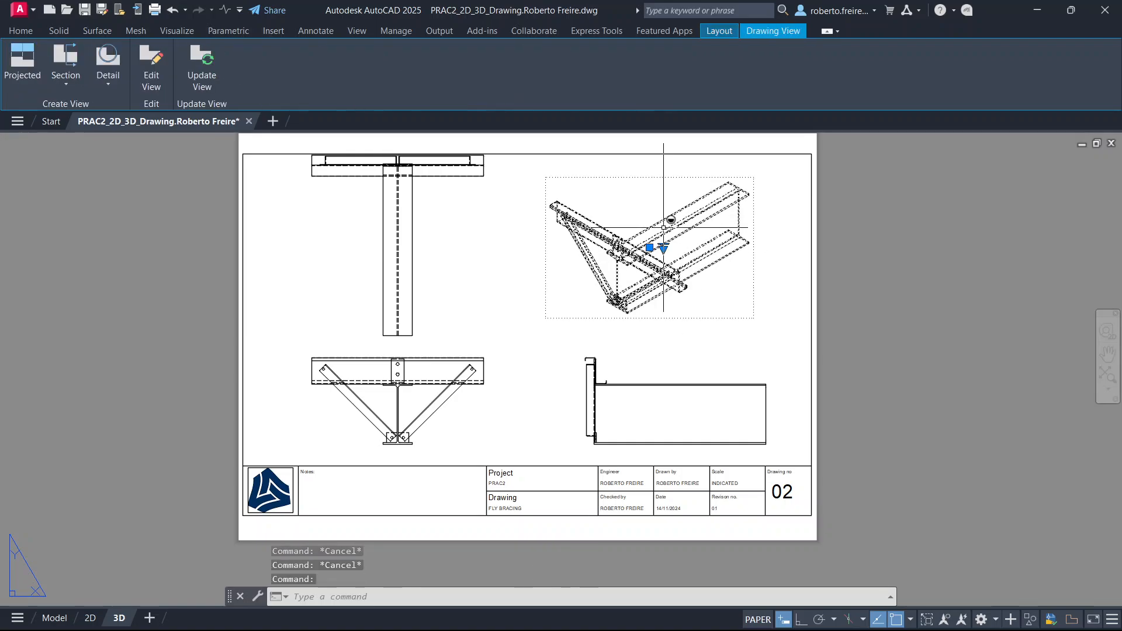
pyautogui.click(156, 62)
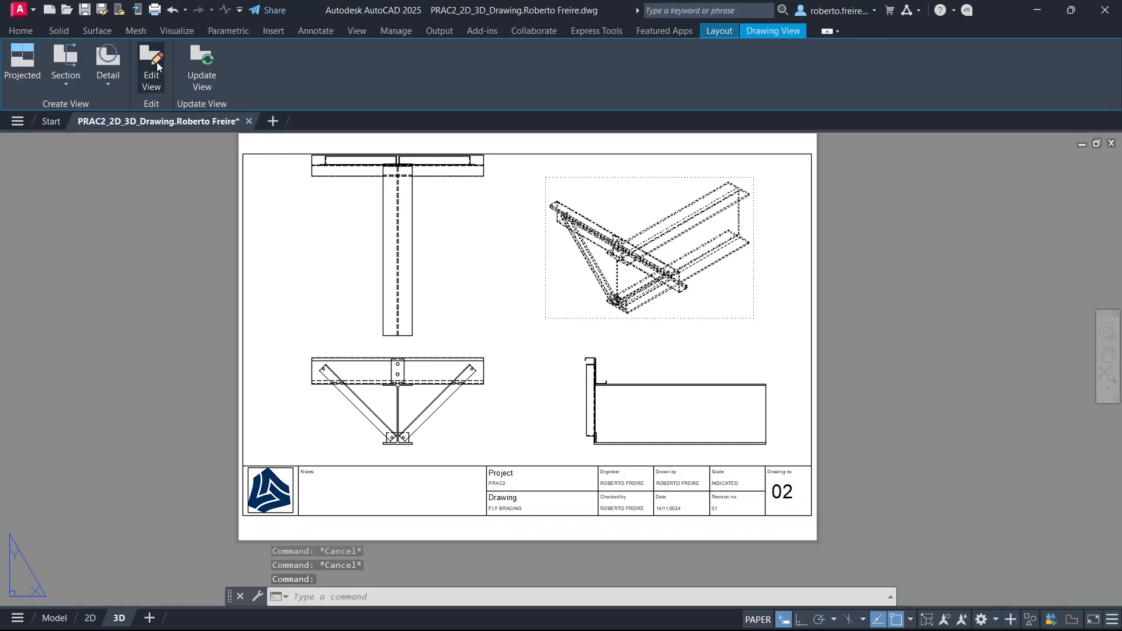
pyautogui.click(119, 76)
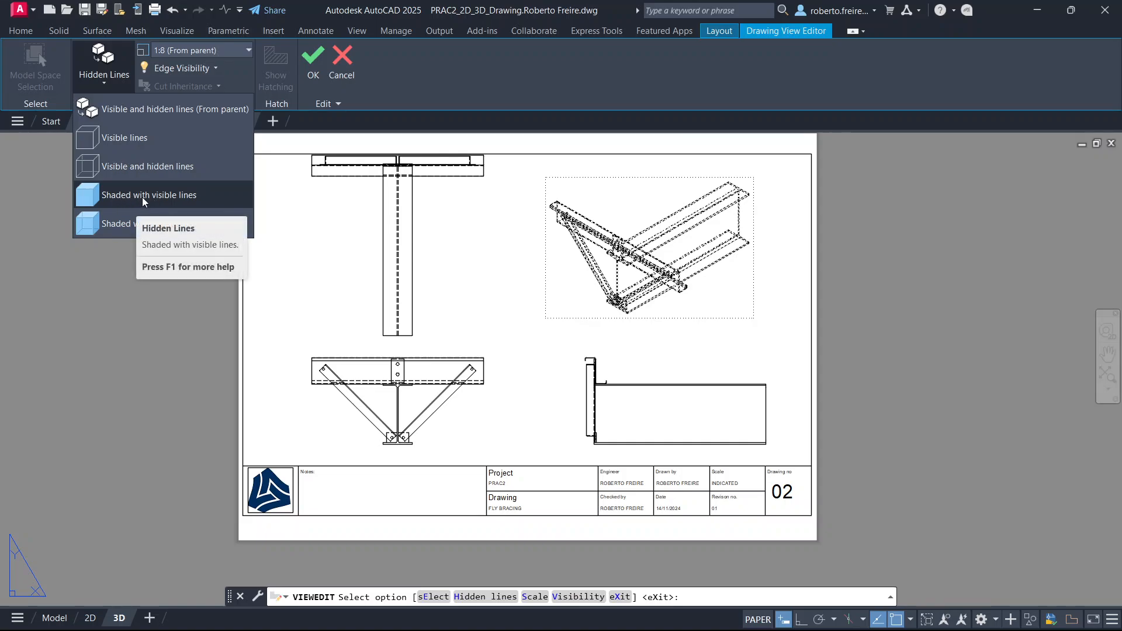
pyautogui.click(174, 198)
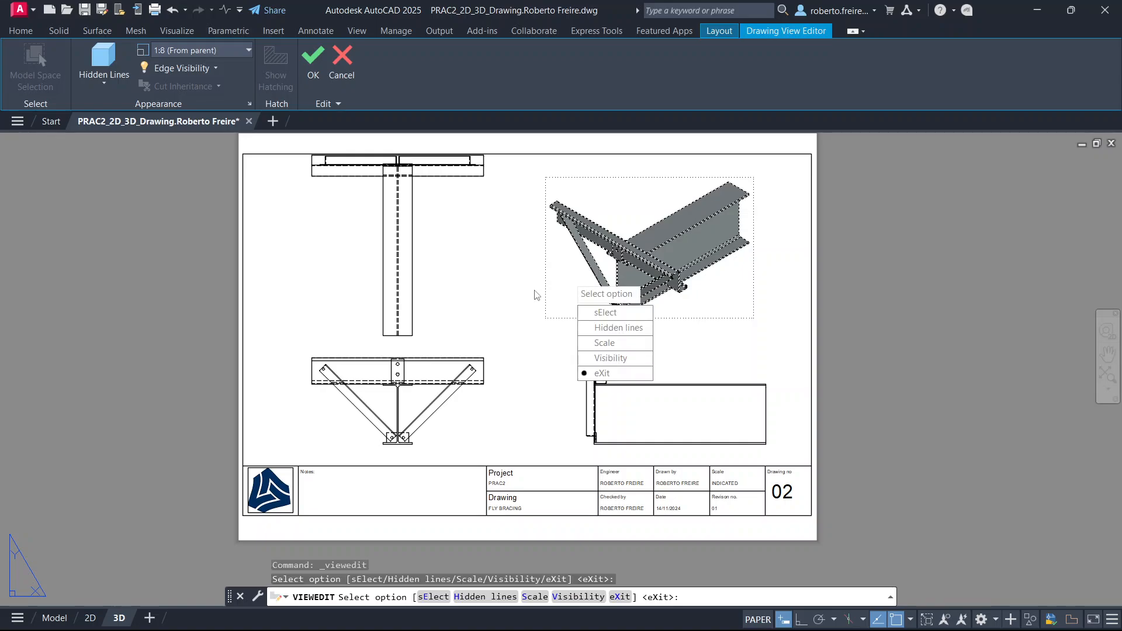
pyautogui.press('Escape')
pyautogui.press('Escape')
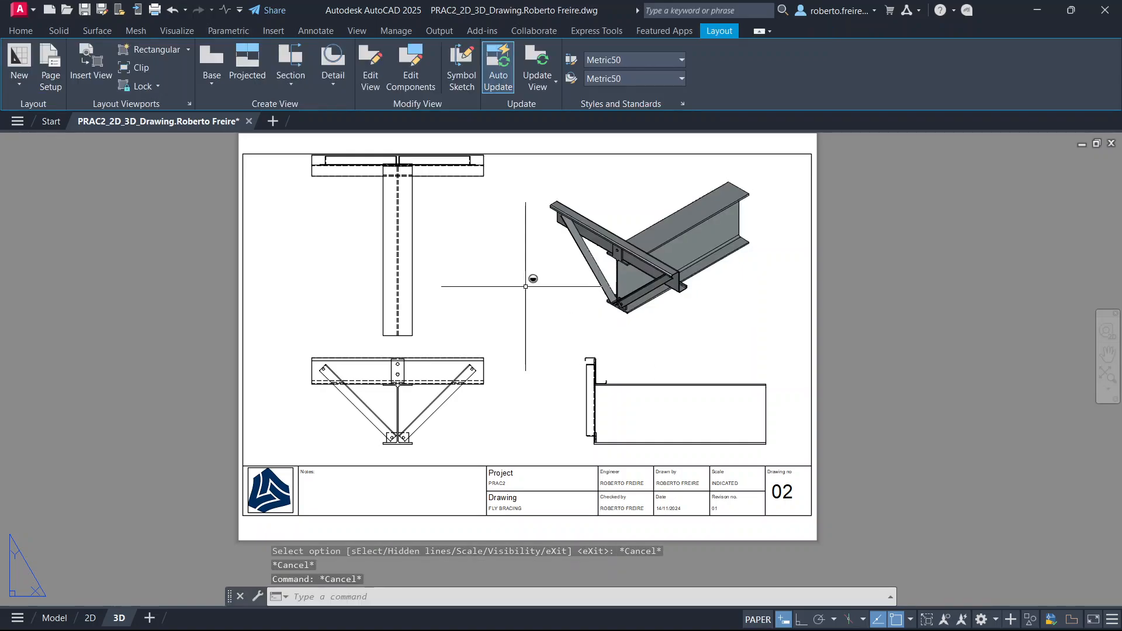
# Set the scale of the projected view above the base view to 1:10.
pyautogui.click(383, 254)
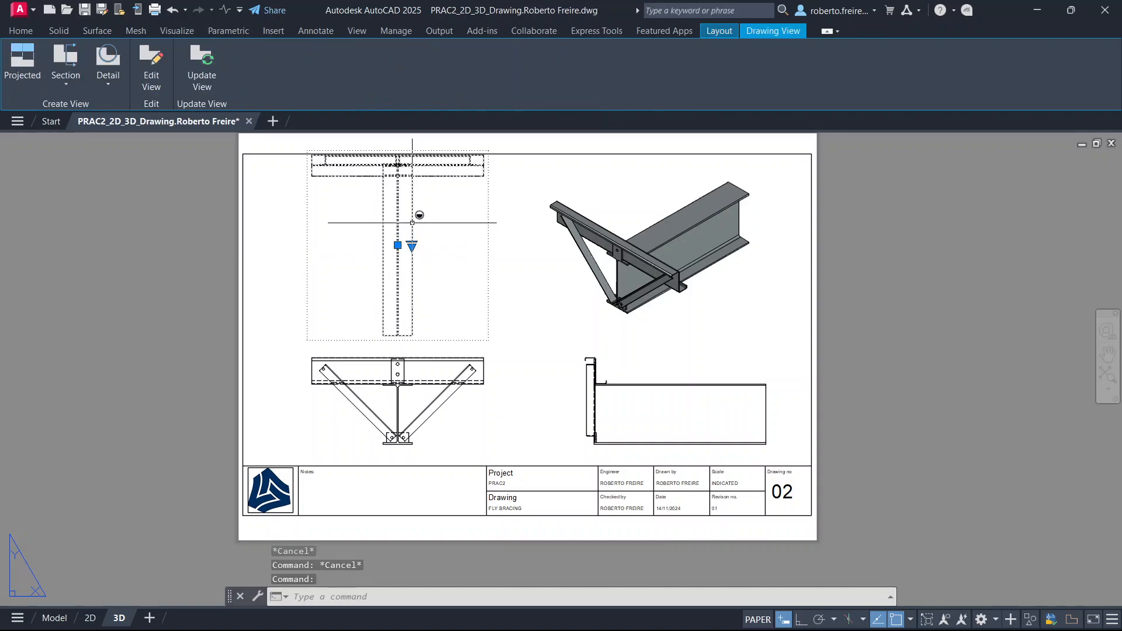
pyautogui.doubleClick(414, 228)
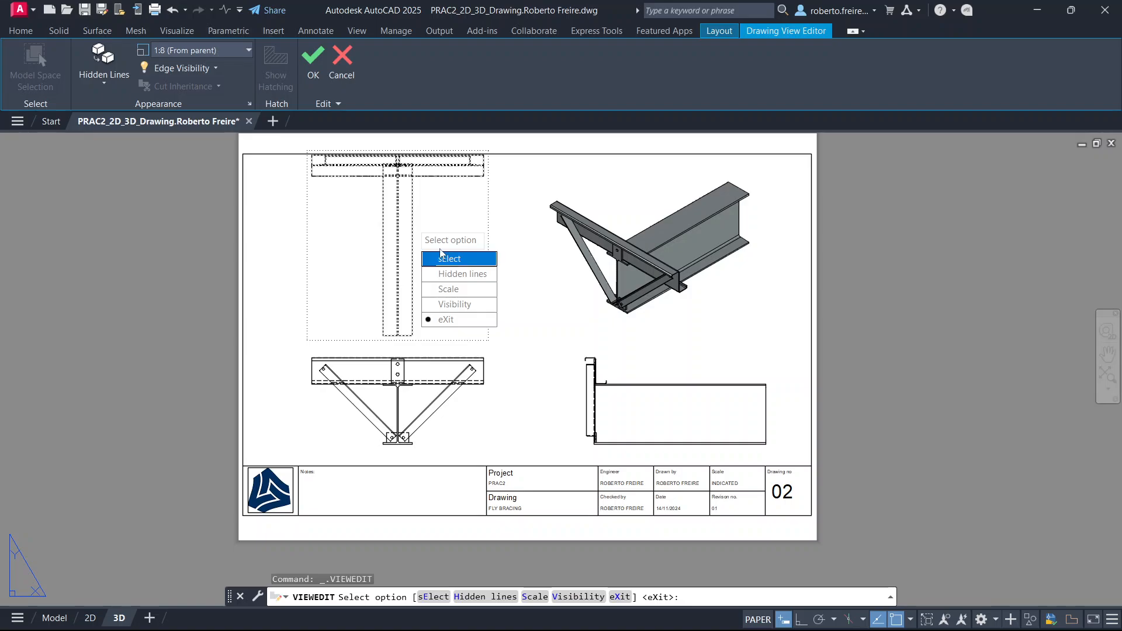
pyautogui.click(455, 289)
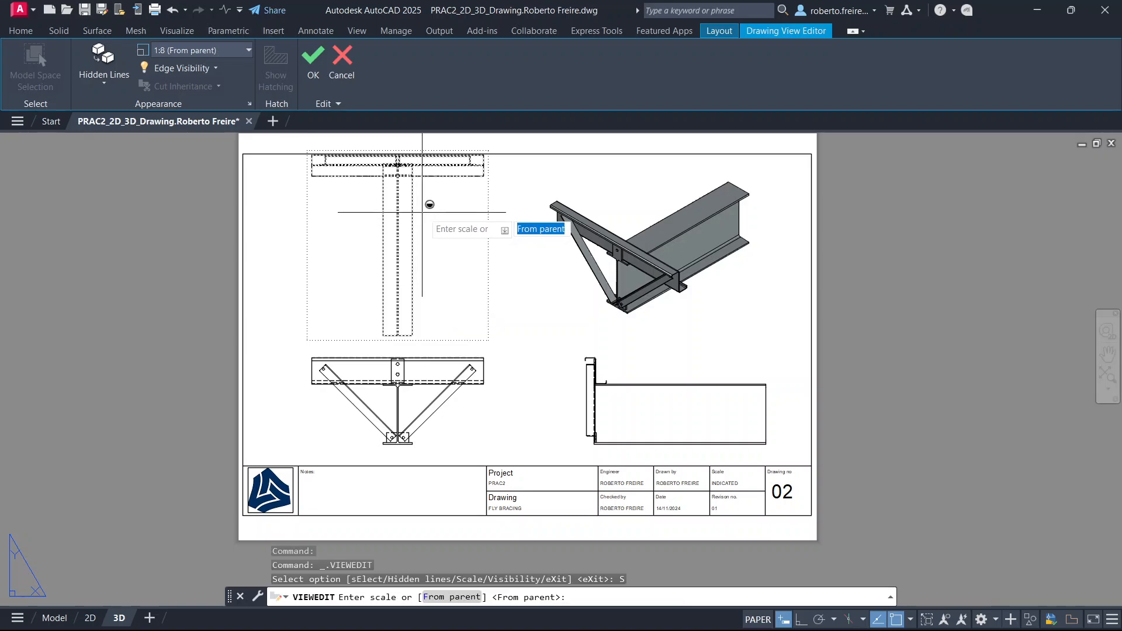
pyautogui.write('1')
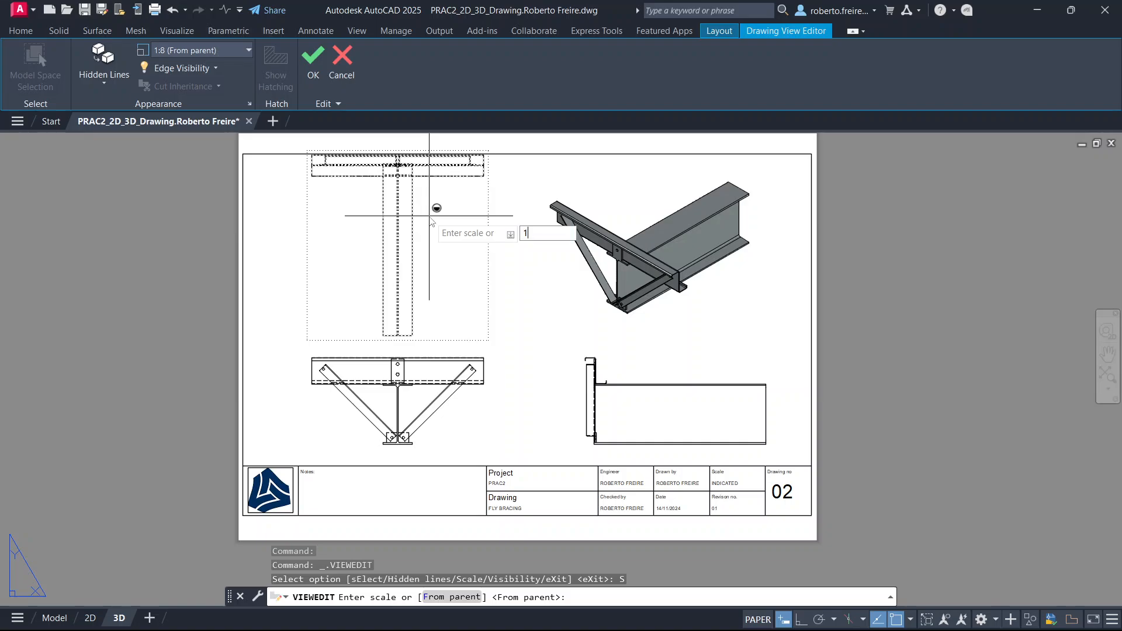
pyautogui.write(':10')
pyautogui.press('Return')
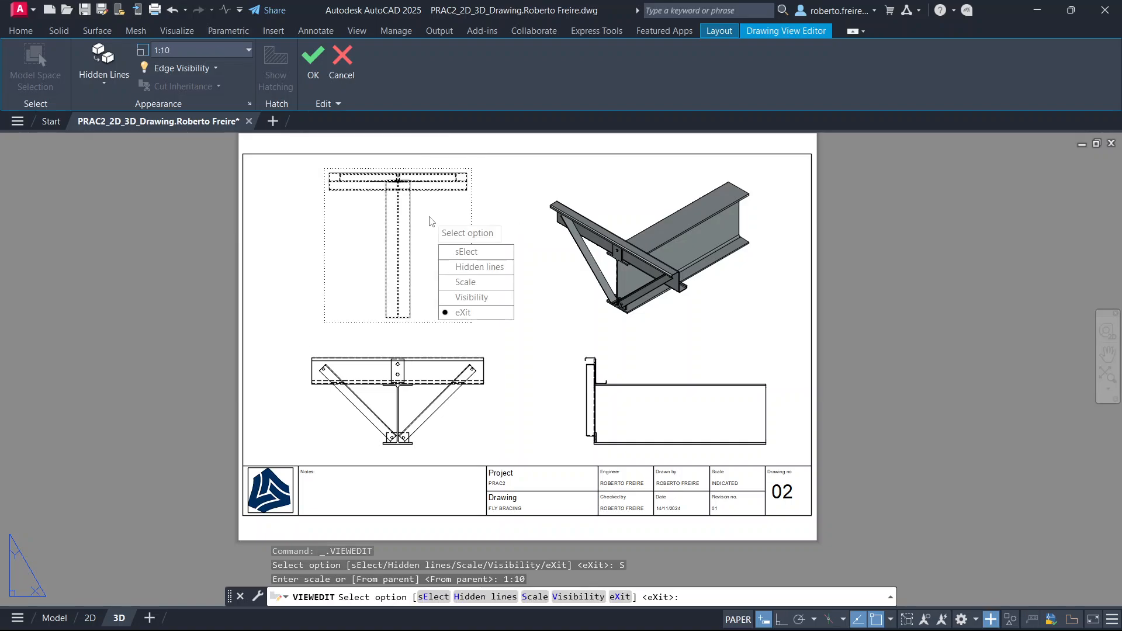
pyautogui.press('Return')
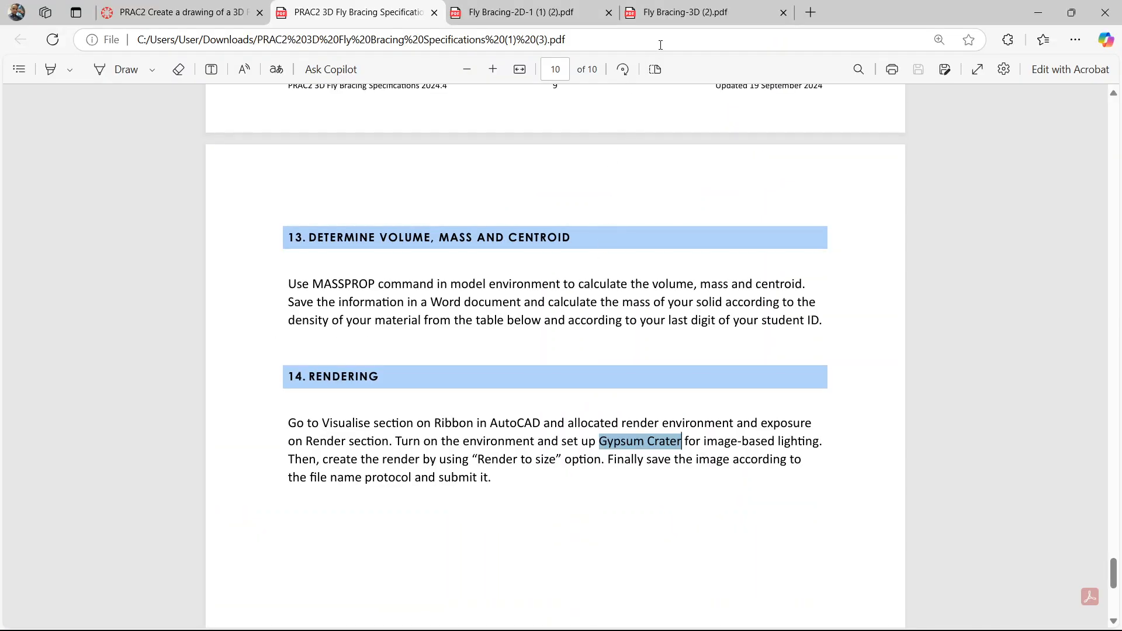
# Examine the whole Fly Bracing-3D reference sheet in Edge for its views and dimensions, and return to AutoCAD.
pyautogui.click(687, 15)
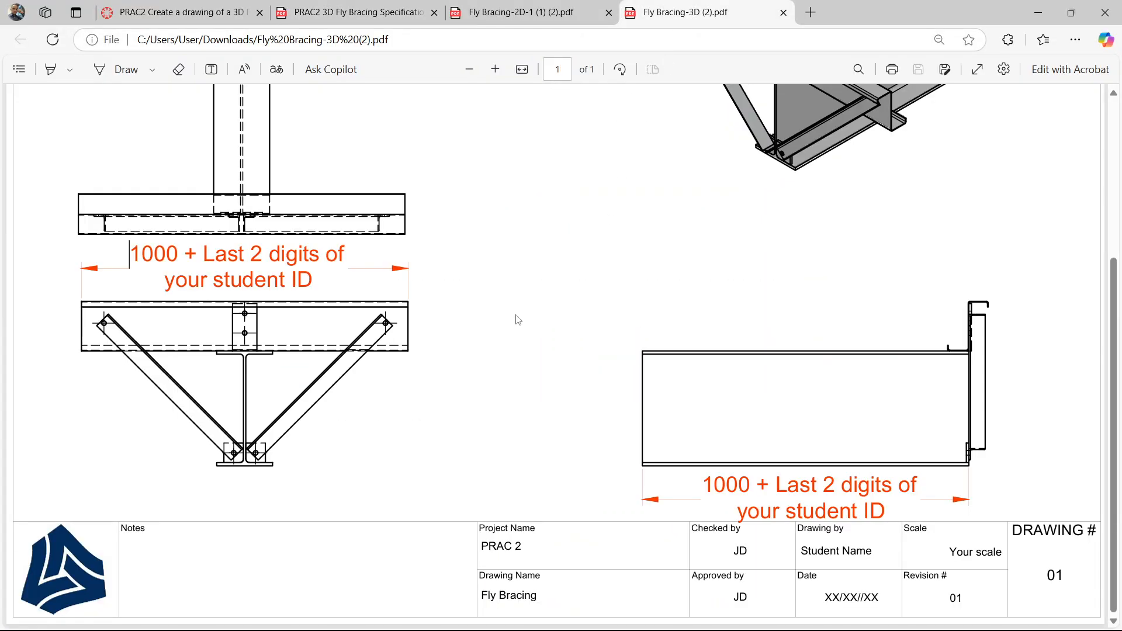
pyautogui.keyDown('ctrl'); pyautogui.scroll(-3, 481, 388); pyautogui.keyUp('ctrl')
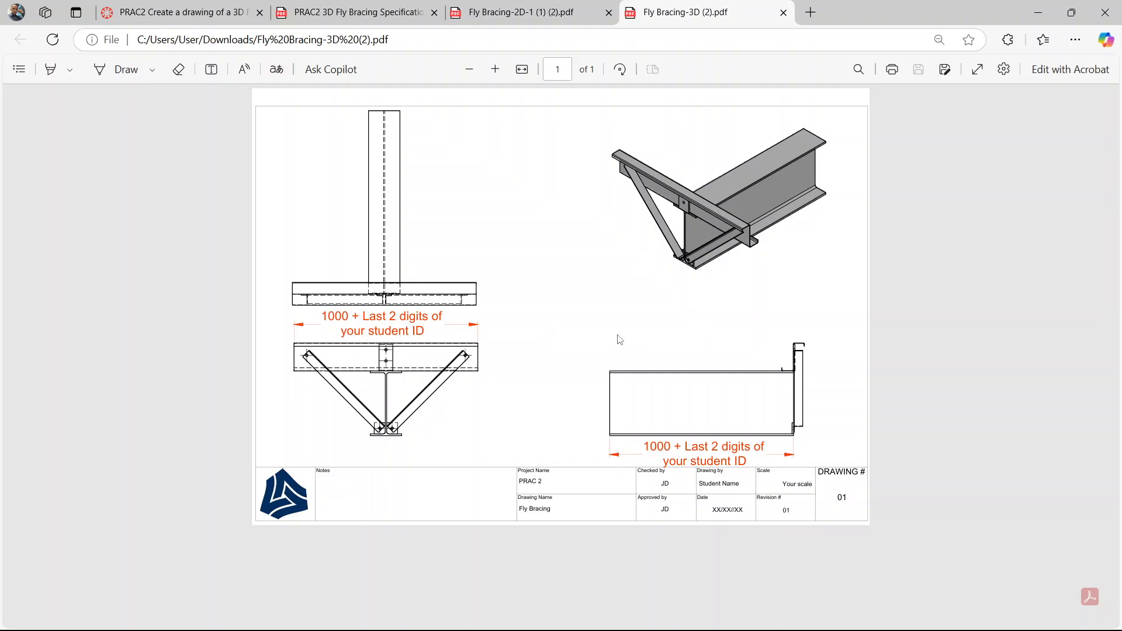
pyautogui.click(356, 12)
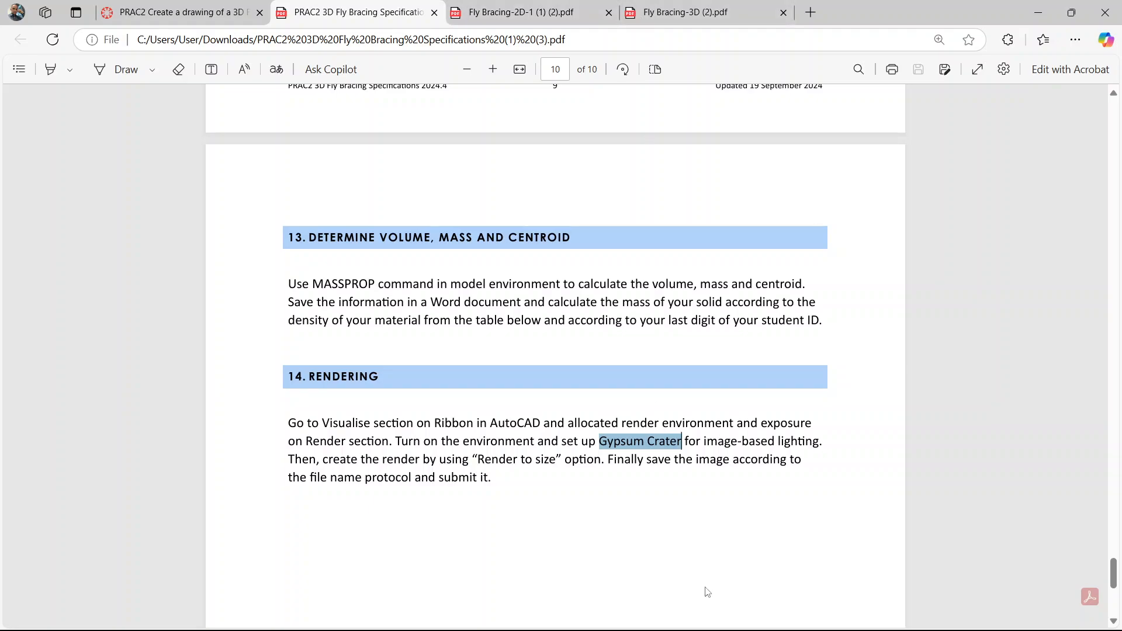
pyautogui.click(725, 615)
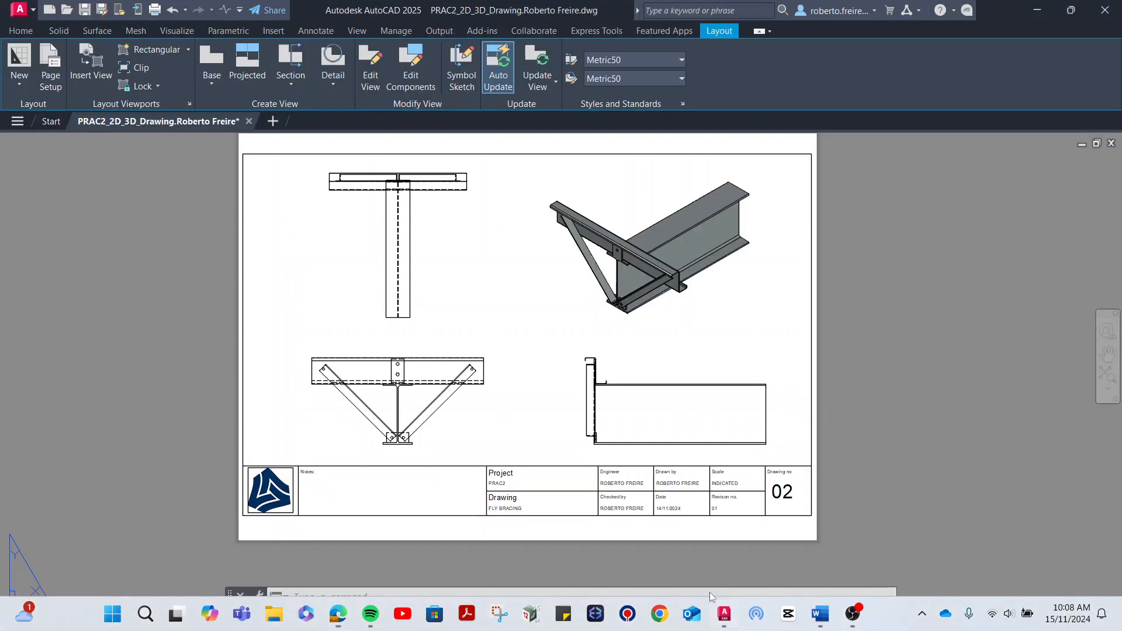
# Make DIMENSION the current layer for annotating the sheet.
pyautogui.click(28, 30)
pyautogui.click(979, 50)
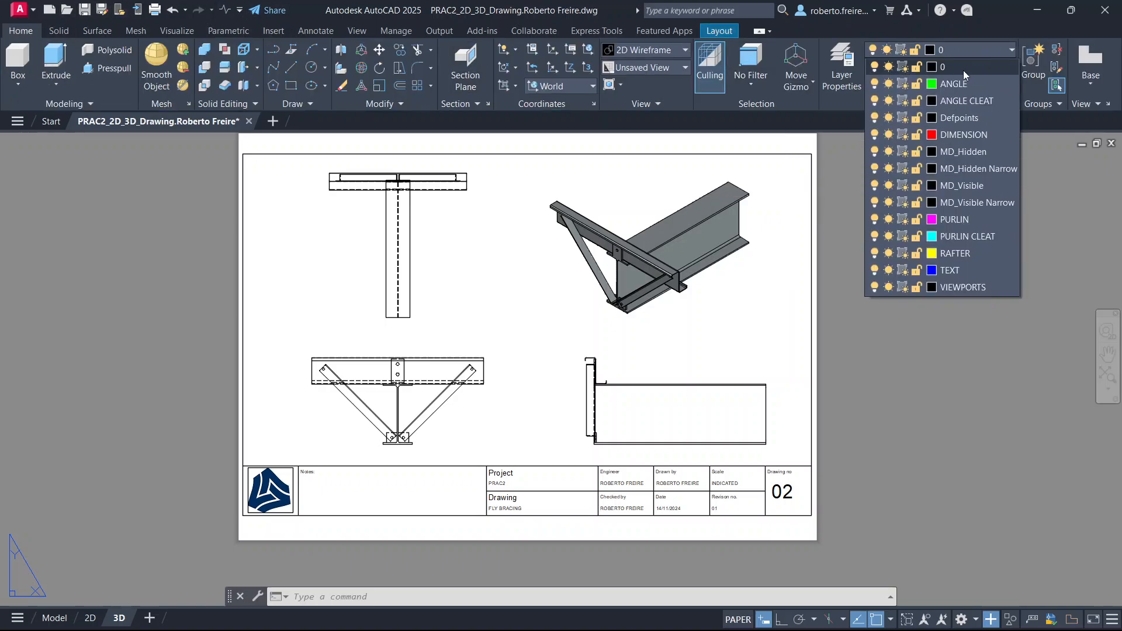
pyautogui.click(959, 135)
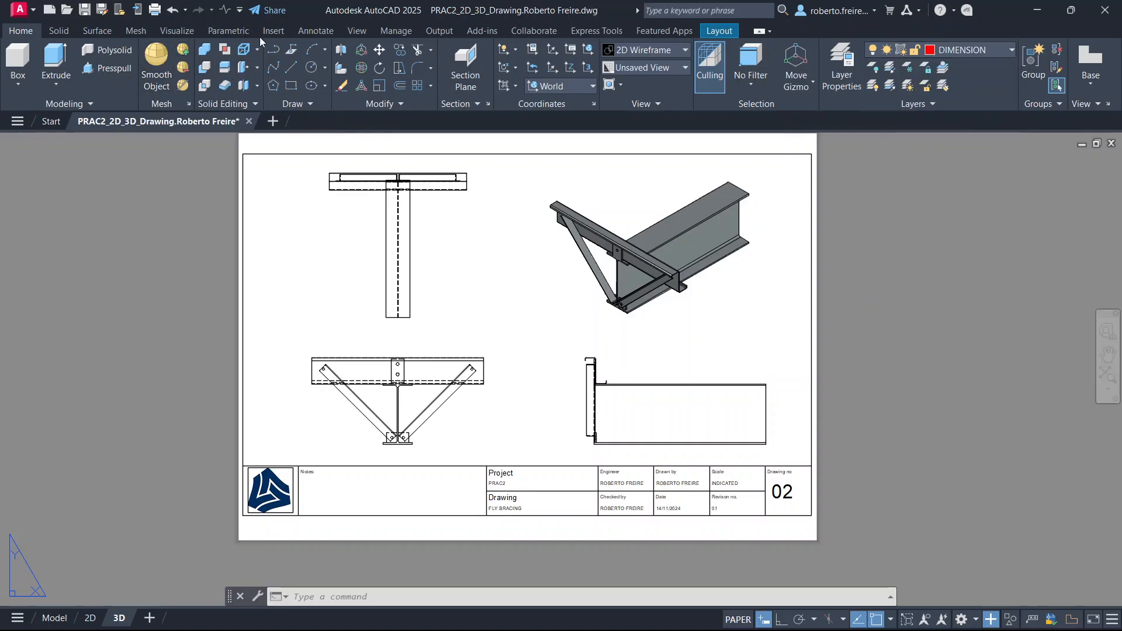
pyautogui.click(315, 32)
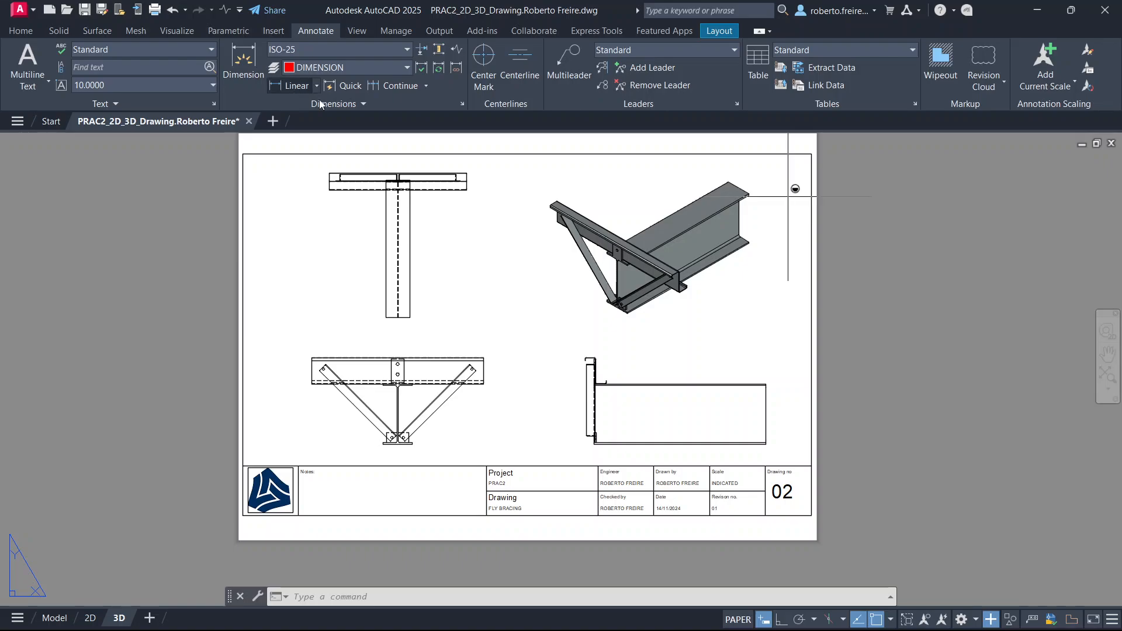
pyautogui.click(291, 85)
pyautogui.scroll(6, 736, 374)
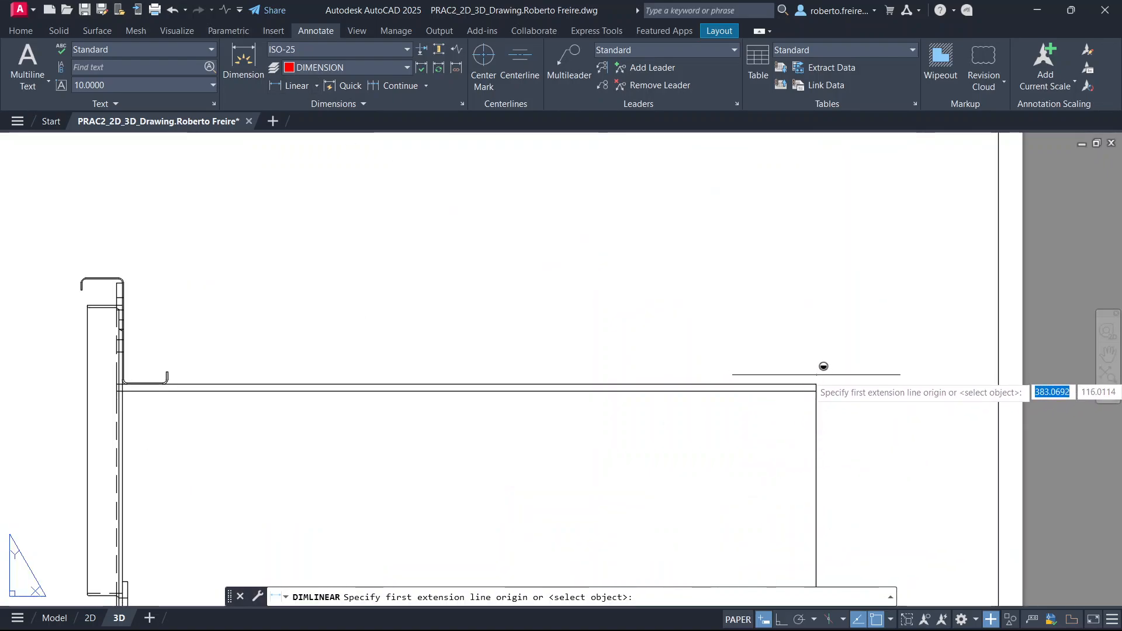
pyautogui.click(816, 377)
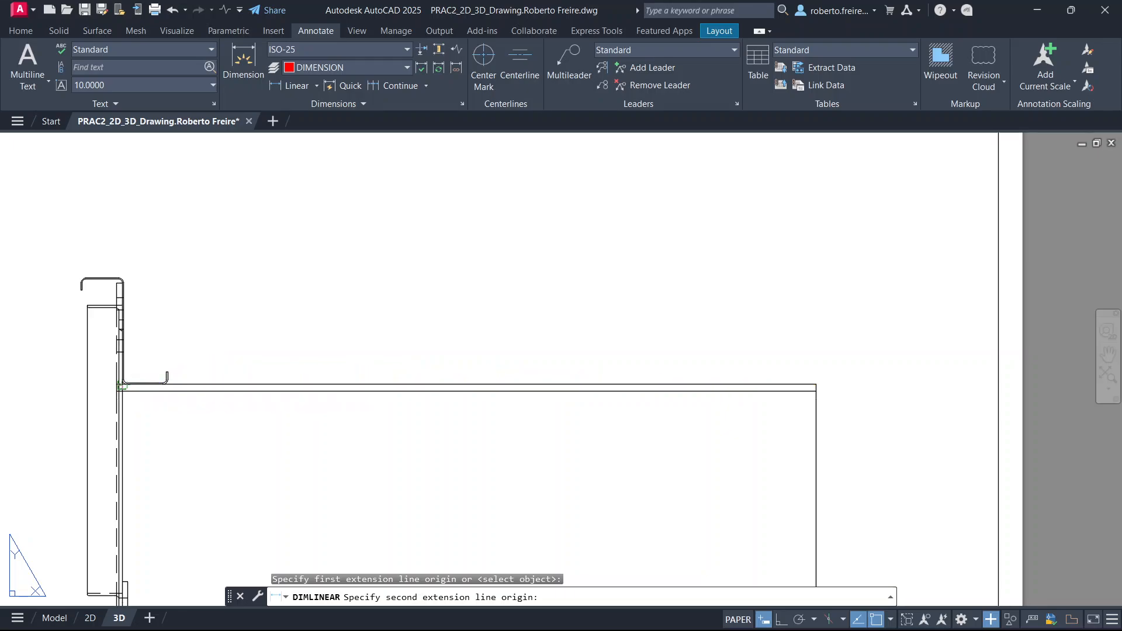
pyautogui.click(120, 386)
pyautogui.press('Escape')
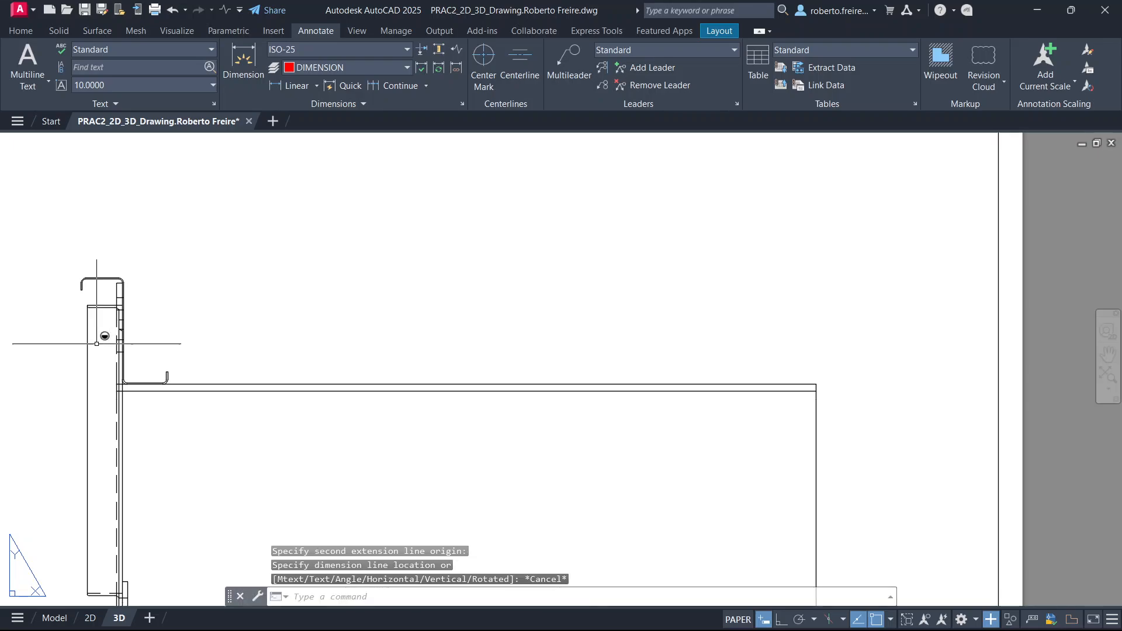
pyautogui.scroll(5, 148, 298)
pyautogui.scroll(-2, 149, 299)
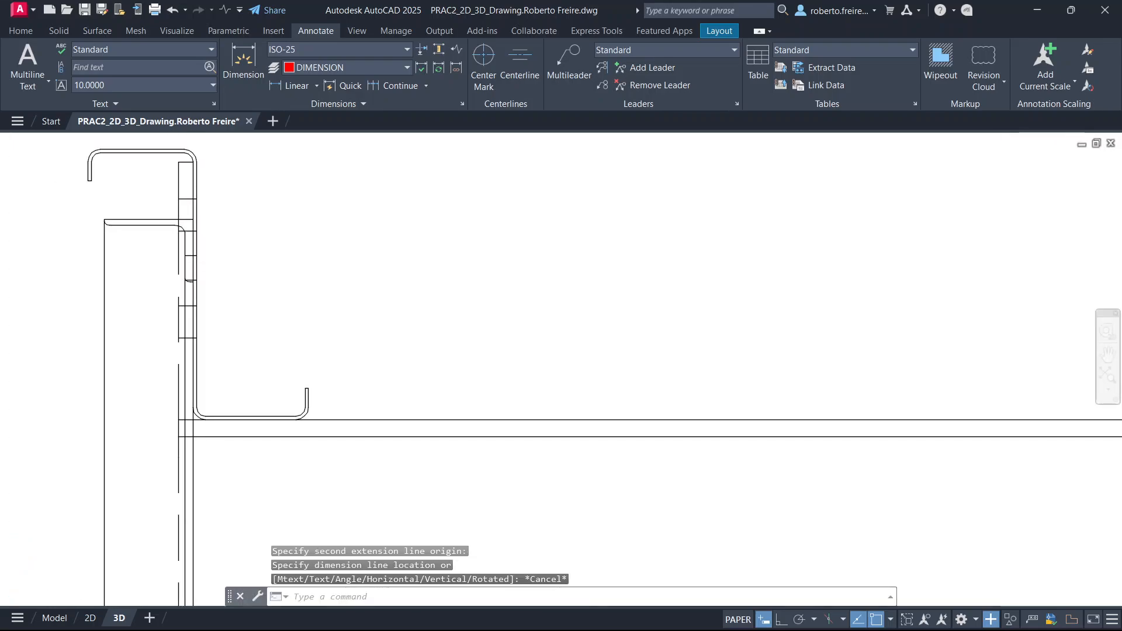
pyautogui.scroll(3, 201, 350)
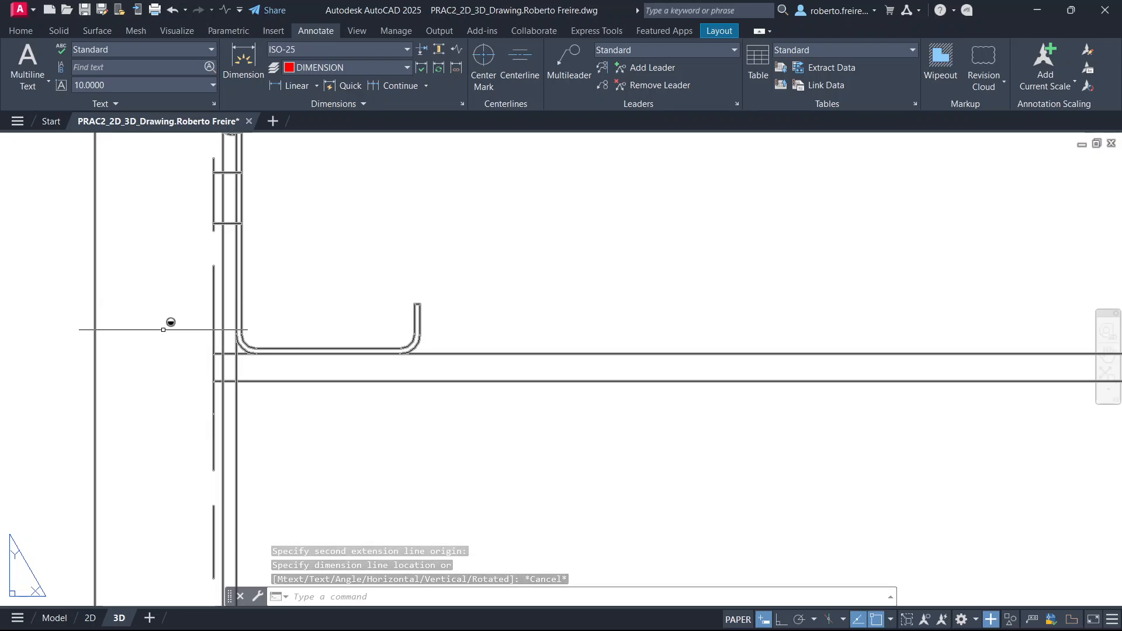
pyautogui.scroll(-2, 169, 325)
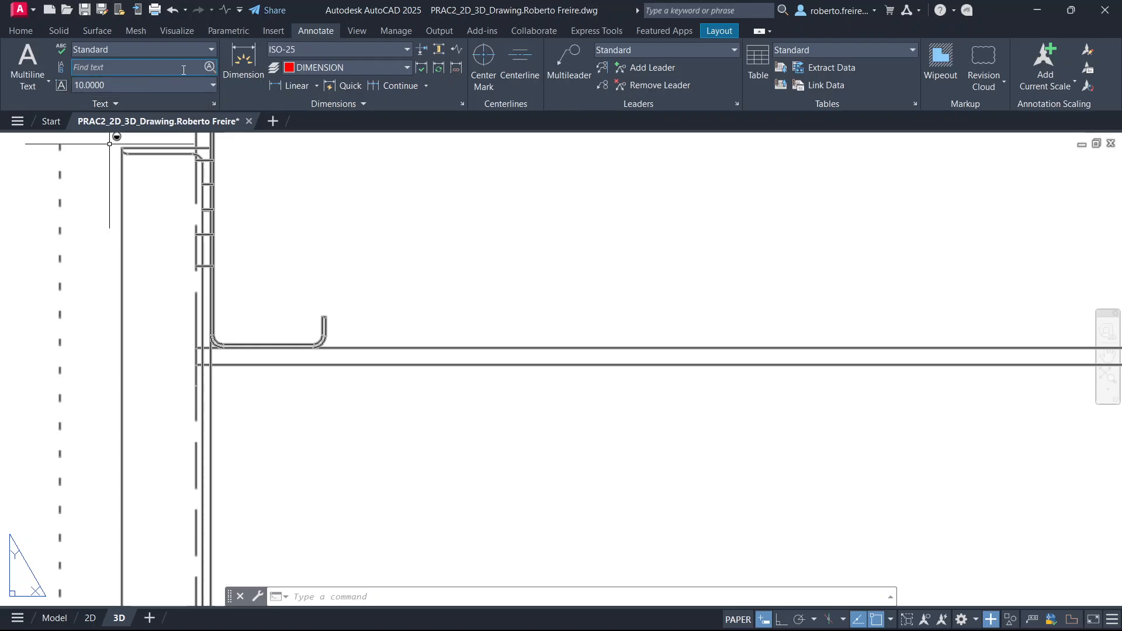
pyautogui.click(288, 88)
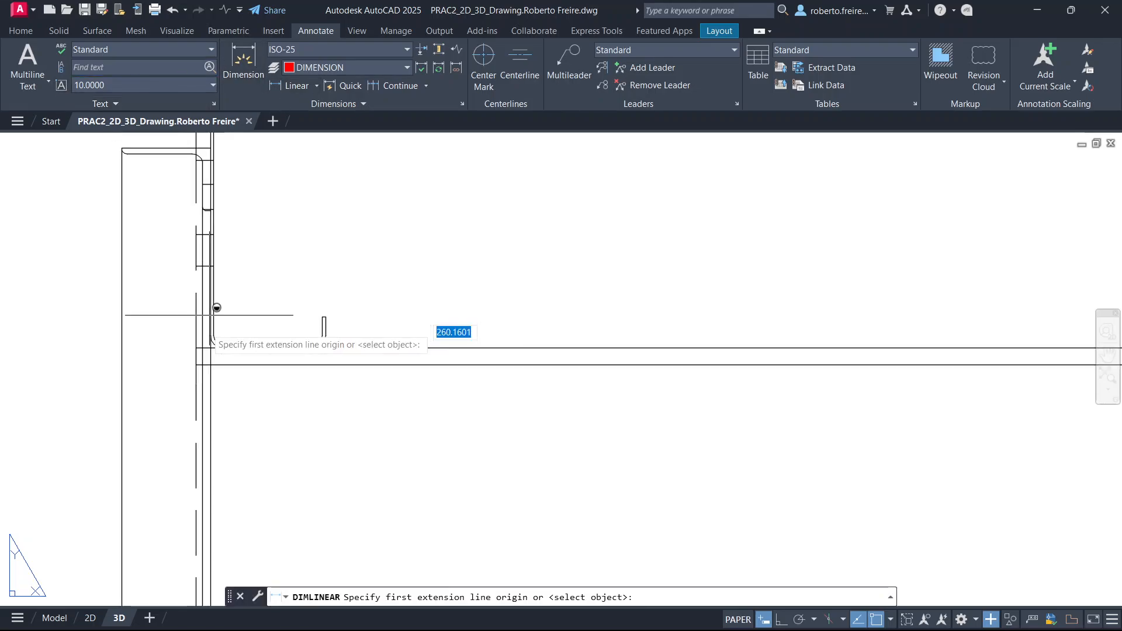
pyautogui.click(193, 349)
pyautogui.scroll(-5, 191, 342)
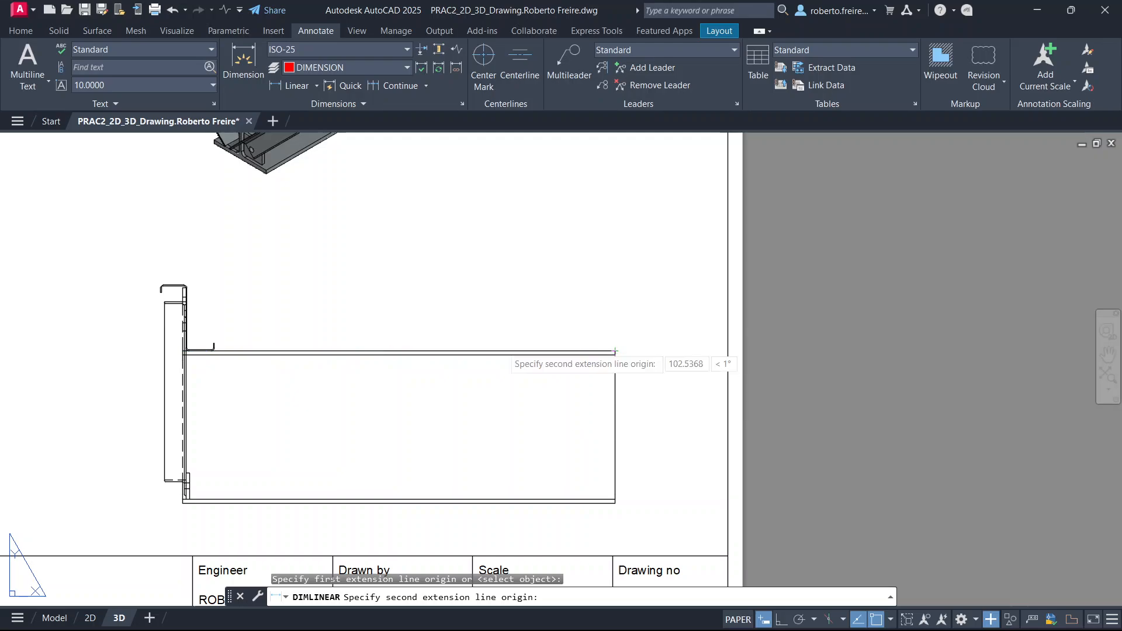
pyautogui.press('Escape')
pyautogui.press('Return')
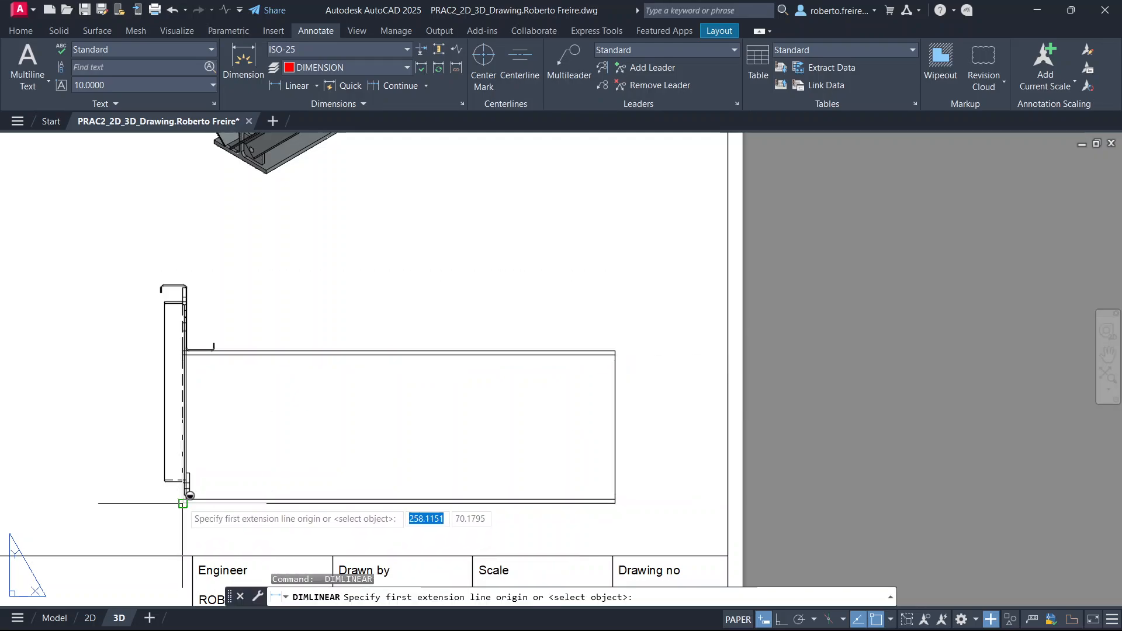
pyautogui.click(182, 502)
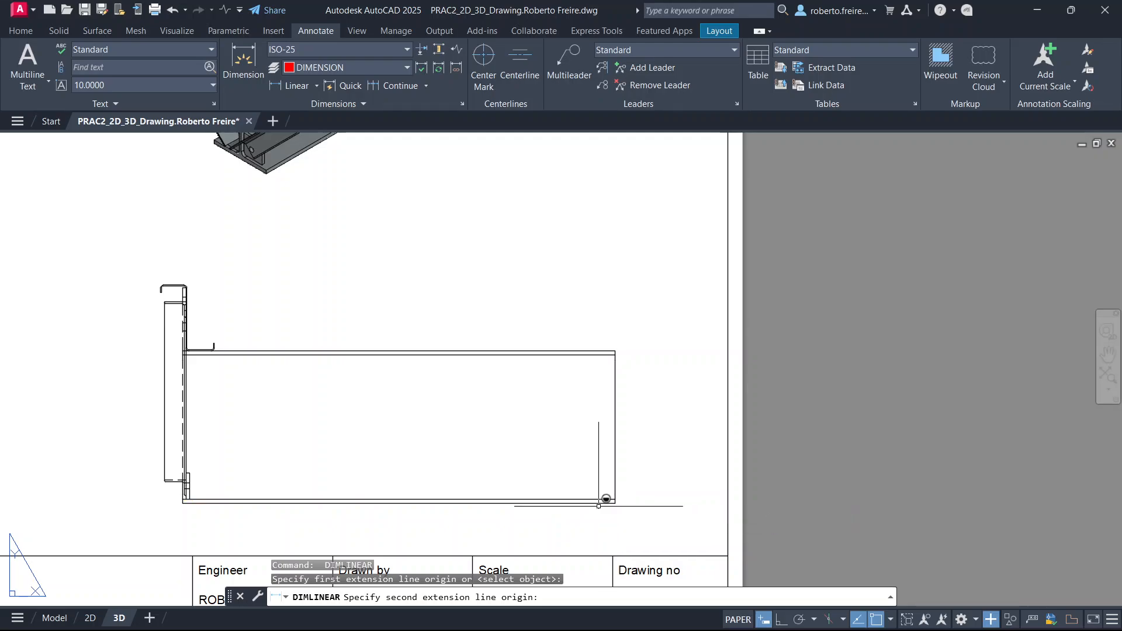
pyautogui.press('Escape')
# Add a horizontal linear dimension for the rafter's full length, placed just below the side view.
pyautogui.scroll(5, 193, 512)
pyautogui.scroll(2, 161, 475)
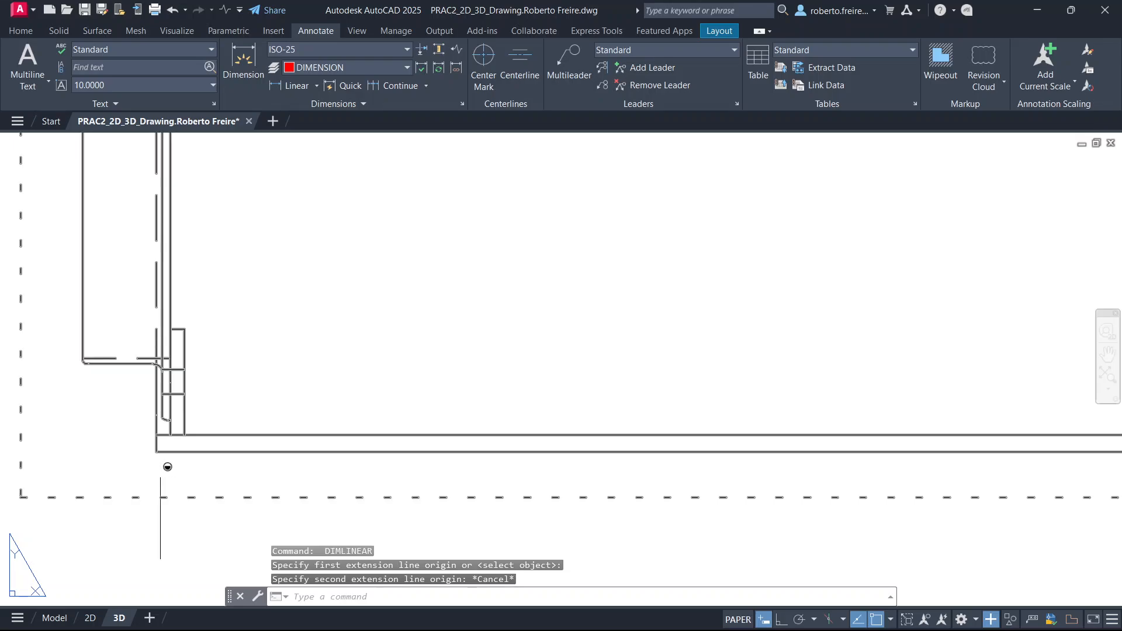
pyautogui.press('Return')
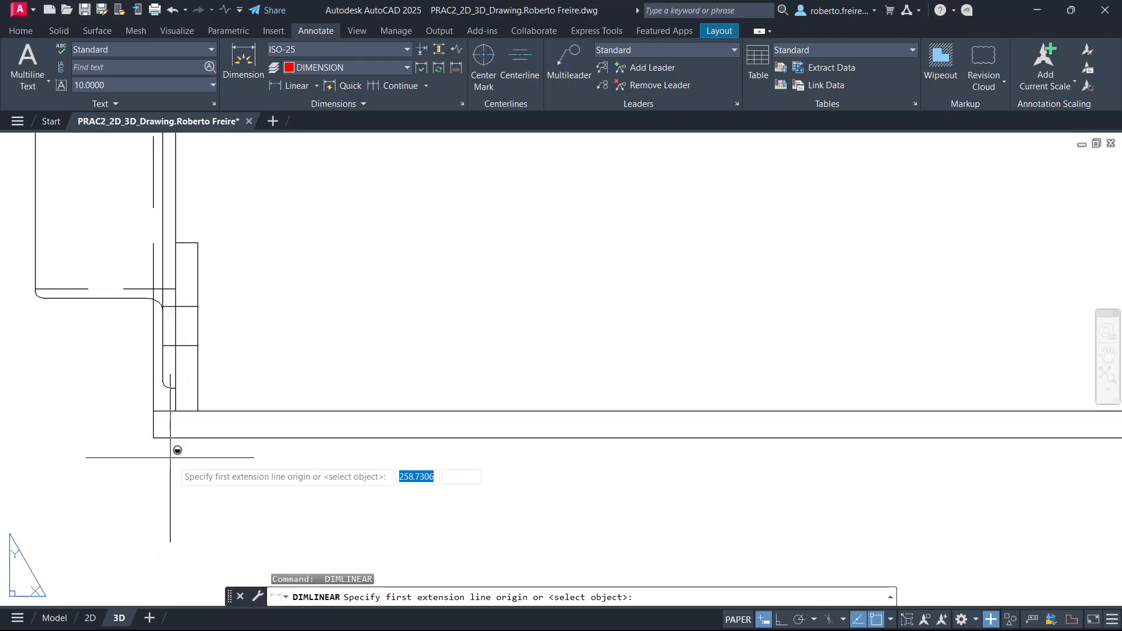
pyautogui.click(153, 411)
pyautogui.scroll(-2, 233, 419)
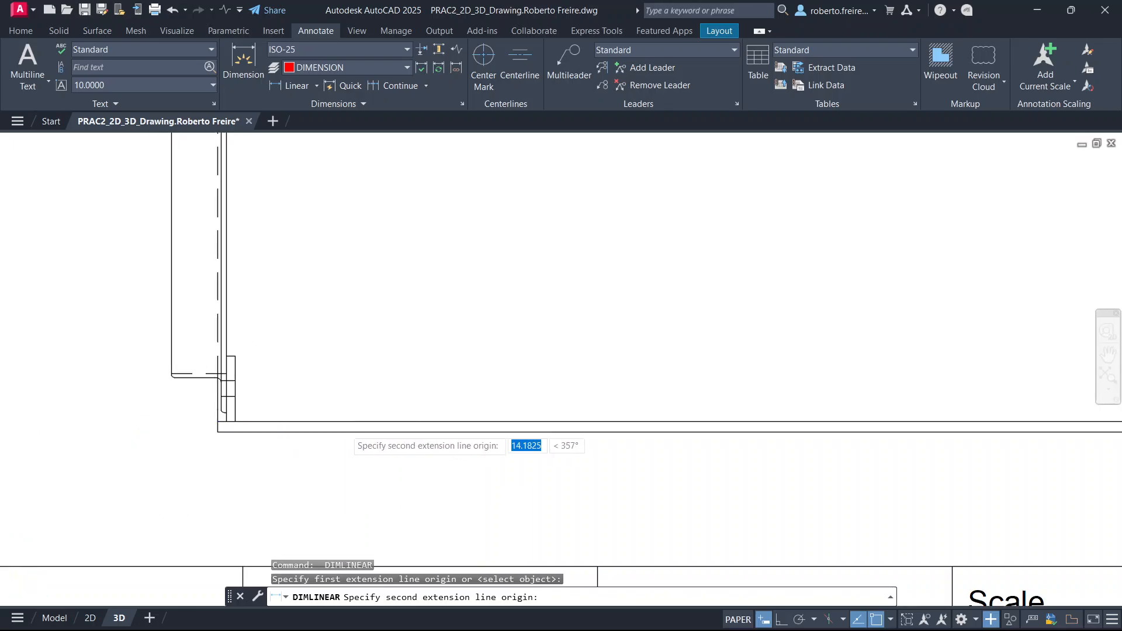
pyautogui.scroll(-2, 727, 416)
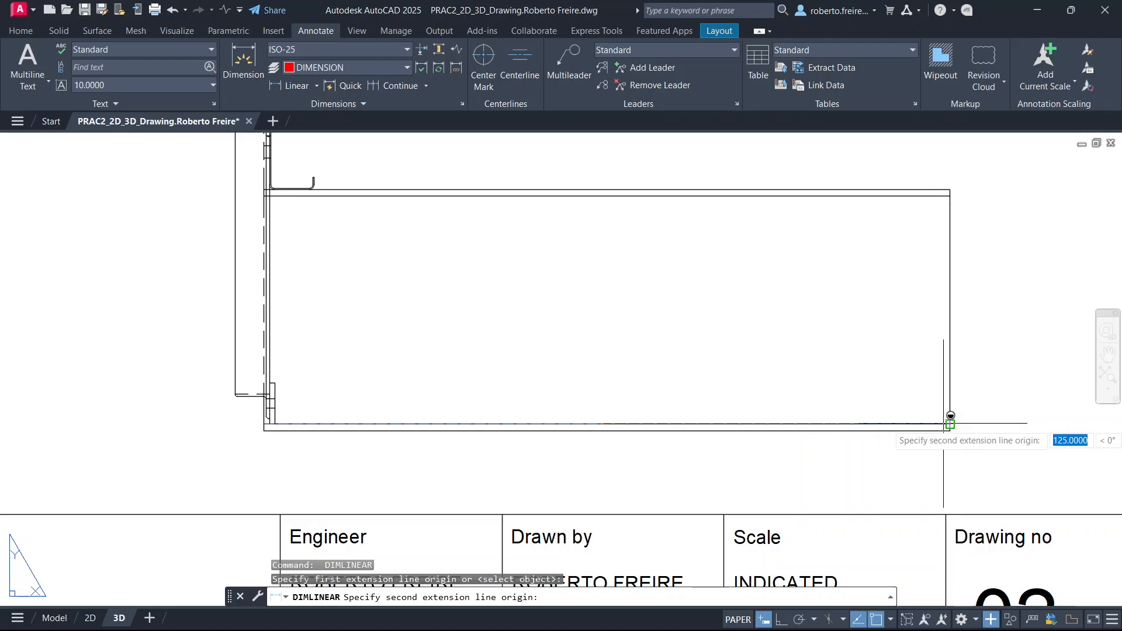
pyautogui.click(944, 424)
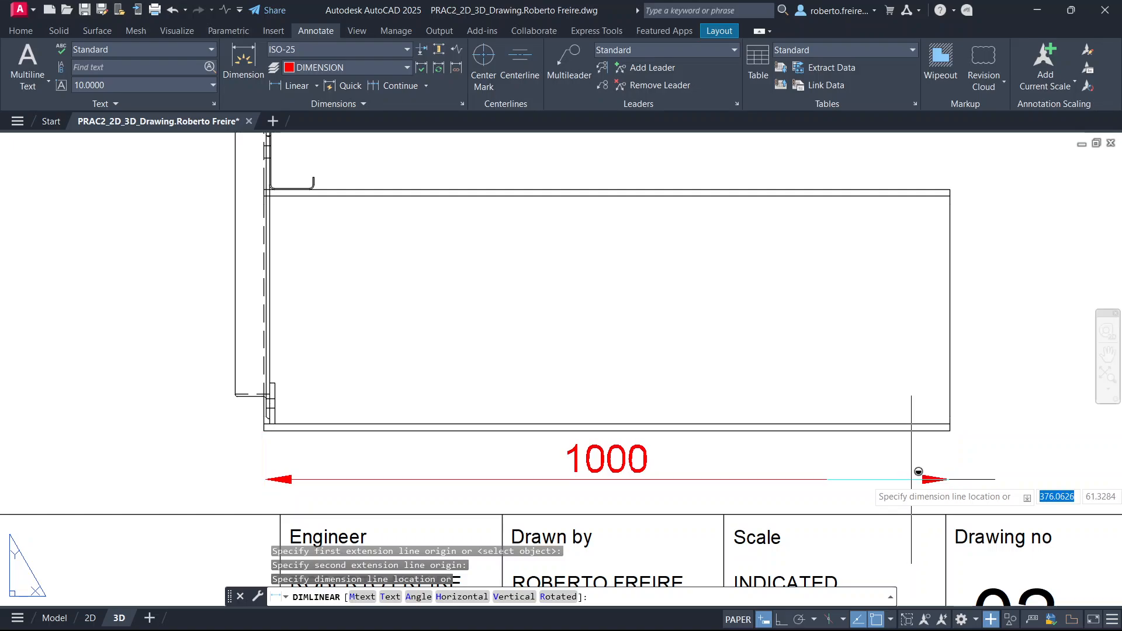
pyautogui.click(918, 471)
# Add a horizontal linear dimension for the purlin's full length, placed just above the front view.
pyautogui.scroll(-4, 784, 370)
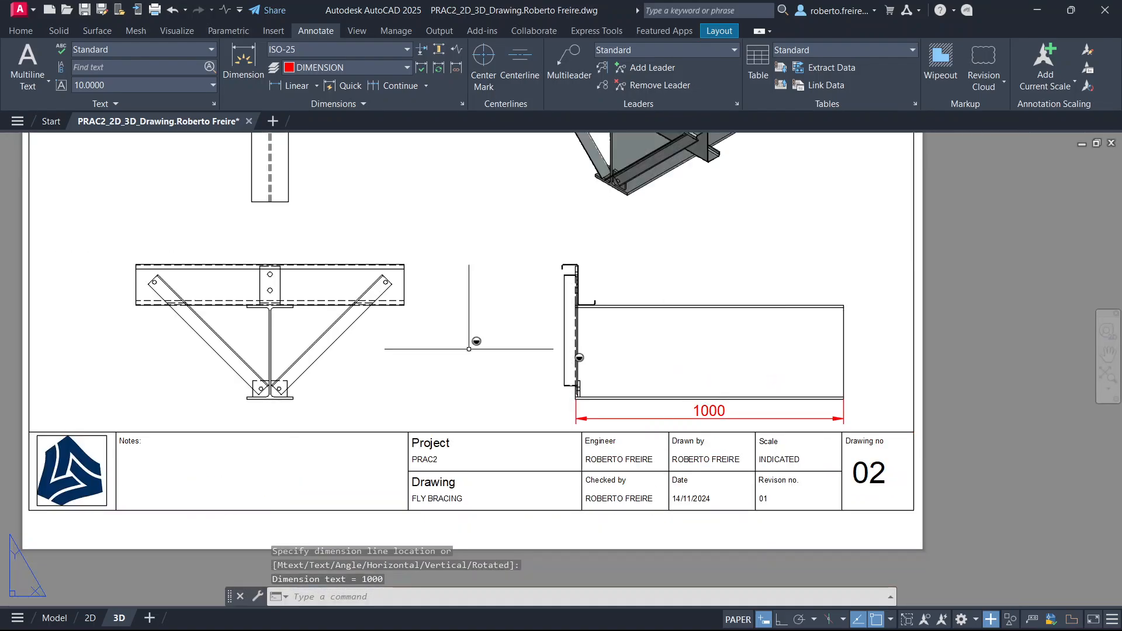
pyautogui.scroll(4, 130, 214)
pyautogui.press('space')
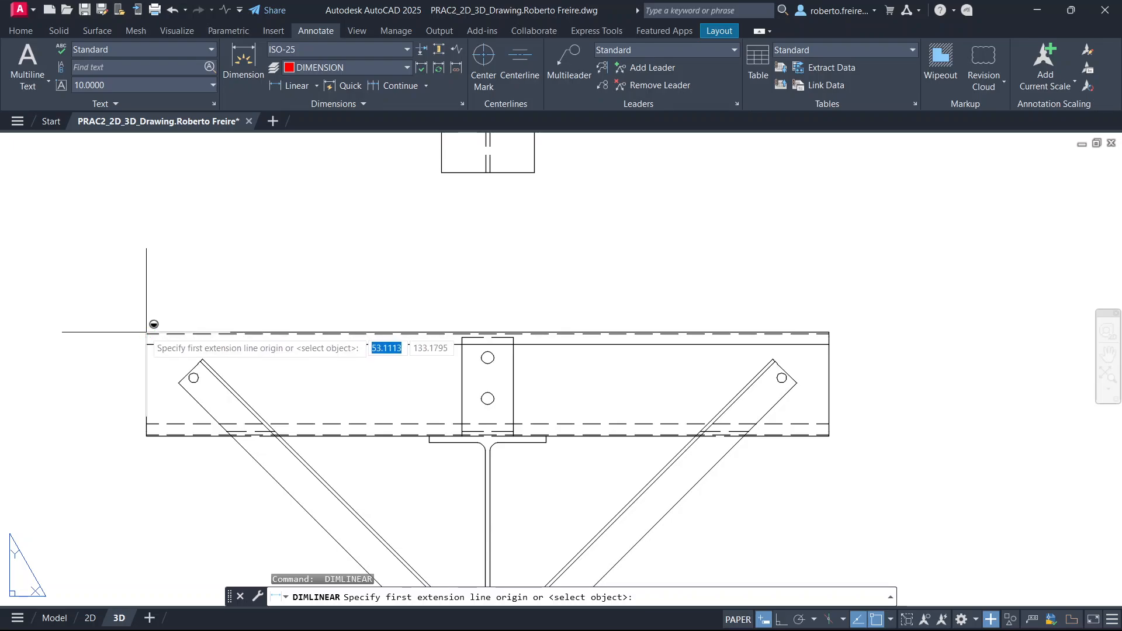
pyautogui.click(146, 332)
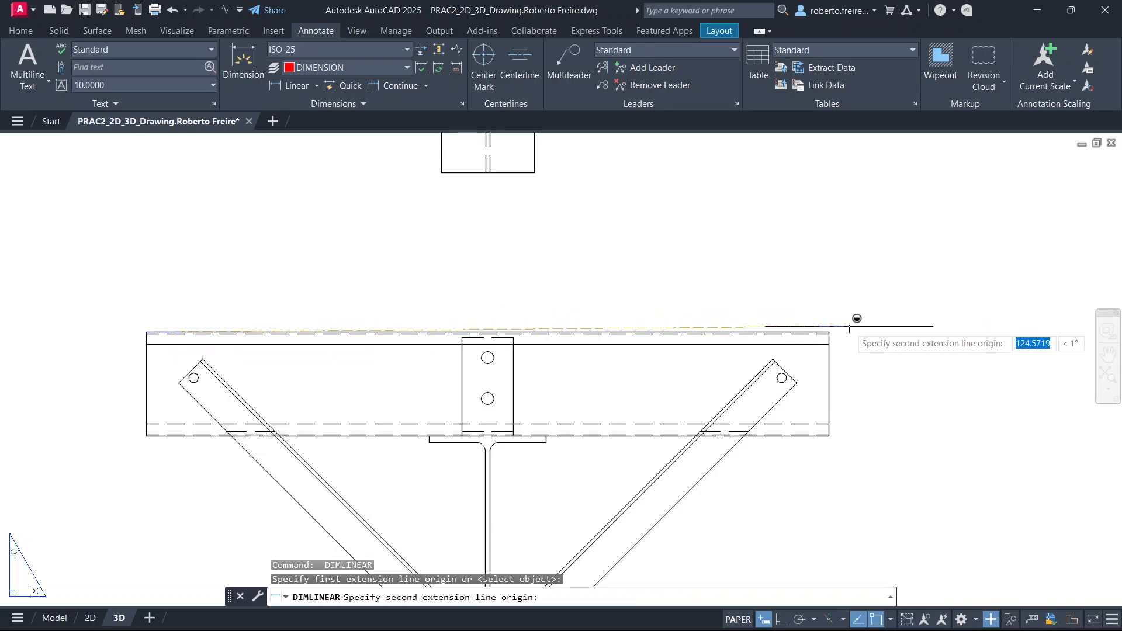
pyautogui.click(830, 331)
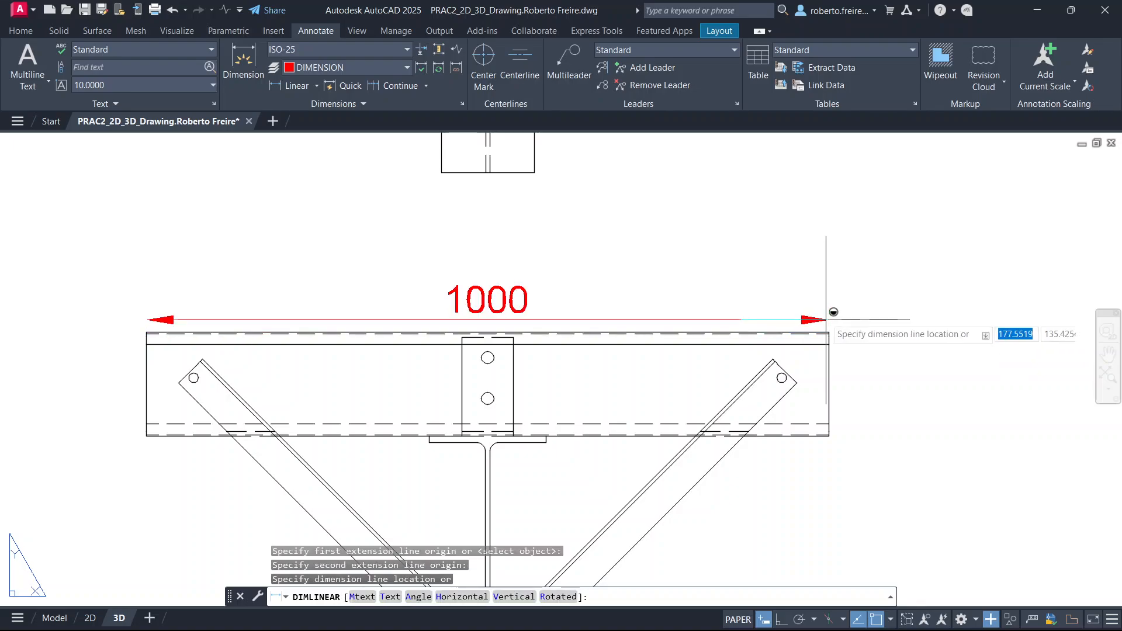
pyautogui.click(795, 309)
# Add an aligned dimension along the right-hand brace between its two ends in the front view, placed on the brace's outer side.
pyautogui.scroll(-6, 520, 337)
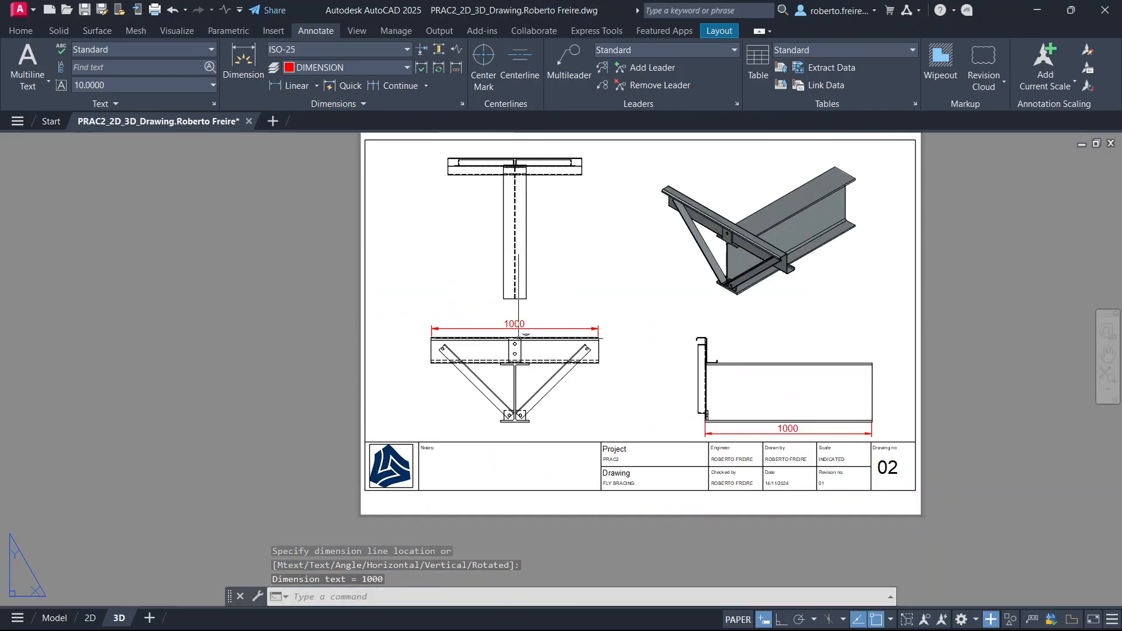
pyautogui.scroll(5, 517, 338)
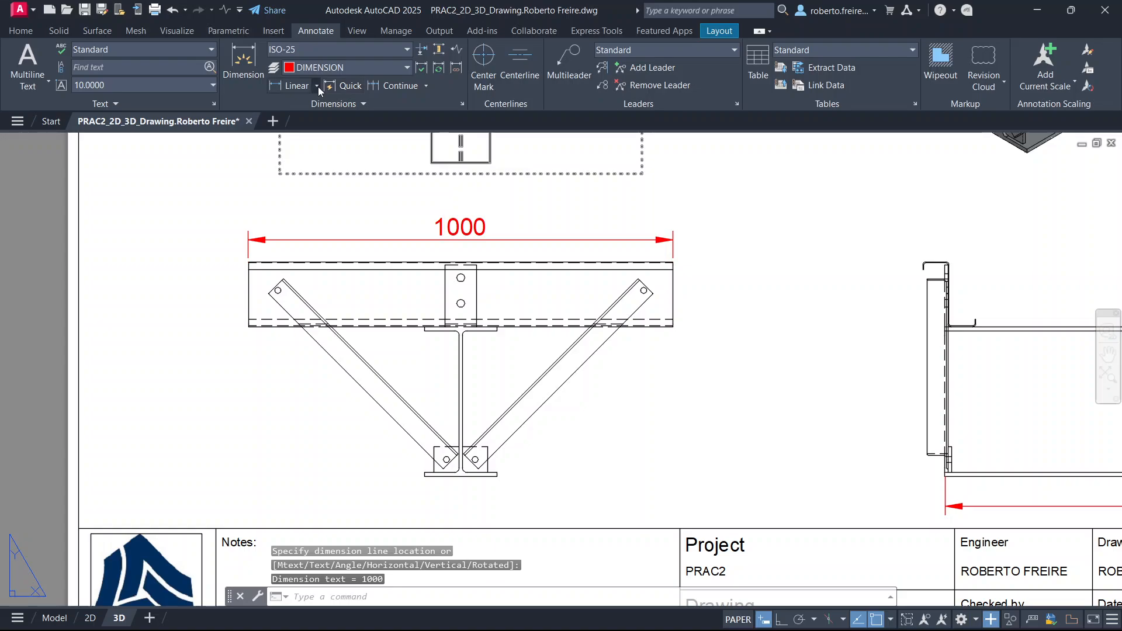
pyautogui.click(317, 87)
pyautogui.click(300, 138)
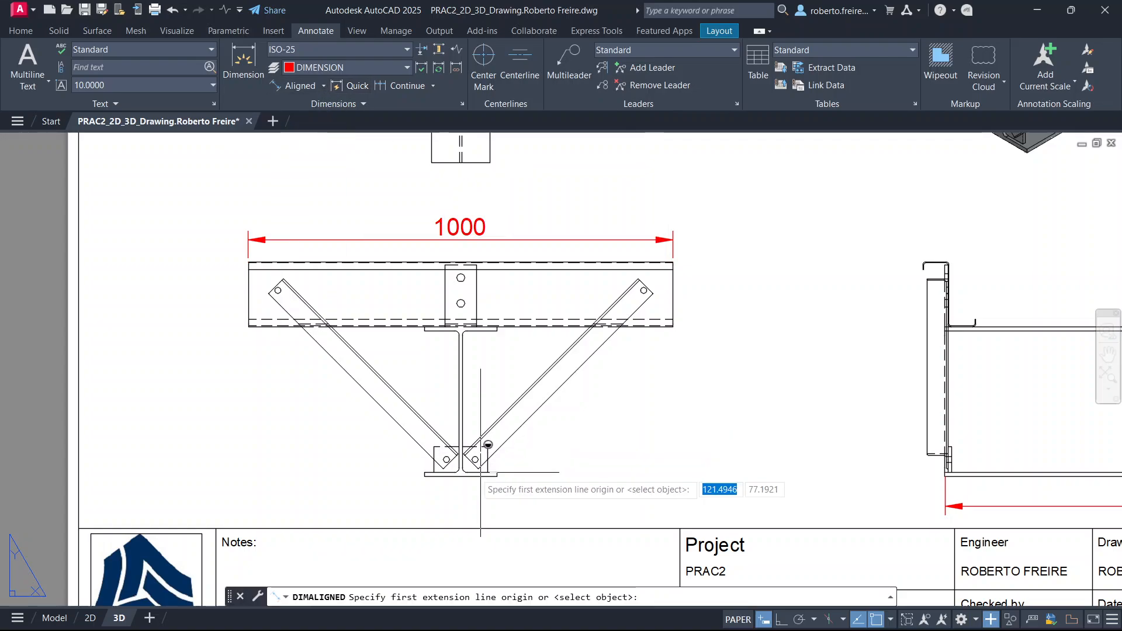
pyautogui.scroll(2, 480, 453)
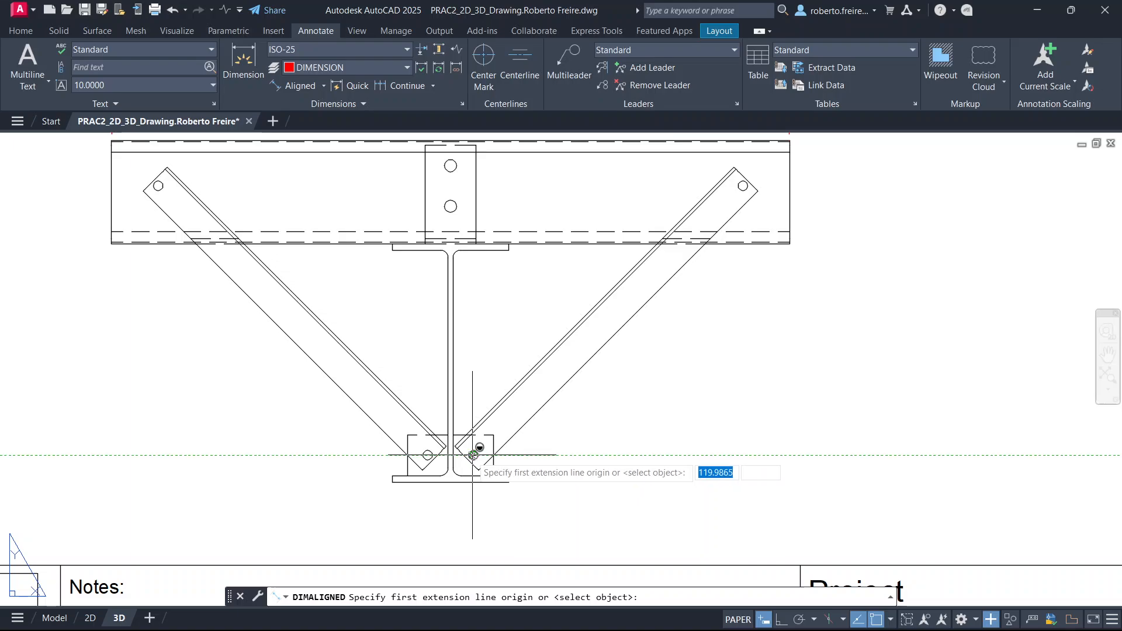
pyautogui.scroll(6, 470, 458)
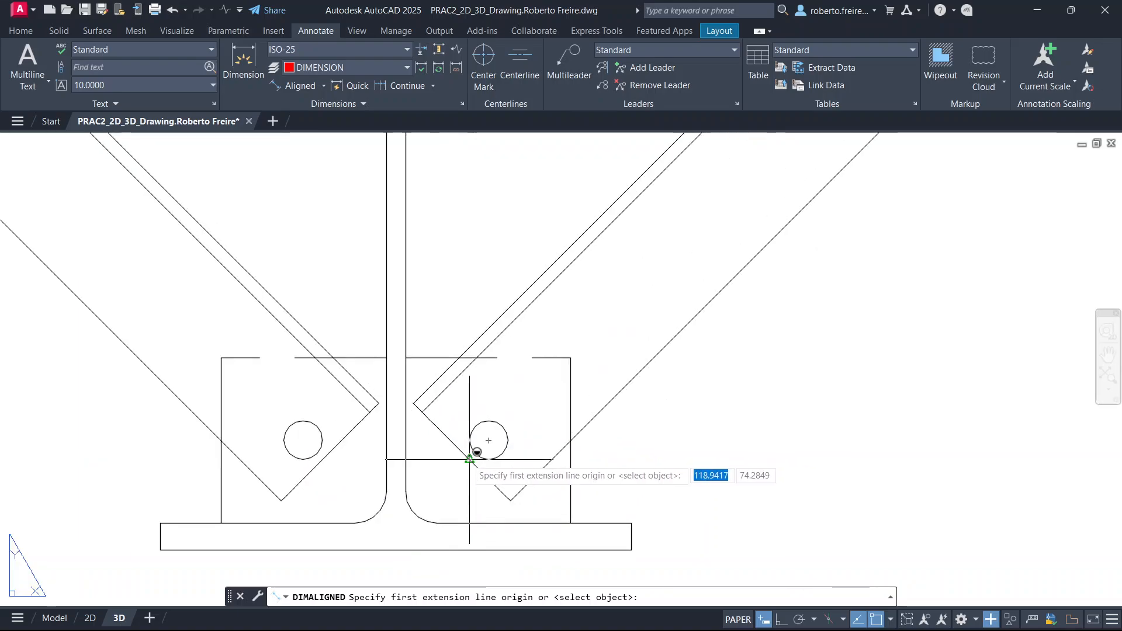
pyautogui.click(470, 459)
pyautogui.scroll(-7, 469, 456)
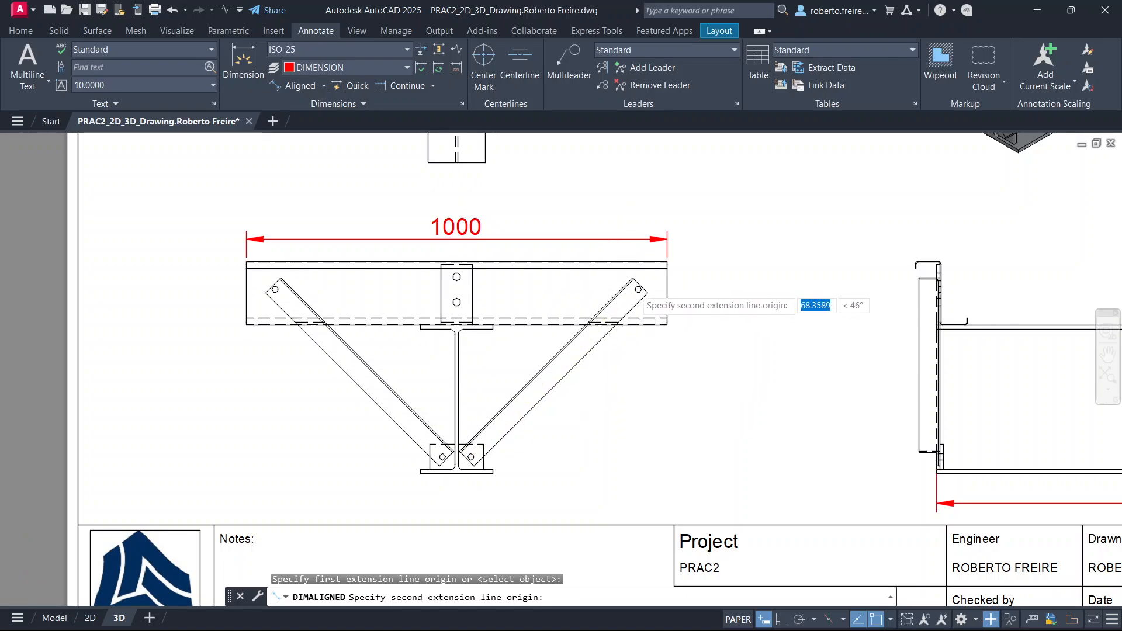
pyautogui.scroll(6, 637, 289)
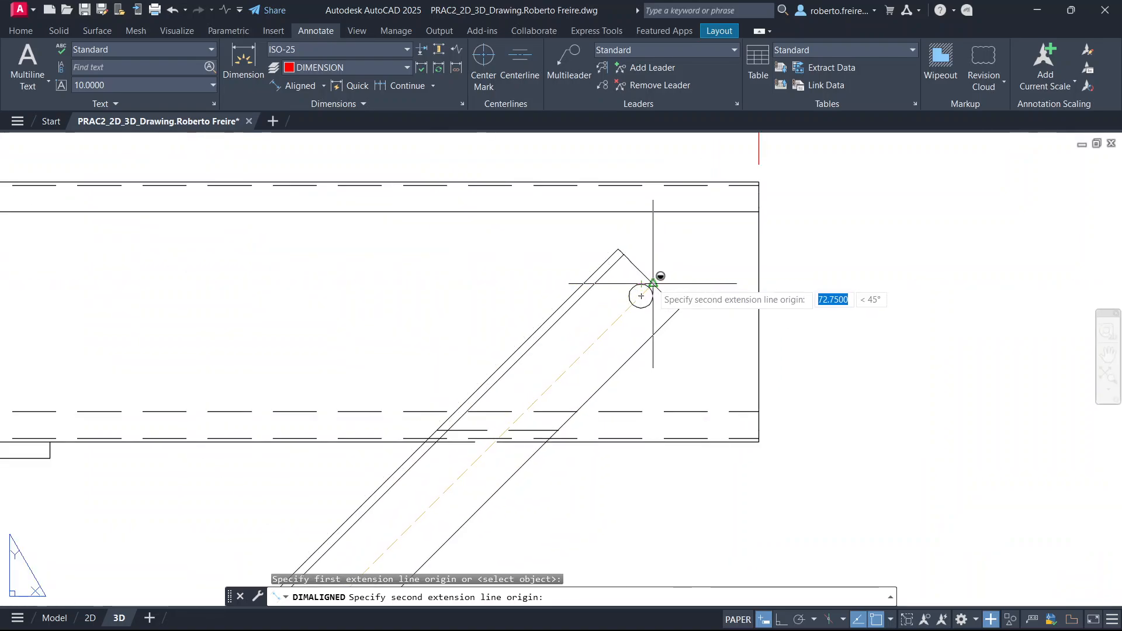
pyautogui.click(641, 296)
pyautogui.scroll(-2, 648, 299)
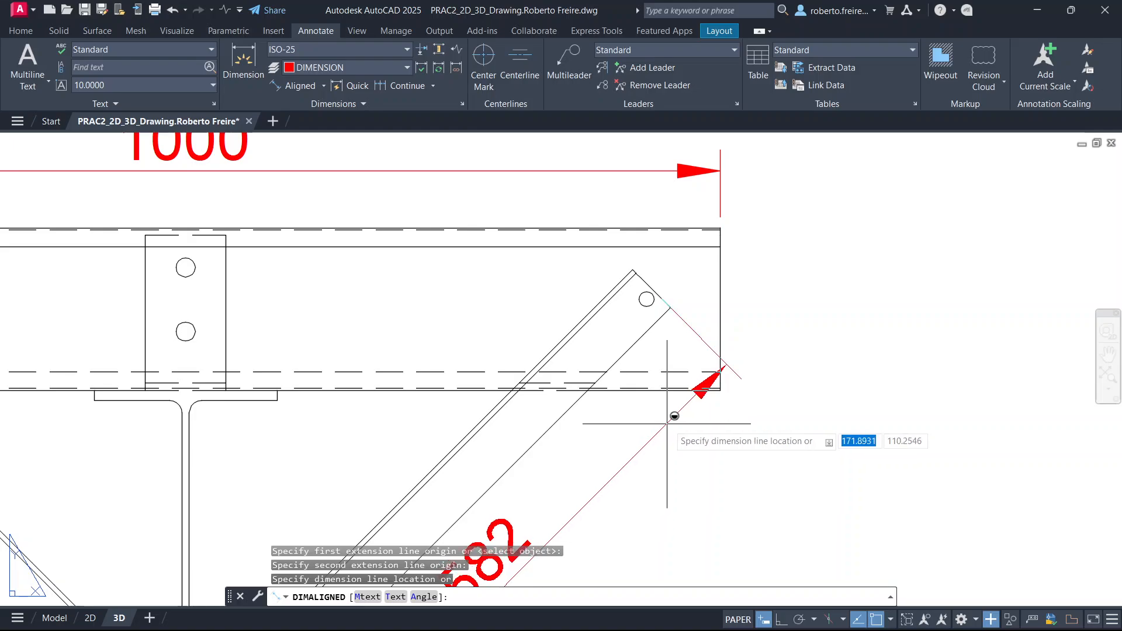
pyautogui.click(694, 431)
# Add an angular dimension between the rafter's bottom flange and the left-hand brace's outer edge in the front view, placed outside the brace.
pyautogui.scroll(-2, 666, 368)
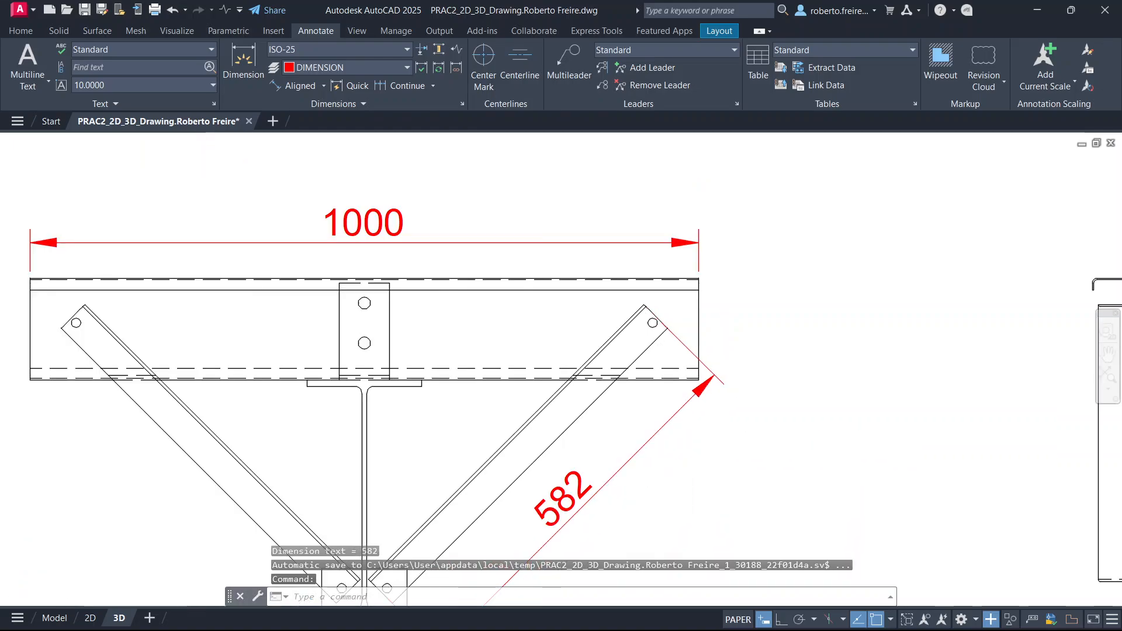
pyautogui.scroll(-3, 650, 359)
pyautogui.scroll(5, 526, 453)
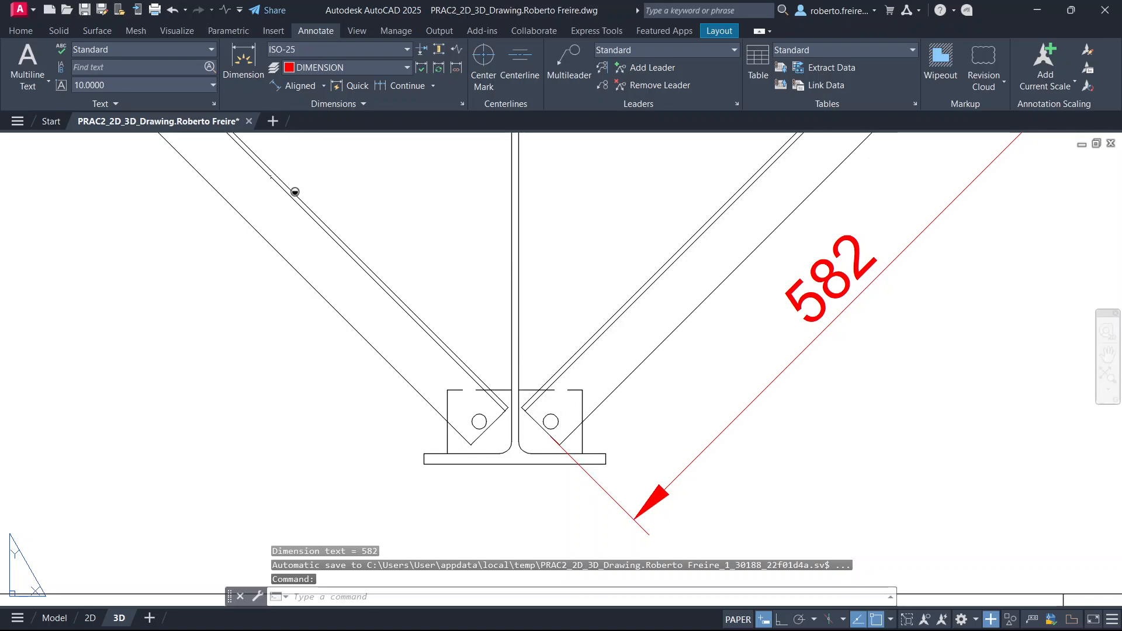
pyautogui.click(324, 85)
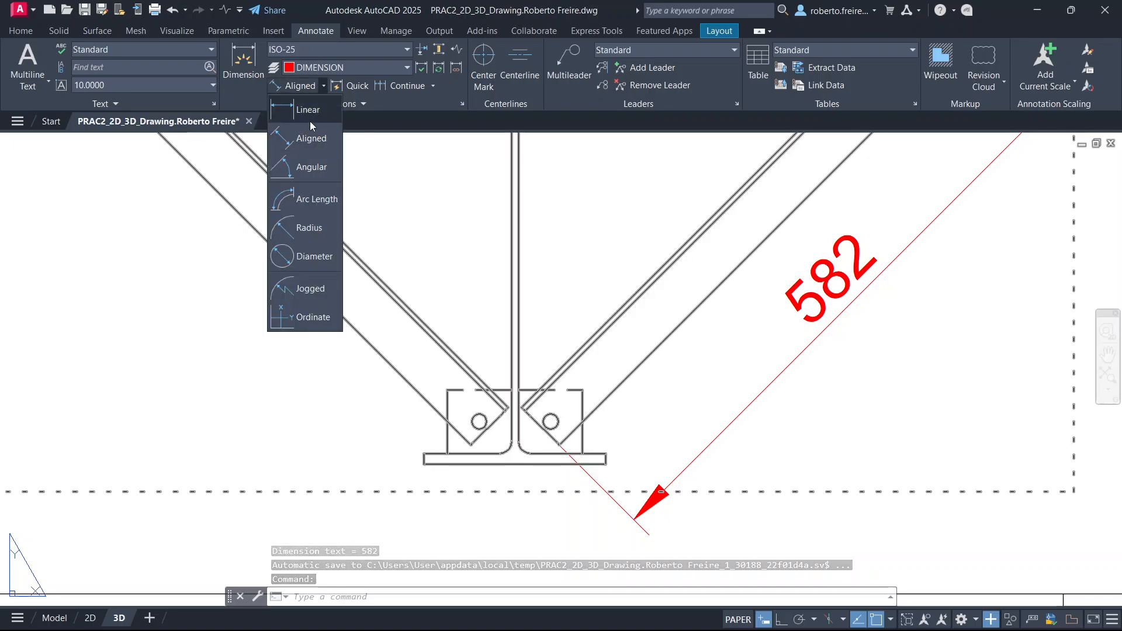
pyautogui.click(310, 167)
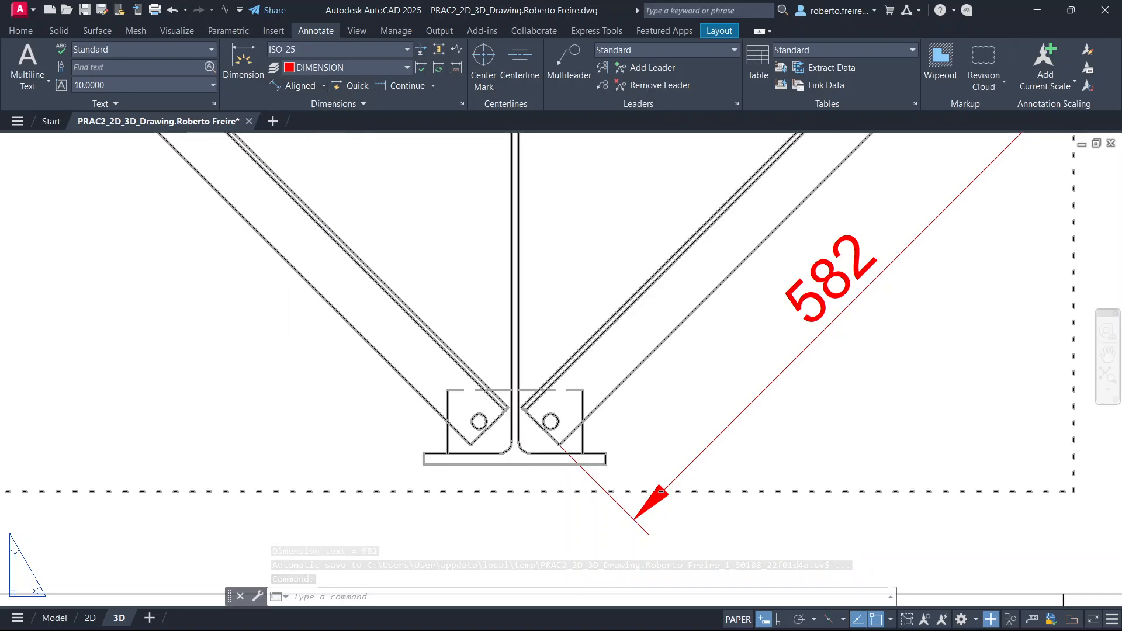
pyautogui.click(432, 454)
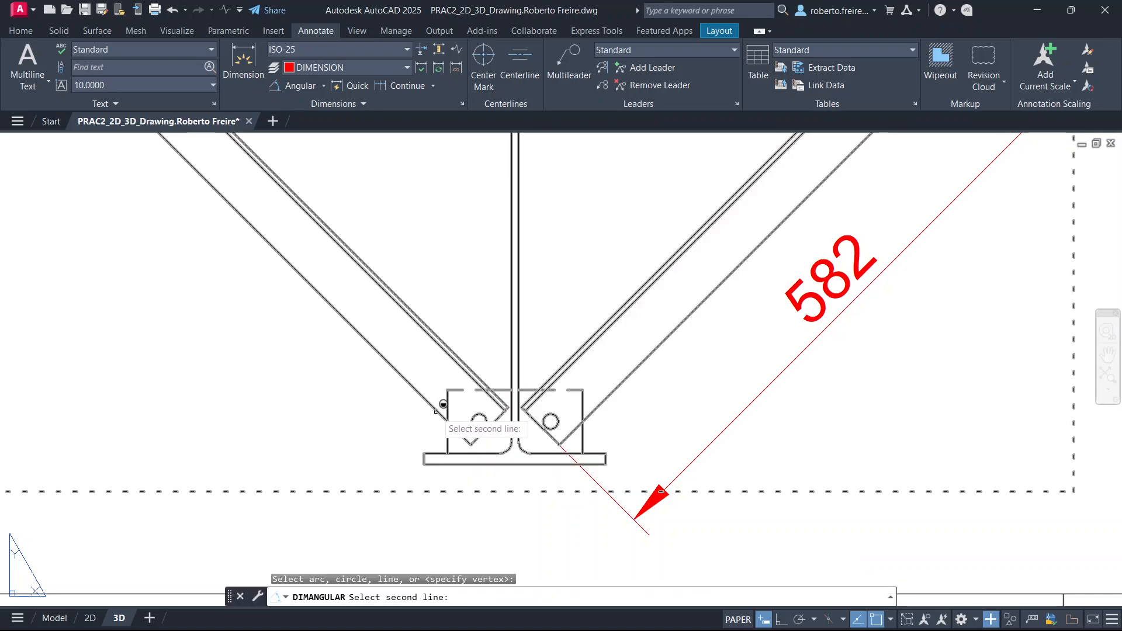
pyautogui.click(436, 411)
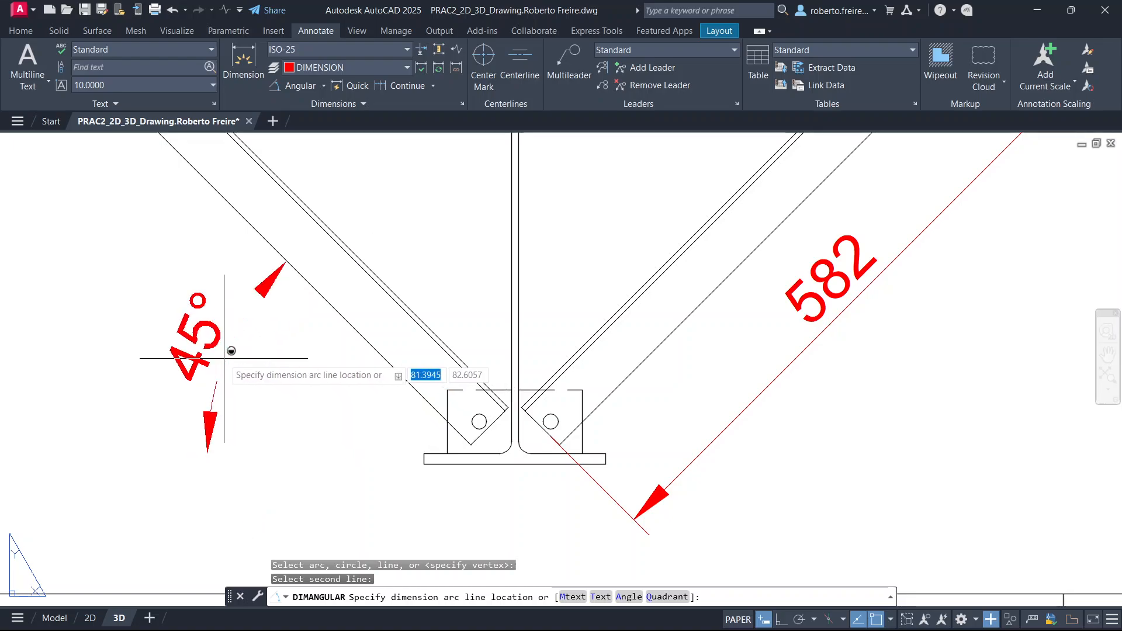
pyautogui.click(171, 318)
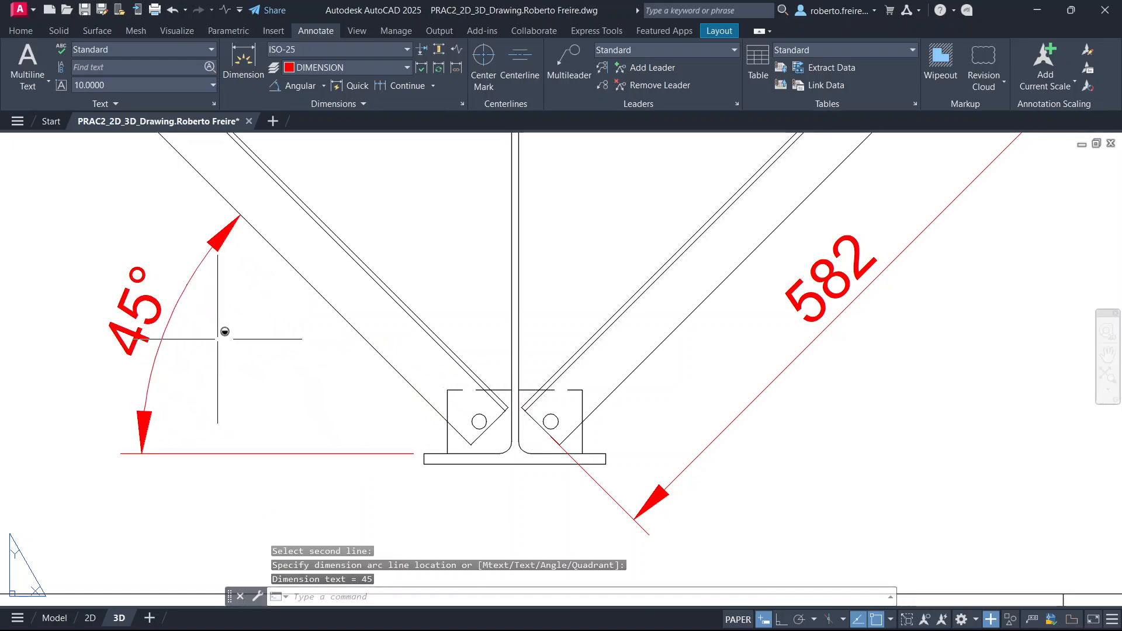
# Add a vertical linear dimension for the rafter's full length in the top view, placed just beyond its right-hand edge.
pyautogui.scroll(-5, 383, 400)
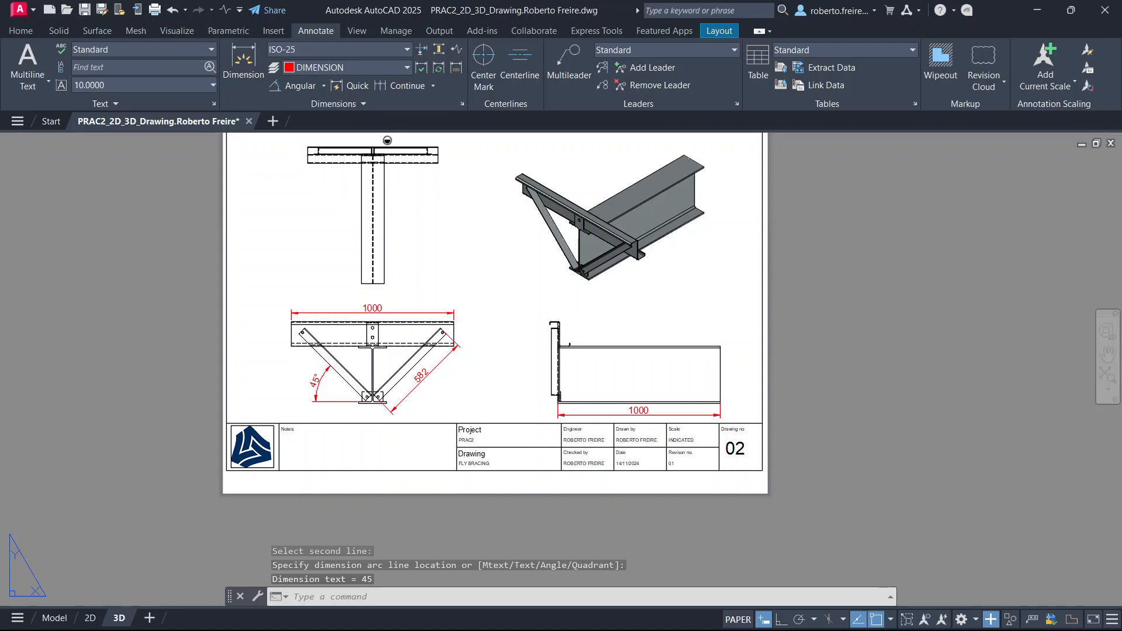
pyautogui.scroll(4, 387, 140)
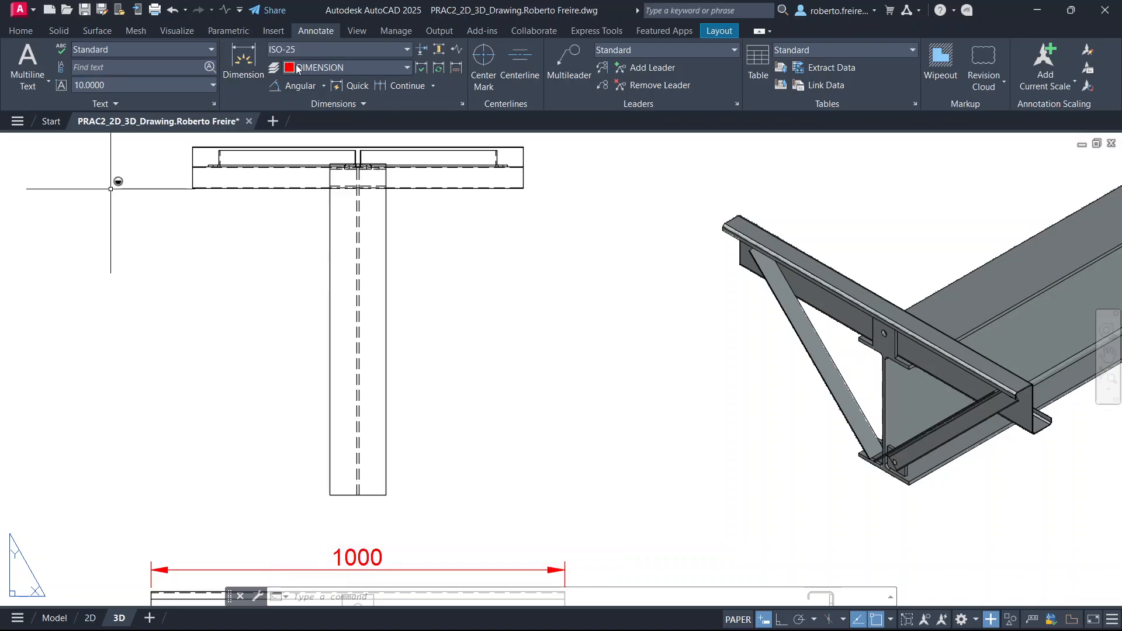
pyautogui.click(326, 86)
pyautogui.click(320, 106)
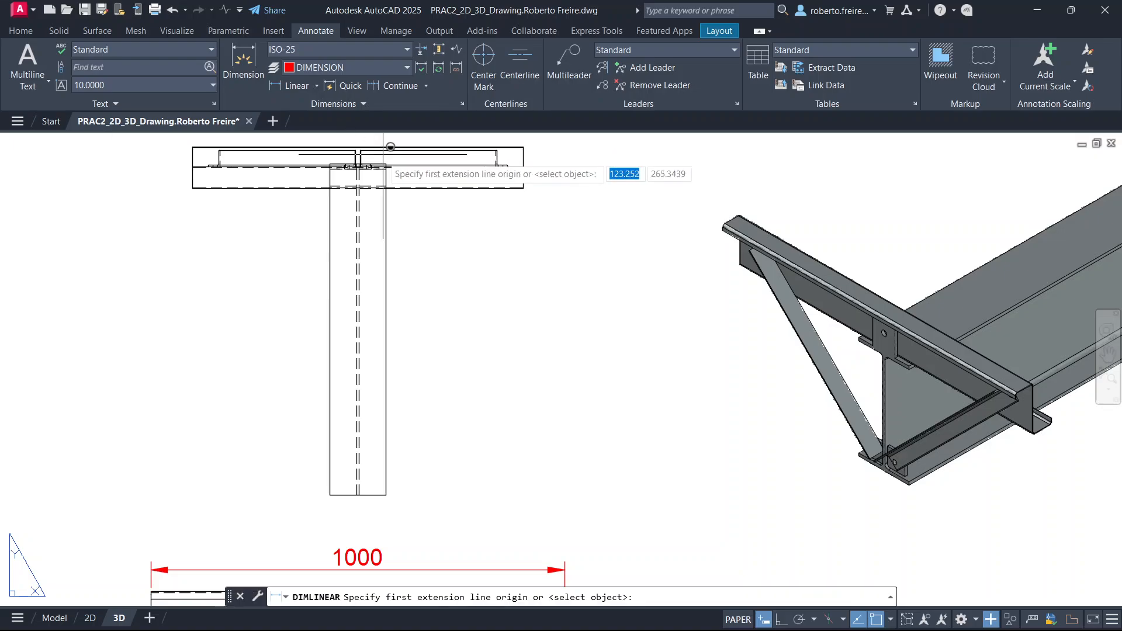
pyautogui.scroll(6, 391, 159)
pyautogui.scroll(2, 397, 169)
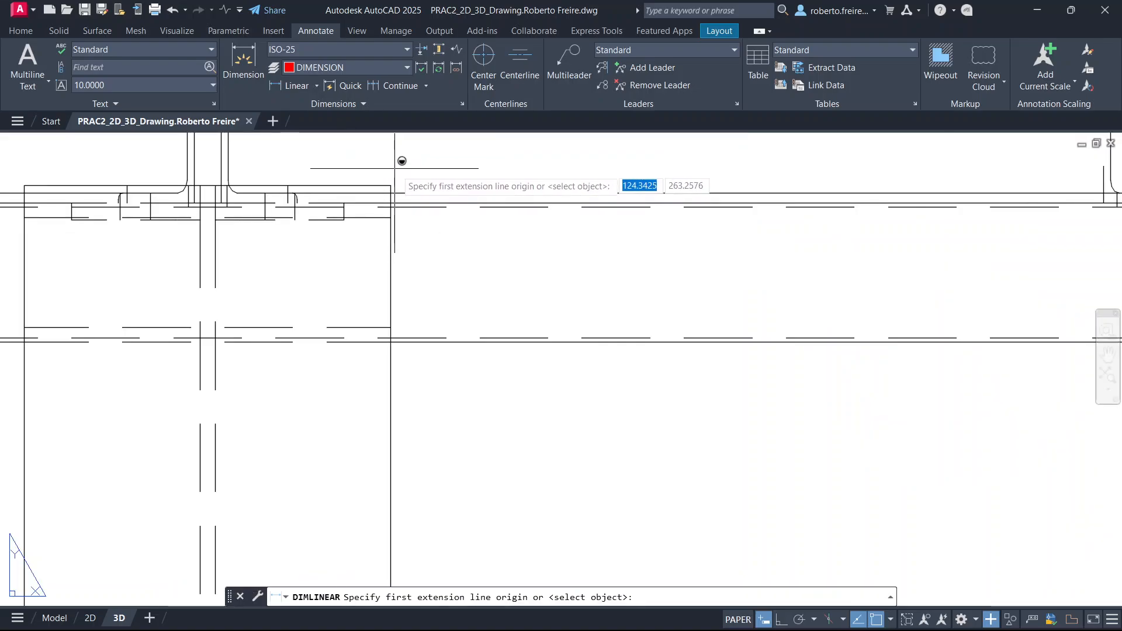
pyautogui.click(393, 181)
pyautogui.scroll(-8, 403, 187)
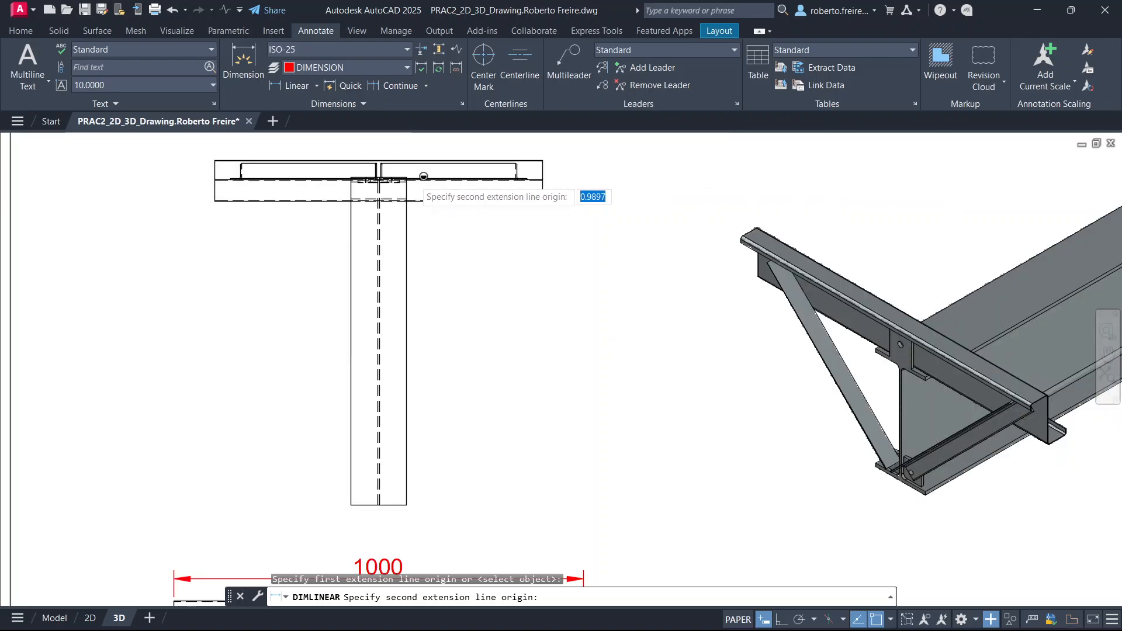
pyautogui.scroll(5, 430, 380)
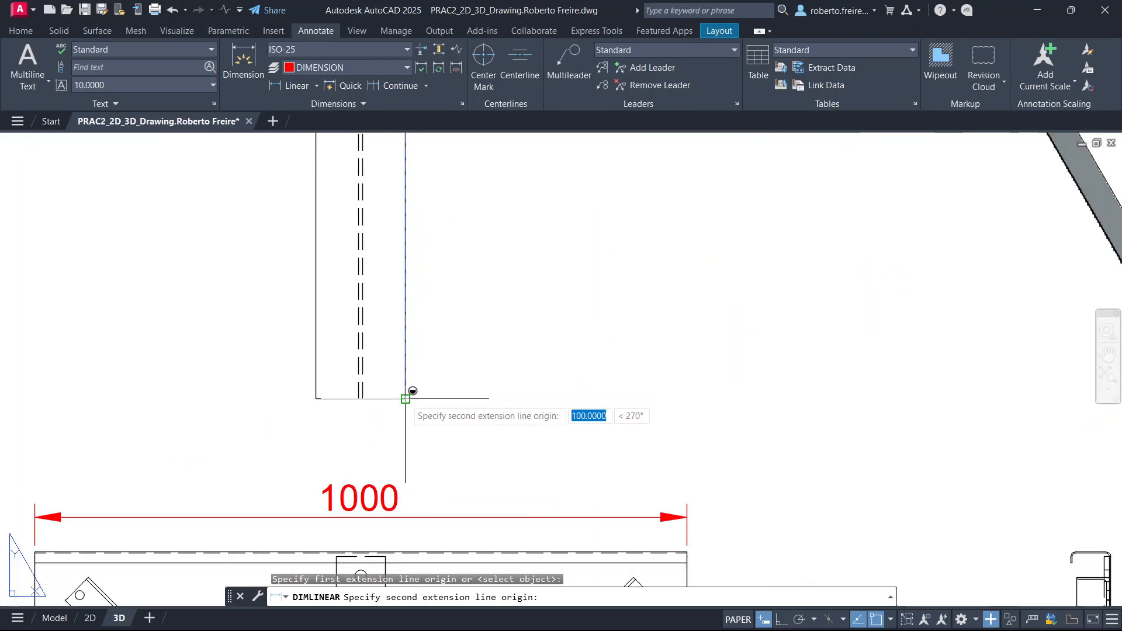
pyautogui.click(405, 399)
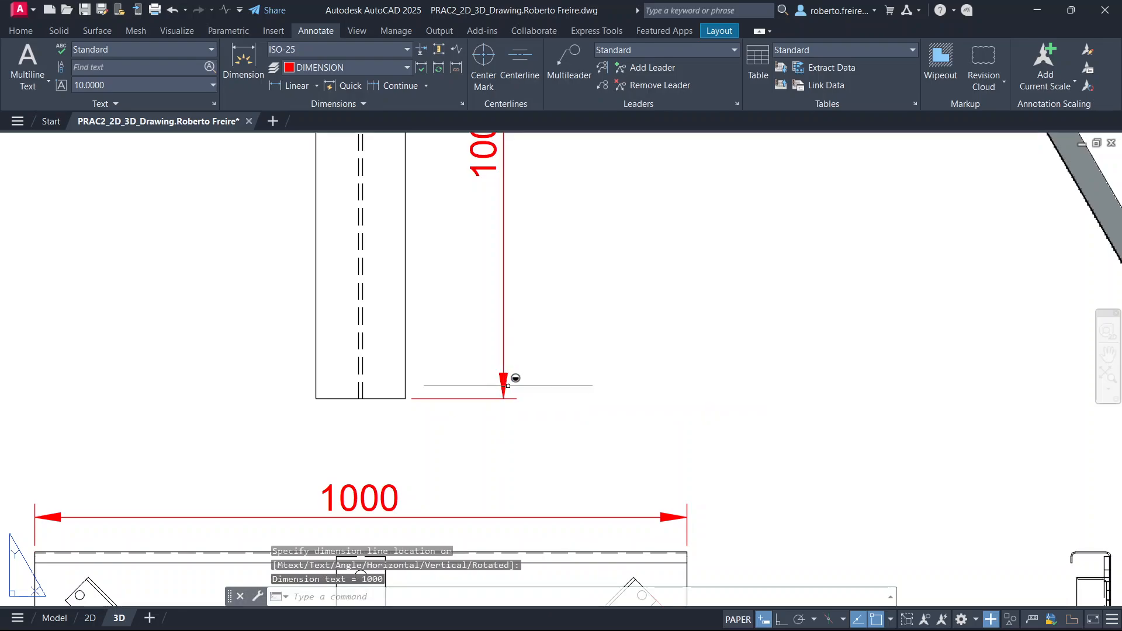
# Add a vertical linear dimension for the rafter's full depth in the side view, placed just beyond its free end.
pyautogui.scroll(-8, 506, 383)
pyautogui.scroll(-2, 368, 314)
pyautogui.scroll(4, 506, 416)
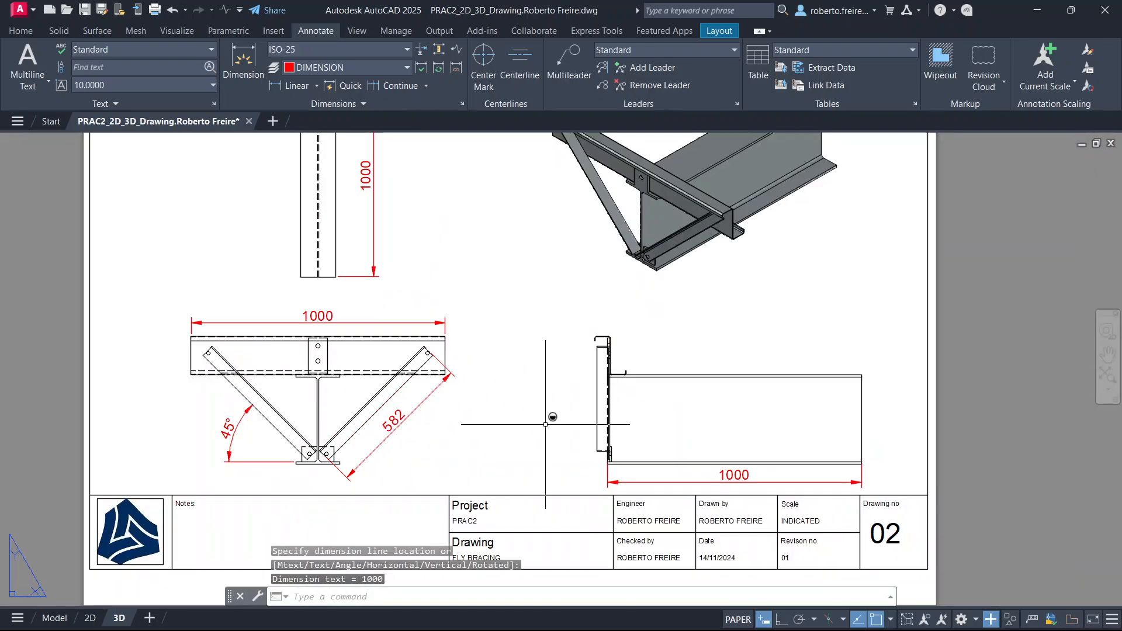
pyautogui.scroll(-2, 456, 359)
pyautogui.scroll(10, 672, 397)
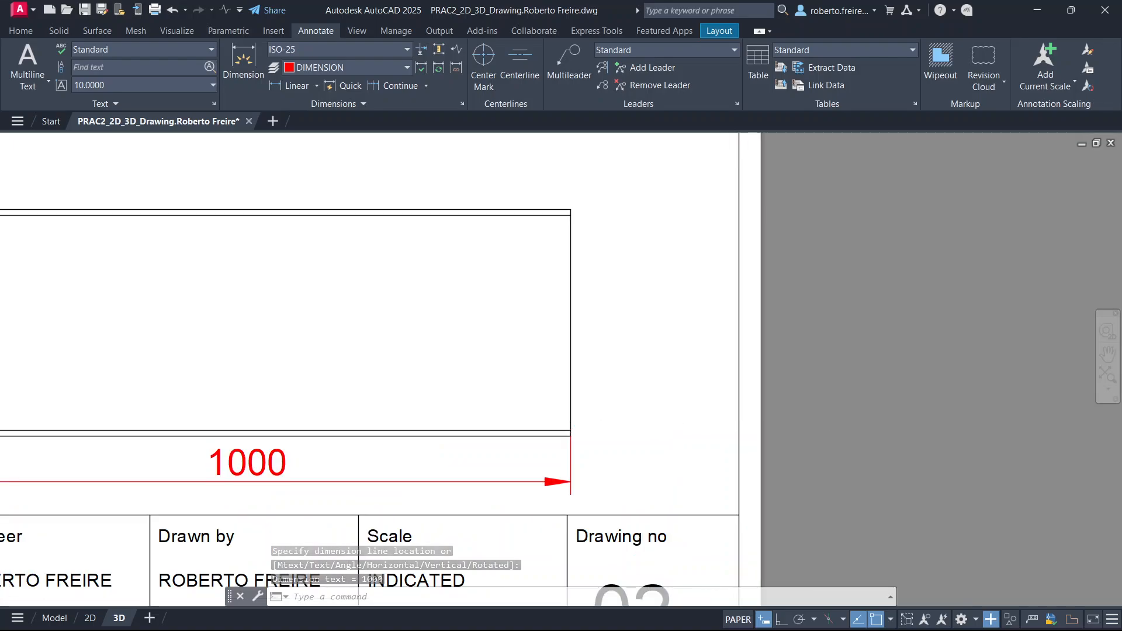
pyautogui.scroll(-2, 596, 316)
pyautogui.press('space')
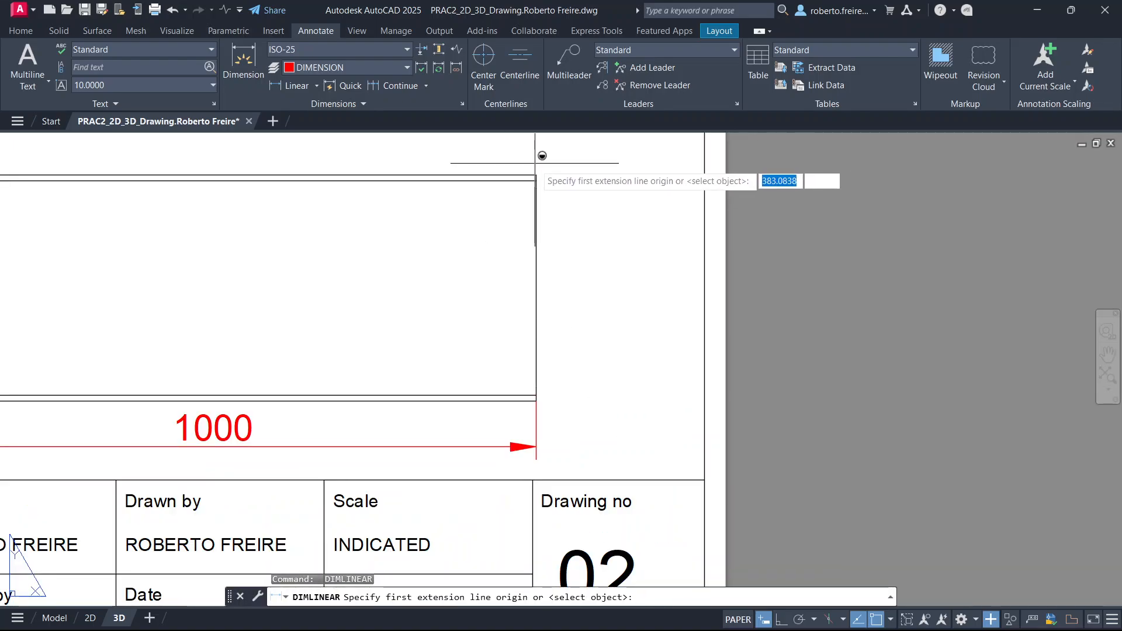
pyautogui.click(536, 174)
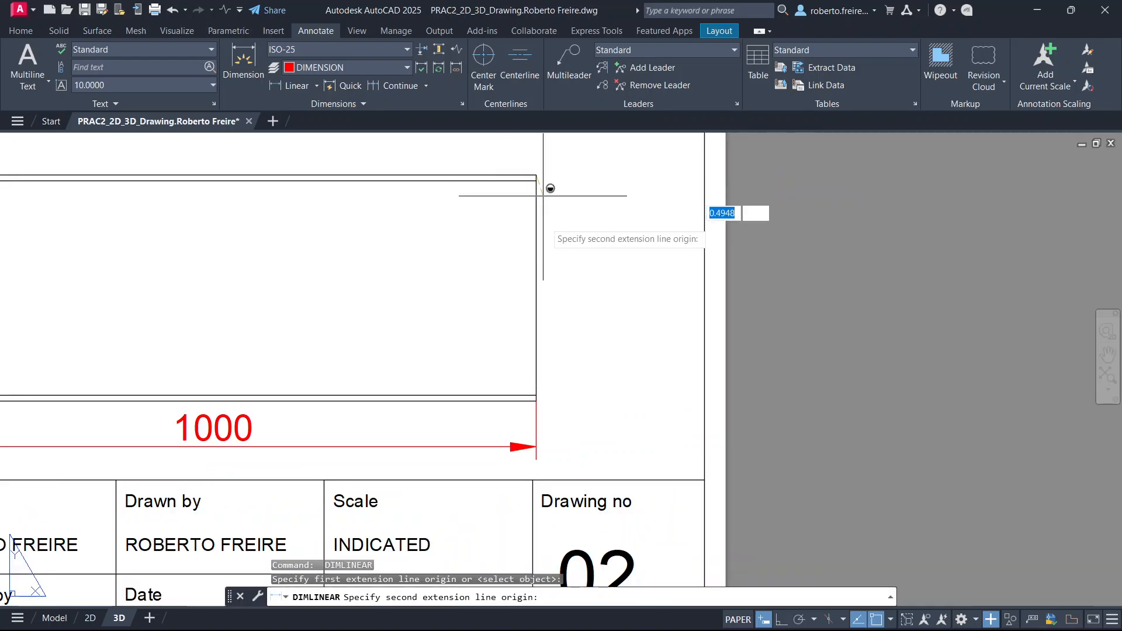
pyautogui.click(537, 401)
pyautogui.click(608, 386)
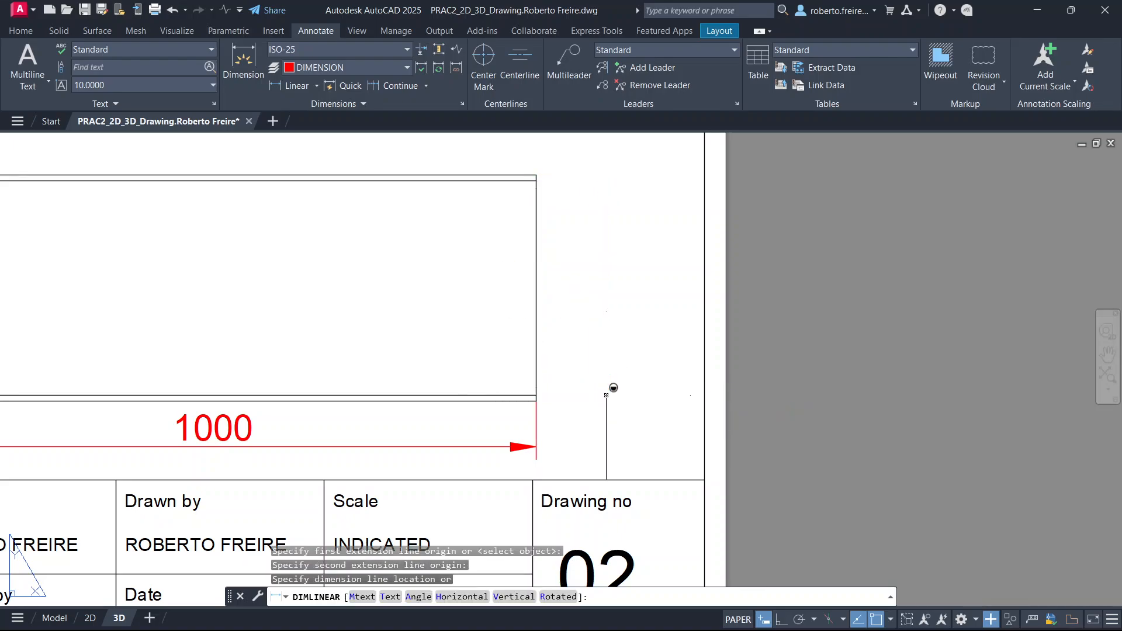
# Add a diameter dimension to the lower hole of the purlin cleat in the front view, with its text to the right of the cleat.
pyautogui.scroll(-1, 649, 374)
pyautogui.scroll(-3, 656, 363)
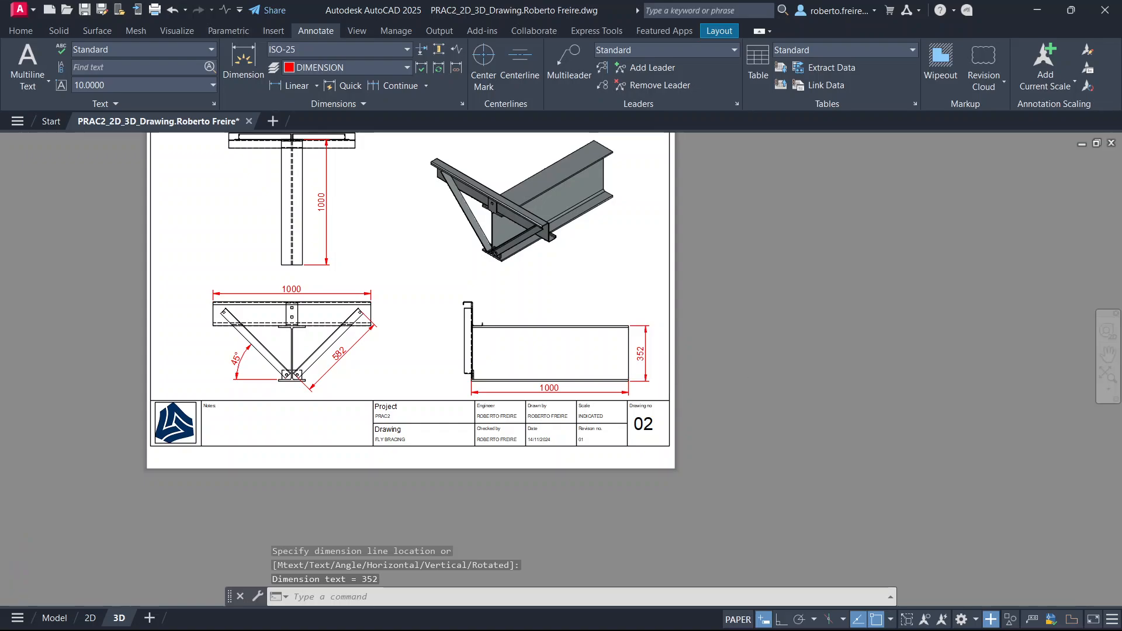
pyautogui.scroll(-3, 665, 368)
pyautogui.scroll(3, 555, 351)
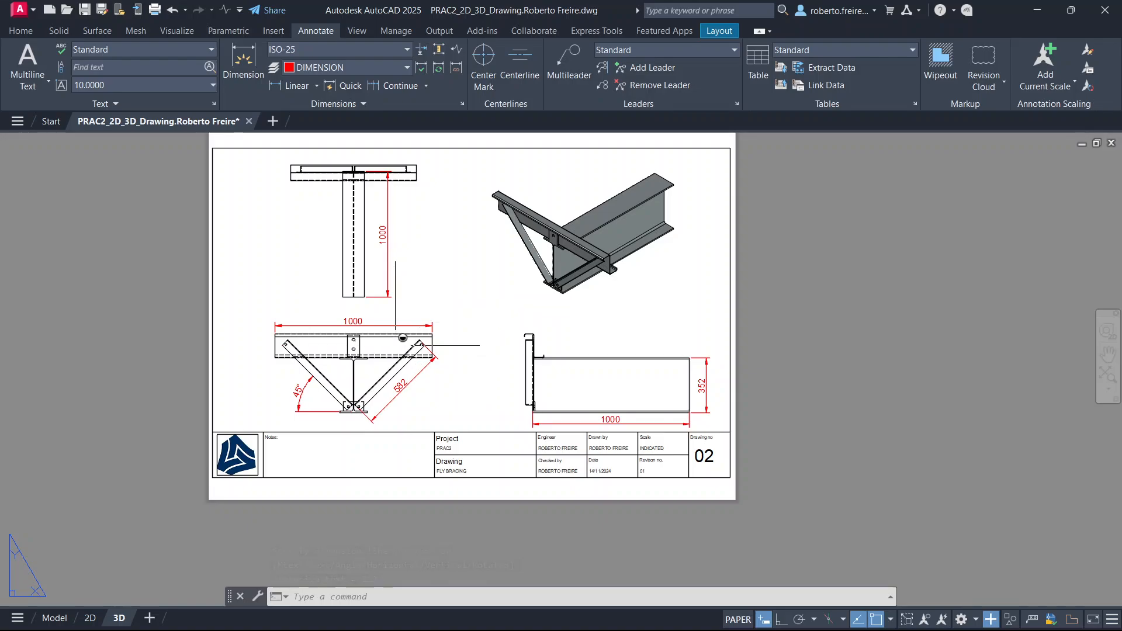
pyautogui.click(384, 268)
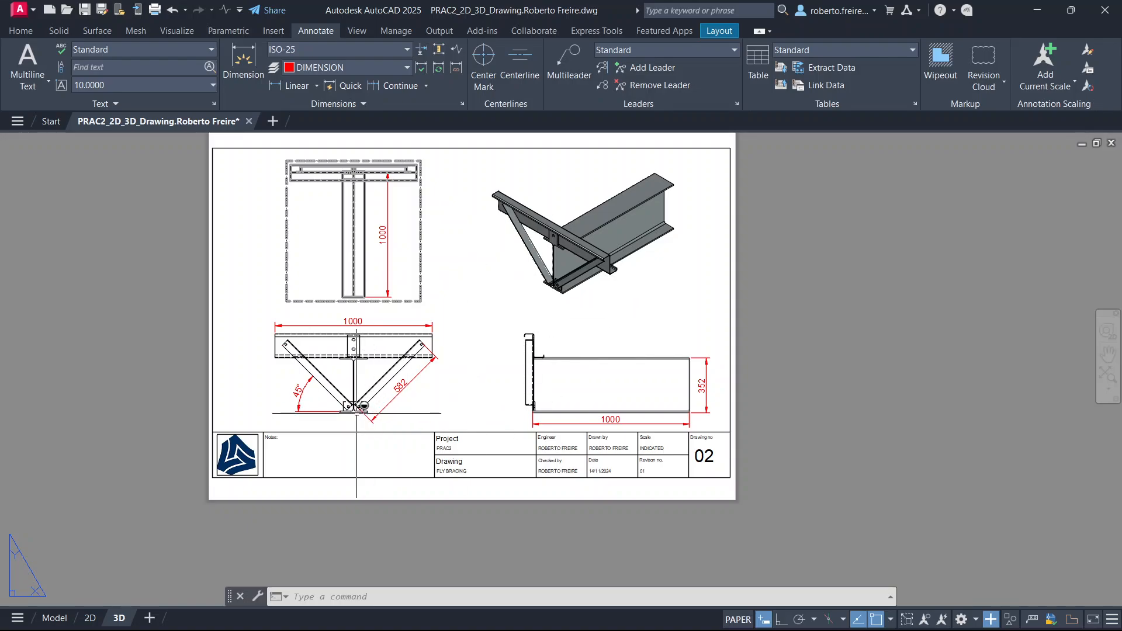
pyautogui.scroll(5, 363, 405)
pyautogui.scroll(-2, 369, 357)
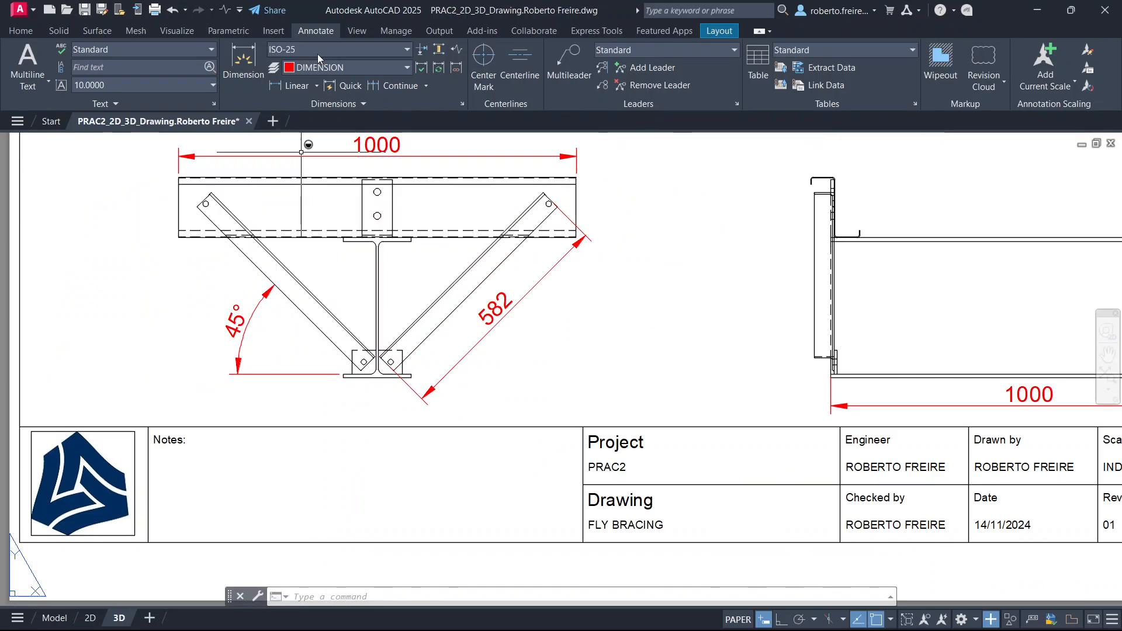
pyautogui.click(318, 87)
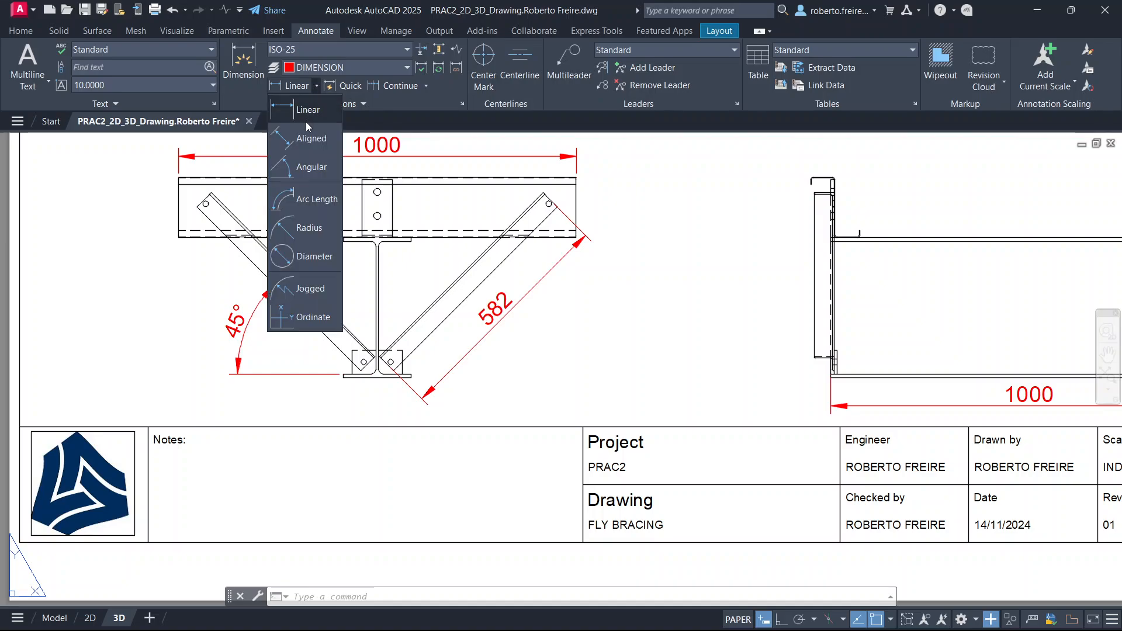
pyautogui.click(289, 257)
pyautogui.scroll(5, 393, 204)
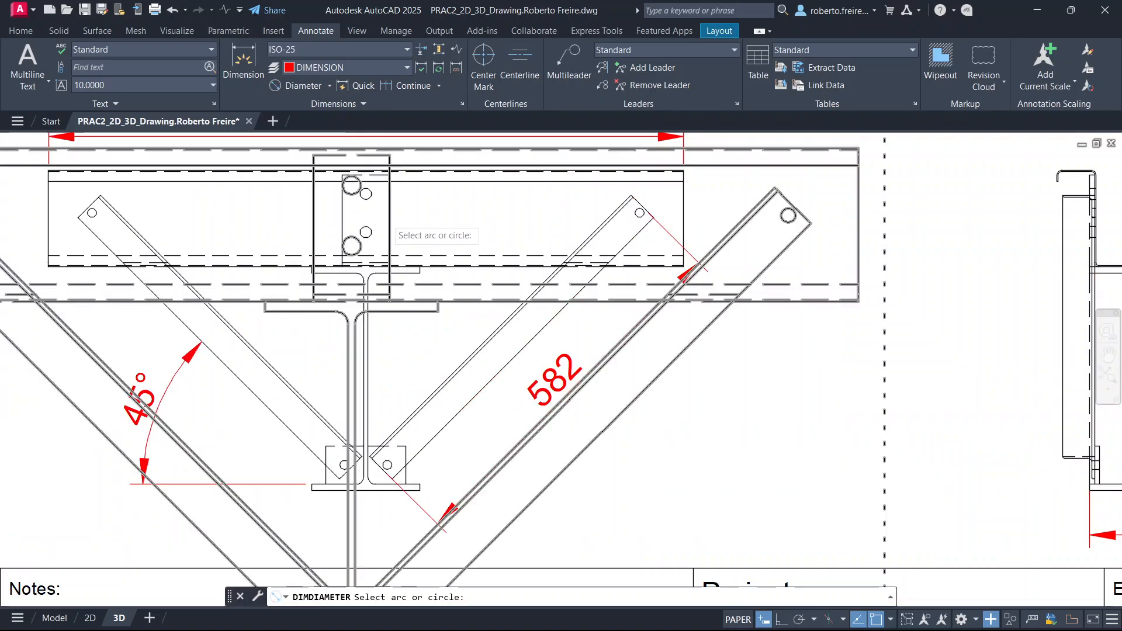
pyautogui.click(344, 250)
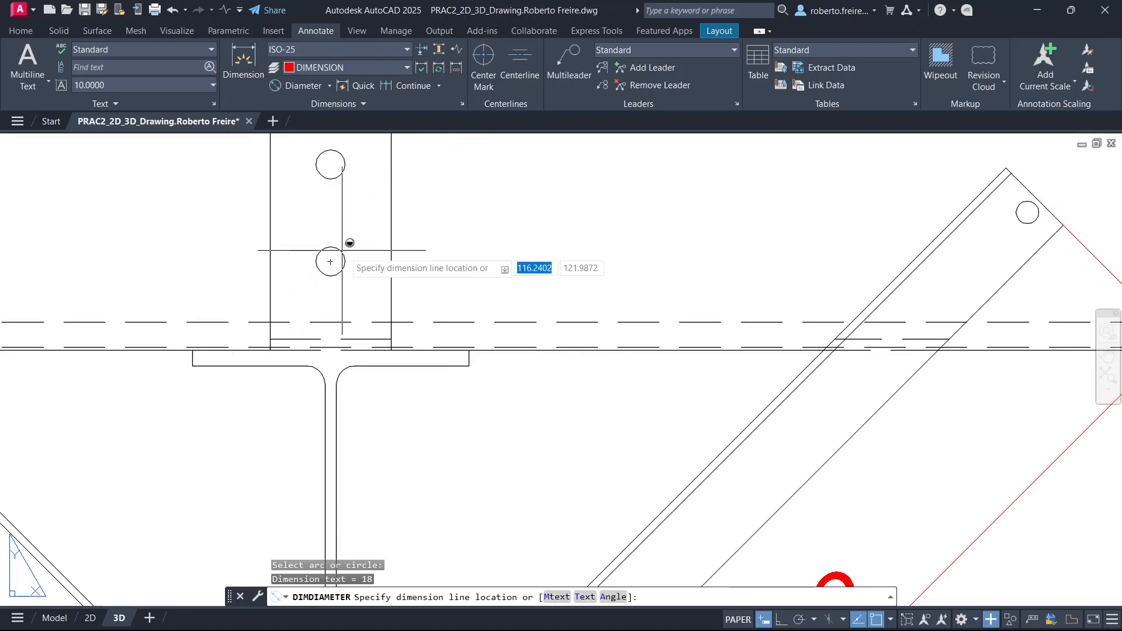
pyautogui.click(473, 234)
# Add a diameter dimension to the hole at the right-hand brace's upper end in the front view, with its text just outside the purlin.
pyautogui.scroll(-8, 467, 243)
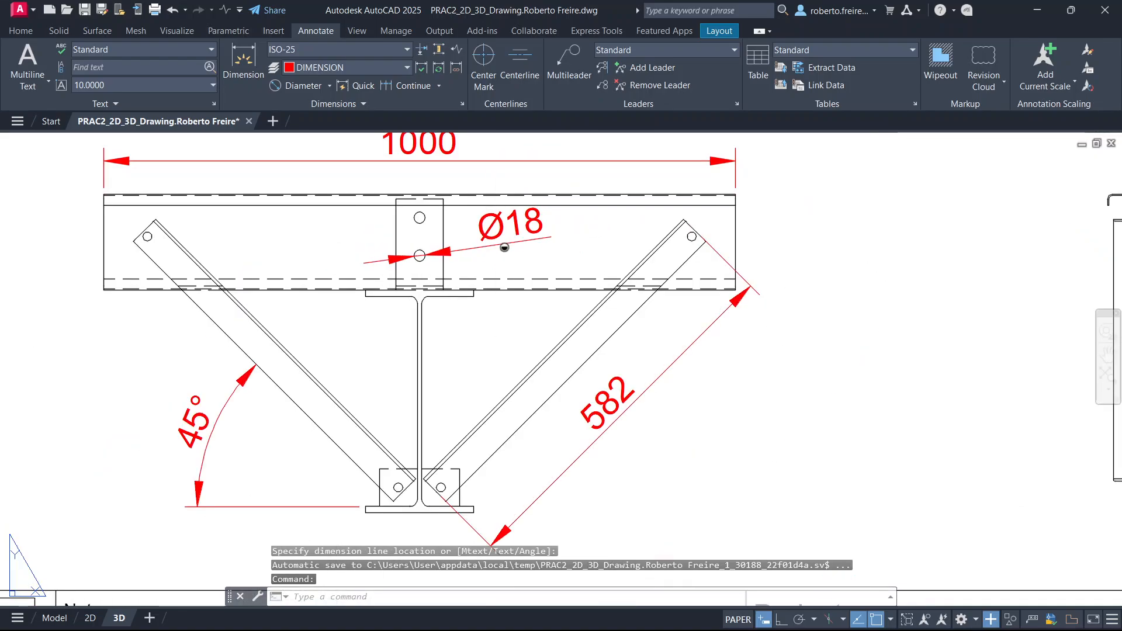
pyautogui.scroll(2, 455, 353)
pyautogui.press('Return')
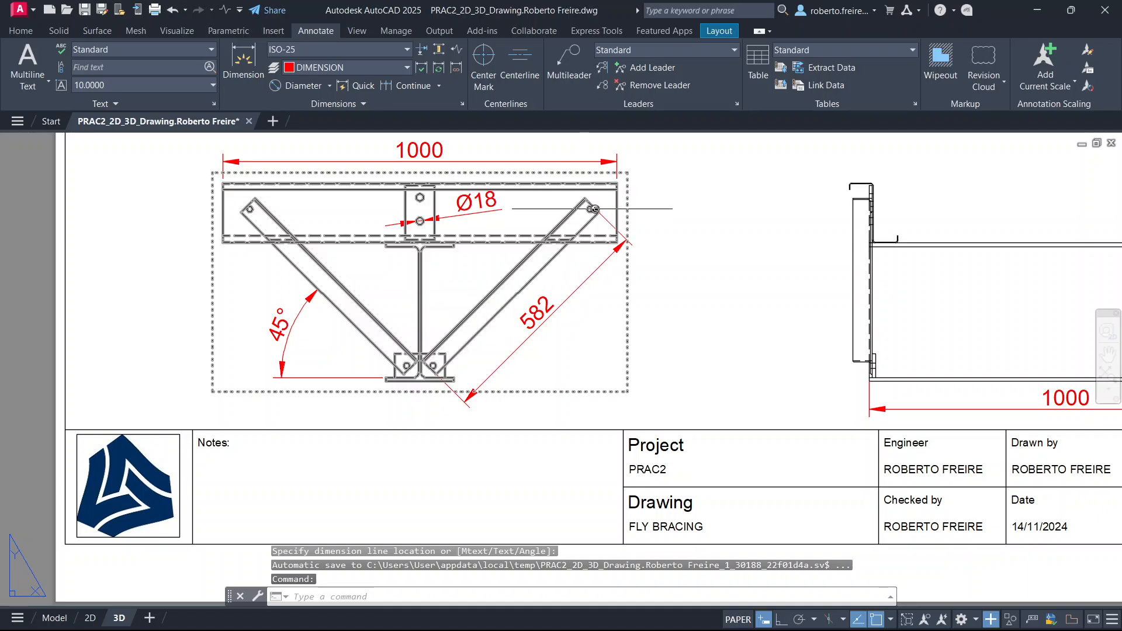
pyautogui.scroll(5, 567, 209)
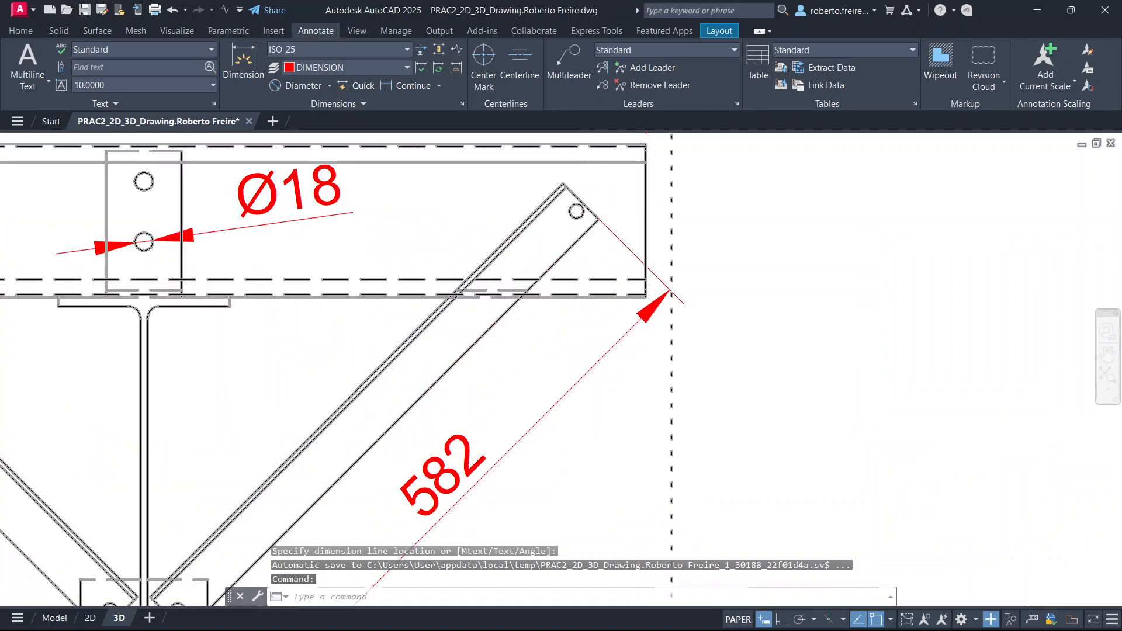
pyautogui.click(570, 217)
pyautogui.scroll(-2, 566, 215)
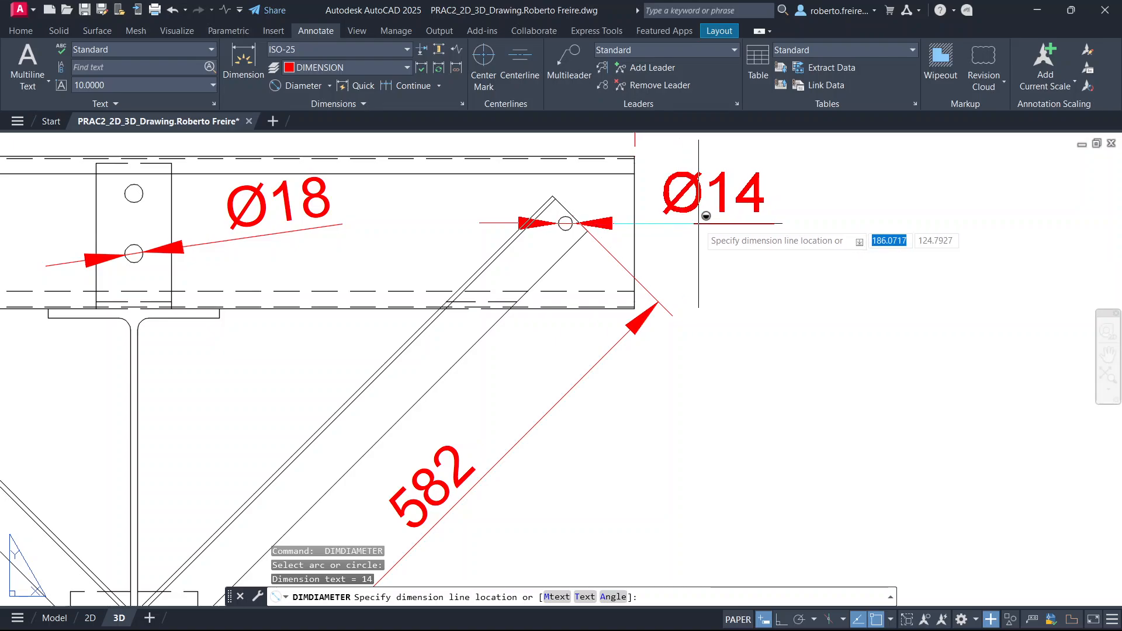
pyautogui.click(708, 216)
# Add a diameter dimension to the left-hand brace's lower hole in the front view, with its text above the hole between brace and rafter web.
pyautogui.scroll(-3, 707, 216)
pyautogui.scroll(1, 647, 281)
pyautogui.scroll(1, 647, 280)
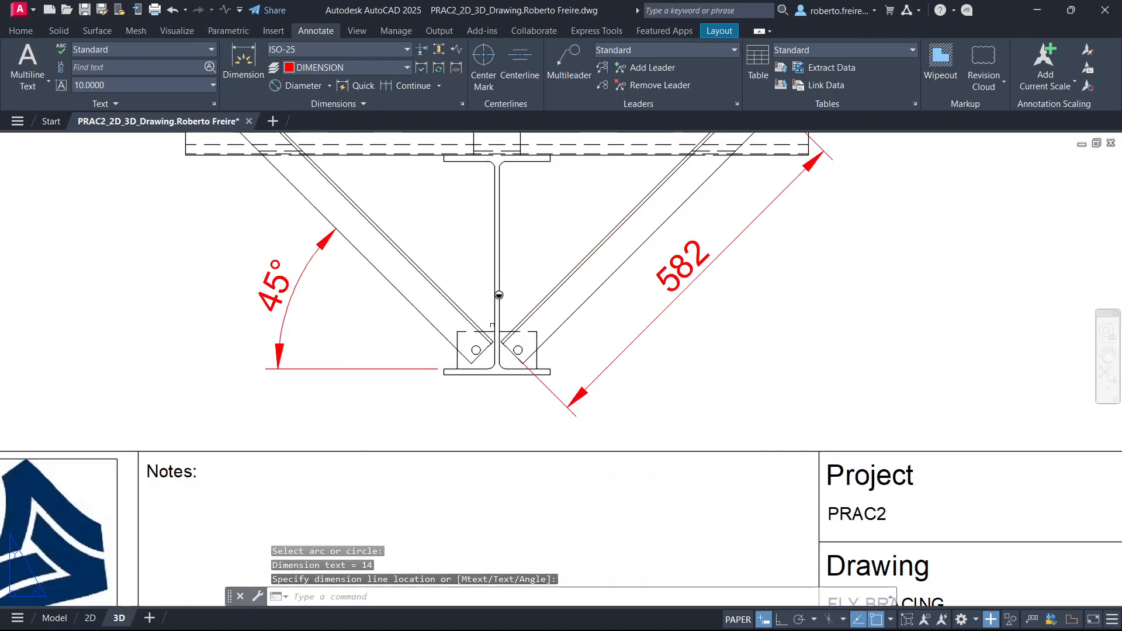
pyautogui.scroll(3, 478, 355)
pyautogui.press('Return')
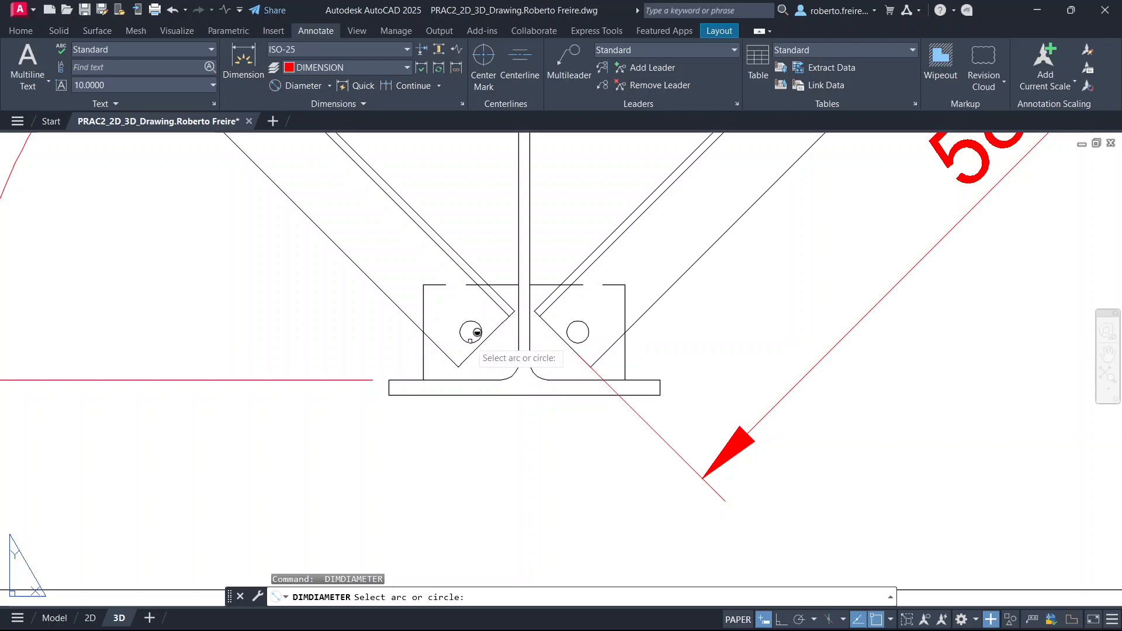
pyautogui.click(474, 333)
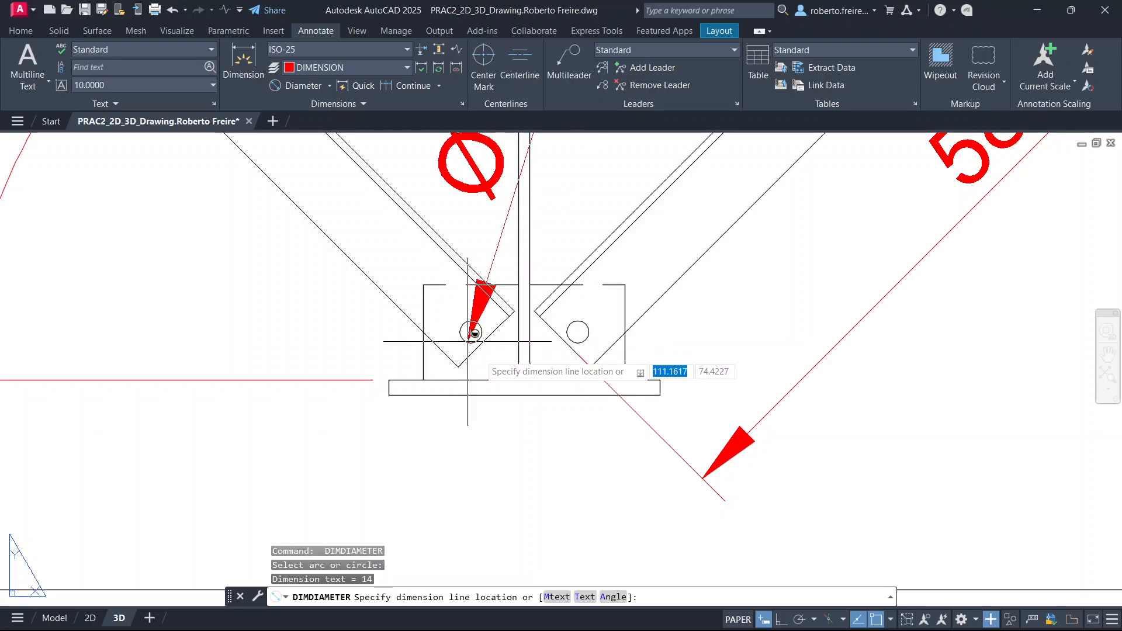
pyautogui.scroll(-2, 362, 410)
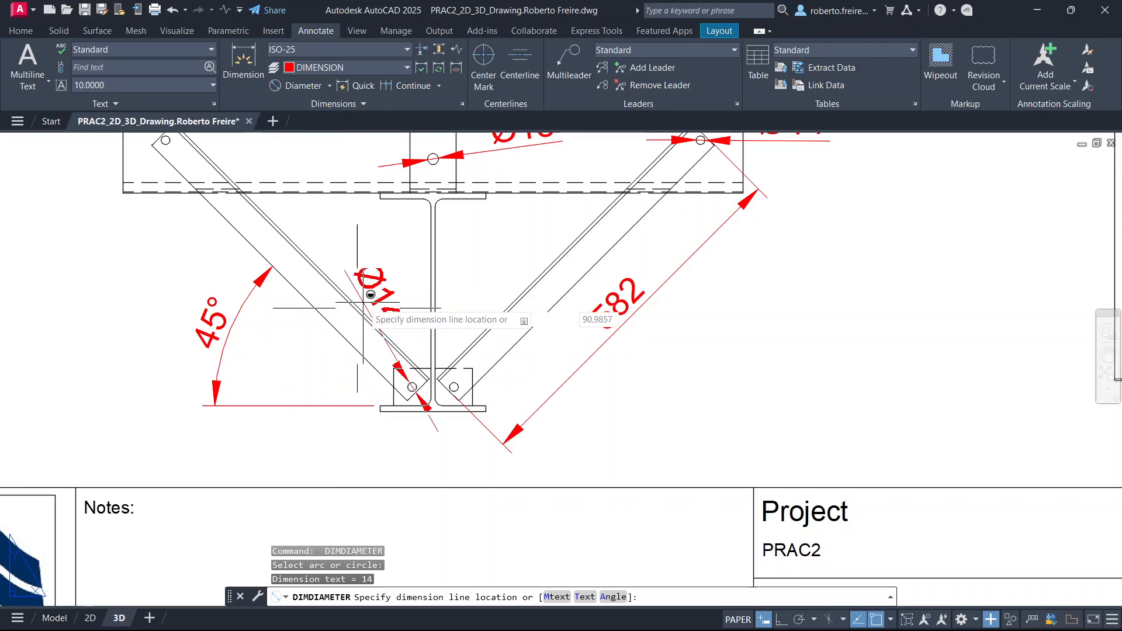
pyautogui.click(385, 266)
pyautogui.press('Escape')
pyautogui.scroll(-3, 540, 334)
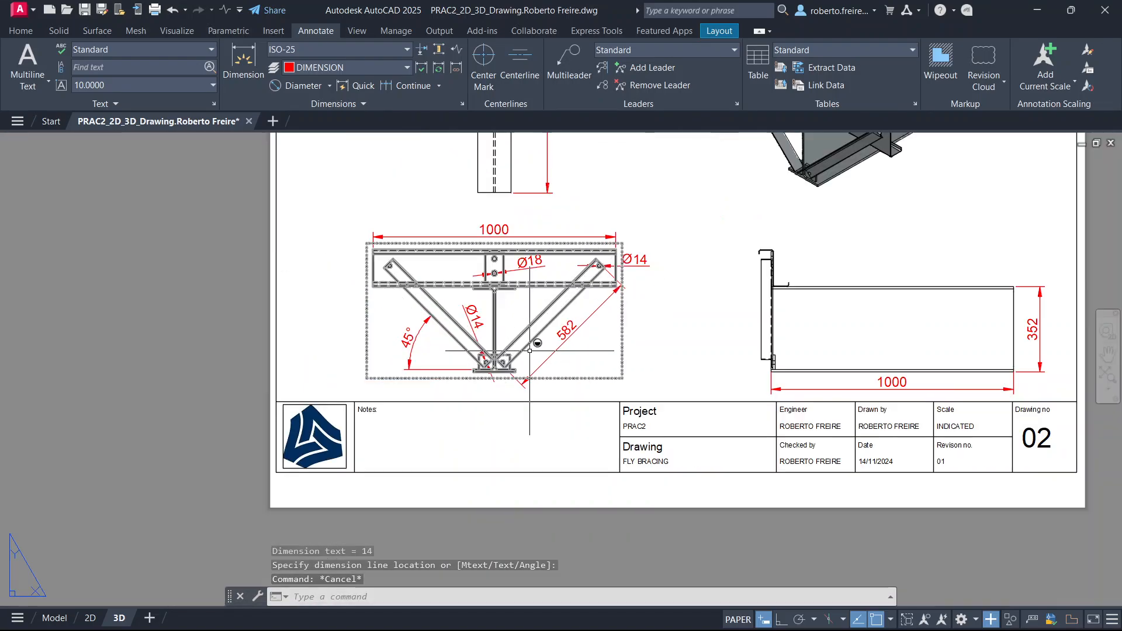
pyautogui.scroll(-3, 657, 321)
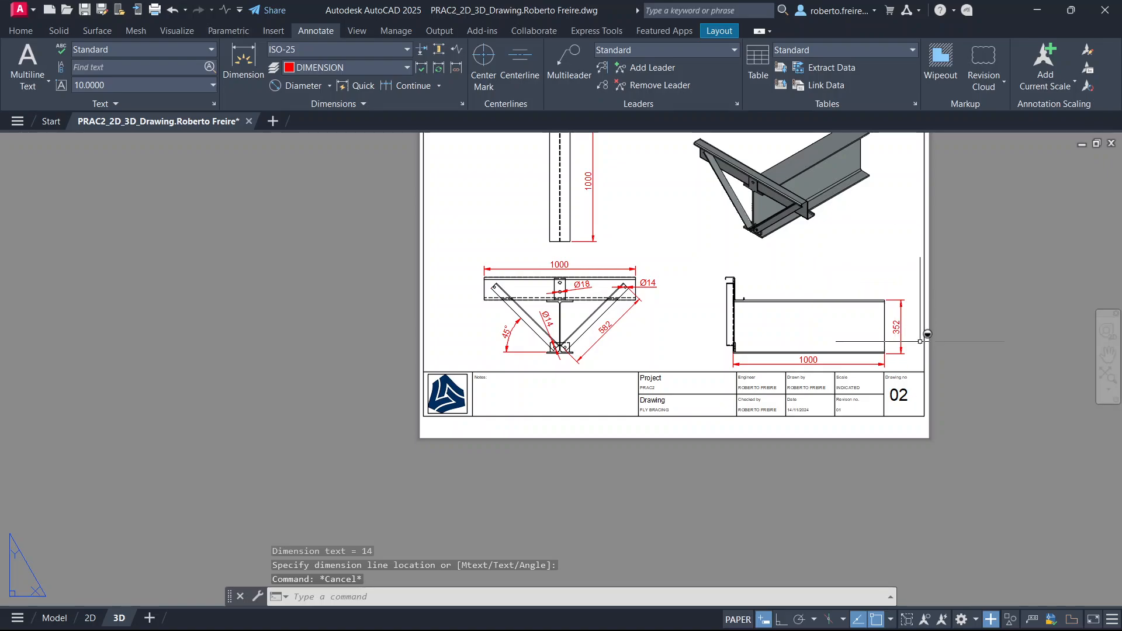
pyautogui.scroll(6, 927, 351)
pyautogui.scroll(-2, 465, 433)
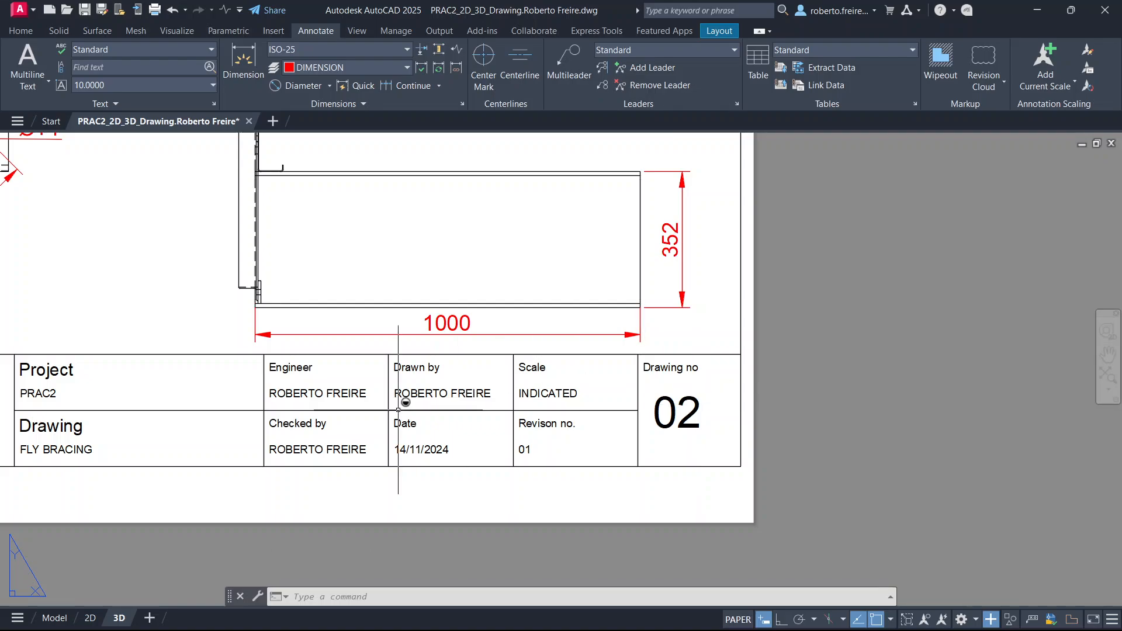
pyautogui.scroll(-4, 563, 446)
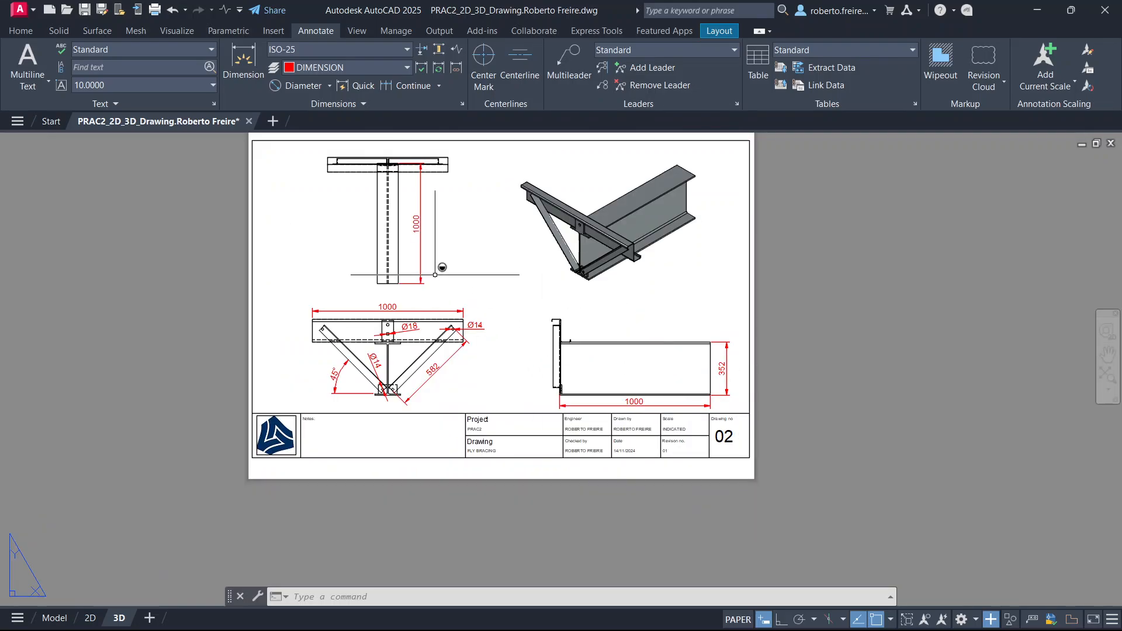
pyautogui.scroll(-2, 468, 296)
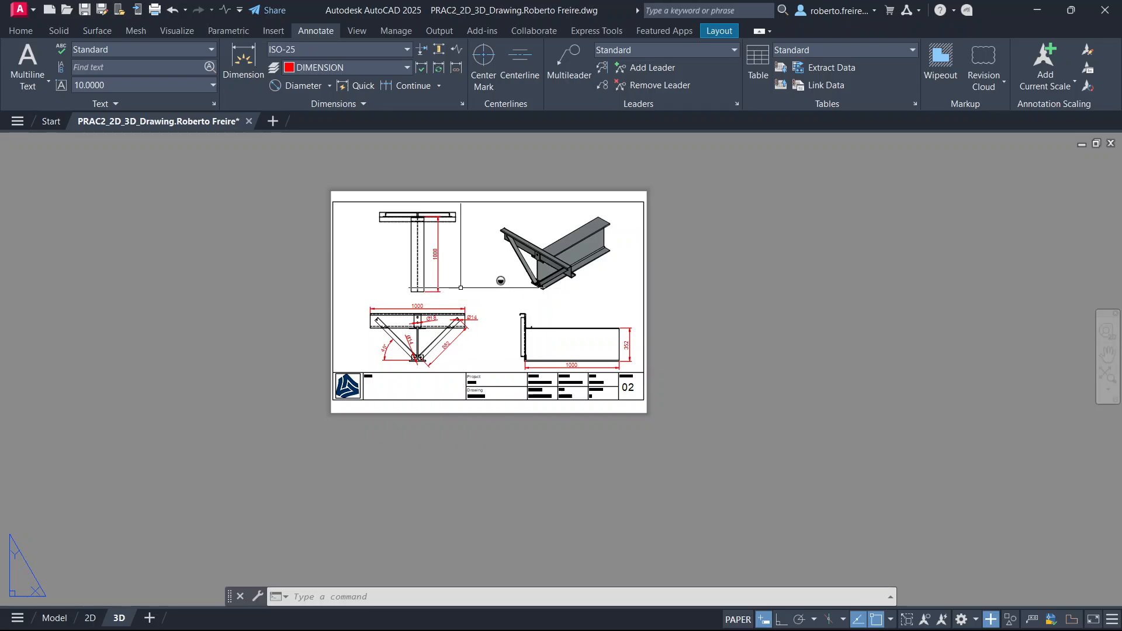